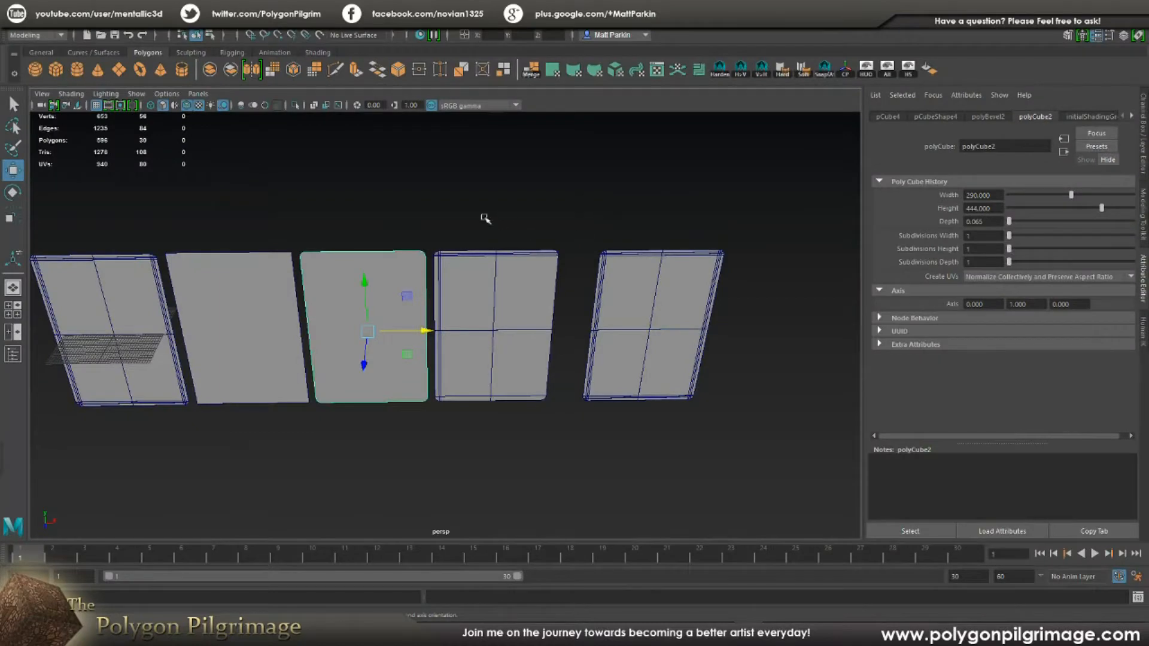
Examine the row of five panels from several angles, including the small flat cube behind the first panel and the square-cornered second panel
{"action": "left_click", "coordinate": [419, 225]}
{"action": "right_click_drag", "start_coordinate": [418, 226], "coordinate": [459, 233], "text": "alt"}
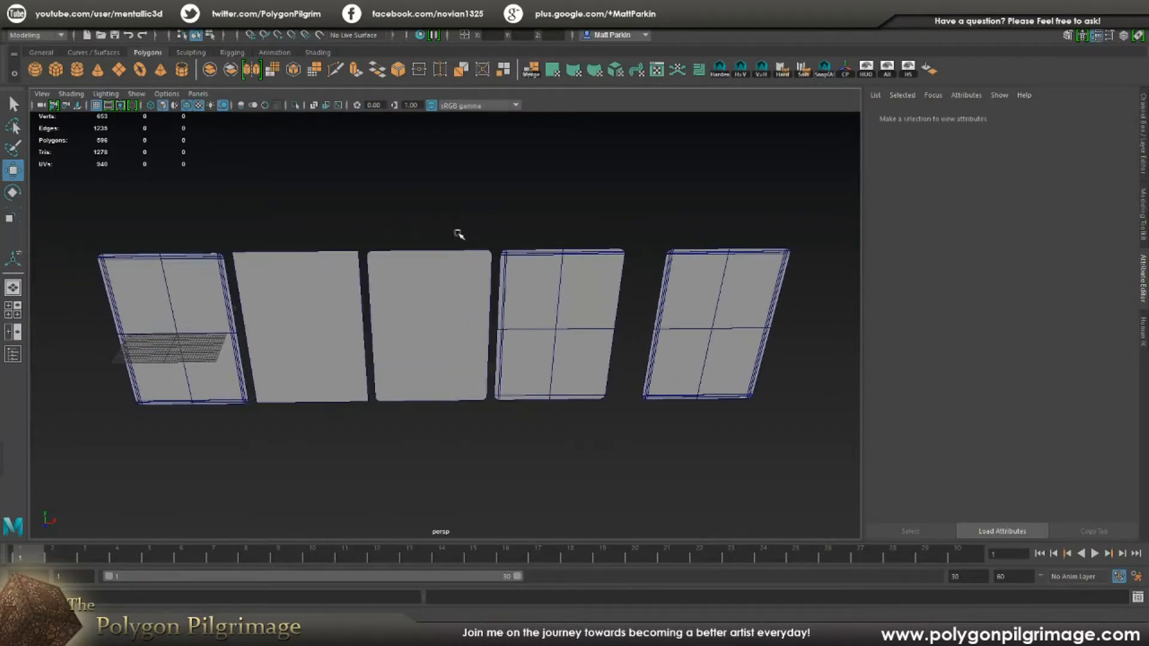
{"action": "right_click_drag", "start_coordinate": [594, 318], "coordinate": [534, 301], "text": "alt"}
{"action": "left_click_drag", "start_coordinate": [534, 302], "coordinate": [658, 288], "text": "alt"}
{"action": "left_click", "coordinate": [574, 299]}
{"action": "left_click_drag", "start_coordinate": [659, 323], "coordinate": [696, 319], "text": "alt"}
{"action": "left_click", "coordinate": [570, 312]}
{"action": "left_click_drag", "start_coordinate": [571, 312], "coordinate": [578, 235], "text": "alt"}
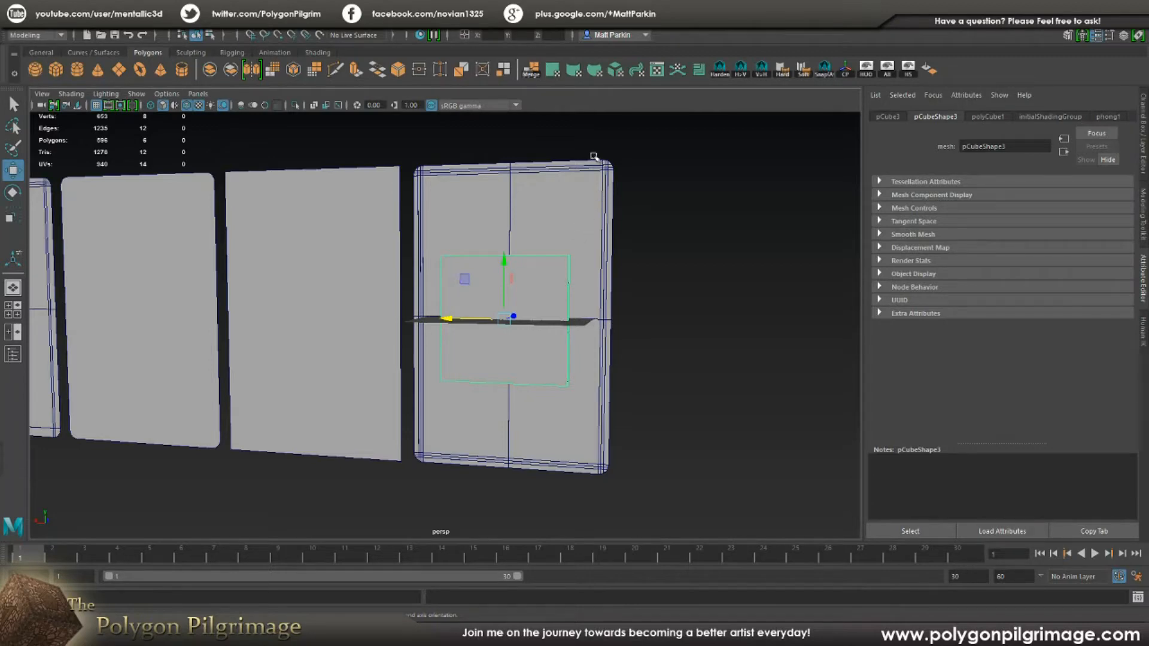
{"action": "left_click_drag", "start_coordinate": [641, 282], "coordinate": [436, 289], "text": "alt"}
{"action": "left_click", "coordinate": [436, 288]}
{"action": "middle_click_drag", "start_coordinate": [446, 321], "coordinate": [464, 339], "text": "alt"}
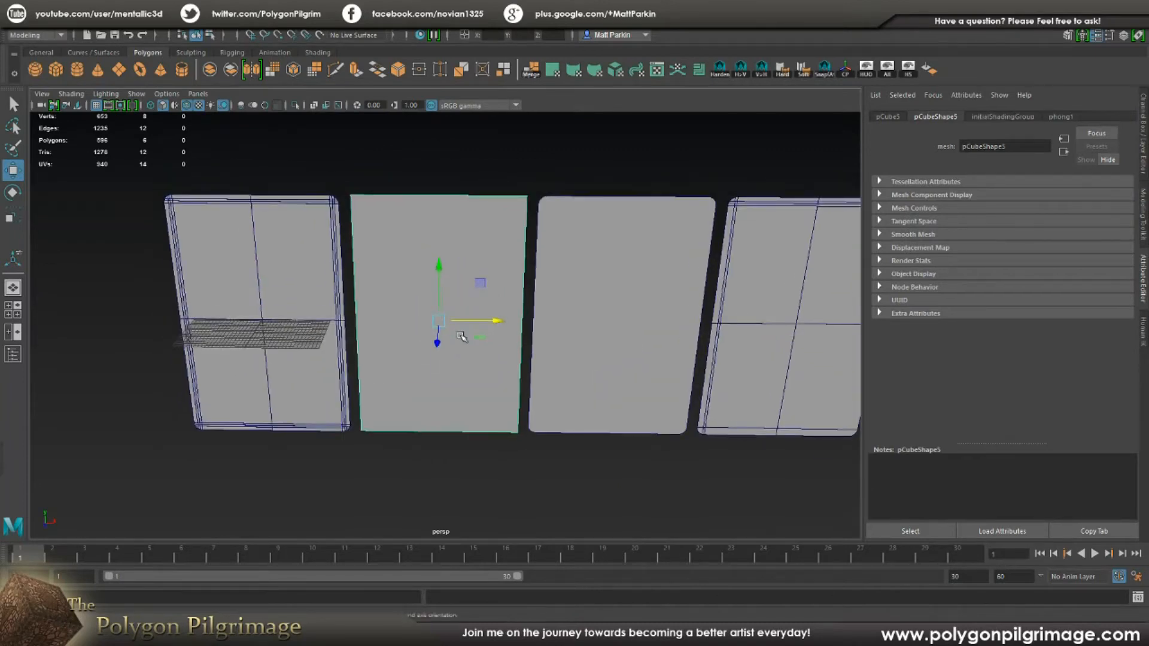
{"action": "scroll", "coordinate": [466, 324], "scroll_direction": "up", "scroll_amount": 2}
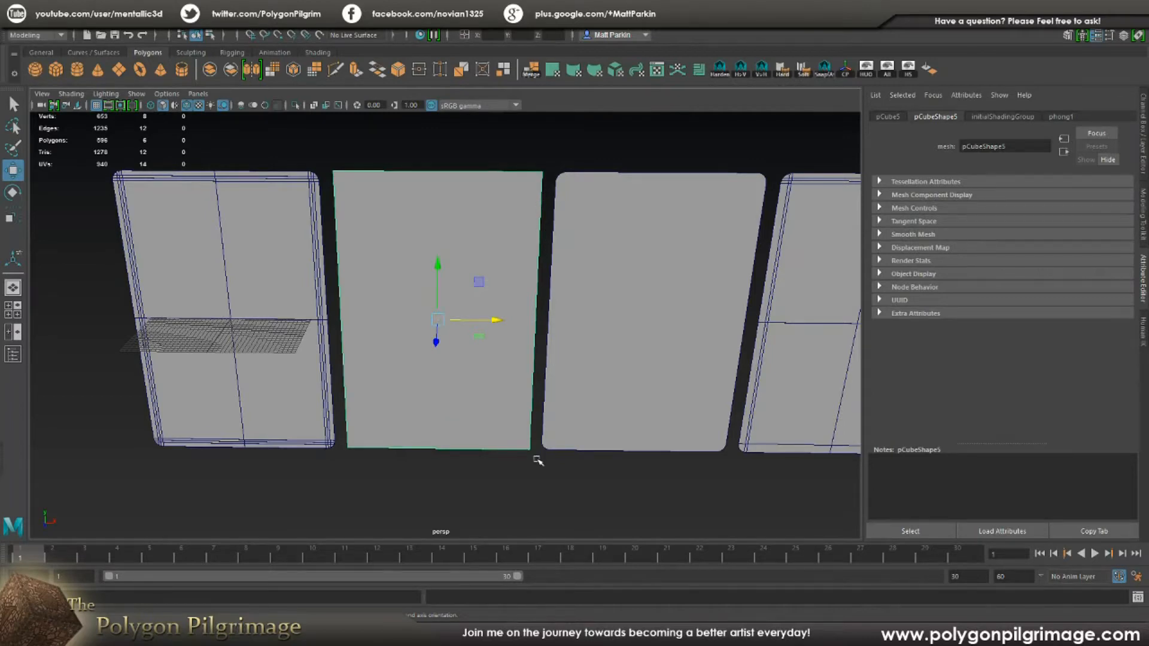
{"action": "left_click_drag", "start_coordinate": [500, 312], "coordinate": [479, 210], "text": "alt"}
Select the third, rounded panel and review its transform, shape, bevel and cube history attributes
{"action": "left_click", "coordinate": [458, 287]}
{"action": "left_click", "coordinate": [892, 118]}
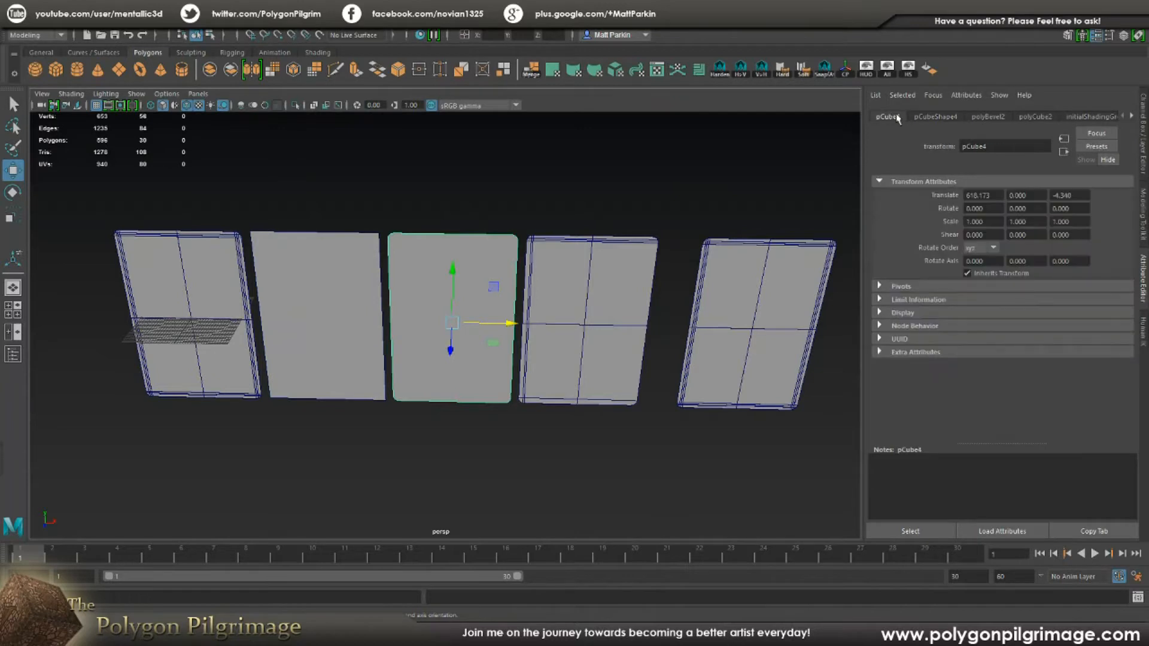
{"action": "left_click", "coordinate": [922, 118]}
{"action": "left_click", "coordinate": [981, 118]}
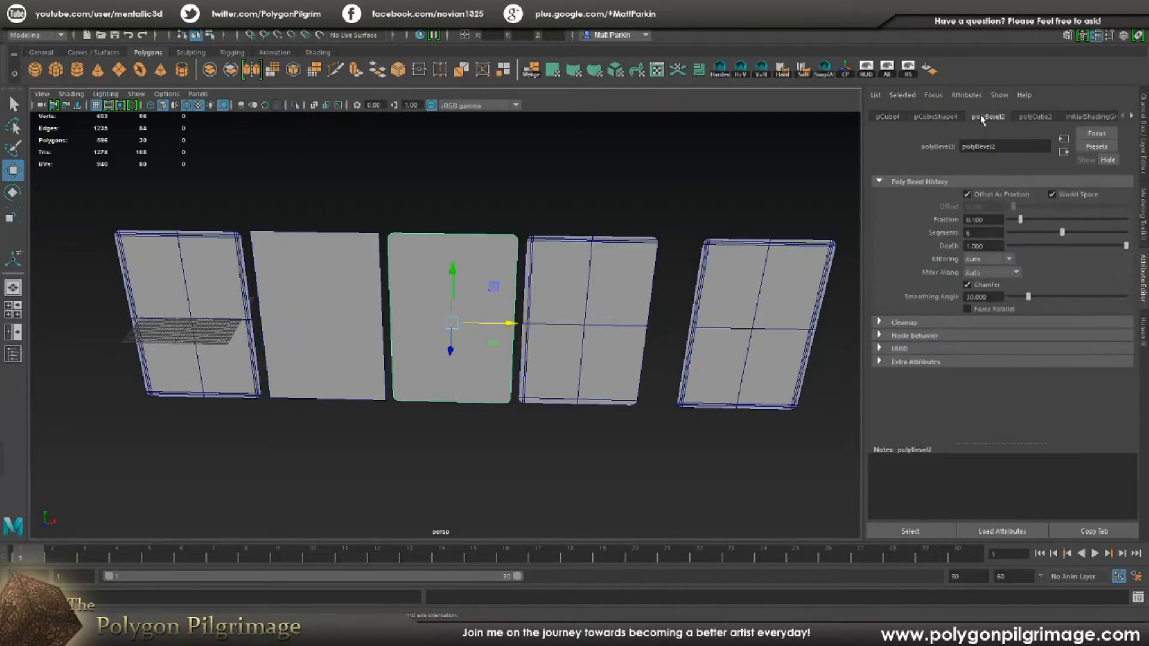
{"action": "left_click", "coordinate": [1034, 118]}
Select the short corner edges of the square-cornered panel one corner at a time in edge mode
{"action": "scroll", "coordinate": [487, 258], "scroll_direction": "up", "scroll_amount": 3}
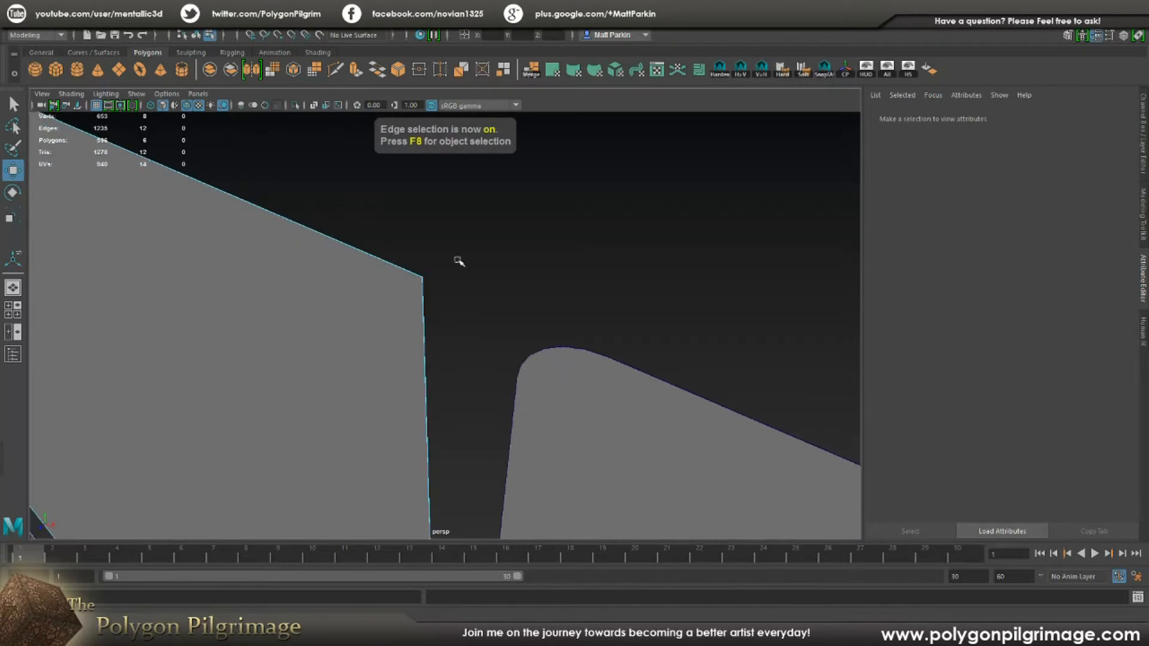
{"action": "left_click_drag", "start_coordinate": [458, 256], "coordinate": [407, 291]}
{"action": "left_click_drag", "start_coordinate": [347, 199], "coordinate": [333, 280]}
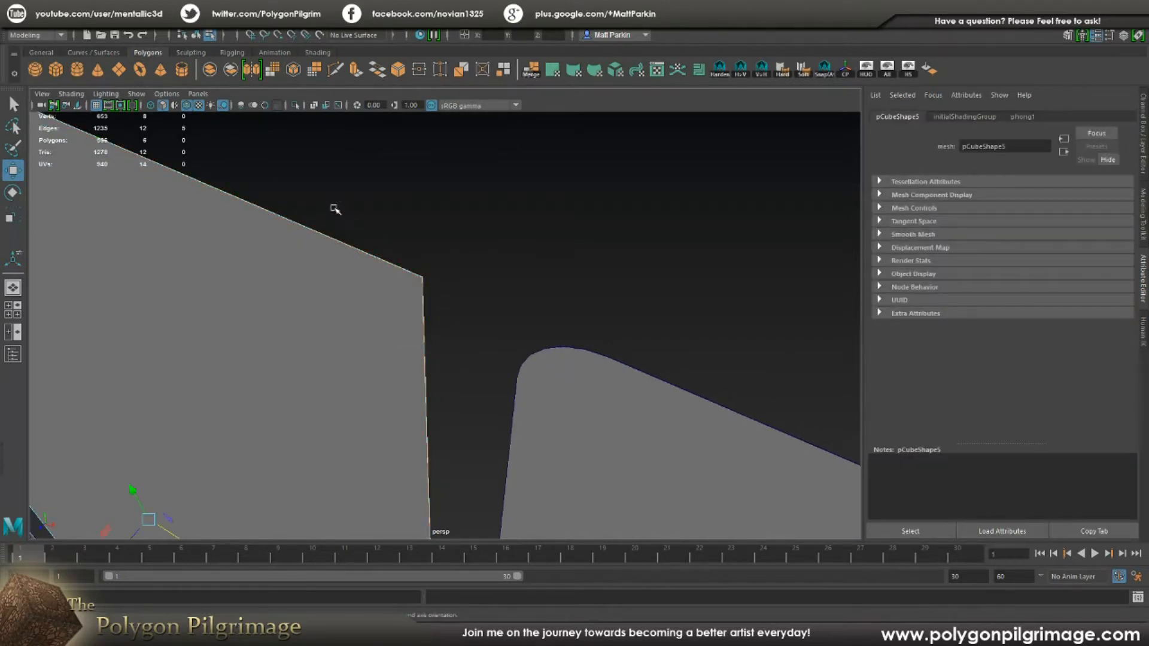
{"action": "left_click_drag", "start_coordinate": [340, 191], "coordinate": [311, 304]}
{"action": "left_click_drag", "start_coordinate": [324, 378], "coordinate": [470, 413]}
{"action": "left_click_drag", "start_coordinate": [474, 326], "coordinate": [538, 276], "text": "alt"}
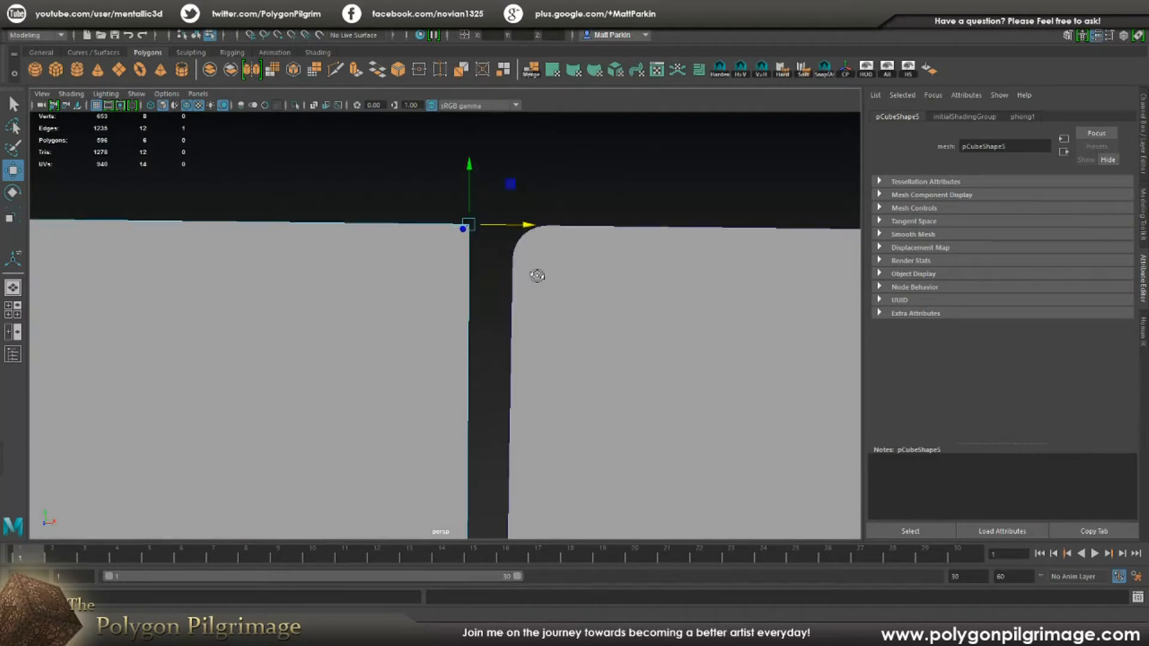
{"action": "mouse_move", "coordinate": [513, 189]}
{"action": "left_mouse_down"}
{"action": "mouse_move", "coordinate": [510, 161]}
{"action": "mouse_move", "coordinate": [487, 201]}
{"action": "mouse_move", "coordinate": [510, 204]}
{"action": "left_mouse_up"}
{"action": "right_click_drag", "start_coordinate": [535, 294], "coordinate": [467, 328], "text": "alt"}
{"action": "middle_click_drag", "start_coordinate": [467, 328], "coordinate": [468, 281], "text": "alt"}
{"action": "left_click_drag", "start_coordinate": [468, 281], "coordinate": [501, 243], "text": "alt"}
{"action": "left_click_drag", "start_coordinate": [479, 455], "coordinate": [300, 413], "text": "shift"}
{"action": "middle_click_drag", "start_coordinate": [408, 351], "coordinate": [433, 411], "text": "alt"}
{"action": "right_click_drag", "start_coordinate": [434, 411], "coordinate": [371, 335], "text": "alt"}
{"action": "left_click_drag", "start_coordinate": [364, 199], "coordinate": [335, 231], "text": "shift"}
Select all edges of the square-cornered panel and deselect the long ones, keeping only its four short corner edges
{"action": "left_click_drag", "start_coordinate": [329, 188], "coordinate": [521, 480]}
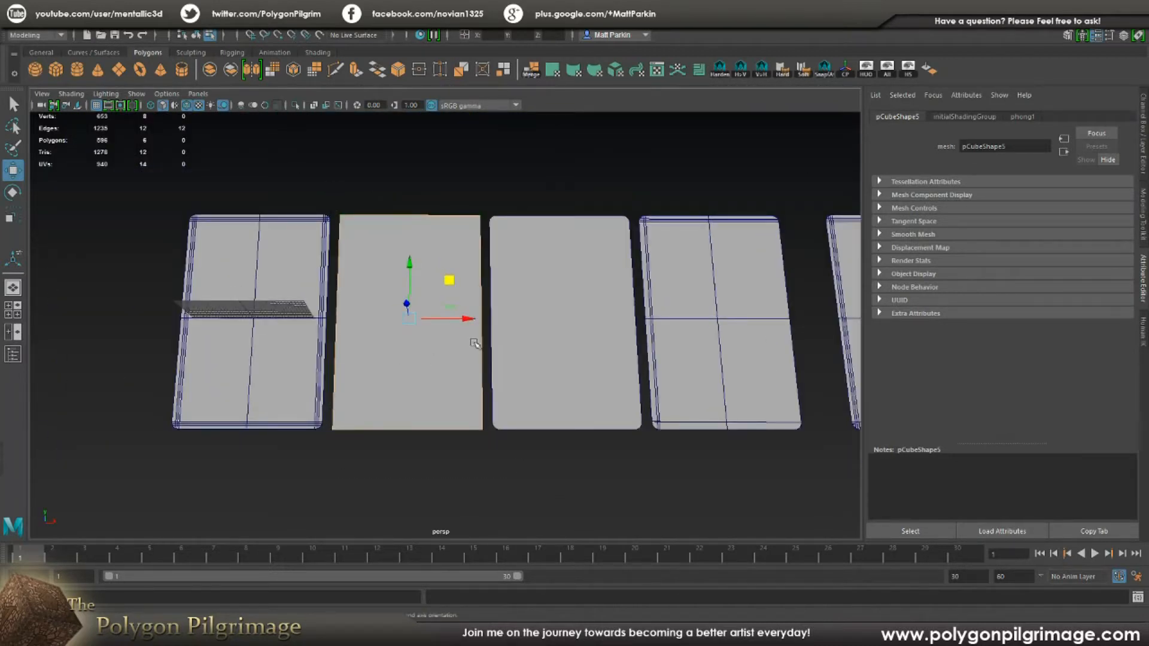
{"action": "left_click_drag", "start_coordinate": [413, 179], "coordinate": [421, 478], "text": "ctrl"}
{"action": "left_click_drag", "start_coordinate": [548, 296], "coordinate": [498, 240], "text": "alt"}
{"action": "left_click_drag", "start_coordinate": [531, 282], "coordinate": [600, 272], "text": "alt"}
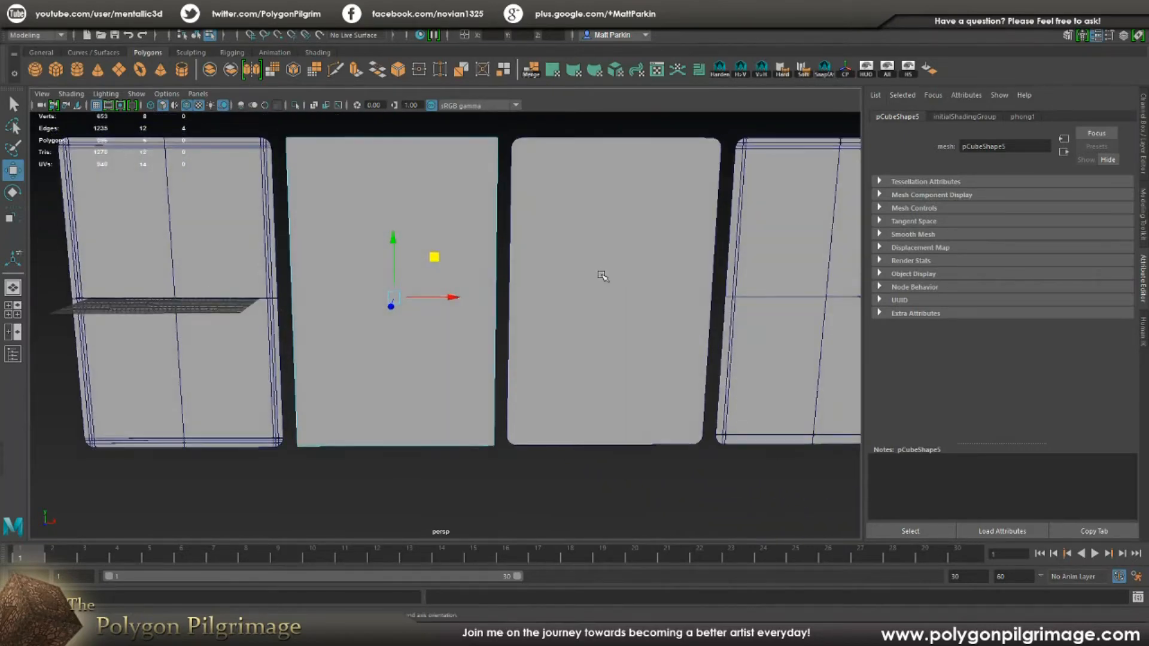
{"action": "scroll", "coordinate": [600, 272], "scroll_direction": "down", "scroll_amount": 3}
Bevel the four selected corner edges with a fraction of 0.1 and 6 segments
{"action": "left_click", "coordinate": [1143, 226]}
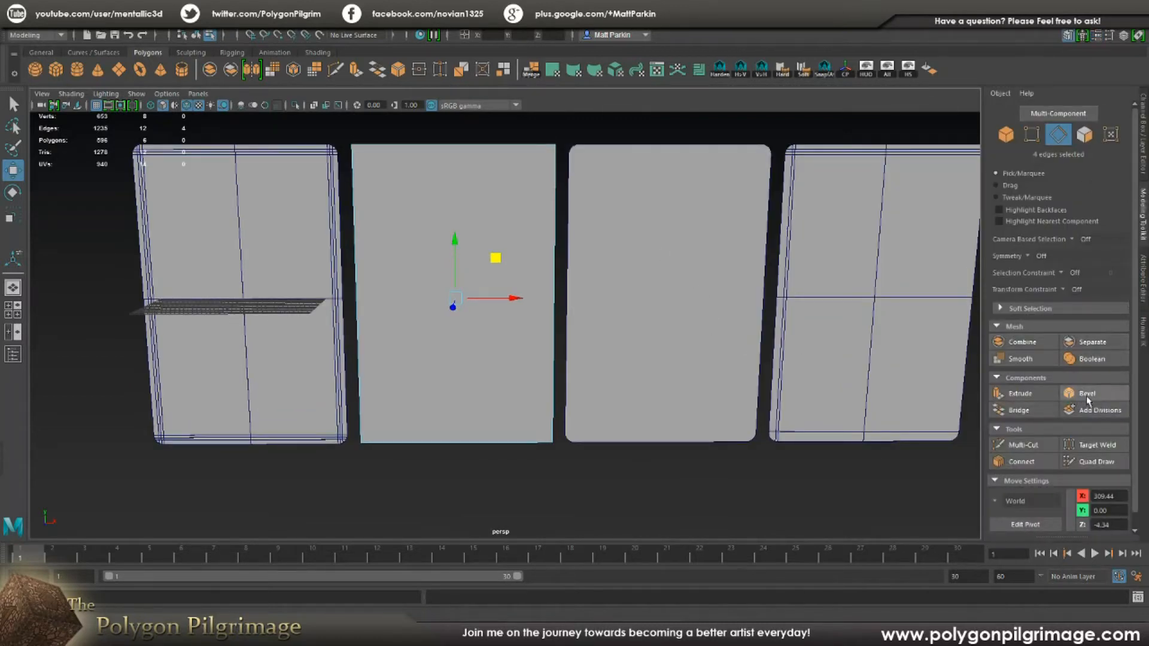
{"action": "left_click", "coordinate": [1086, 396]}
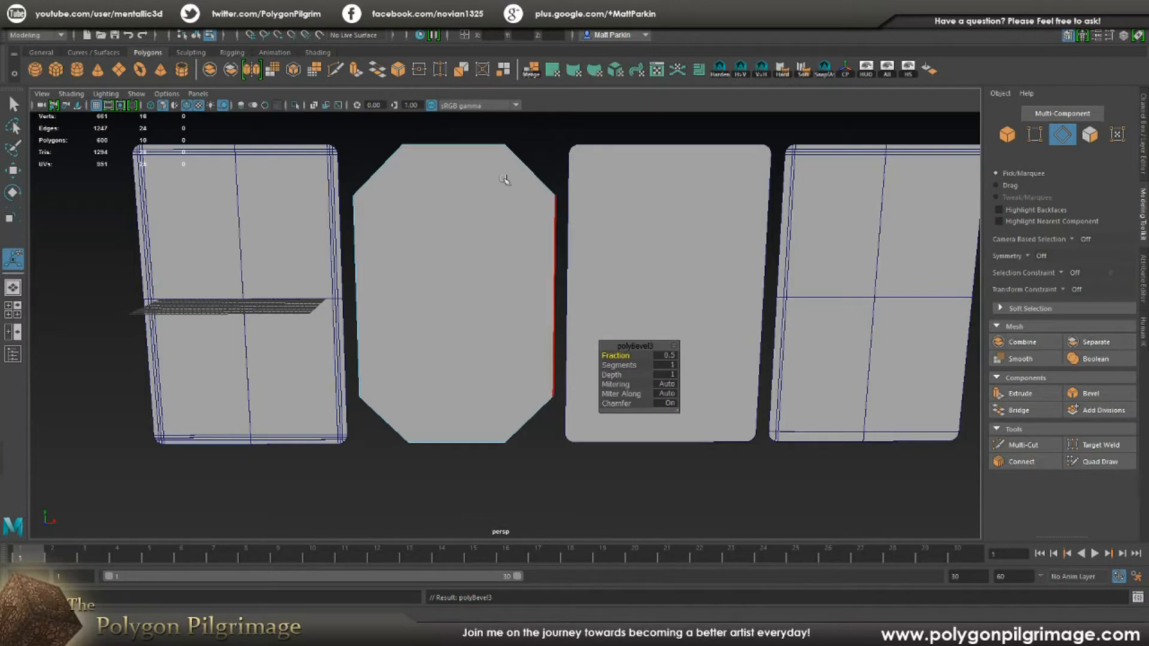
{"action": "left_click", "coordinate": [664, 355]}
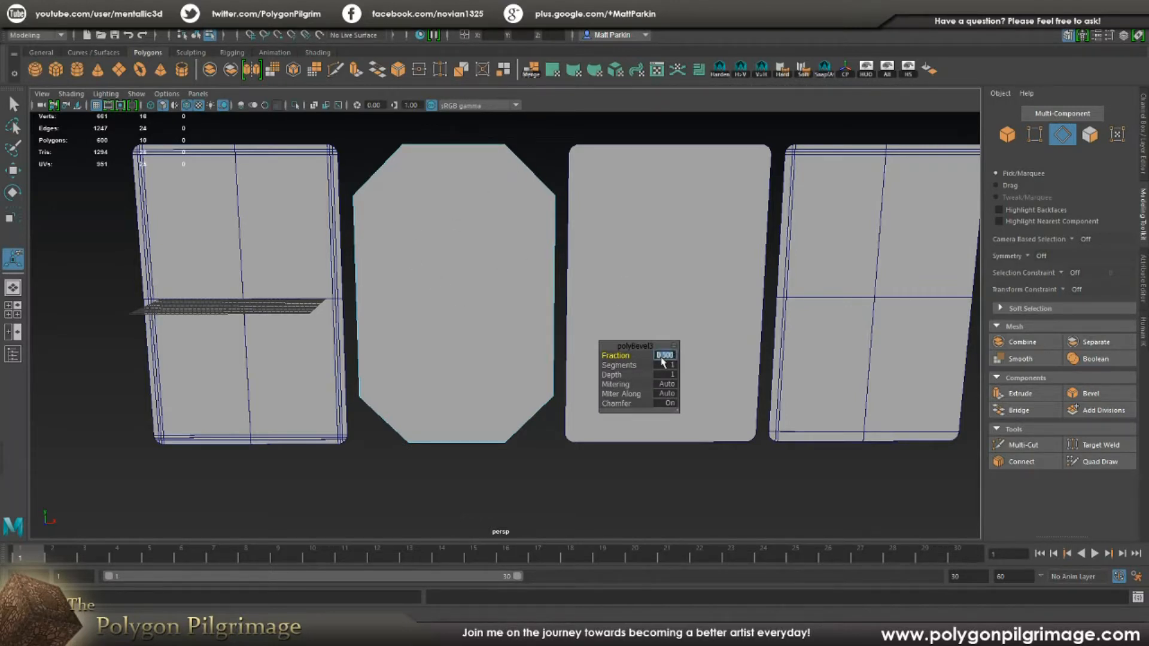
{"action": "type", "text": ".1"}
{"action": "key", "text": "Return"}
{"action": "left_click_drag", "start_coordinate": [618, 365], "coordinate": [627, 365]}
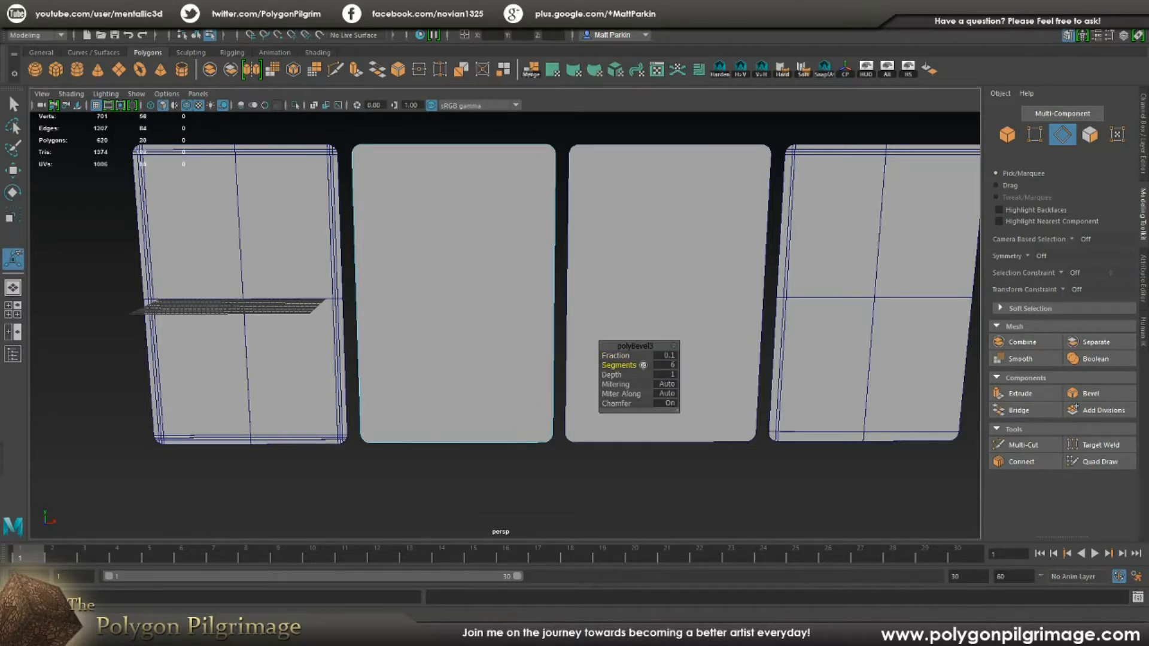
Compare the bevelled panel's rounded corners with the neighbouring rounded panels and their inner edge layout
{"action": "right_click_drag", "start_coordinate": [547, 282], "coordinate": [519, 336], "text": "alt"}
{"action": "right_click_drag", "start_coordinate": [470, 249], "coordinate": [424, 310], "text": "alt"}
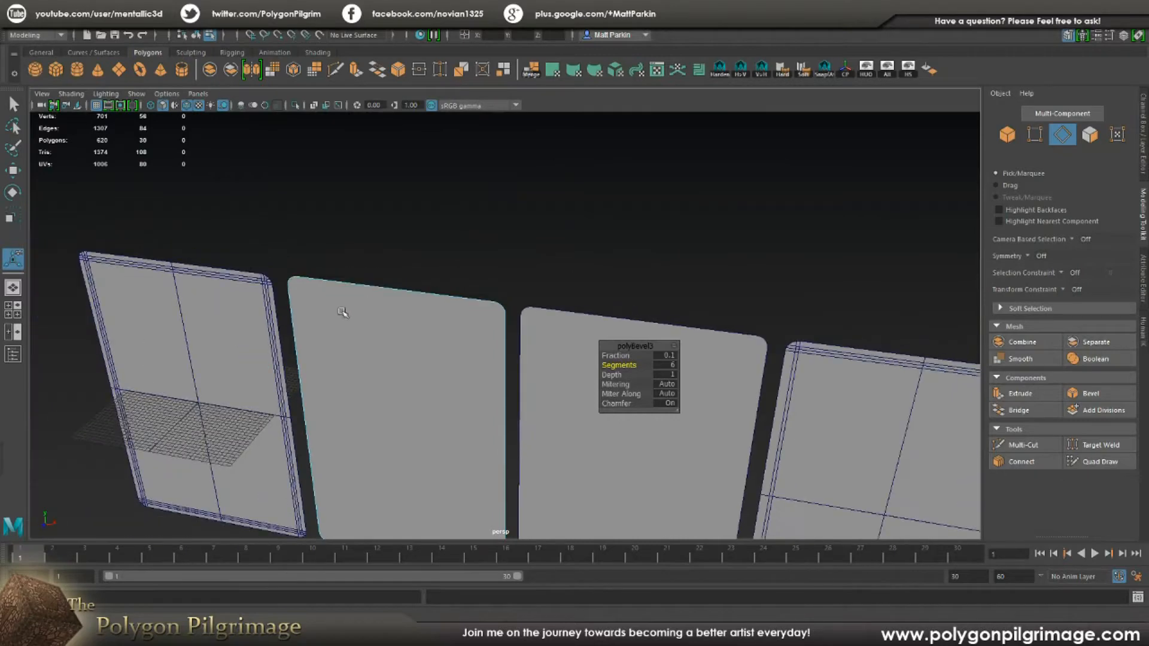
{"action": "right_click_drag", "start_coordinate": [497, 329], "coordinate": [520, 291], "text": "alt"}
{"action": "mouse_move", "coordinate": [520, 291]}
{"action": "left_mouse_down", "text": "alt"}
{"action": "mouse_move", "coordinate": [554, 287]}
{"action": "mouse_move", "coordinate": [523, 264]}
{"action": "mouse_move", "coordinate": [529, 279]}
{"action": "left_mouse_up", "text": "alt"}
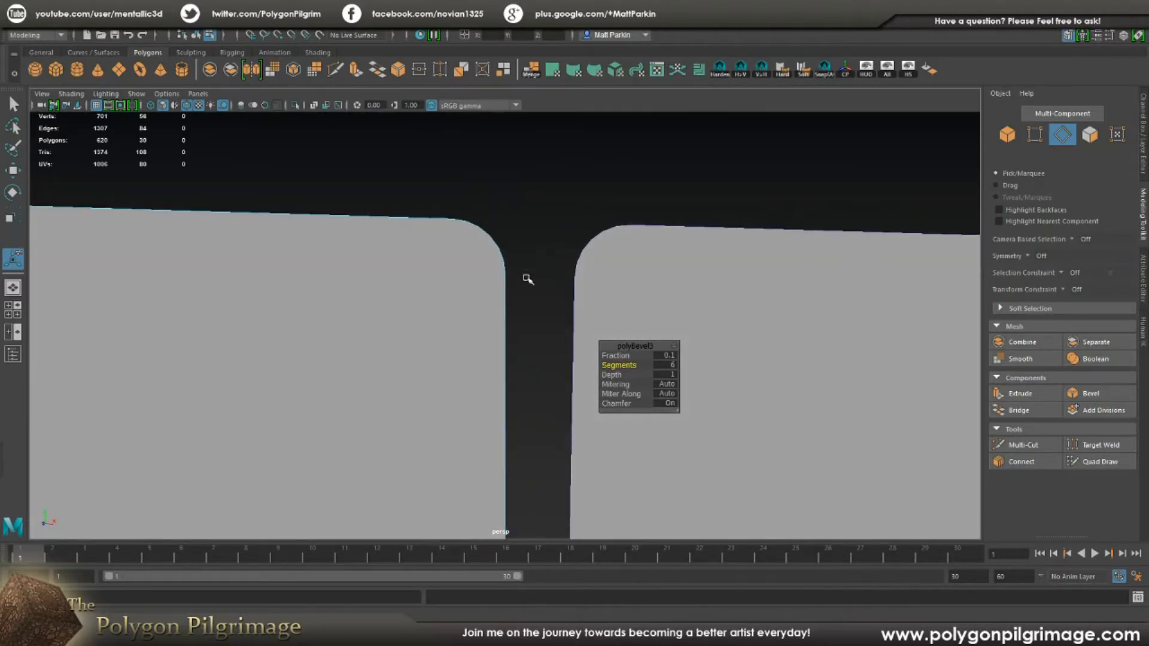
{"action": "scroll", "coordinate": [526, 307], "scroll_direction": "down", "scroll_amount": 5}
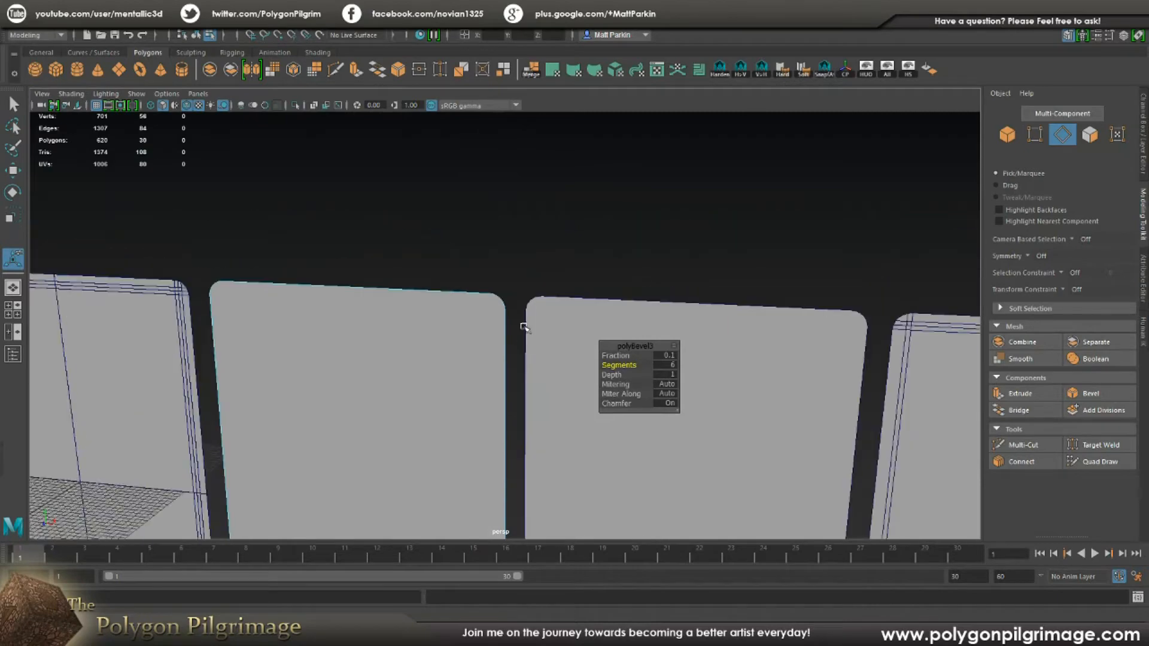
{"action": "key", "text": "q"}
{"action": "right_click_drag", "start_coordinate": [555, 291], "coordinate": [428, 239], "text": "alt"}
{"action": "middle_click_drag", "start_coordinate": [599, 326], "coordinate": [492, 292], "text": "alt"}
{"action": "left_click_drag", "start_coordinate": [492, 293], "coordinate": [528, 297], "text": "alt"}
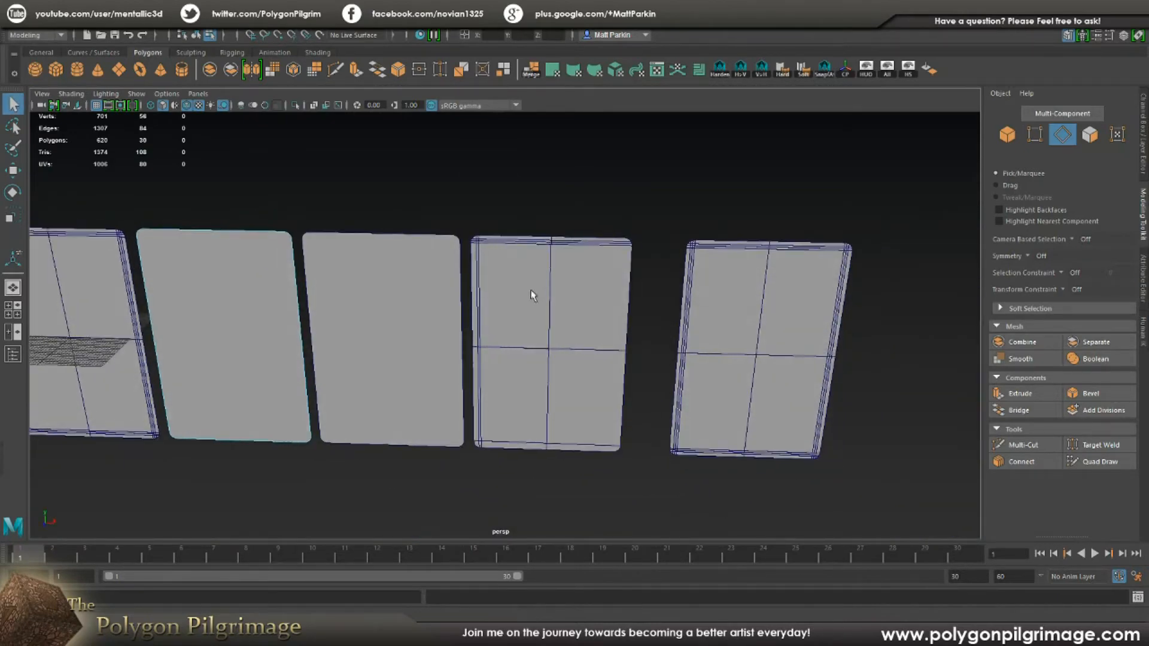
{"action": "scroll", "coordinate": [531, 285], "scroll_direction": "up", "scroll_amount": 5}
{"action": "middle_click_drag", "start_coordinate": [533, 278], "coordinate": [531, 290], "text": "alt"}
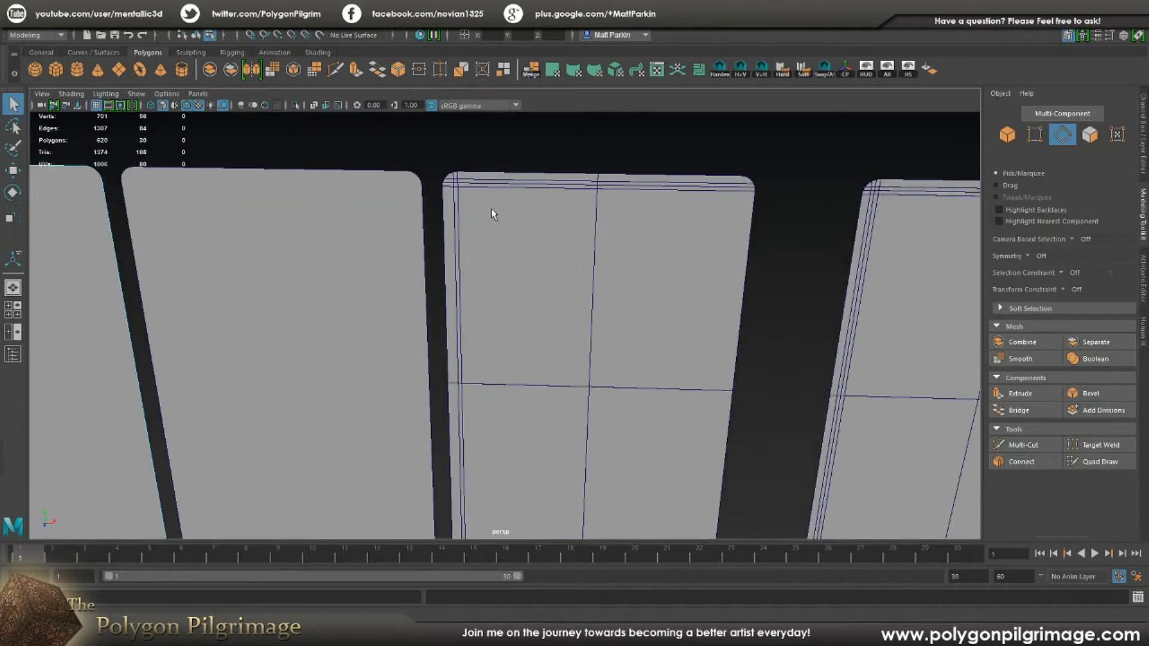
{"action": "scroll", "coordinate": [552, 279], "scroll_direction": "down", "scroll_amount": 5}
{"action": "left_click_drag", "start_coordinate": [552, 279], "coordinate": [598, 285], "text": "alt"}
Connect the second panel's upper and lower edges with a single vertical centre loop at slide 0.5
{"action": "left_click_drag", "start_coordinate": [509, 215], "coordinate": [417, 425], "text": "alt"}
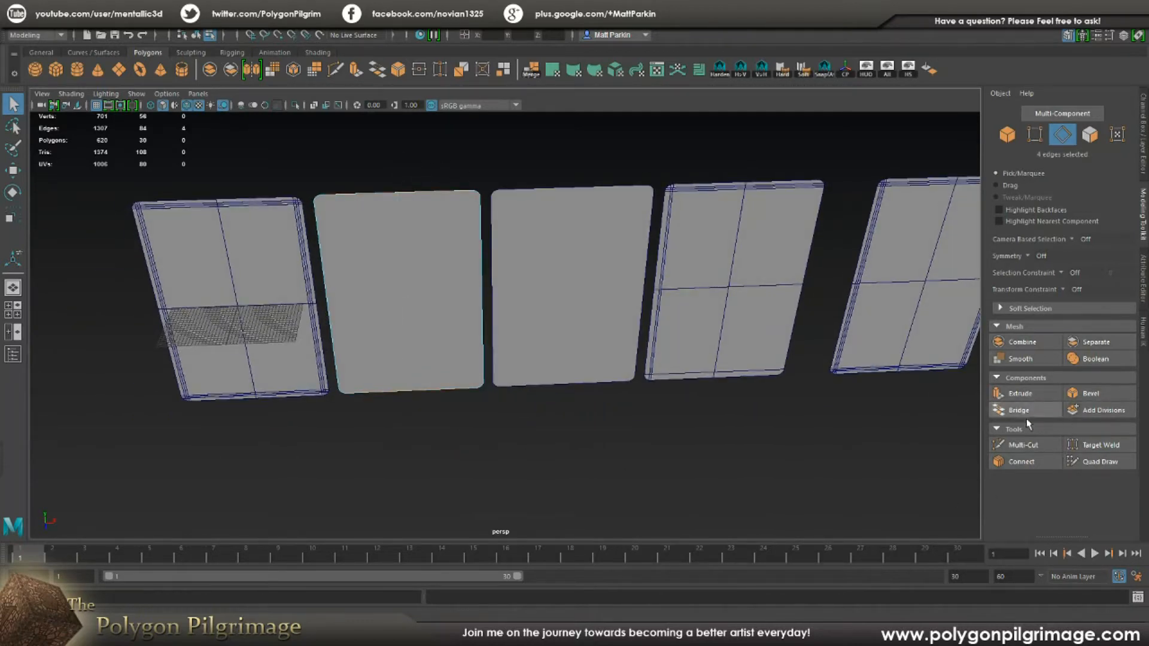
{"action": "left_click", "coordinate": [1023, 464]}
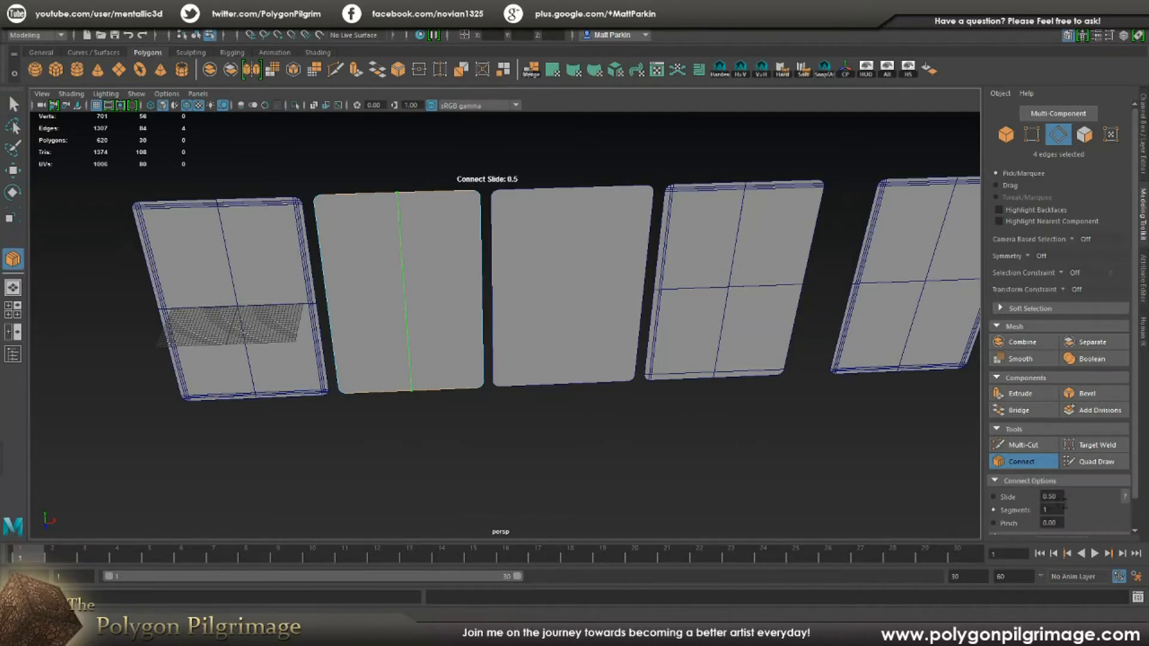
{"action": "key", "text": "q"}
Connect the second panel's side and vertical centre edges with a horizontal loop across its middle
{"action": "left_click_drag", "start_coordinate": [413, 311], "coordinate": [415, 294], "text": "alt"}
{"action": "left_click_drag", "start_coordinate": [321, 280], "coordinate": [501, 292]}
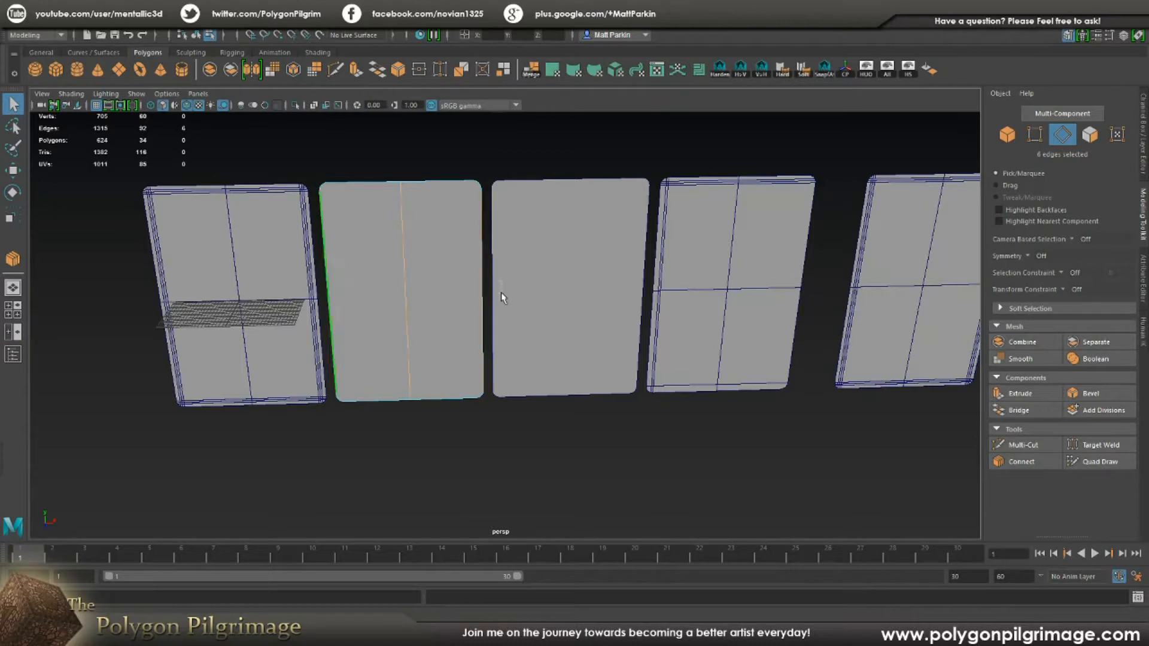
{"action": "left_click", "coordinate": [1018, 461]}
{"action": "key", "text": "q"}
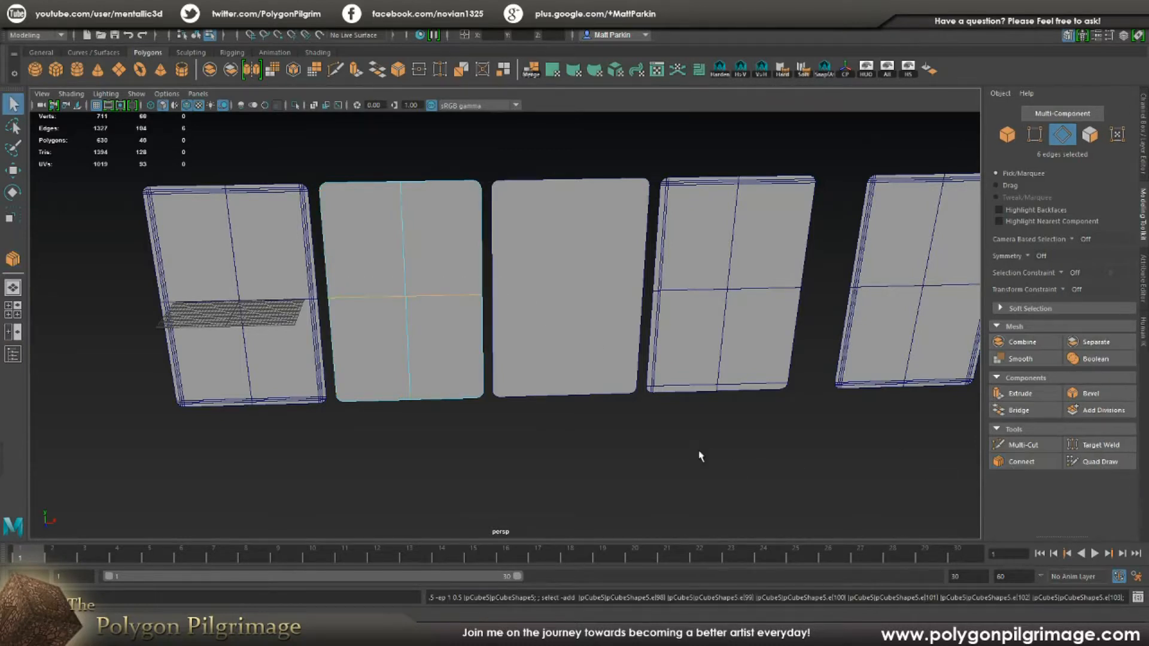
{"action": "middle_click_drag", "start_coordinate": [623, 425], "coordinate": [550, 436], "text": "alt"}
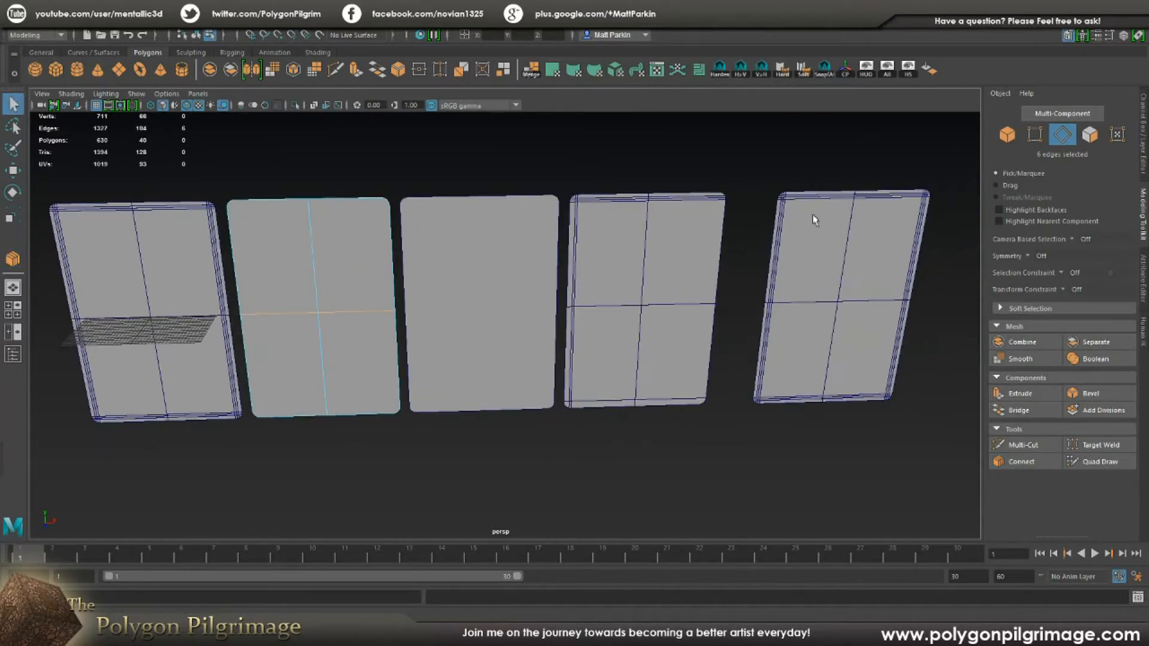
Select the fourth, partly cut panel in object mode and switch it to vertex editing
{"action": "left_click", "coordinate": [1008, 134]}
{"action": "left_click", "coordinate": [644, 258]}
{"action": "left_click_drag", "start_coordinate": [598, 264], "coordinate": [557, 281], "text": "alt"}
{"action": "right_click_drag", "start_coordinate": [455, 257], "coordinate": [539, 254], "text": "alt"}
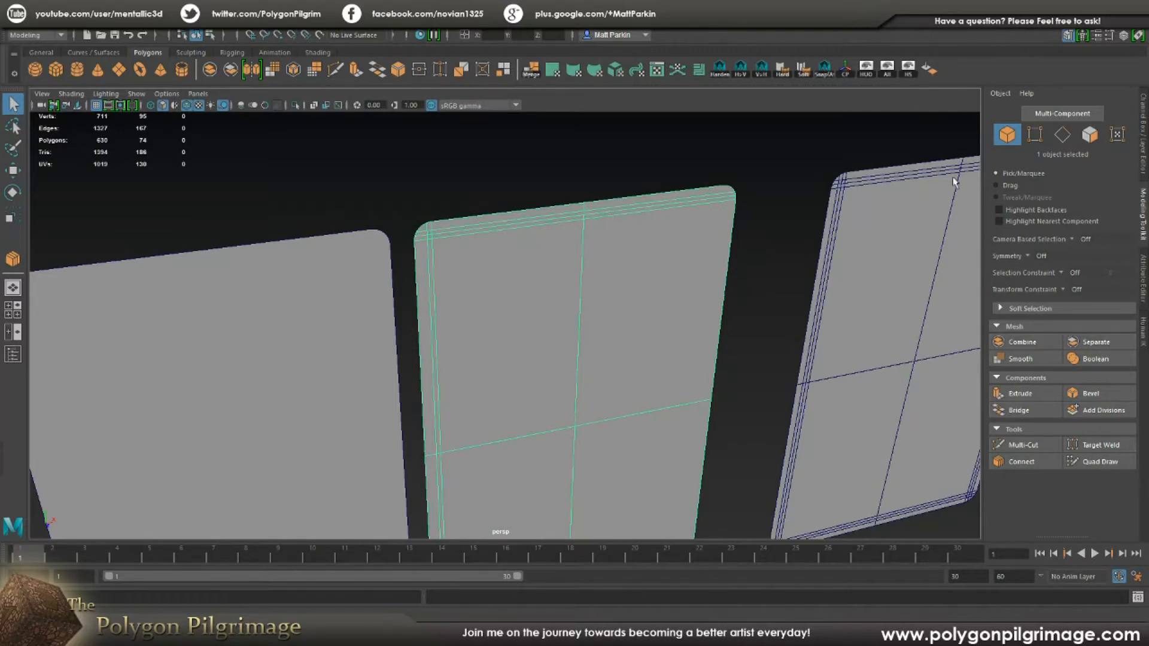
{"action": "left_click", "coordinate": [1035, 134]}
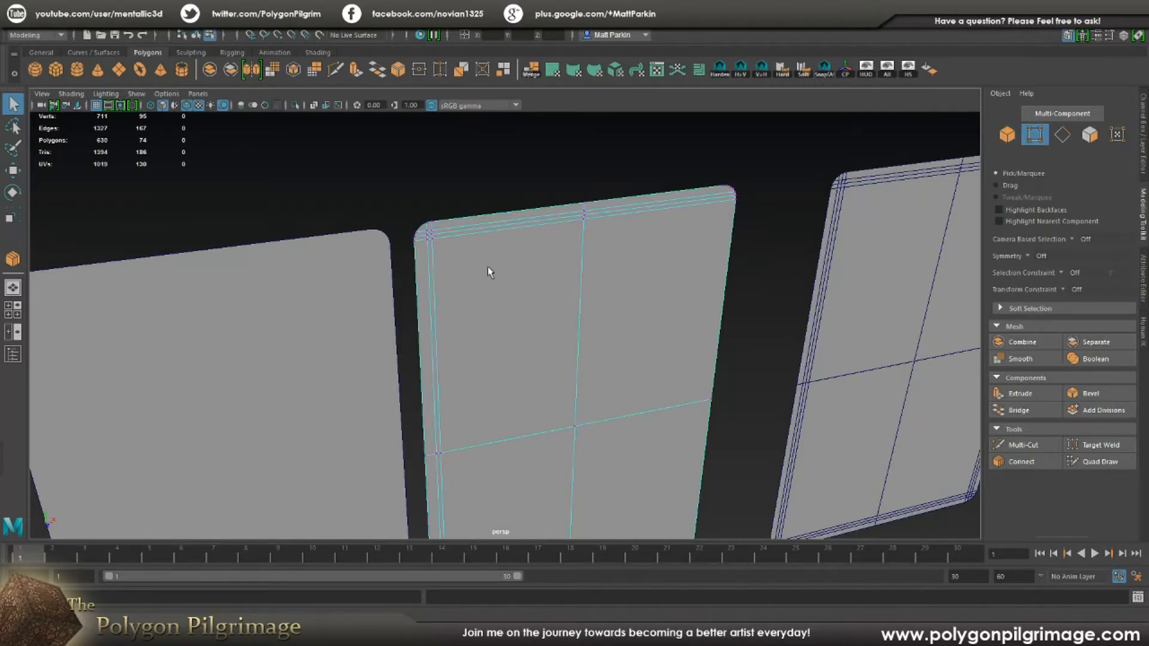
{"action": "scroll", "coordinate": [490, 272], "scroll_direction": "up", "scroll_amount": 1}
{"action": "key", "text": "F9"}
{"action": "left_click_drag", "start_coordinate": [490, 270], "coordinate": [479, 257], "text": "alt"}
{"action": "scroll", "coordinate": [479, 257], "scroll_direction": "up", "scroll_amount": 2}
{"action": "mouse_move", "coordinate": [479, 257]}
{"action": "middle_mouse_down", "text": "alt"}
{"action": "mouse_move", "coordinate": [452, 201]}
{"action": "mouse_move", "coordinate": [480, 251]}
{"action": "middle_mouse_up", "text": "alt"}
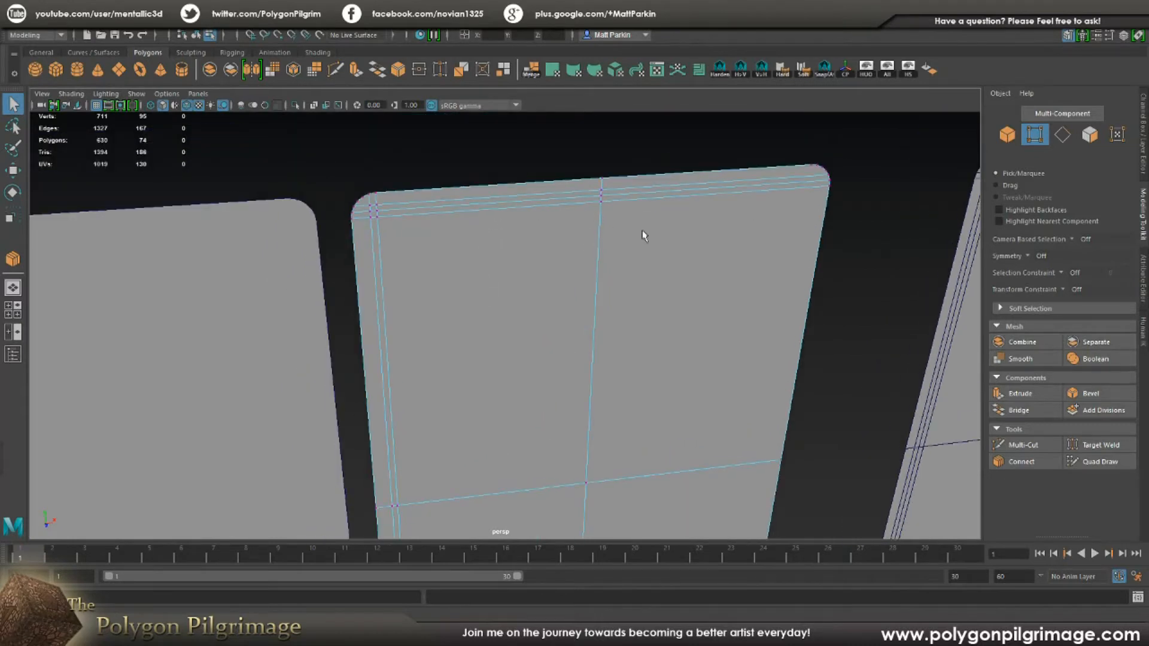
Multi-Cut a horizontal edge across the fourth panel's lower end between matching vertices of its two rounded corners
{"action": "left_click", "coordinate": [1021, 445]}
{"action": "middle_click_drag", "start_coordinate": [499, 298], "coordinate": [487, 119], "text": "alt"}
{"action": "middle_click_drag", "start_coordinate": [505, 420], "coordinate": [501, 311], "text": "alt"}
{"action": "left_click_drag", "start_coordinate": [501, 311], "coordinate": [455, 324], "text": "alt"}
{"action": "right_click_drag", "start_coordinate": [455, 323], "coordinate": [539, 335], "text": "alt"}
{"action": "left_click_drag", "start_coordinate": [205, 384], "coordinate": [254, 393], "text": "alt"}
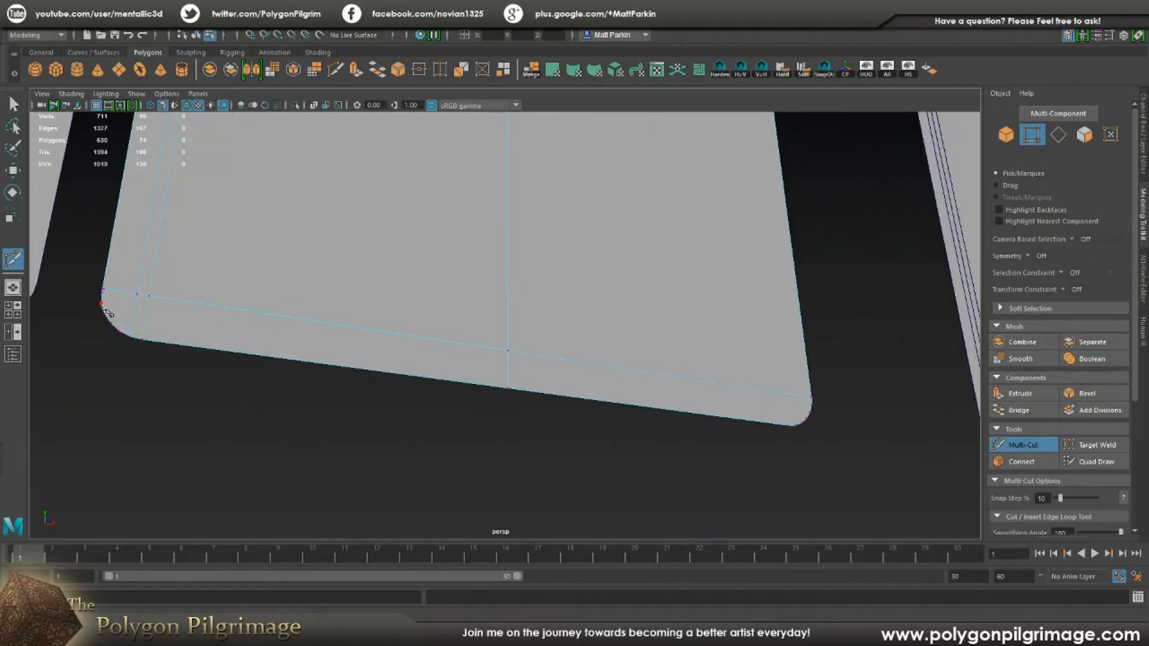
{"action": "left_click", "coordinate": [814, 408]}
{"action": "mouse_move", "coordinate": [773, 442]}
{"action": "left_mouse_down", "text": "alt"}
{"action": "mouse_move", "coordinate": [728, 466]}
{"action": "mouse_move", "coordinate": [778, 446]}
{"action": "left_mouse_up", "text": "alt"}
{"action": "key", "text": "Return"}
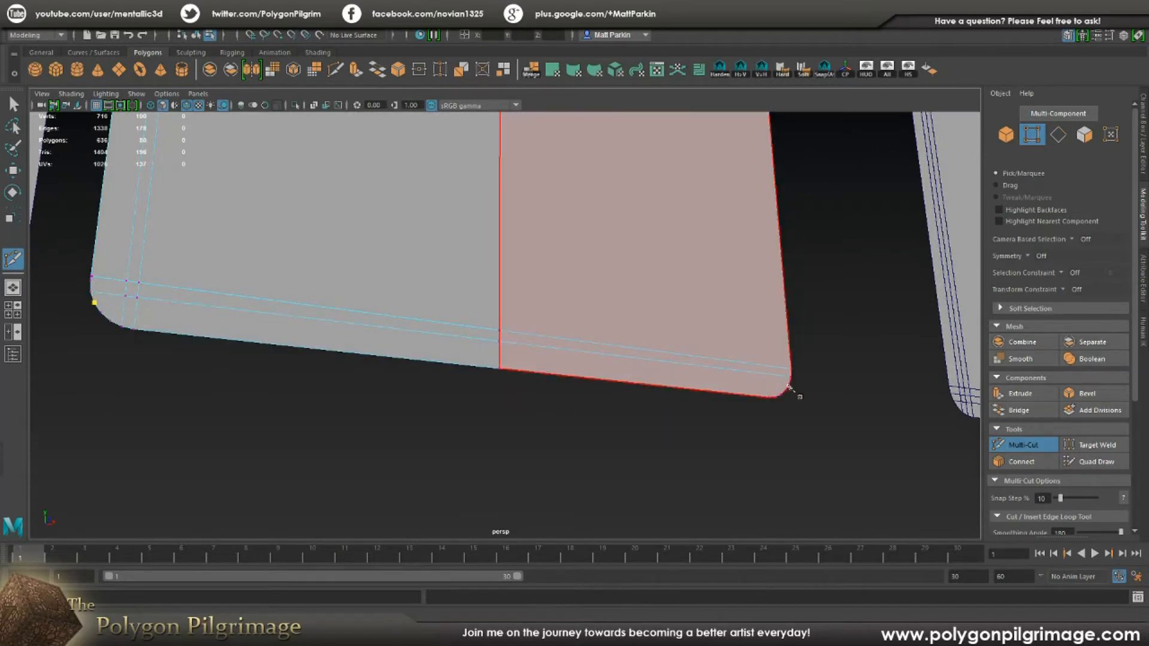
Cut two more horizontal edges across the fourth panel's lower end, joining the next pairs of rounded-corner vertices
{"action": "left_click", "coordinate": [790, 385]}
{"action": "key", "text": "Return"}
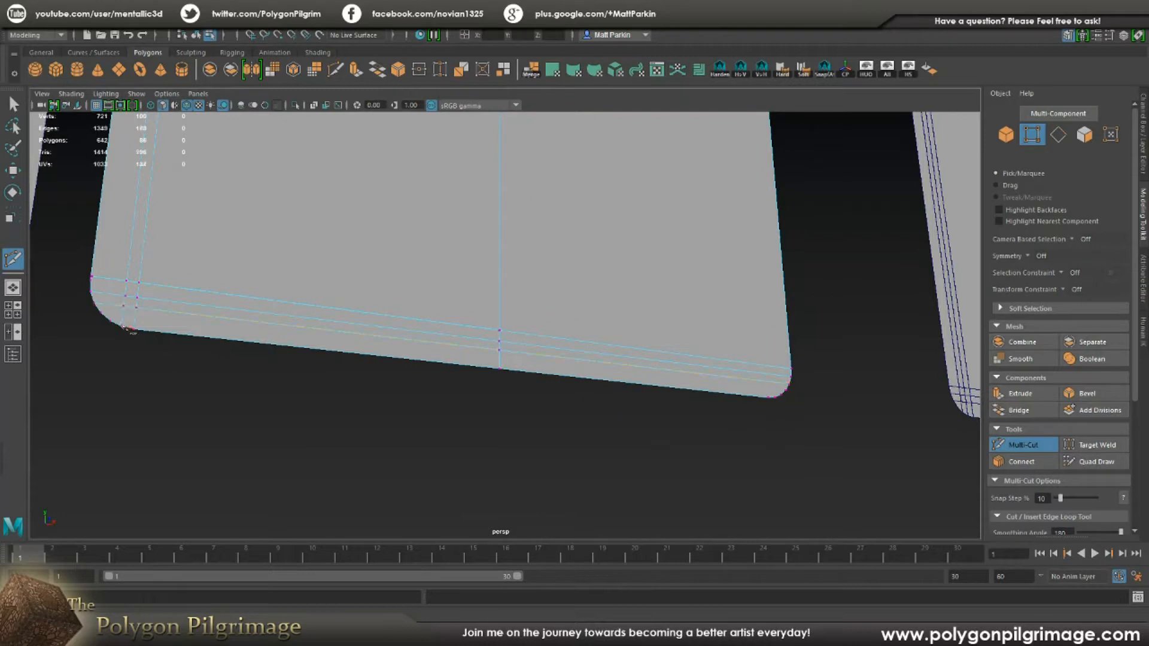
{"action": "left_click", "coordinate": [101, 312]}
{"action": "left_click", "coordinate": [788, 393]}
{"action": "key", "text": "Return"}
Cut a vertical edge along the fourth panel's uncut long side, from the lower rounded-corner vertex to the matching upper one
{"action": "scroll", "coordinate": [314, 379], "scroll_direction": "down", "scroll_amount": 2}
{"action": "left_click_drag", "start_coordinate": [470, 377], "coordinate": [444, 377], "text": "alt"}
{"action": "middle_click_drag", "start_coordinate": [588, 355], "coordinate": [214, 358], "text": "alt"}
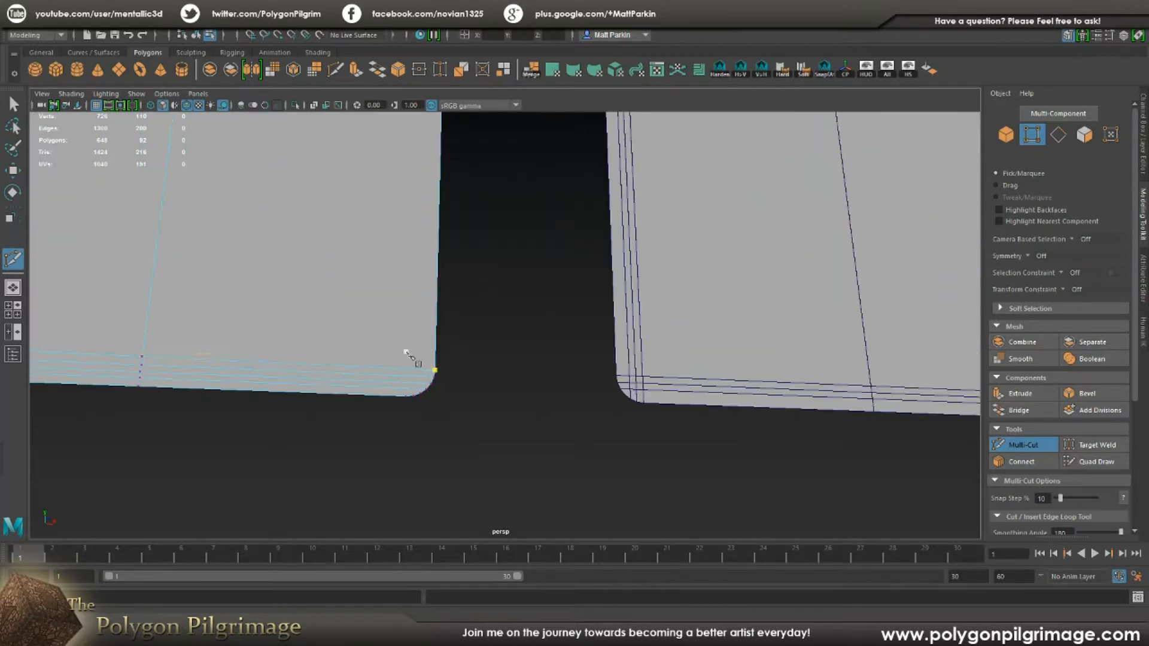
{"action": "left_click_drag", "start_coordinate": [406, 351], "coordinate": [356, 363], "text": "alt"}
{"action": "left_click_drag", "start_coordinate": [433, 349], "coordinate": [592, 310], "text": "alt"}
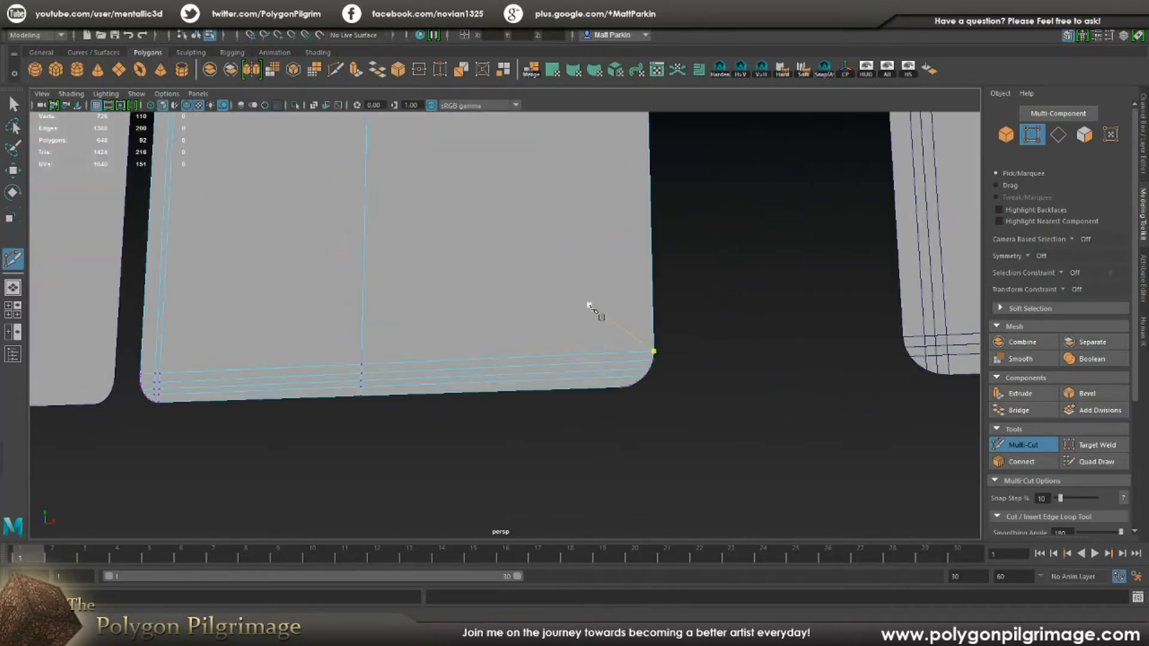
{"action": "left_click", "coordinate": [621, 388]}
{"action": "middle_click_drag", "start_coordinate": [713, 320], "coordinate": [693, 395], "text": "alt"}
{"action": "right_click_drag", "start_coordinate": [693, 396], "coordinate": [639, 257], "text": "alt"}
{"action": "middle_click_drag", "start_coordinate": [620, 139], "coordinate": [617, 377], "text": "alt"}
{"action": "right_click_drag", "start_coordinate": [580, 371], "coordinate": [590, 279], "text": "alt"}
{"action": "left_click_drag", "start_coordinate": [590, 280], "coordinate": [652, 290], "text": "alt"}
{"action": "middle_click_drag", "start_coordinate": [651, 290], "coordinate": [656, 473], "text": "alt"}
{"action": "right_click_drag", "start_coordinate": [657, 473], "coordinate": [644, 216], "text": "alt"}
{"action": "middle_click_drag", "start_coordinate": [644, 216], "coordinate": [624, 296], "text": "alt"}
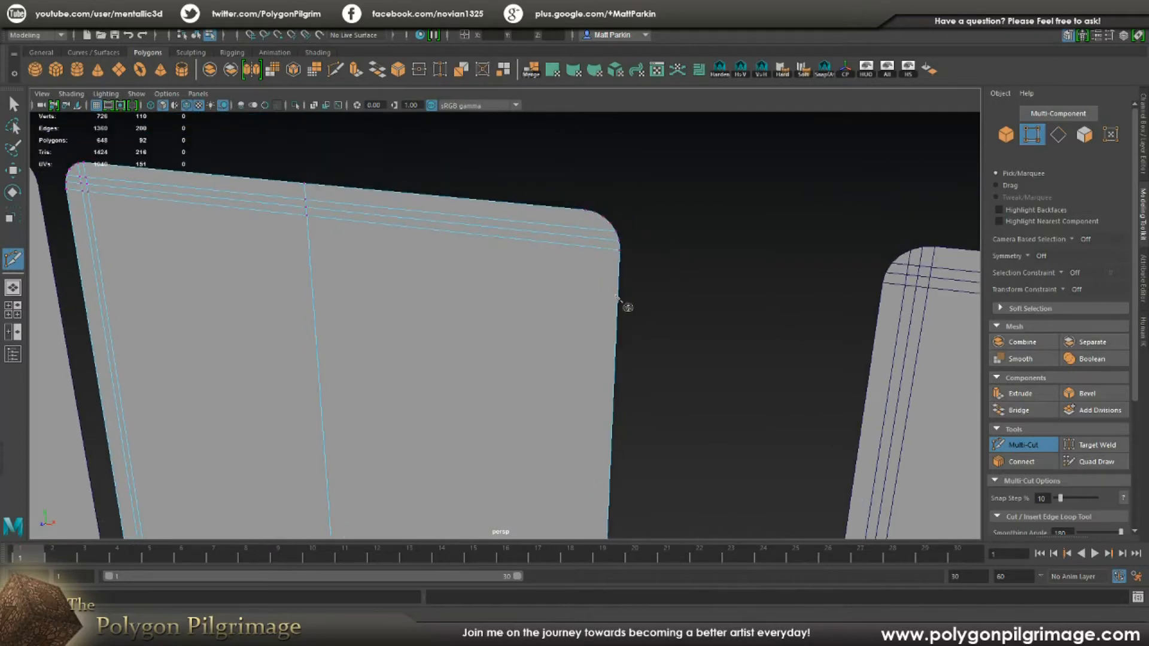
{"action": "left_click", "coordinate": [585, 212]}
{"action": "right_click", "coordinate": [667, 313]}
{"action": "middle_click_drag", "start_coordinate": [680, 340], "coordinate": [669, 288], "text": "alt"}
{"action": "right_click_drag", "start_coordinate": [669, 288], "coordinate": [637, 317], "text": "alt"}
{"action": "left_click_drag", "start_coordinate": [637, 318], "coordinate": [648, 344], "text": "alt"}
{"action": "middle_click_drag", "start_coordinate": [649, 345], "coordinate": [647, 273], "text": "alt"}
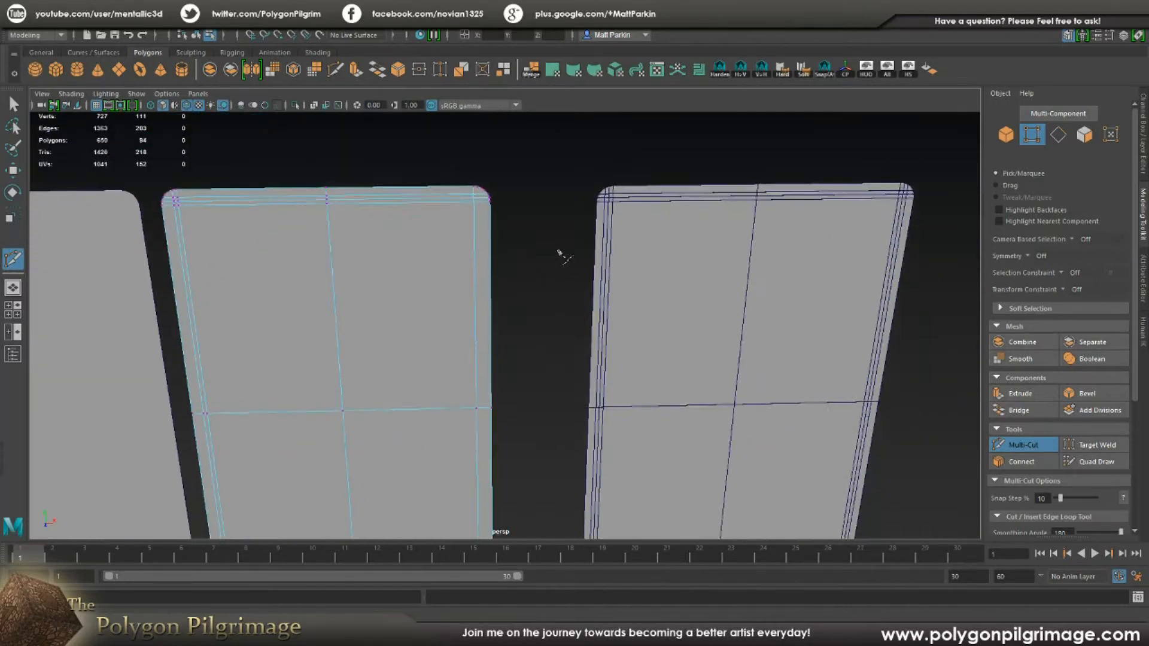
Leave the Multi-Cut tool and switch component editing from the fourth panel to the finished fifth panel
{"action": "right_click_drag", "start_coordinate": [558, 250], "coordinate": [544, 263], "text": "alt"}
{"action": "key", "text": "q"}
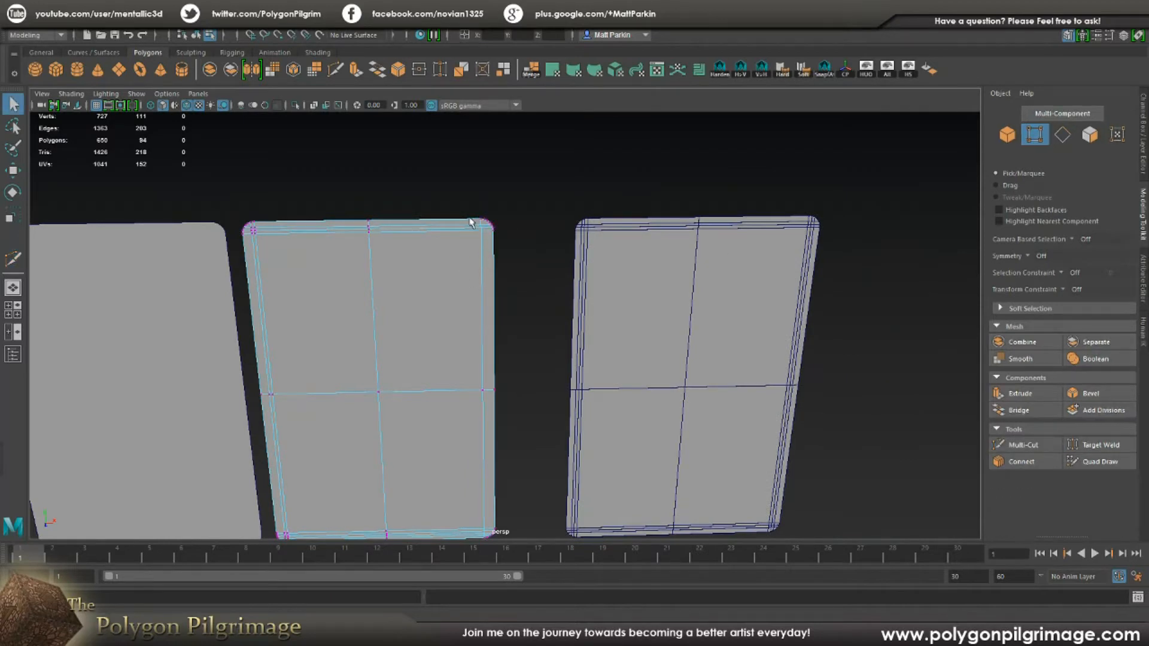
{"action": "right_click_drag", "start_coordinate": [523, 254], "coordinate": [629, 253], "text": "alt"}
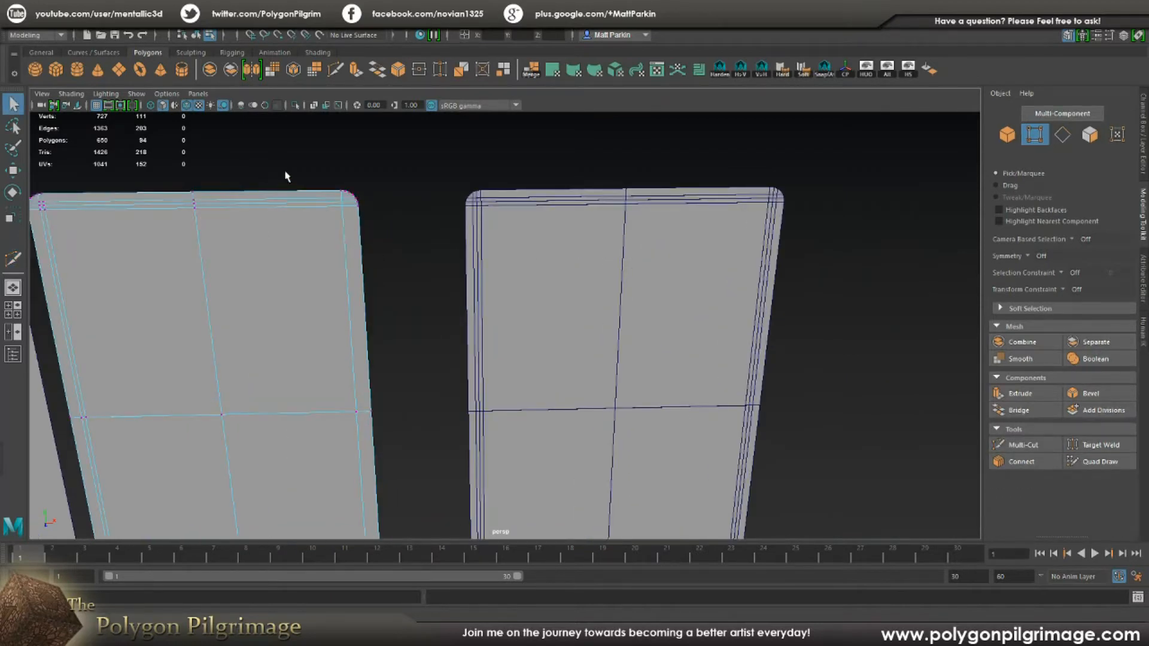
{"action": "left_click", "coordinate": [568, 244]}
Examine the fifth panel's rounded corners and the way the edges cut between their vertices cross
{"action": "middle_click_drag", "start_coordinate": [641, 282], "coordinate": [608, 282], "text": "alt"}
{"action": "scroll", "coordinate": [575, 274], "scroll_direction": "up", "scroll_amount": 2}
{"action": "left_click_drag", "start_coordinate": [608, 282], "coordinate": [646, 288], "text": "alt"}
{"action": "middle_click_drag", "start_coordinate": [647, 287], "coordinate": [426, 291], "text": "alt"}
{"action": "scroll", "coordinate": [426, 287], "scroll_direction": "up", "scroll_amount": 3}
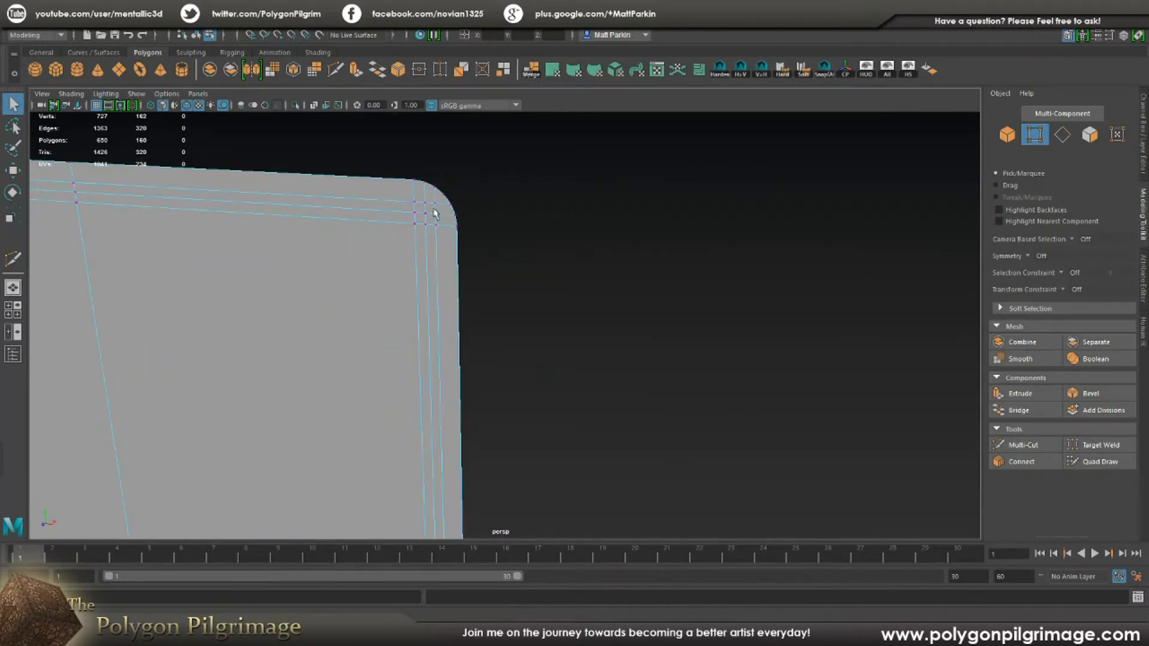
{"action": "middle_click_drag", "start_coordinate": [348, 269], "coordinate": [529, 241], "text": "alt"}
{"action": "scroll", "coordinate": [509, 254], "scroll_direction": "down", "scroll_amount": 3}
{"action": "middle_click_drag", "start_coordinate": [461, 277], "coordinate": [567, 291], "text": "alt"}
{"action": "left_click_drag", "start_coordinate": [567, 290], "coordinate": [688, 289], "text": "alt"}
{"action": "middle_click_drag", "start_coordinate": [688, 289], "coordinate": [572, 287], "text": "alt"}
{"action": "scroll", "coordinate": [419, 267], "scroll_direction": "up", "scroll_amount": 2}
{"action": "middle_click_drag", "start_coordinate": [198, 238], "coordinate": [275, 249], "text": "alt"}
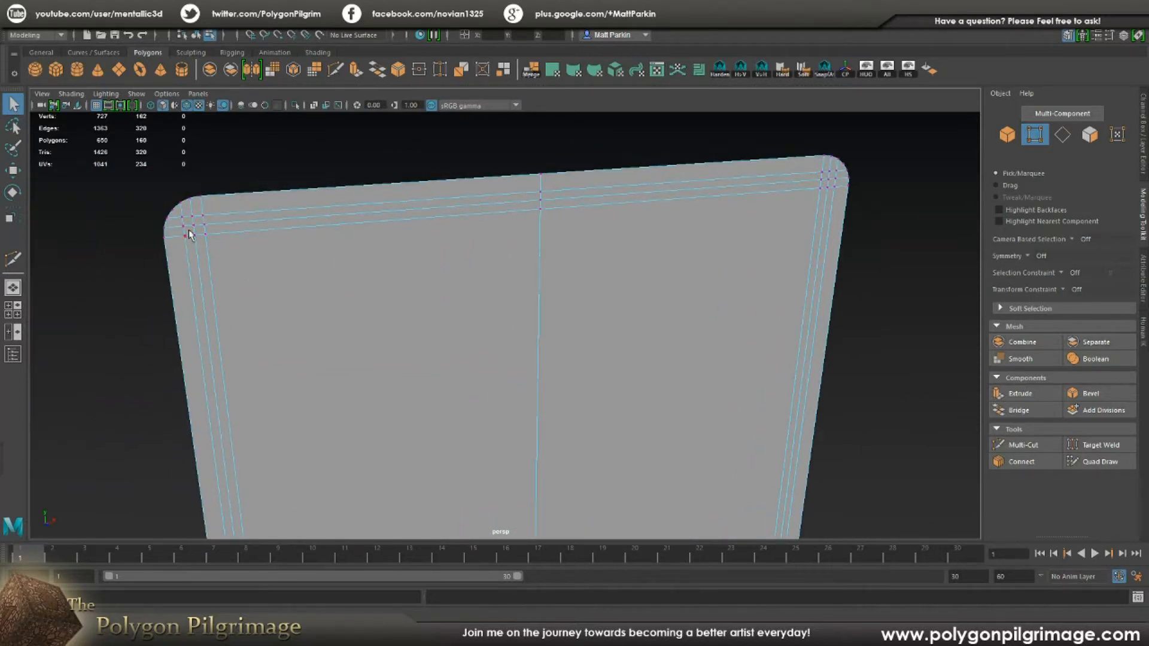
{"action": "middle_click_drag", "start_coordinate": [589, 242], "coordinate": [329, 294], "text": "alt"}
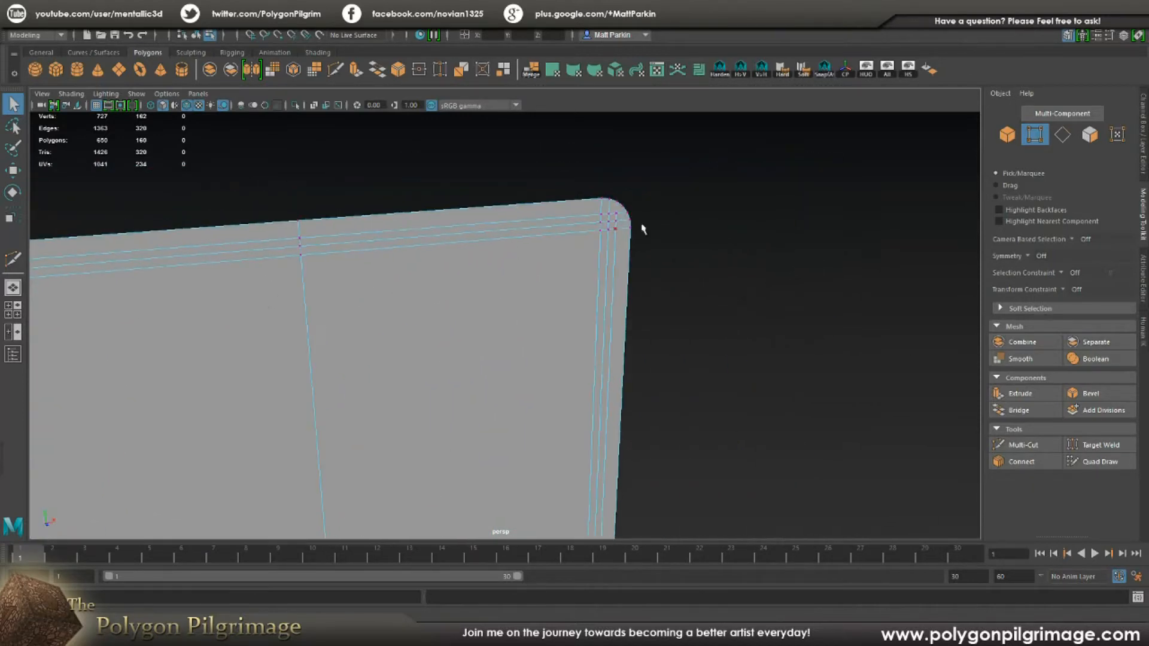
{"action": "scroll", "coordinate": [644, 228], "scroll_direction": "up", "scroll_amount": 3}
{"action": "left_click_drag", "start_coordinate": [644, 228], "coordinate": [595, 264], "text": "alt"}
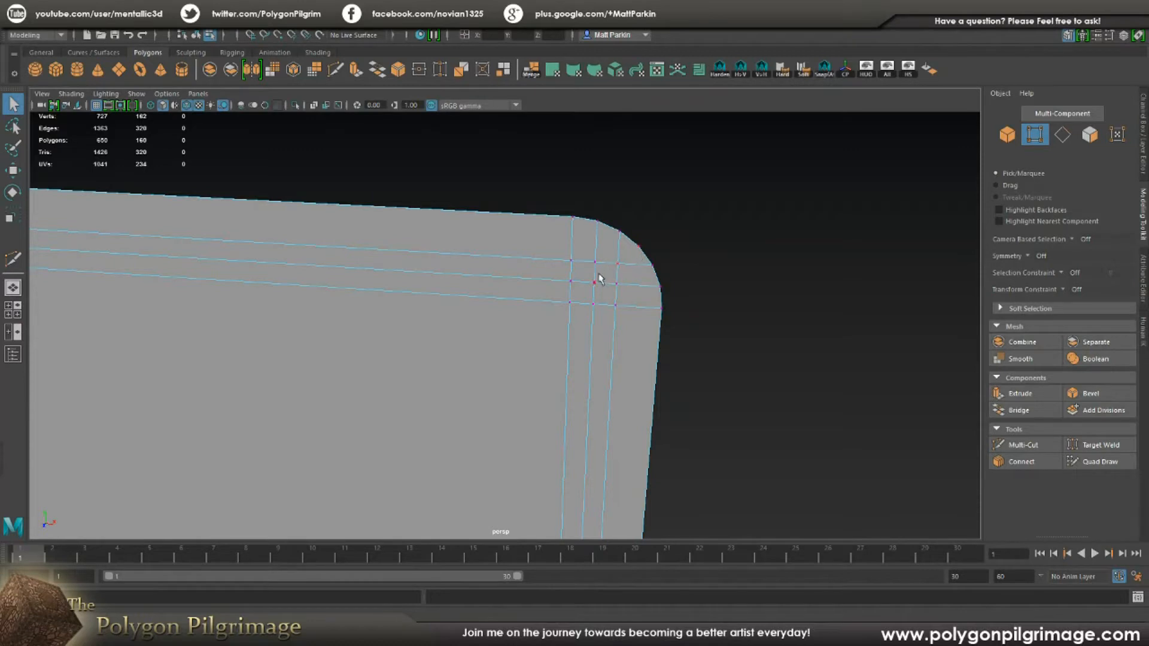
Return the fifth panel from component editing to object mode and clear the selection
{"action": "scroll", "coordinate": [598, 278], "scroll_direction": "down", "scroll_amount": 6}
{"action": "right_click_drag", "start_coordinate": [548, 318], "coordinate": [453, 365], "text": "alt"}
{"action": "middle_click_drag", "start_coordinate": [453, 364], "coordinate": [482, 303], "text": "alt"}
{"action": "left_click_drag", "start_coordinate": [482, 302], "coordinate": [519, 295], "text": "alt"}
{"action": "left_click", "coordinate": [1010, 132]}
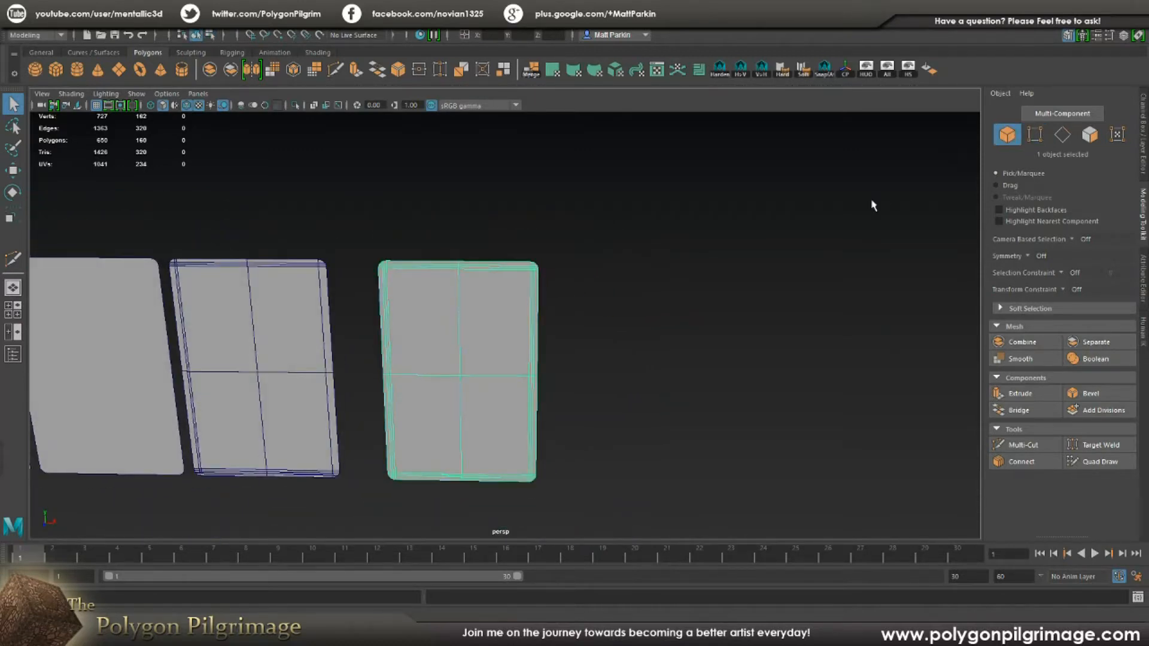
{"action": "left_click", "coordinate": [869, 200]}
Apply a planar UV mapping to the fifth panel, return to object mode and deselect it
{"action": "middle_click_drag", "start_coordinate": [584, 312], "coordinate": [698, 284], "text": "alt"}
{"action": "right_click_drag", "start_coordinate": [698, 284], "coordinate": [570, 318], "text": "alt"}
{"action": "left_click", "coordinate": [575, 308]}
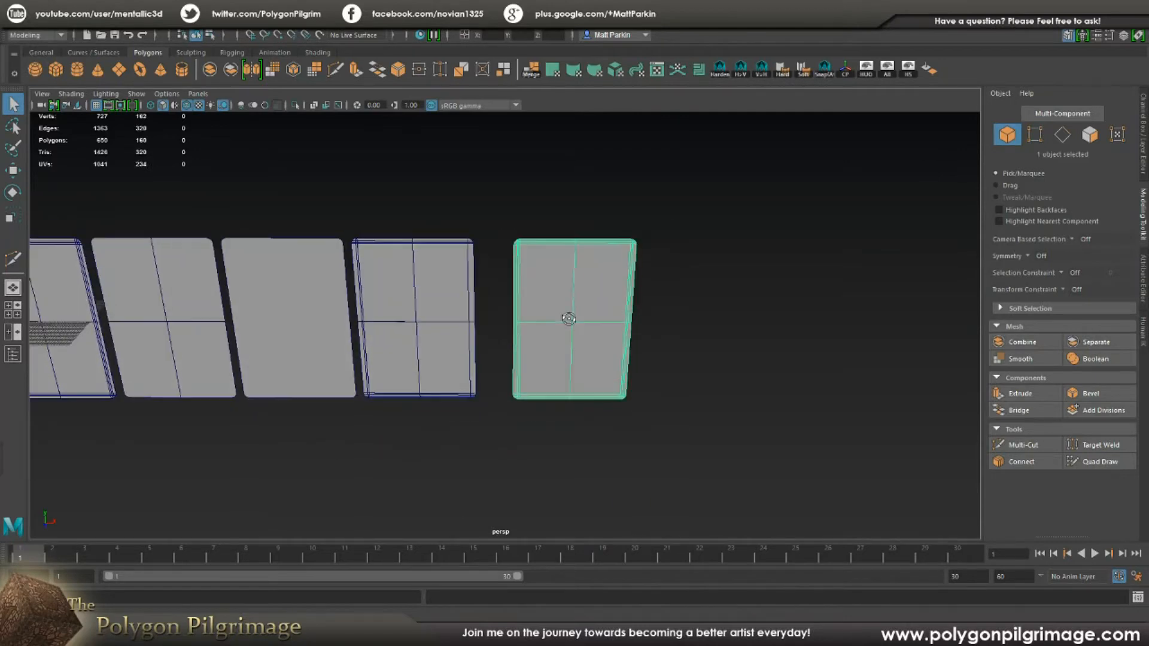
{"action": "key", "text": "w"}
{"action": "left_click_drag", "start_coordinate": [569, 318], "coordinate": [587, 309], "text": "alt"}
{"action": "right_click_drag", "start_coordinate": [588, 309], "coordinate": [688, 176], "text": "alt"}
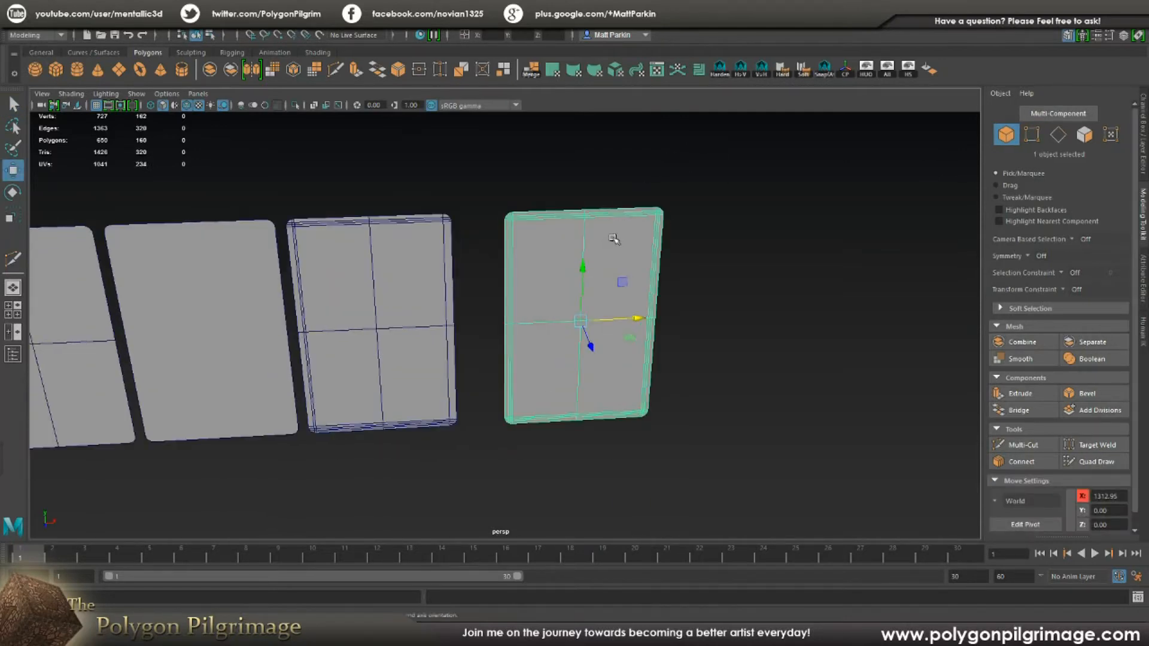
{"action": "left_click", "coordinate": [555, 71]}
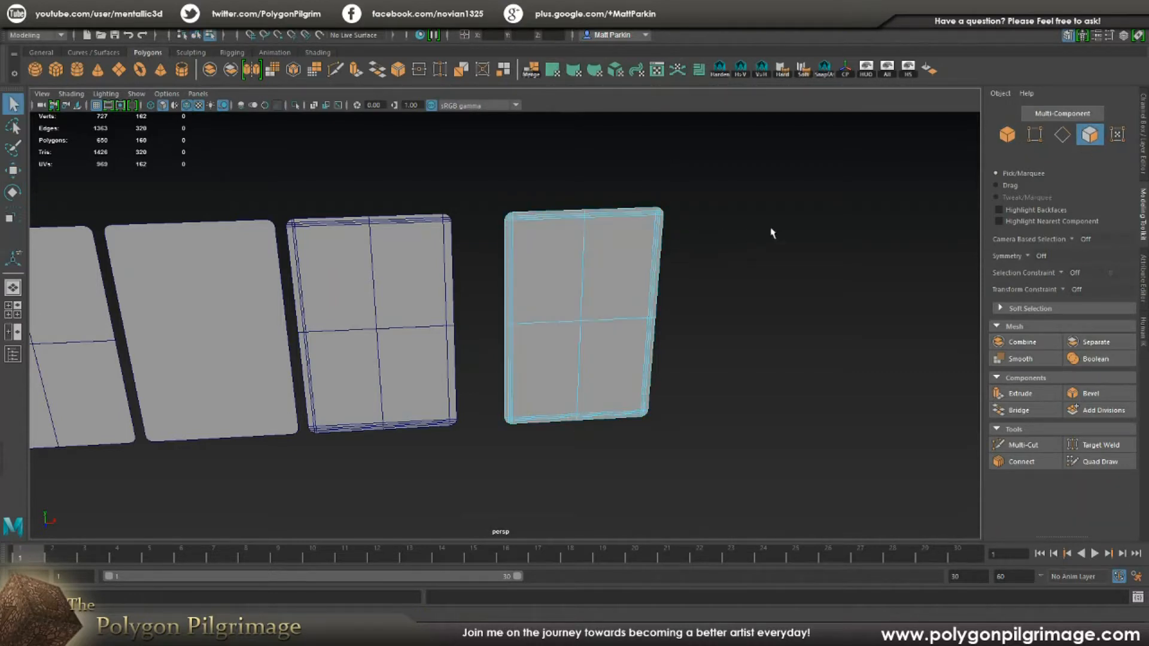
{"action": "left_click", "coordinate": [1008, 135]}
{"action": "left_click", "coordinate": [734, 222]}
Select the fifth panel in object mode and apply automatic UV mapping to it
{"action": "left_click", "coordinate": [633, 243]}
{"action": "left_click_drag", "start_coordinate": [625, 277], "coordinate": [619, 292], "text": "alt"}
{"action": "left_click_drag", "start_coordinate": [504, 333], "coordinate": [277, 323], "text": "alt"}
{"action": "left_click_drag", "start_coordinate": [675, 251], "coordinate": [564, 275], "text": "alt"}
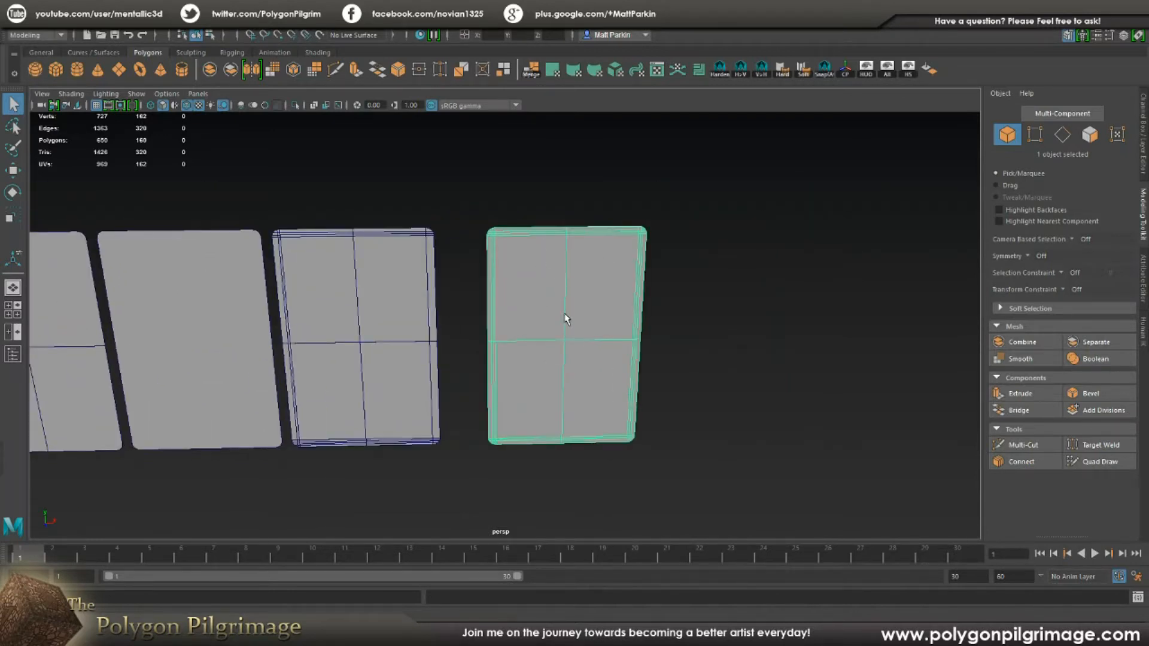
{"action": "left_click_drag", "start_coordinate": [609, 330], "coordinate": [626, 265], "text": "alt"}
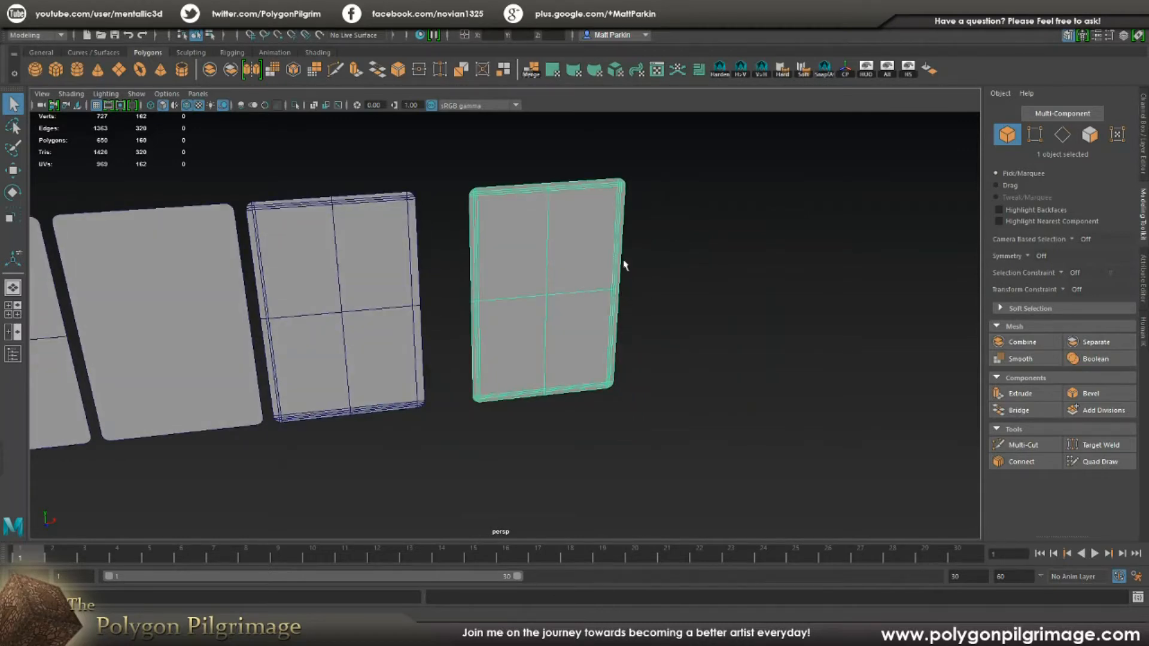
{"action": "left_click", "coordinate": [617, 75]}
Open the UV Editor, reposition its window and frame the fifth panel's whole UV layout
{"action": "left_click", "coordinate": [657, 72]}
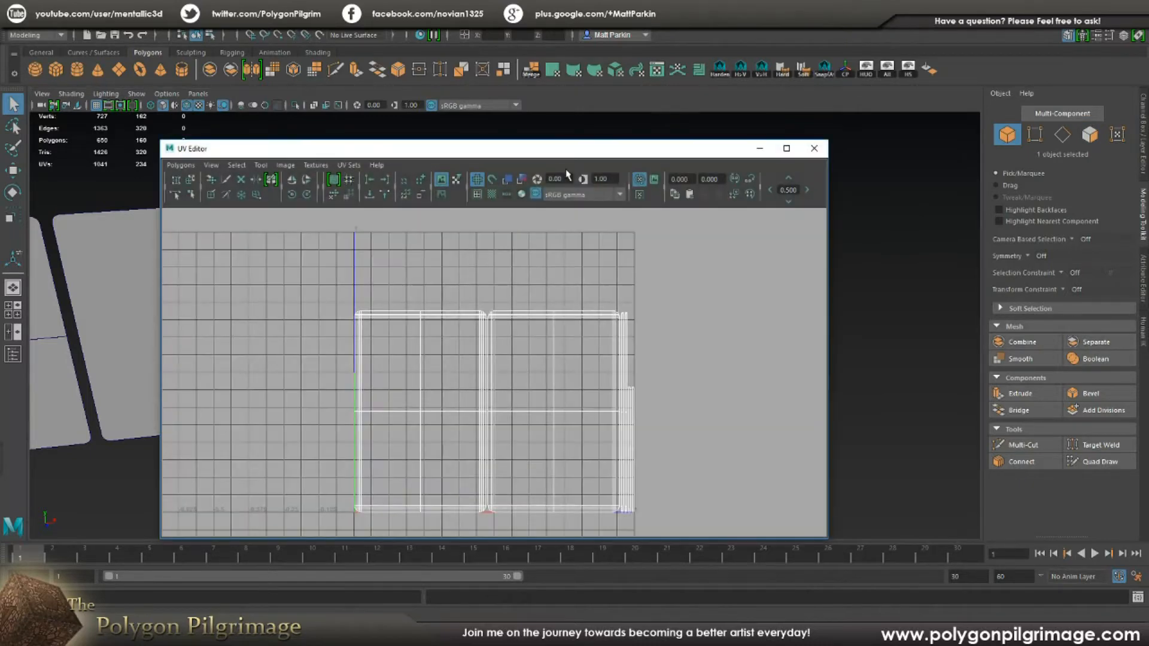
{"action": "left_click_drag", "start_coordinate": [588, 153], "coordinate": [616, 108]}
{"action": "scroll", "coordinate": [619, 395], "scroll_direction": "up", "scroll_amount": 2}
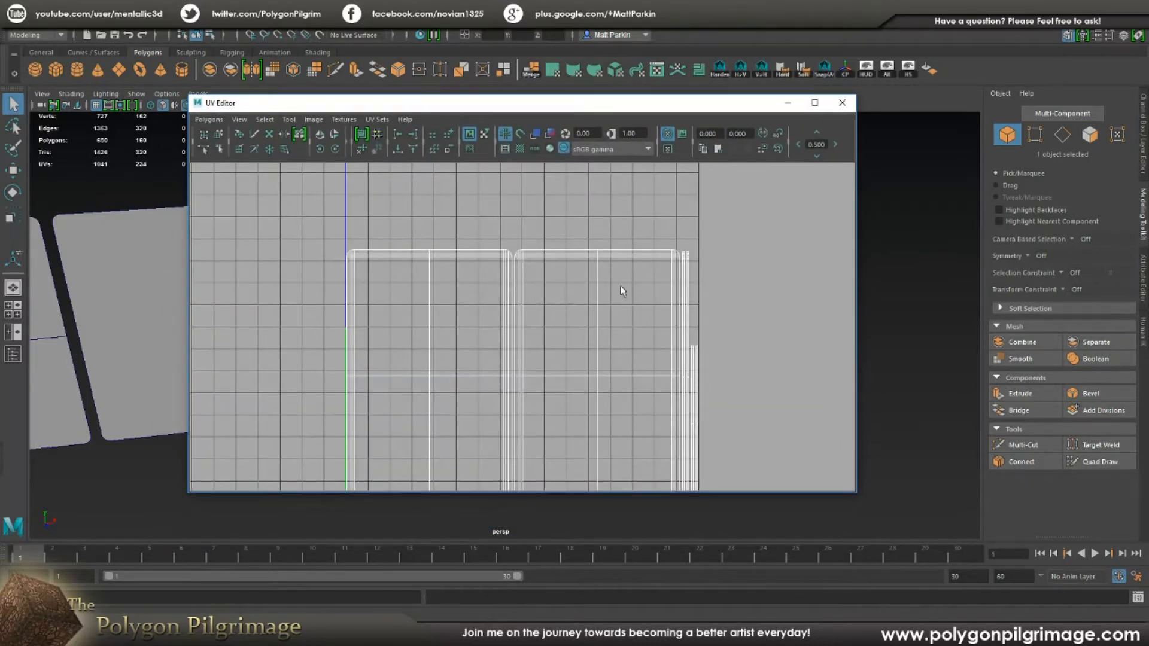
{"action": "scroll", "coordinate": [620, 290], "scroll_direction": "down", "scroll_amount": 1}
{"action": "middle_click_drag", "start_coordinate": [721, 323], "coordinate": [716, 295], "text": "alt"}
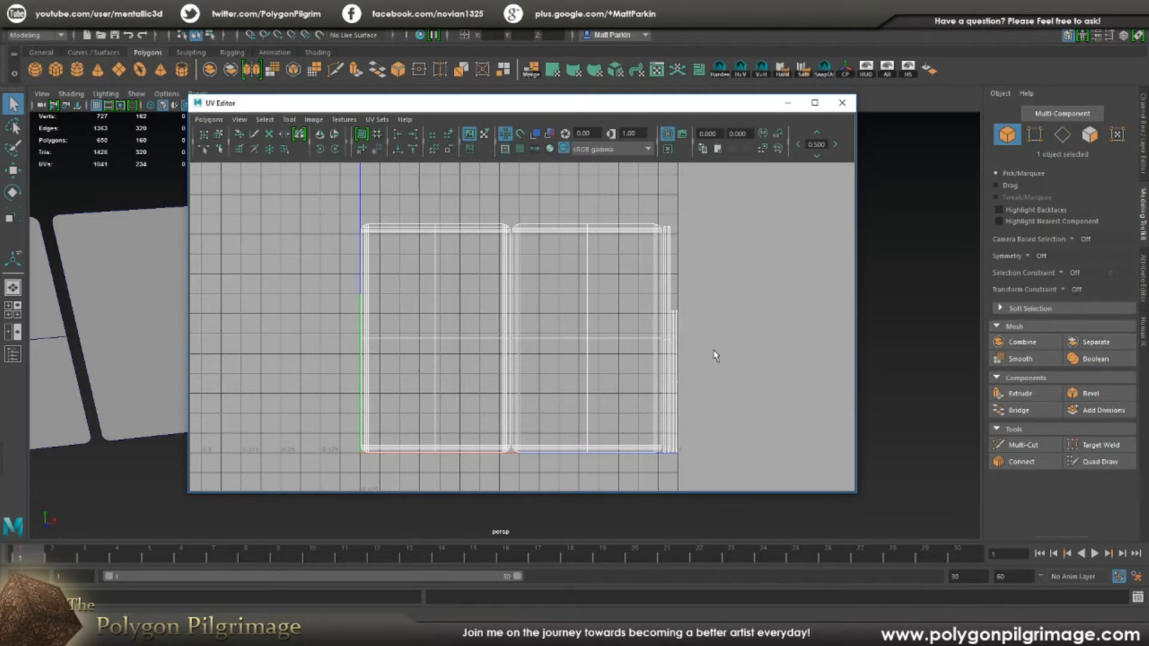
{"action": "left_click_drag", "start_coordinate": [617, 97], "coordinate": [613, 124]}
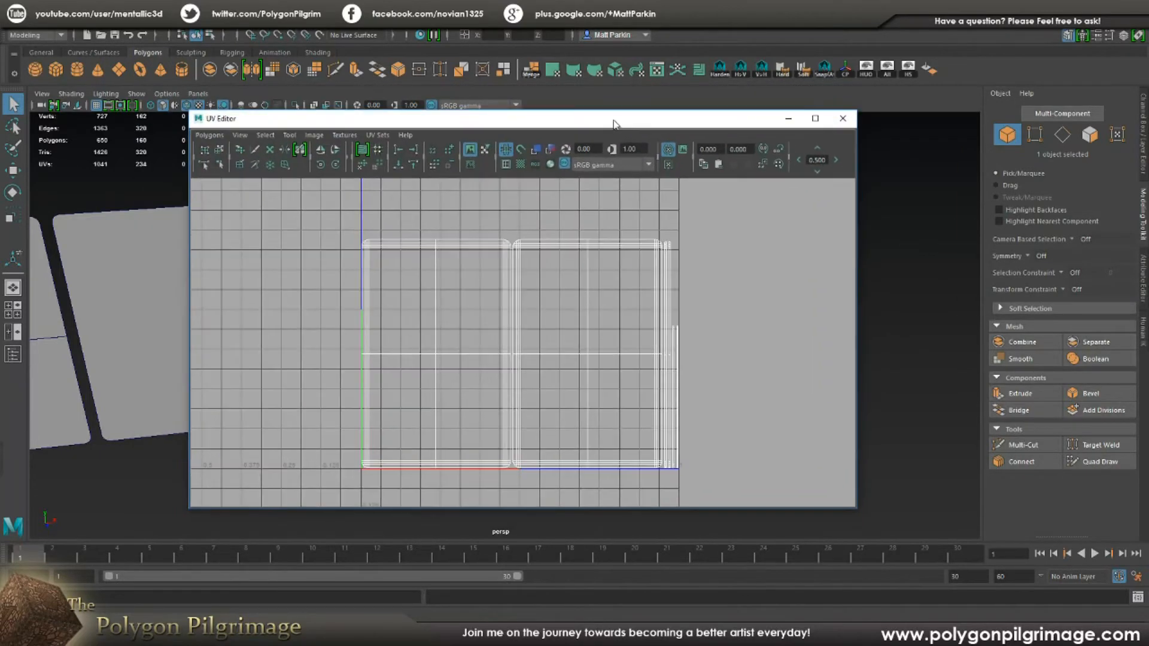
Try selecting the second large UV shell and rotating it 45 degrees clockwise
{"action": "right_click_drag", "start_coordinate": [579, 196], "coordinate": [530, 185]}
{"action": "left_click", "coordinate": [591, 326]}
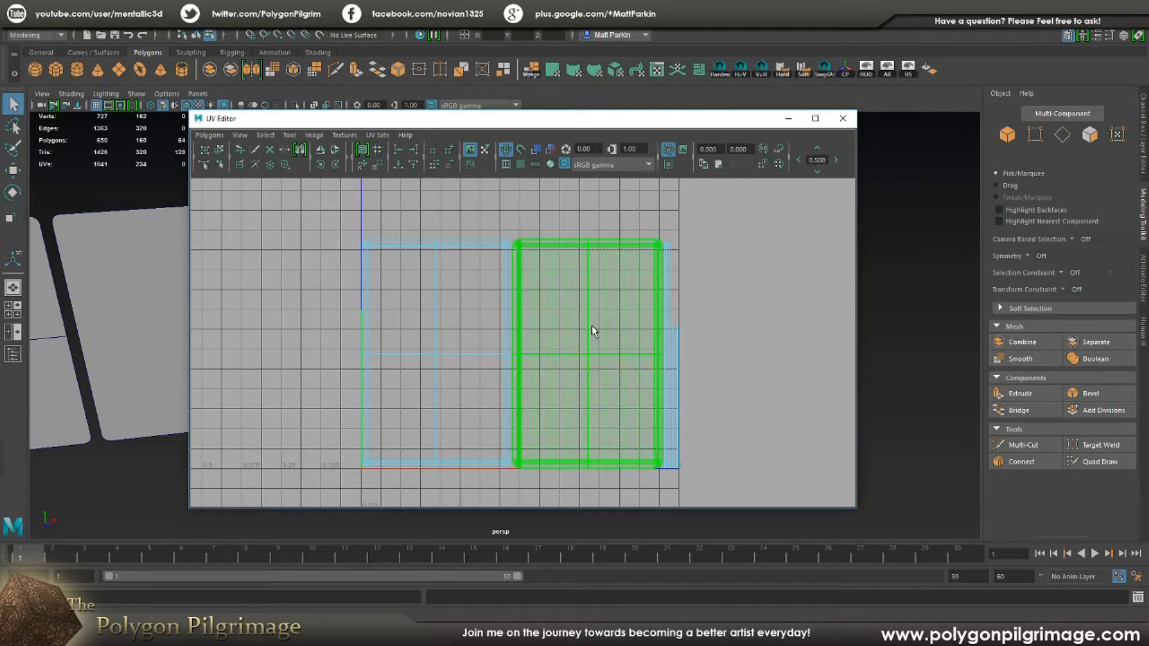
{"action": "left_click", "coordinate": [336, 165]}
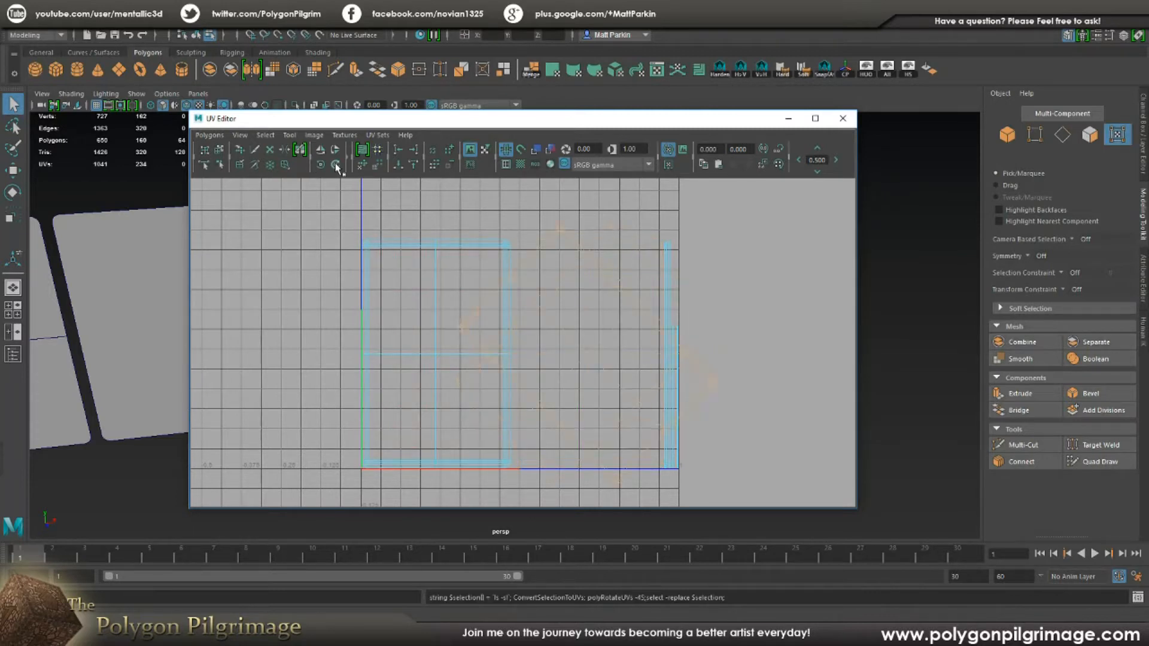
{"action": "left_click", "coordinate": [697, 221]}
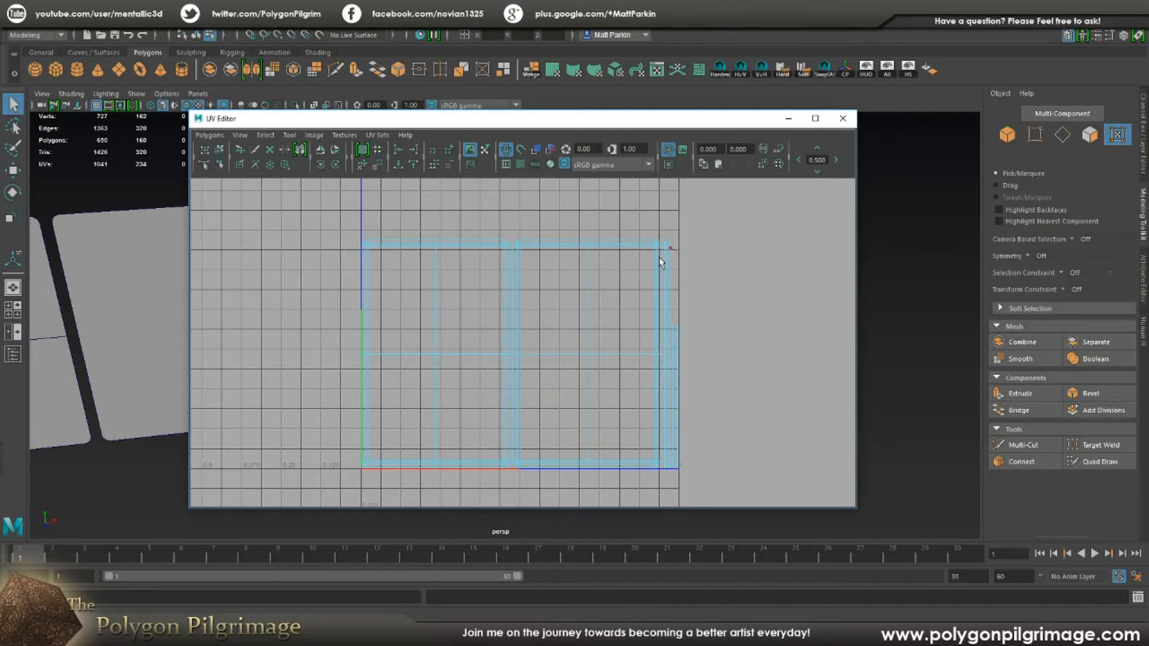
Open the UV Snapshot settings, review the file name, size, image format and UV range options, and close them without exporting
{"action": "scroll", "coordinate": [716, 280], "scroll_direction": "down", "scroll_amount": 4}
{"action": "scroll", "coordinate": [608, 290], "scroll_direction": "up", "scroll_amount": 2}
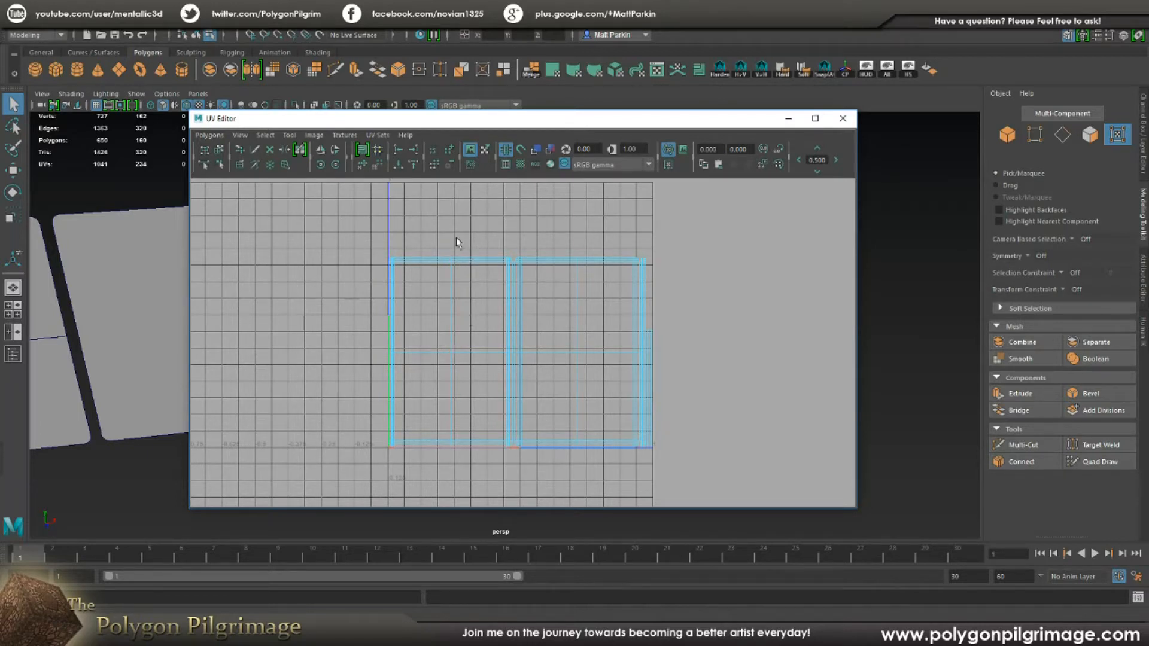
{"action": "left_click", "coordinate": [212, 135]}
{"action": "left_click", "coordinate": [230, 467]}
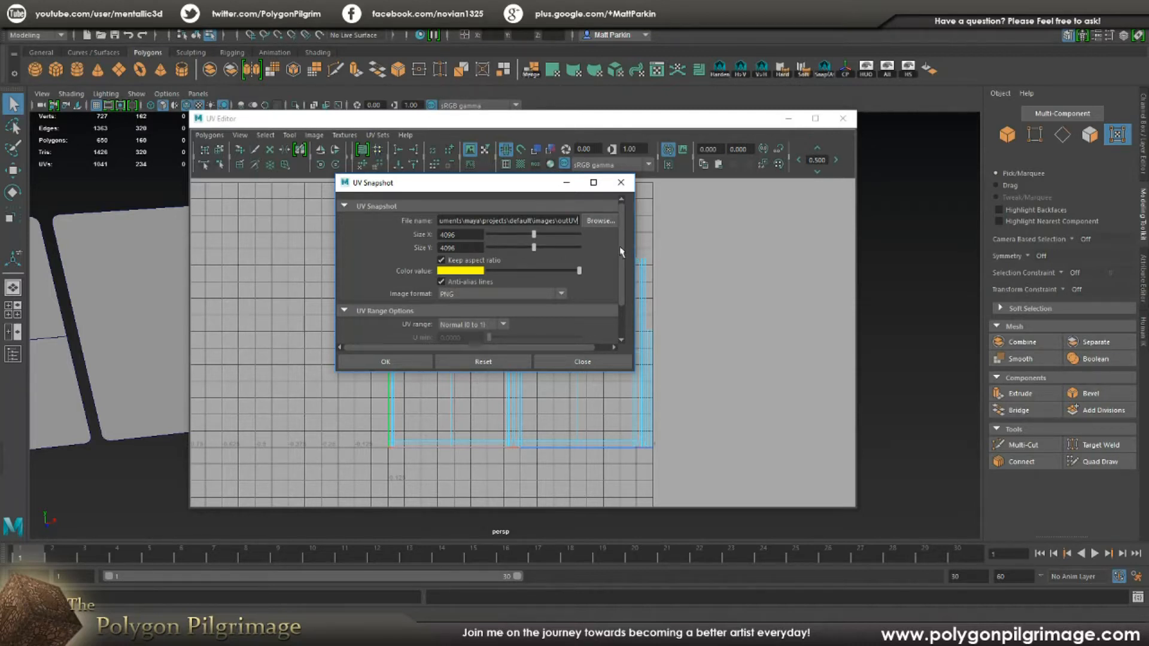
{"action": "scroll", "coordinate": [624, 265], "scroll_direction": "down", "scroll_amount": 1}
{"action": "left_click_drag", "start_coordinate": [622, 260], "coordinate": [621, 258]}
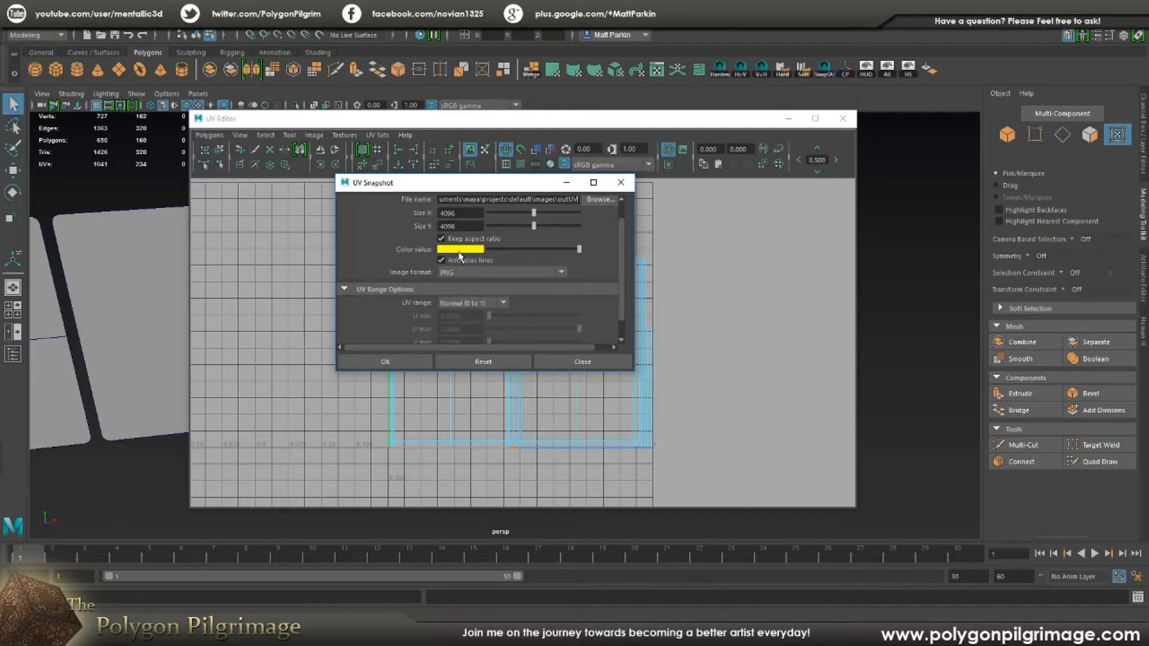
{"action": "scroll", "coordinate": [626, 256], "scroll_direction": "up", "scroll_amount": 2}
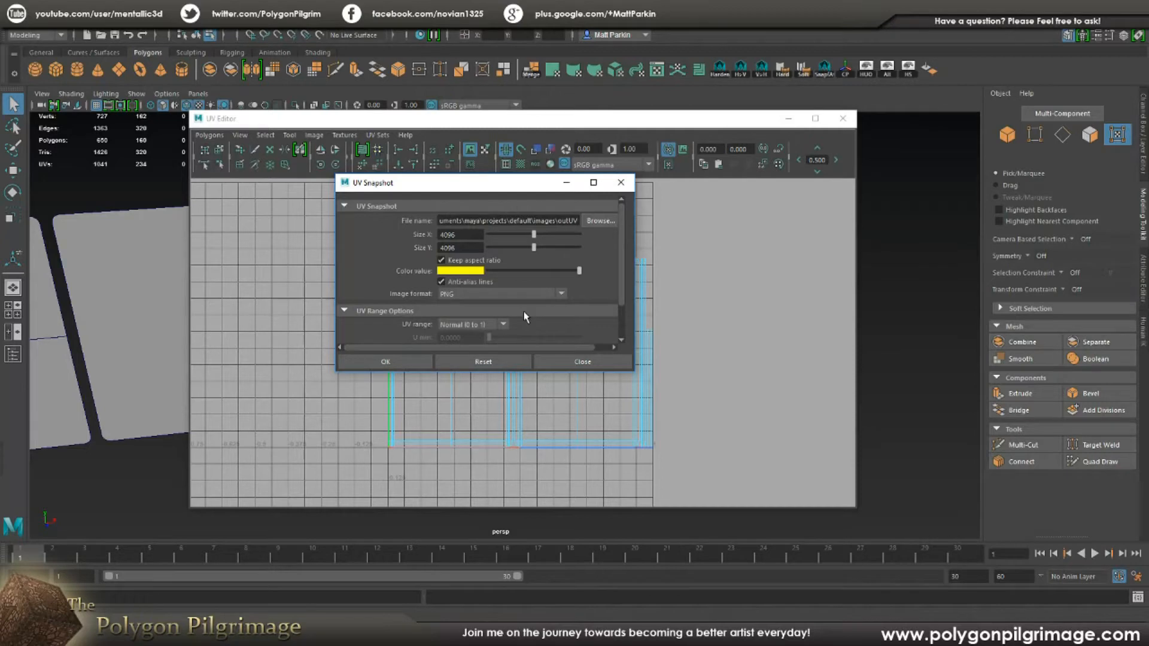
{"action": "left_click", "coordinate": [575, 363]}
Close the UV Editor, return the fifth panel to object mode and clear the selection
{"action": "left_click", "coordinate": [843, 118]}
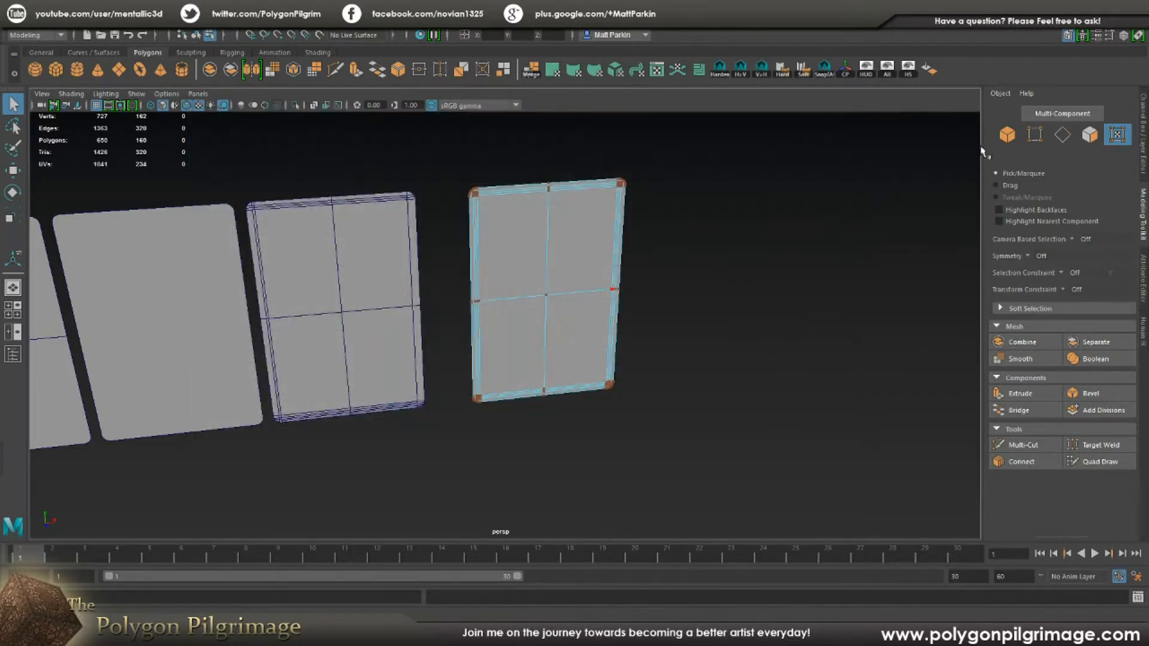
{"action": "key", "text": "F8"}
{"action": "left_click", "coordinate": [925, 177]}
Select the third panel with the Move tool and shift its pivot downward in pivot editing mode
{"action": "middle_click_drag", "start_coordinate": [515, 359], "coordinate": [628, 320], "text": "alt"}
{"action": "left_click", "coordinate": [341, 323]}
{"action": "key", "text": "w"}
{"action": "left_click_drag", "start_coordinate": [359, 328], "coordinate": [388, 347], "text": "alt"}
{"action": "left_click", "coordinate": [689, 352]}
{"action": "middle_click_drag", "start_coordinate": [690, 352], "coordinate": [601, 366], "text": "alt"}
{"action": "key", "text": "d"}
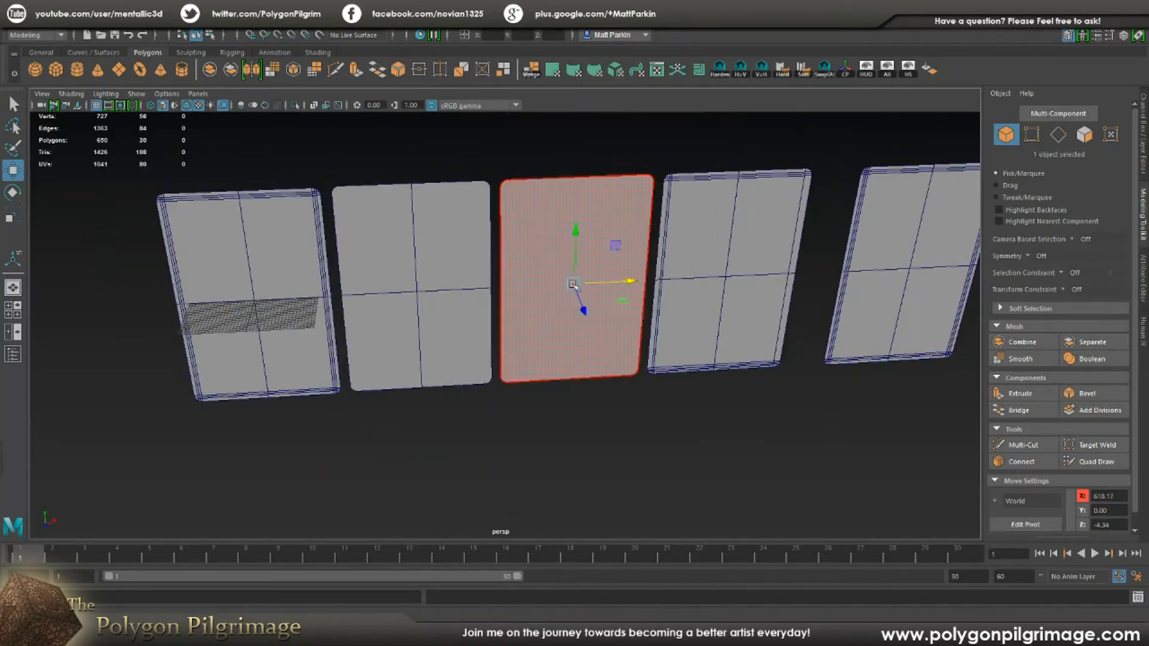
{"action": "left_click_drag", "start_coordinate": [573, 246], "coordinate": [562, 409]}
{"action": "key", "text": "d"}
{"action": "left_click_drag", "start_coordinate": [634, 411], "coordinate": [616, 398], "text": "alt"}
Select the first panel, set up an FBX export of it named Card, and cancel the export
{"action": "left_click", "coordinate": [289, 210]}
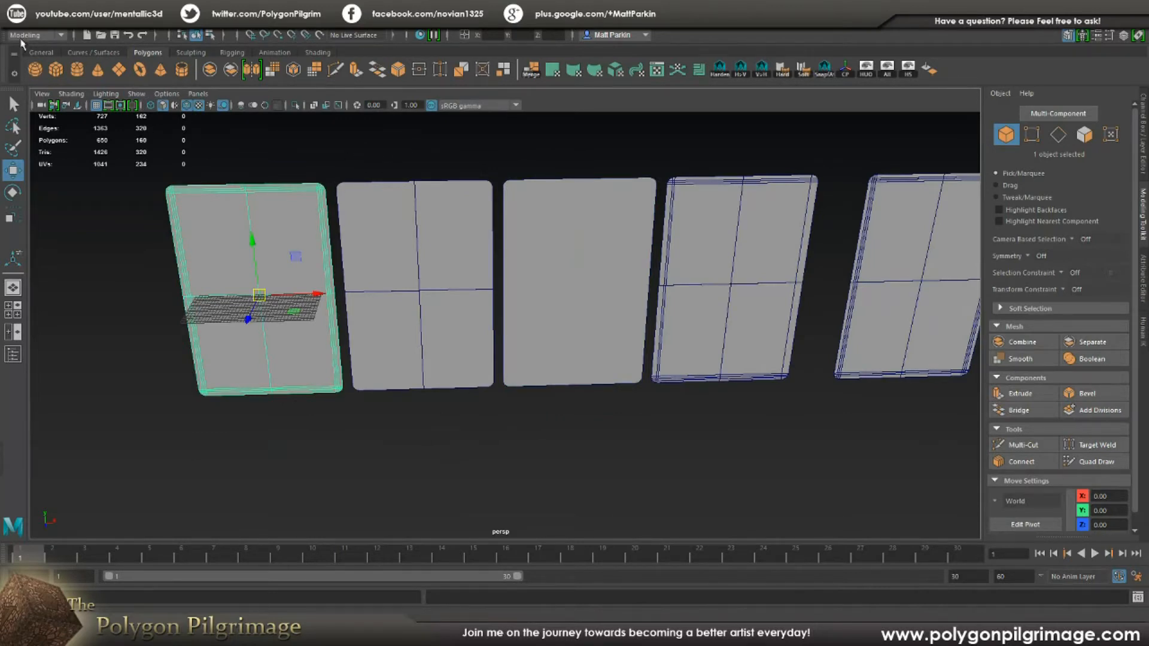
{"action": "left_click", "coordinate": [10, 24]}
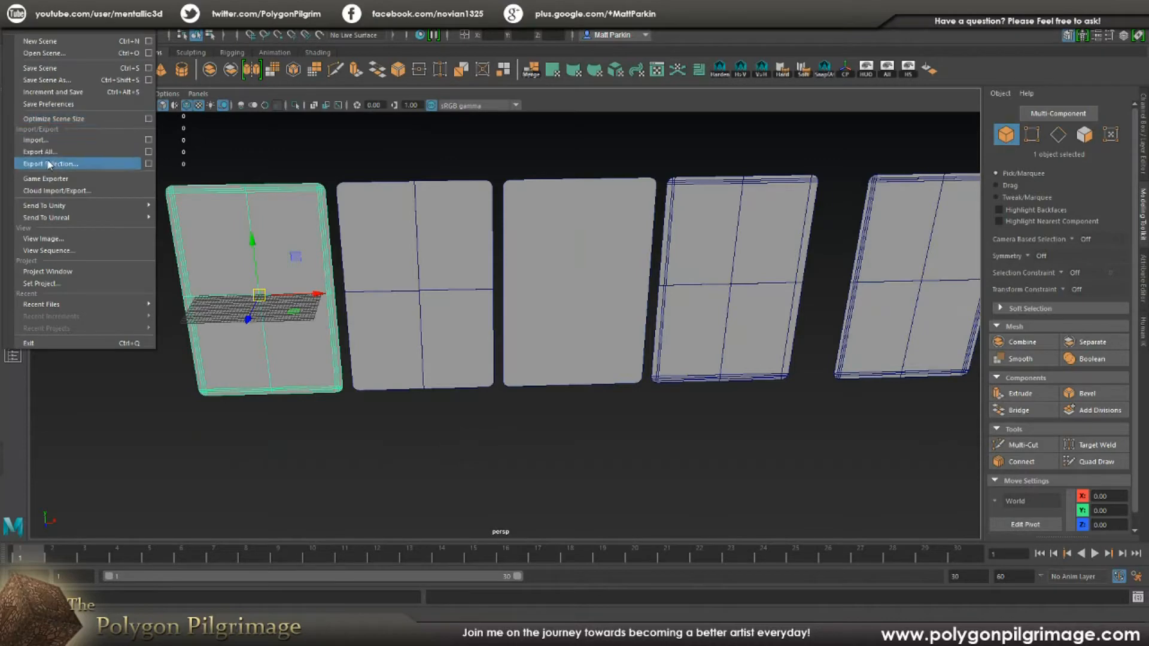
{"action": "left_click", "coordinate": [101, 164]}
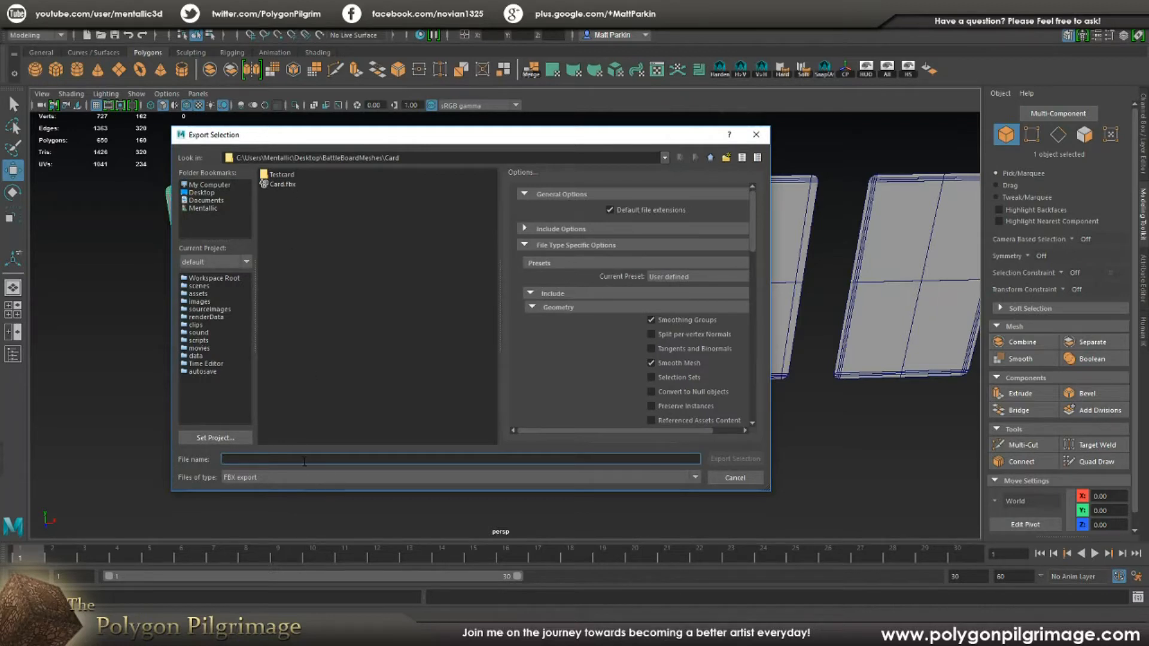
{"action": "type", "text": "Card"}
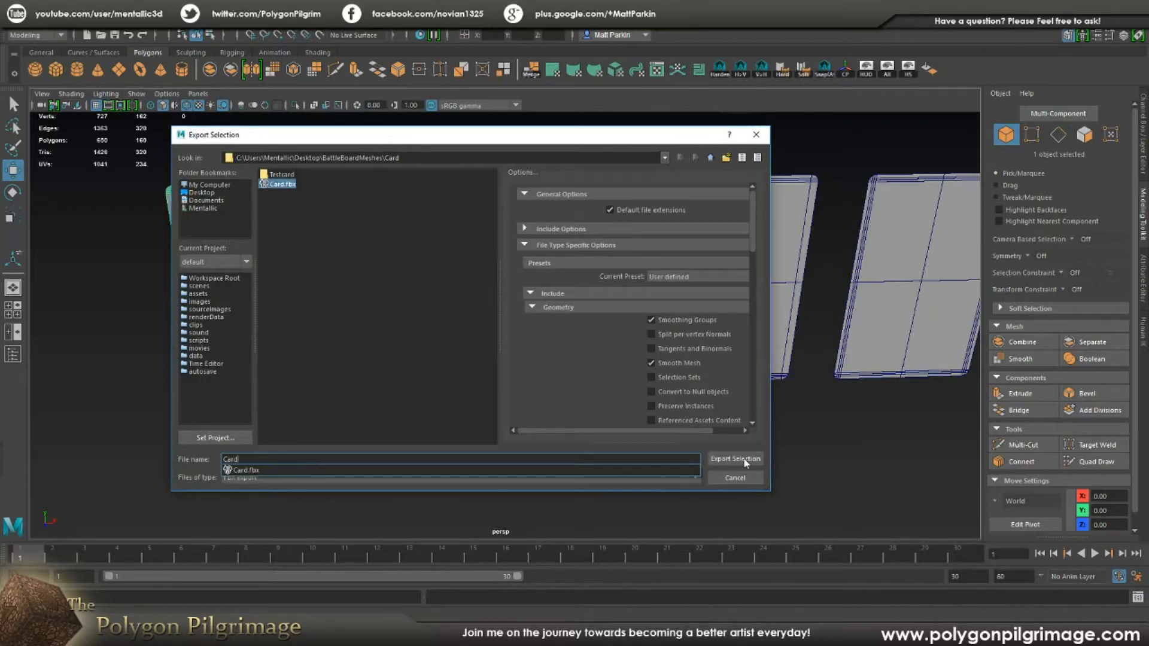
{"action": "left_click", "coordinate": [736, 478]}
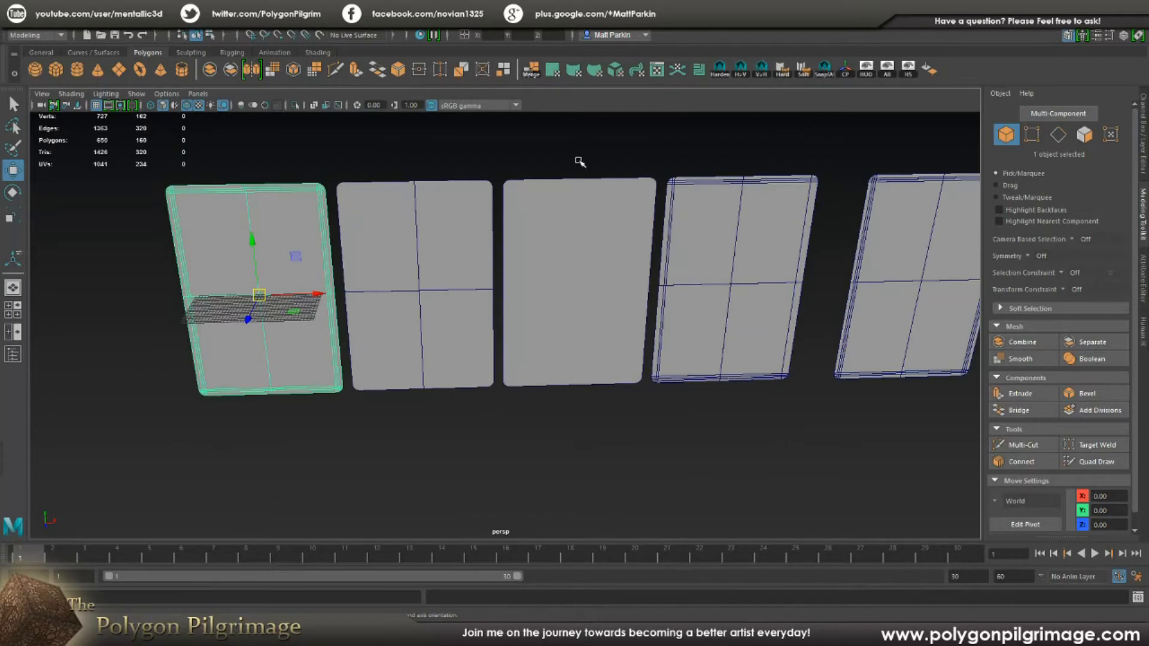
Clear the selection, minimize Maya, switch to Photoshop and move the Card_master.psd document window aside
{"action": "left_click", "coordinate": [605, 157]}
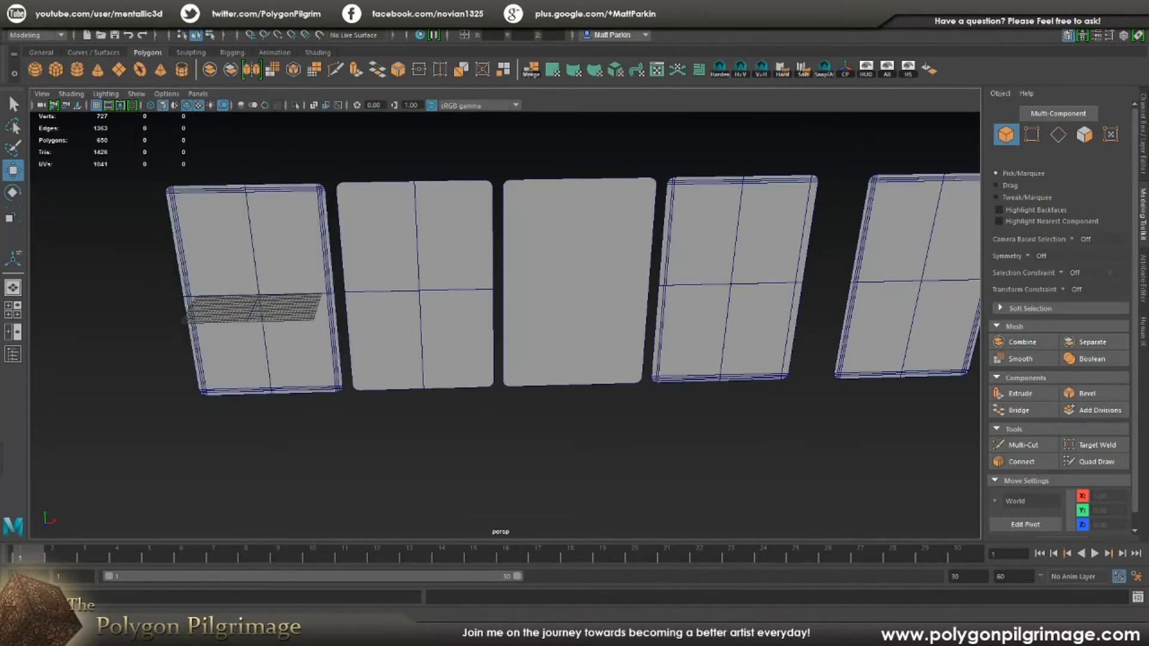
{"action": "left_click", "coordinate": [1067, 7]}
{"action": "left_click", "coordinate": [396, 634]}
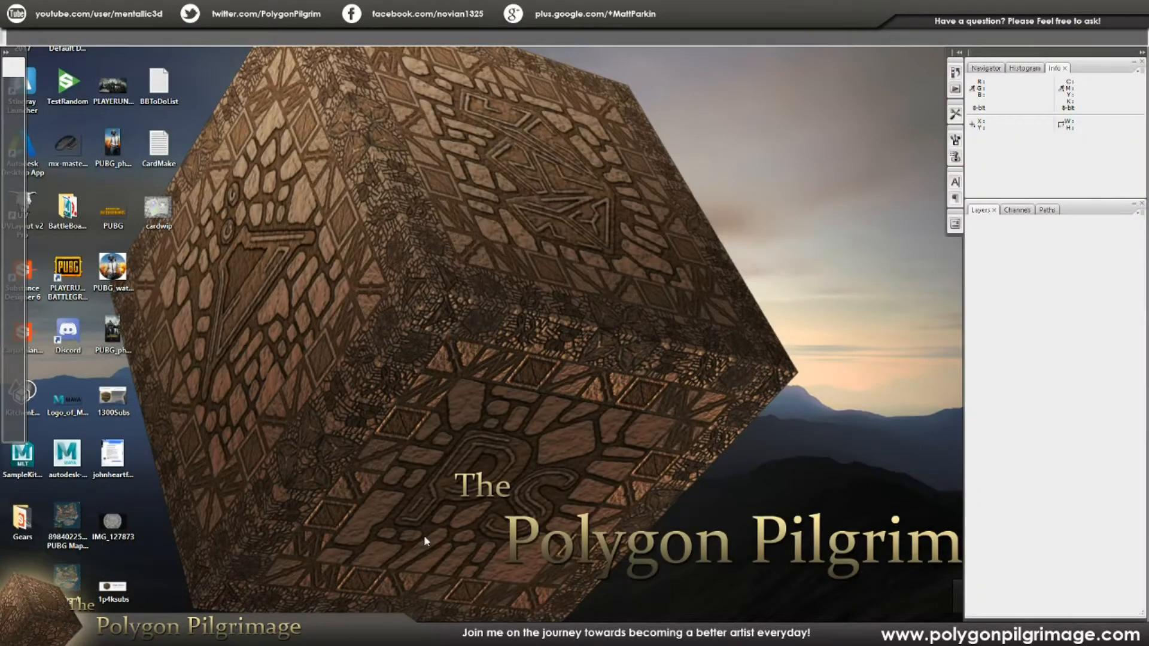
{"action": "left_click_drag", "start_coordinate": [240, 59], "coordinate": [366, 59]}
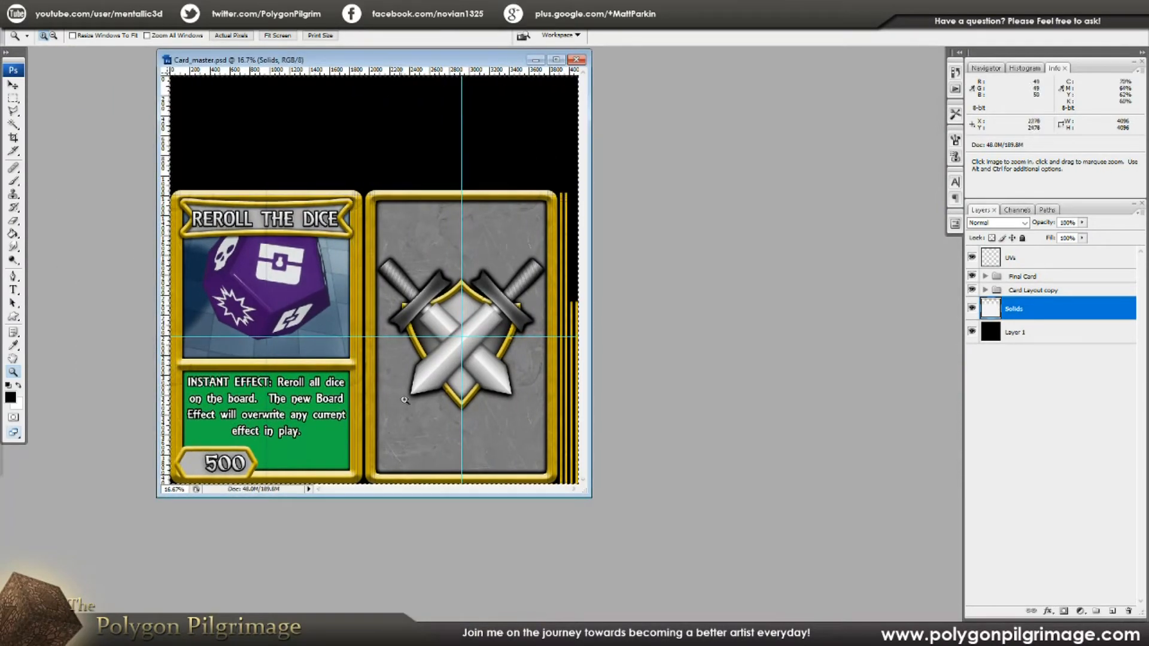
{"action": "left_click_drag", "start_coordinate": [453, 63], "coordinate": [326, 68]}
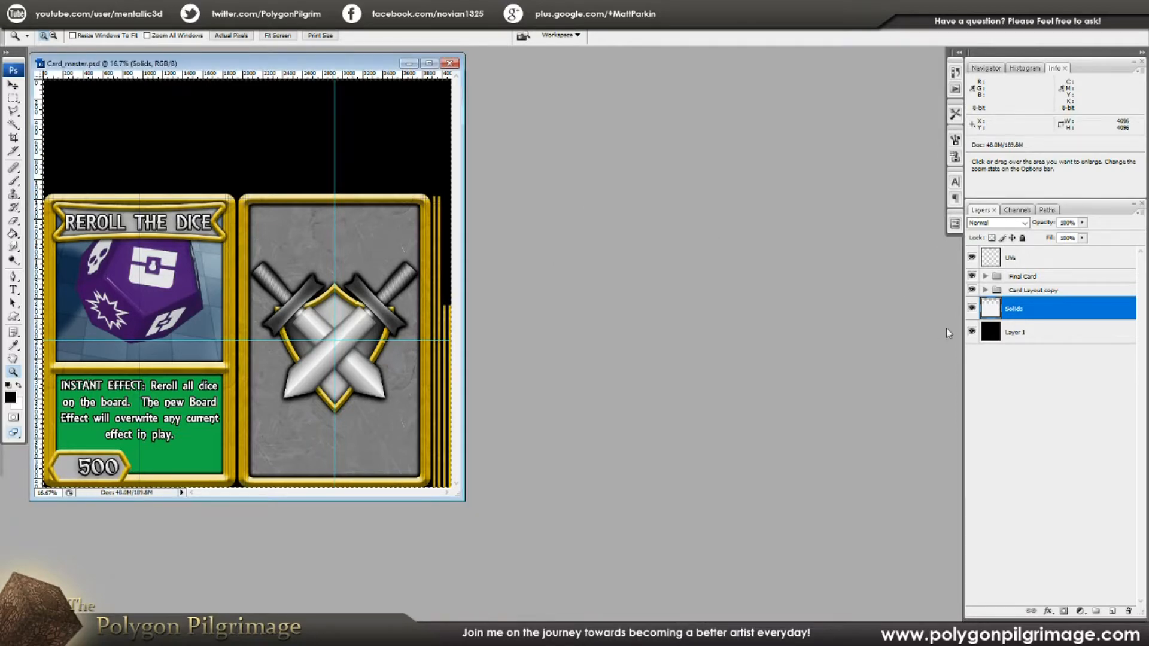
Open the CardUVs image from the Card folder
{"action": "key", "text": "ctrl+o"}
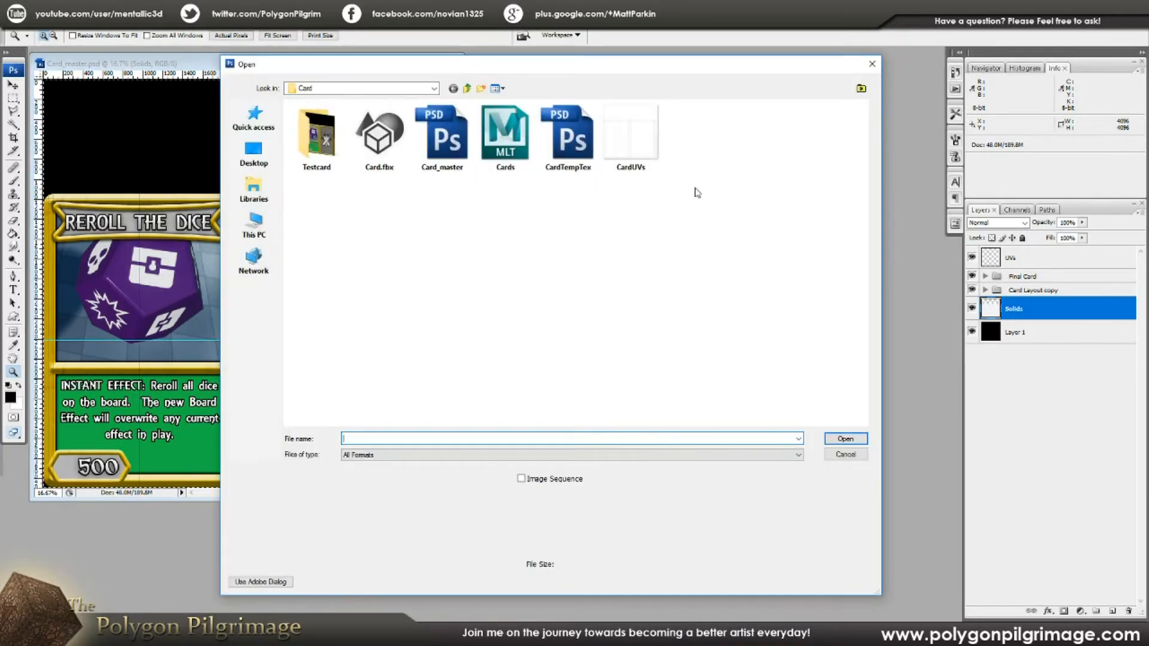
{"action": "left_click", "coordinate": [641, 149]}
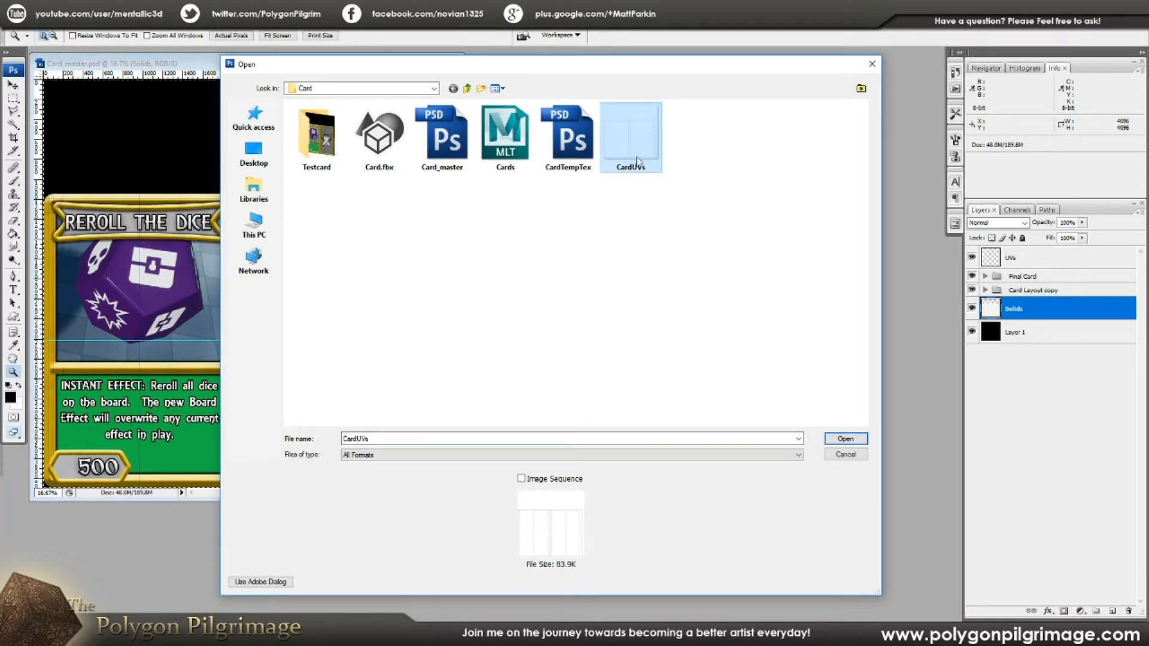
{"action": "left_click", "coordinate": [846, 439]}
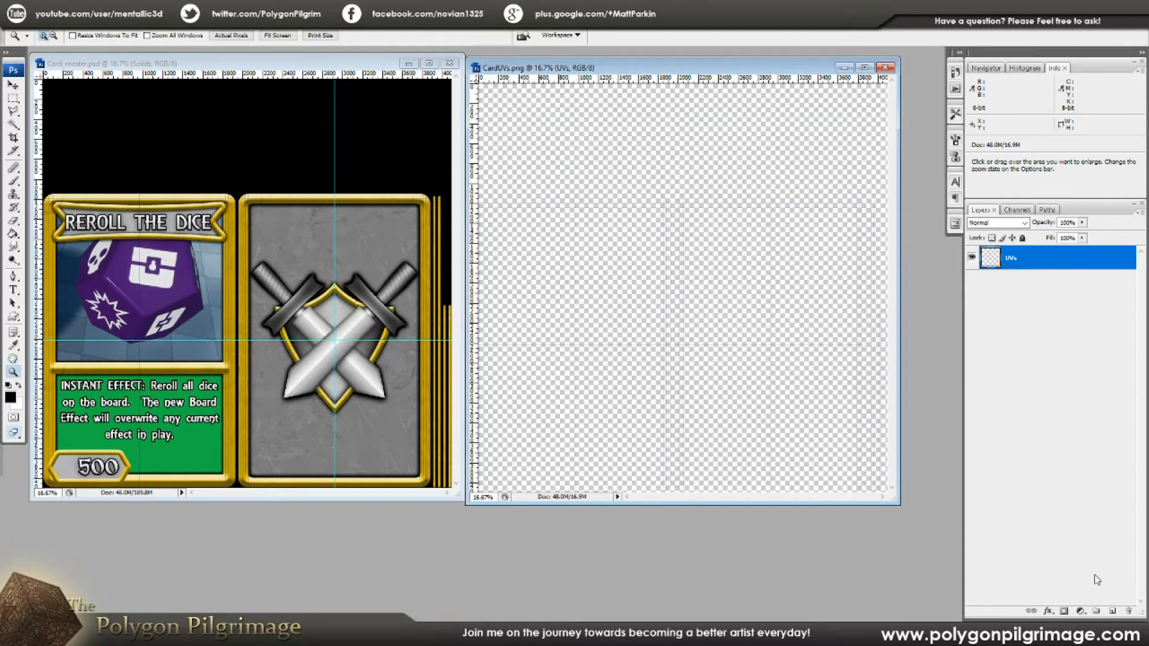
Add a new layer to the CardUVs document and name it Background
{"action": "left_click", "coordinate": [1112, 612]}
{"action": "double_click", "coordinate": [1016, 260]}
{"action": "type", "text": "Backgorund"}
{"action": "key", "text": "Return"}
{"action": "double_click", "coordinate": [1016, 259]}
{"action": "type", "text": "Background"}
{"action": "key", "text": "Return"}
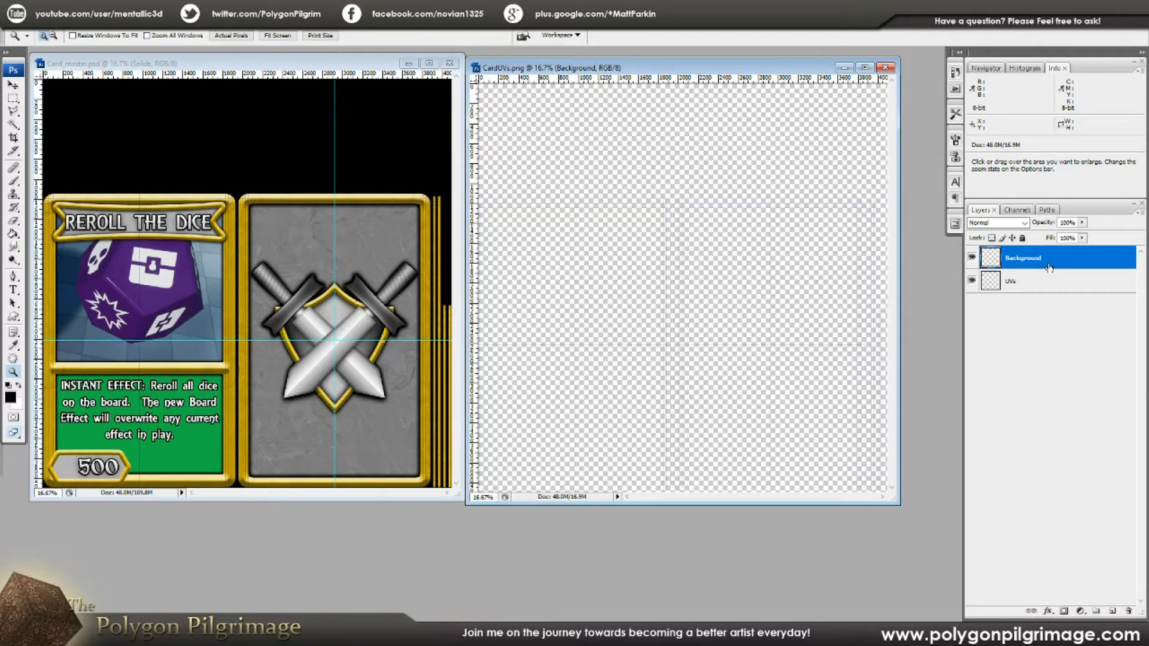
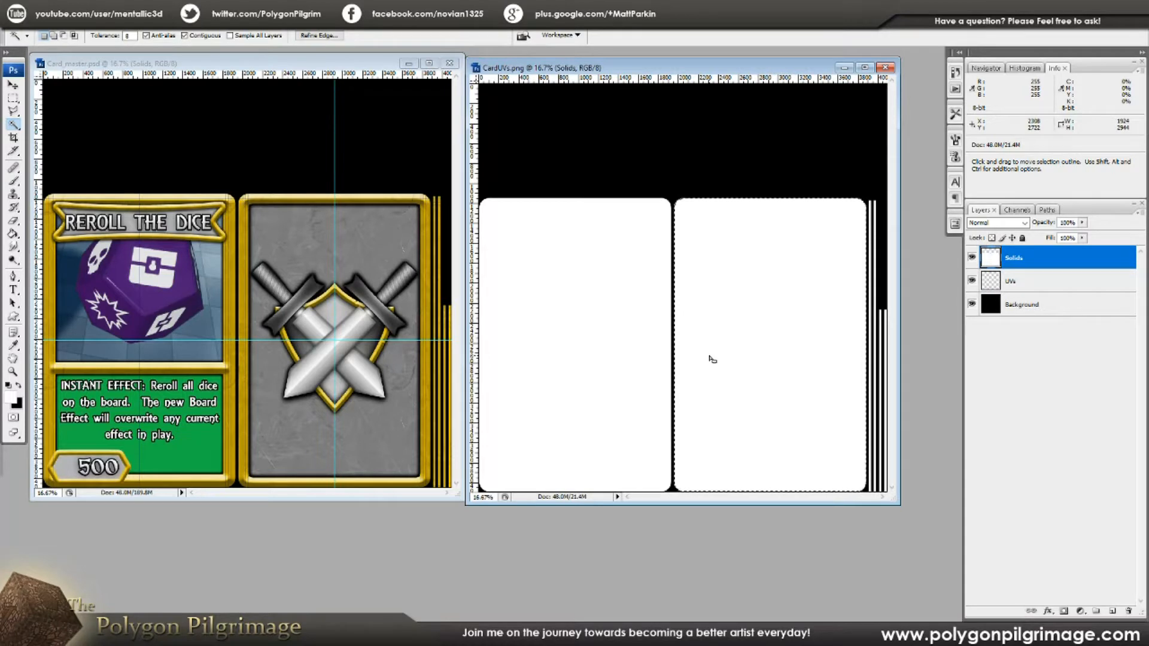
Deselect the card outline and hide the Solids and UVs layers
{"action": "left_click", "coordinate": [101, 28]}
{"action": "left_click", "coordinate": [24, 44]}
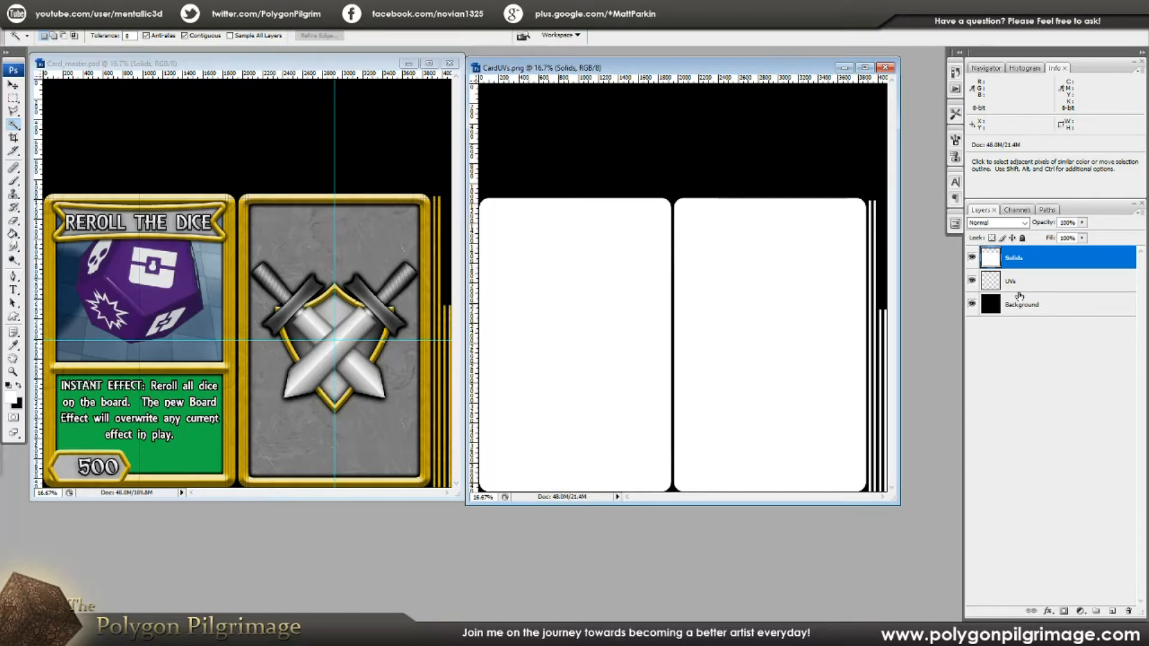
{"action": "left_click", "coordinate": [973, 258]}
{"action": "left_click", "coordinate": [973, 280]}
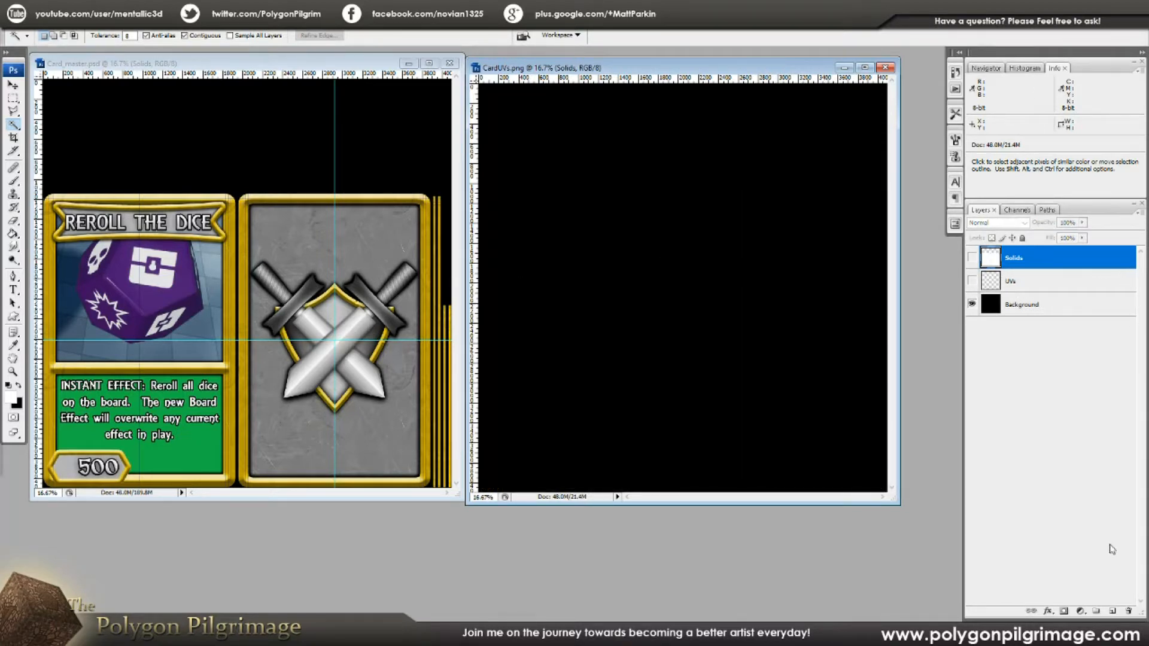
On a new layer, draw a white solid heart custom shape about 2680 by 3090 px and shift it slightly into place with the Move tool
{"action": "left_click", "coordinate": [1111, 612]}
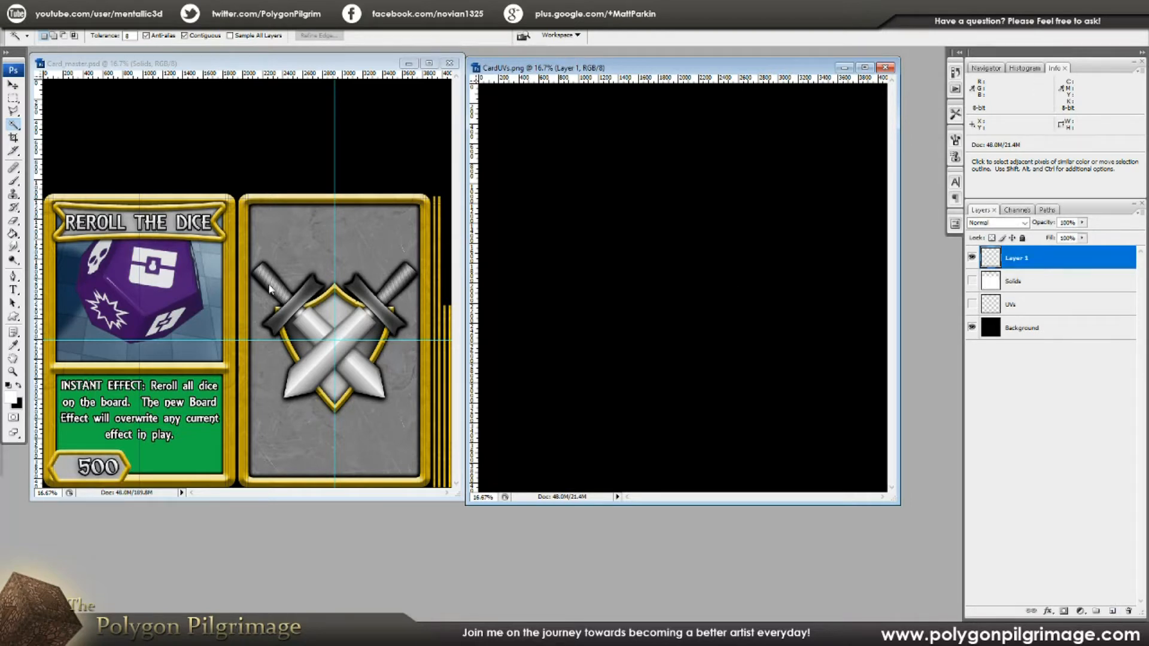
{"action": "left_click", "coordinate": [13, 317]}
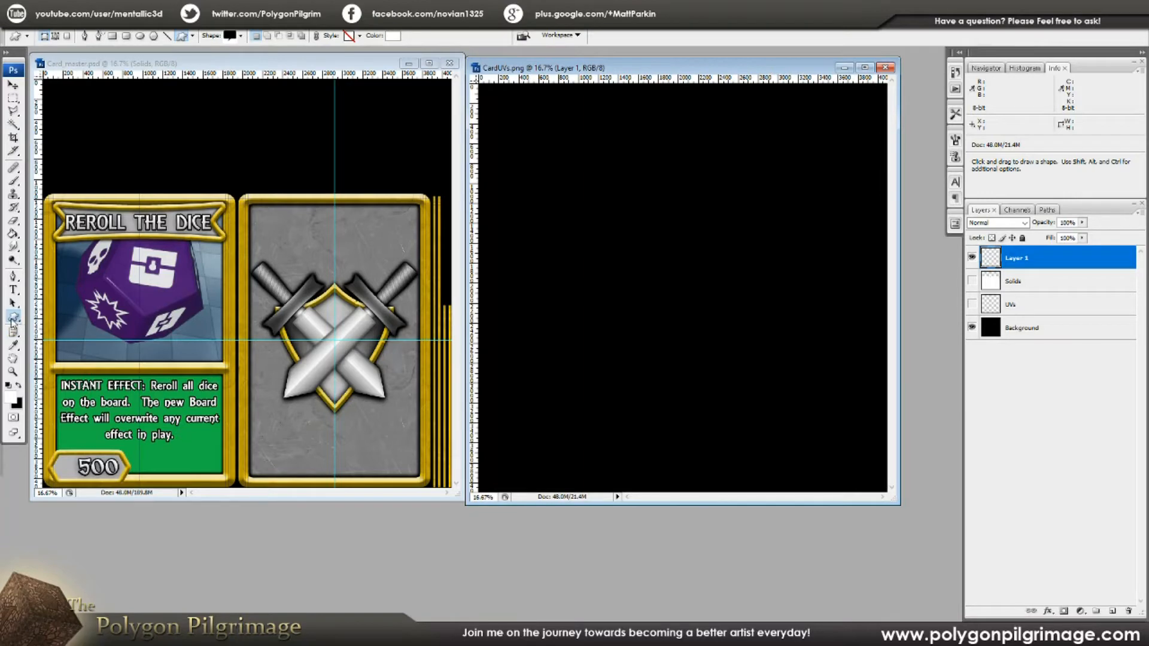
{"action": "left_click", "coordinate": [230, 35]}
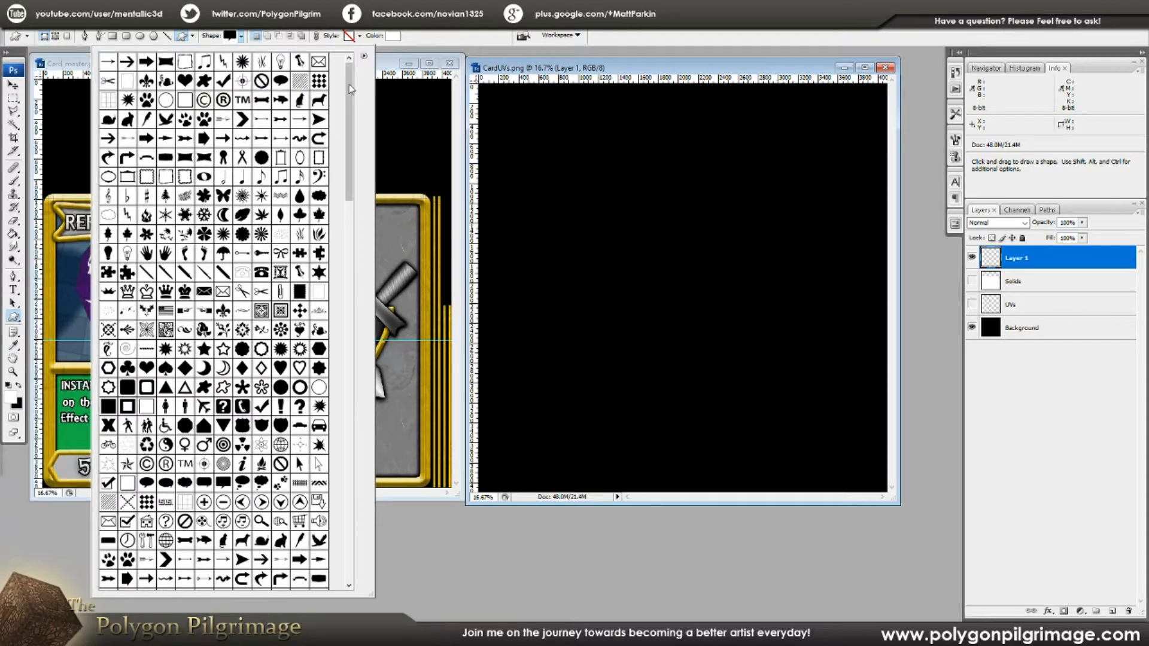
{"action": "left_click", "coordinate": [281, 367]}
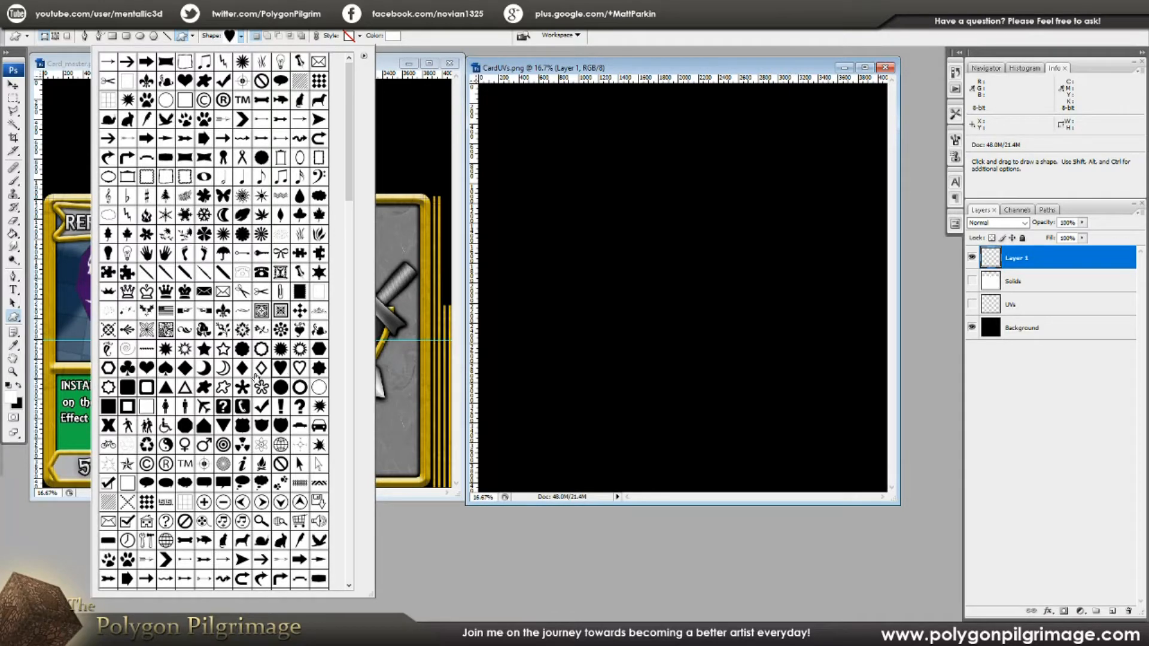
{"action": "double_click", "coordinate": [281, 372]}
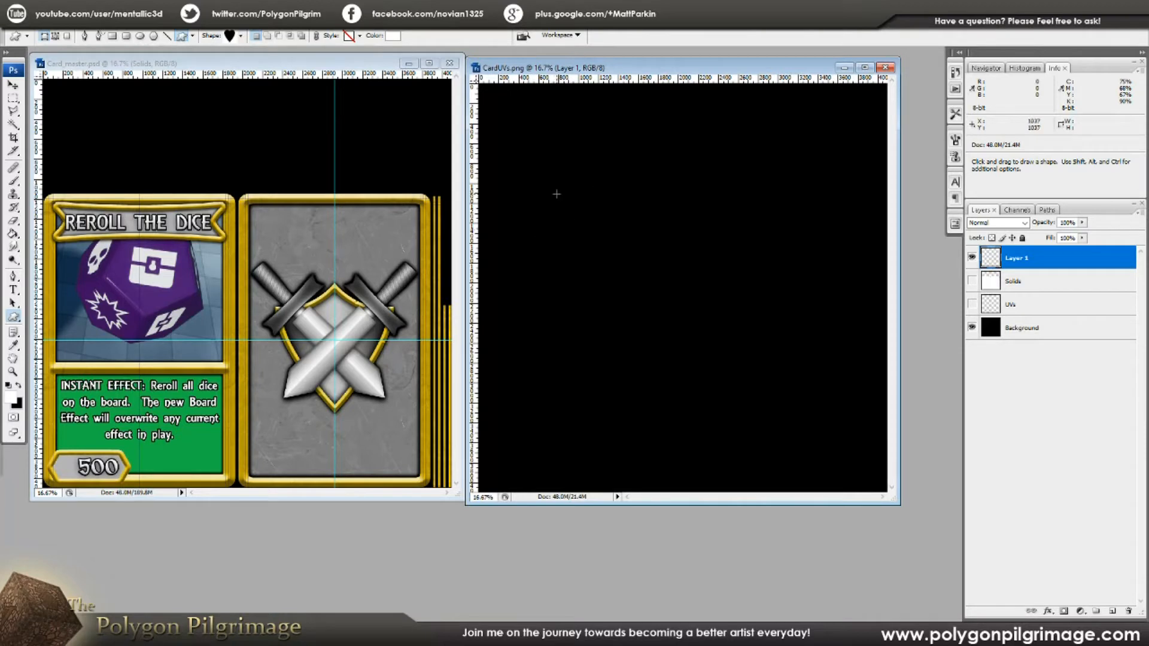
{"action": "left_click_drag", "start_coordinate": [533, 172], "coordinate": [805, 482]}
{"action": "key", "text": "v"}
{"action": "left_click_drag", "start_coordinate": [701, 355], "coordinate": [705, 353]}
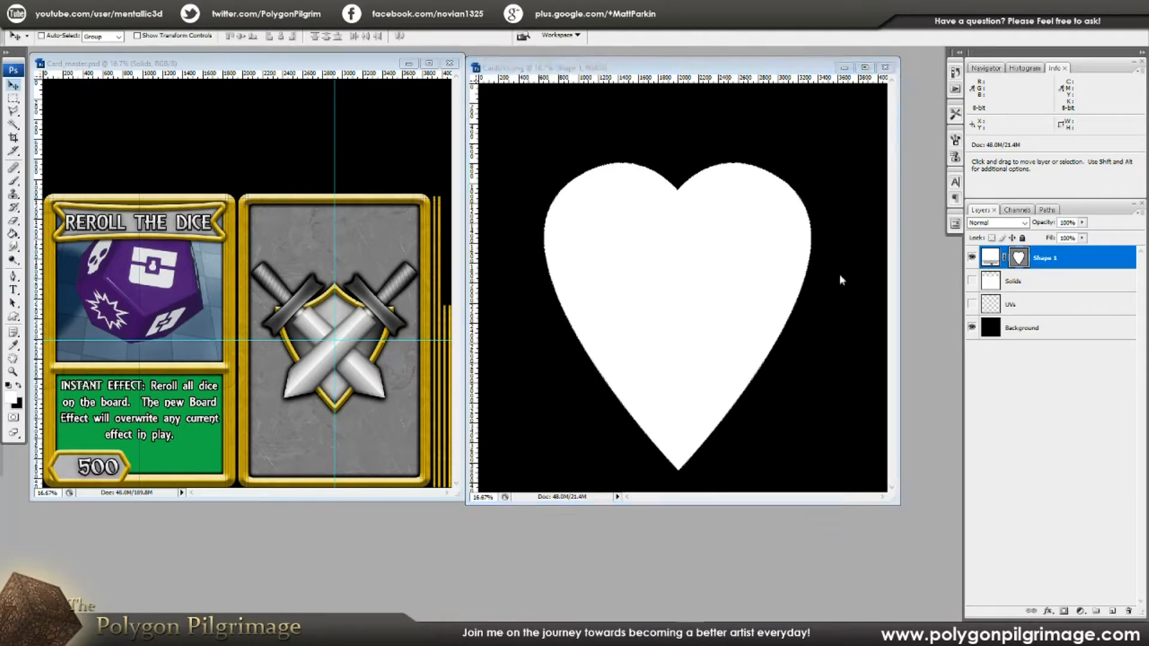
Duplicate the heart shape layer, then rotate the copy 180° and scale it to 200%
{"action": "left_click", "coordinate": [1056, 259]}
{"action": "left_click_drag", "start_coordinate": [1058, 262], "coordinate": [1112, 609]}
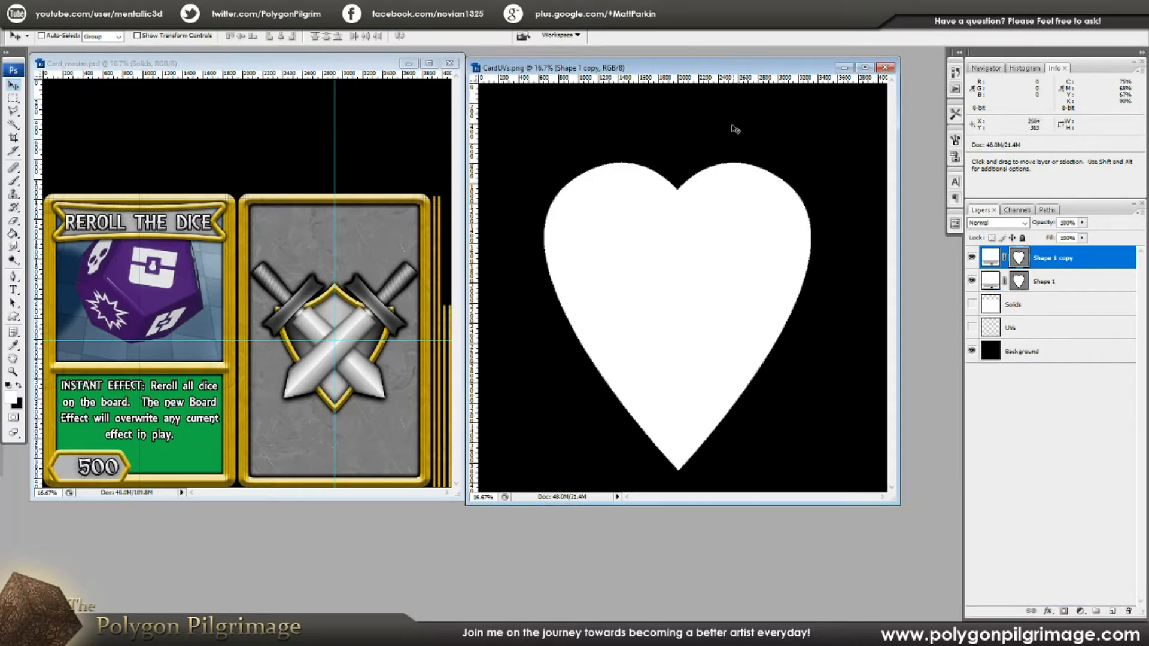
{"action": "key", "text": "ctrl+t"}
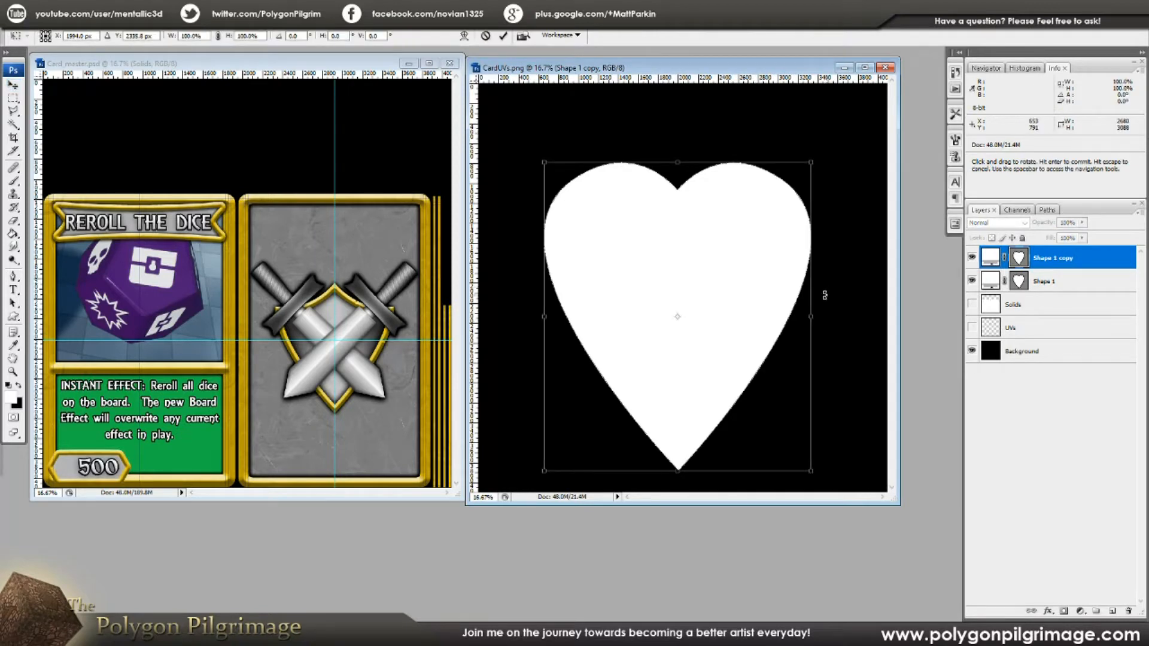
{"action": "left_click_drag", "start_coordinate": [815, 325], "coordinate": [563, 316]}
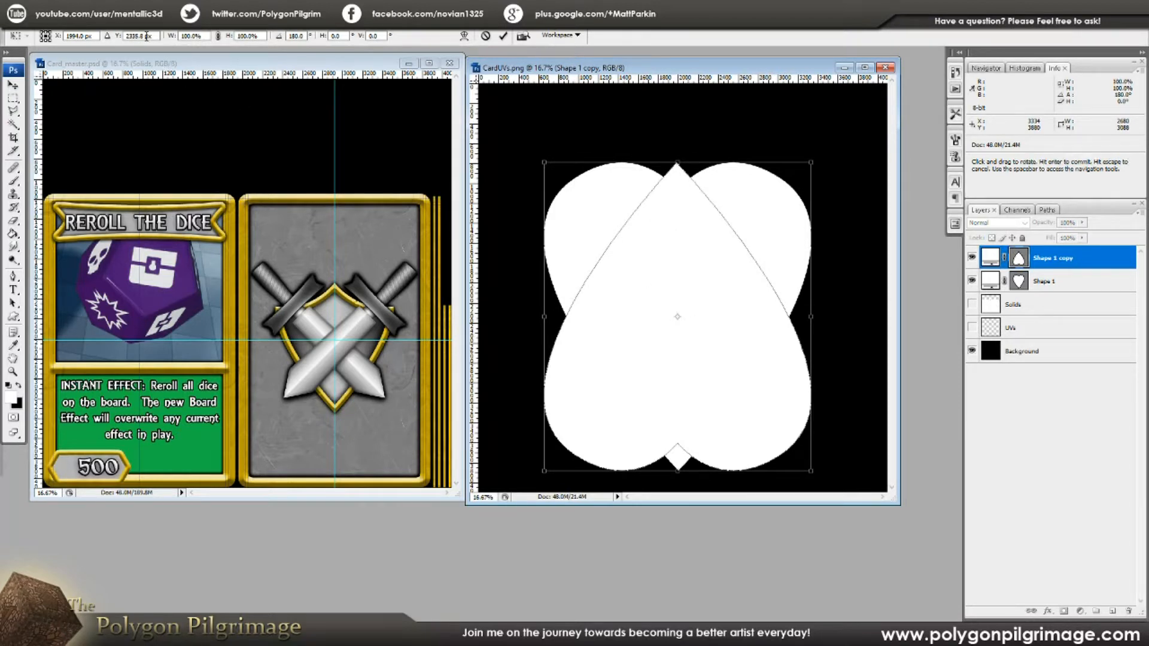
{"action": "left_click", "coordinate": [190, 37]}
{"action": "type", "text": "200"}
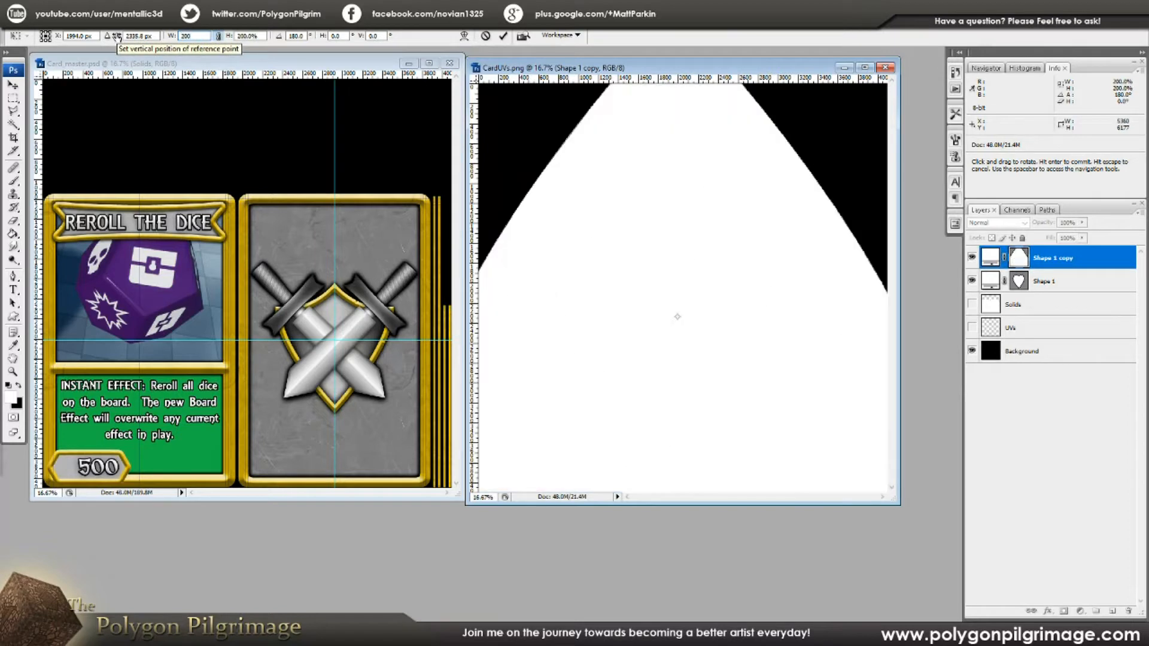
{"action": "key", "text": "Return"}
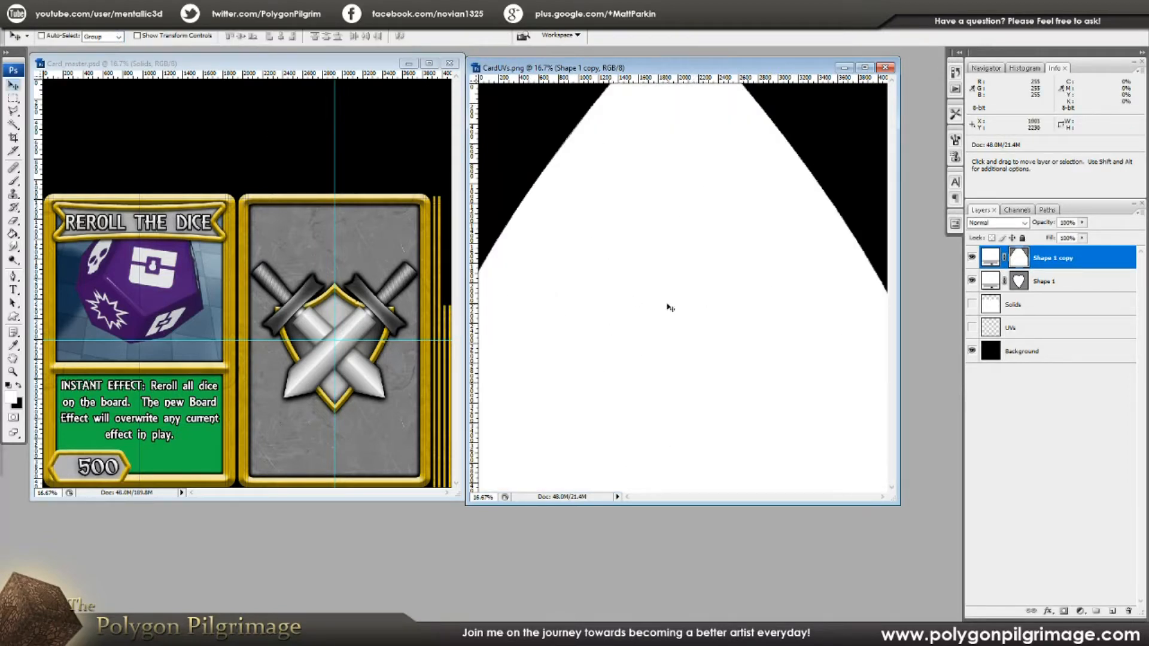
Set the enlarged, inverted heart copy's opacity to 49% and nudge it straight up until its lobes end about a third down the original heart
{"action": "key", "text": "4"}
{"action": "key", "text": "9"}
{"action": "key", "text": "shift+Up"}
{"action": "key", "text": "shift+Up"}
{"action": "key", "text": "shift+Up"}
{"action": "key", "text": "shift+Up"}
{"action": "key", "text": "shift+Up"}
{"action": "key", "text": "shift+Up"}
{"action": "key", "text": "shift+Up"}
{"action": "key", "text": "shift+Up"}
{"action": "key", "text": "shift+Up"}
{"action": "key", "text": "shift+Up"}
{"action": "key", "text": "shift+Up"}
{"action": "key", "text": "shift+Up"}
{"action": "key", "text": "shift+Up"}
{"action": "key", "text": "shift+Up"}
{"action": "key", "text": "shift+Up"}
{"action": "key", "text": "shift+Up"}
{"action": "key", "text": "shift+Up"}
{"action": "key", "text": "shift+Up"}
{"action": "key", "text": "shift+Up"}
{"action": "key", "text": "shift+Up"}
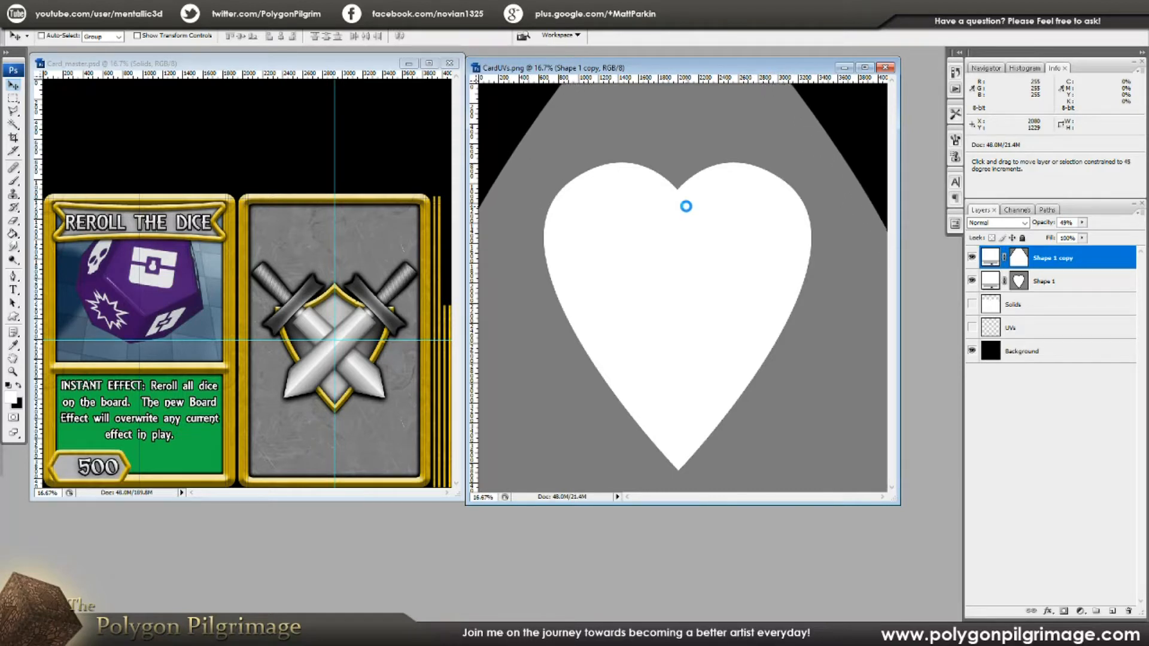
{"action": "key", "text": "shift+Up"}
{"action": "key", "text": "shift+Up"}
{"action": "key", "text": "shift+Up"}
{"action": "key", "text": "shift+Up"}
{"action": "key", "text": "shift+Up"}
{"action": "key", "text": "shift+Up"}
{"action": "key", "text": "shift+Up"}
{"action": "key", "text": "shift+Up"}
{"action": "key", "text": "shift+Up"}
{"action": "key", "text": "shift+Up"}
{"action": "key", "text": "shift+Up"}
{"action": "key", "text": "shift+Up"}
{"action": "key", "text": "shift+Up"}
{"action": "key", "text": "shift+Up"}
{"action": "key", "text": "shift+Up"}
{"action": "key", "text": "shift+Up"}
{"action": "key", "text": "shift+Up"}
{"action": "key", "text": "shift+Up"}
{"action": "key", "text": "shift+Up"}
{"action": "key", "text": "shift+Up"}
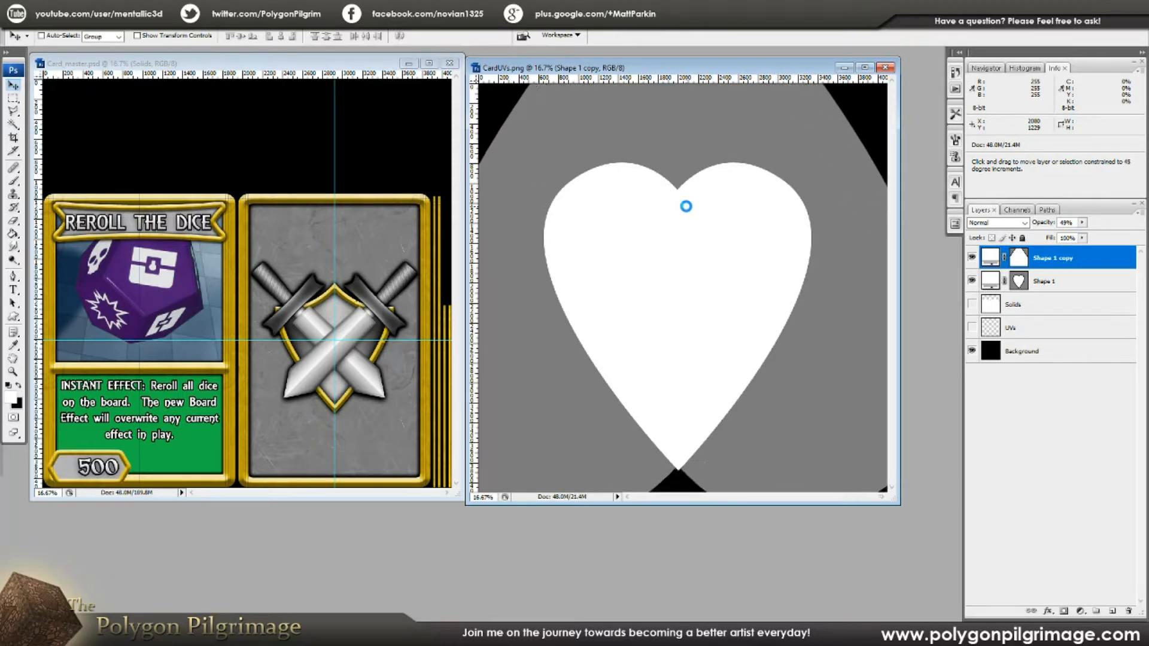
{"action": "key", "text": "shift+Up"}
{"action": "key", "text": "shift+Up"}
{"action": "key", "text": "shift+Up"}
{"action": "key", "text": "shift+Up"}
{"action": "key", "text": "shift+Up"}
{"action": "key", "text": "shift+Up"}
{"action": "key", "text": "shift+Up"}
{"action": "key", "text": "shift+Up"}
{"action": "key", "text": "shift+Up"}
{"action": "key", "text": "shift+Up"}
{"action": "key", "text": "shift+Up"}
{"action": "key", "text": "shift+Up"}
{"action": "key", "text": "shift+Up"}
{"action": "key", "text": "shift+Up"}
{"action": "key", "text": "shift+Up"}
{"action": "key", "text": "shift+Up"}
{"action": "key", "text": "shift+Up"}
{"action": "key", "text": "shift+Up"}
{"action": "key", "text": "shift+Up"}
{"action": "key", "text": "shift+Up"}
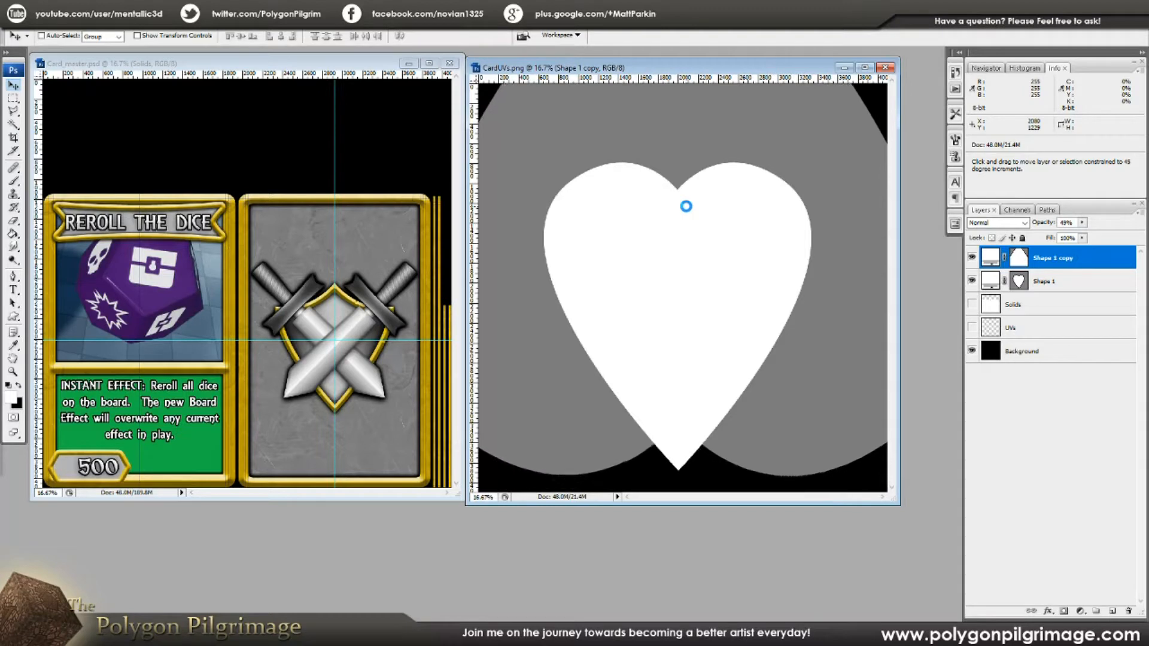
{"action": "key", "text": "shift+Up"}
{"action": "key", "text": "shift+Up"}
{"action": "key", "text": "shift+Up"}
{"action": "key", "text": "shift+Up"}
{"action": "key", "text": "shift+Up"}
{"action": "key", "text": "shift+Up"}
{"action": "key", "text": "shift+Up"}
{"action": "key", "text": "shift+Up"}
{"action": "key", "text": "shift+Up"}
{"action": "key", "text": "shift+Up"}
{"action": "key", "text": "shift+Up"}
{"action": "key", "text": "shift+Up"}
{"action": "key", "text": "shift+Up"}
{"action": "key", "text": "shift+Up"}
{"action": "key", "text": "shift+Up"}
{"action": "key", "text": "shift+Up"}
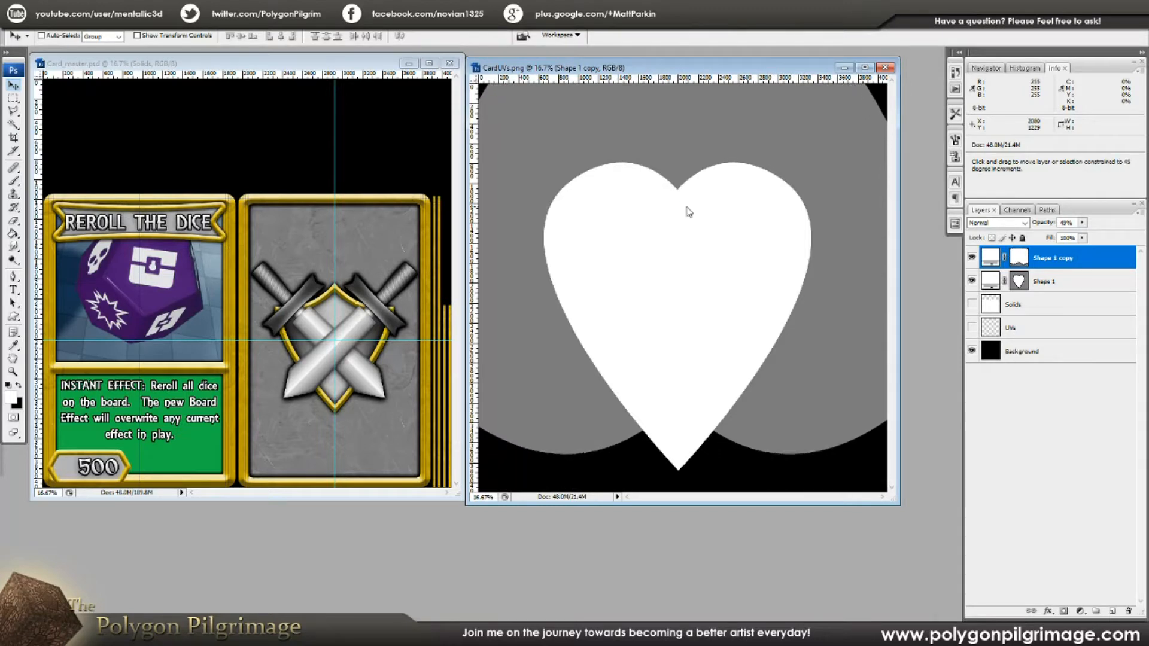
{"action": "key", "text": "shift+Up"}
{"action": "key", "text": "shift+Up"}
{"action": "key", "text": "shift+Up"}
{"action": "key", "text": "shift+Up"}
{"action": "key", "text": "shift+Up"}
{"action": "key", "text": "shift+Up"}
{"action": "key", "text": "shift+Up"}
{"action": "key", "text": "shift+Up"}
{"action": "key", "text": "shift+Up"}
{"action": "key", "text": "shift+Up"}
{"action": "key", "text": "shift+Up"}
{"action": "key", "text": "shift+Up"}
{"action": "key", "text": "shift+Up"}
{"action": "key", "text": "shift+Up"}
{"action": "key", "text": "shift+Up"}
{"action": "key", "text": "shift+Up"}
{"action": "key", "text": "shift+Up"}
{"action": "key", "text": "shift+Up"}
{"action": "key", "text": "shift+Up"}
{"action": "key", "text": "shift+Up"}
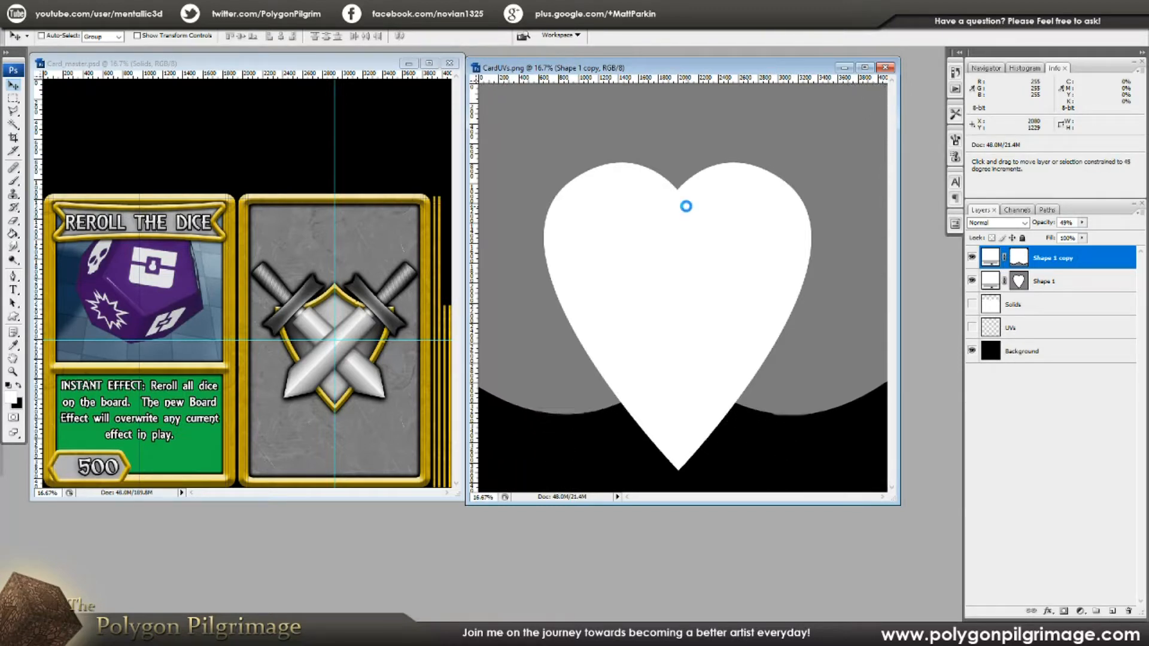
{"action": "key", "text": "shift+Up"}
{"action": "key", "text": "shift+Up"}
{"action": "key", "text": "shift+Up"}
{"action": "key", "text": "shift+Up"}
{"action": "key", "text": "shift+Up"}
{"action": "key", "text": "shift+Up"}
{"action": "key", "text": "shift+Up"}
{"action": "key", "text": "shift+Up"}
{"action": "key", "text": "shift+Up"}
{"action": "key", "text": "shift+Up"}
{"action": "key", "text": "shift+Up"}
{"action": "key", "text": "shift+Up"}
{"action": "key", "text": "shift+Up"}
{"action": "key", "text": "shift+Up"}
{"action": "key", "text": "shift+Up"}
{"action": "key", "text": "shift+Up"}
{"action": "key", "text": "shift+Up"}
{"action": "key", "text": "shift+Up"}
{"action": "key", "text": "shift+Up"}
{"action": "key", "text": "shift+Up"}
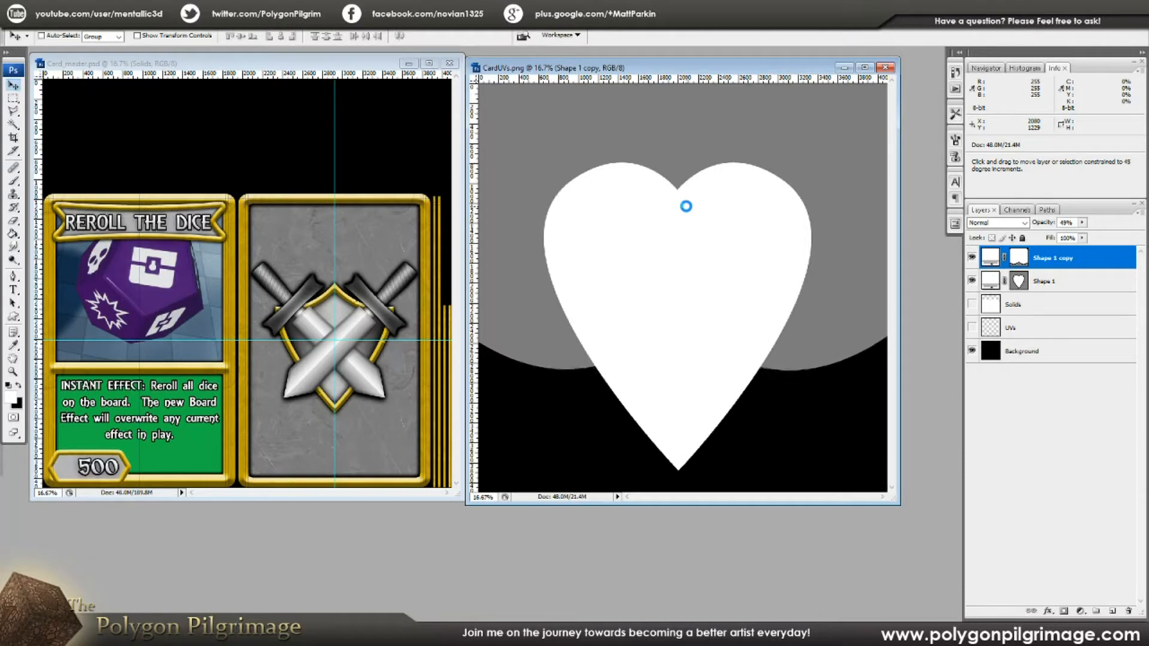
{"action": "key", "text": "shift+Up"}
{"action": "key", "text": "shift+Up"}
{"action": "key", "text": "shift+Up"}
{"action": "key", "text": "shift+Up"}
{"action": "key", "text": "shift+Up"}
{"action": "key", "text": "shift+Up"}
{"action": "key", "text": "shift+Up"}
{"action": "key", "text": "shift+Up"}
{"action": "key", "text": "shift+Up"}
{"action": "key", "text": "shift+Up"}
{"action": "key", "text": "shift+Up"}
{"action": "key", "text": "shift+Up"}
{"action": "key", "text": "shift+Up"}
{"action": "key", "text": "shift+Up"}
{"action": "key", "text": "shift+Up"}
{"action": "key", "text": "shift+Up"}
{"action": "key", "text": "shift+Up"}
{"action": "key", "text": "shift+Up"}
{"action": "key", "text": "shift+Up"}
{"action": "key", "text": "shift+Up"}
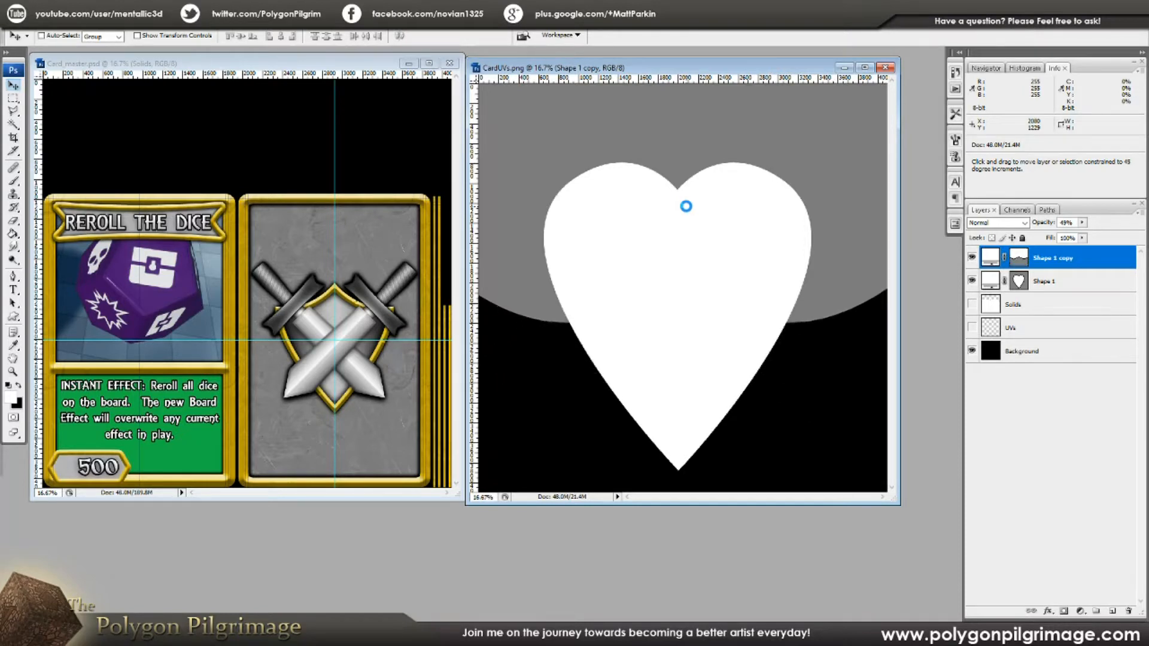
{"action": "key", "text": "shift+Up"}
{"action": "key", "text": "shift+Up"}
{"action": "key", "text": "shift+Up"}
{"action": "key", "text": "shift+Up"}
{"action": "key", "text": "shift+Up"}
{"action": "key", "text": "shift+Up"}
{"action": "key", "text": "shift+Up"}
{"action": "key", "text": "shift+Up"}
{"action": "key", "text": "shift+Up"}
{"action": "key", "text": "shift+Up"}
{"action": "key", "text": "shift+Up"}
{"action": "key", "text": "shift+Up"}
{"action": "key", "text": "shift+Up"}
{"action": "key", "text": "shift+Up"}
{"action": "key", "text": "shift+Up"}
{"action": "key", "text": "shift+Up"}
{"action": "key", "text": "shift+Up"}
{"action": "key", "text": "shift+Up"}
{"action": "key", "text": "shift+Up"}
{"action": "key", "text": "shift+Up"}
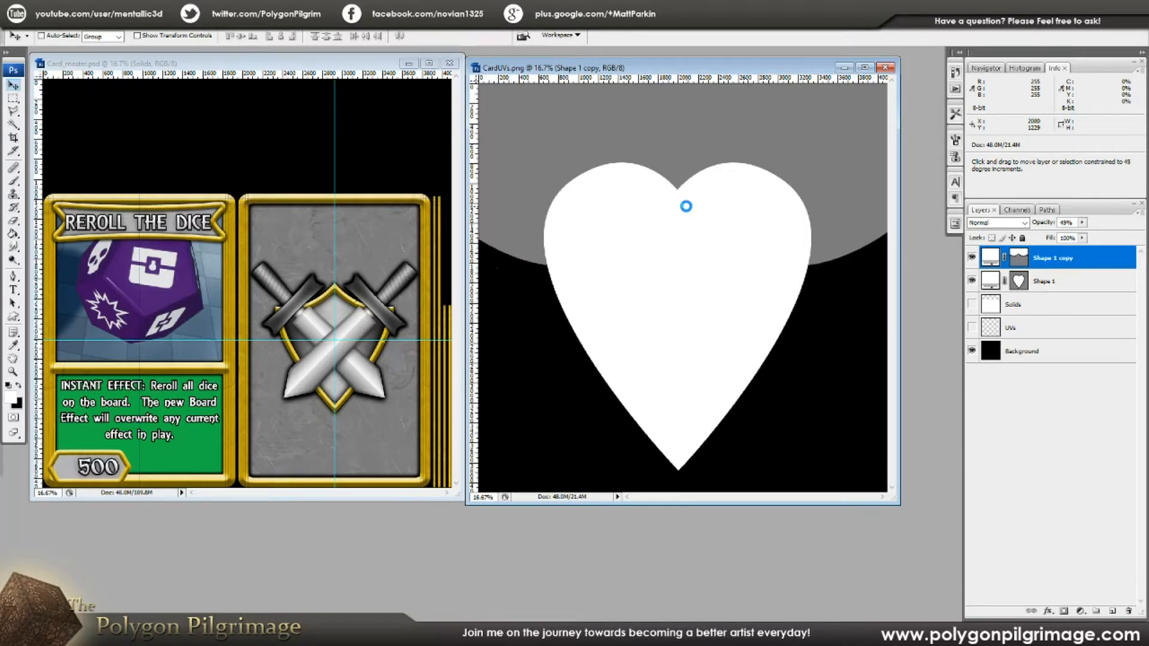
Nudge the inverted heart copy straight up until a small diamond gap opens at the notch of the original heart
{"action": "key", "text": "shift+Up"}
{"action": "key", "text": "shift+Up"}
{"action": "key", "text": "shift+Up"}
{"action": "key", "text": "shift+Up"}
{"action": "key", "text": "shift+Up"}
{"action": "key", "text": "shift+Up"}
{"action": "key", "text": "shift+Up"}
{"action": "key", "text": "shift+Up"}
{"action": "key", "text": "shift+Up"}
{"action": "key", "text": "shift+Up"}
{"action": "key", "text": "shift+Up"}
{"action": "key", "text": "shift+Up"}
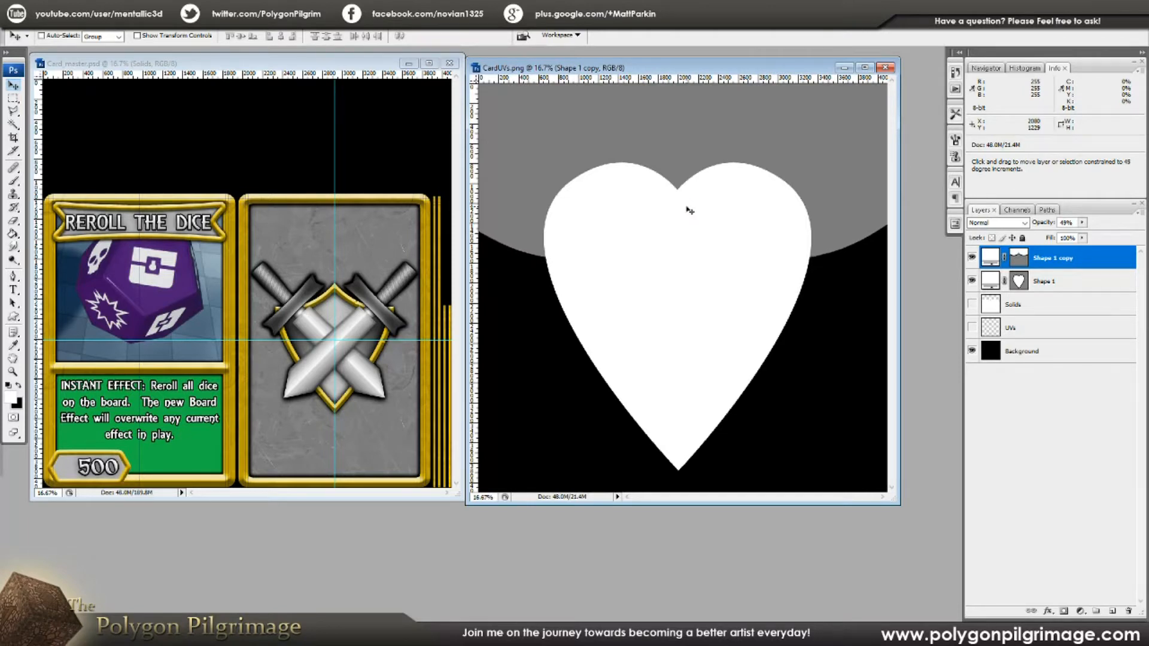
{"action": "key", "text": "shift+Up"}
{"action": "key", "text": "shift+Up"}
{"action": "key", "text": "shift+Up"}
{"action": "key", "text": "shift+Up"}
{"action": "key", "text": "shift+Up"}
{"action": "key", "text": "shift+Up"}
{"action": "key", "text": "shift+Up"}
{"action": "key", "text": "shift+Up"}
{"action": "key", "text": "shift+Up"}
{"action": "key", "text": "shift+Up"}
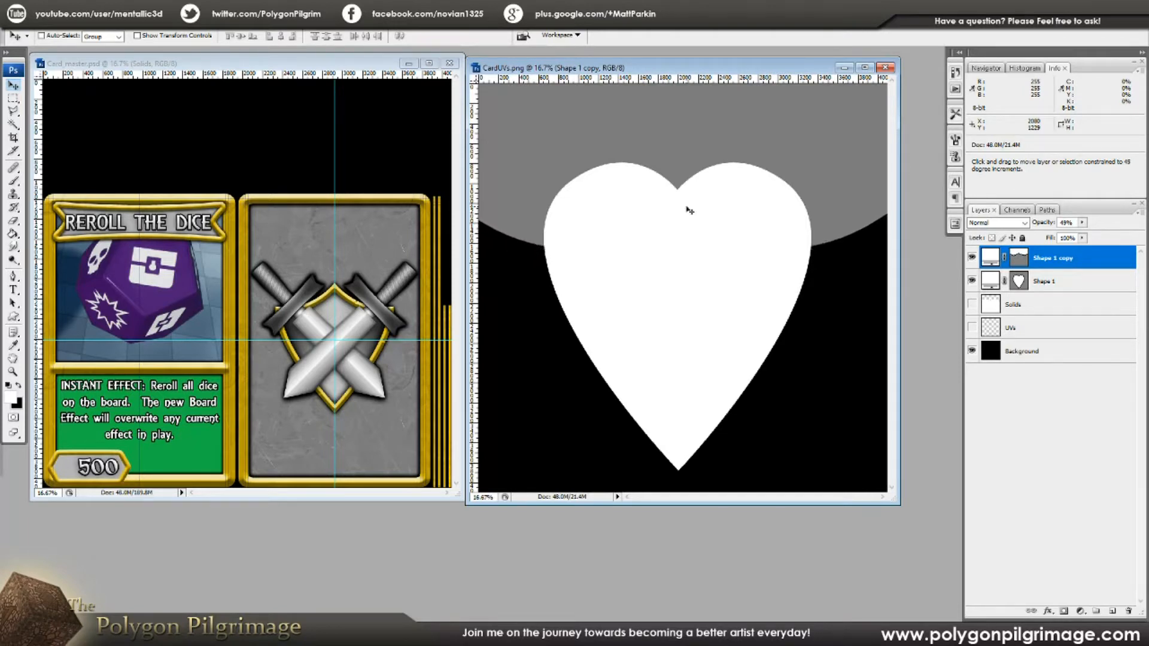
{"action": "key", "text": "shift+Up"}
{"action": "key", "text": "shift+Up"}
{"action": "key", "text": "shift+Up"}
{"action": "key", "text": "shift+Up"}
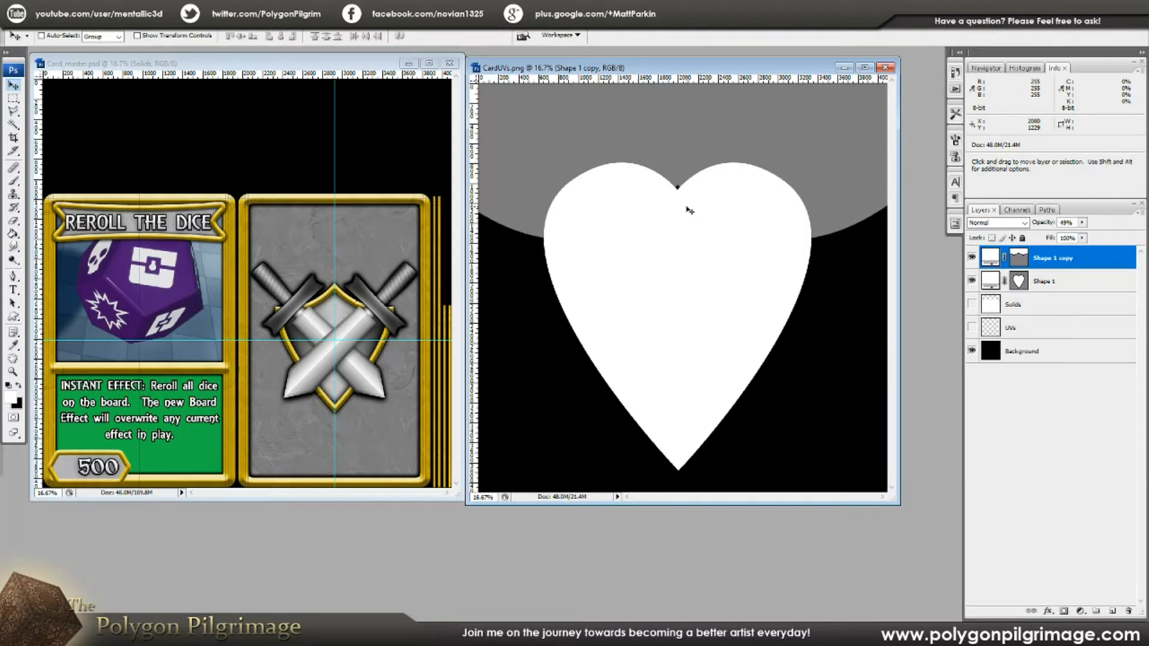
{"action": "key", "text": "shift+Up"}
{"action": "key", "text": "shift+Up"}
{"action": "key", "text": "shift+Up"}
{"action": "key", "text": "shift+Up"}
{"action": "key", "text": "shift+Up"}
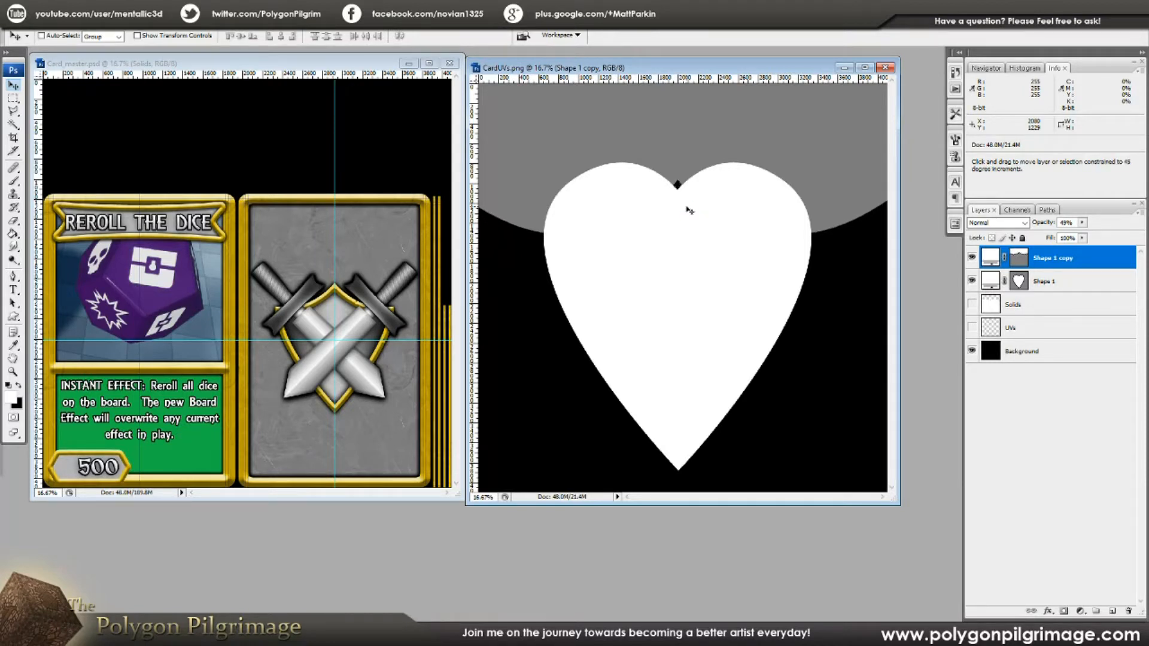
{"action": "key", "text": "shift+Up"}
{"action": "key", "text": "shift+Up"}
{"action": "key", "text": "shift+Up"}
{"action": "key", "text": "shift+Up"}
Set the inverted heart copy's opacity to 100% and give it a red Color Overlay in Normal blend mode
{"action": "left_click", "coordinate": [1058, 281]}
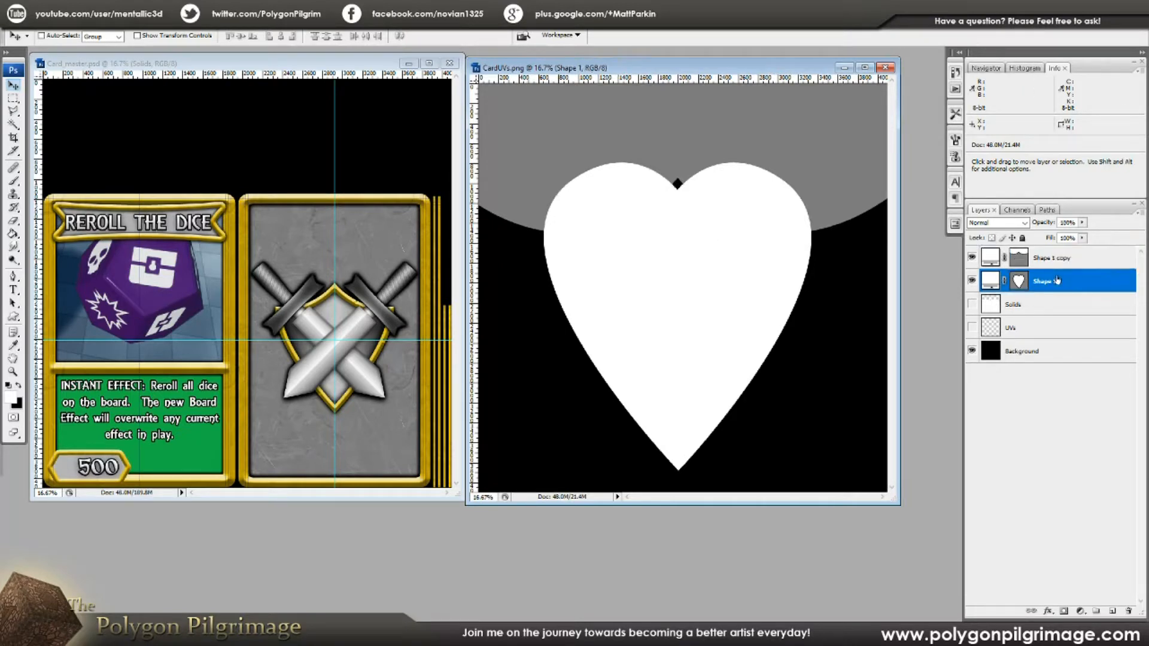
{"action": "left_click", "coordinate": [1043, 262]}
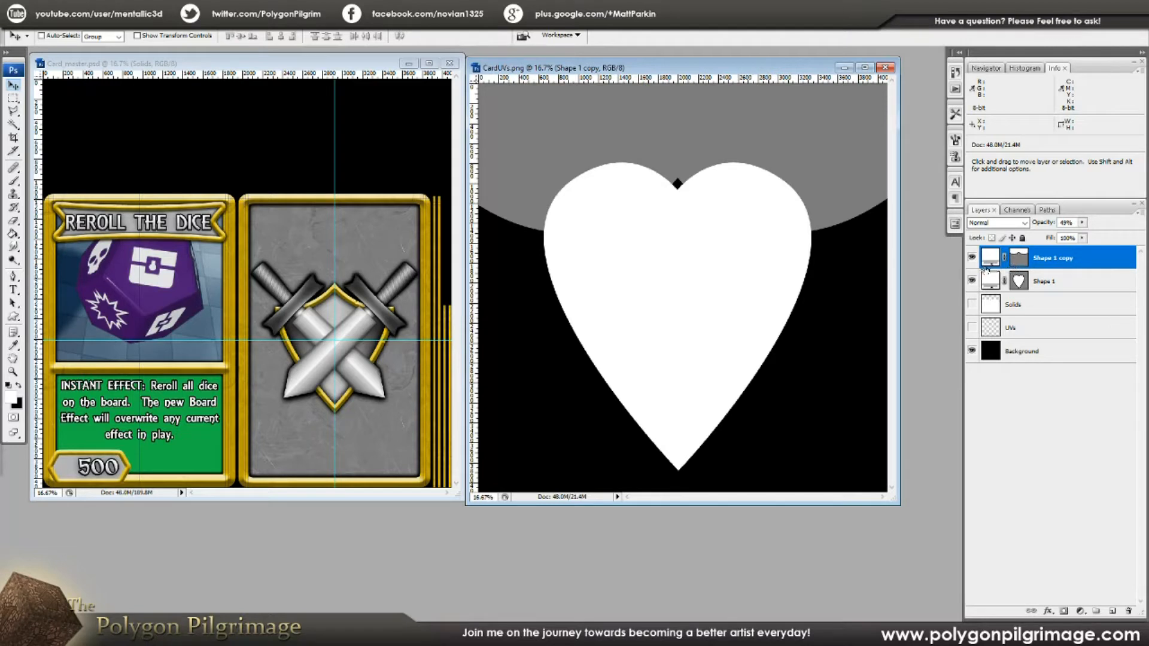
{"action": "left_click_drag", "start_coordinate": [1086, 228], "coordinate": [1119, 235]}
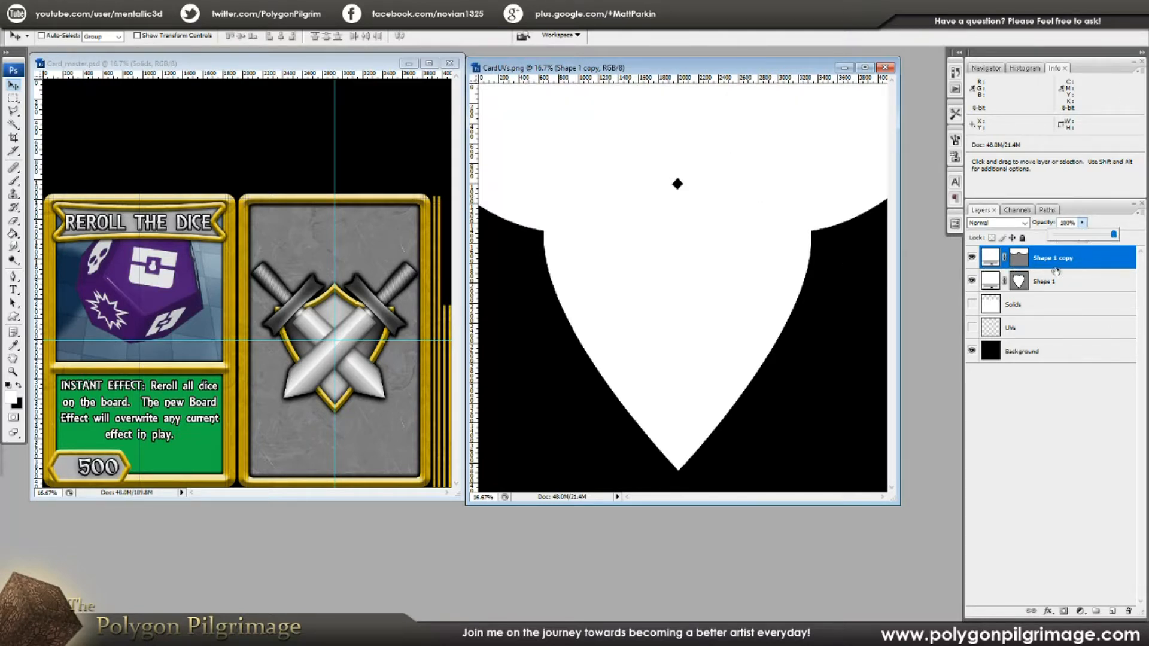
{"action": "left_click", "coordinate": [1092, 259]}
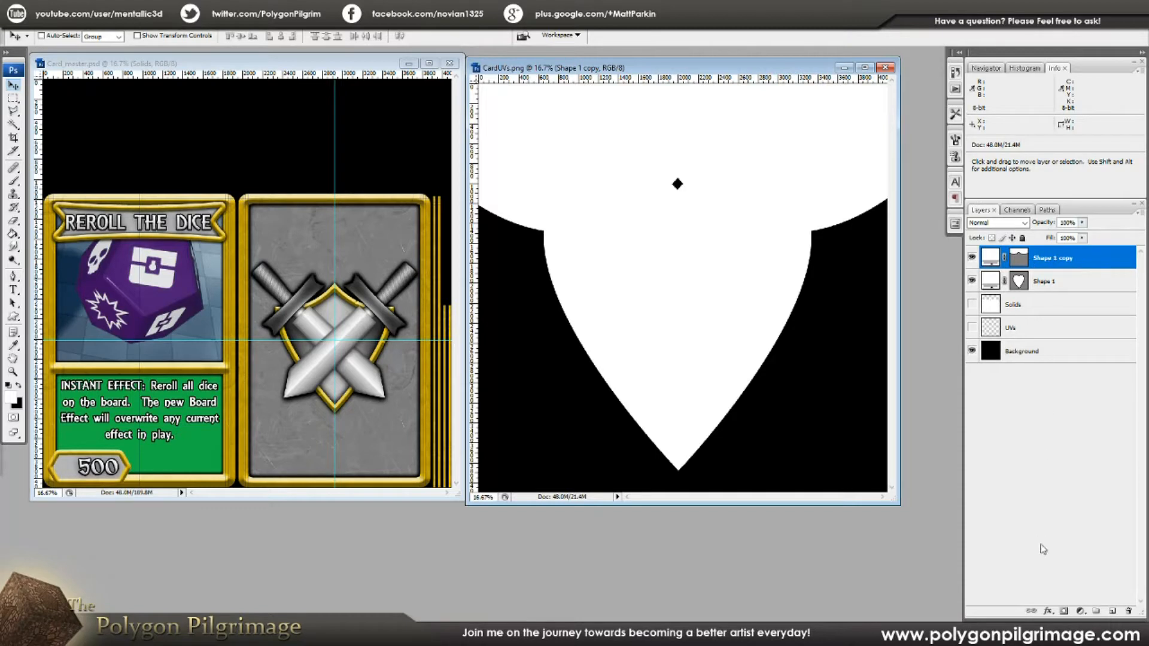
{"action": "left_click", "coordinate": [1049, 613]}
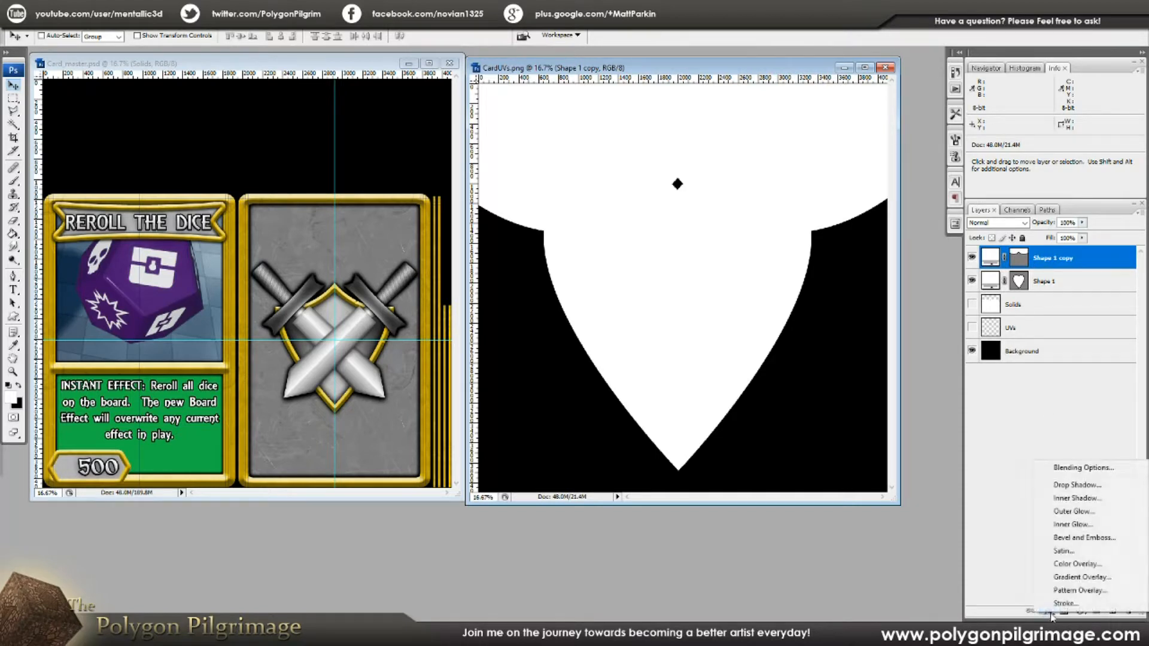
{"action": "left_click", "coordinate": [1067, 566]}
{"action": "left_click_drag", "start_coordinate": [753, 120], "coordinate": [378, 155]}
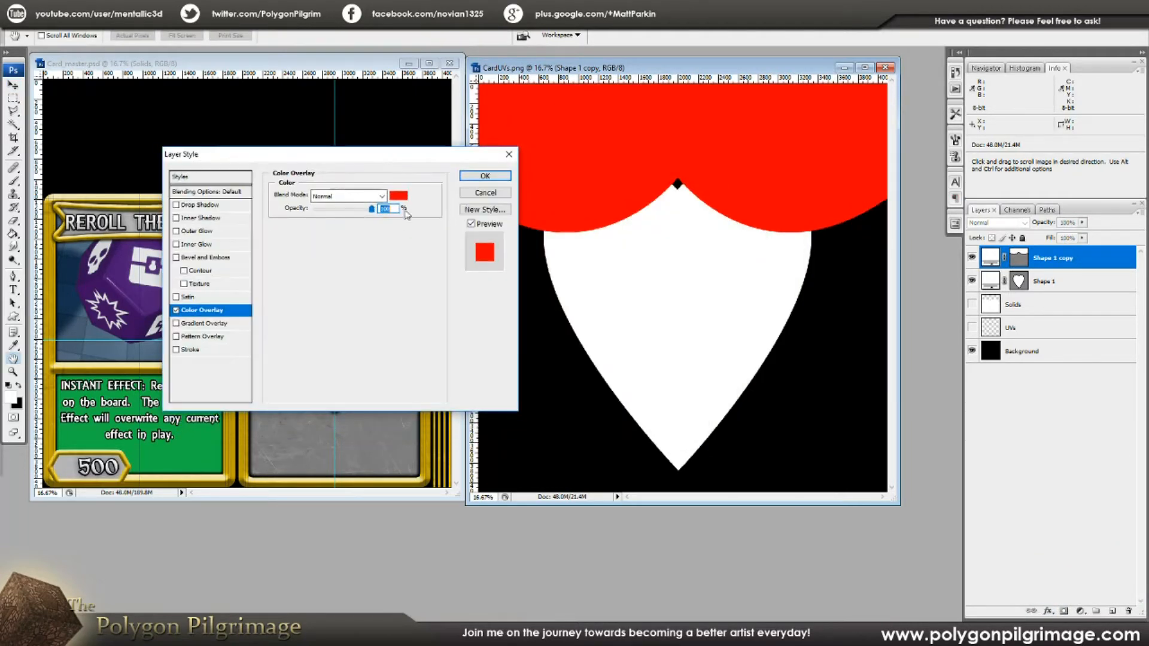
{"action": "left_click", "coordinate": [462, 179]}
{"action": "left_click", "coordinate": [1133, 258]}
Merge the Shape 1 and Shape 1 copy layers, toggling the merged layer's visibility to check it
{"action": "left_click", "coordinate": [1045, 282], "text": "shift"}
{"action": "right_click", "coordinate": [1043, 283]}
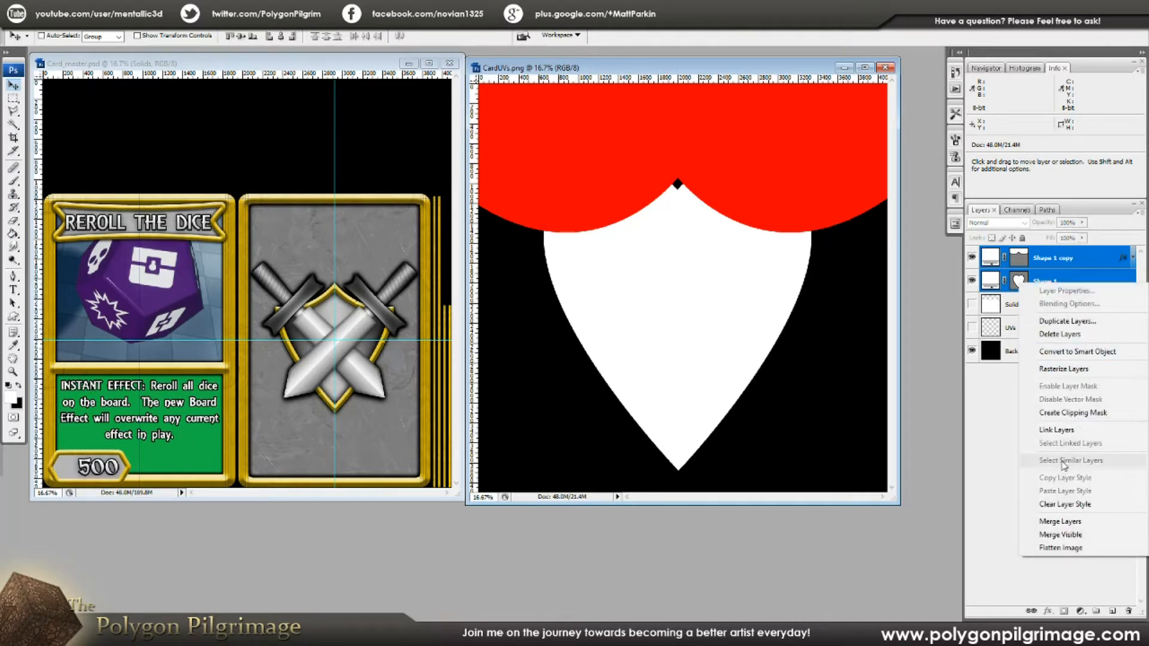
{"action": "left_click", "coordinate": [1060, 521]}
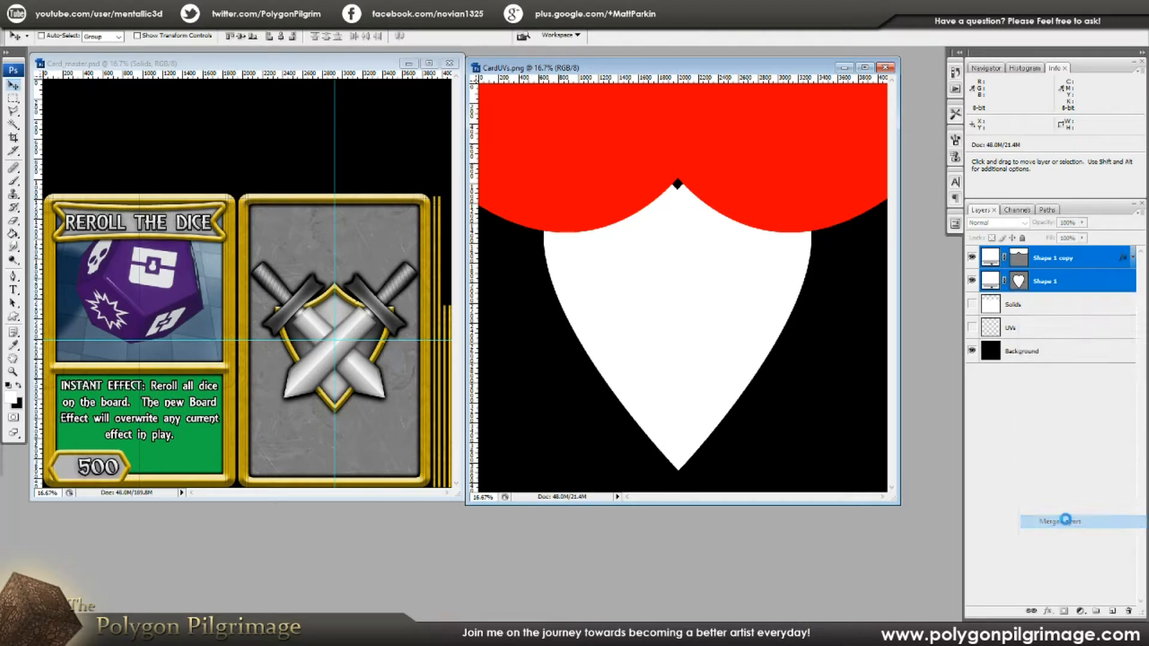
{"action": "left_click", "coordinate": [972, 259]}
{"action": "left_click", "coordinate": [973, 260]}
{"action": "left_click", "coordinate": [973, 259]}
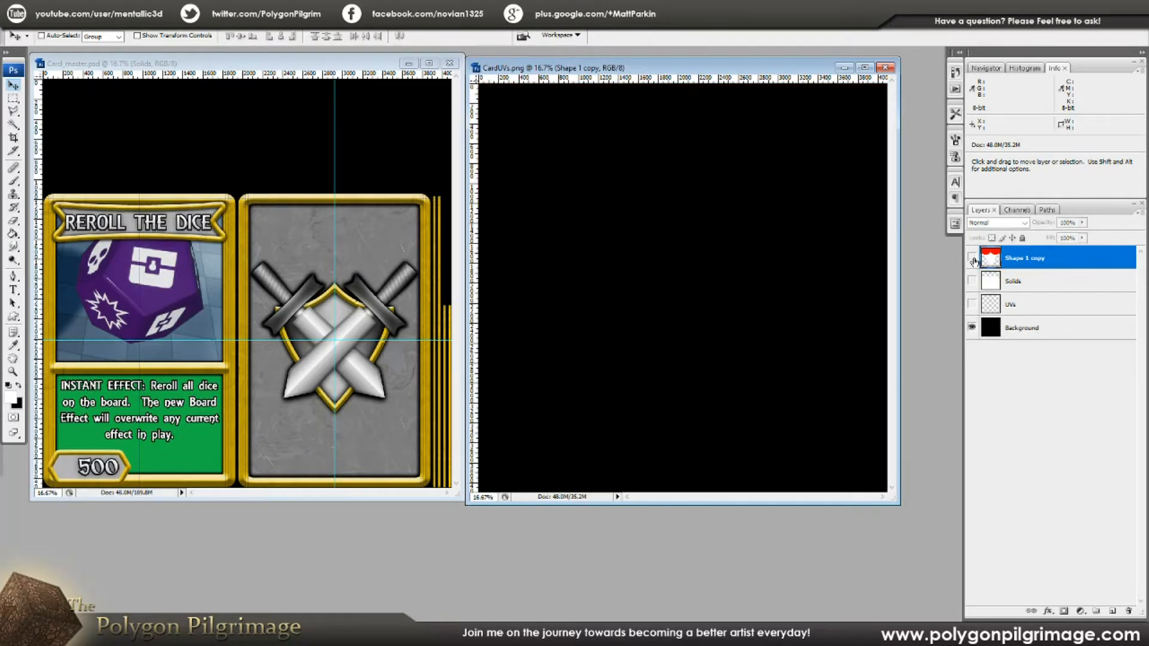
{"action": "left_click", "coordinate": [973, 259]}
Select the white shield-shaped area with the Magic Wand and brush it solid white on a new layer
{"action": "key", "text": "w"}
{"action": "left_click", "coordinate": [711, 300]}
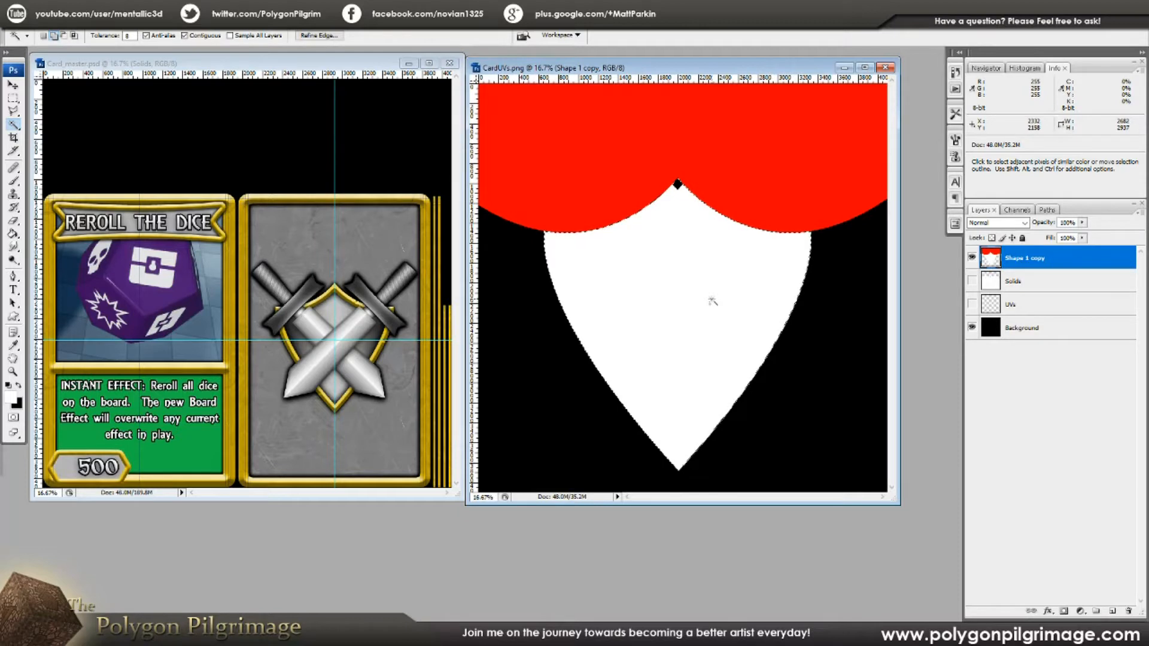
{"action": "left_click", "coordinate": [1112, 612]}
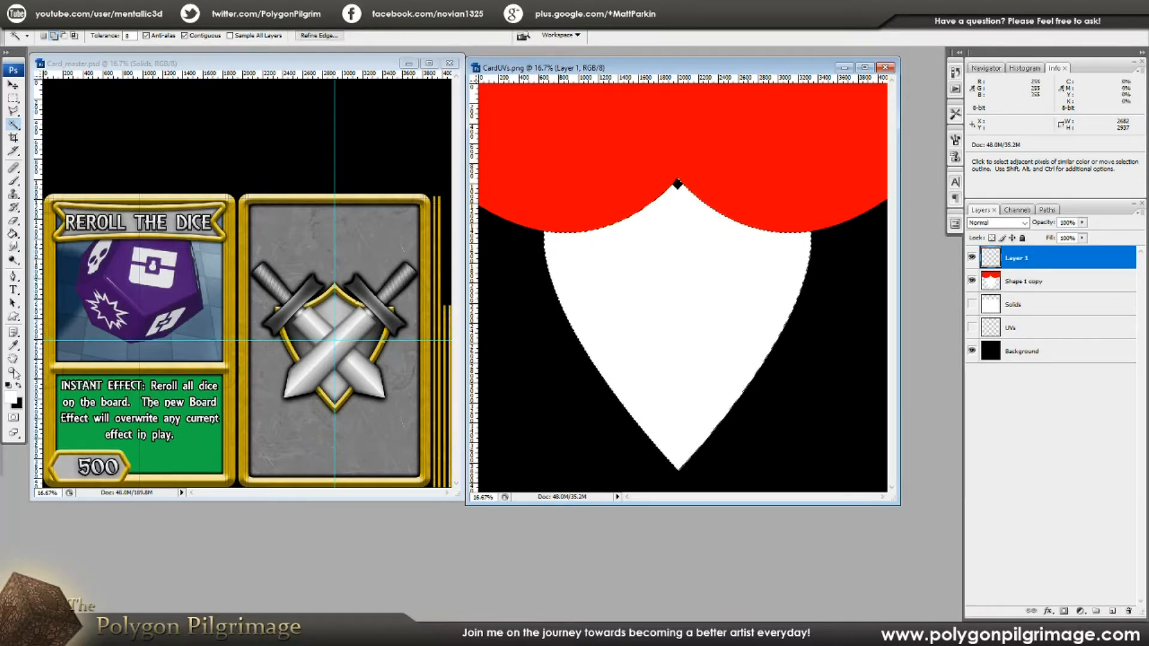
{"action": "left_click", "coordinate": [13, 181]}
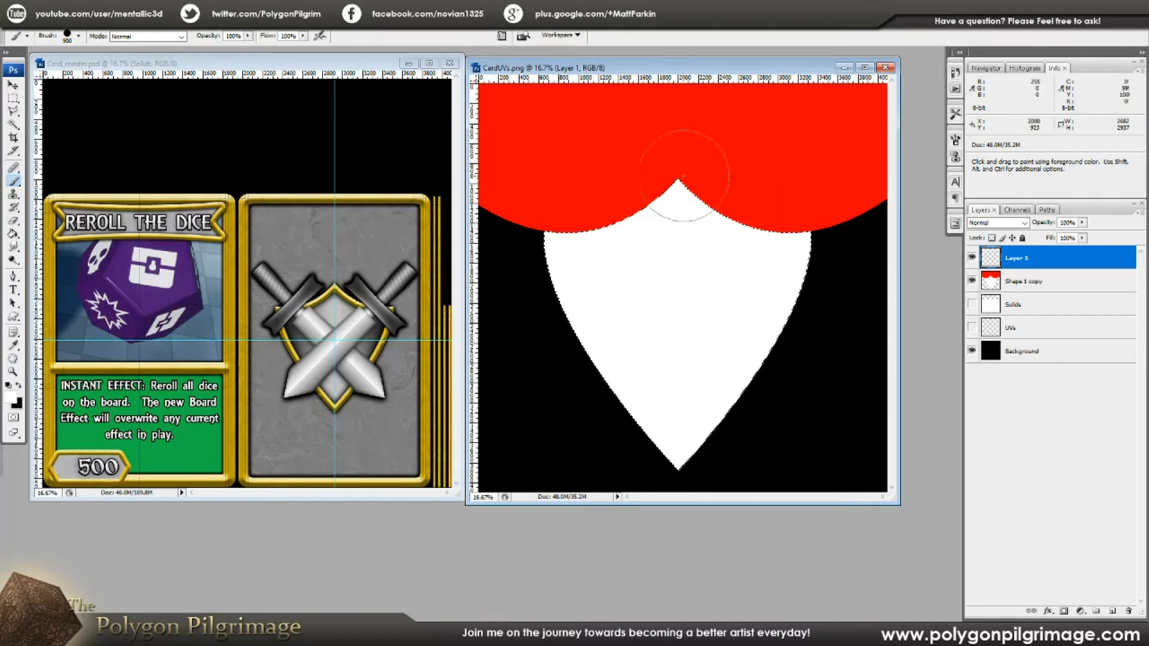
Hide the merged Shape 1 copy layer and rename the painted shield layer as Shield
{"action": "left_click", "coordinate": [982, 281]}
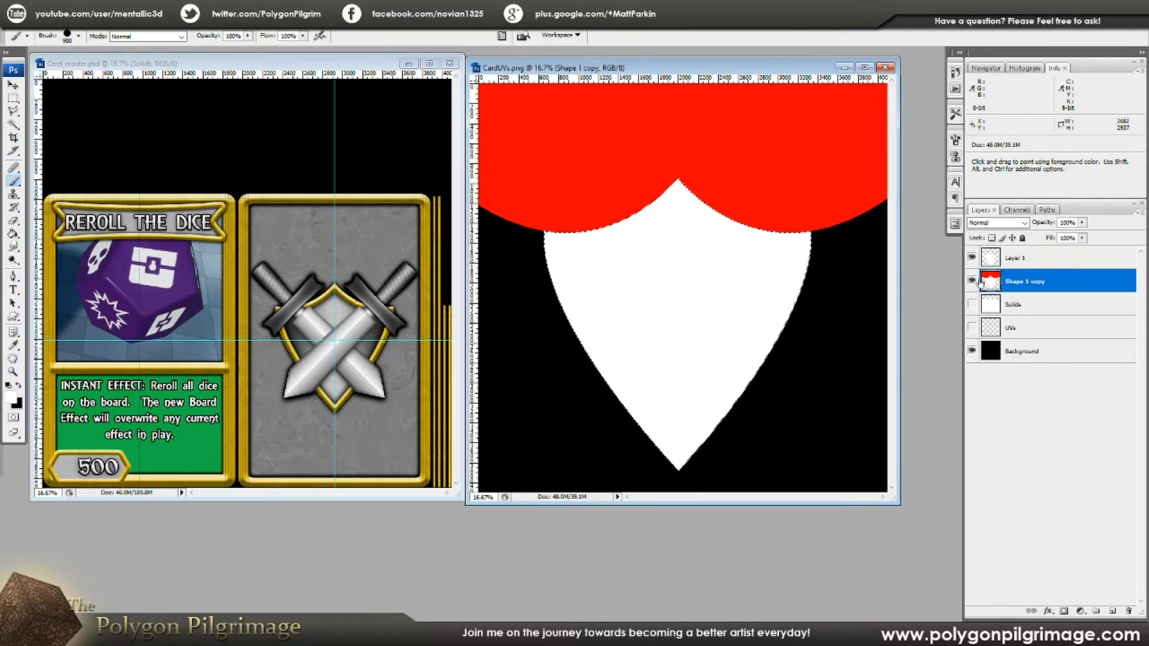
{"action": "left_click", "coordinate": [973, 281]}
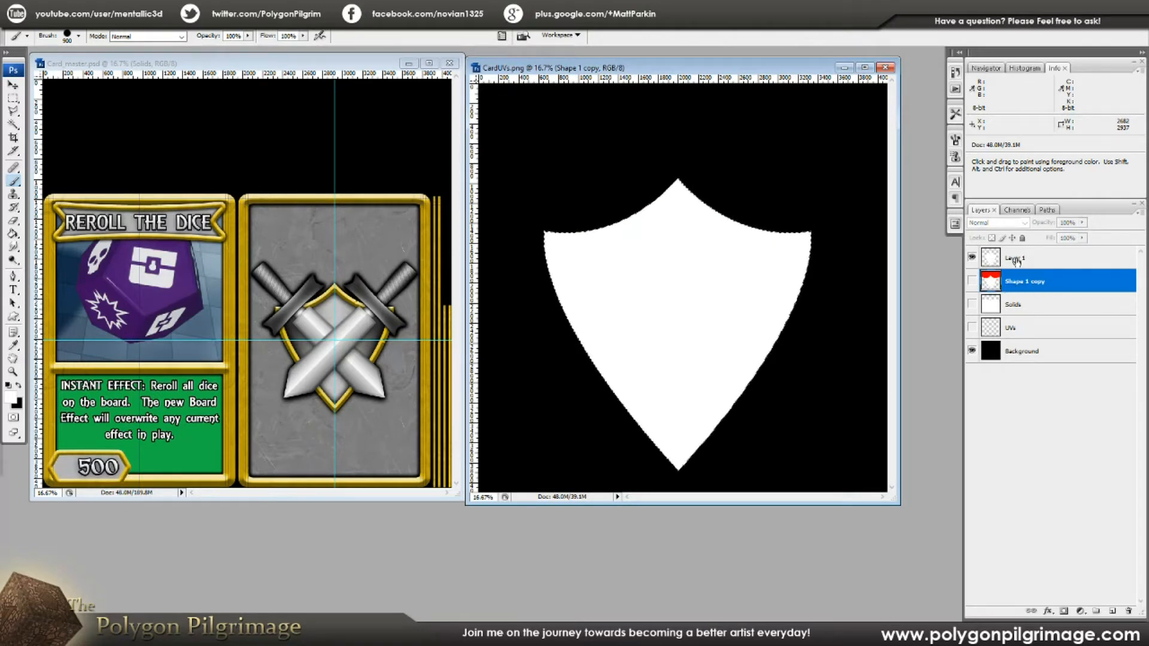
{"action": "left_click", "coordinate": [1016, 260]}
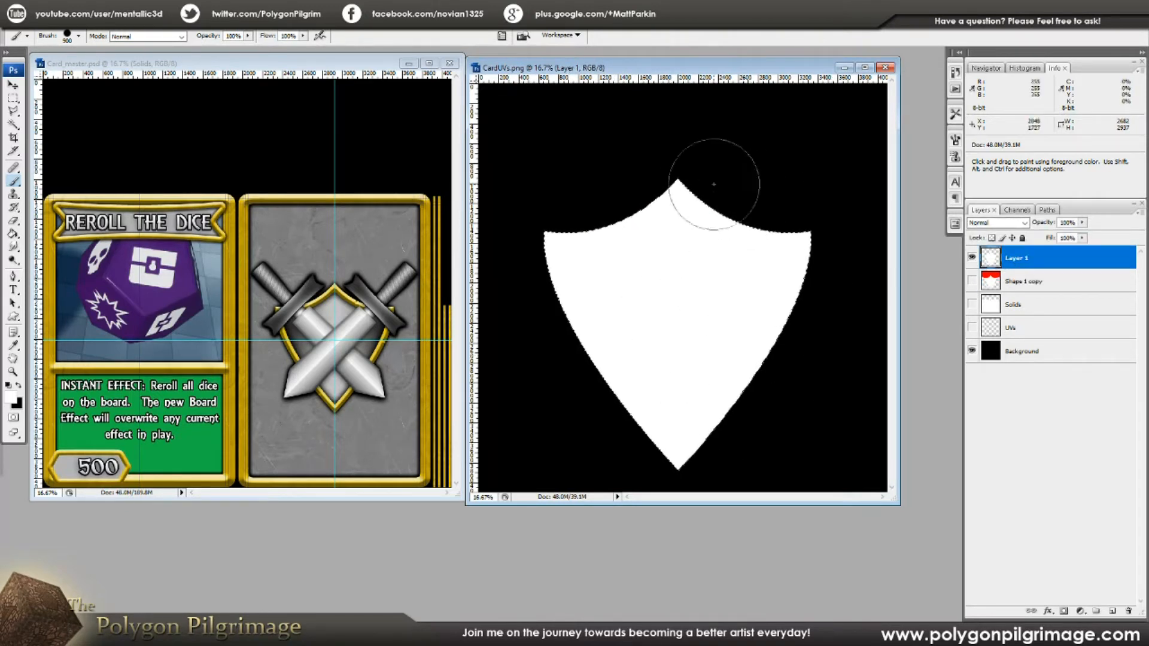
{"action": "double_click", "coordinate": [1014, 260]}
{"action": "type", "text": "Shield"}
{"action": "key", "text": "Return"}
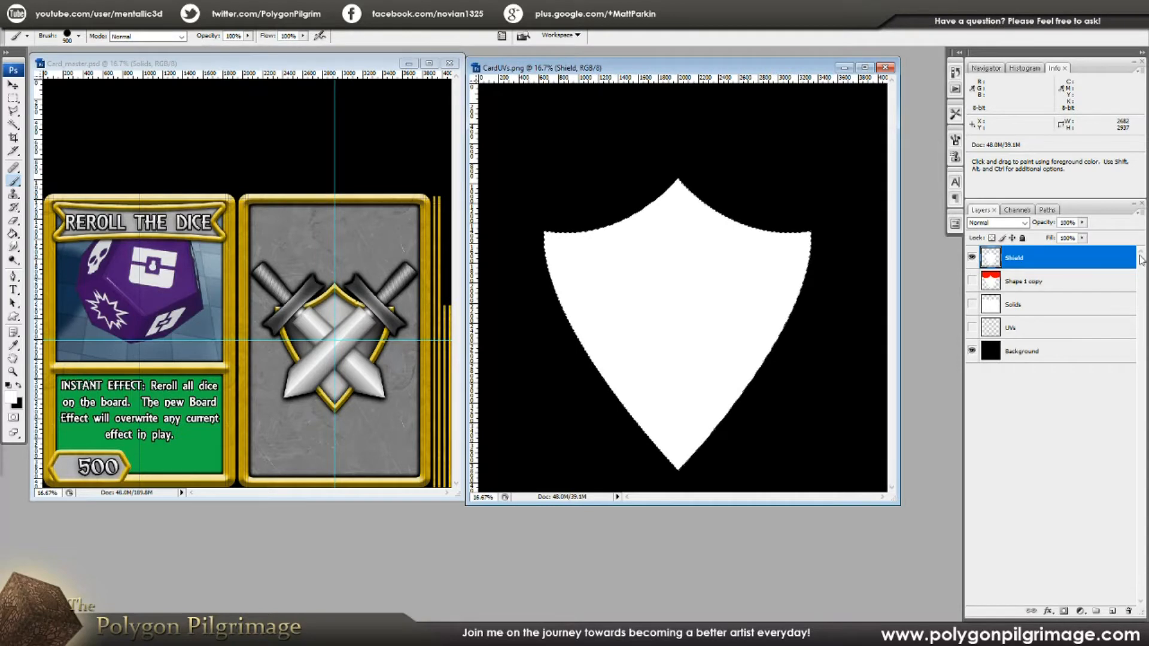
Duplicate the Shield layer and rename the copy as Shield Frame
{"action": "left_click_drag", "start_coordinate": [1040, 264], "coordinate": [1112, 611]}
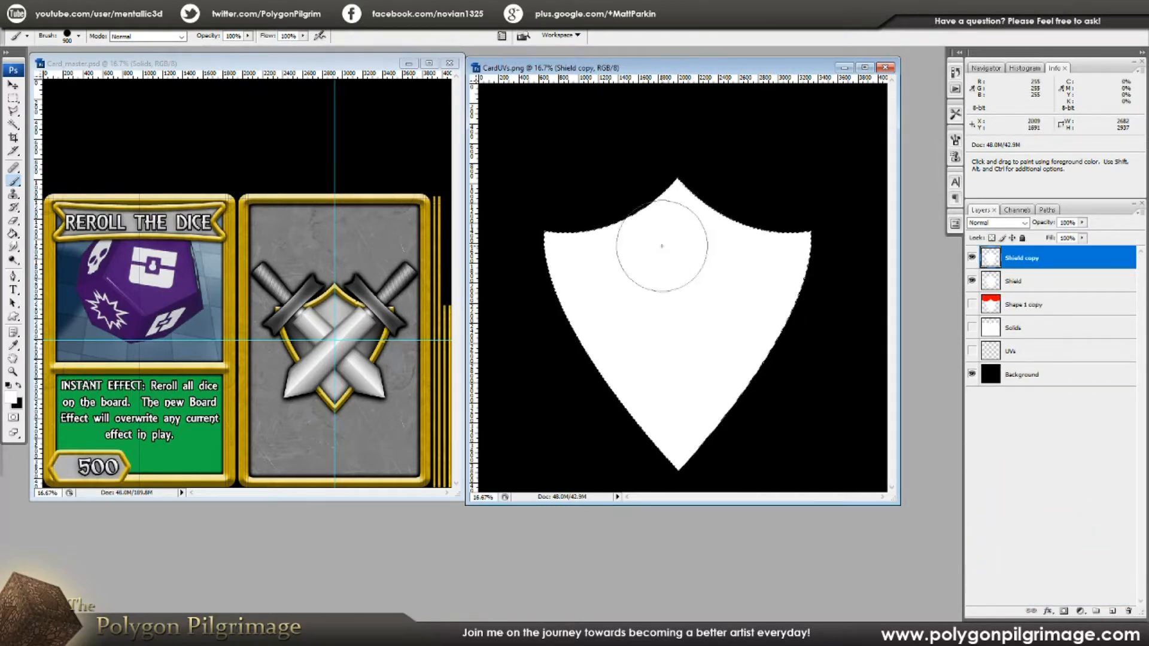
{"action": "double_click", "coordinate": [1021, 258]}
{"action": "type", "text": "Shield Frame"}
{"action": "key", "text": "Return"}
Contract the shield selection by 100 pixels and delete the selected interior from the Shield Frame layer
{"action": "left_click", "coordinate": [103, 22]}
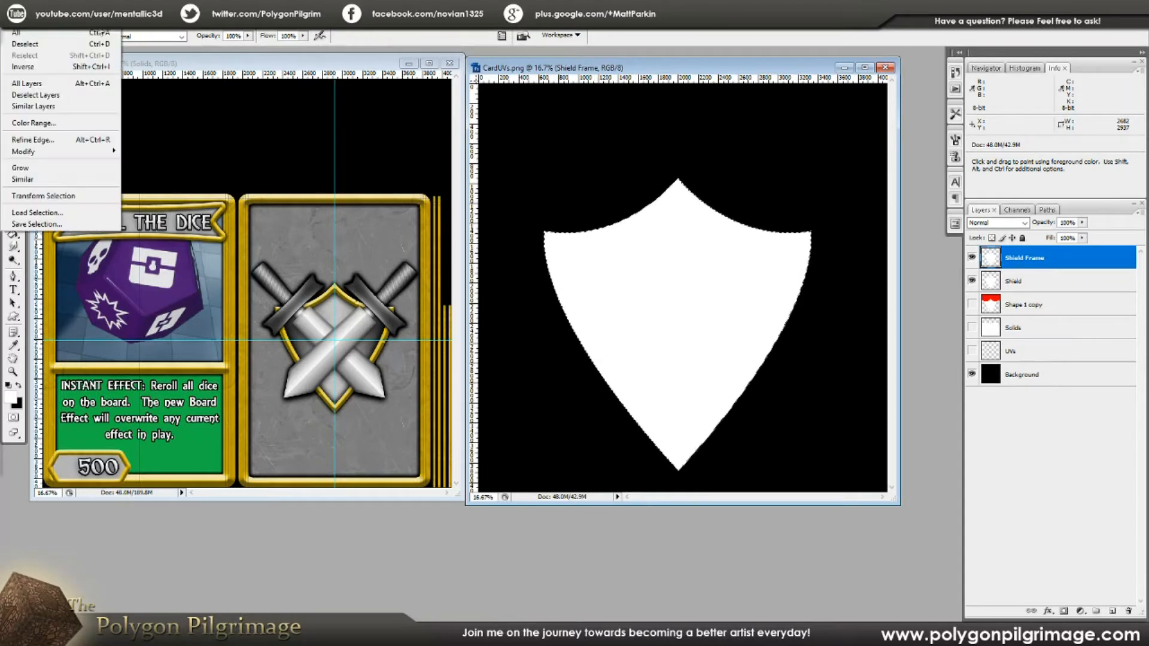
{"action": "mouse_move", "coordinate": [82, 151]}
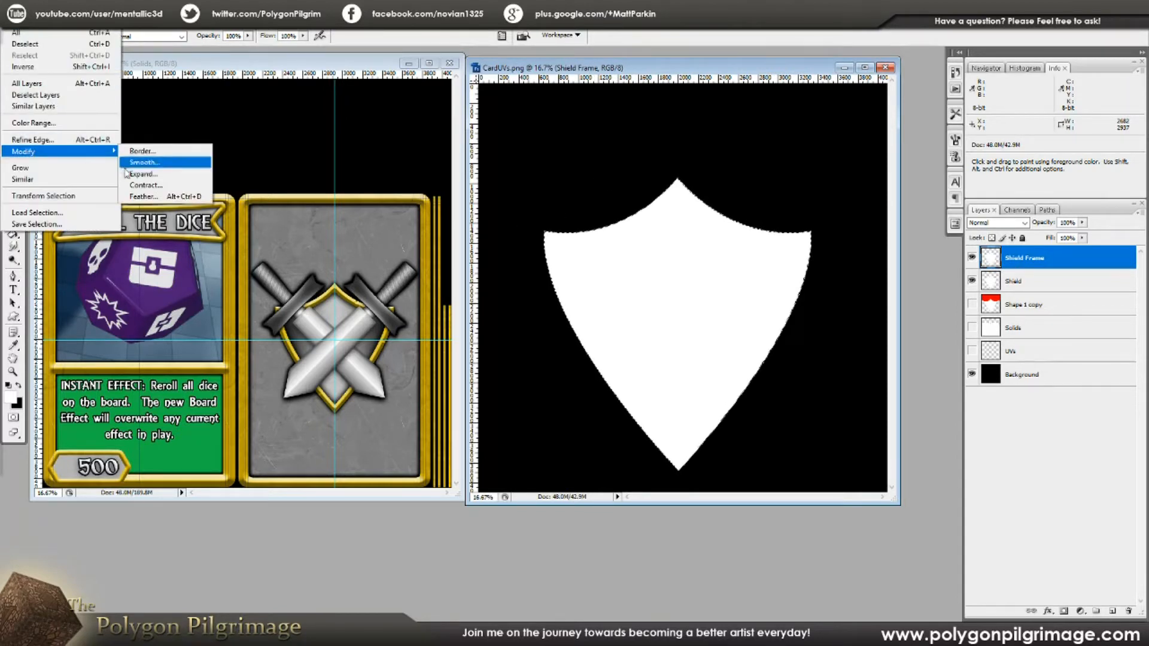
{"action": "left_click", "coordinate": [145, 185]}
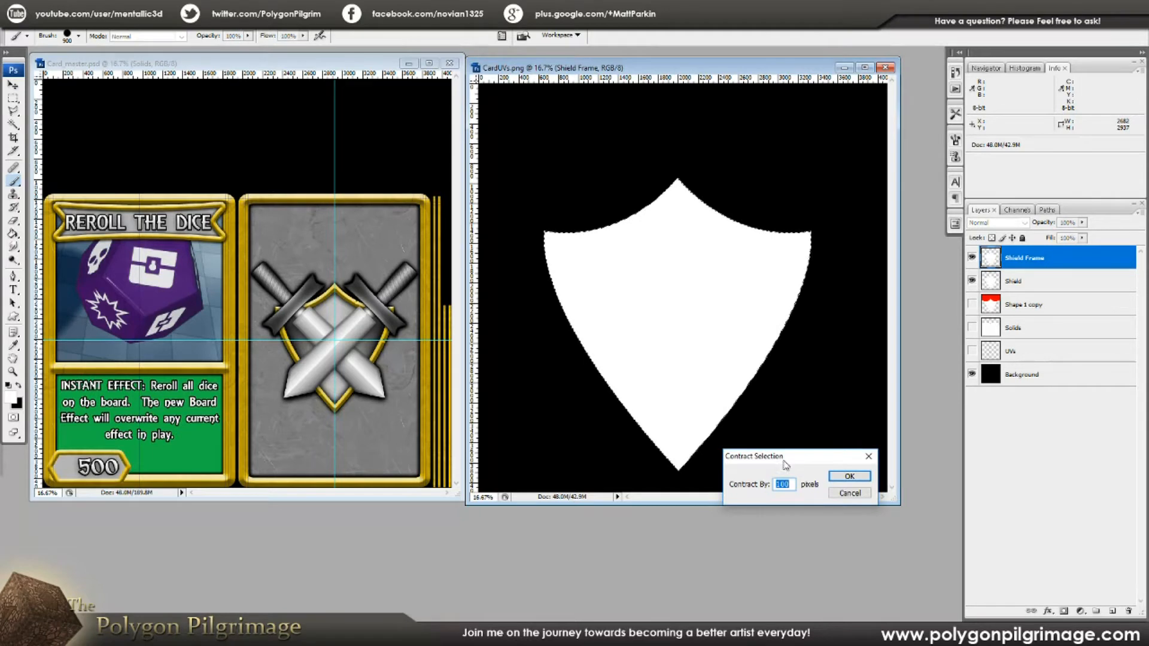
{"action": "left_click_drag", "start_coordinate": [755, 456], "coordinate": [813, 331]}
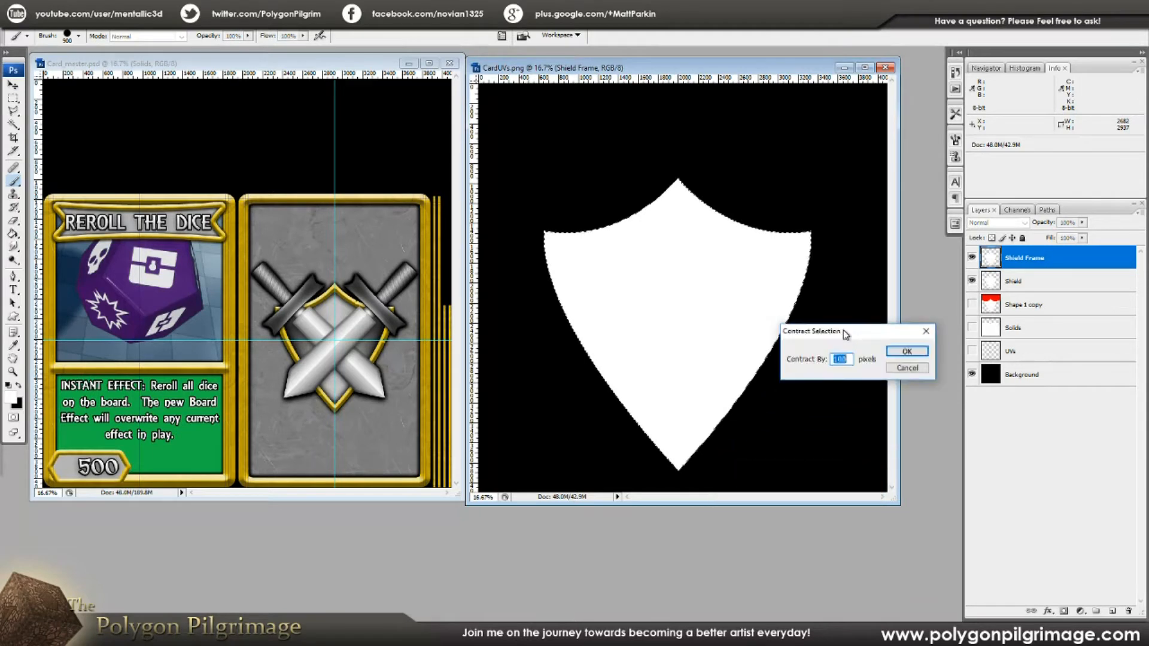
{"action": "left_click", "coordinate": [907, 351]}
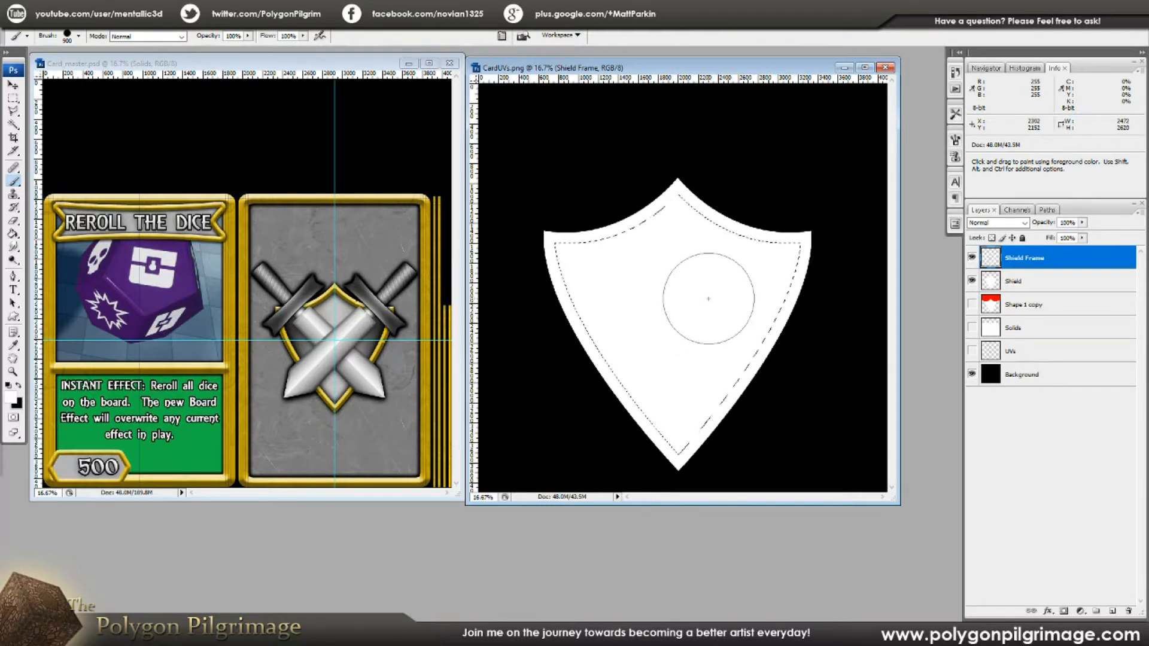
Deselect the inner shield outline and hide the Shield layer, leaving the Shield Frame layer shown
{"action": "left_click", "coordinate": [108, 22]}
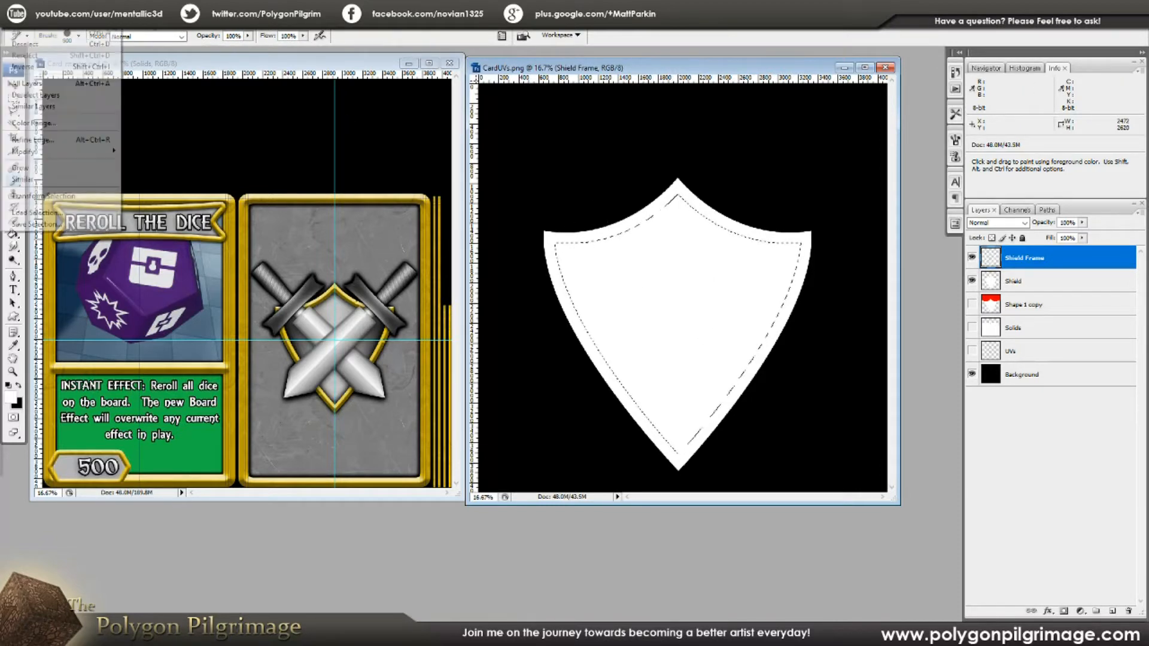
{"action": "left_click", "coordinate": [25, 43]}
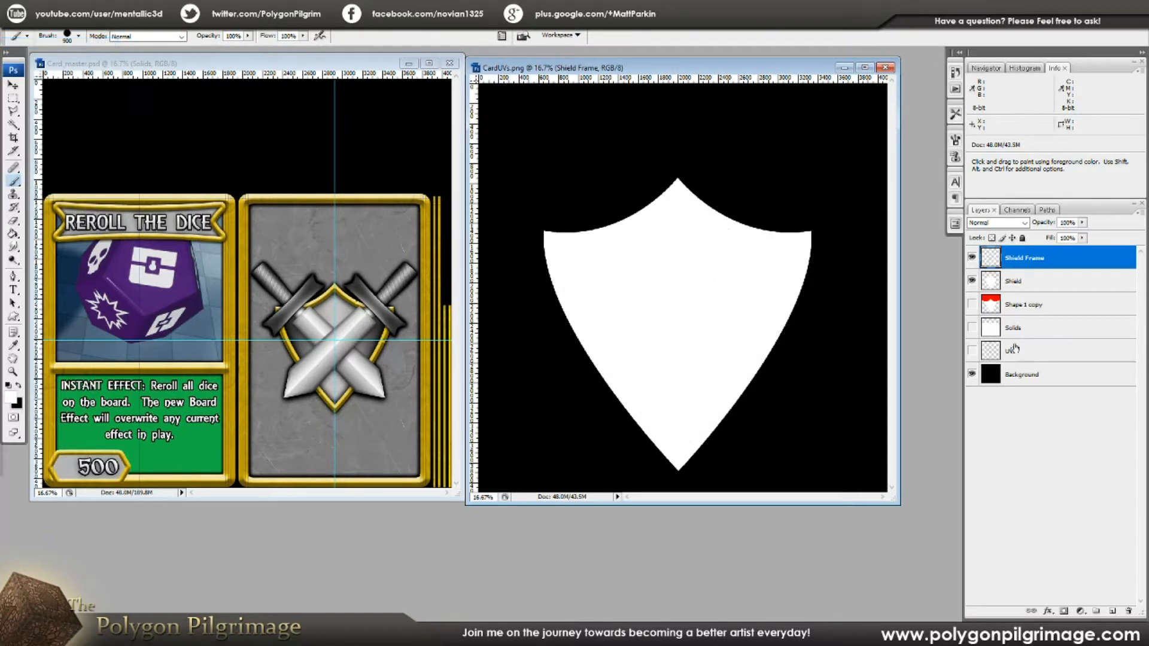
{"action": "left_click", "coordinate": [972, 281]}
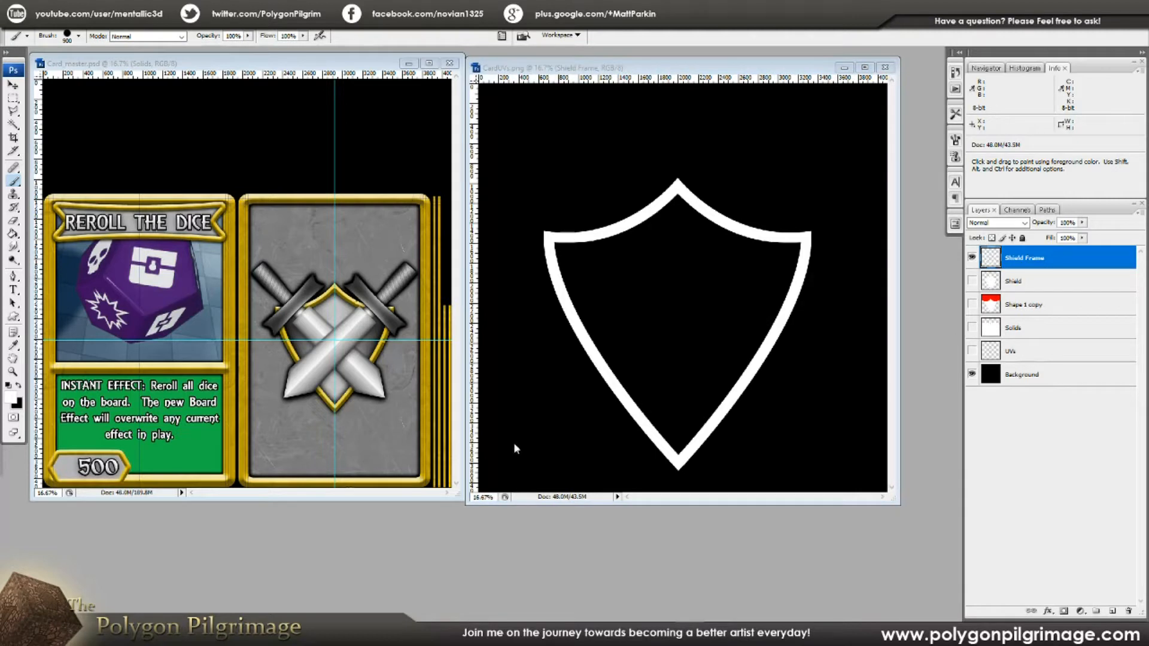
Add a Bevel and Emboss style to the Shield Frame layer: Inner Bevel, Chisel Hard, size 100 px, soften 16 px
{"action": "left_click", "coordinate": [746, 72]}
{"action": "left_click", "coordinate": [1017, 281]}
{"action": "left_click", "coordinate": [1038, 259]}
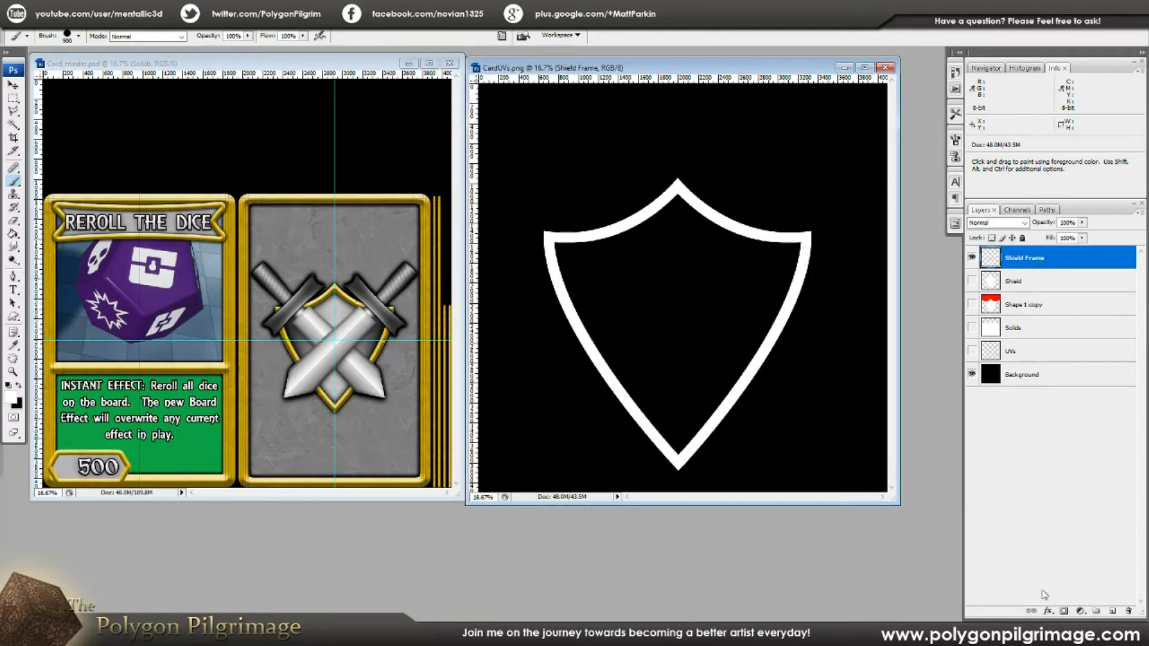
{"action": "left_click", "coordinate": [1049, 611]}
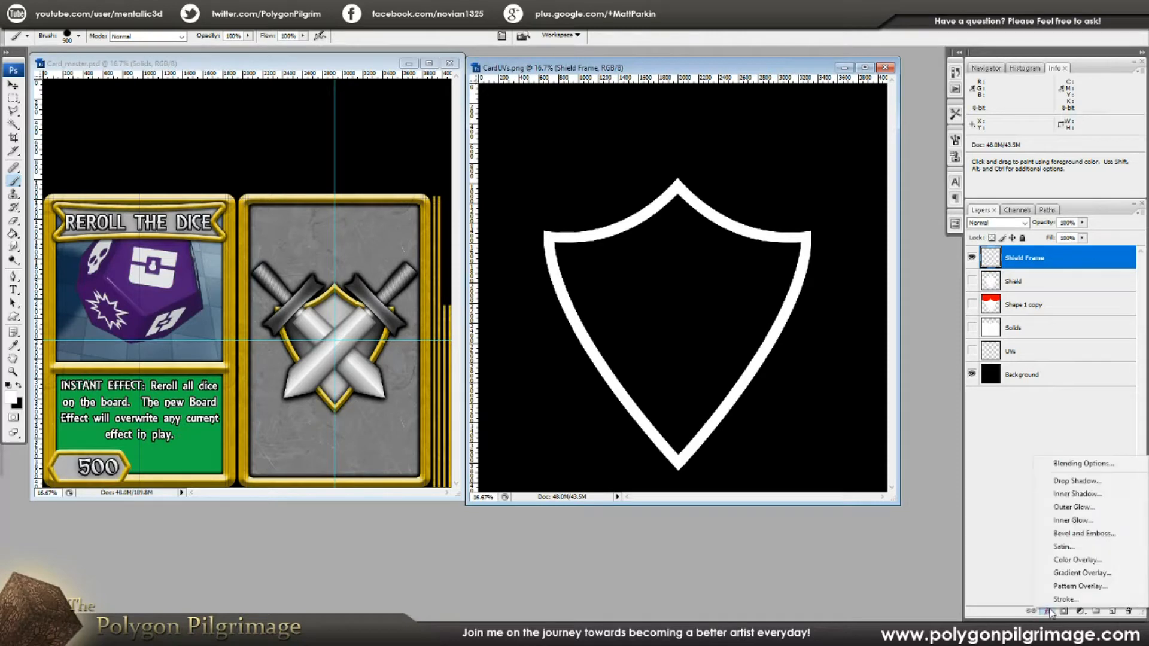
{"action": "left_click", "coordinate": [1078, 464]}
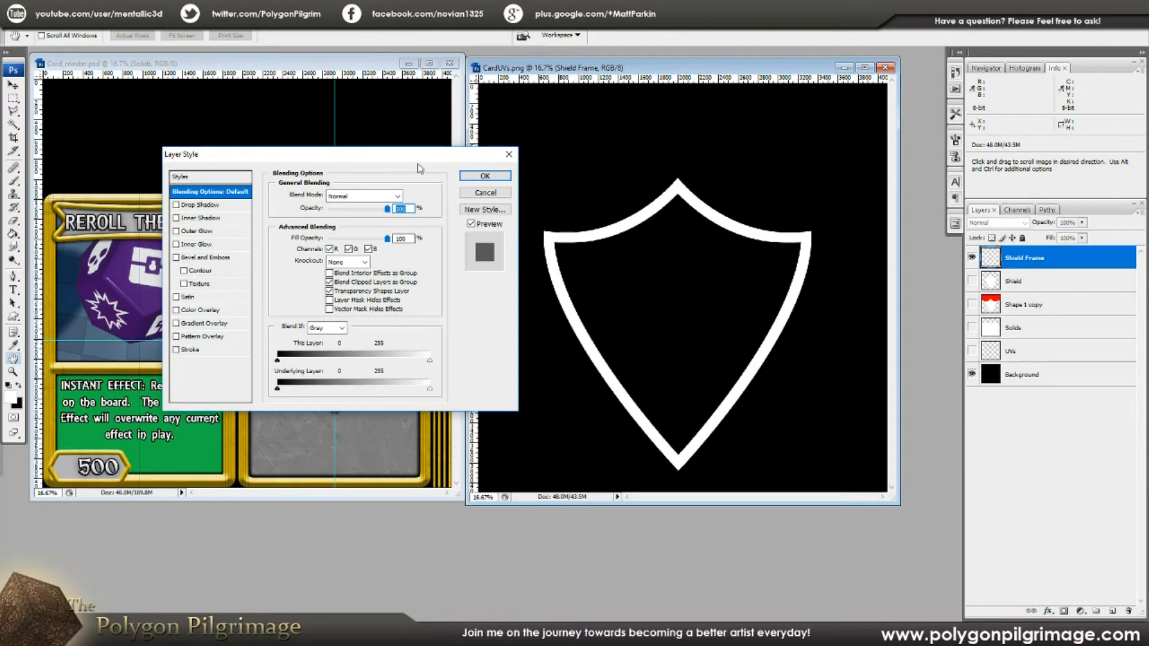
{"action": "left_click_drag", "start_coordinate": [421, 153], "coordinate": [401, 142]}
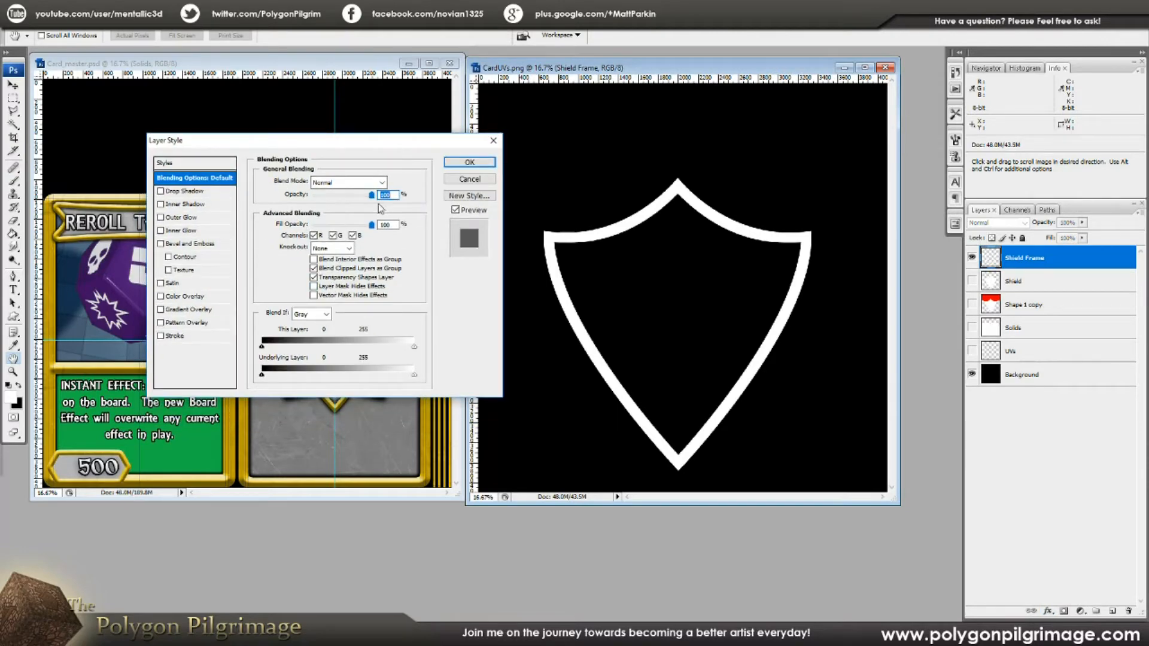
{"action": "left_click", "coordinate": [163, 244]}
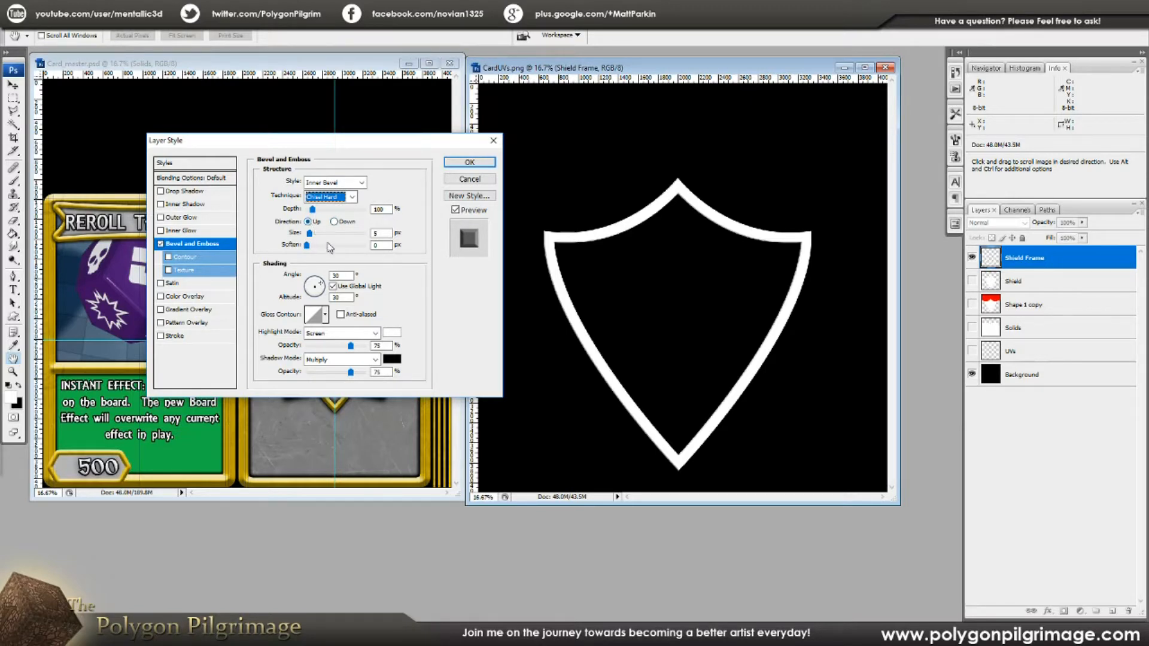
{"action": "left_click_drag", "start_coordinate": [383, 234], "coordinate": [345, 236]}
{"action": "type", "text": "100"}
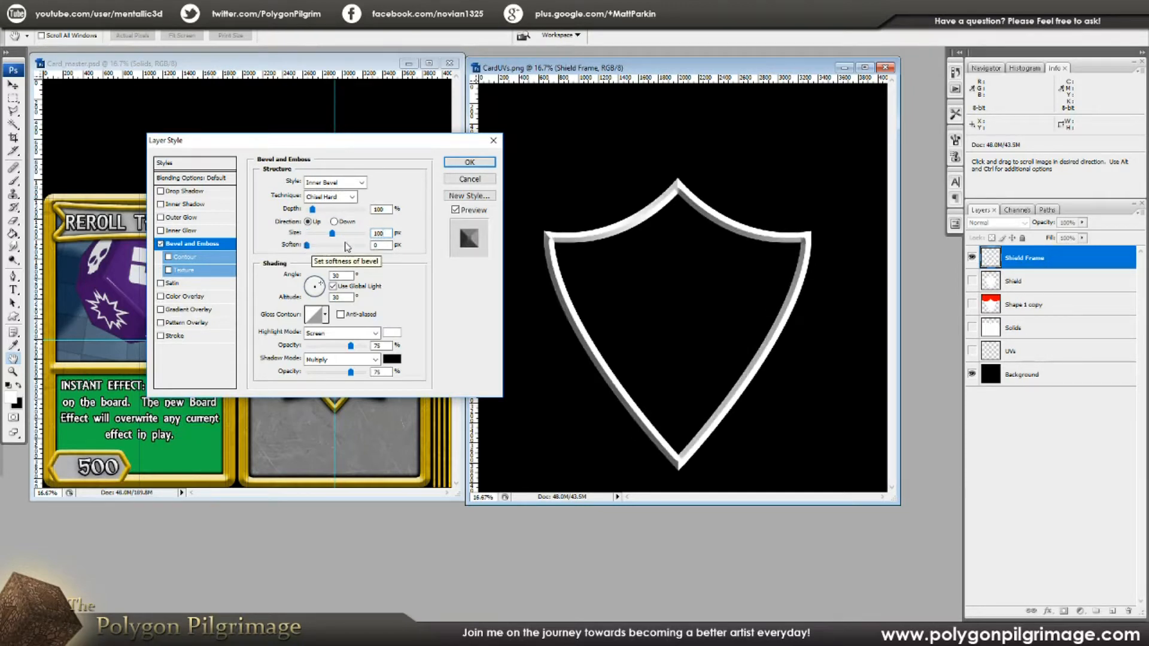
{"action": "left_click_drag", "start_coordinate": [309, 245], "coordinate": [366, 246]}
{"action": "left_click_drag", "start_coordinate": [406, 143], "coordinate": [377, 141]}
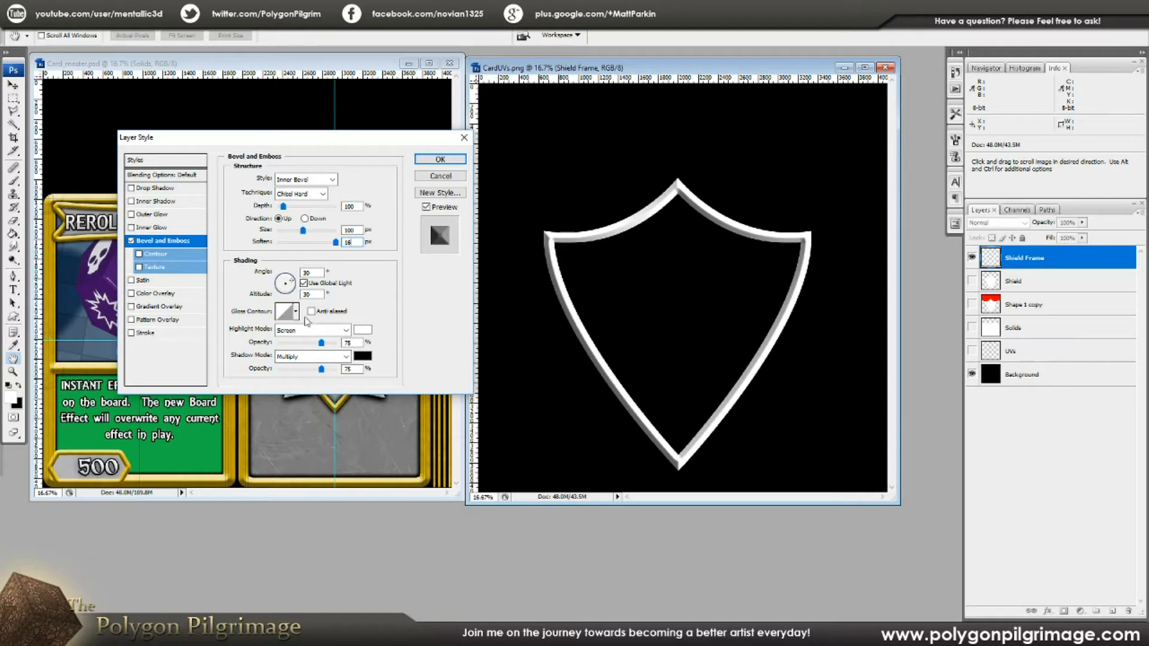
Set the bevel's light angle to 120° and altitude to 25°, the highlight mode to Normal, and lower the shadow opacity
{"action": "double_click", "coordinate": [314, 271]}
{"action": "left_click", "coordinate": [282, 277]}
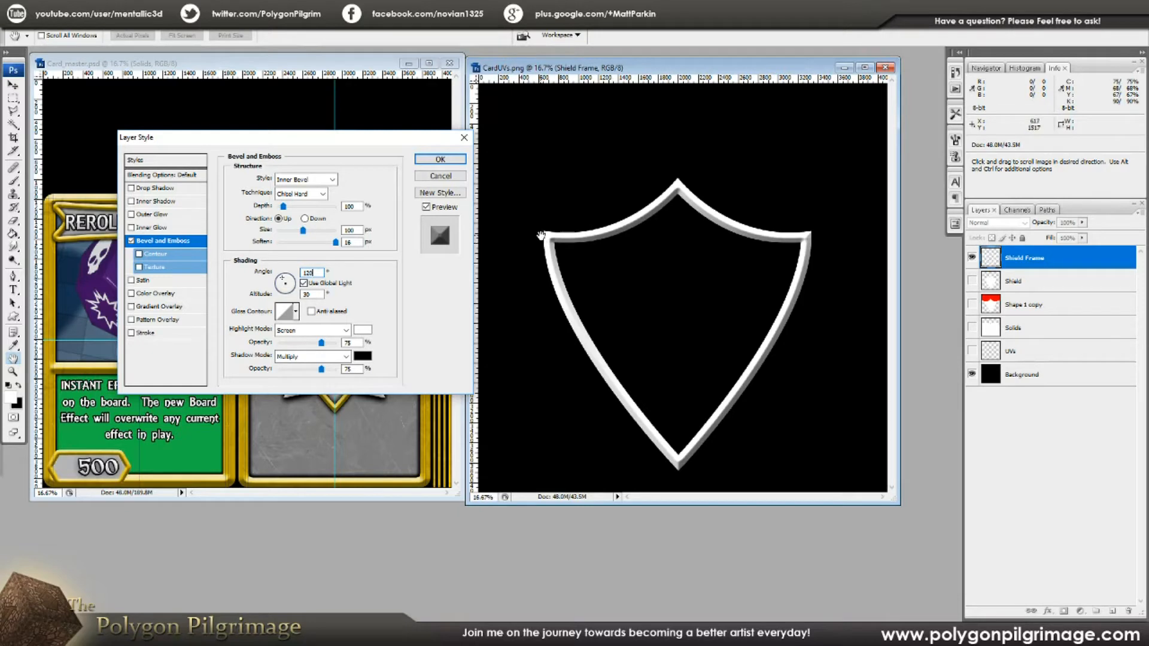
{"action": "double_click", "coordinate": [316, 294]}
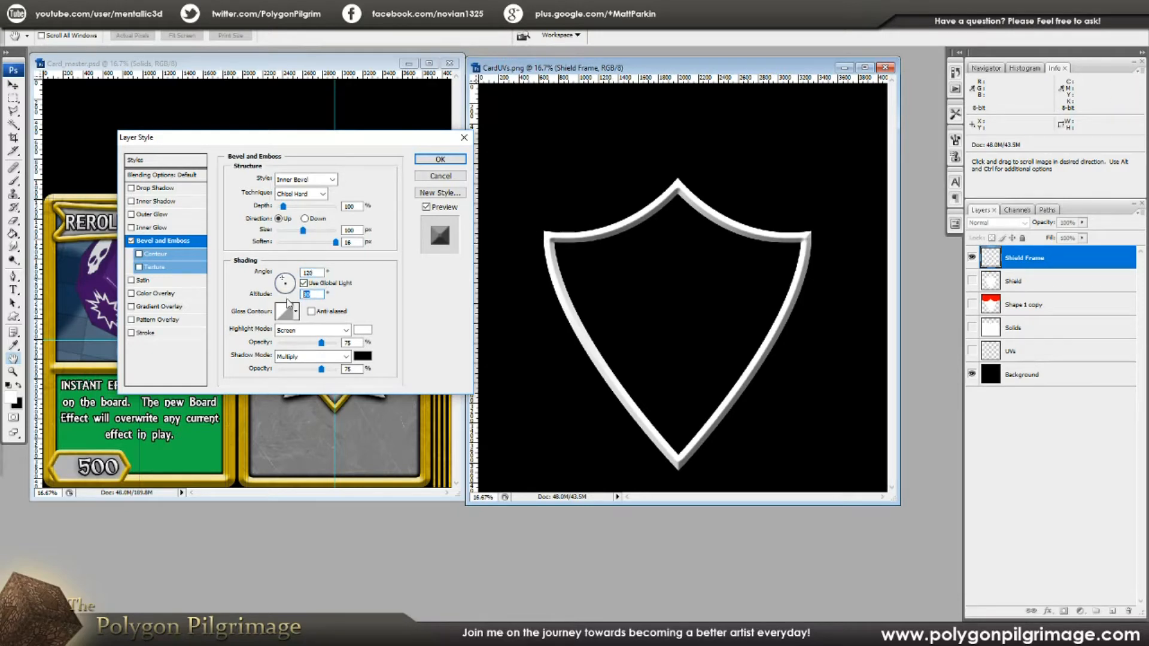
{"action": "type", "text": "25"}
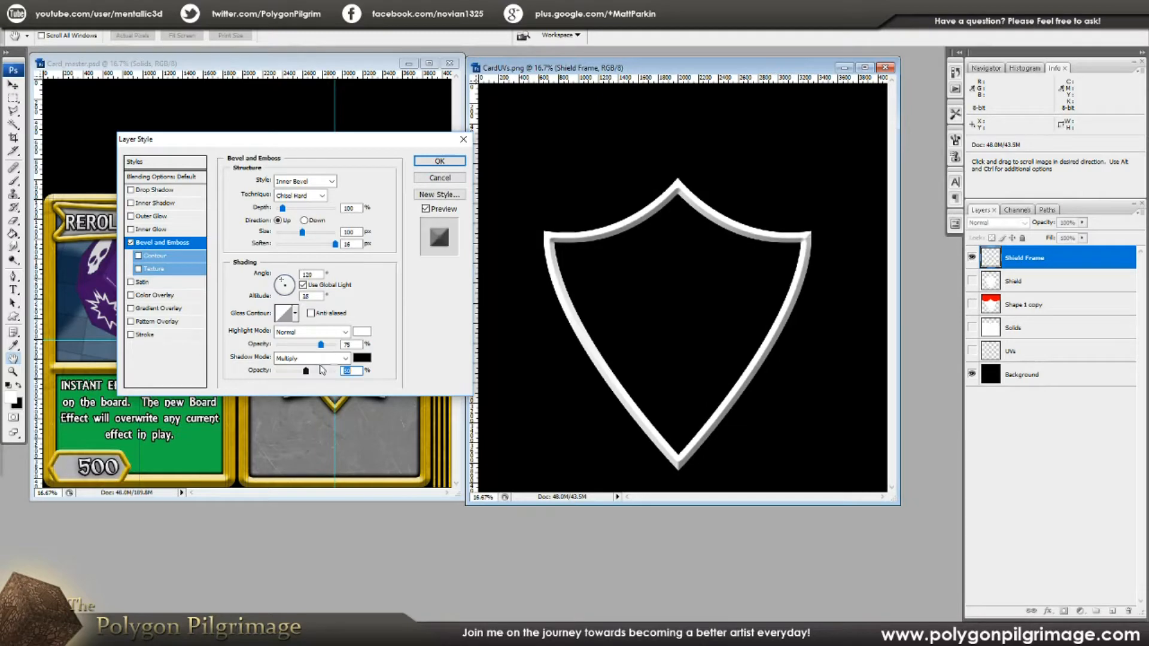
{"action": "left_click_drag", "start_coordinate": [410, 144], "coordinate": [435, 141]}
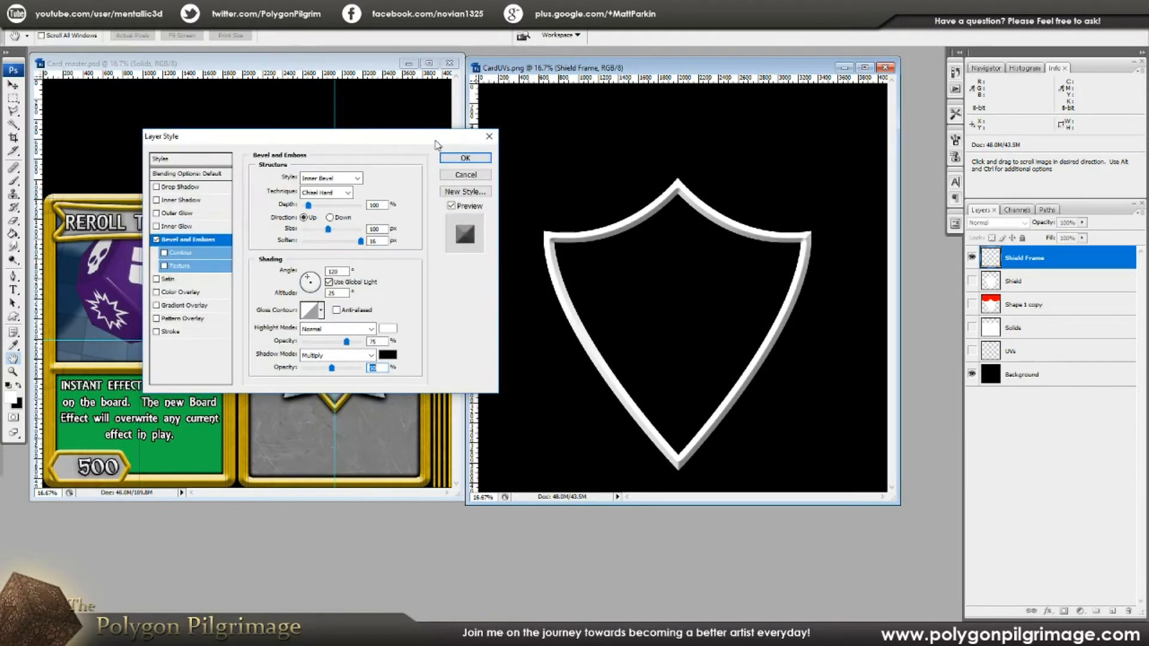
Add a gold Color Overlay to the shield frame using RGB 222, 188, 0
{"action": "left_click", "coordinate": [158, 293]}
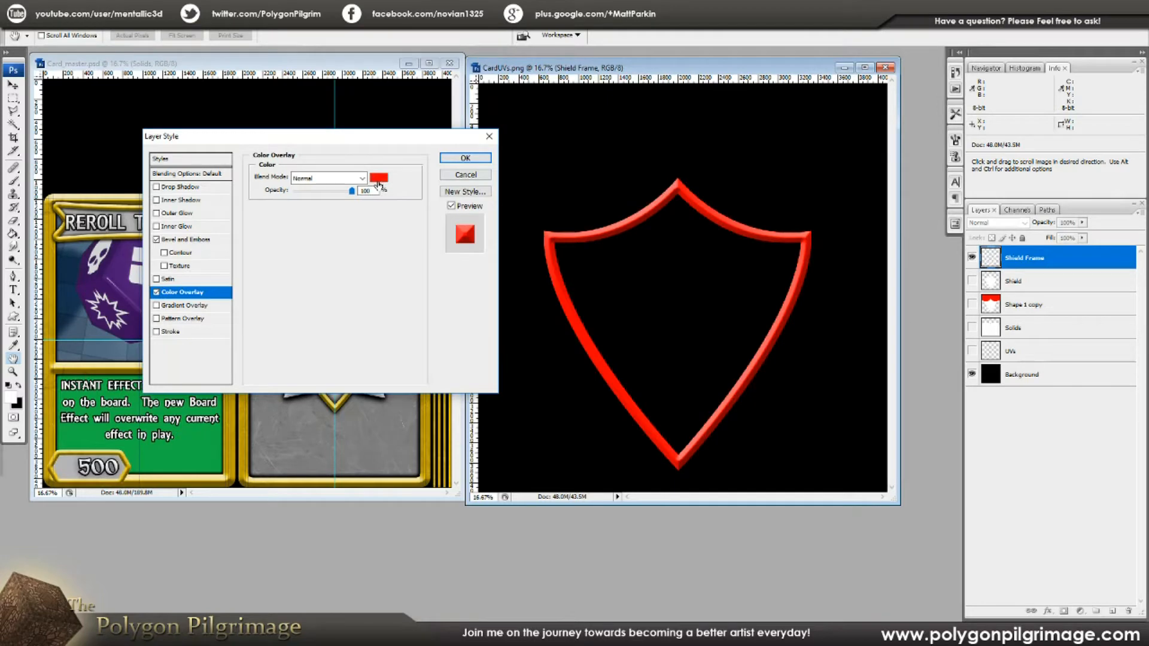
{"action": "left_click", "coordinate": [379, 178]}
{"action": "left_click_drag", "start_coordinate": [851, 242], "coordinate": [672, 217]}
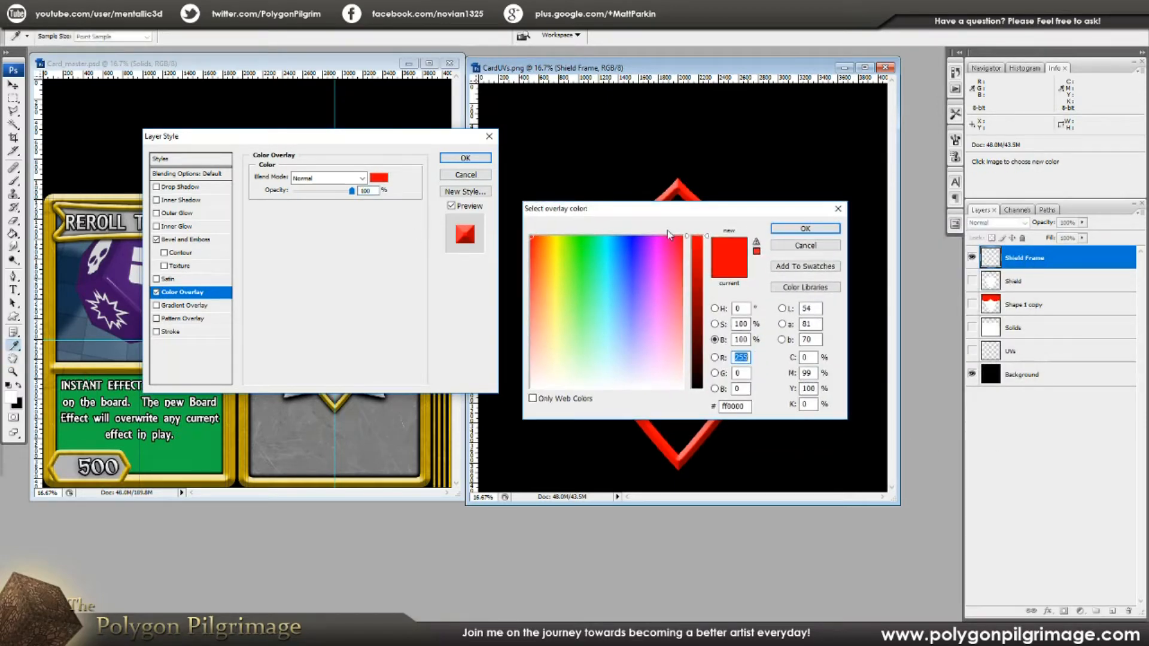
{"action": "type", "text": "222"}
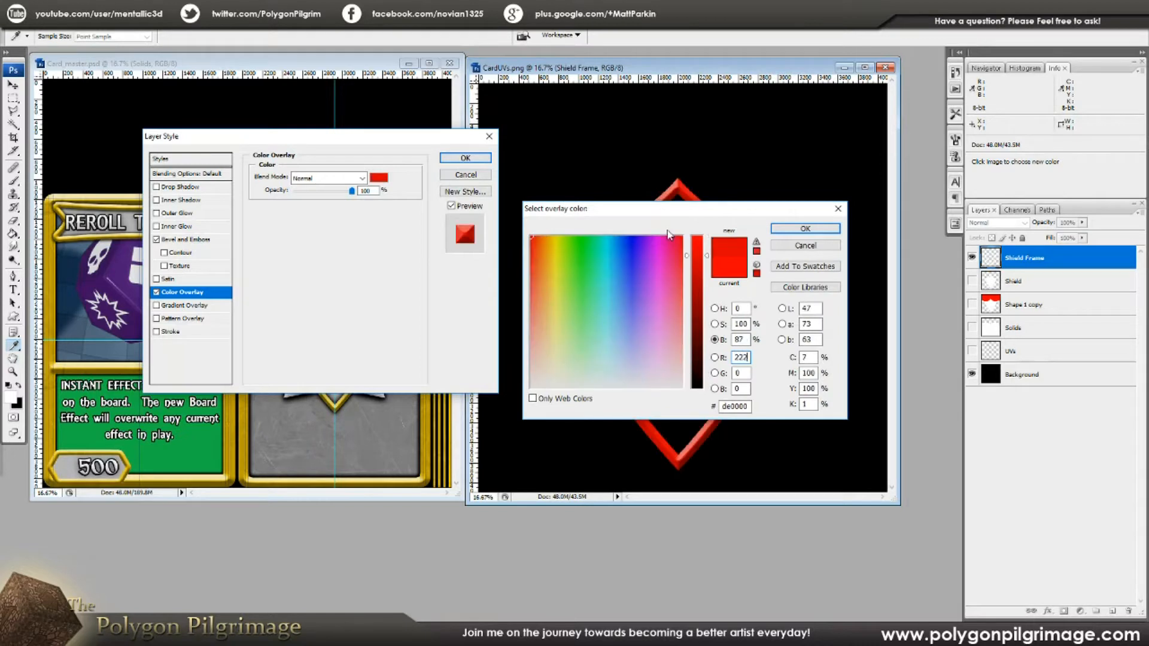
{"action": "type", "text": "188"}
{"action": "key", "text": "Tab"}
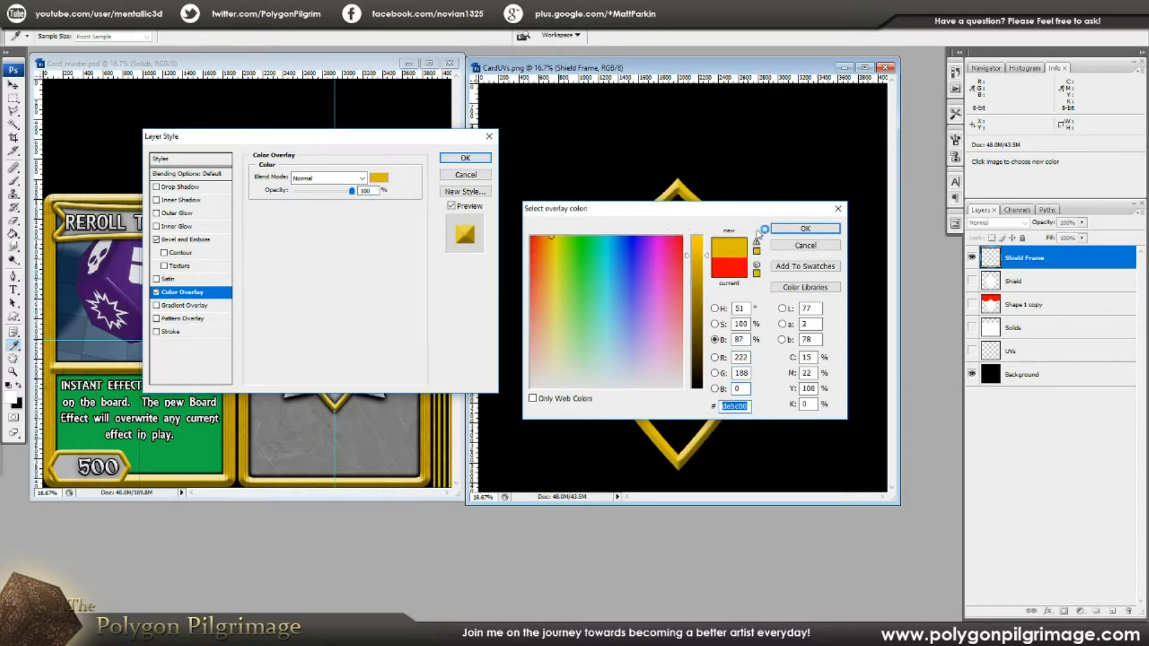
{"action": "left_click_drag", "start_coordinate": [751, 211], "coordinate": [731, 205]}
{"action": "left_click", "coordinate": [763, 223]}
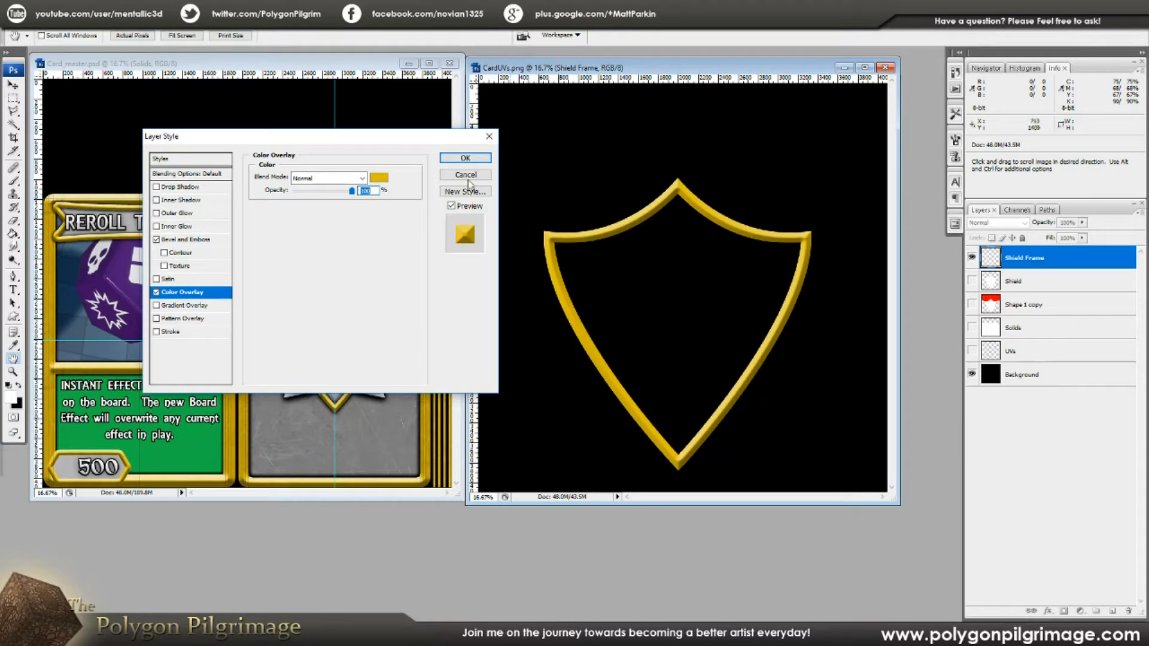
Enable Pattern Overlay on the shield frame and set the Color Overlay's blend mode to Overlay
{"action": "left_click_drag", "start_coordinate": [327, 136], "coordinate": [336, 115]}
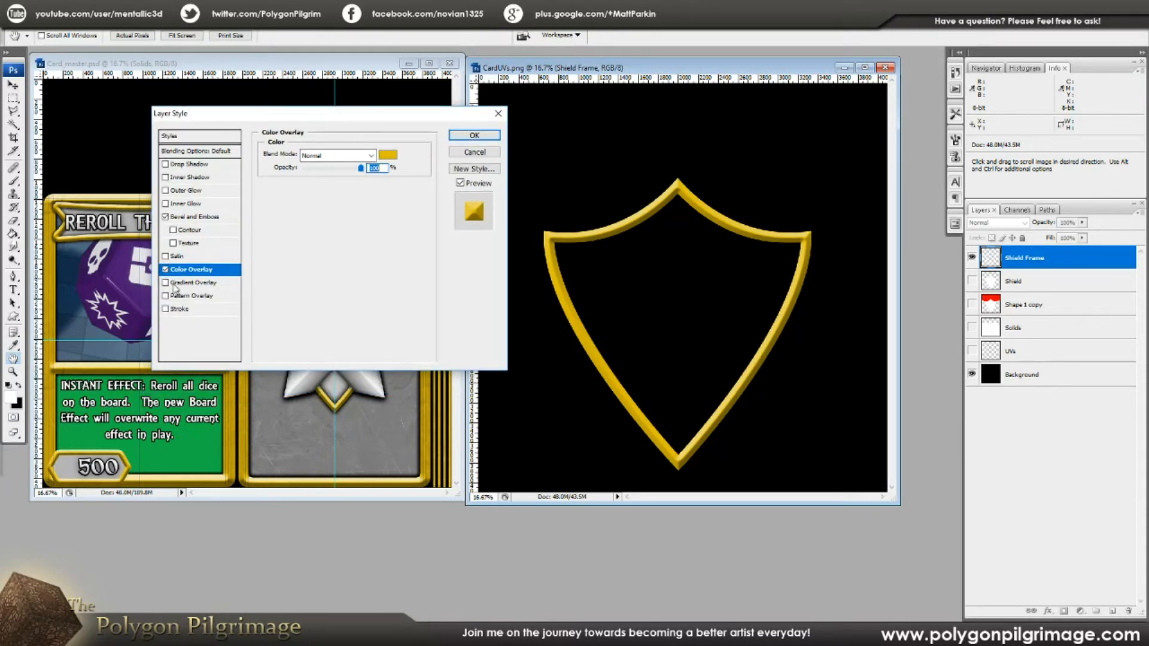
{"action": "left_click", "coordinate": [190, 296]}
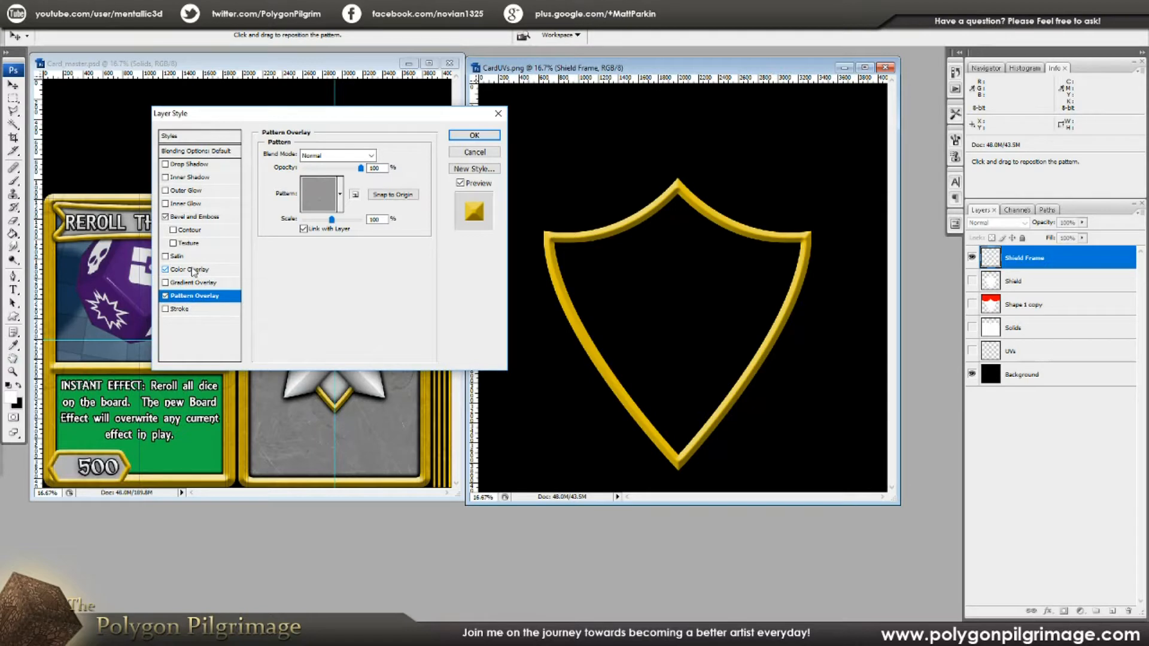
{"action": "left_click", "coordinate": [191, 270]}
{"action": "left_click", "coordinate": [338, 155]}
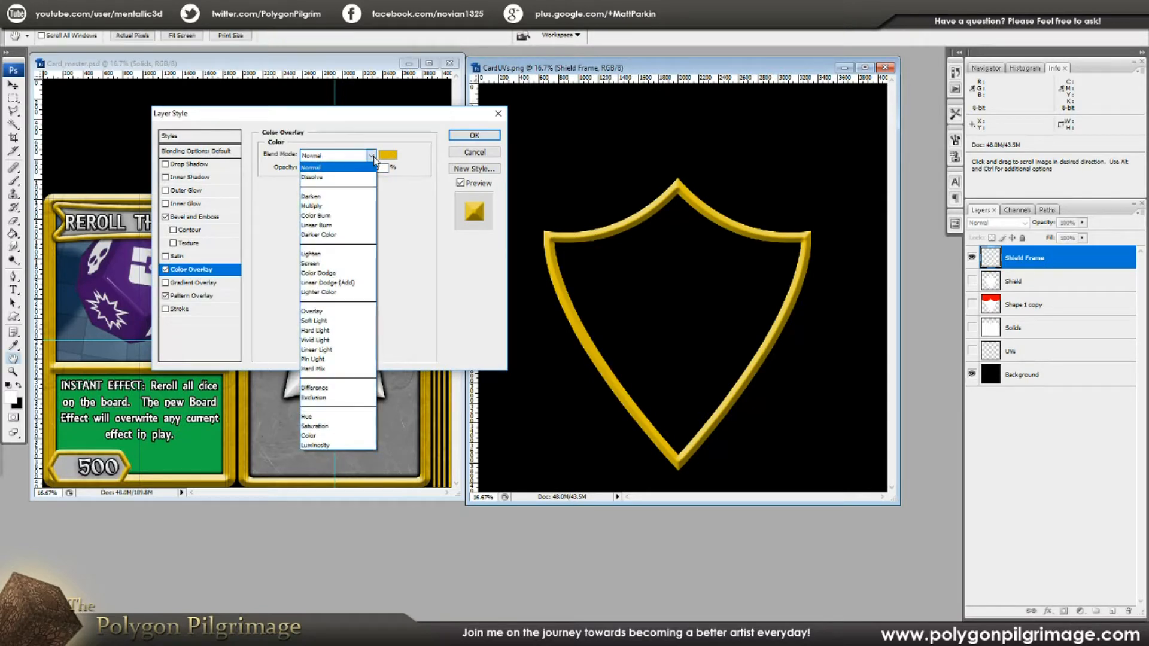
{"action": "left_click", "coordinate": [318, 312]}
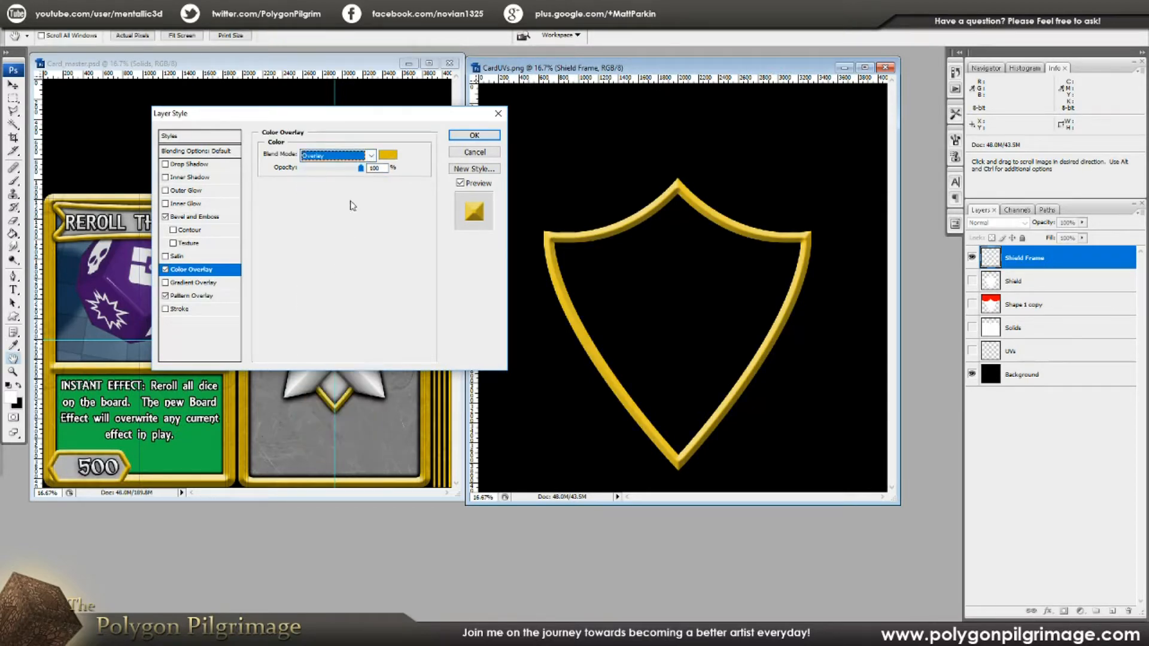
Try several different patterns from the pattern library for the shield frame's Pattern Overlay
{"action": "left_click", "coordinate": [192, 296]}
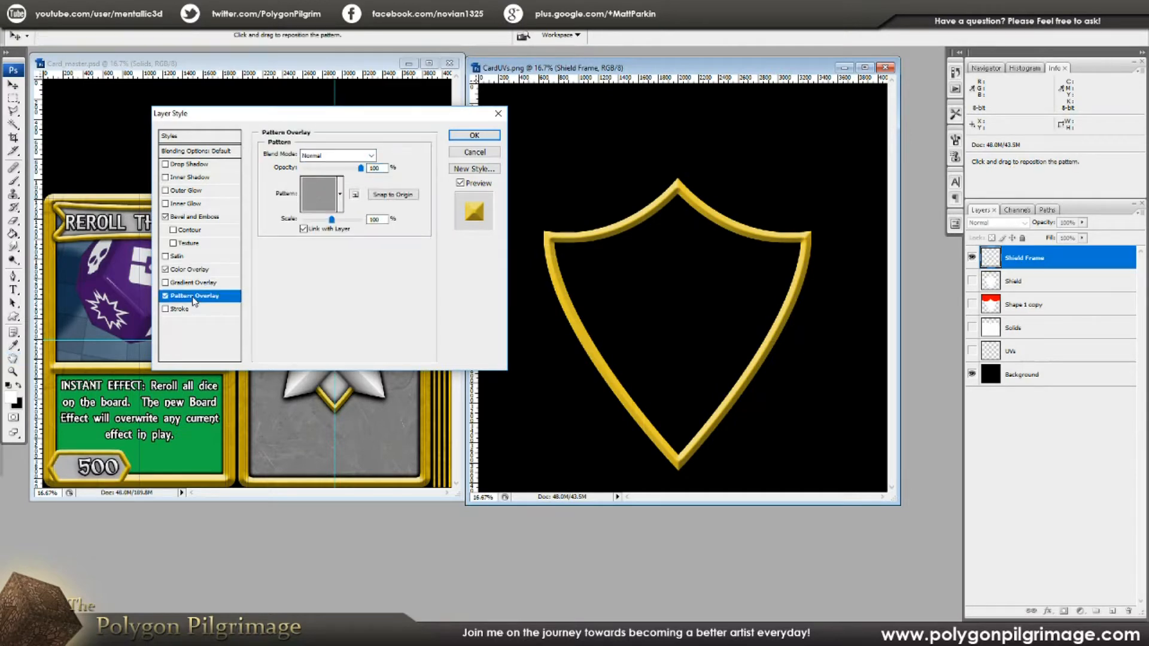
{"action": "left_click", "coordinate": [341, 198]}
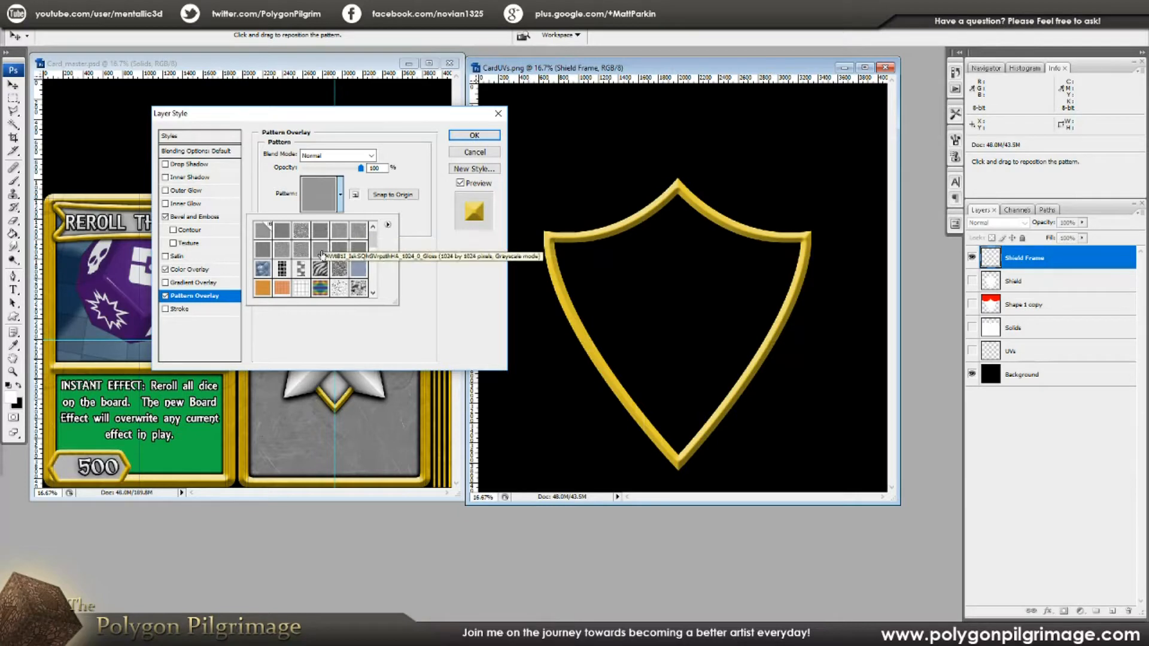
{"action": "mouse_move", "coordinate": [373, 240]}
{"action": "left_mouse_down"}
{"action": "mouse_move", "coordinate": [375, 260]}
{"action": "mouse_move", "coordinate": [379, 240]}
{"action": "left_mouse_up"}
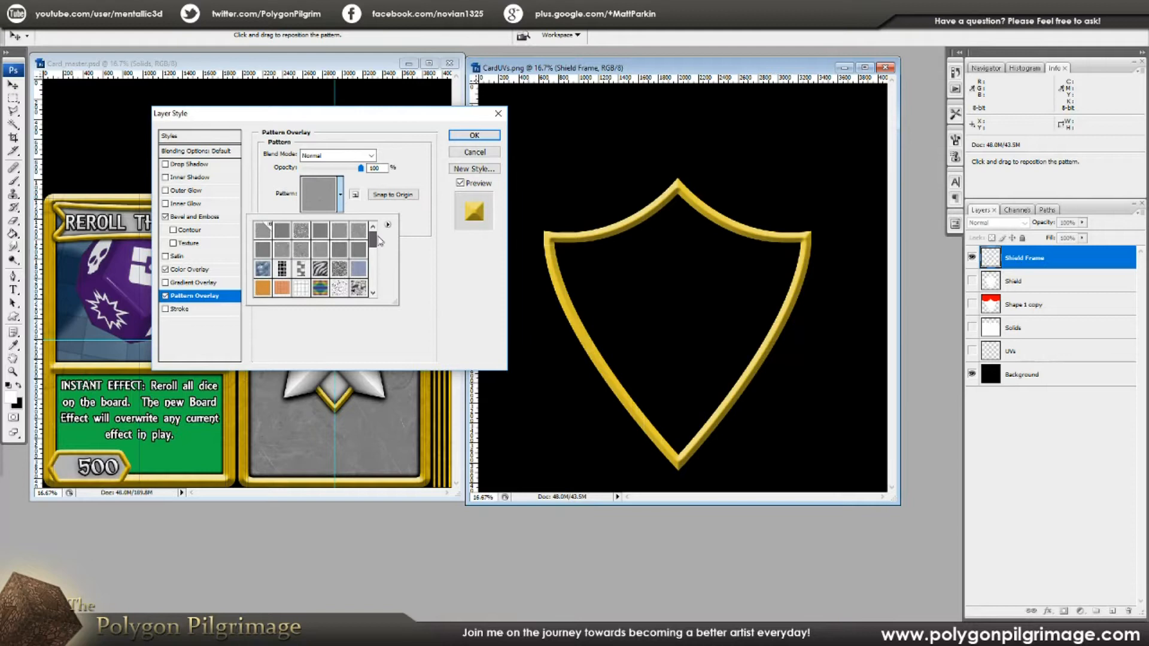
{"action": "left_click", "coordinate": [284, 234]}
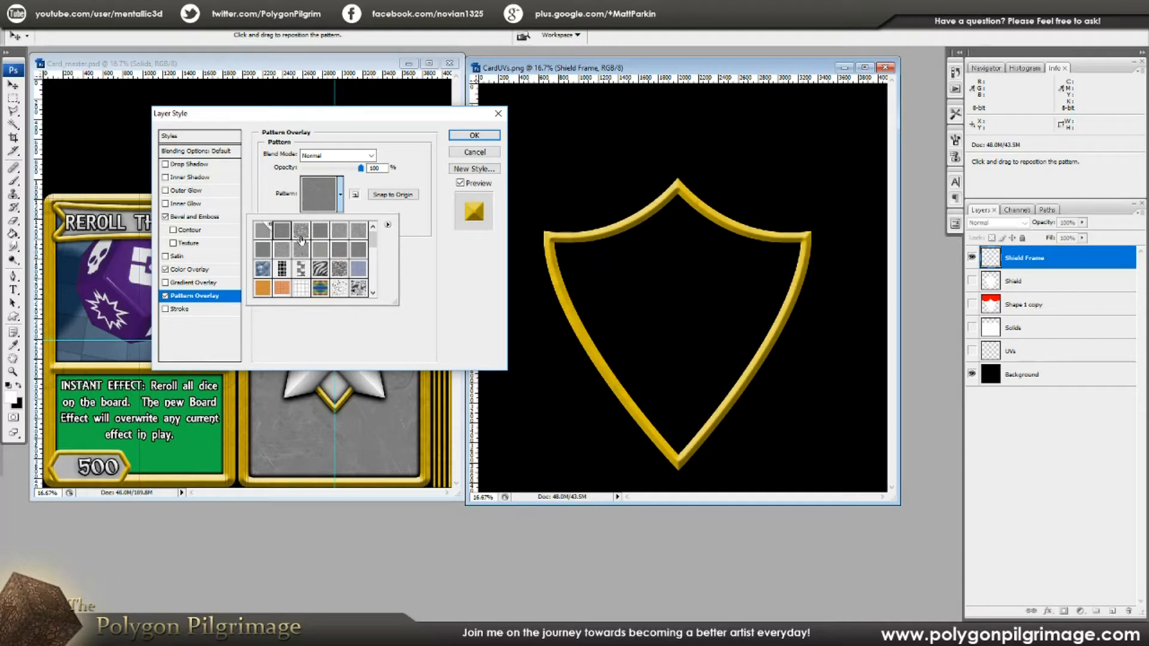
{"action": "left_click", "coordinate": [302, 237]}
{"action": "left_click", "coordinate": [320, 233]}
{"action": "left_click", "coordinate": [339, 236]}
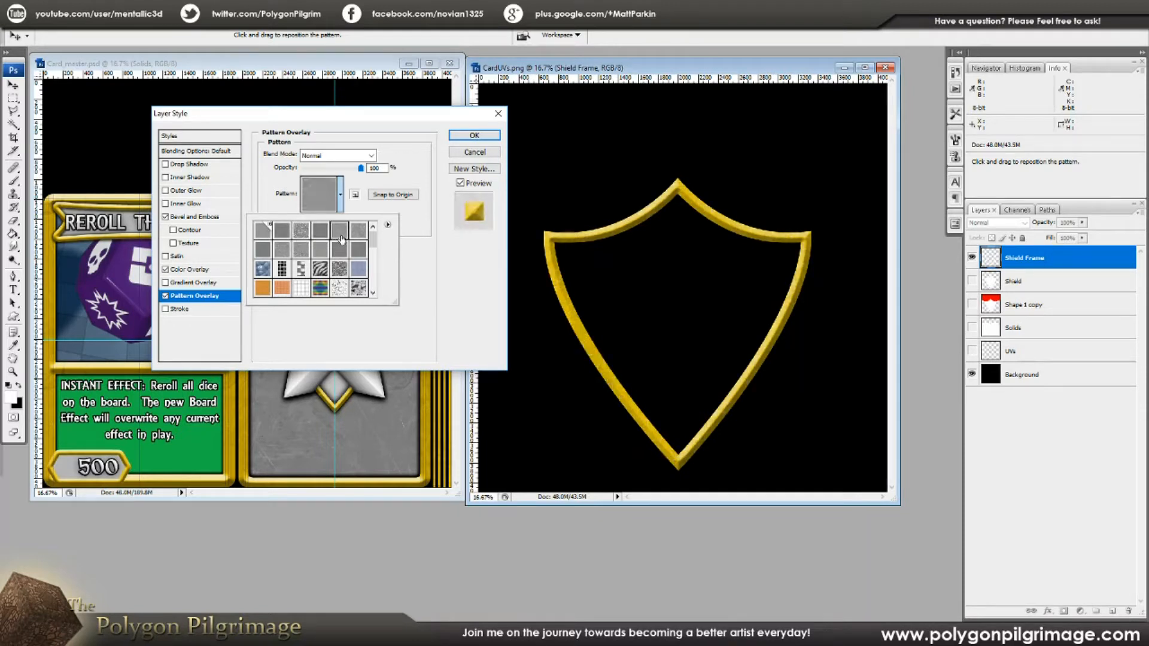
{"action": "left_click", "coordinate": [283, 233]}
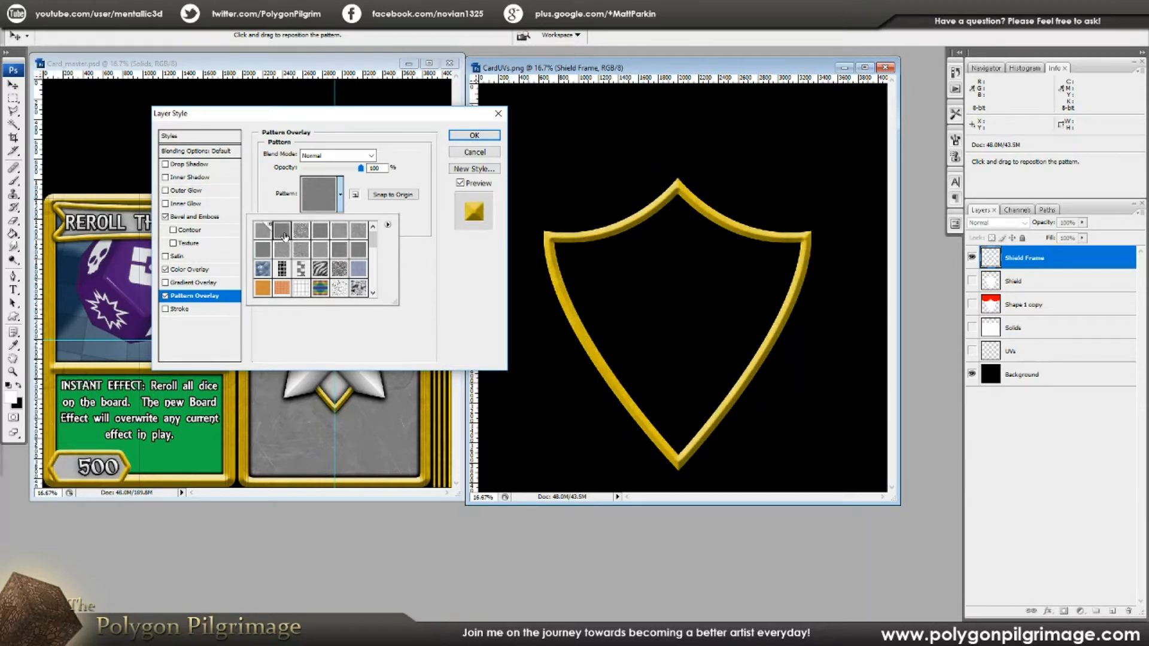
{"action": "left_click", "coordinate": [285, 246]}
{"action": "left_click", "coordinate": [284, 235]}
{"action": "left_click", "coordinate": [286, 252]}
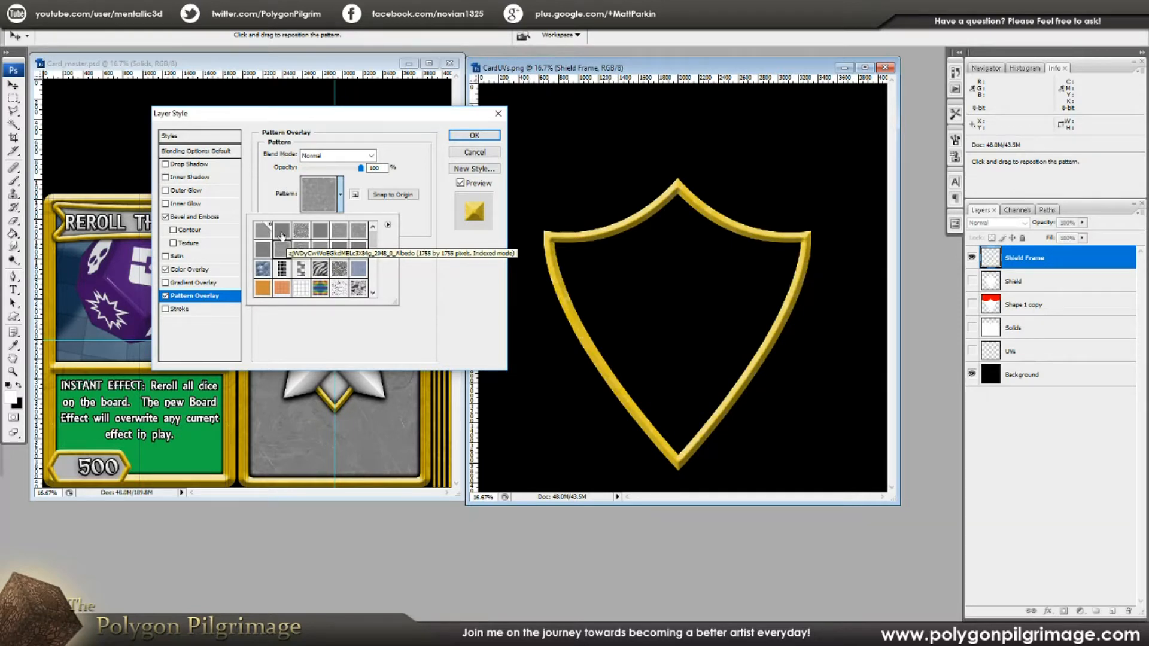
{"action": "left_click", "coordinate": [282, 235]}
{"action": "scroll", "coordinate": [299, 252], "scroll_direction": "down", "scroll_amount": 3}
{"action": "left_click", "coordinate": [339, 248]}
{"action": "left_click", "coordinate": [357, 268]}
{"action": "left_click_drag", "start_coordinate": [373, 256], "coordinate": [375, 232]}
Choose the second grey pattern in the library's first row for the Pattern Overlay and apply the layer style to the frame
{"action": "left_click", "coordinate": [282, 230]}
{"action": "left_click", "coordinate": [388, 224]}
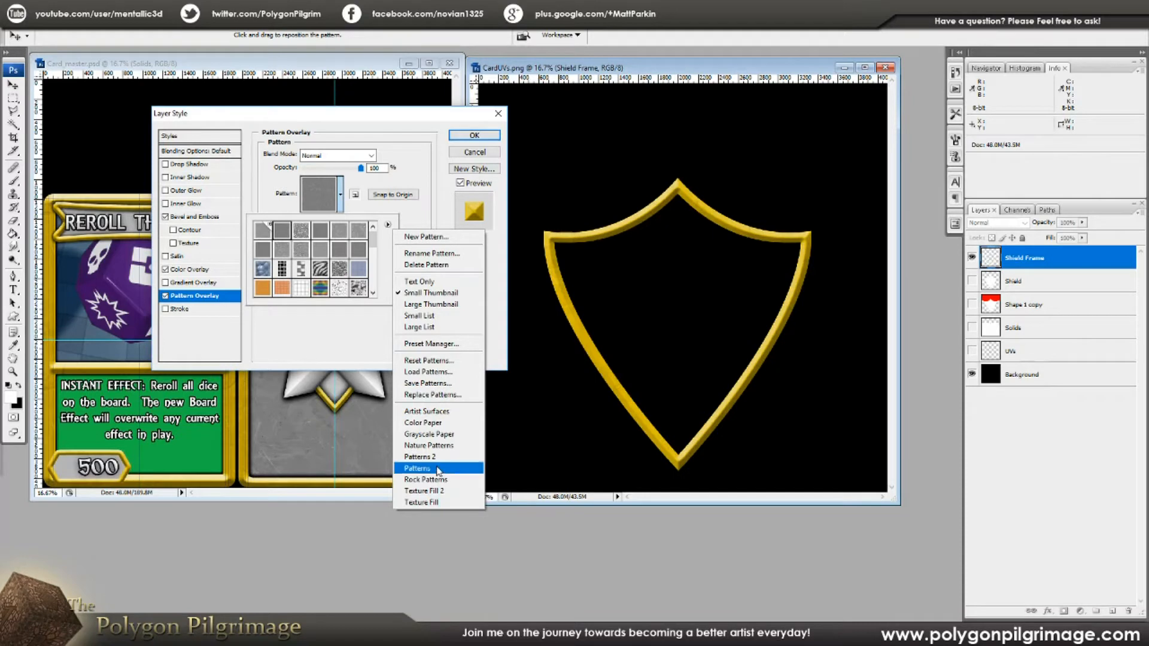
{"action": "left_click", "coordinate": [288, 256]}
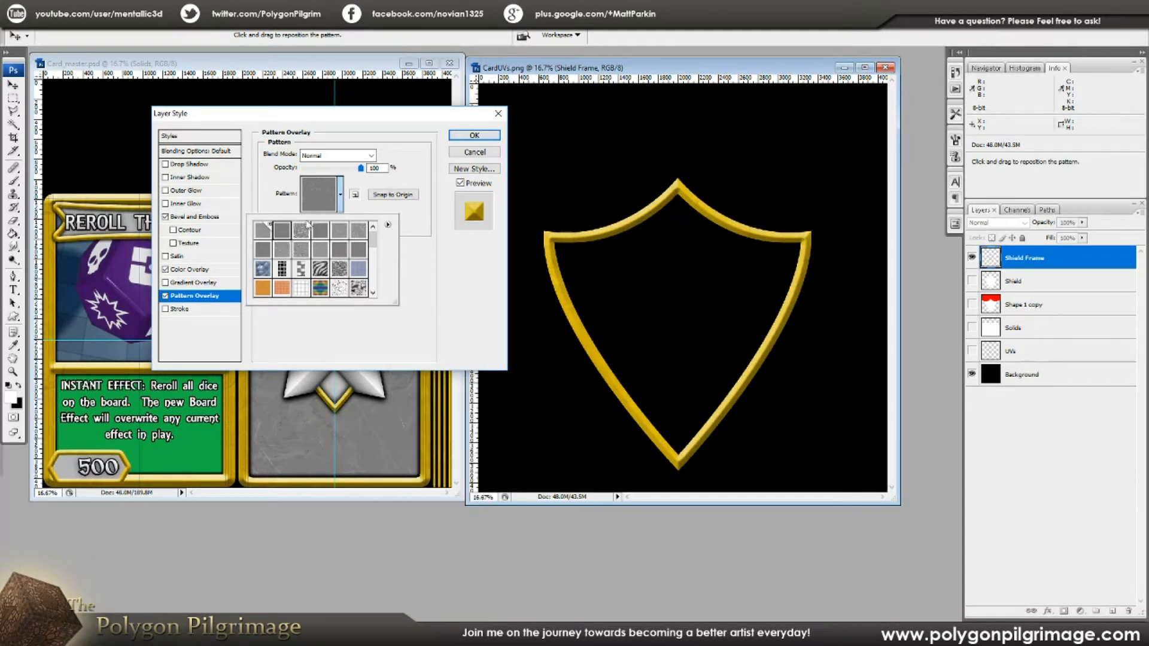
{"action": "double_click", "coordinate": [340, 228]}
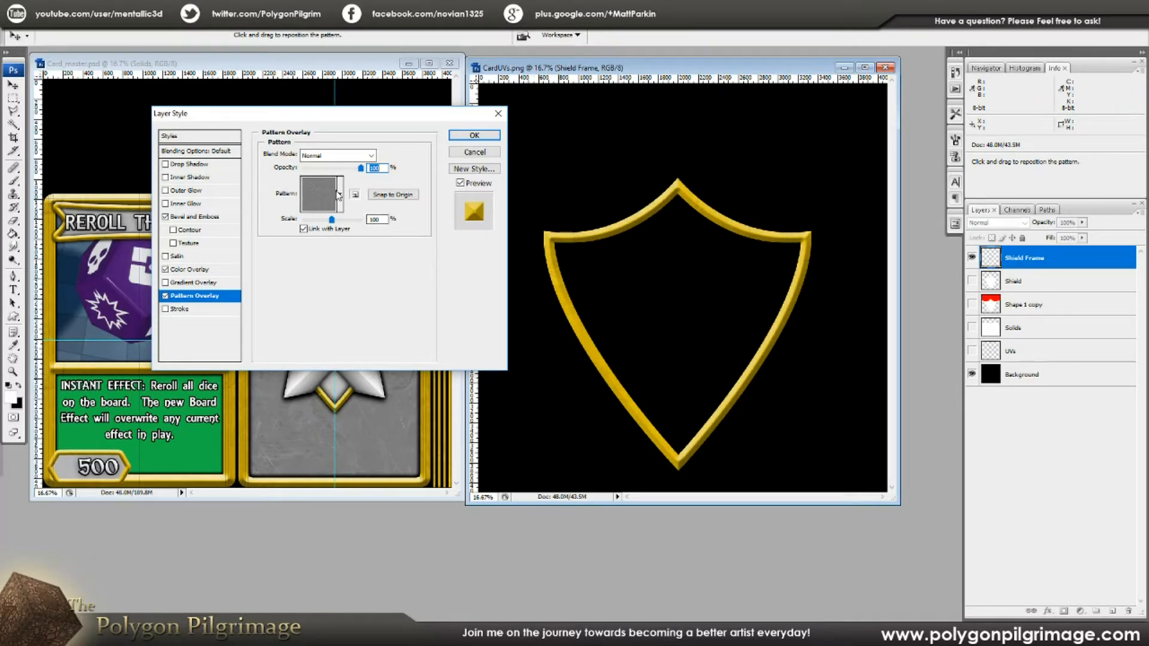
{"action": "left_click", "coordinate": [340, 194]}
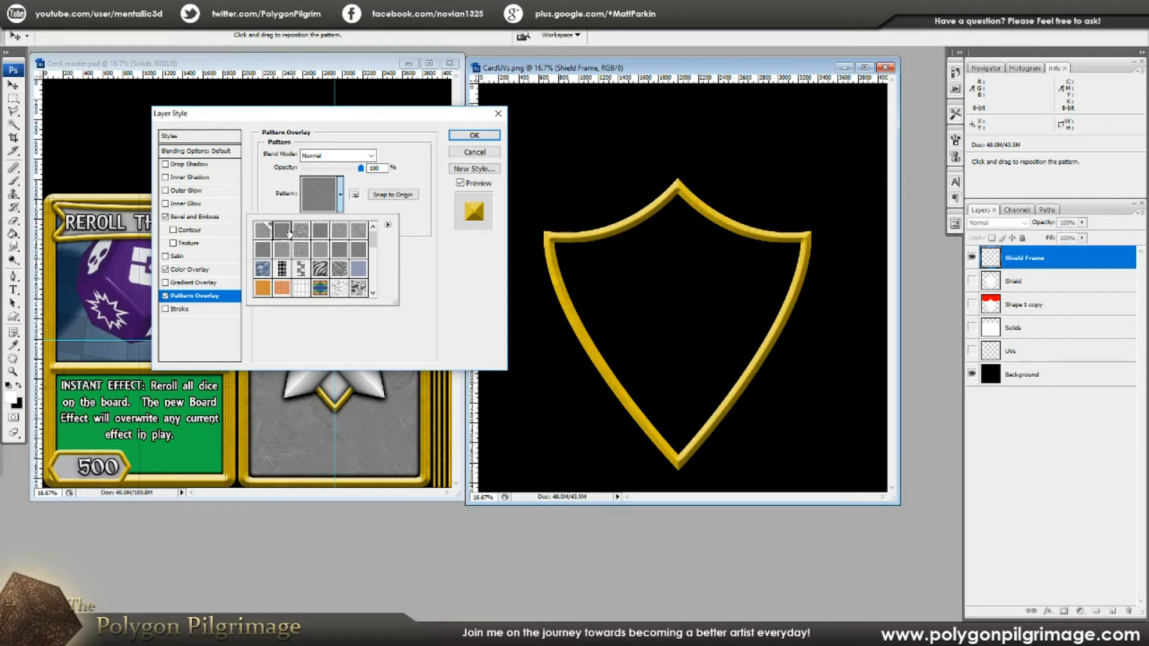
{"action": "left_click", "coordinate": [413, 113]}
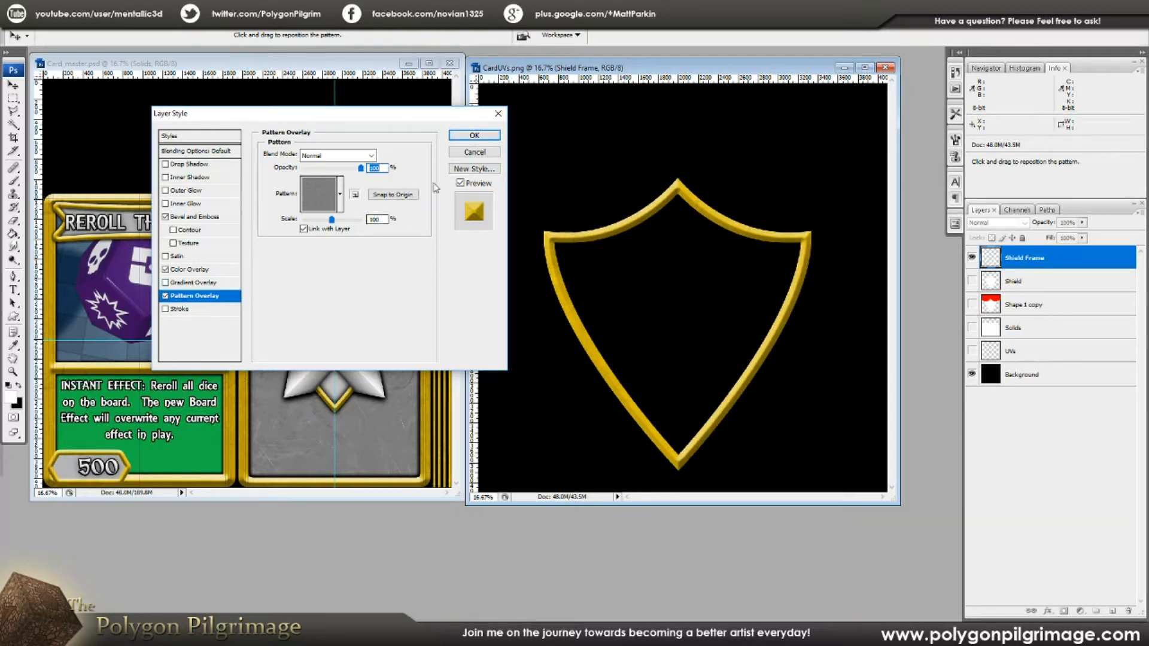
{"action": "left_click", "coordinate": [473, 136]}
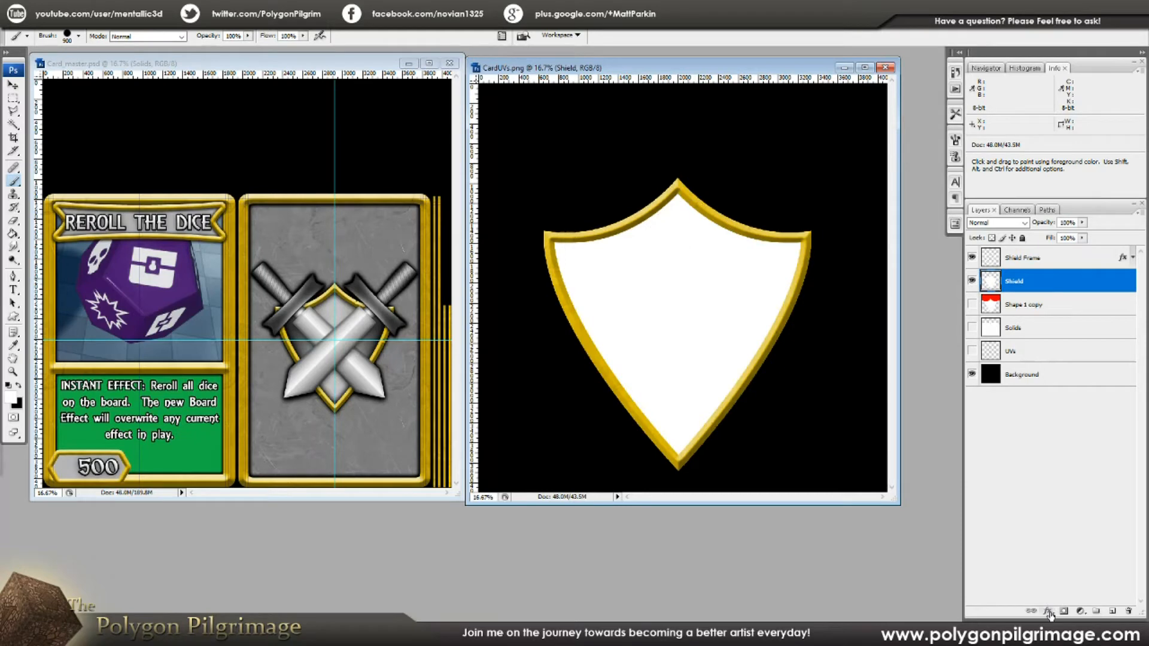
Add an Inner Glow to the Shield layer and set its blend mode to Multiply
{"action": "left_click", "coordinate": [1049, 614]}
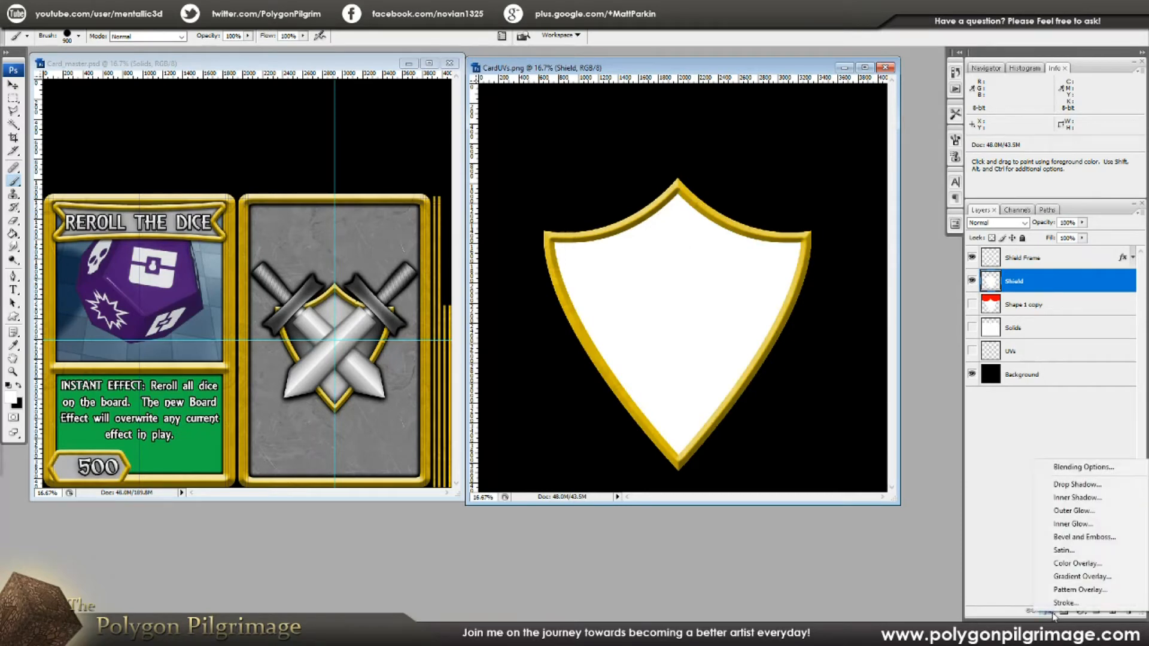
{"action": "left_click", "coordinate": [1069, 464]}
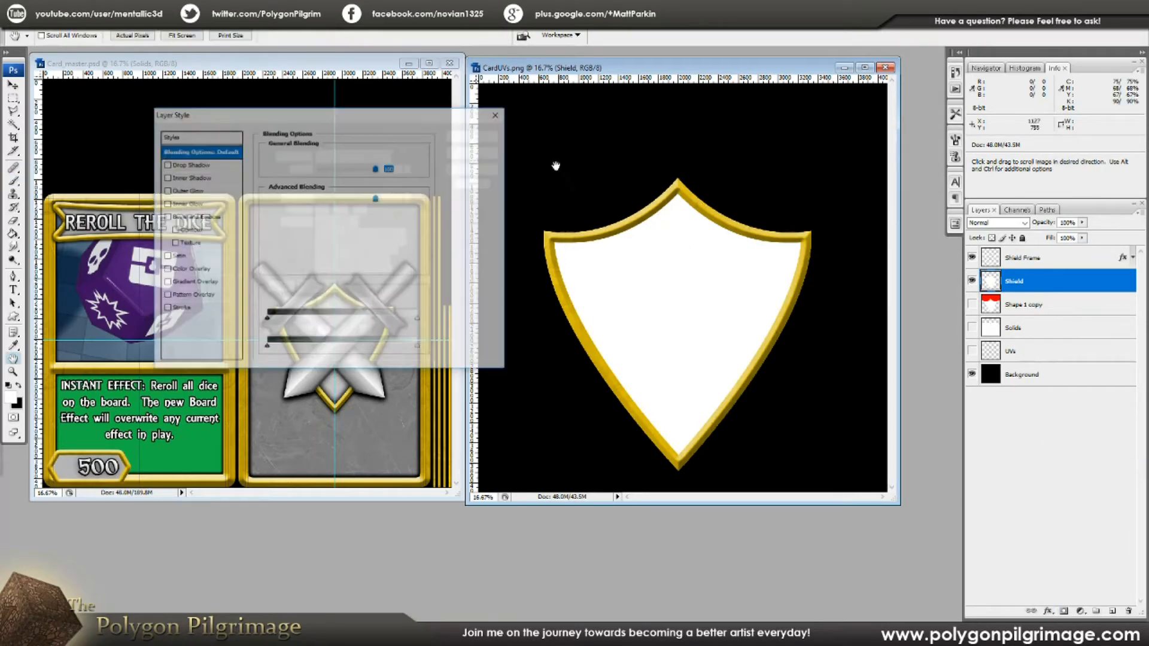
{"action": "left_click_drag", "start_coordinate": [416, 114], "coordinate": [427, 110]}
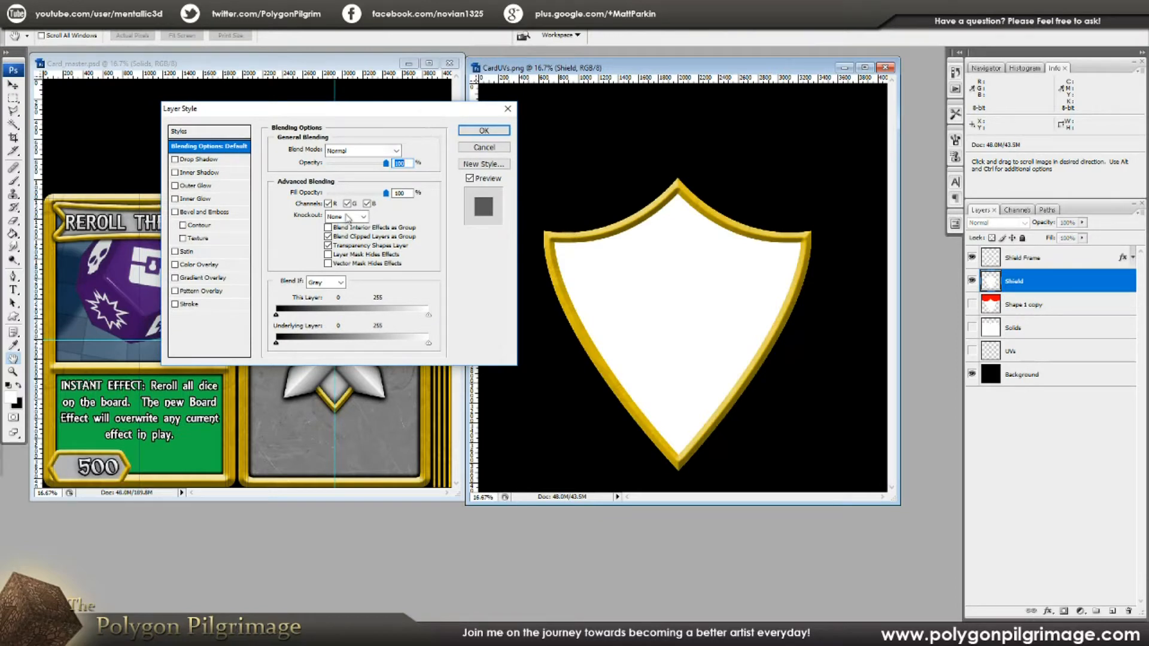
{"action": "left_click", "coordinate": [195, 199]}
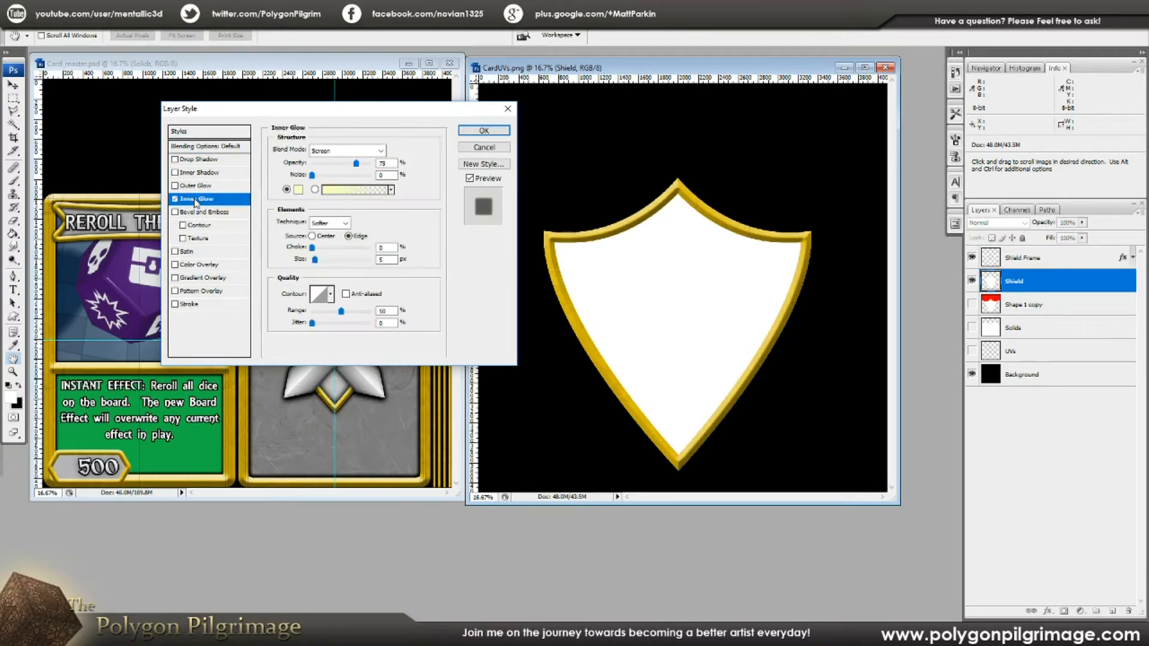
{"action": "left_click", "coordinate": [380, 151]}
{"action": "left_click", "coordinate": [353, 192]}
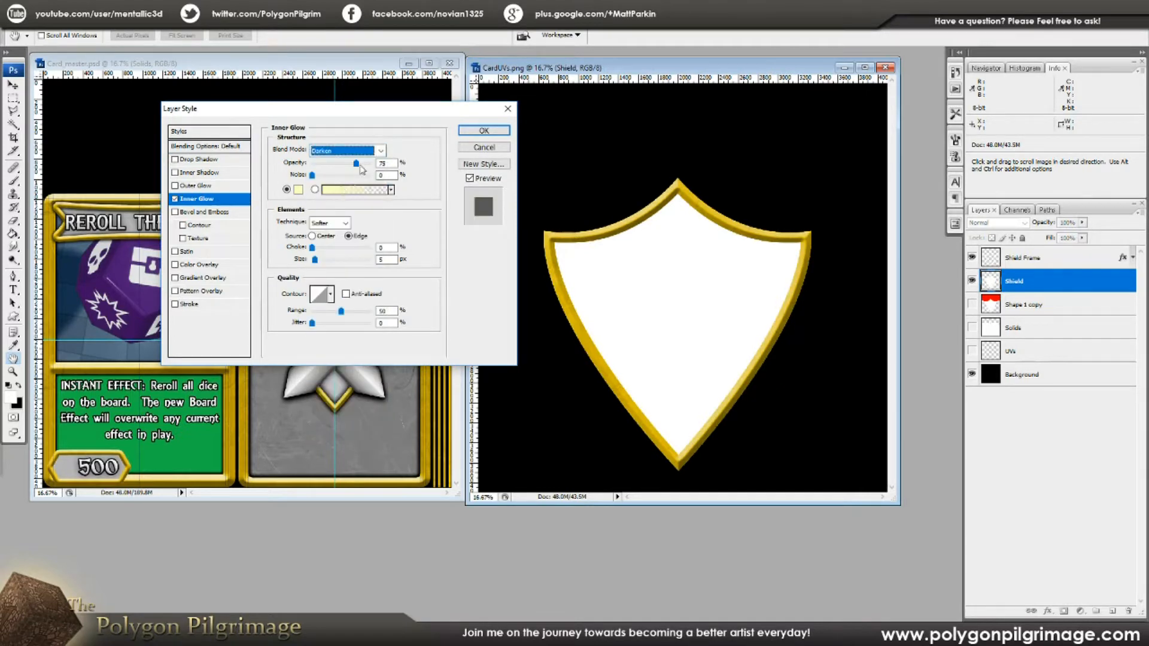
{"action": "left_click", "coordinate": [359, 151]}
{"action": "left_click", "coordinate": [335, 202]}
Set the Inner Glow colour to black
{"action": "left_click", "coordinate": [298, 190]}
{"action": "left_click_drag", "start_coordinate": [676, 285], "coordinate": [676, 386]}
{"action": "left_click_drag", "start_coordinate": [575, 354], "coordinate": [484, 412]}
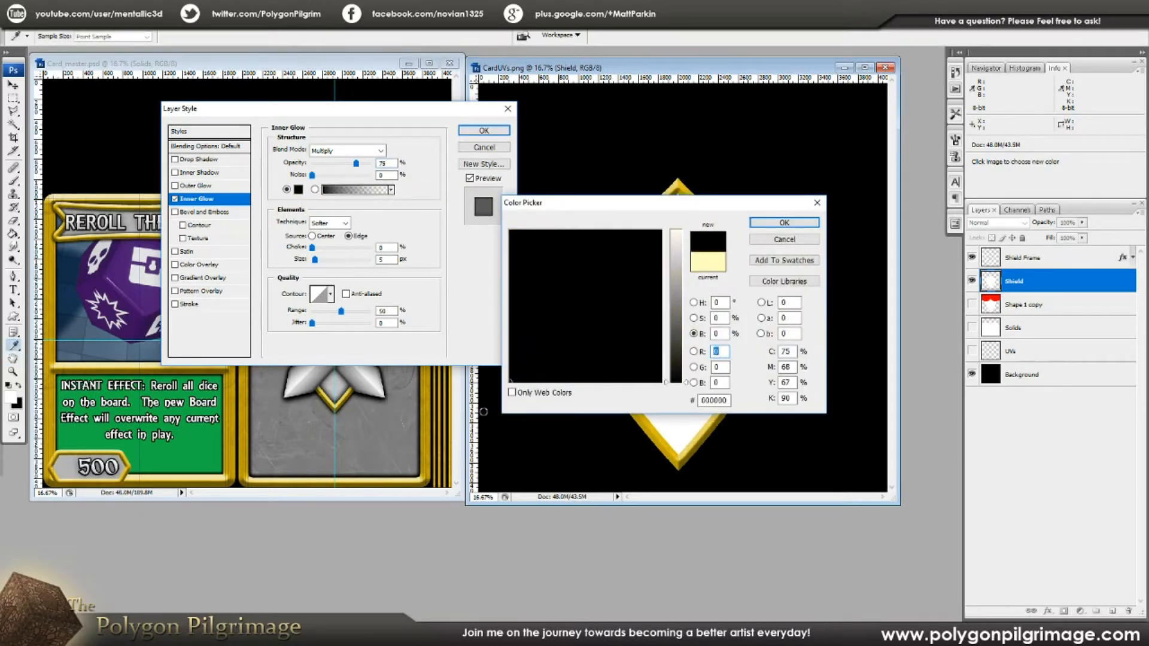
{"action": "left_click", "coordinate": [769, 224]}
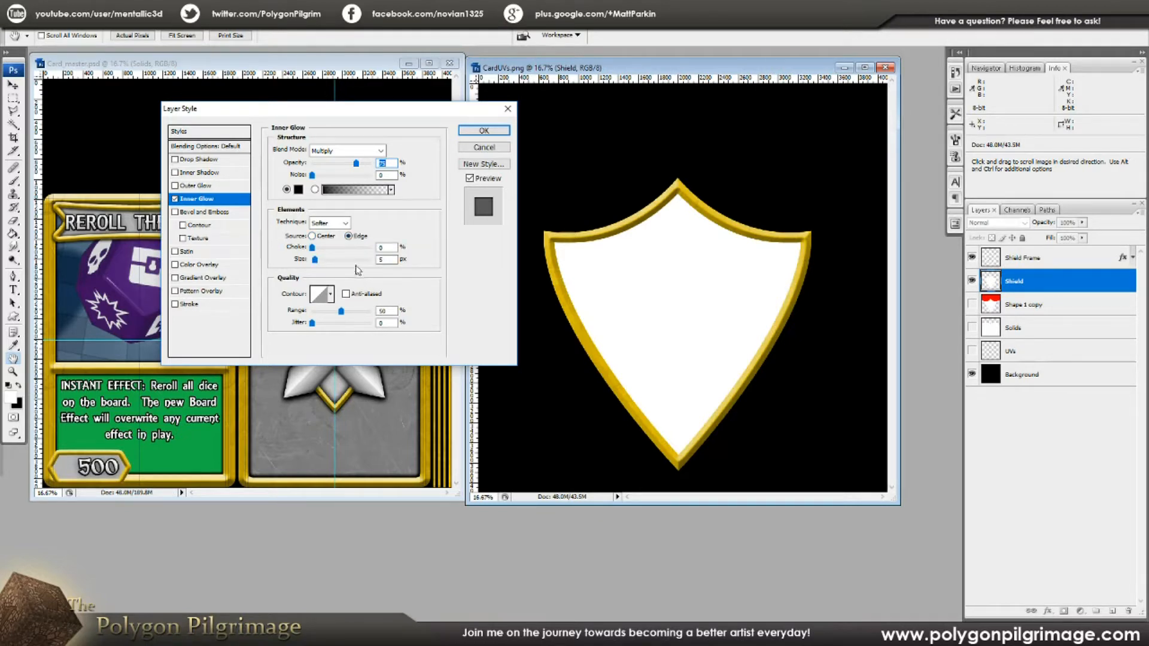
Set the Inner Glow's choke to 45% and its size to 250 px
{"action": "left_click_drag", "start_coordinate": [386, 248], "coordinate": [358, 250]}
{"action": "type", "text": "45"}
{"action": "key", "text": "Tab"}
{"action": "type", "text": "250"}
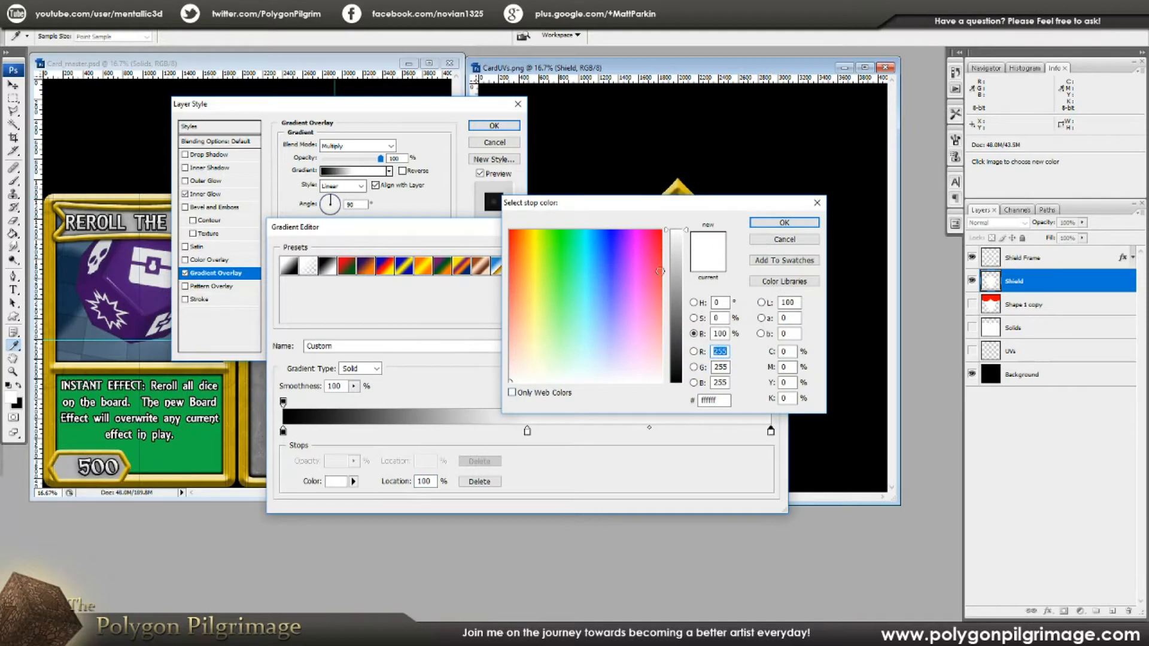
Make the gradient's end stop at location 100% black and accept the edited gradient for the Gradient Overlay
{"action": "left_click_drag", "start_coordinate": [680, 265], "coordinate": [680, 406]}
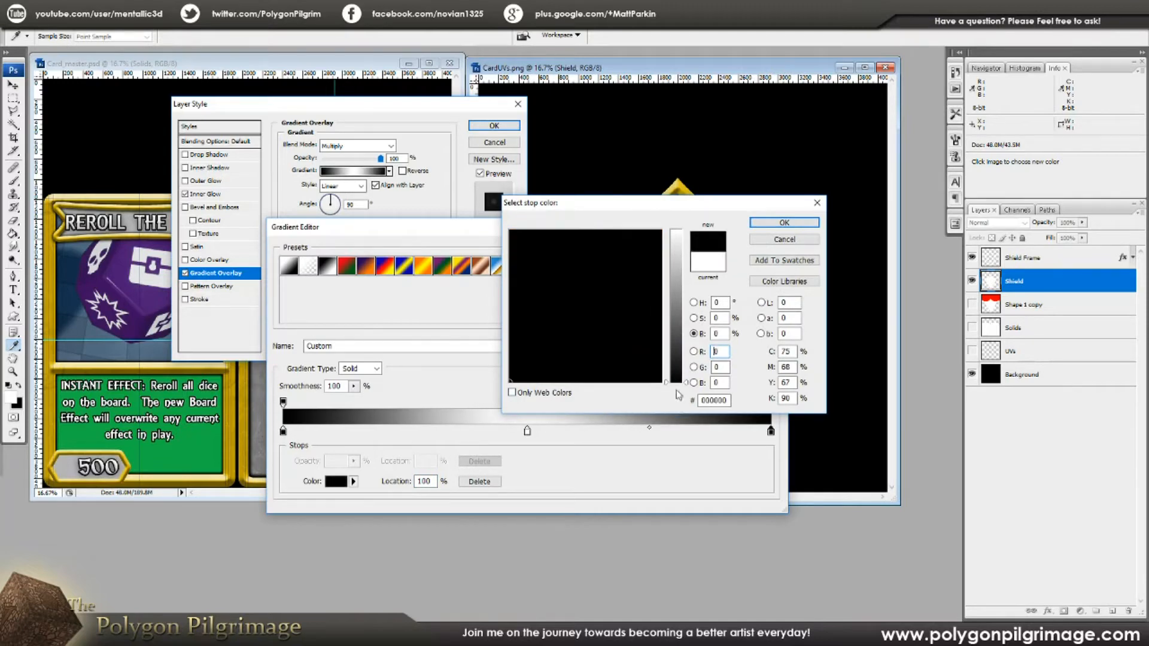
{"action": "left_click", "coordinate": [785, 223]}
{"action": "left_click_drag", "start_coordinate": [695, 222], "coordinate": [520, 132]}
{"action": "left_click", "coordinate": [585, 160]}
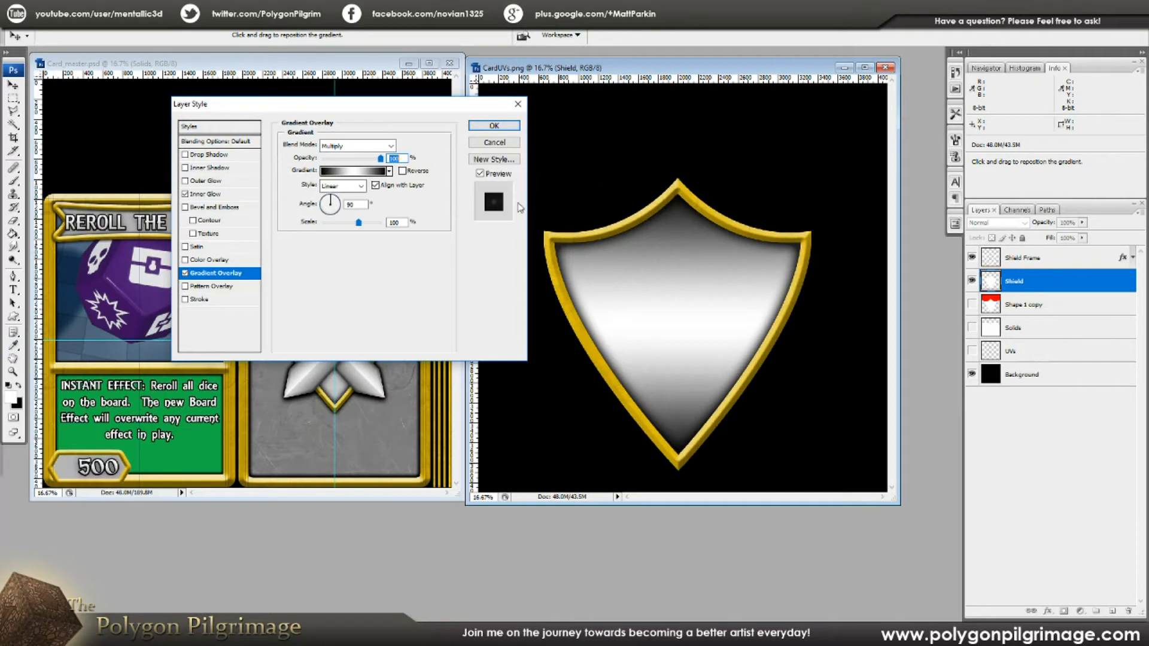
Set the Gradient Overlay angle to 180° and apply the layer style to the shield
{"action": "double_click", "coordinate": [351, 206]}
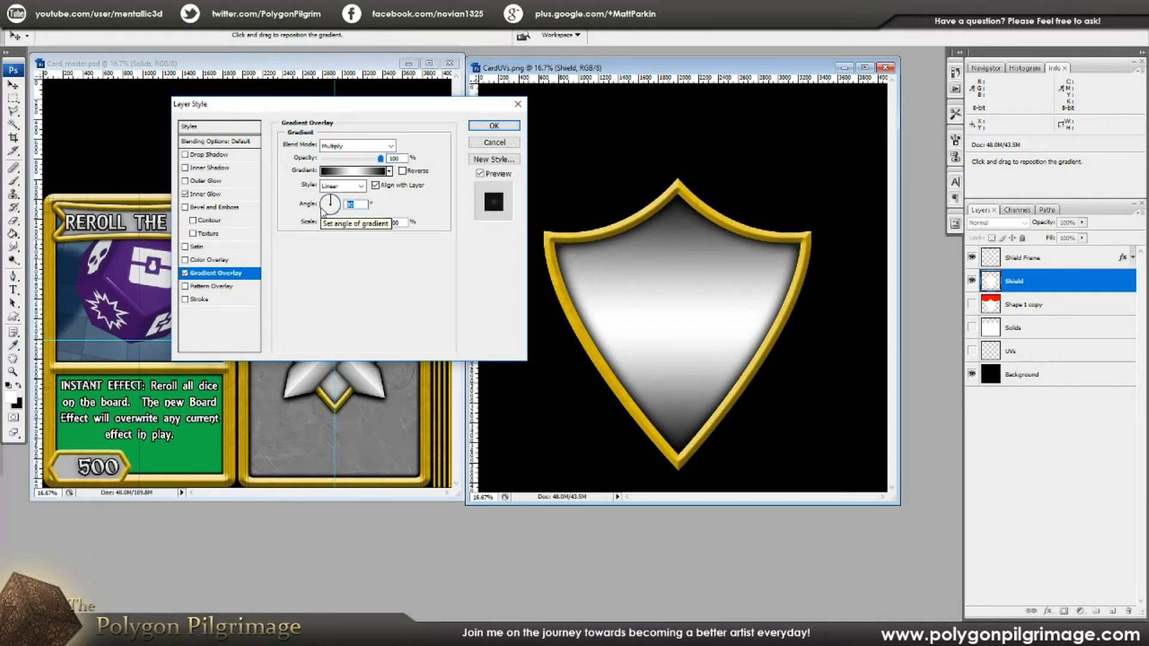
{"action": "type", "text": "180"}
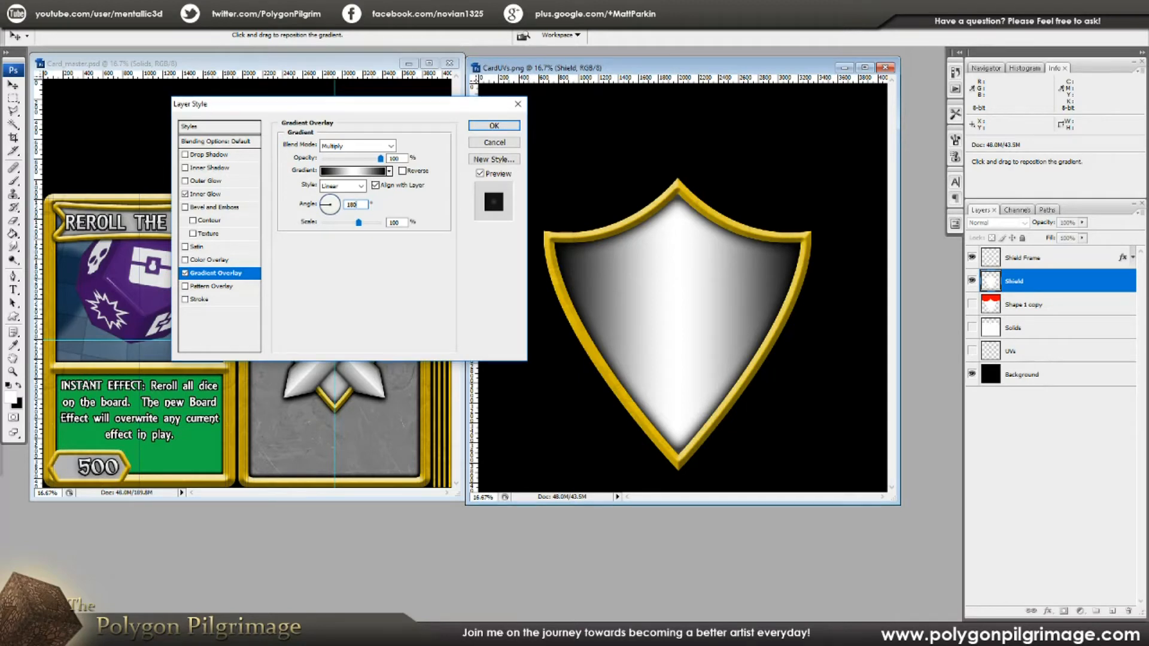
{"action": "left_click", "coordinate": [482, 127]}
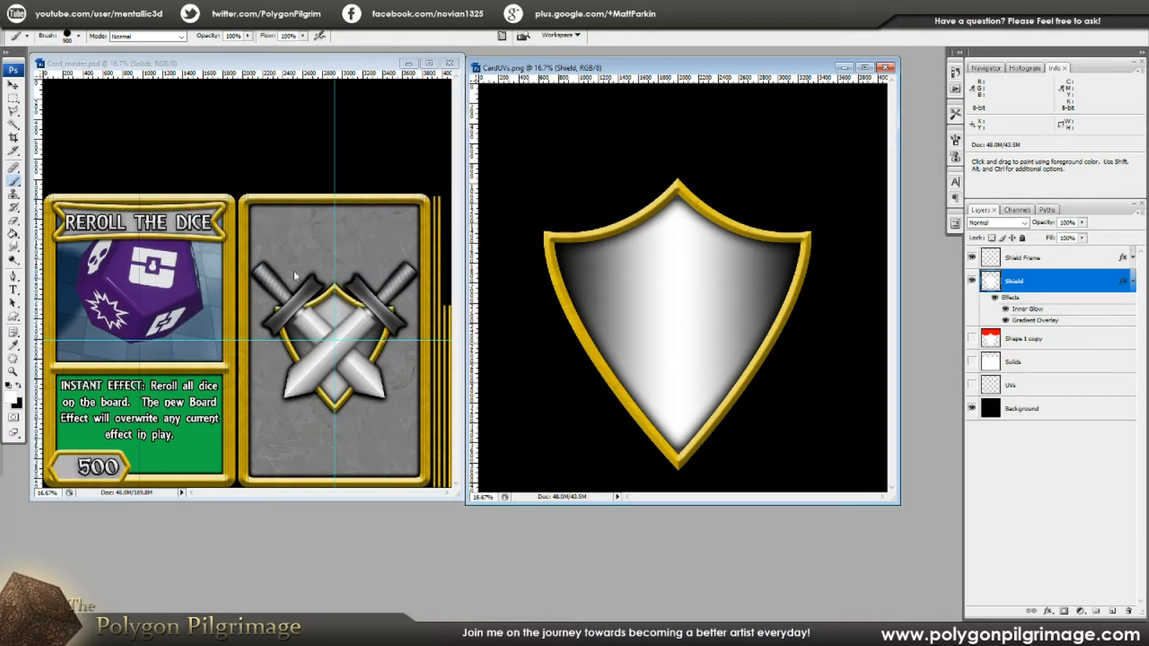
Collapse the Shield layer's effects list and select the Shield Frame layer
{"action": "left_click", "coordinate": [1133, 281]}
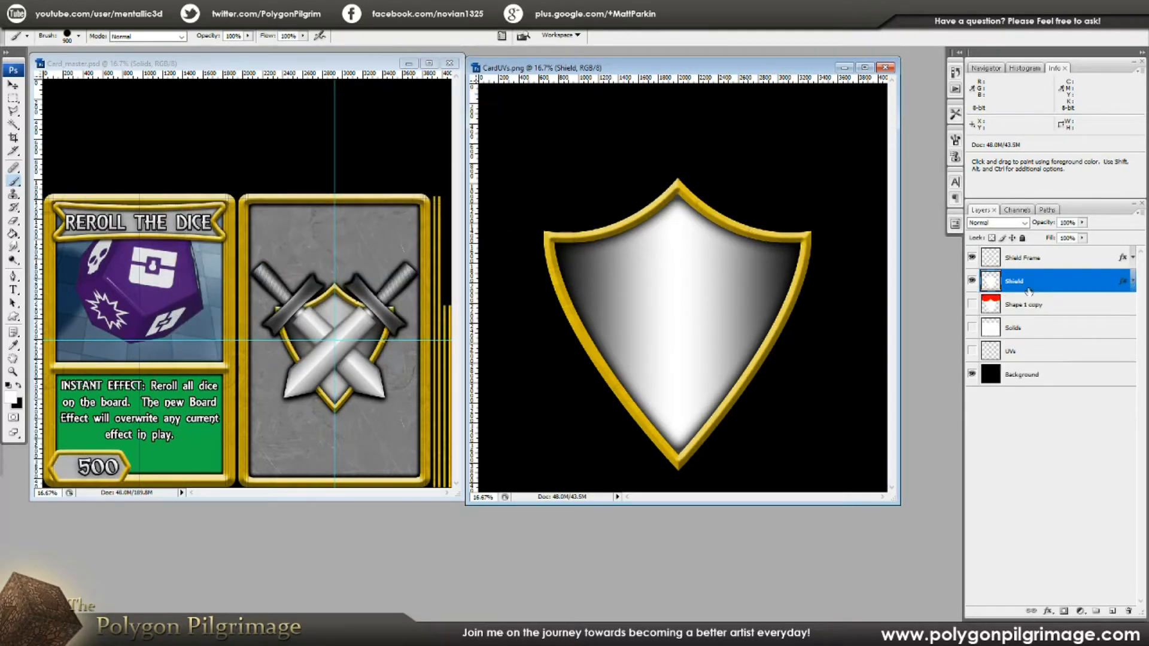
{"action": "left_click", "coordinate": [1080, 310]}
{"action": "left_click", "coordinate": [1070, 284]}
{"action": "left_click", "coordinate": [1060, 257]}
{"action": "left_click", "coordinate": [1059, 278]}
{"action": "left_click", "coordinate": [1057, 265]}
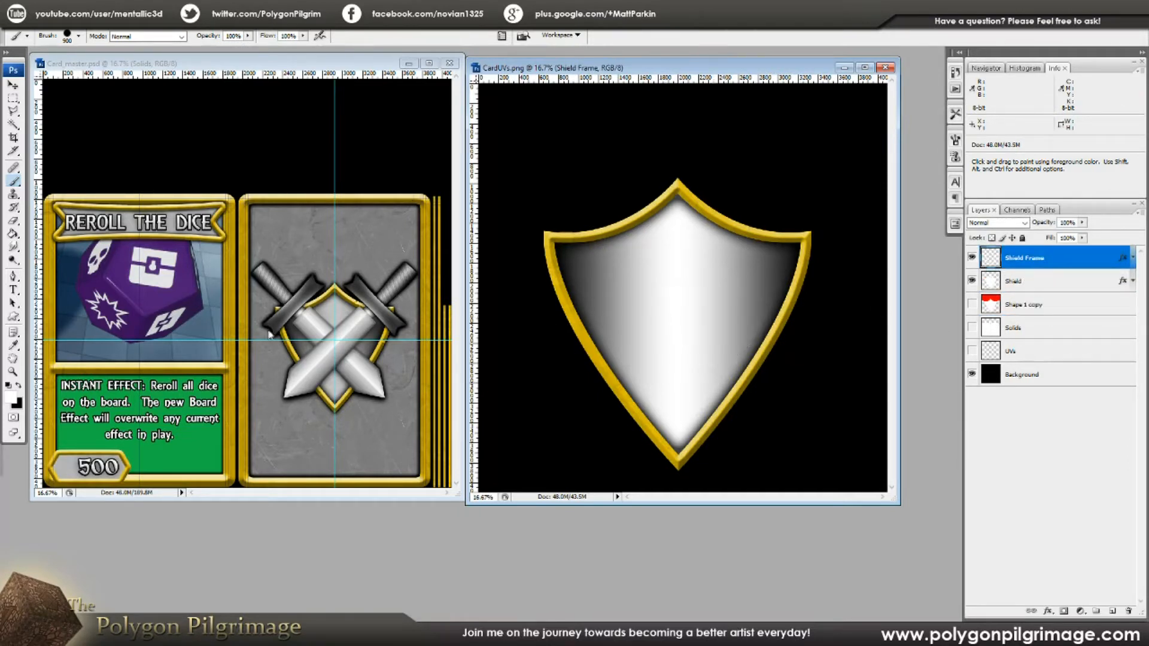
Open DiceIconBuild from the BattleBoardMeshes folder and place its window clear of the shield's centre
{"action": "key", "text": "ctrl+o"}
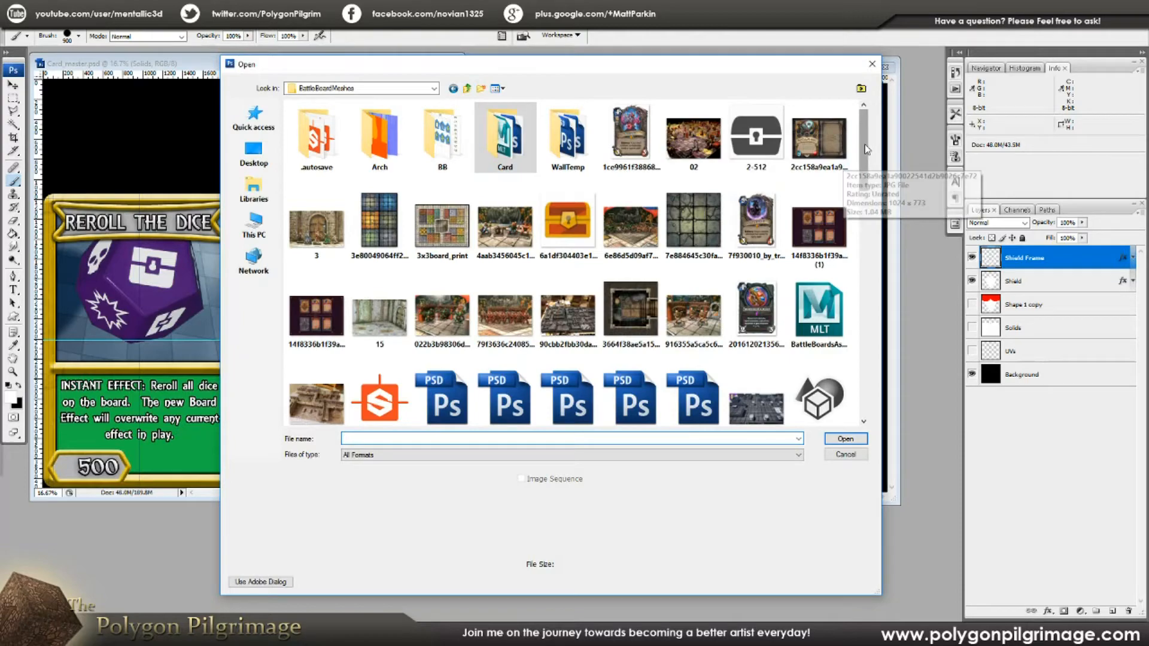
{"action": "scroll", "coordinate": [861, 184], "scroll_direction": "down", "scroll_amount": 3}
{"action": "left_click_drag", "start_coordinate": [862, 189], "coordinate": [857, 237]}
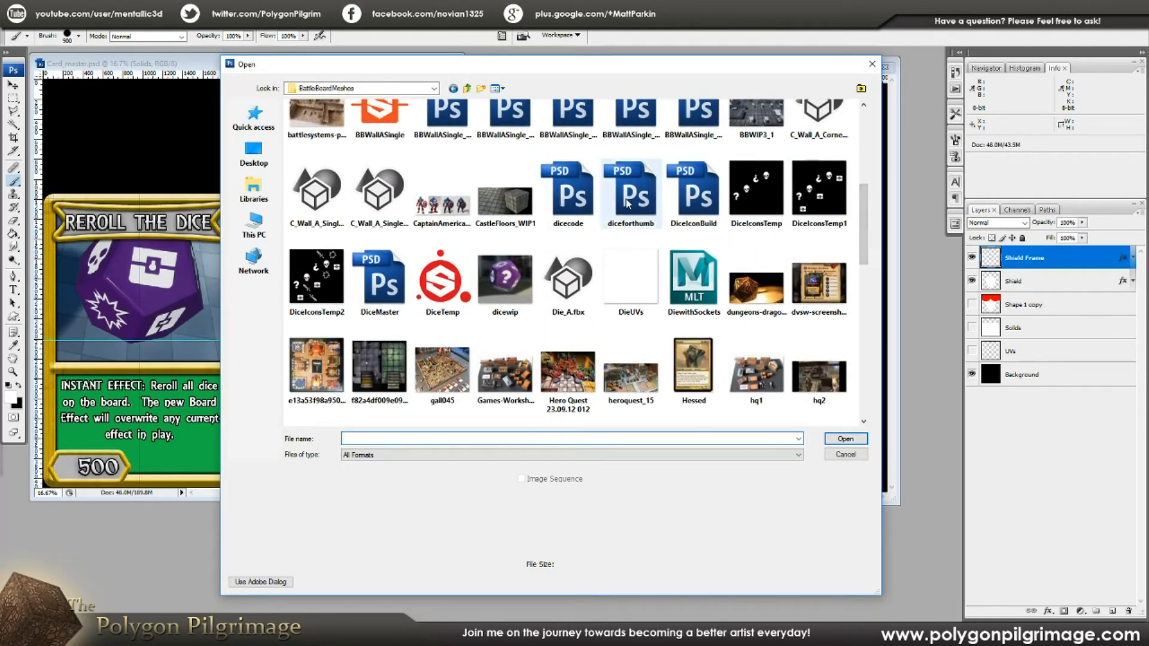
{"action": "left_click", "coordinate": [641, 208]}
{"action": "left_click", "coordinate": [682, 209]}
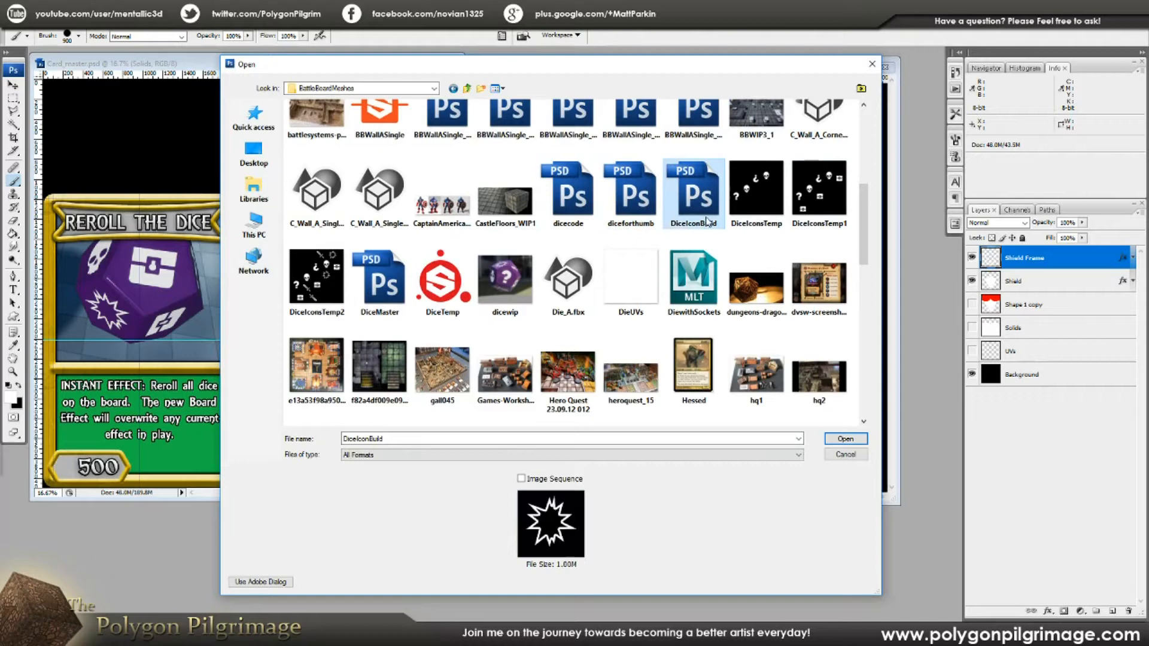
{"action": "left_click", "coordinate": [846, 439]}
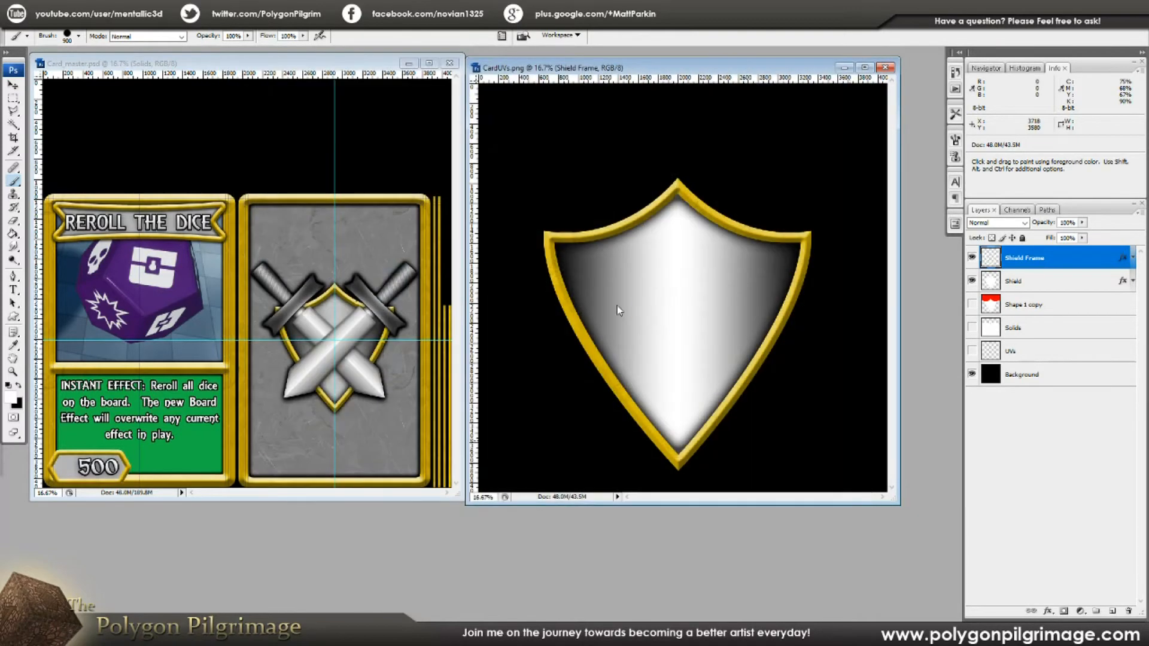
{"action": "left_click_drag", "start_coordinate": [150, 78], "coordinate": [339, 130]}
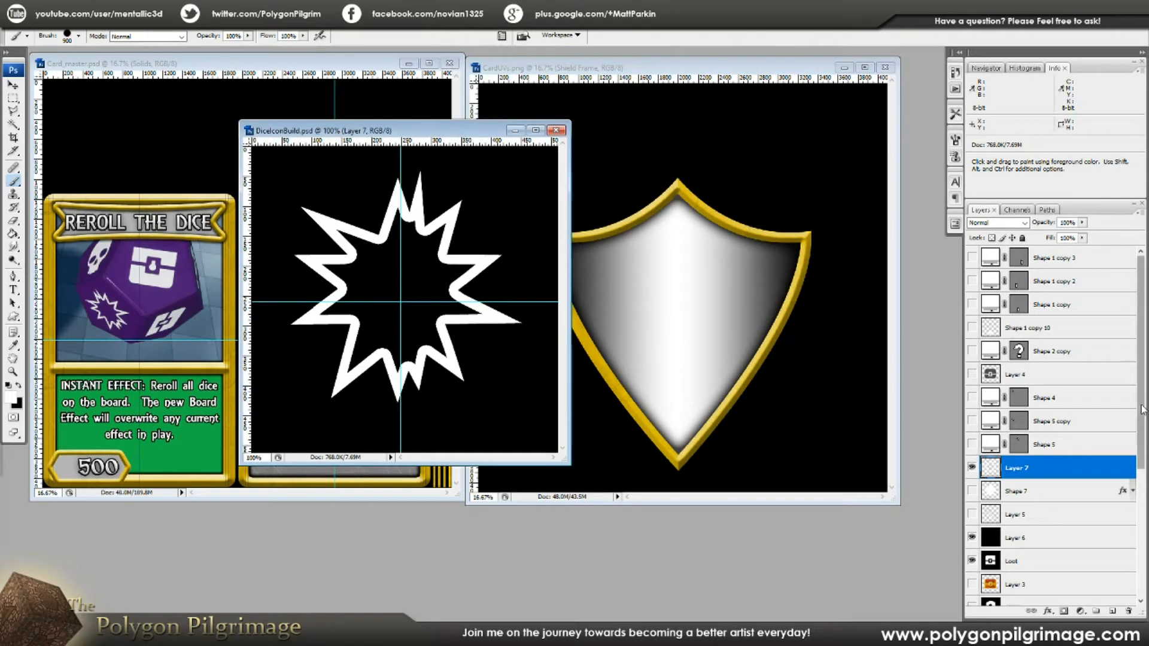
Show the sword on Layer 5, hide the starburst on Layer 7, and select Layer 5
{"action": "scroll", "coordinate": [1140, 409], "scroll_direction": "down", "scroll_amount": 1}
{"action": "left_click", "coordinate": [972, 483]}
{"action": "left_click", "coordinate": [972, 438]}
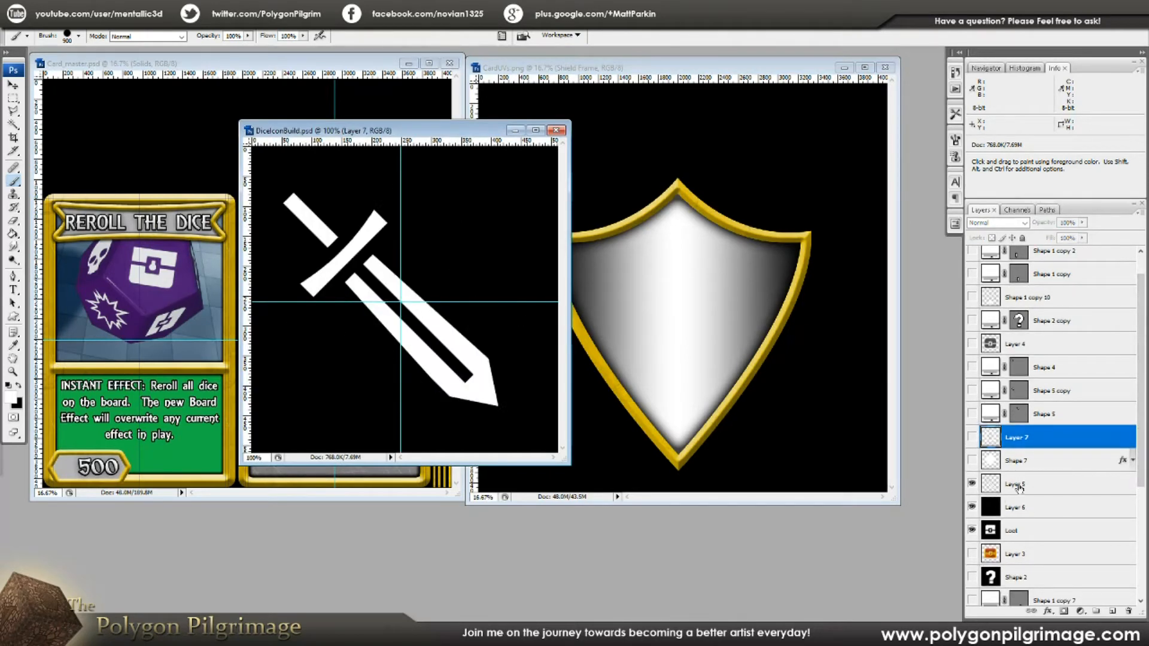
{"action": "left_click", "coordinate": [1036, 487]}
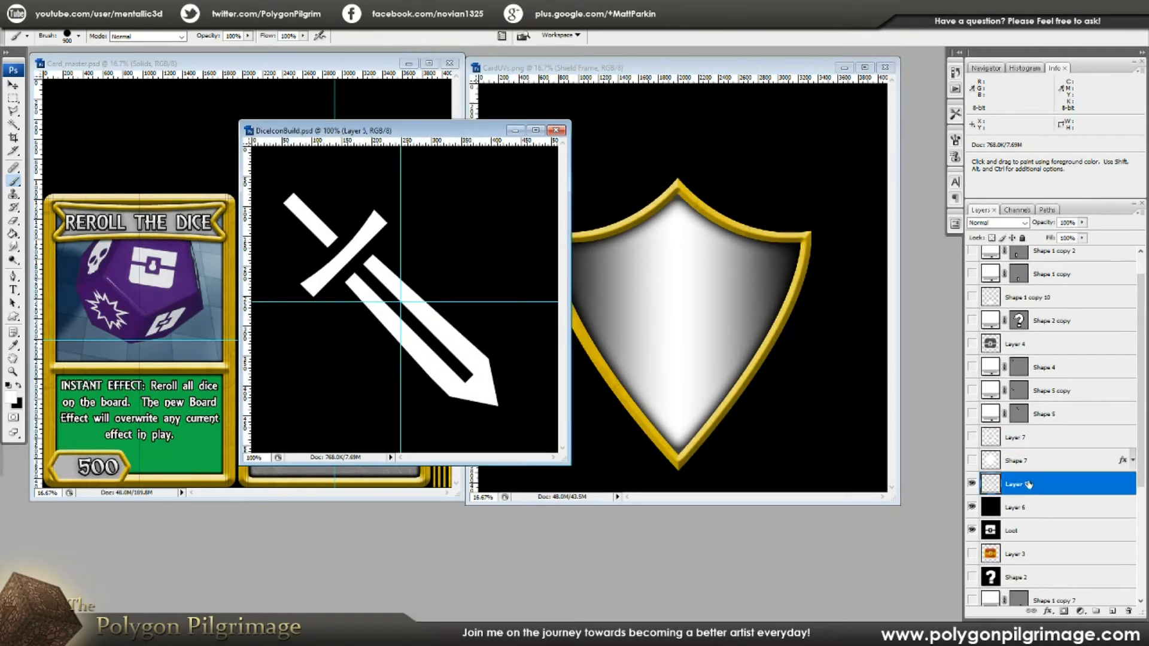
Copy the entire sword layer and close DiceIconBuild, saving its changes
{"action": "key", "text": "ctrl+a"}
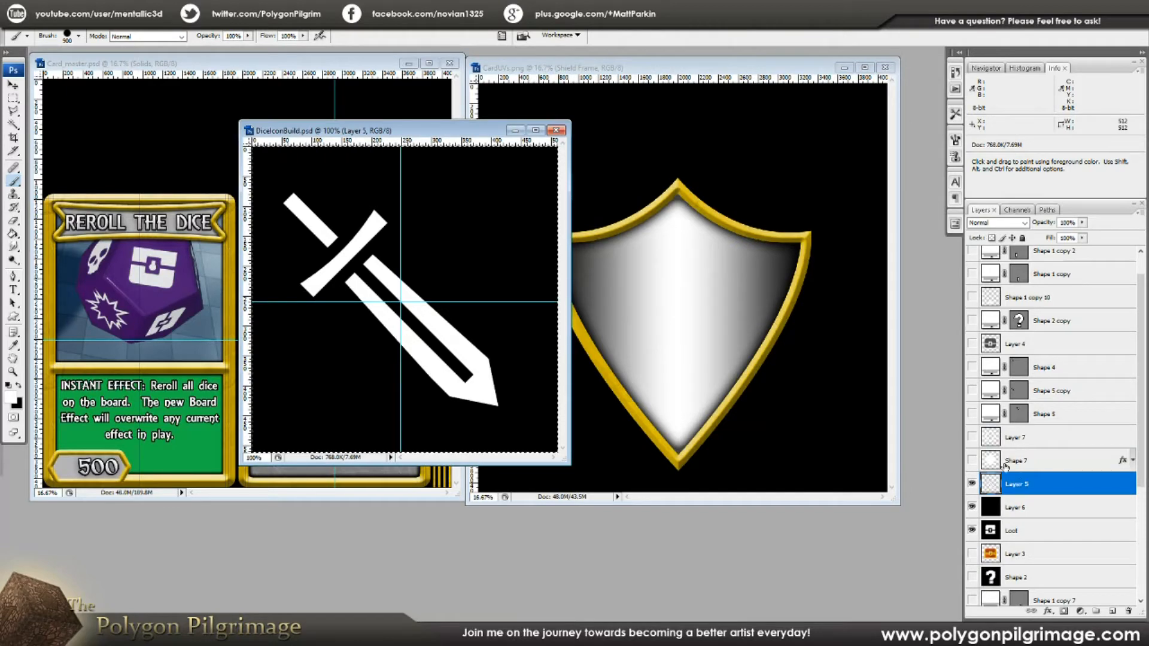
{"action": "left_click", "coordinate": [556, 130]}
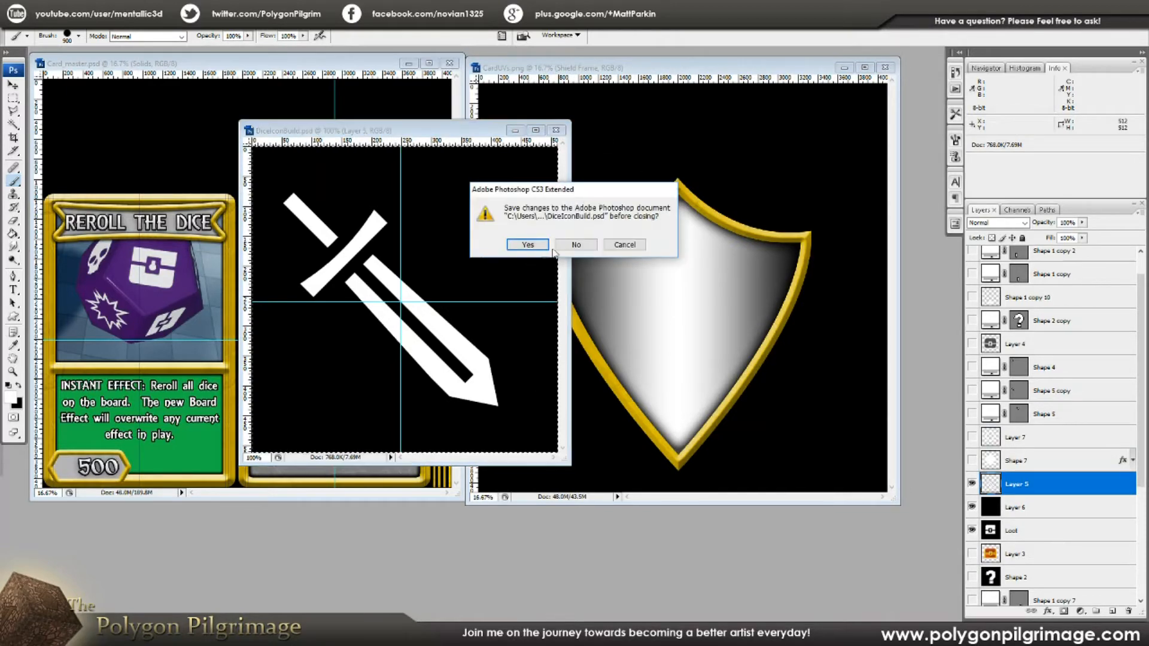
{"action": "left_click", "coordinate": [541, 248]}
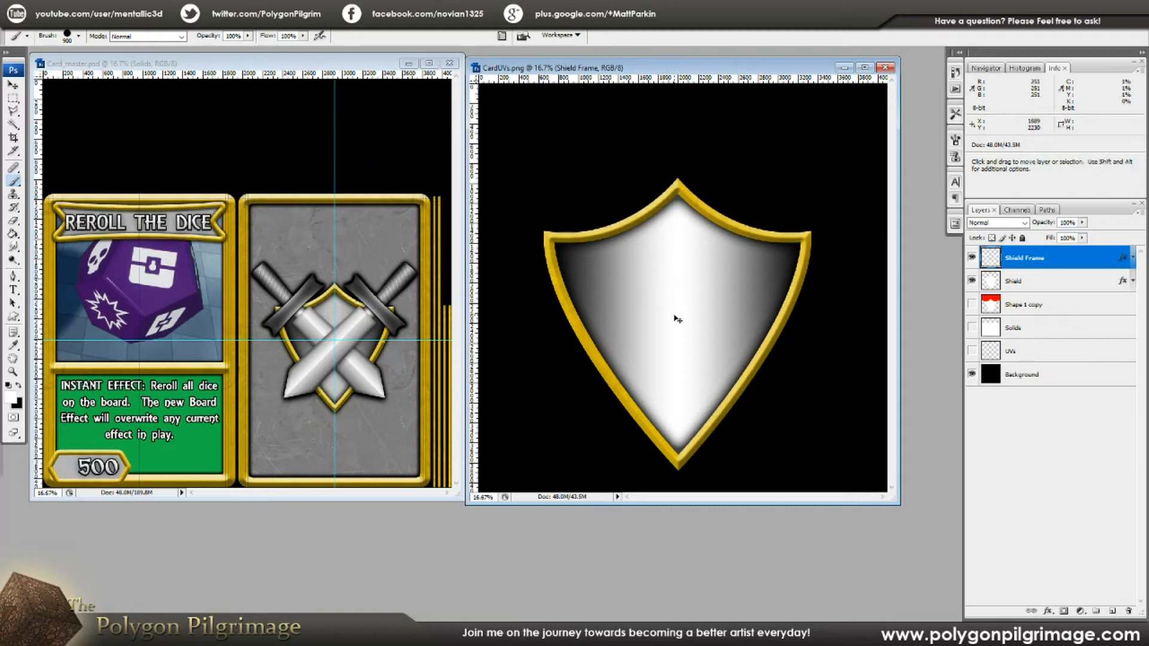
Paste the sword into CardUVs above the Shield Frame layer and move it near the shield's centre
{"action": "key", "text": "ctrl+shift+alt+n"}
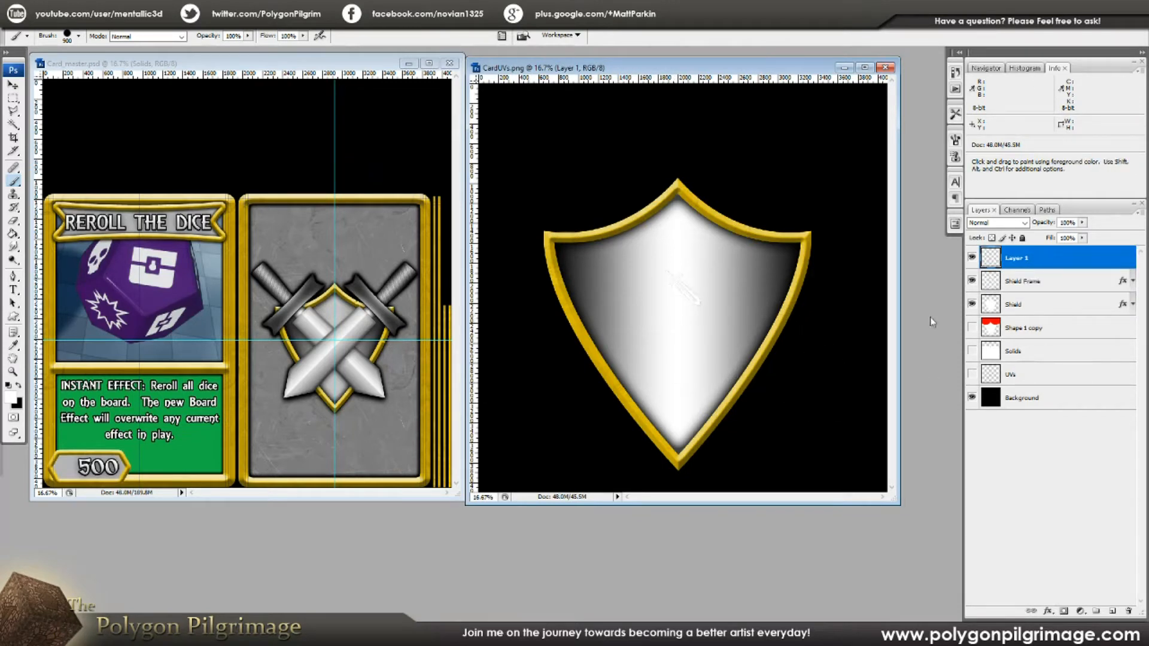
{"action": "key", "text": "v"}
{"action": "mouse_move", "coordinate": [695, 298]}
{"action": "left_mouse_down"}
{"action": "mouse_move", "coordinate": [673, 310]}
{"action": "mouse_move", "coordinate": [683, 318]}
{"action": "left_mouse_up"}
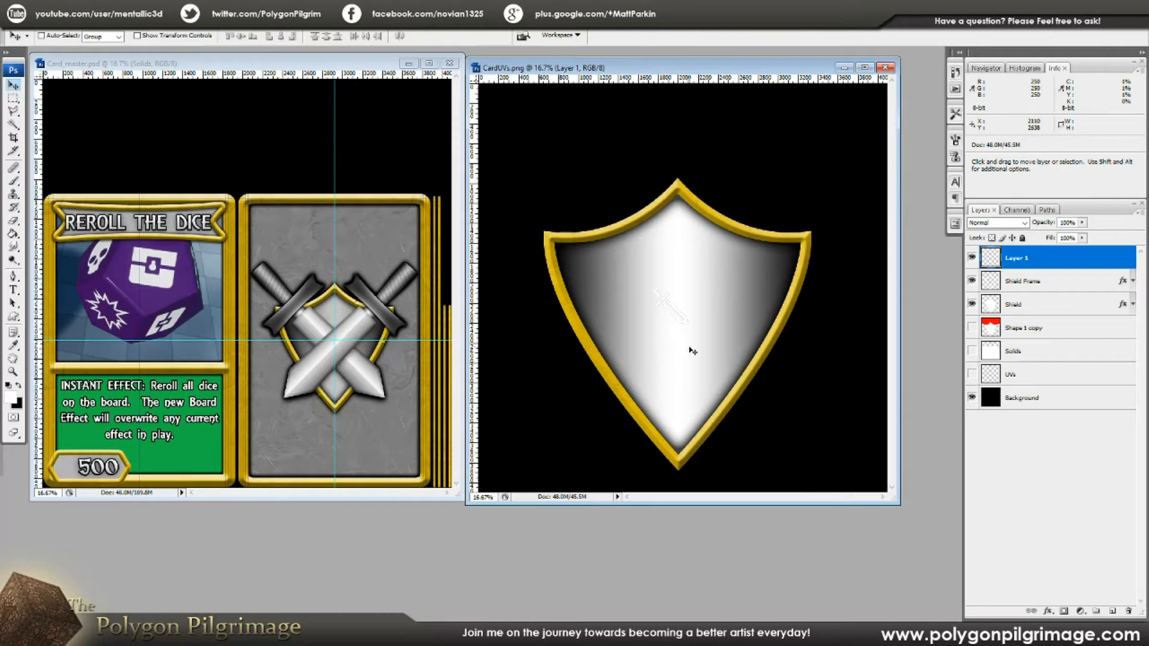
Enlarge the pasted sword proportionally until it crosses the whole shield diagonally, with its handle beyond the upper-left corner
{"action": "key", "text": "ctrl+t"}
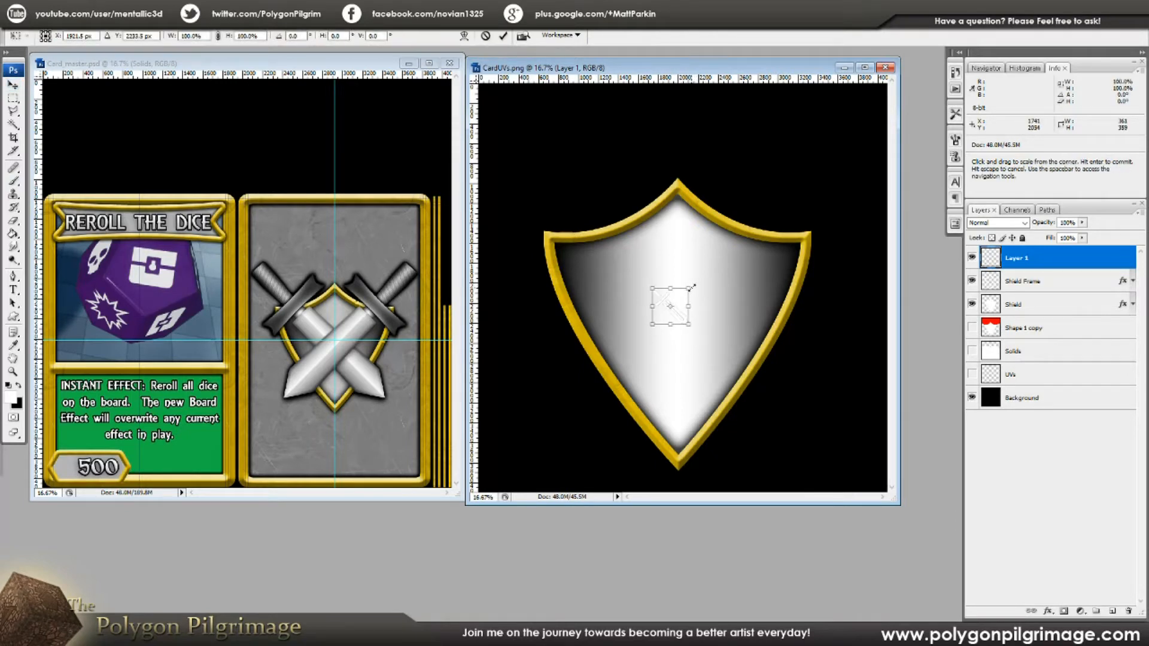
{"action": "left_click_drag", "start_coordinate": [690, 286], "coordinate": [855, 82], "text": "shift"}
{"action": "left_click_drag", "start_coordinate": [778, 201], "coordinate": [671, 269]}
{"action": "left_click_drag", "start_coordinate": [766, 173], "coordinate": [803, 136], "text": "shift"}
{"action": "left_click_drag", "start_coordinate": [727, 285], "coordinate": [694, 322]}
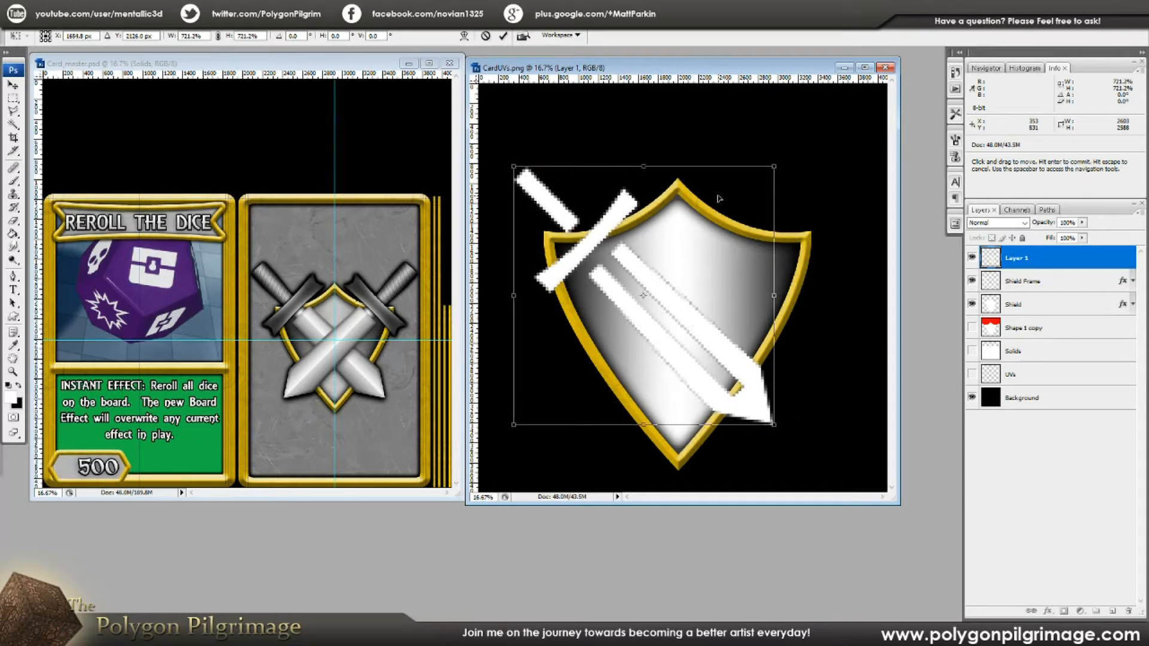
{"action": "left_click_drag", "start_coordinate": [774, 166], "coordinate": [796, 140], "text": "shift"}
{"action": "left_click_drag", "start_coordinate": [699, 301], "coordinate": [693, 312]}
{"action": "key", "text": "Return"}
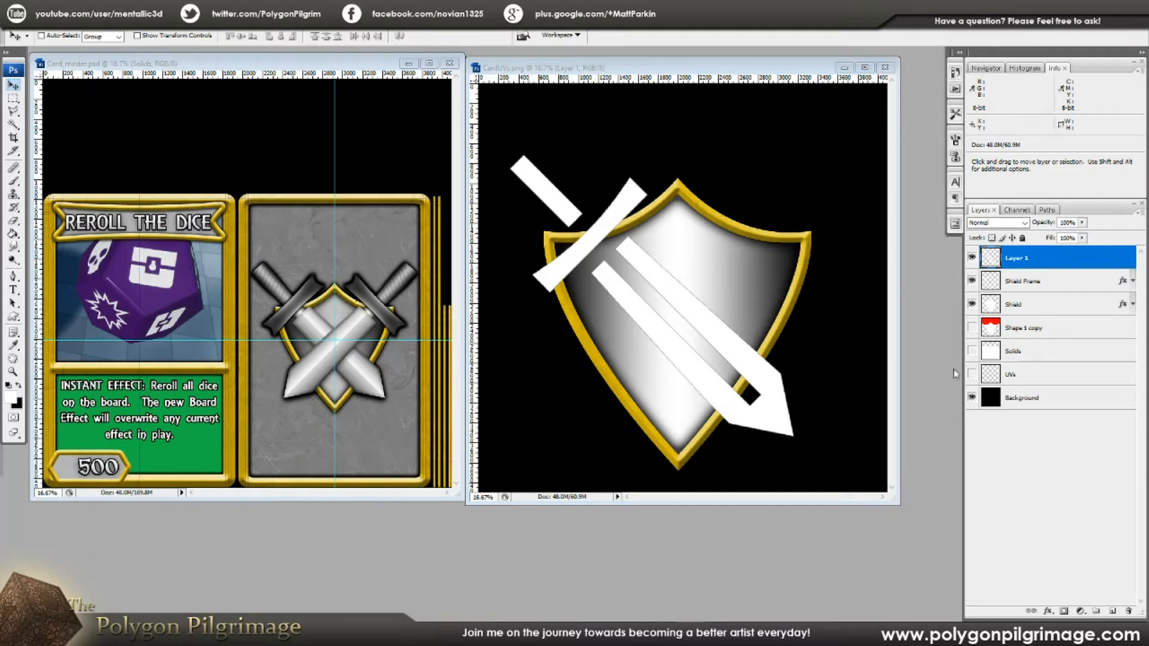
Rename the pasted sword's layer to Sword Guide and add a new empty layer above it
{"action": "double_click", "coordinate": [1017, 258]}
{"action": "type", "text": "Sword Guide"}
{"action": "key", "text": "Return"}
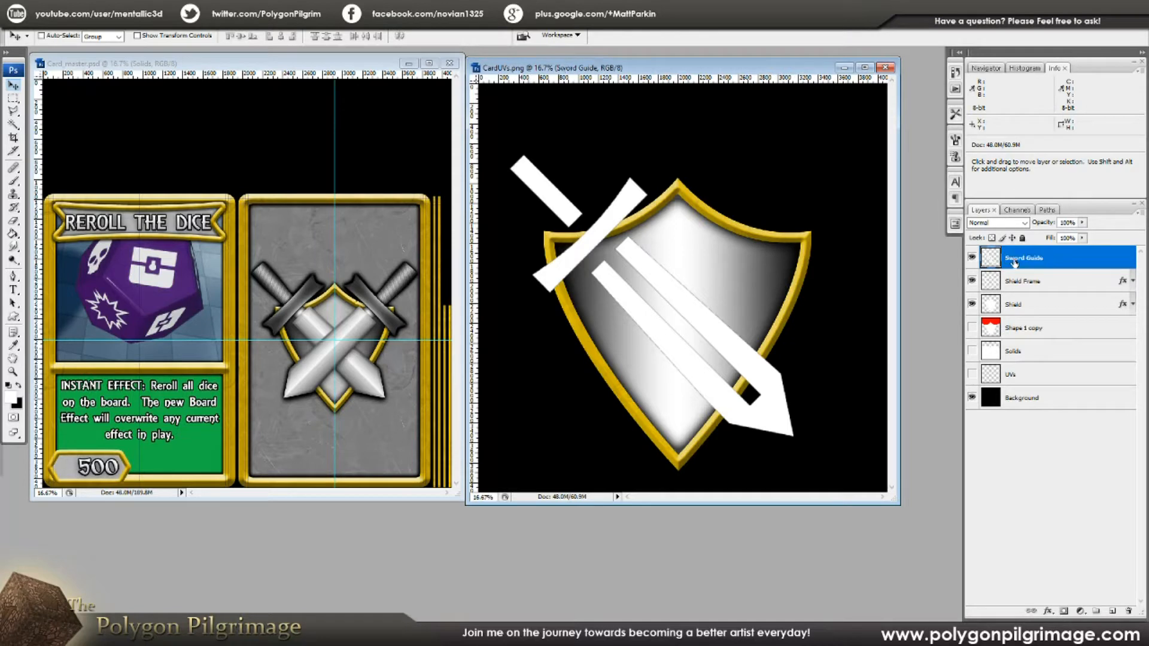
{"action": "left_click", "coordinate": [1113, 613]}
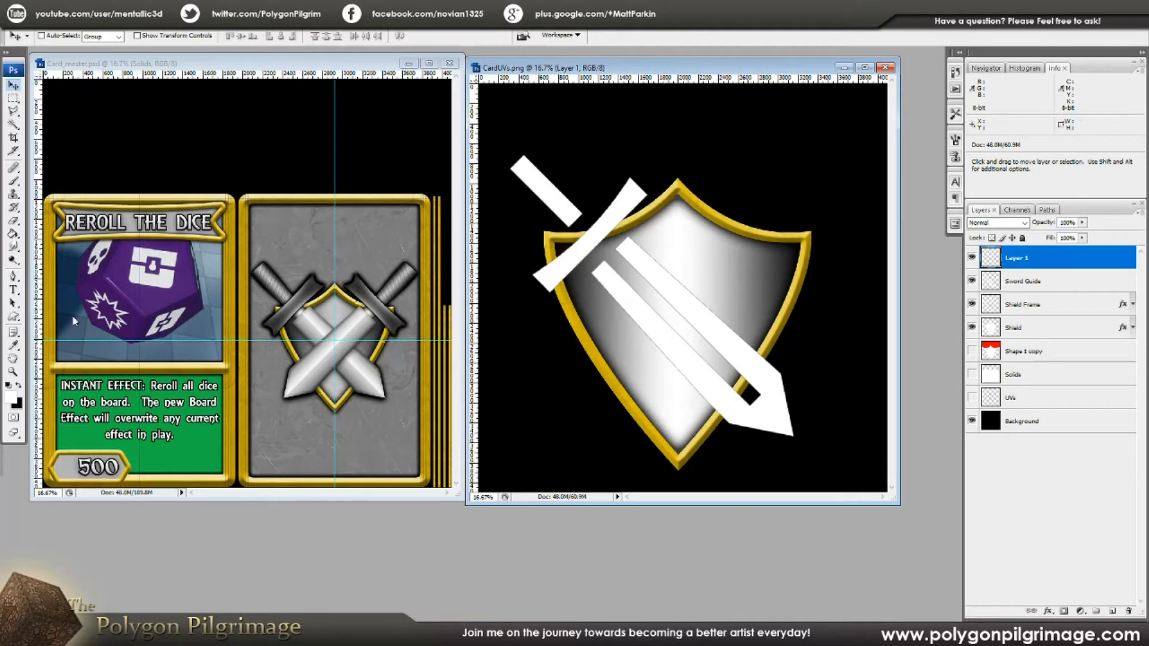
Draw an exclamation-mark custom shape about 275 by 1367 px over the sword's crossguard
{"action": "left_click", "coordinate": [13, 317]}
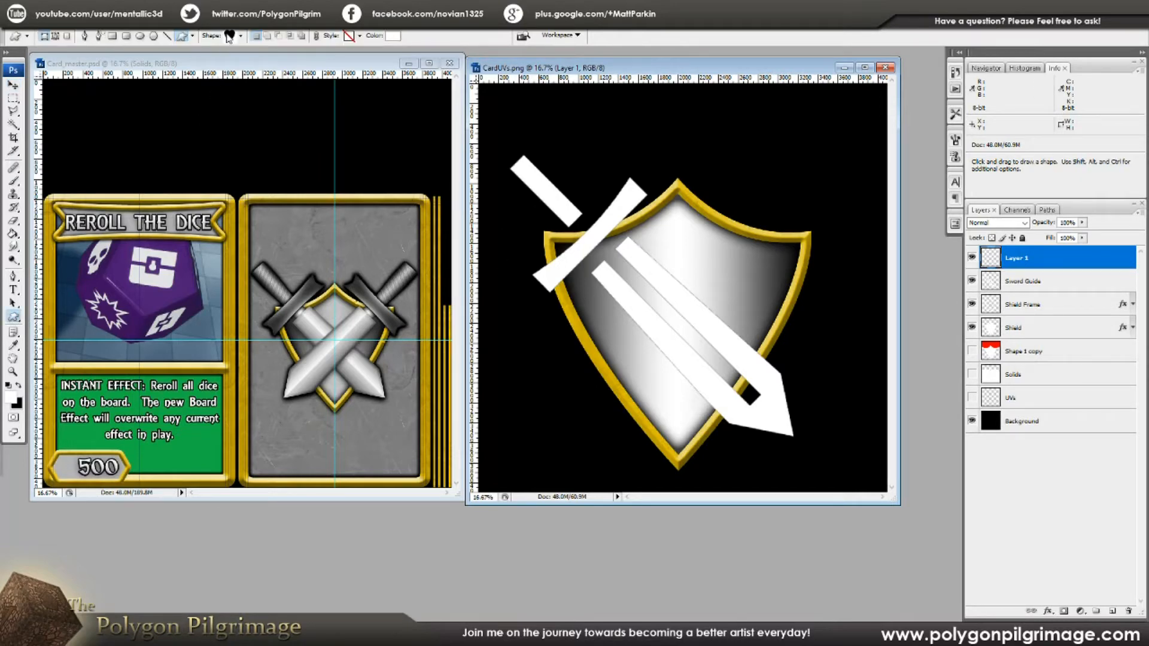
{"action": "left_click", "coordinate": [229, 35]}
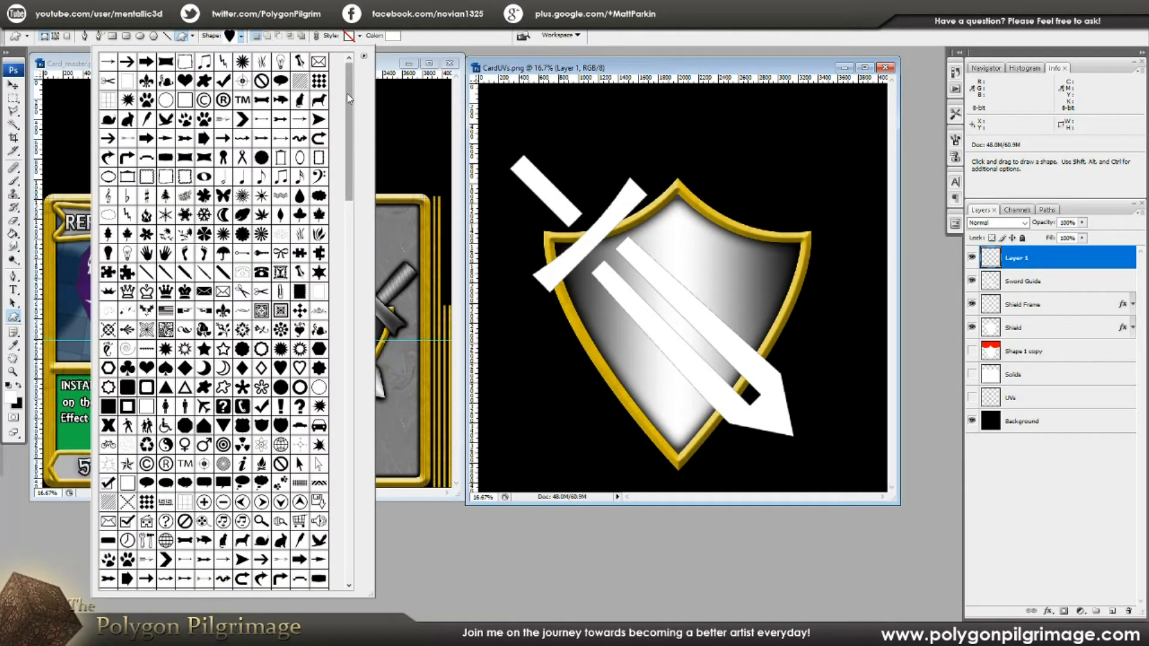
{"action": "left_click_drag", "start_coordinate": [350, 99], "coordinate": [355, 116]}
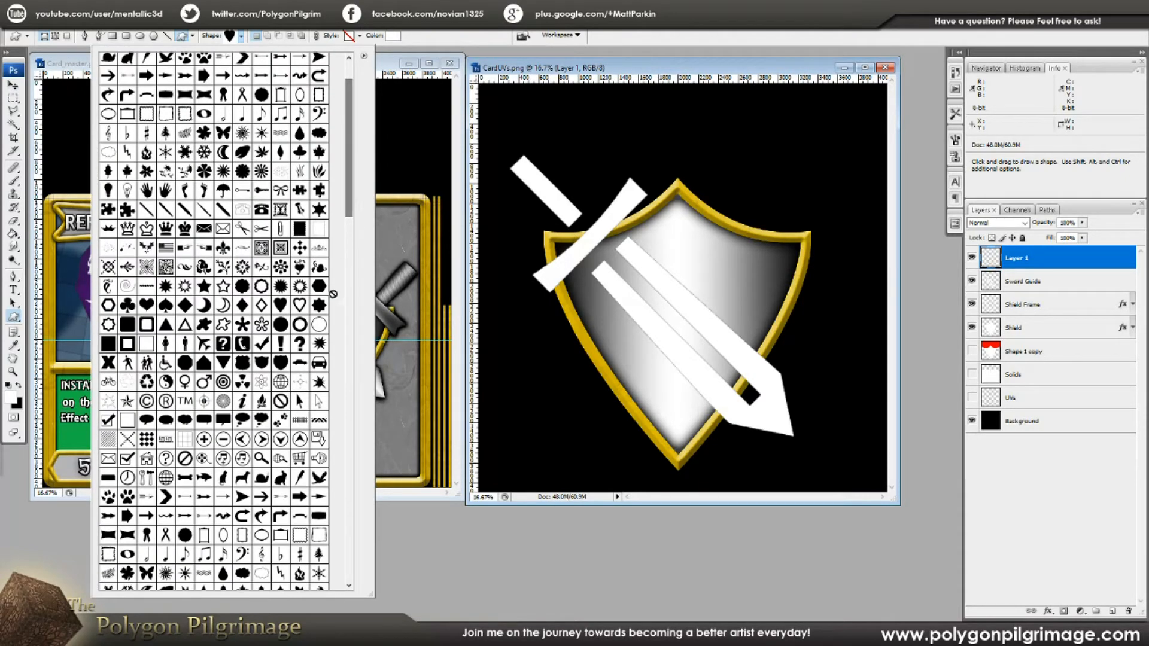
{"action": "left_click", "coordinate": [280, 343]}
{"action": "key", "text": "Return"}
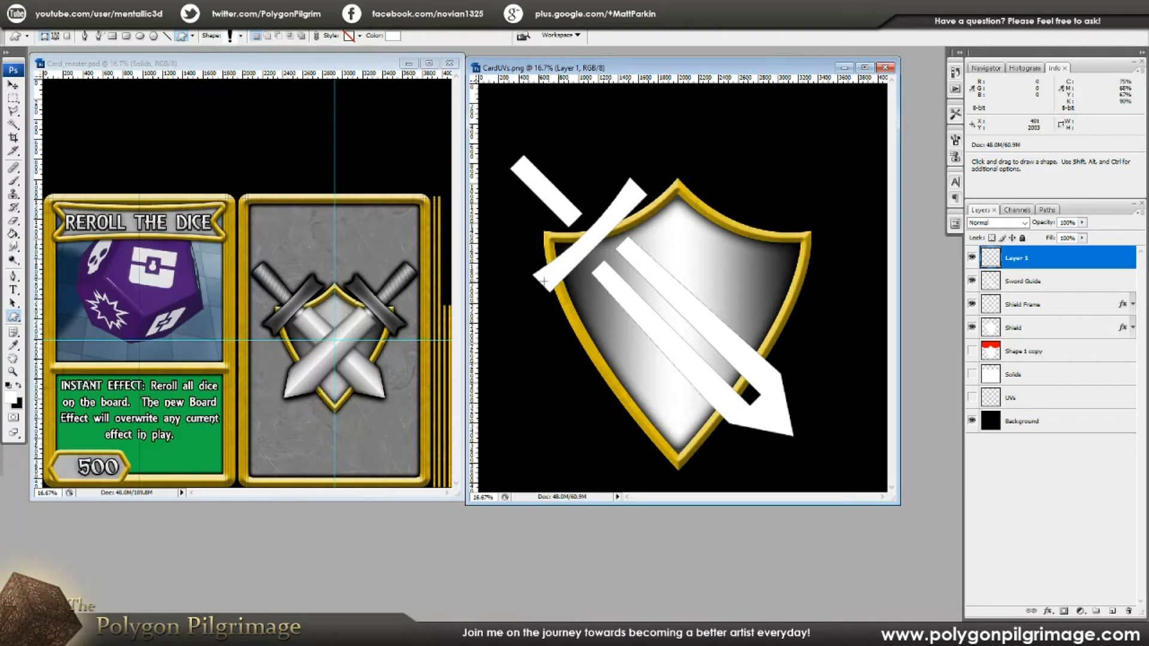
{"action": "left_click_drag", "start_coordinate": [638, 131], "coordinate": [631, 269]}
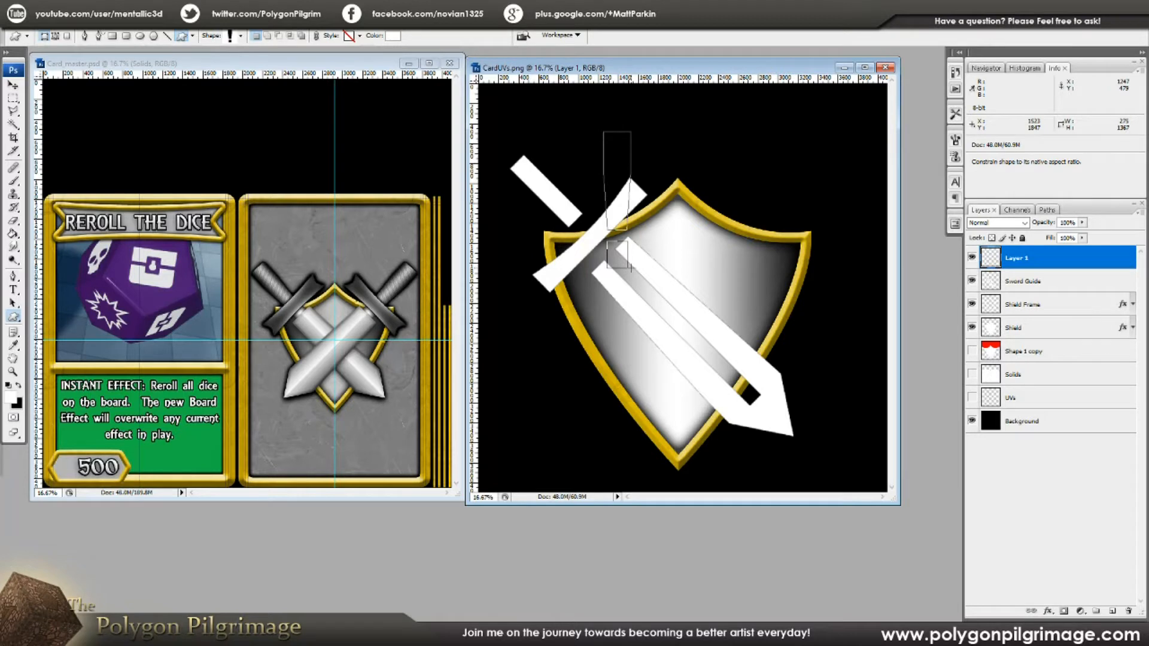
{"action": "left_click_drag", "start_coordinate": [631, 269], "coordinate": [631, 269]}
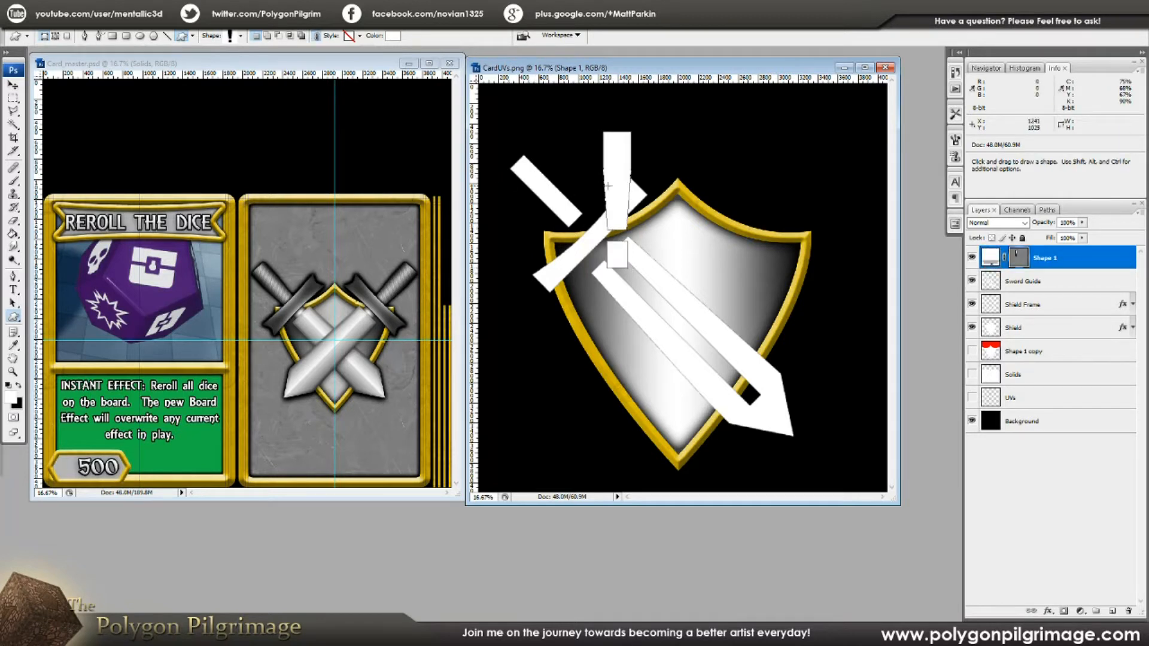
Rotate the exclamation-mark shape about -43.6° and position it over the guide sword's handle and crossguard centre
{"action": "key", "text": "v"}
{"action": "left_click_drag", "start_coordinate": [621, 170], "coordinate": [580, 171]}
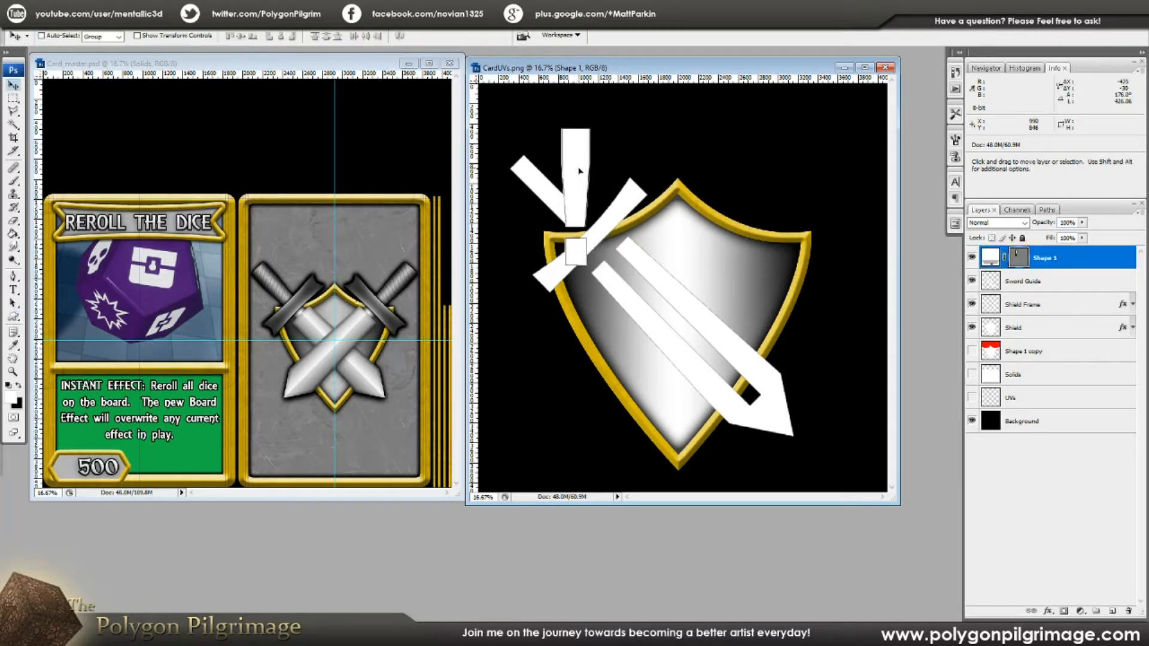
{"action": "key", "text": "ctrl+t"}
{"action": "left_click_drag", "start_coordinate": [613, 203], "coordinate": [611, 172]}
{"action": "left_click_drag", "start_coordinate": [589, 214], "coordinate": [575, 233]}
{"action": "left_click_drag", "start_coordinate": [574, 230], "coordinate": [576, 232]}
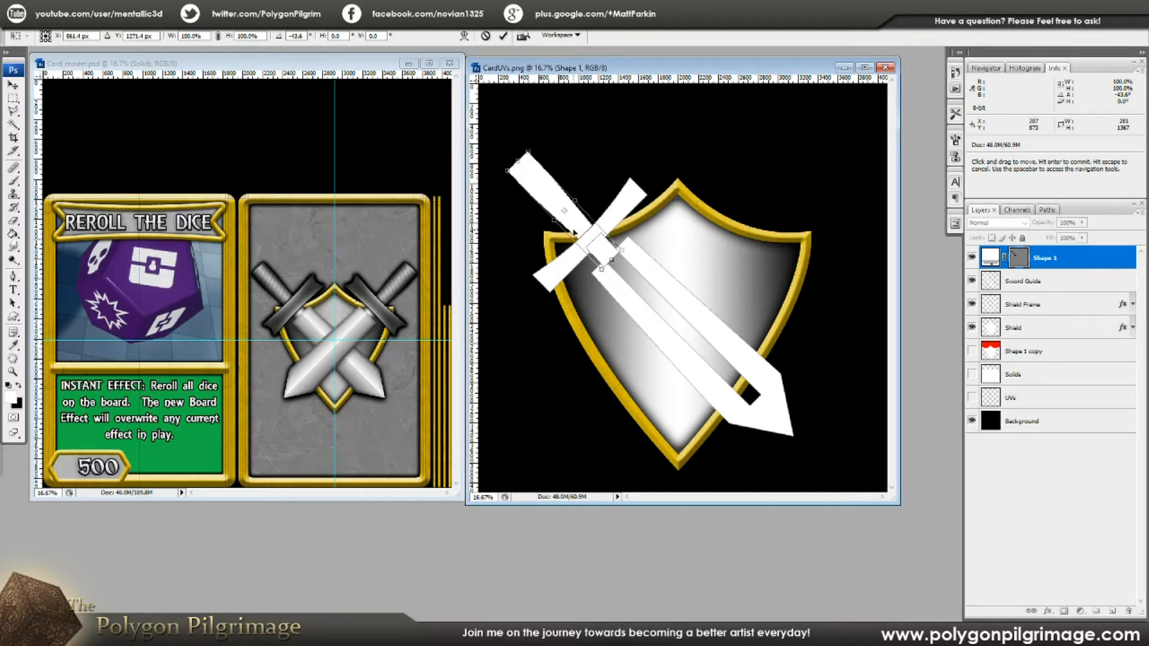
{"action": "key", "text": "Return"}
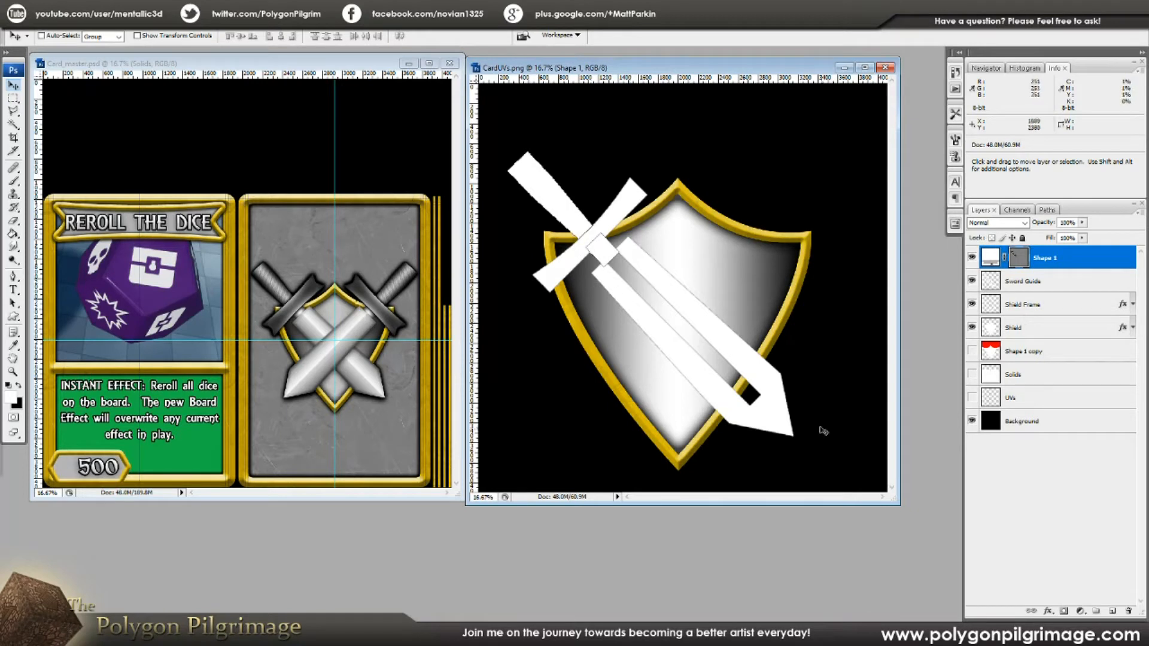
Add an Outer Glow effect to the handle shape's layer with the Multiply blend mode
{"action": "left_click", "coordinate": [1060, 281]}
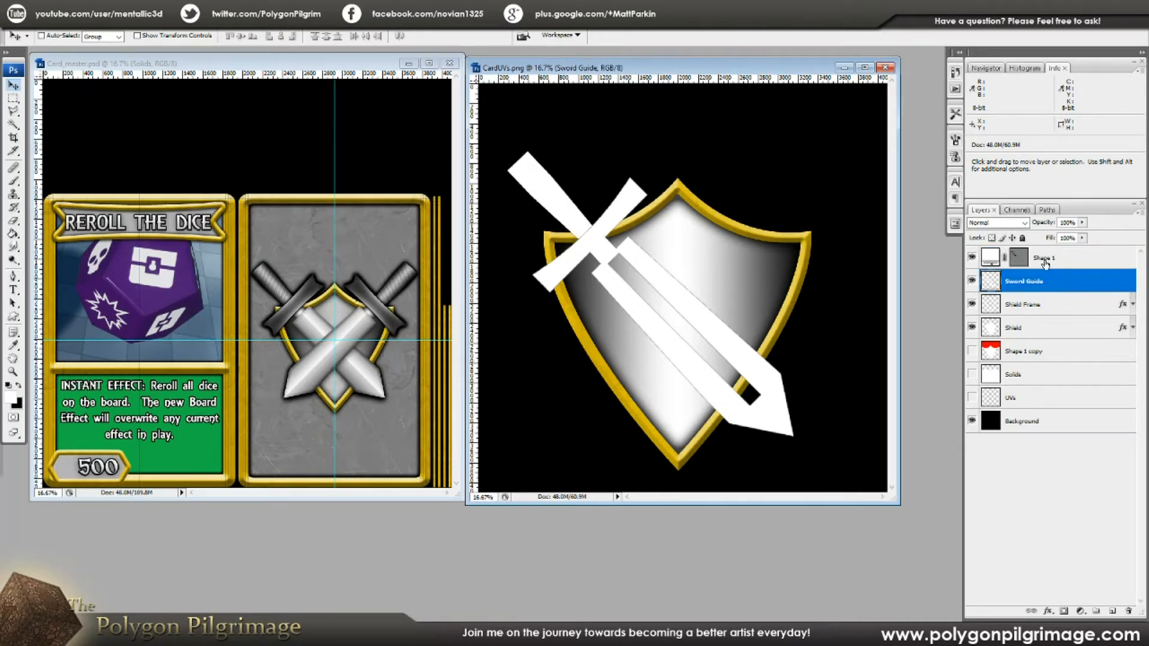
{"action": "left_click", "coordinate": [1045, 263]}
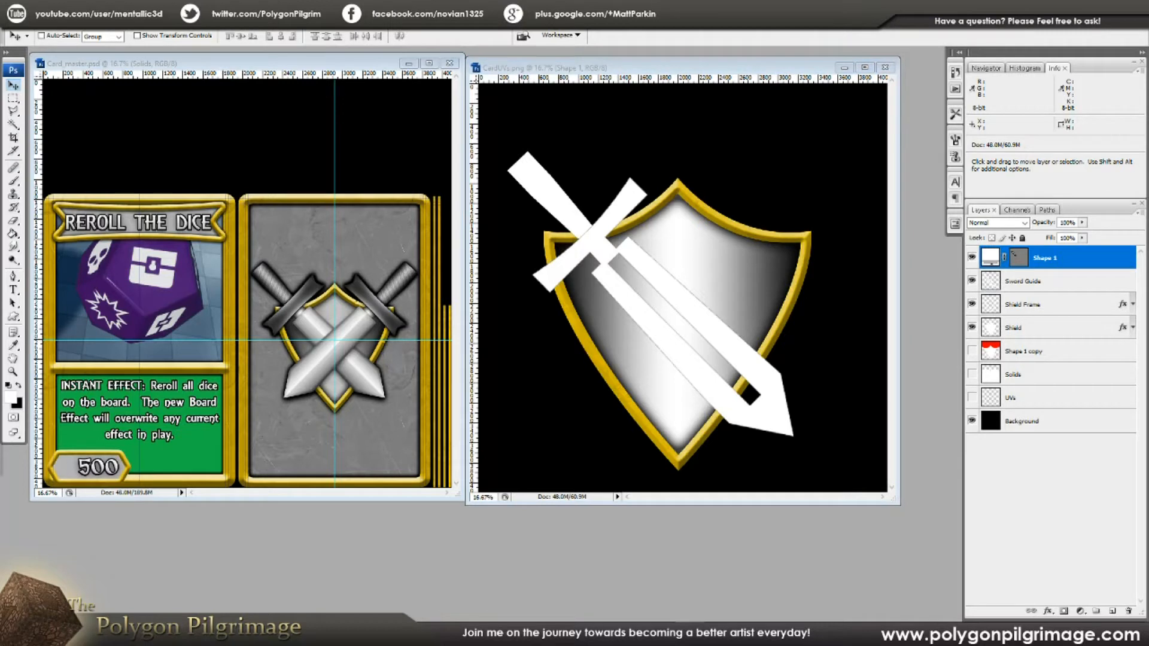
{"action": "left_click_drag", "start_coordinate": [771, 73], "coordinate": [767, 81]}
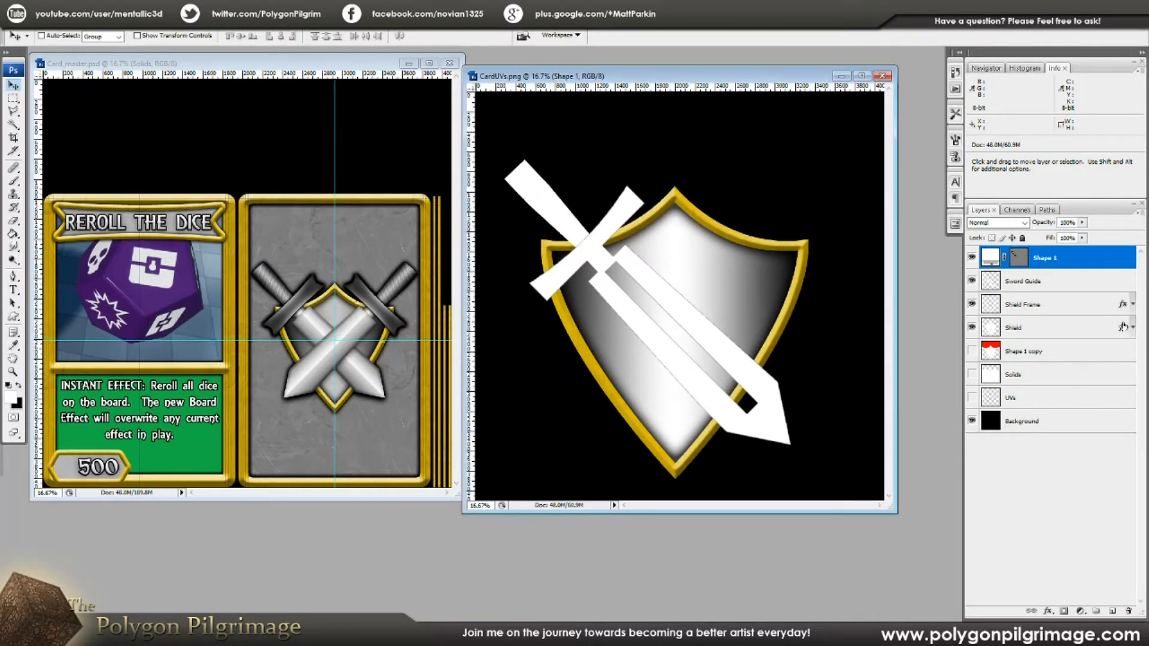
{"action": "left_click", "coordinate": [1050, 611]}
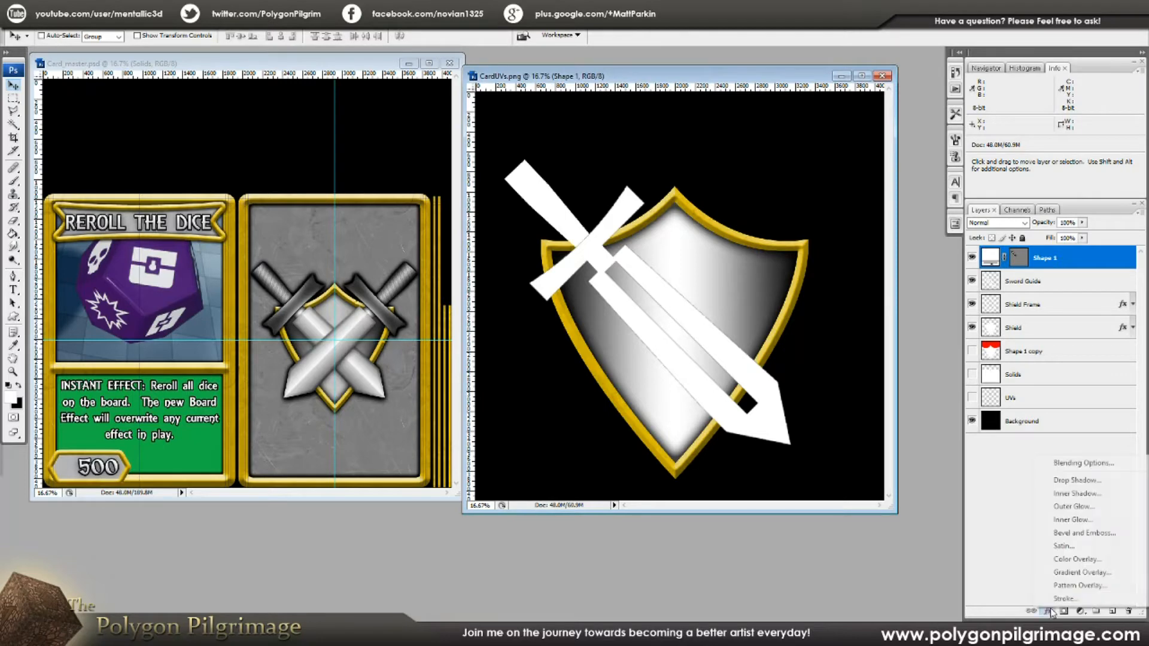
{"action": "left_click", "coordinate": [1068, 465]}
{"action": "left_click_drag", "start_coordinate": [419, 106], "coordinate": [372, 126]}
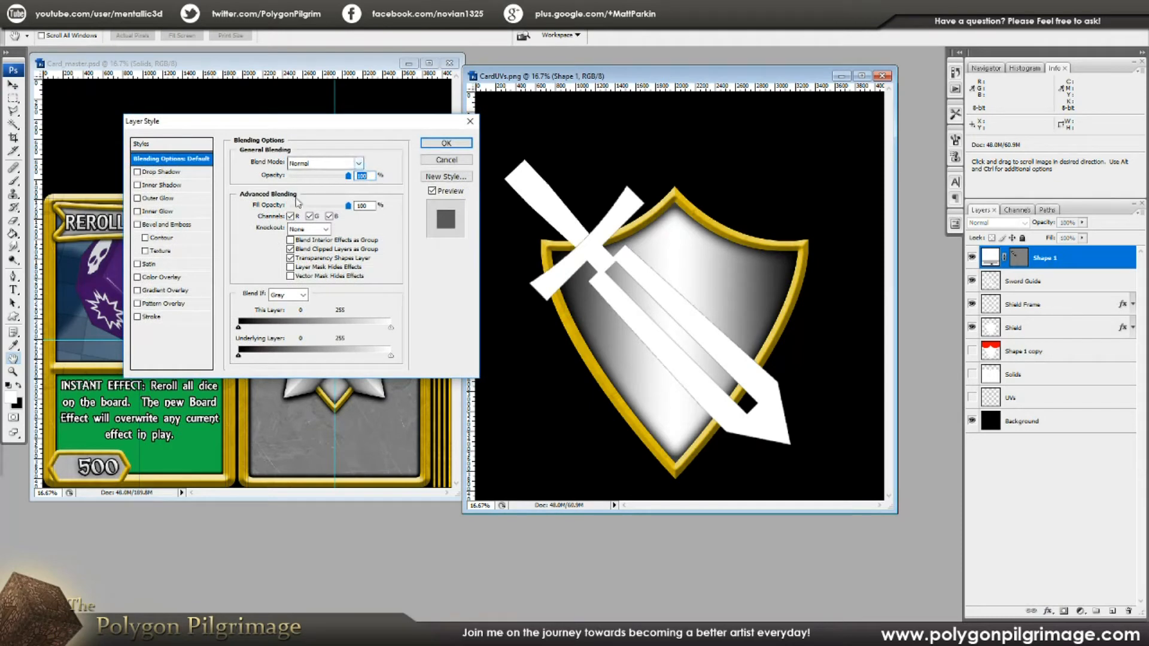
{"action": "left_click", "coordinate": [159, 201]}
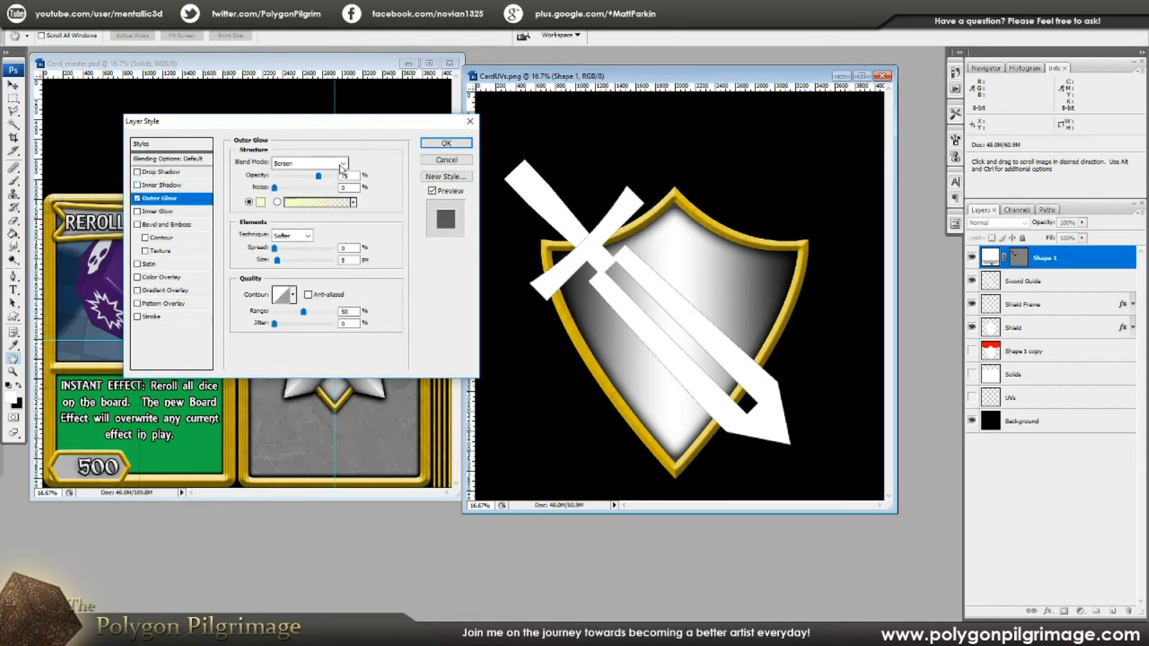
{"action": "left_click", "coordinate": [308, 162]}
{"action": "key", "text": "Escape"}
{"action": "key", "text": "m"}
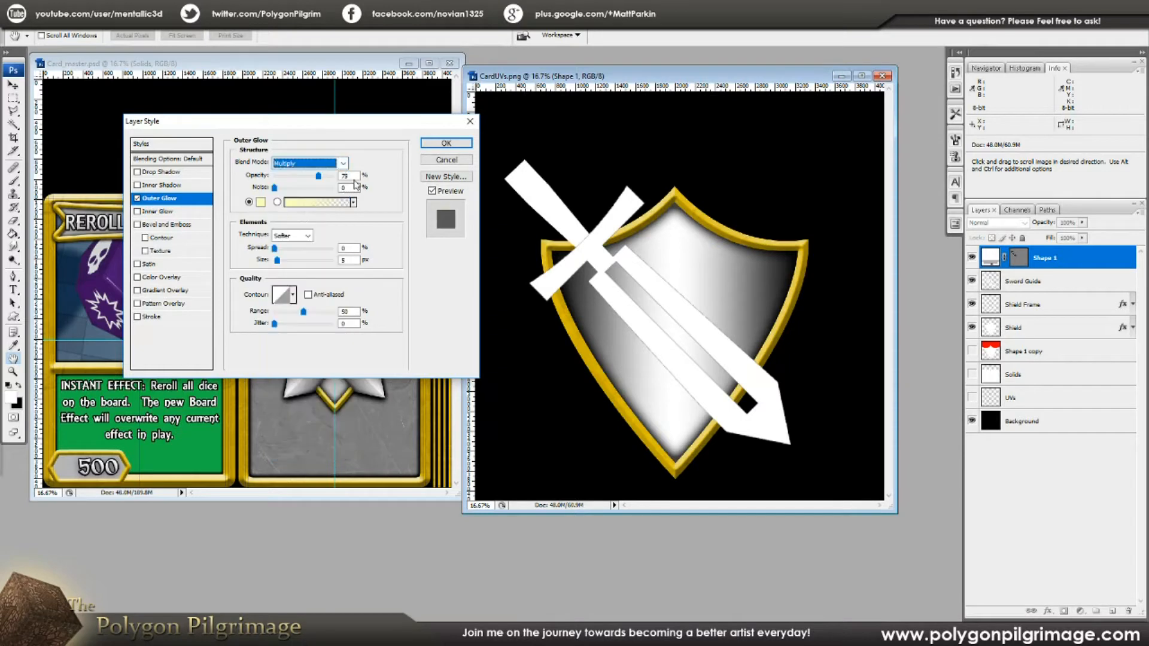
Set the handle's outer glow to black with a size of 15 px
{"action": "left_click", "coordinate": [261, 203]}
{"action": "left_click_drag", "start_coordinate": [675, 246], "coordinate": [676, 383]}
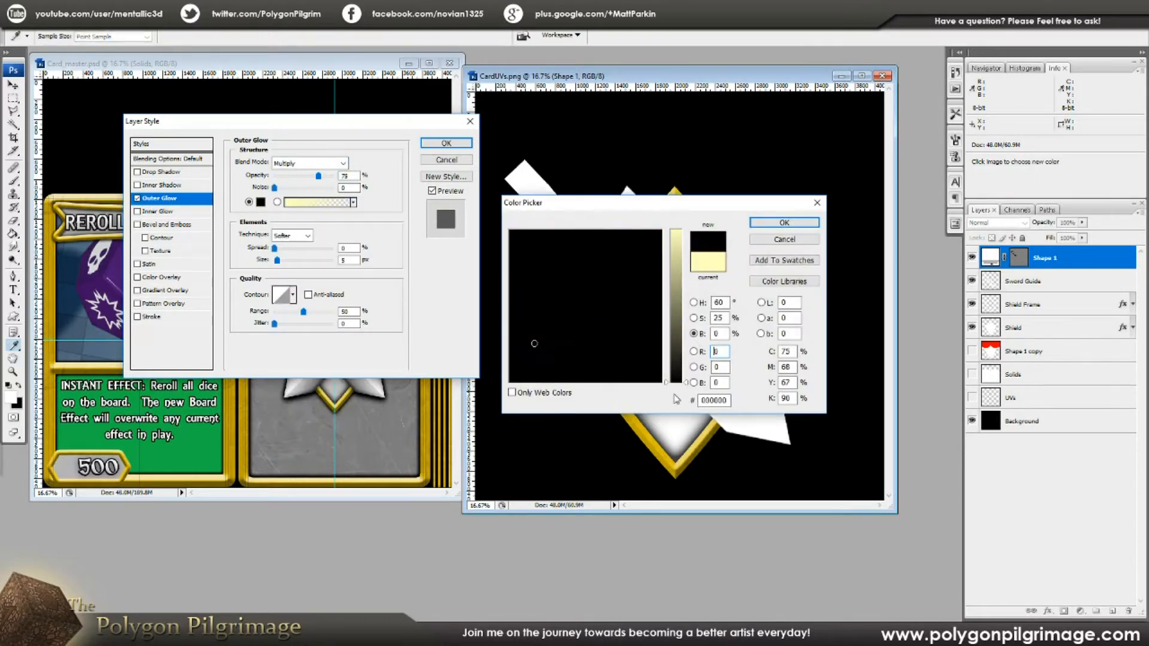
{"action": "left_click", "coordinate": [778, 226]}
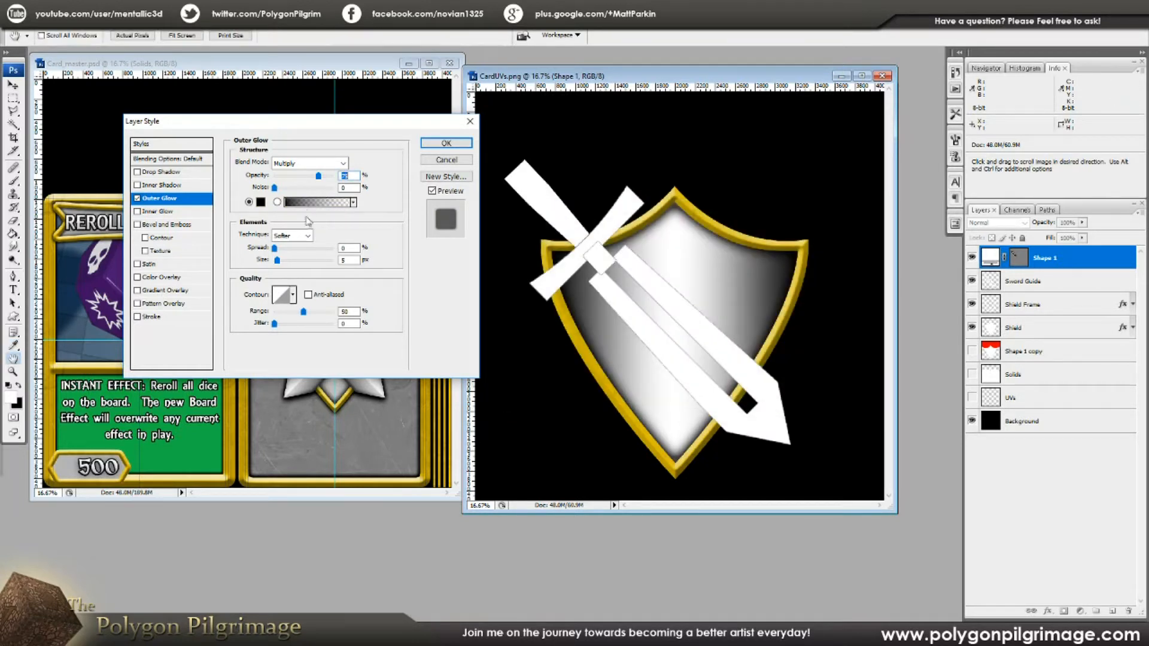
{"action": "left_click", "coordinate": [347, 259]}
{"action": "type", "text": "15"}
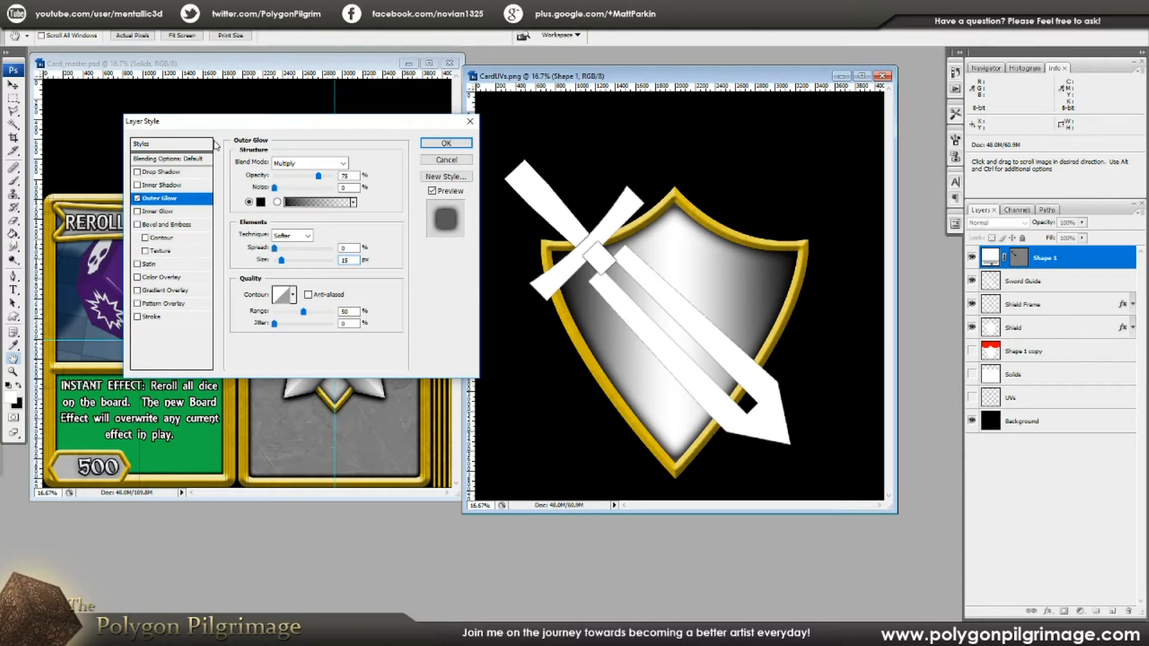
Add a Gradient Overlay to the handle shape with the Multiply blend mode
{"action": "left_click_drag", "start_coordinate": [230, 126], "coordinate": [230, 119]}
{"action": "left_click", "coordinate": [139, 282]}
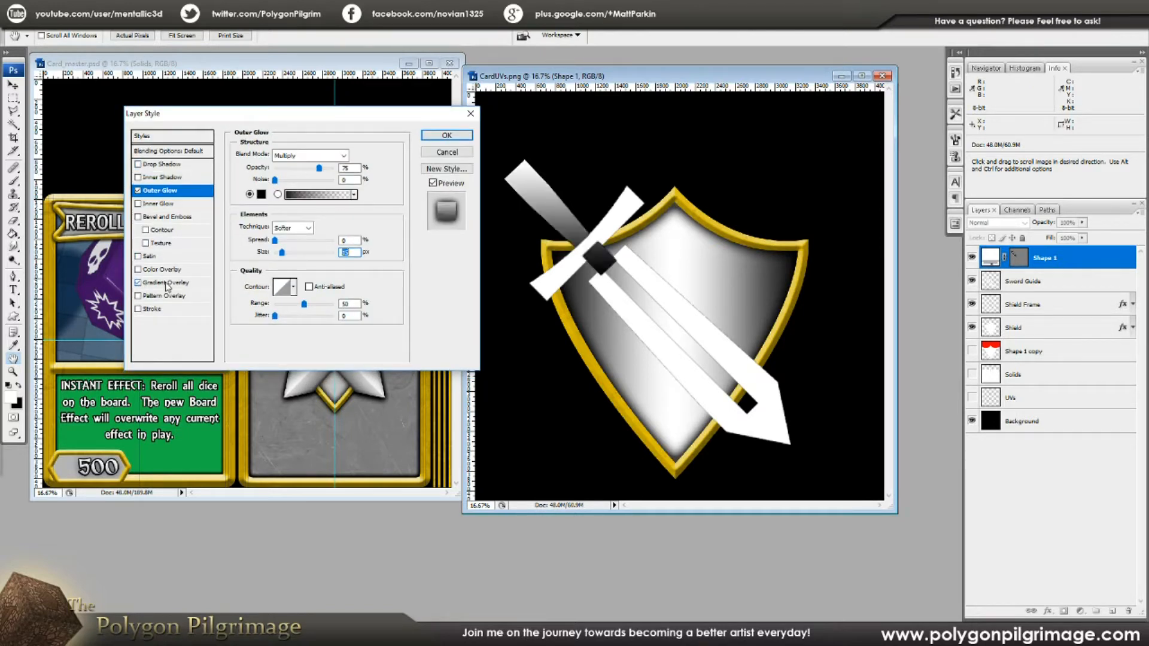
{"action": "left_click", "coordinate": [167, 284]}
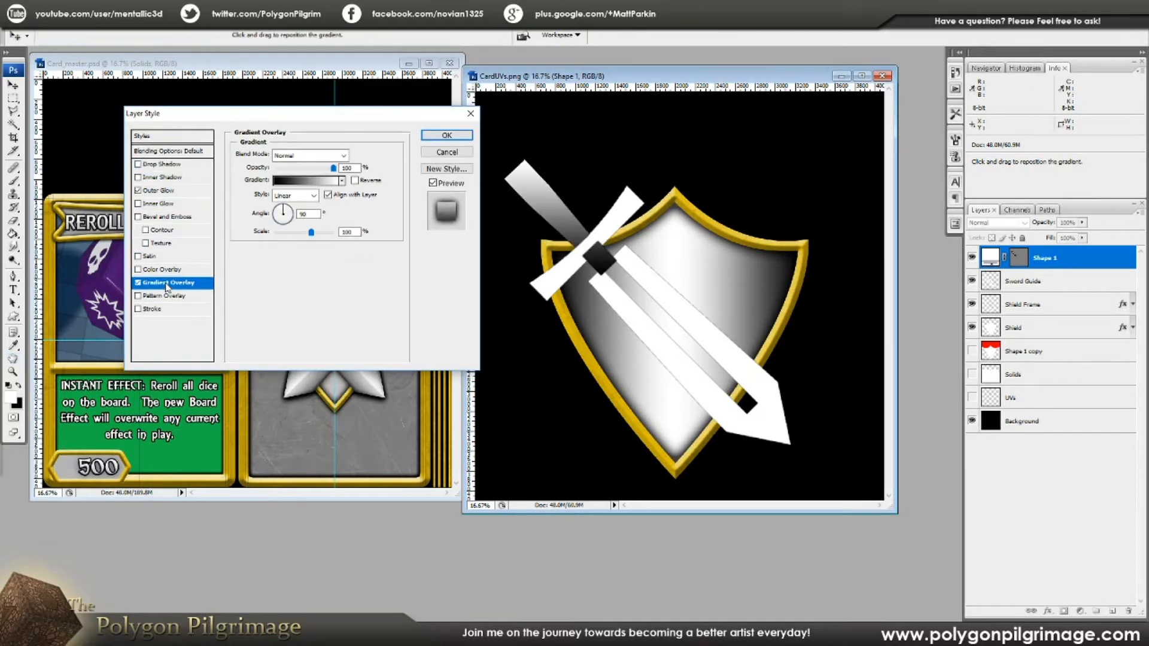
{"action": "left_click", "coordinate": [343, 156]}
{"action": "left_click", "coordinate": [309, 207]}
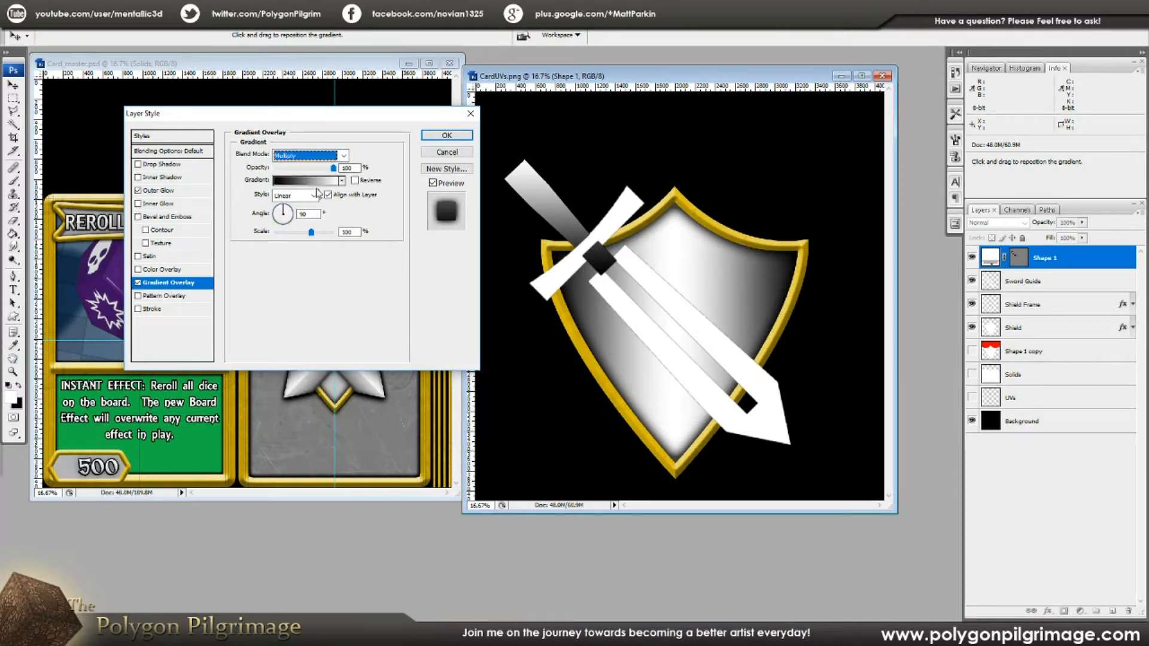
Edit the overlay gradient to run black, white, black, with a white stop at the middle and a black end stop
{"action": "left_click", "coordinate": [309, 180]}
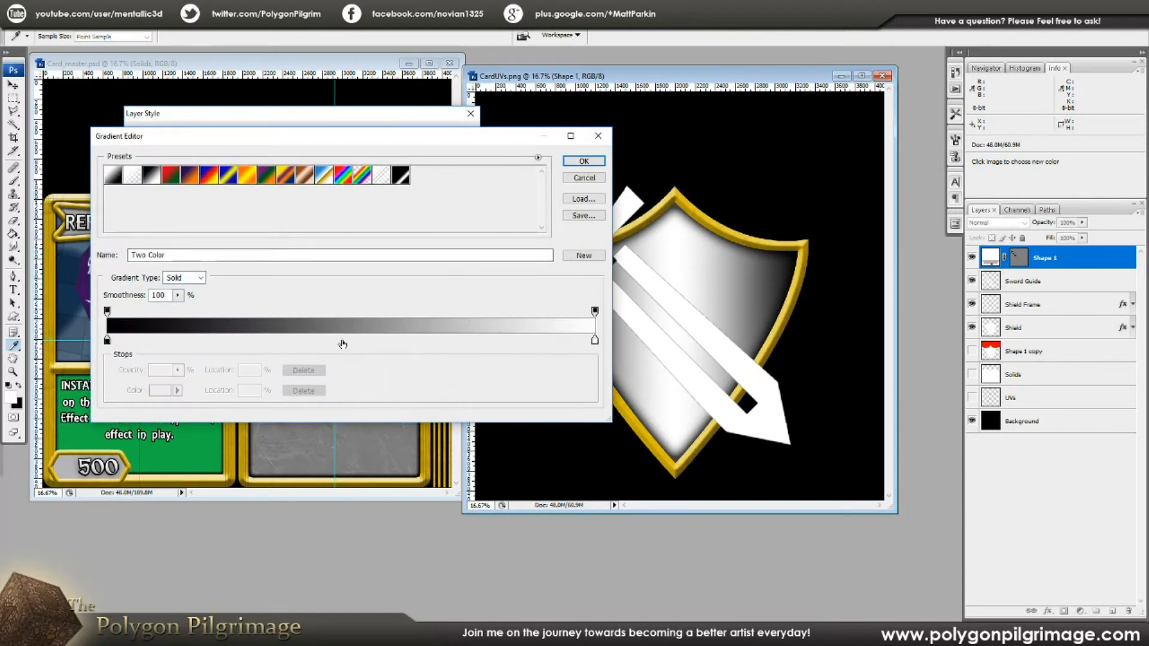
{"action": "left_click", "coordinate": [343, 344]}
{"action": "left_click_drag", "start_coordinate": [343, 343], "coordinate": [351, 342]}
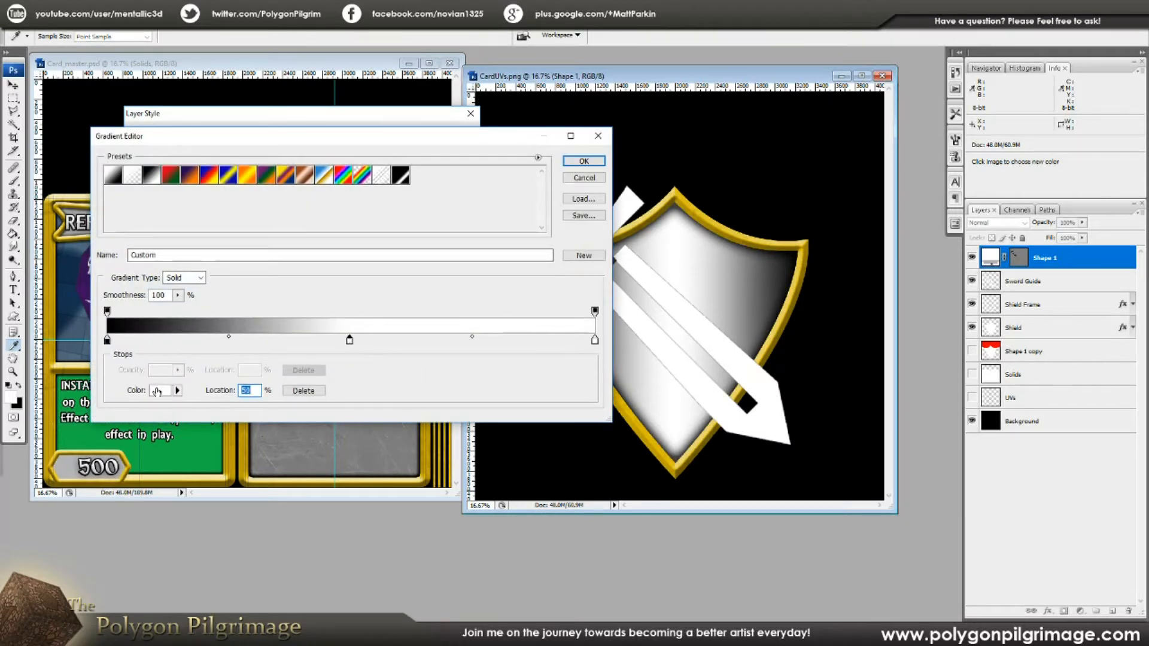
{"action": "left_click", "coordinate": [595, 341]}
{"action": "left_click", "coordinate": [160, 390]}
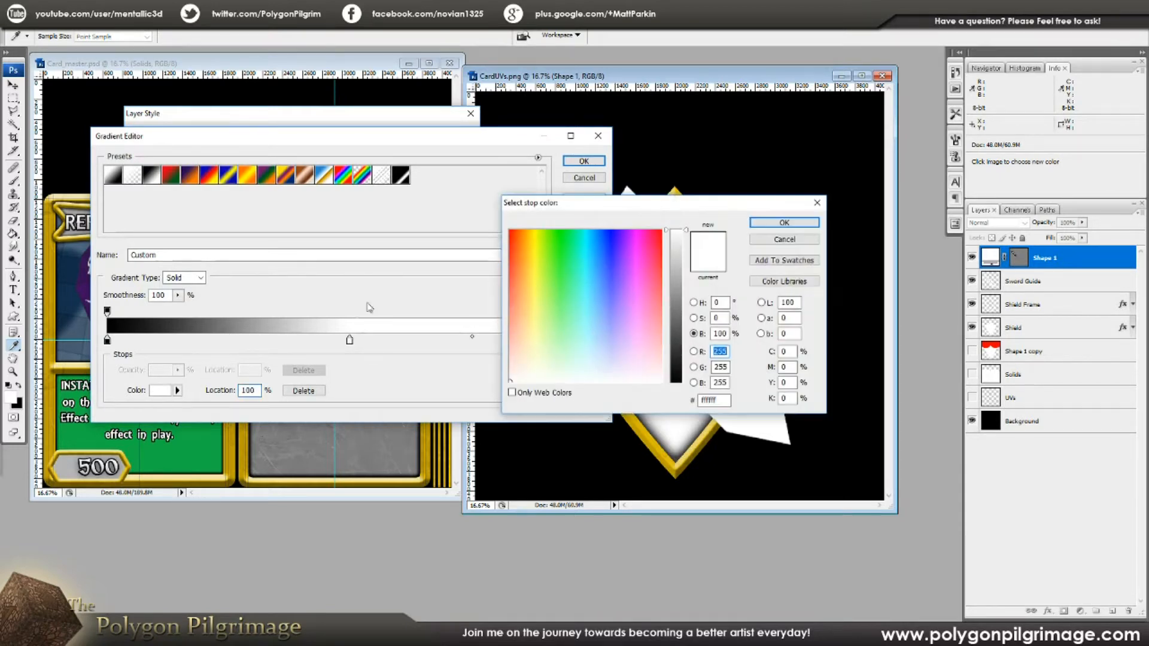
{"action": "left_click_drag", "start_coordinate": [679, 251], "coordinate": [676, 427]}
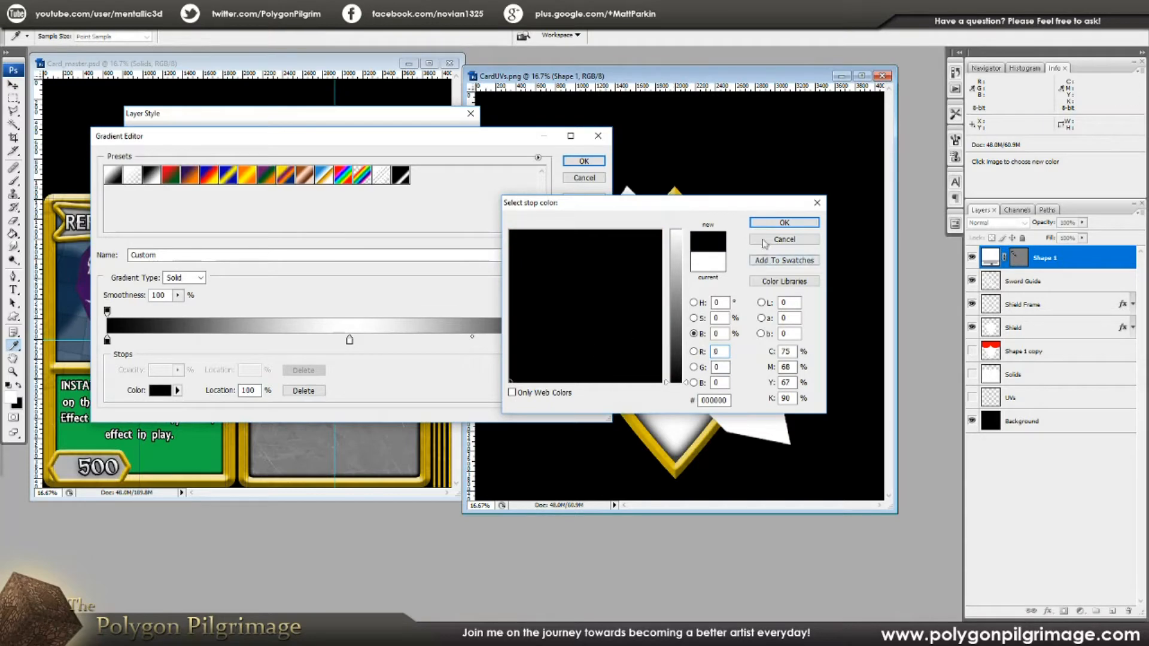
{"action": "left_click", "coordinate": [784, 222]}
{"action": "left_click", "coordinate": [584, 161]}
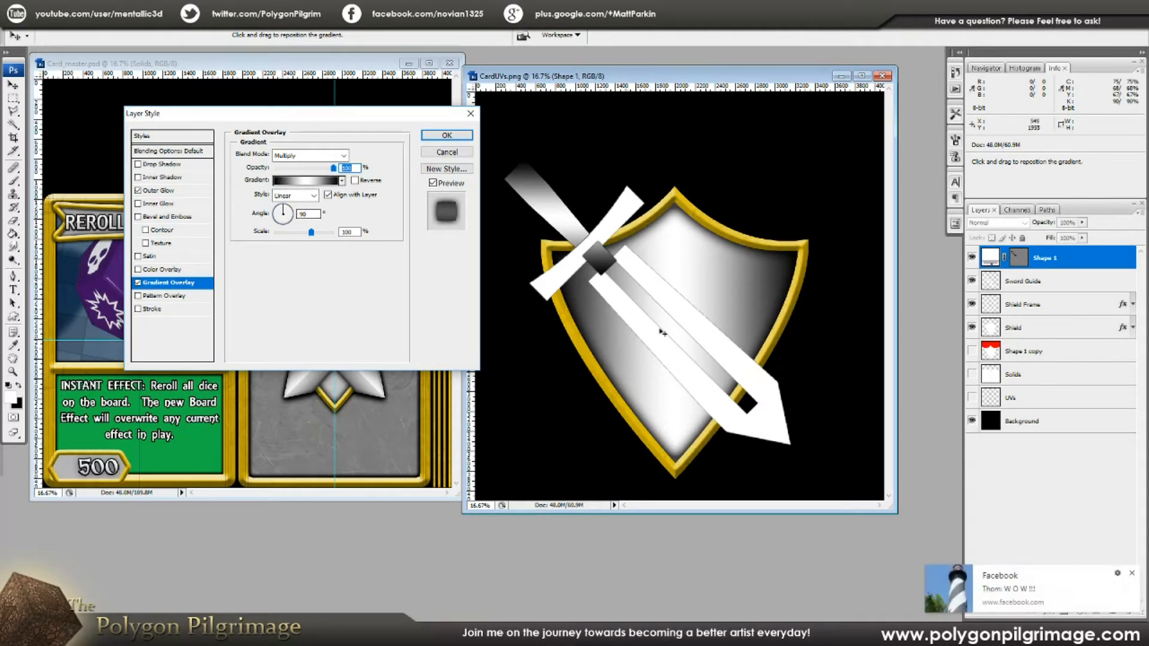
Dismiss the Facebook notification and set the handle's gradient overlay angle to -130°
{"action": "left_click", "coordinate": [1133, 575]}
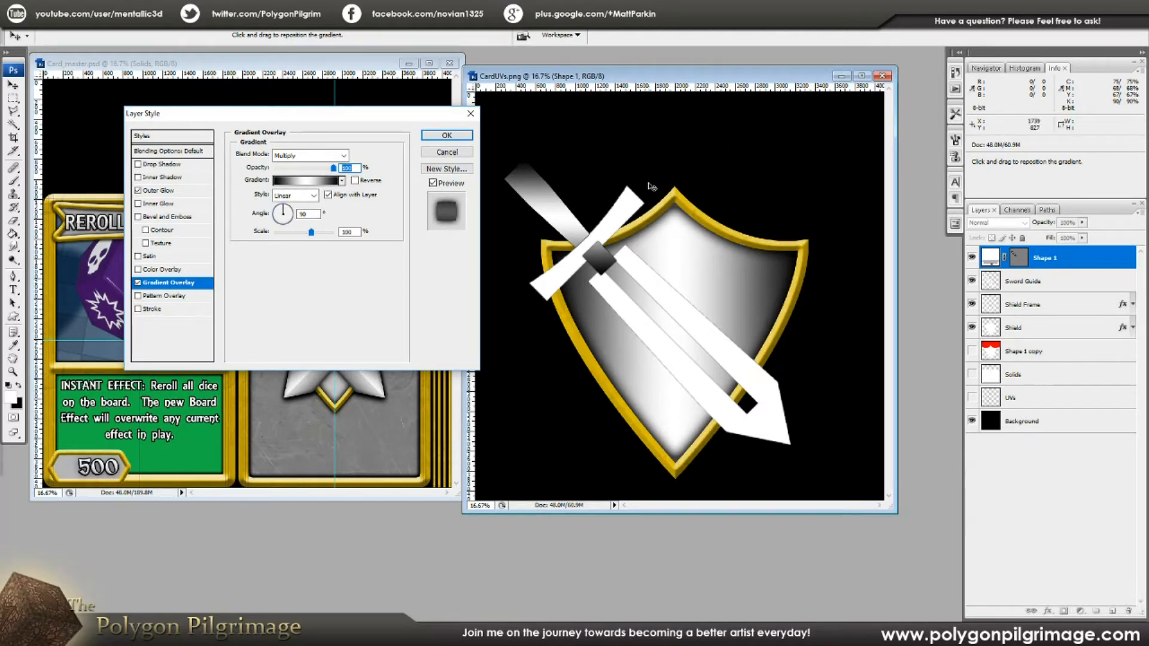
{"action": "left_click", "coordinate": [271, 216]}
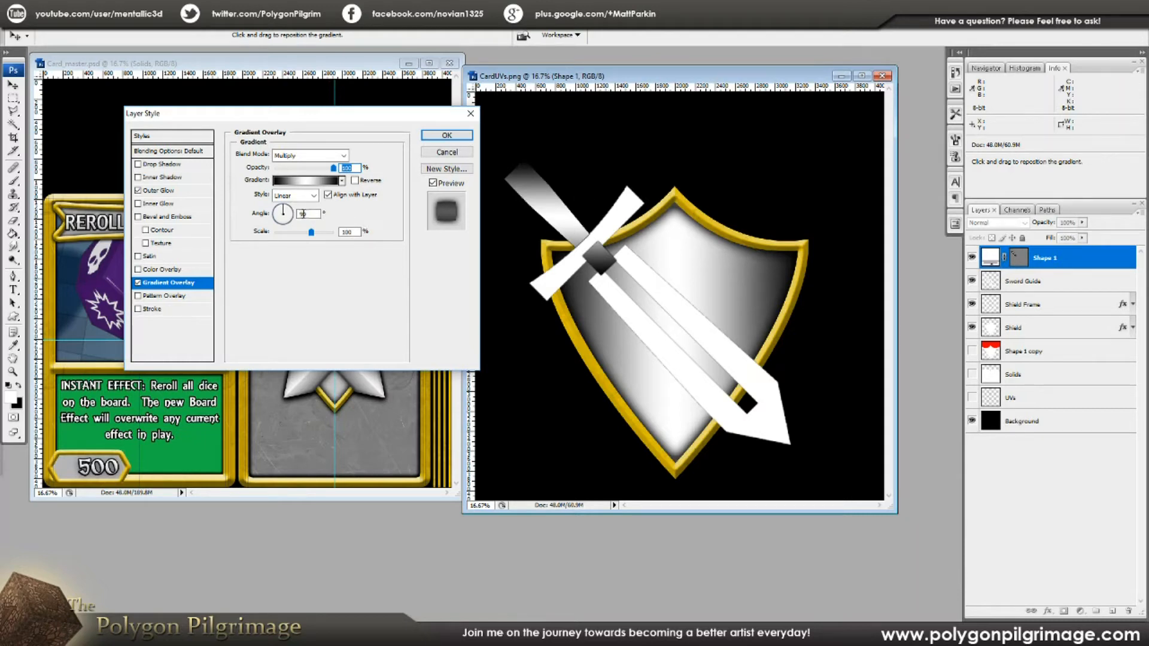
{"action": "type", "text": "130"}
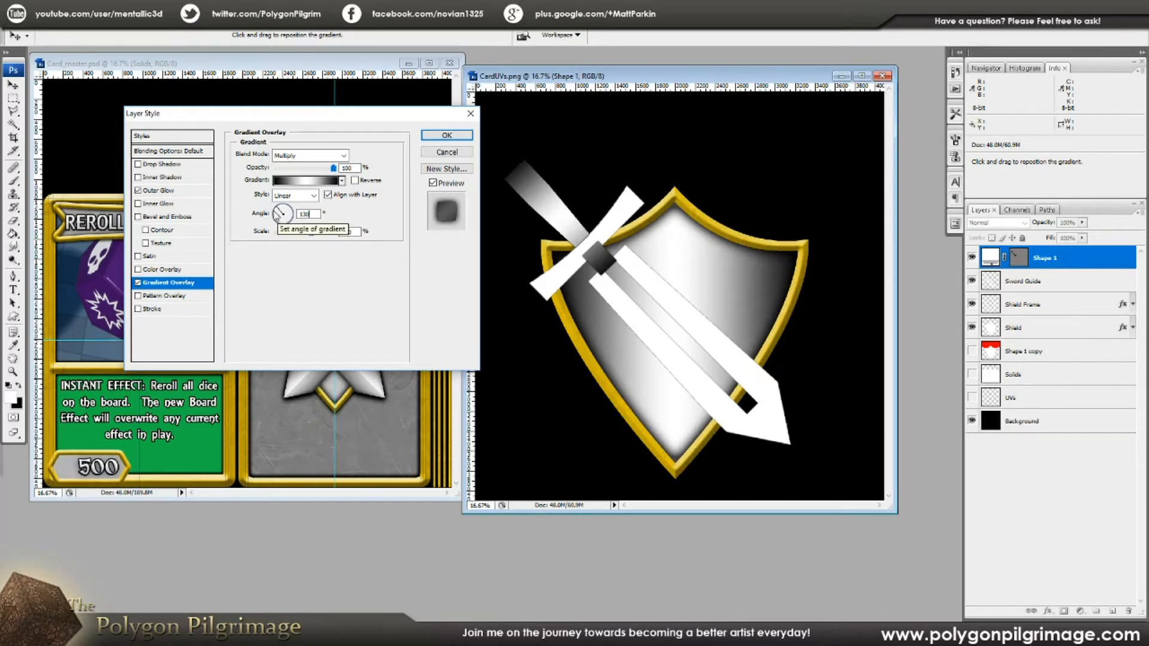
{"action": "left_click_drag", "start_coordinate": [276, 216], "coordinate": [274, 220]}
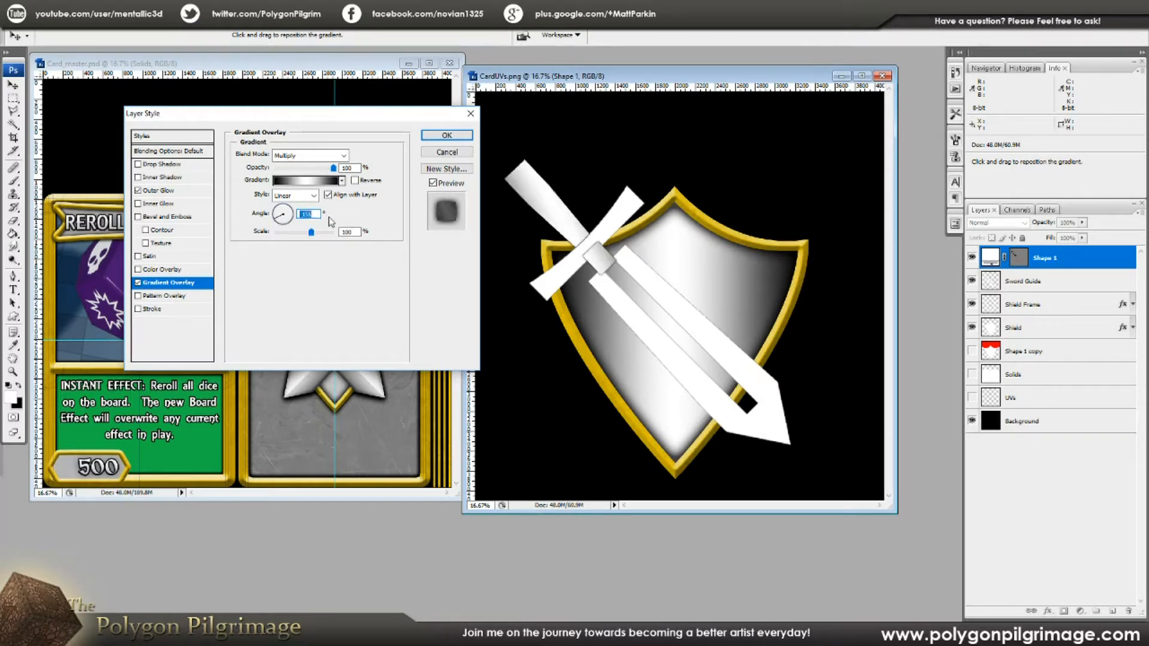
{"action": "type", "text": "-130"}
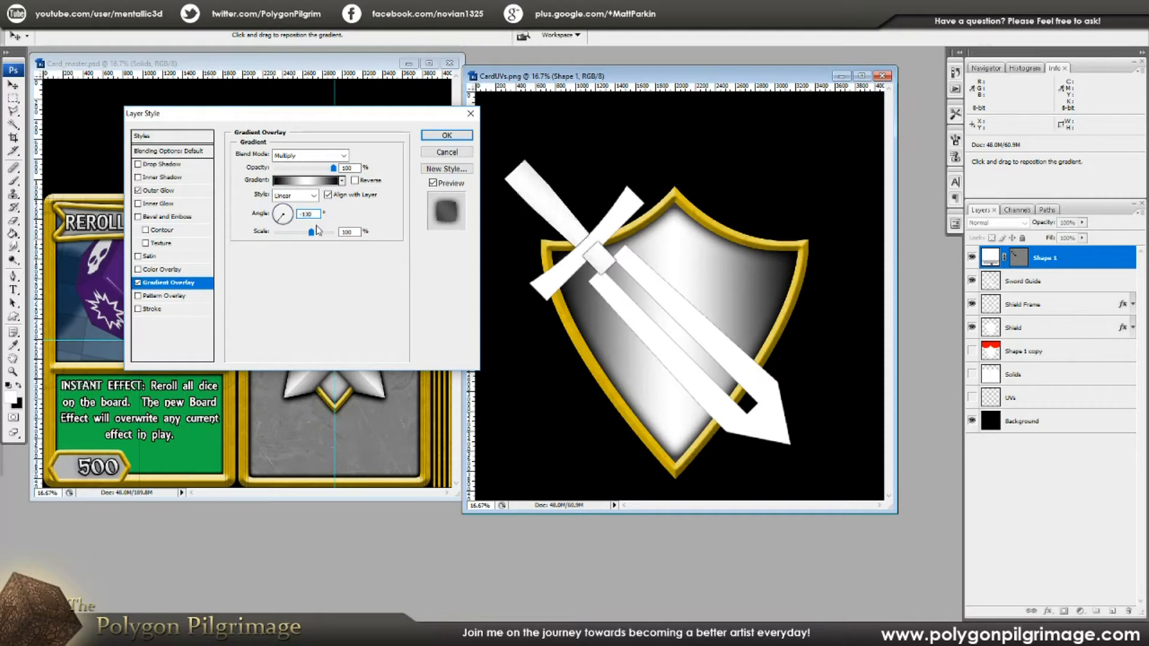
Try to set the scale of the handle's linear gradient overlay to 220%
{"action": "left_click", "coordinate": [314, 198]}
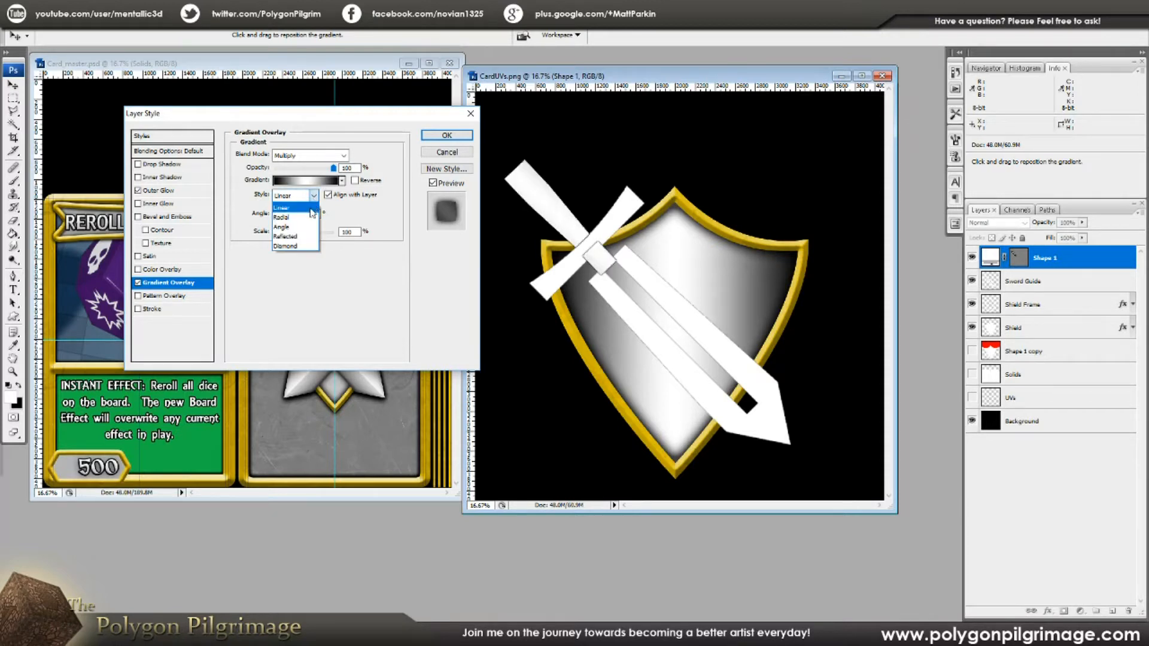
{"action": "left_click", "coordinate": [313, 209]}
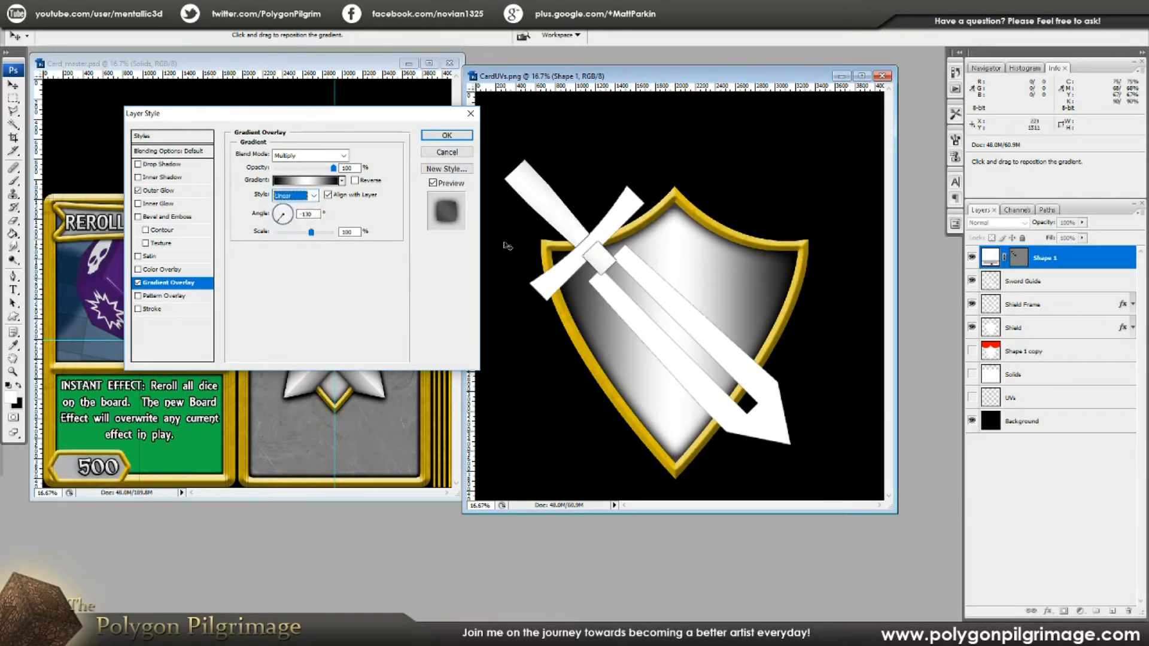
{"action": "left_click", "coordinate": [356, 235]}
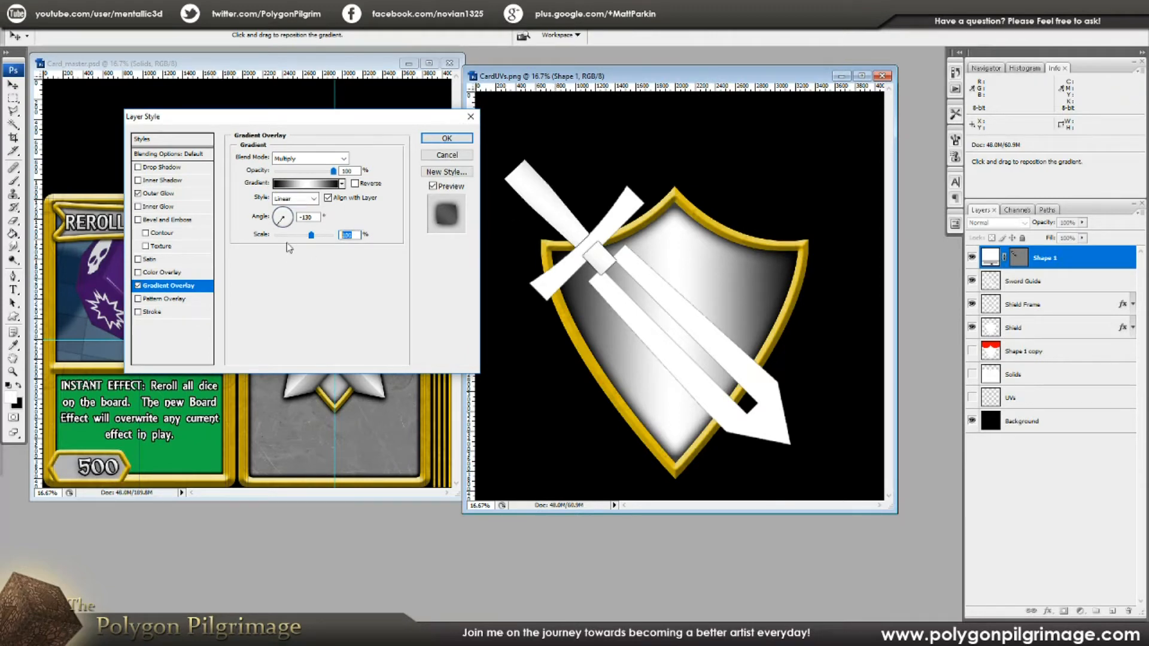
{"action": "type", "text": "20"}
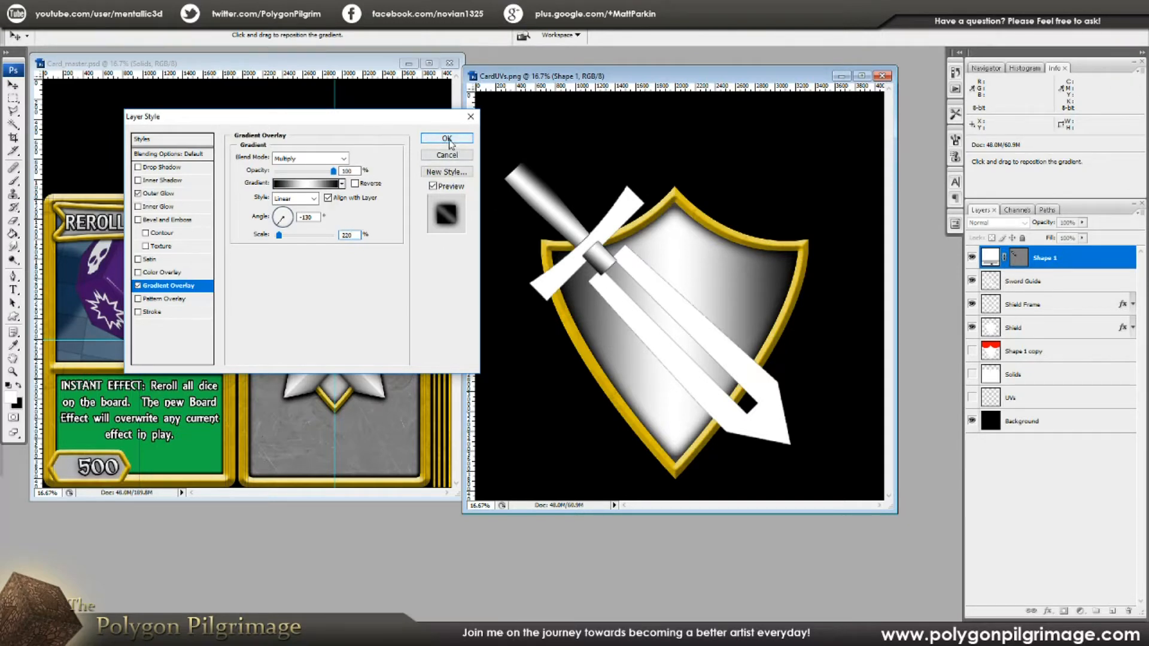
{"action": "left_click_drag", "start_coordinate": [333, 121], "coordinate": [357, 113]}
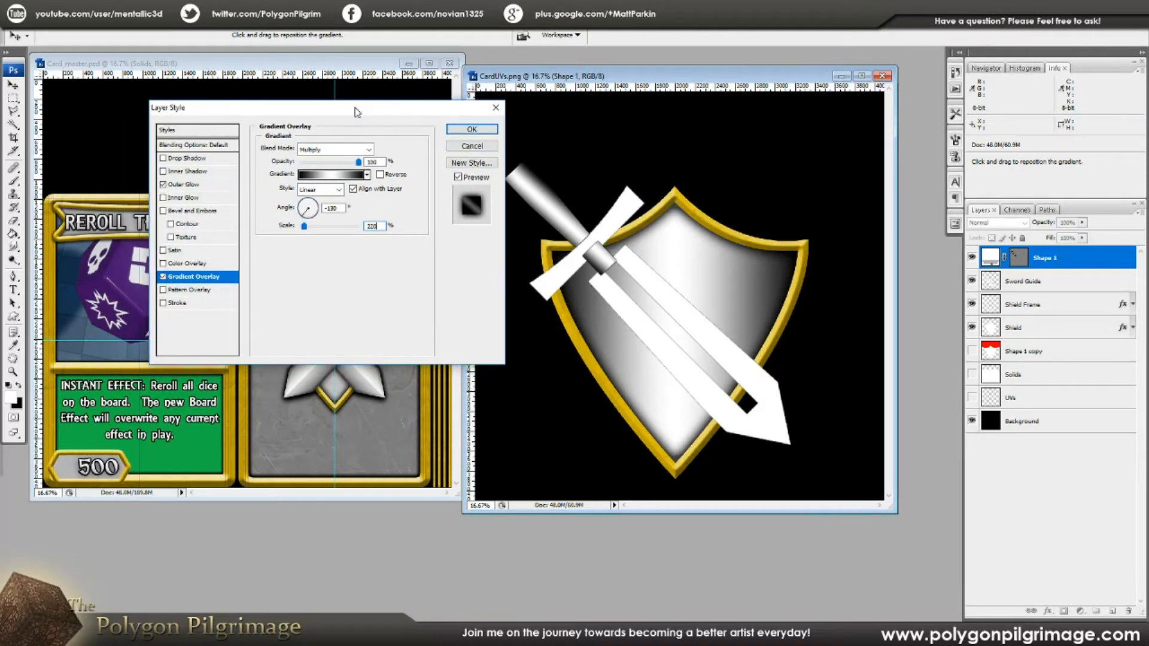
{"action": "left_click", "coordinate": [180, 292]}
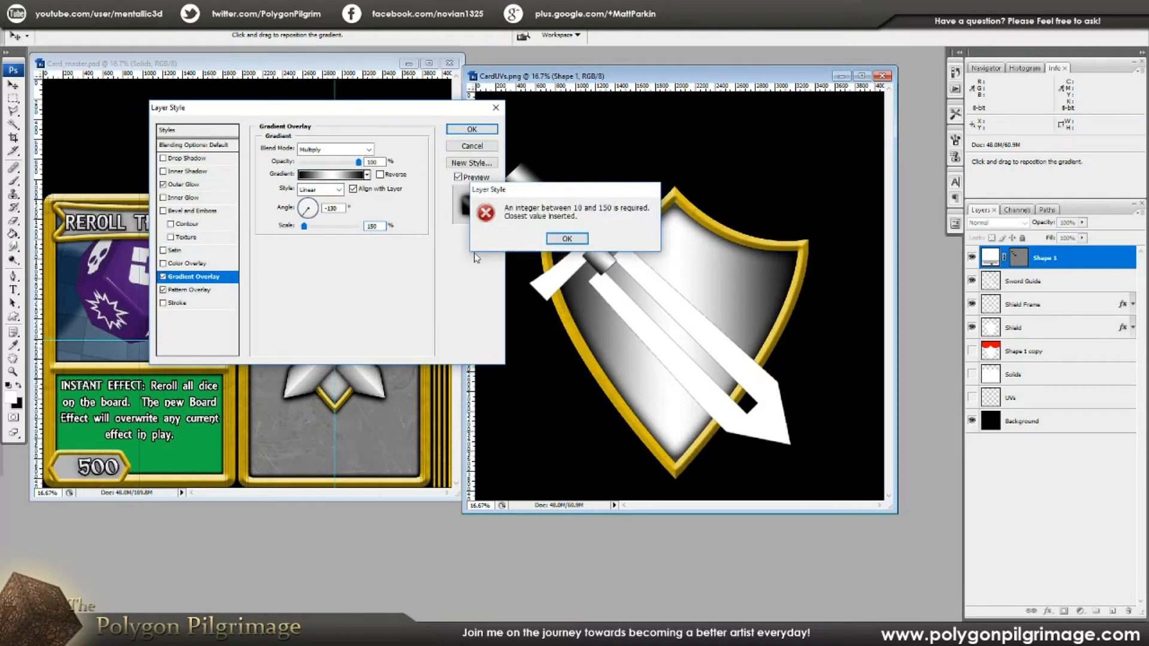
{"action": "left_click", "coordinate": [567, 239]}
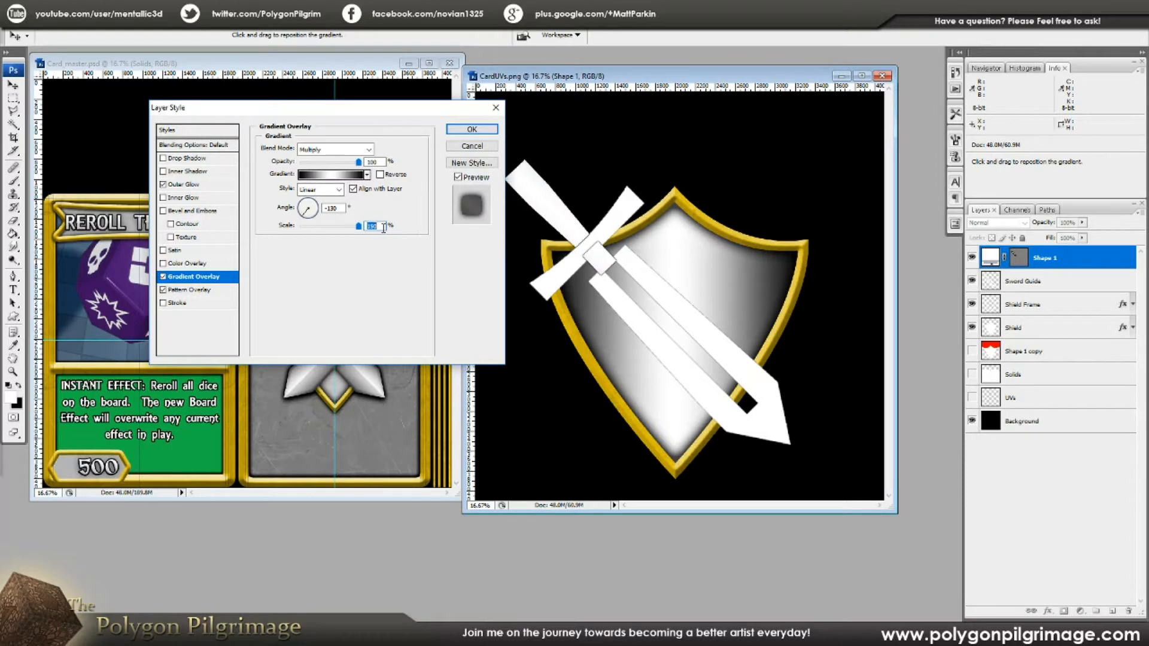
{"action": "type", "text": "220"}
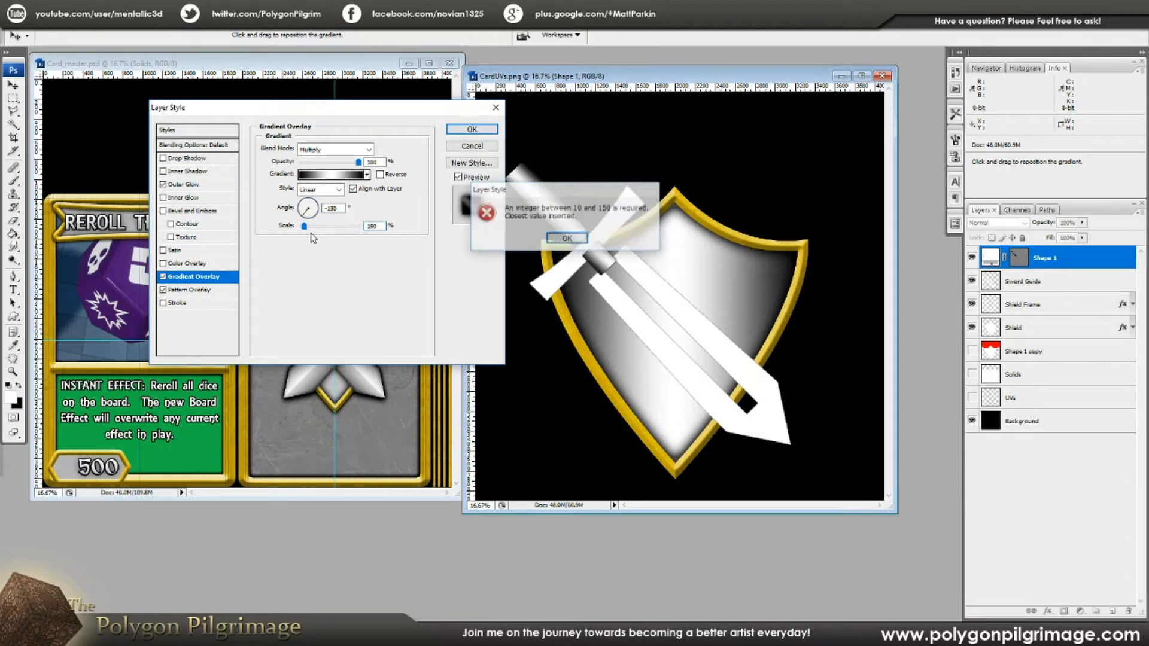
{"action": "left_click", "coordinate": [566, 238]}
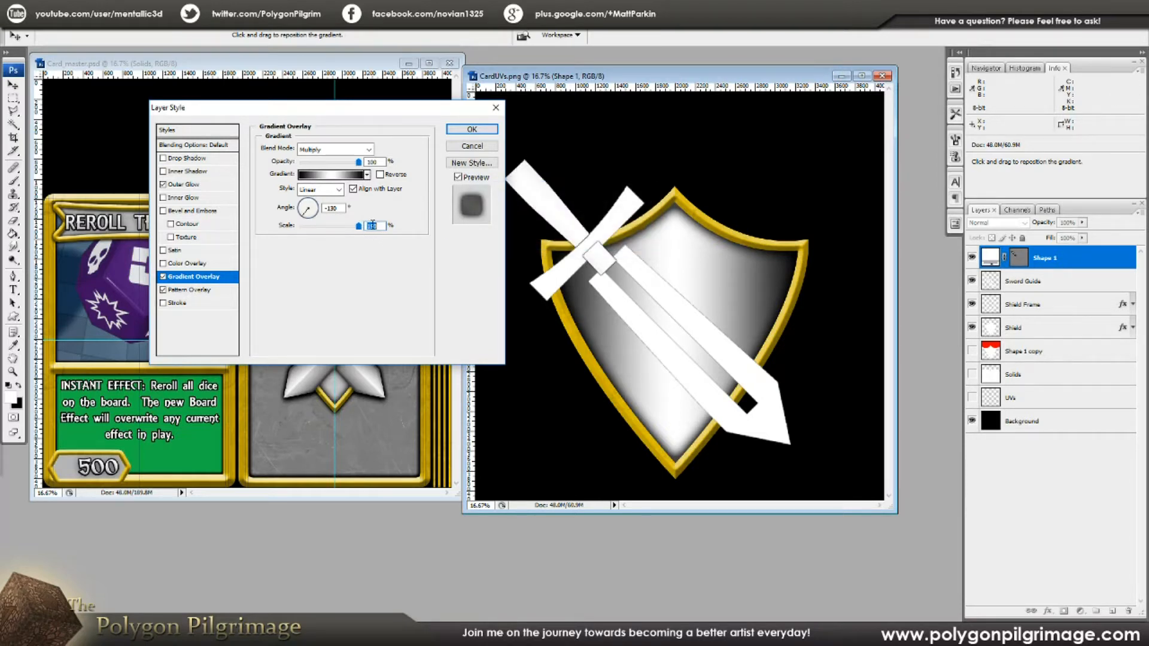
Lower the gradient overlay's scale until the light band narrows along the grip, and enable a Pattern Overlay on the handle
{"action": "left_click_drag", "start_coordinate": [363, 233], "coordinate": [306, 234]}
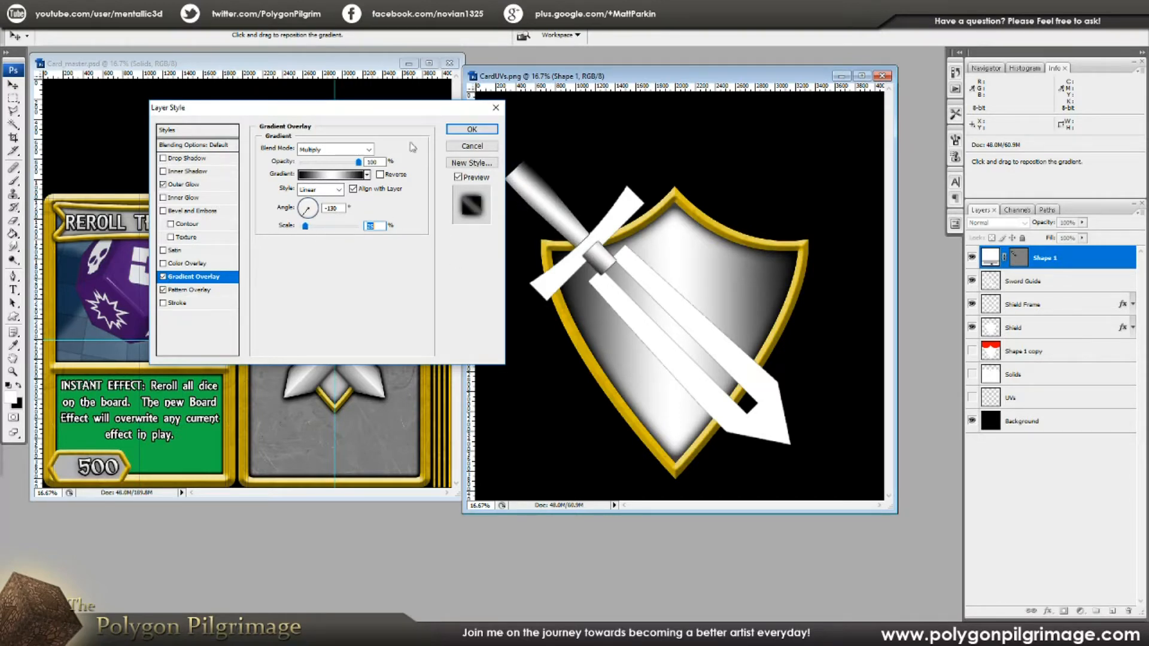
{"action": "left_click_drag", "start_coordinate": [401, 117], "coordinate": [348, 115]}
{"action": "left_click", "coordinate": [161, 285]}
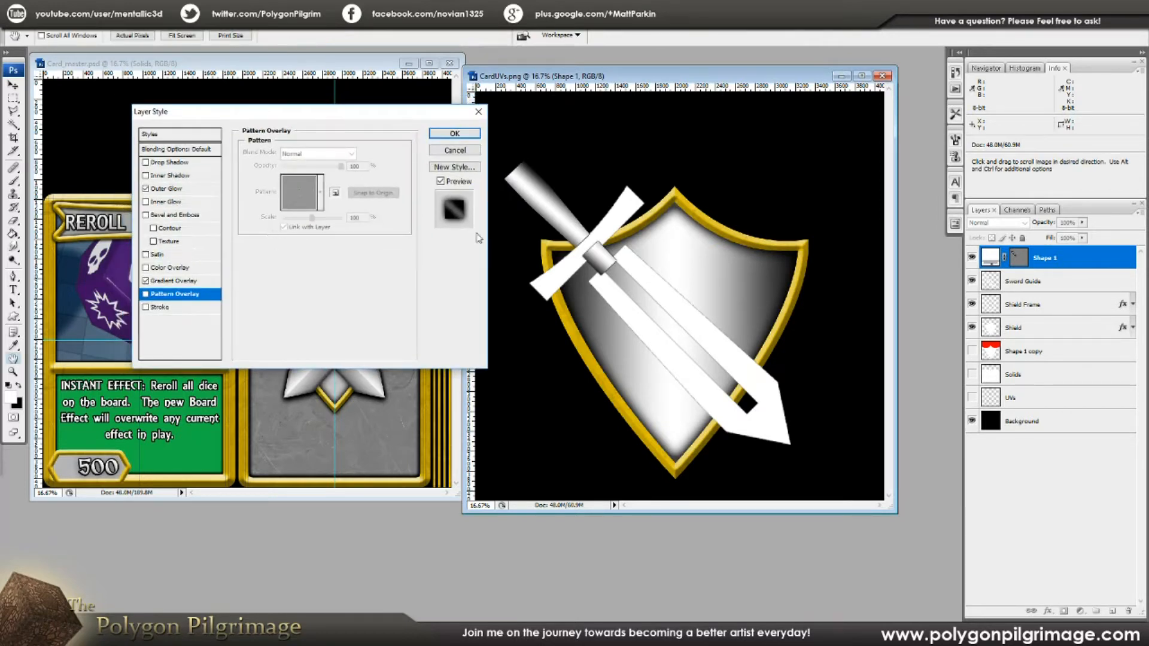
{"action": "left_click", "coordinate": [146, 295]}
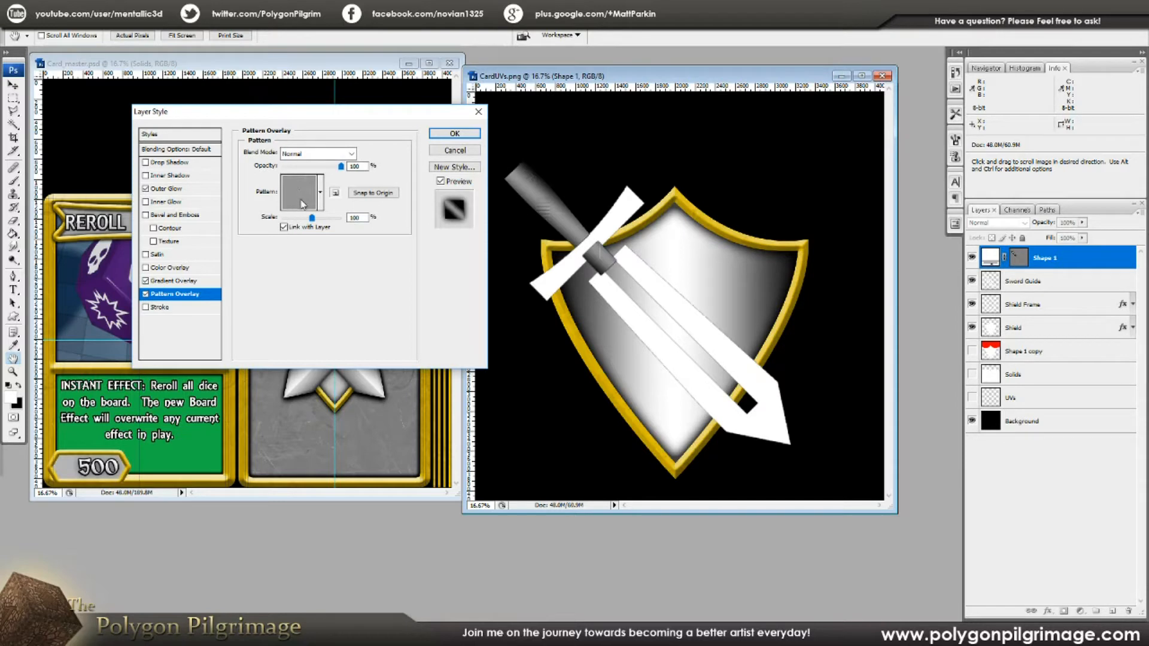
Choose the black-and-white woven pattern for the handle's Pattern Overlay
{"action": "left_click", "coordinate": [320, 192]}
{"action": "left_click_drag", "start_coordinate": [354, 239], "coordinate": [354, 247]}
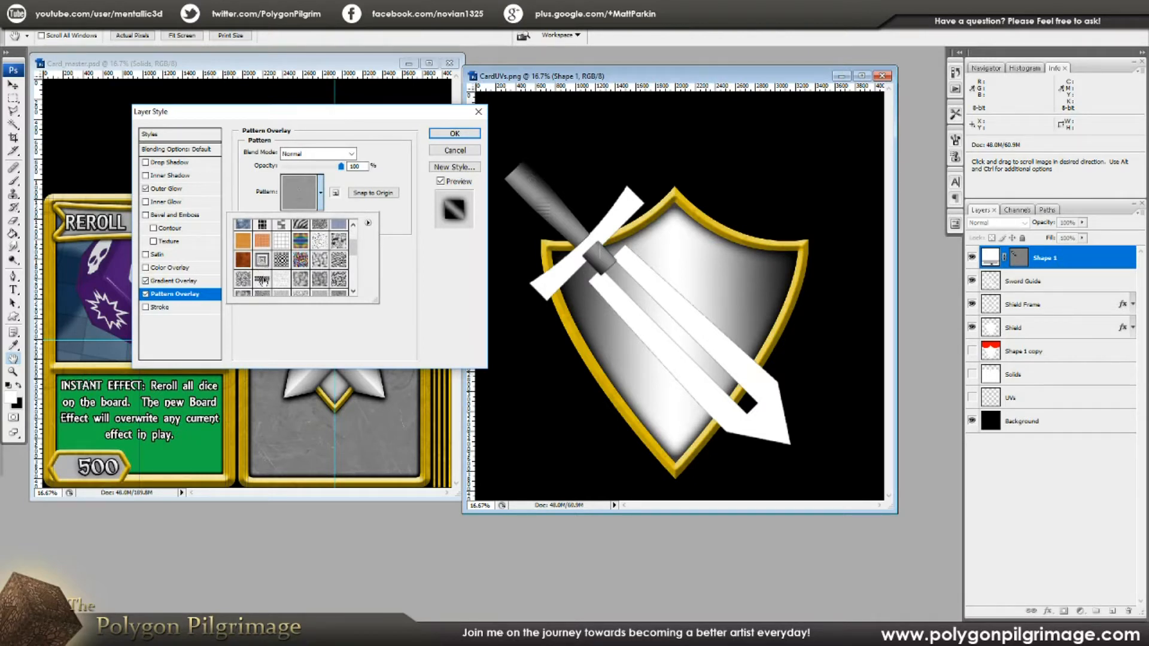
{"action": "left_click", "coordinate": [263, 280]}
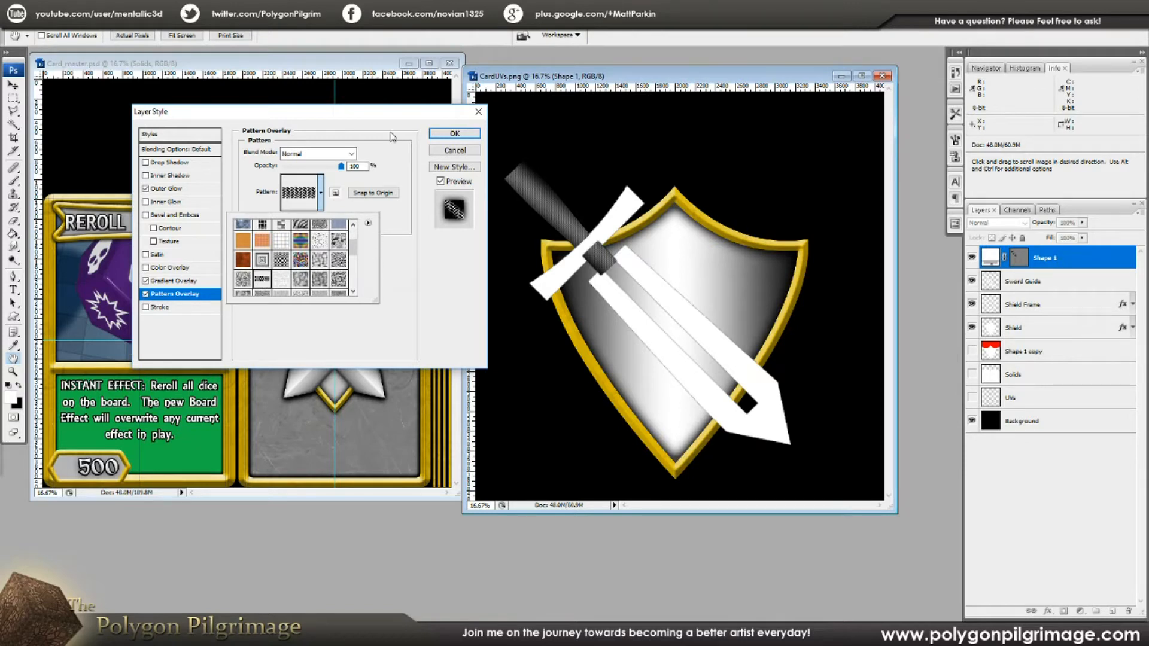
{"action": "left_click", "coordinate": [393, 122]}
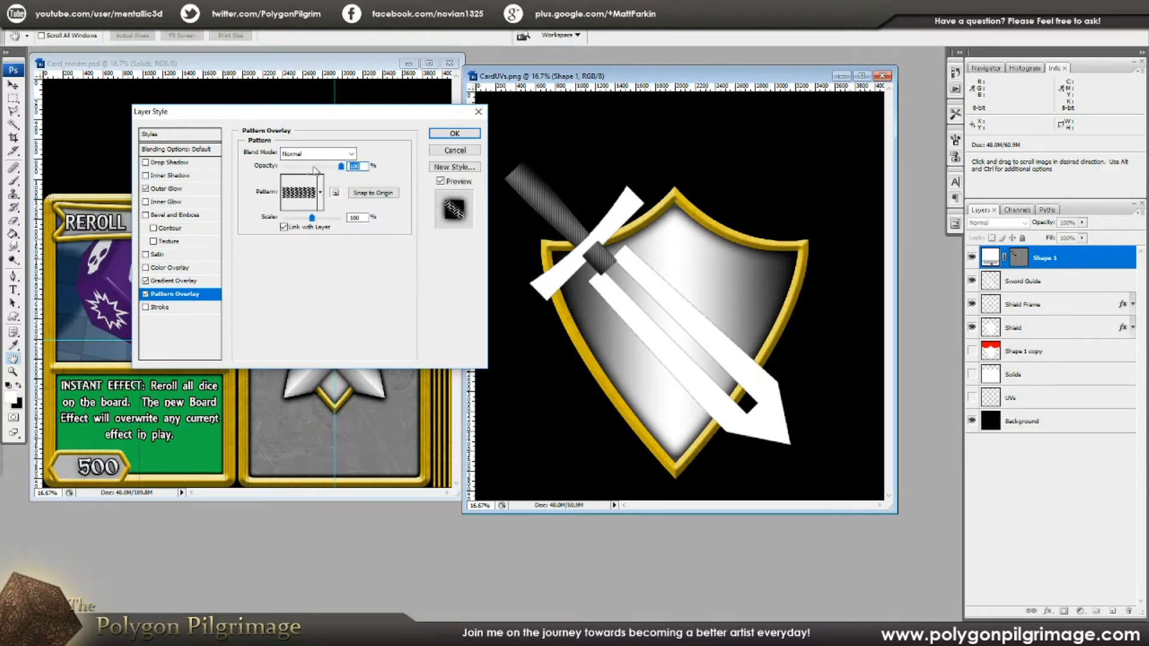
Reduce the pattern overlay's opacity to about 50%, set its scale to 220%, and apply the handle's layer style
{"action": "left_click_drag", "start_coordinate": [342, 167], "coordinate": [309, 167]}
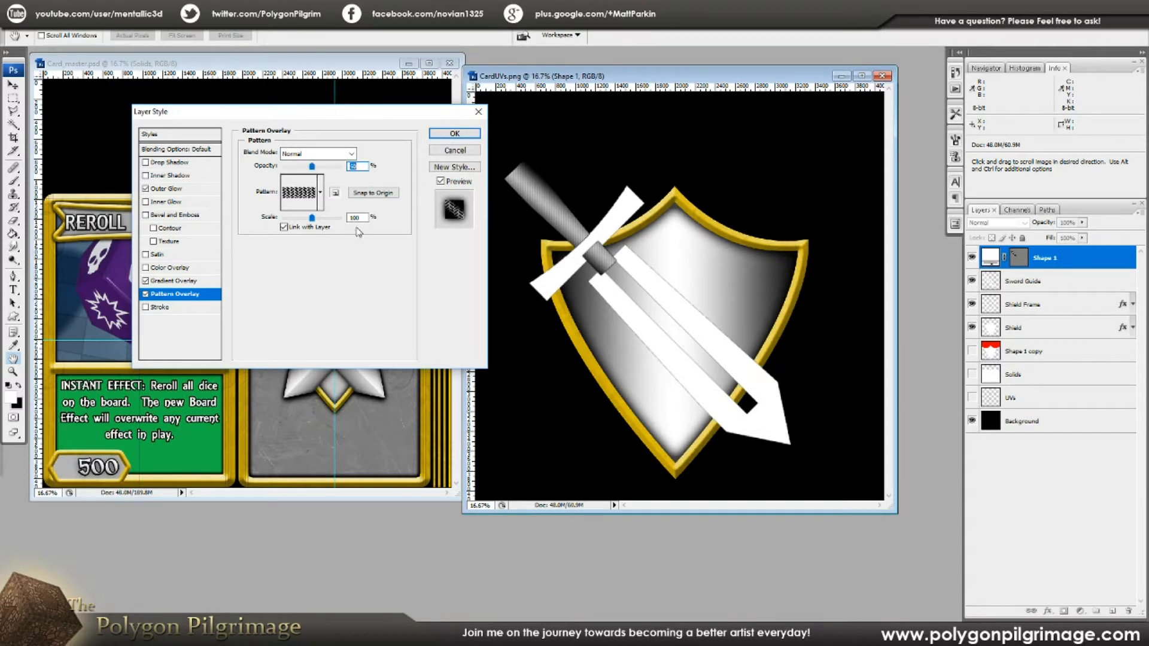
{"action": "left_click_drag", "start_coordinate": [311, 219], "coordinate": [320, 219]}
{"action": "type", "text": "220"}
{"action": "left_click", "coordinate": [455, 134]}
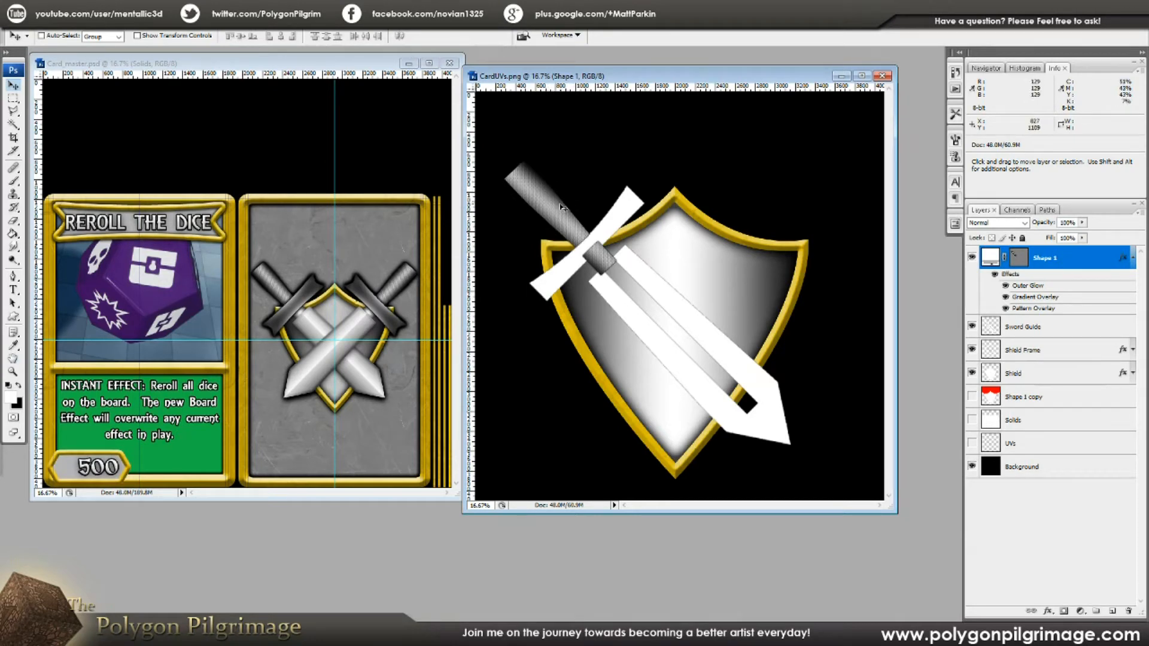
Collapse the Shape 1 handle layer's effects list and duplicate the layer
{"action": "left_click", "coordinate": [1132, 259]}
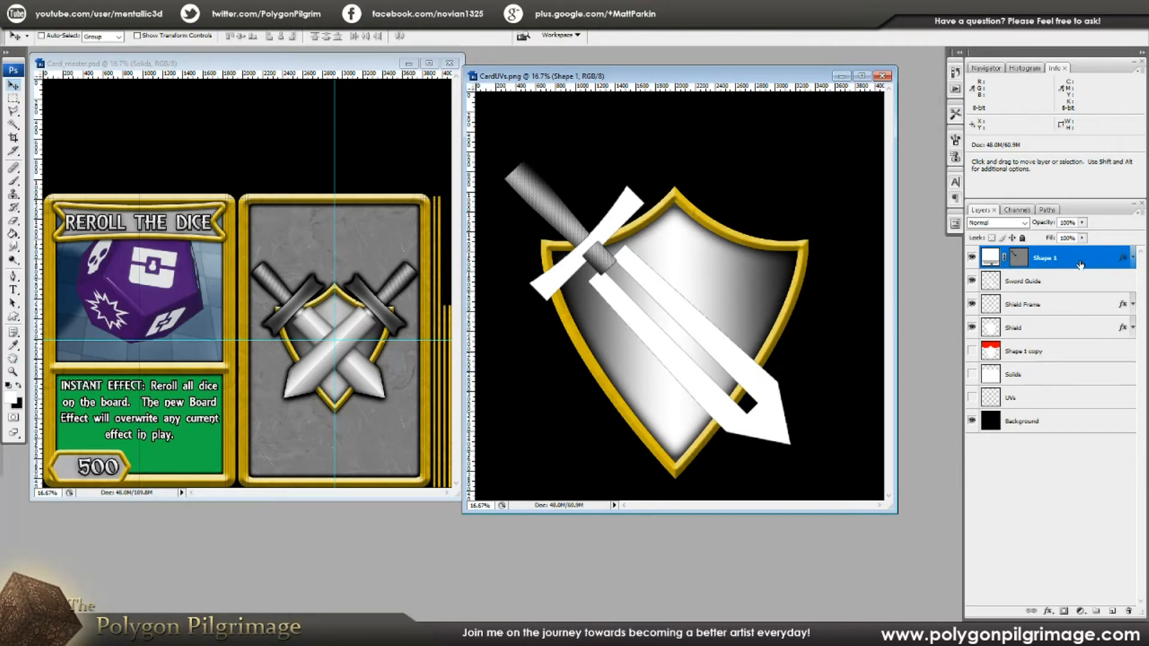
{"action": "left_click_drag", "start_coordinate": [1069, 264], "coordinate": [1112, 611]}
{"action": "left_click", "coordinate": [1062, 284]}
{"action": "left_click", "coordinate": [1062, 264]}
{"action": "left_click", "coordinate": [1061, 285]}
{"action": "left_click", "coordinate": [1060, 261]}
Add a new empty layer directly above each of the two handle shape layers
{"action": "left_click", "coordinate": [1057, 281]}
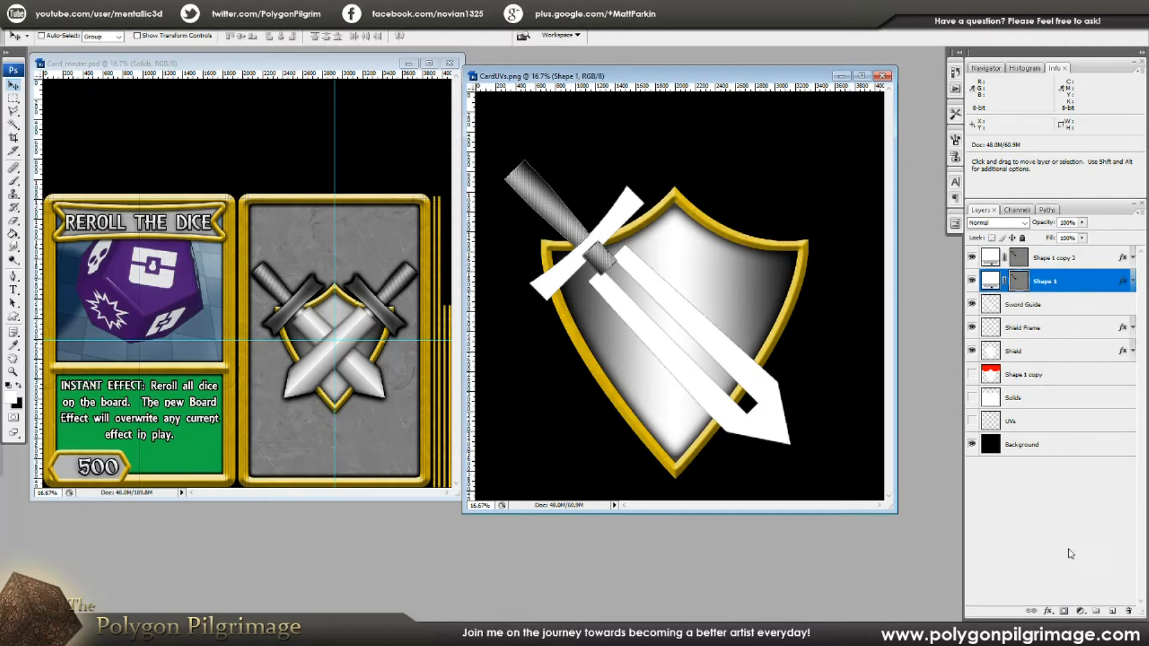
{"action": "left_click", "coordinate": [1113, 611]}
{"action": "left_click", "coordinate": [1052, 259]}
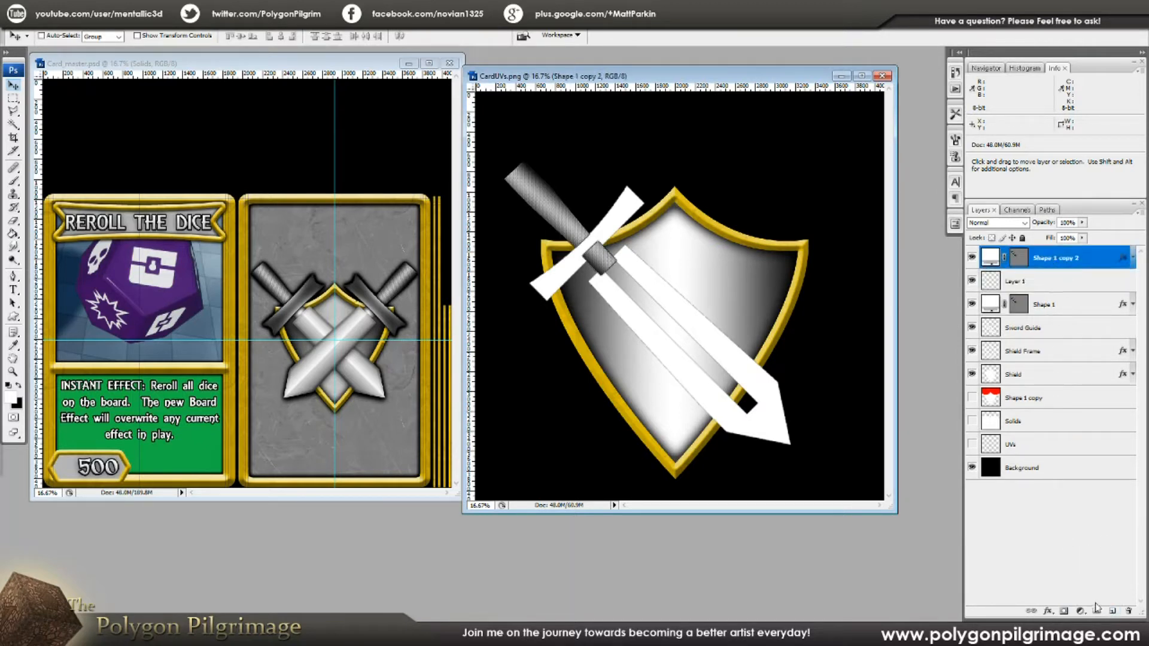
{"action": "left_click", "coordinate": [1113, 611]}
{"action": "left_click", "coordinate": [1049, 307]}
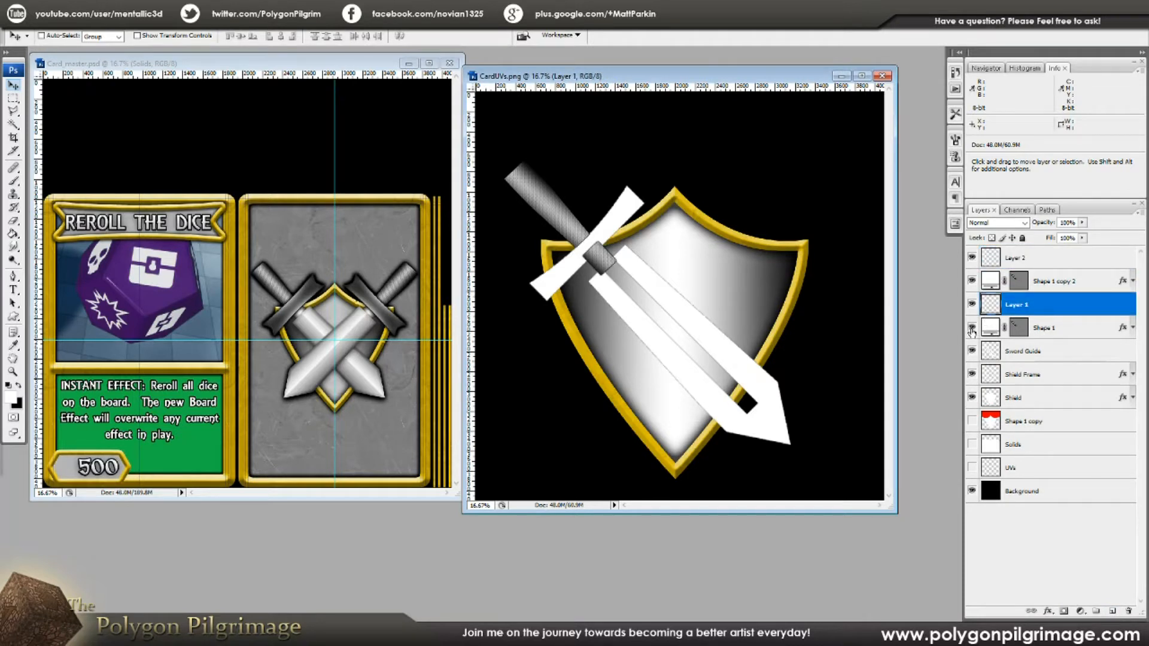
Merge Layer 2 with the Shape 1 copy 2 handle layer to flatten its effects
{"action": "left_click", "coordinate": [1053, 261]}
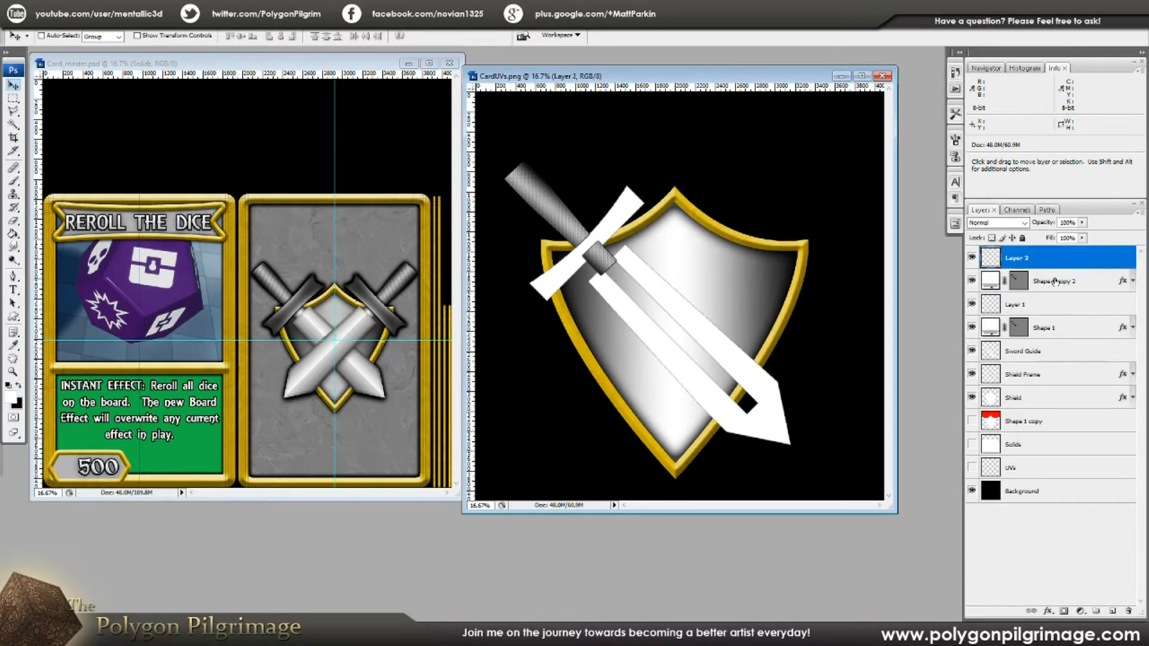
{"action": "left_click", "coordinate": [1055, 281], "text": "shift"}
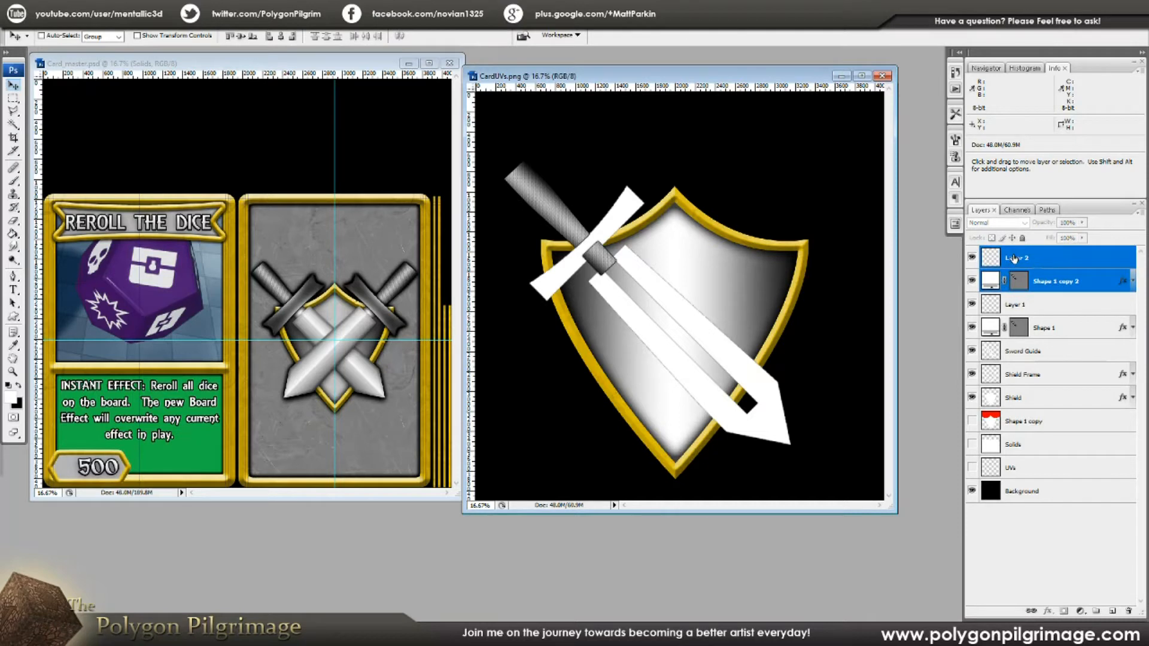
{"action": "right_click", "coordinate": [1059, 288]}
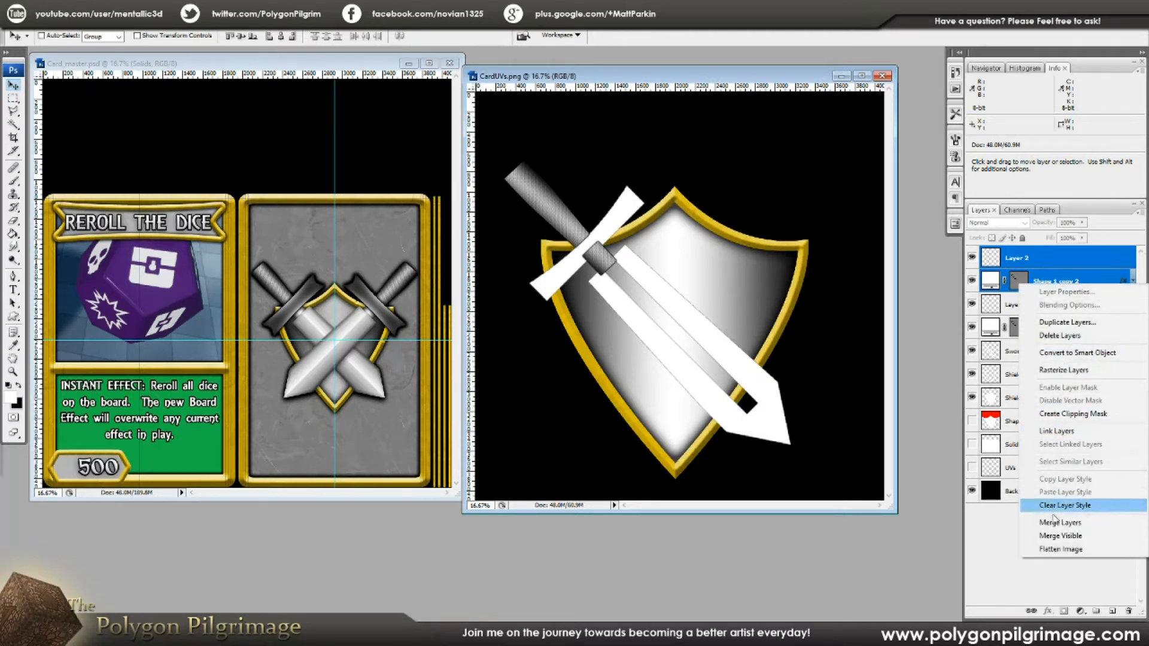
{"action": "left_click", "coordinate": [1057, 288]}
{"action": "key", "text": "ctrl+e"}
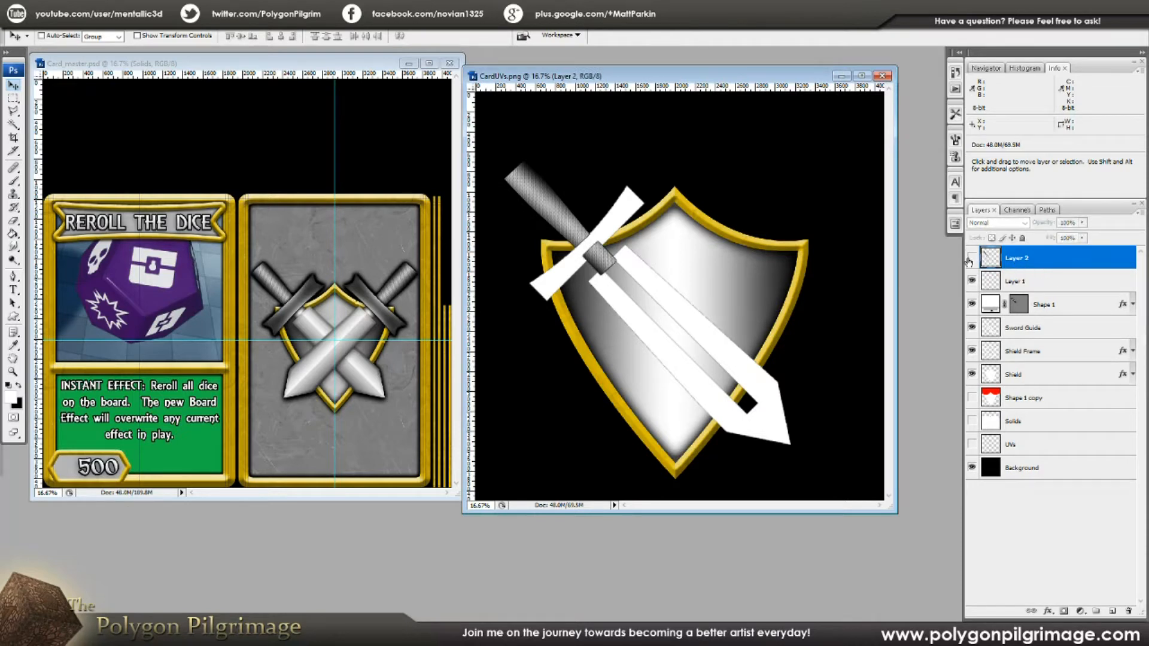
Merge Layer 1 with the original Shape 1 handle layer, then compare the two merged layers by toggling their visibility
{"action": "left_click", "coordinate": [1043, 289]}
{"action": "left_click", "coordinate": [1051, 306], "text": "shift"}
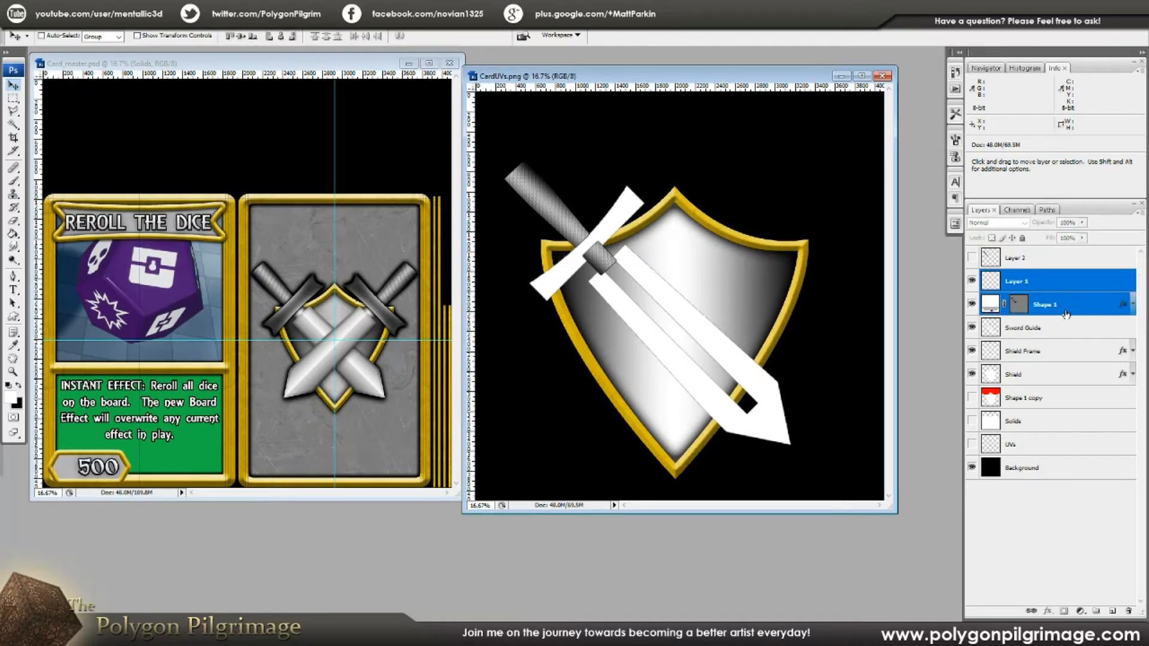
{"action": "key", "text": "ctrl+e"}
{"action": "left_click", "coordinate": [972, 282]}
{"action": "left_click", "coordinate": [971, 281]}
{"action": "left_click", "coordinate": [971, 279]}
{"action": "left_click", "coordinate": [972, 257]}
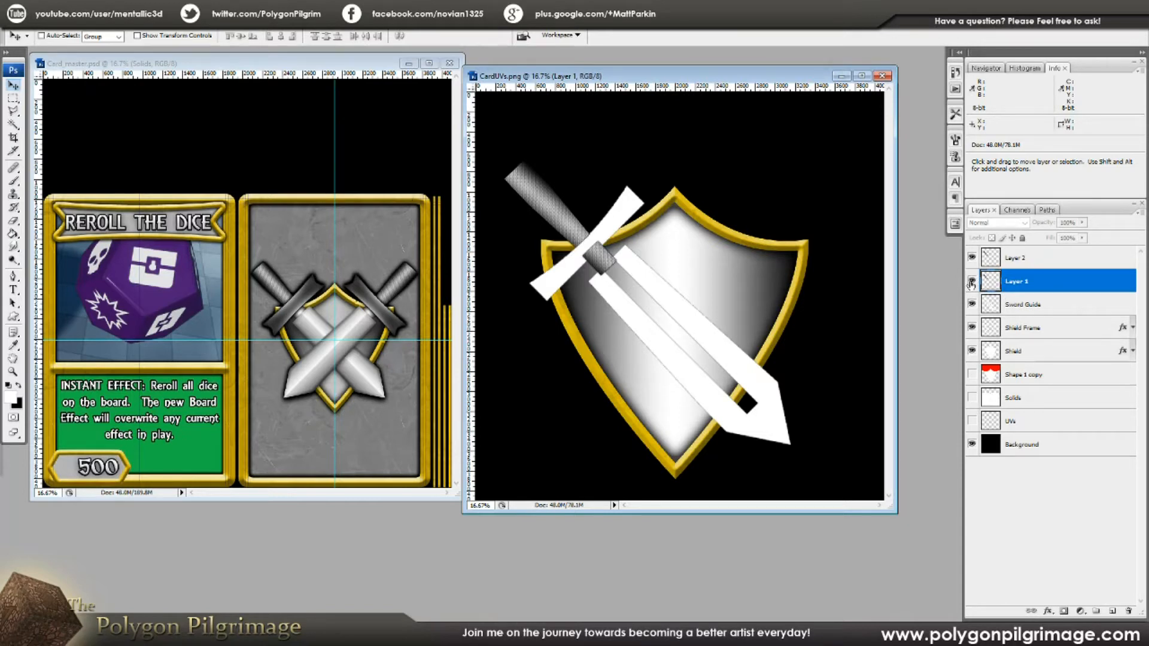
On Layer 2, outline the handle piece below the crossguard with the Polygonal Lasso and delete it
{"action": "left_click", "coordinate": [1014, 263]}
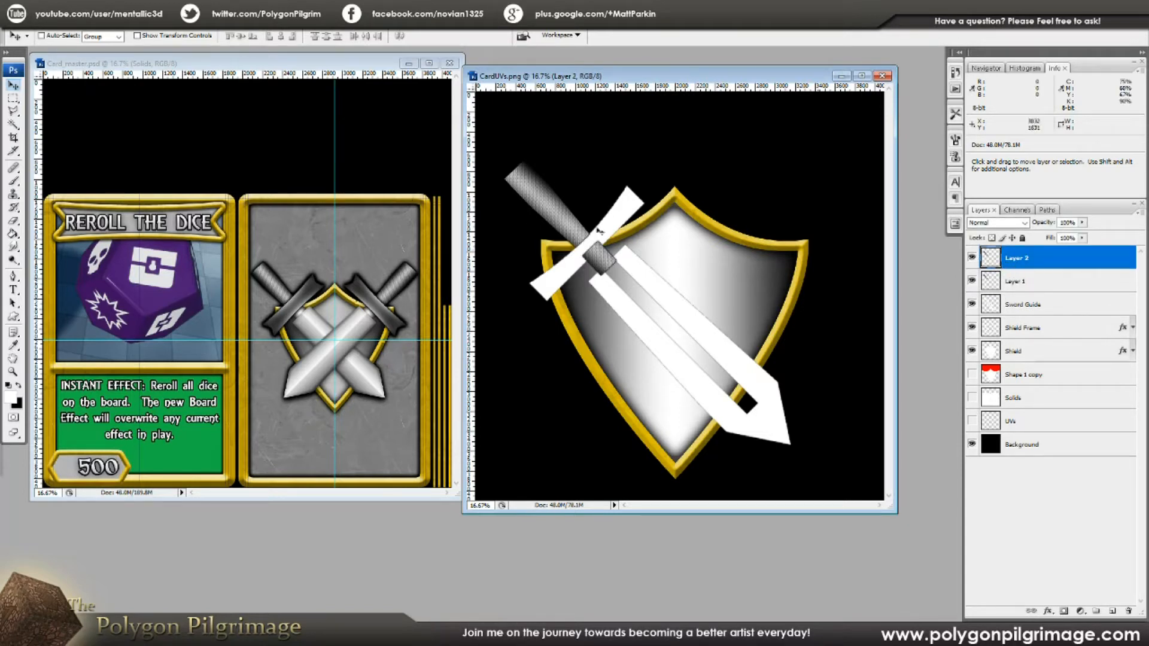
{"action": "left_click", "coordinate": [13, 113]}
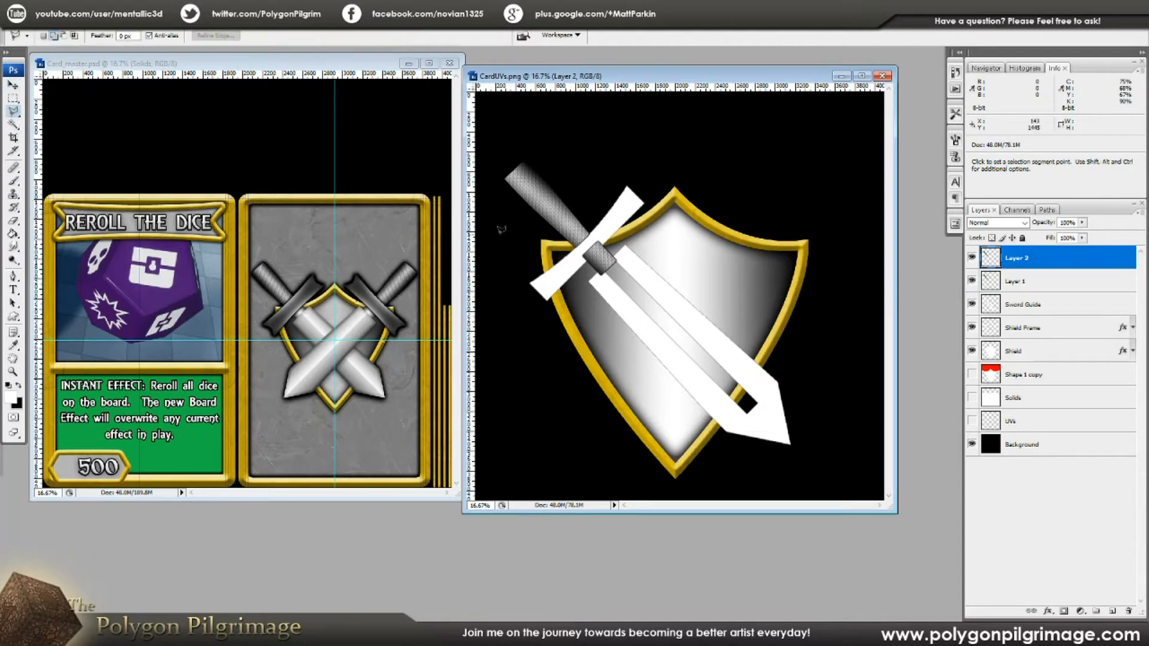
{"action": "left_click", "coordinate": [599, 243]}
{"action": "left_click", "coordinate": [577, 256]}
{"action": "left_click", "coordinate": [595, 287]}
{"action": "left_click", "coordinate": [633, 265]}
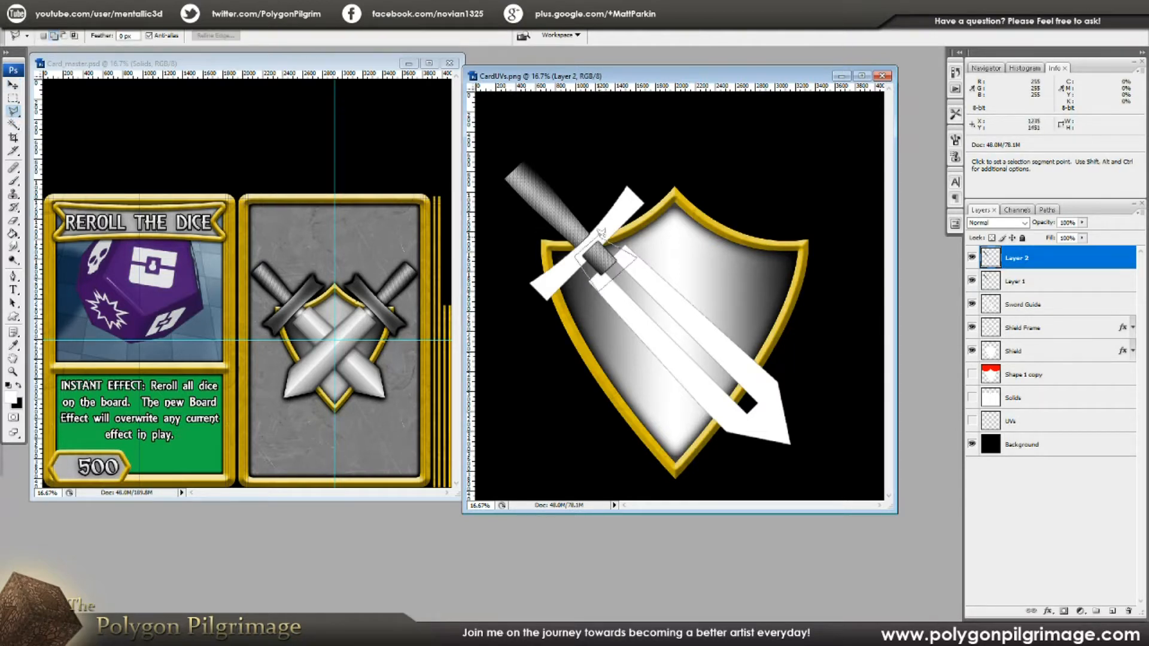
{"action": "double_click", "coordinate": [635, 259]}
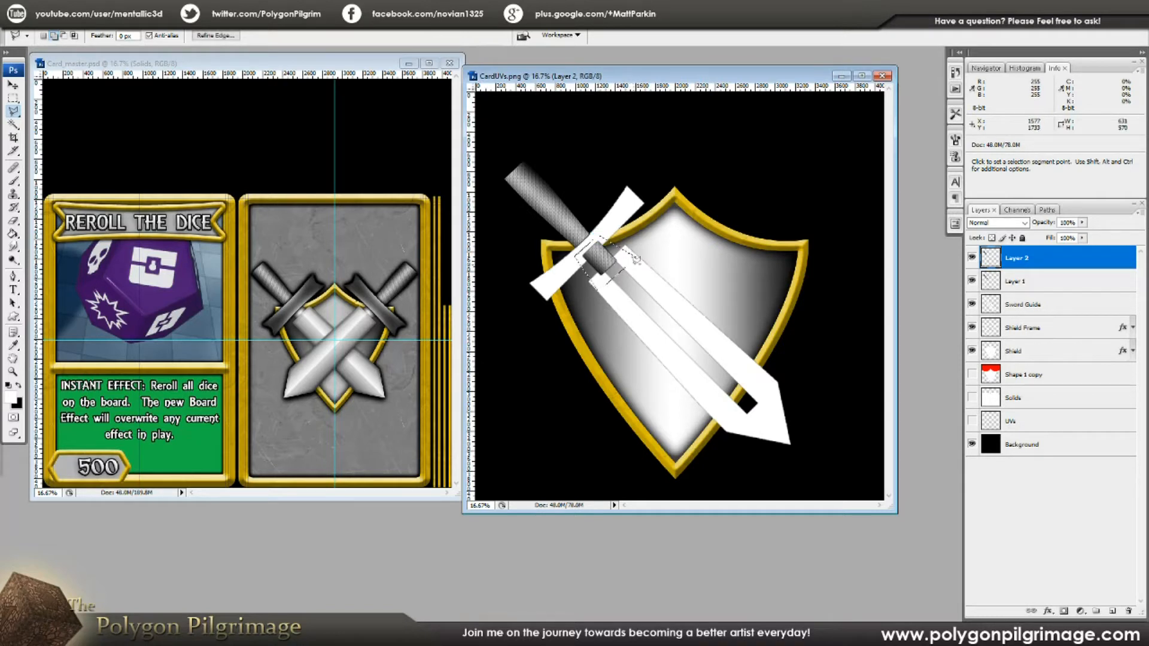
On Layer 1, lasso the long grip above the crossguard, delete it, and clear the selection
{"action": "left_click", "coordinate": [1025, 285]}
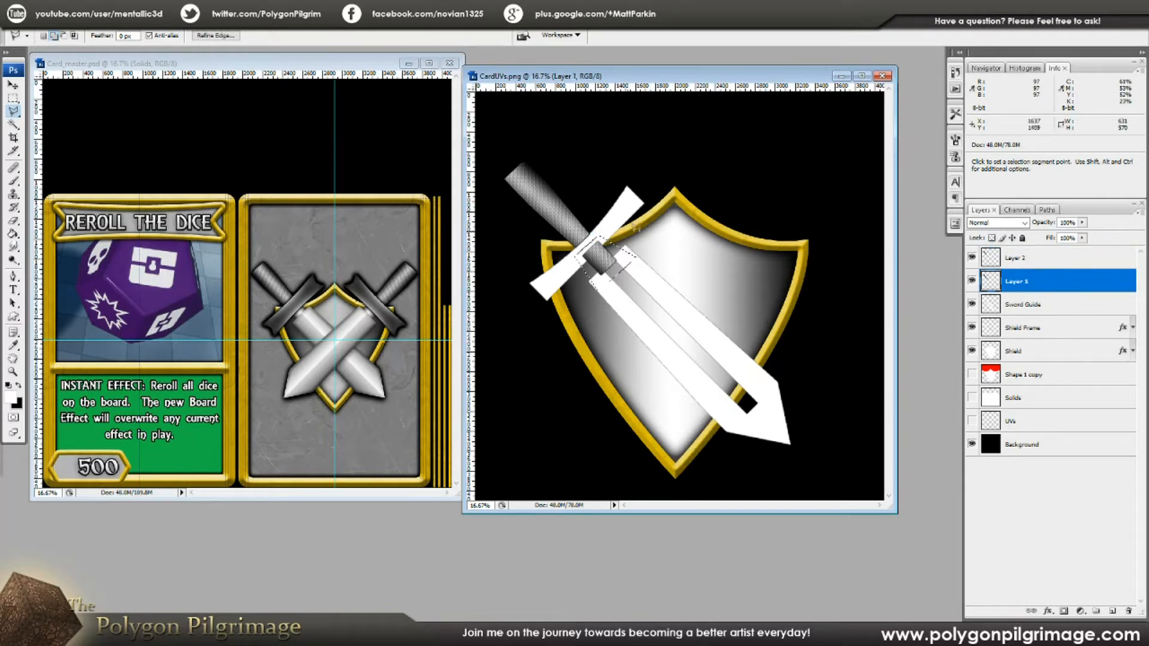
{"action": "left_click", "coordinate": [43, 36]}
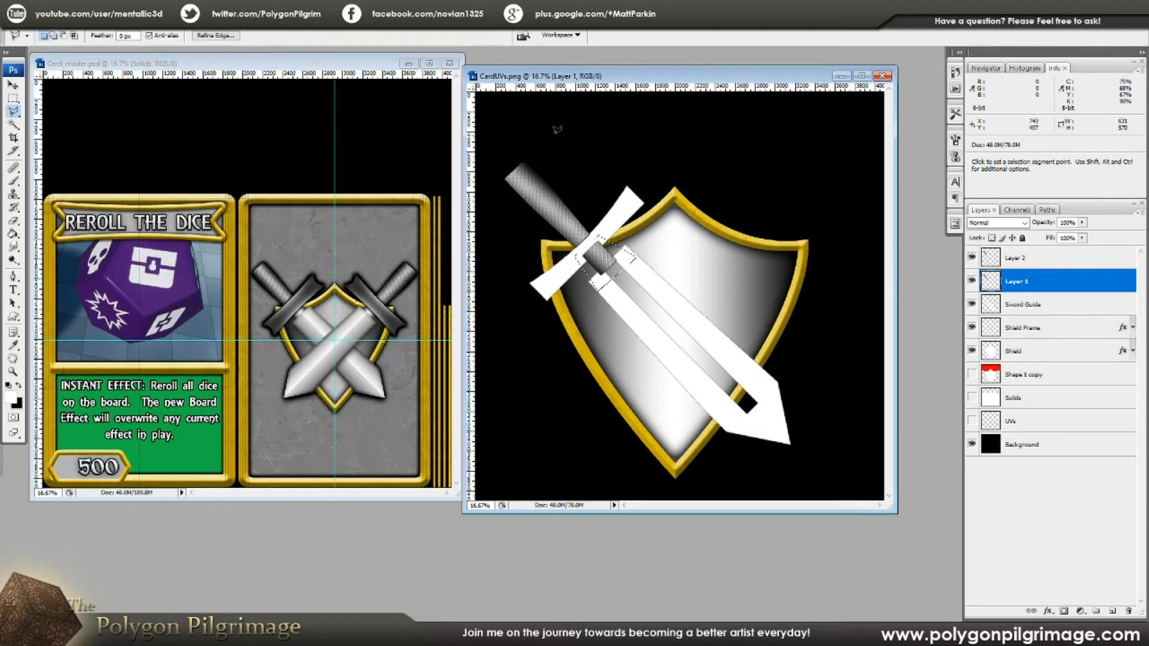
{"action": "left_click", "coordinate": [608, 155]}
{"action": "left_click", "coordinate": [568, 259]}
{"action": "left_click", "coordinate": [489, 177]}
{"action": "left_click", "coordinate": [537, 145]}
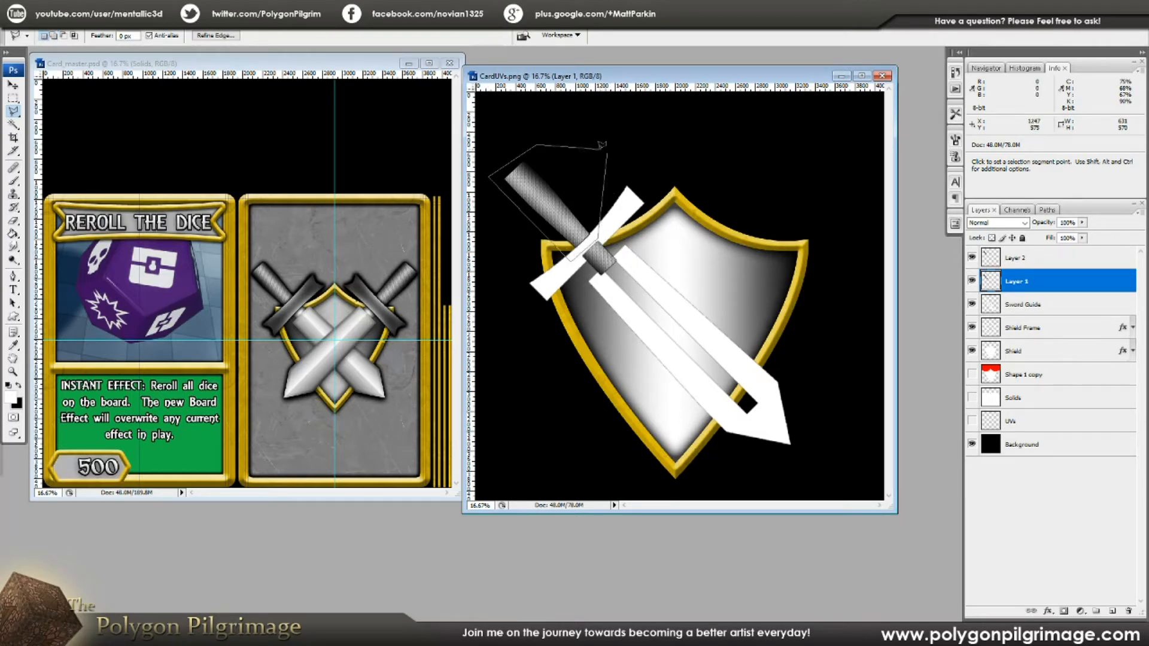
{"action": "left_click", "coordinate": [608, 155]}
{"action": "key", "text": "Delete"}
{"action": "left_click", "coordinate": [107, 25]}
{"action": "left_click", "coordinate": [75, 44]}
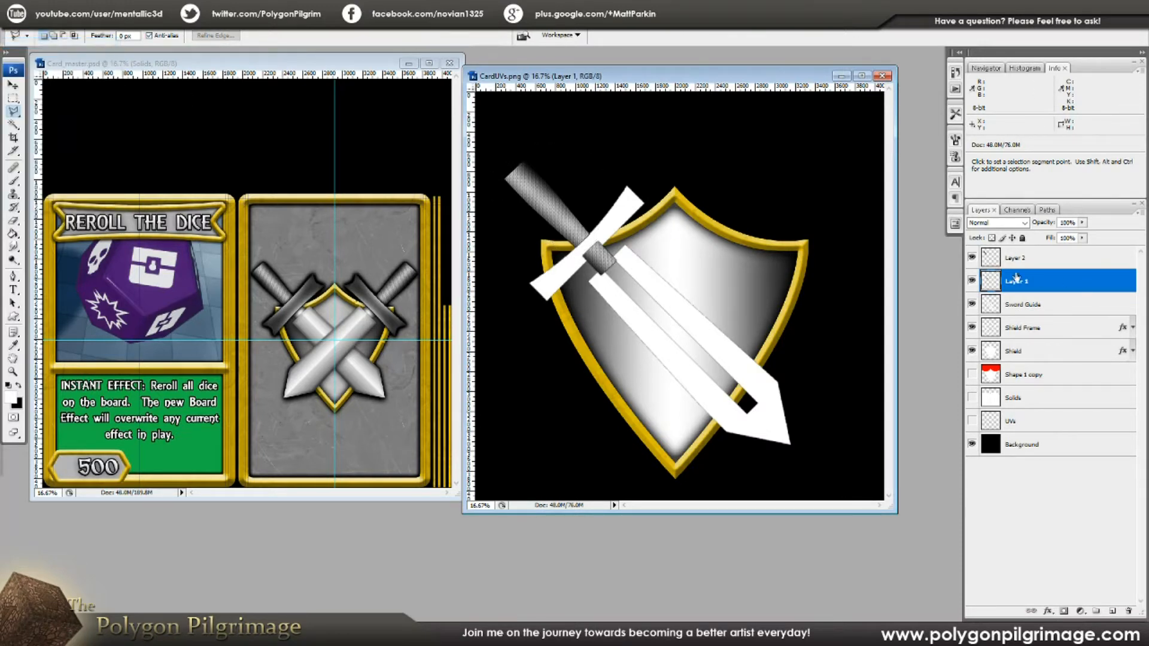
Check which sword piece each layer holds by toggling the visibility of Layer 2 and Layer 1
{"action": "left_click", "coordinate": [1041, 258]}
{"action": "left_click", "coordinate": [972, 258]}
{"action": "left_click", "coordinate": [972, 258]}
{"action": "left_click", "coordinate": [972, 258]}
{"action": "left_click", "coordinate": [972, 259]}
{"action": "left_click", "coordinate": [974, 282]}
{"action": "left_click", "coordinate": [973, 281]}
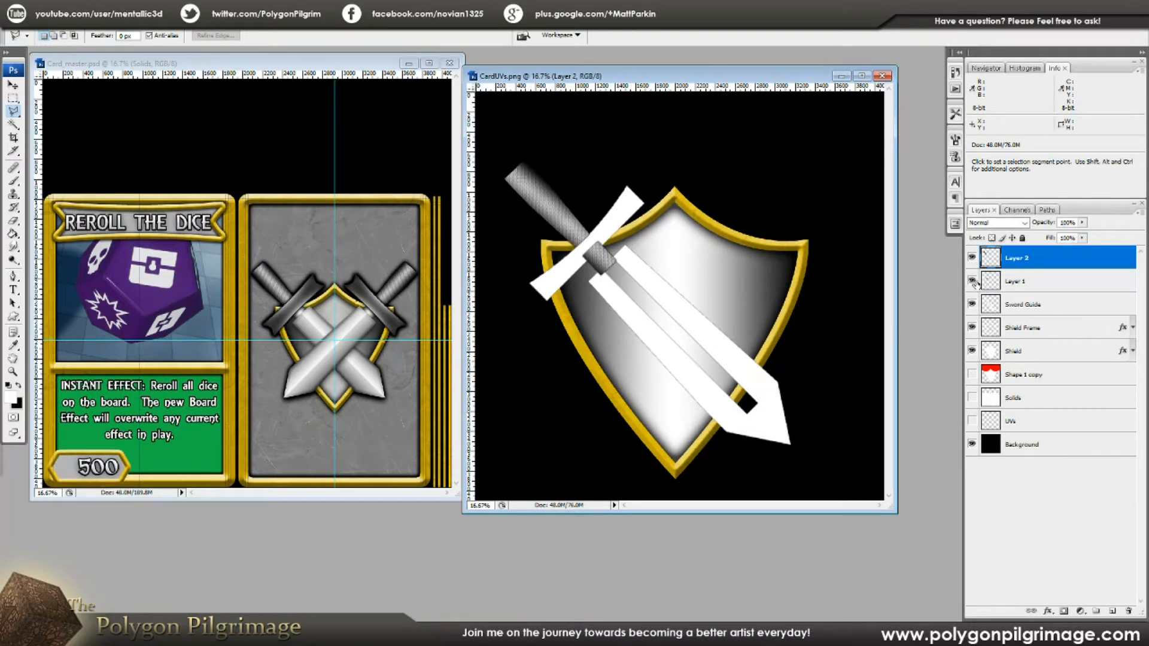
Add a Gradient Overlay to Layer 1, the small connector below the crossguard, with its angle at -130°
{"action": "left_click", "coordinate": [1018, 285]}
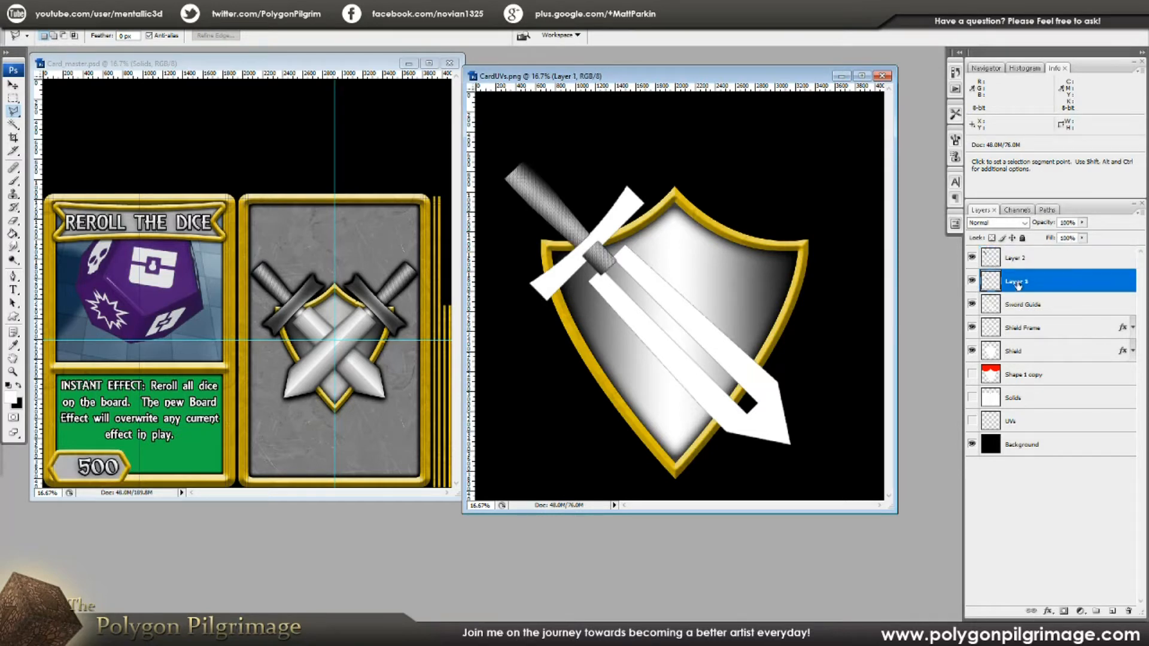
{"action": "left_click", "coordinate": [972, 281]}
{"action": "left_click", "coordinate": [972, 281]}
{"action": "left_click", "coordinate": [1048, 611]}
{"action": "left_click", "coordinate": [1083, 463]}
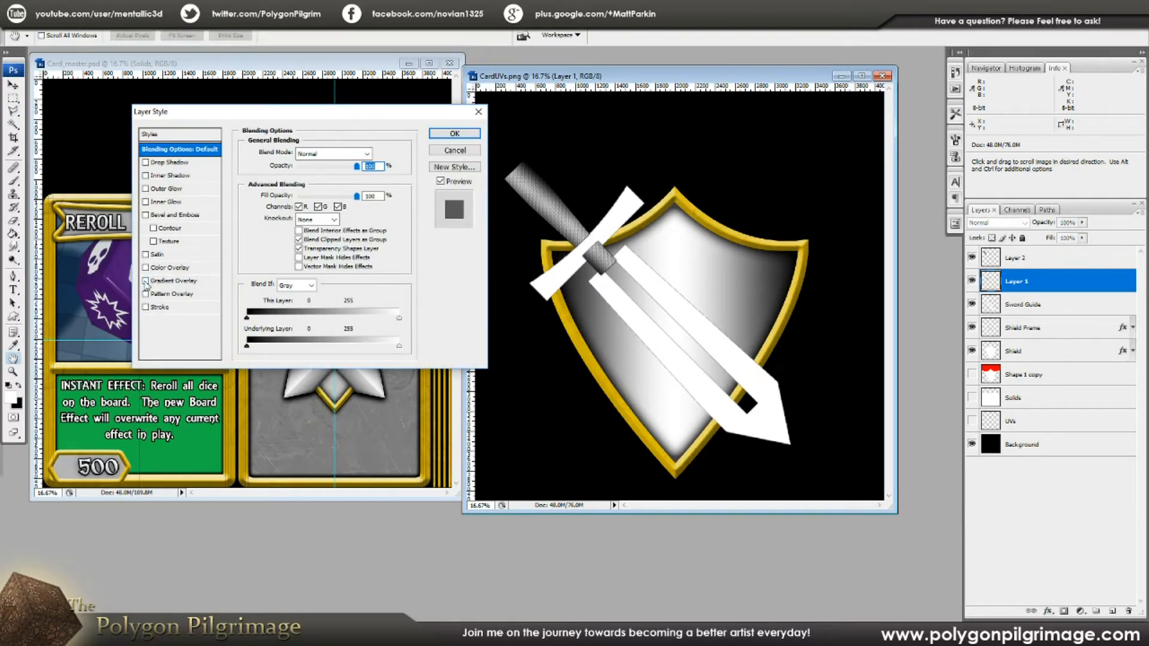
{"action": "left_click", "coordinate": [172, 285]}
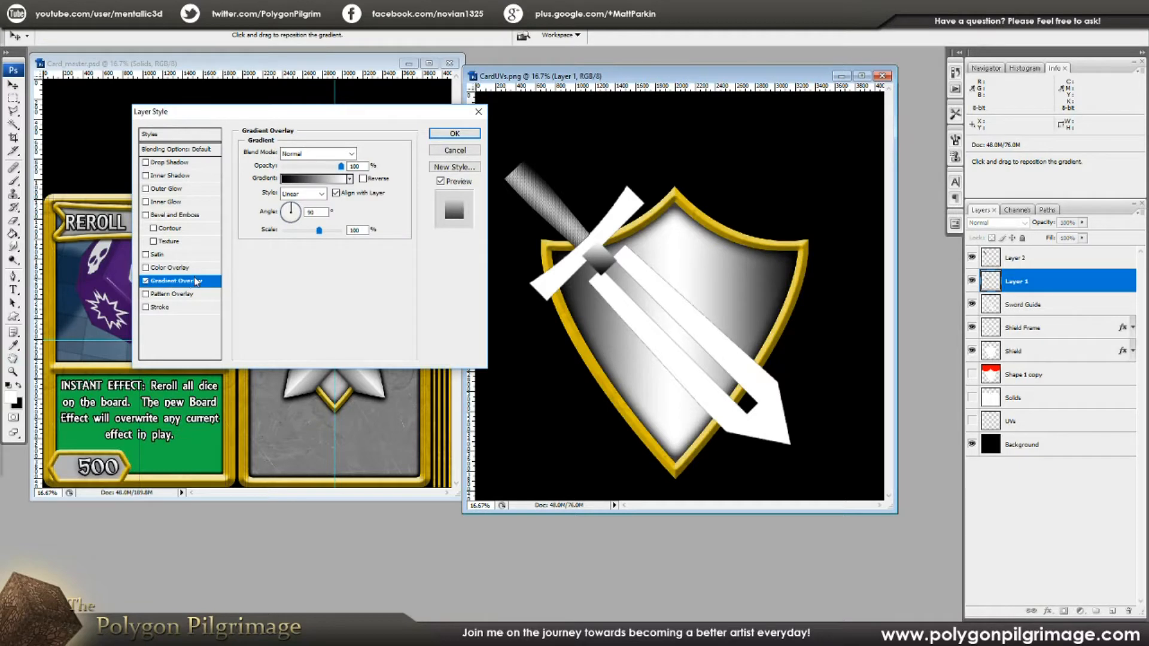
{"action": "left_click_drag", "start_coordinate": [291, 211], "coordinate": [288, 224]}
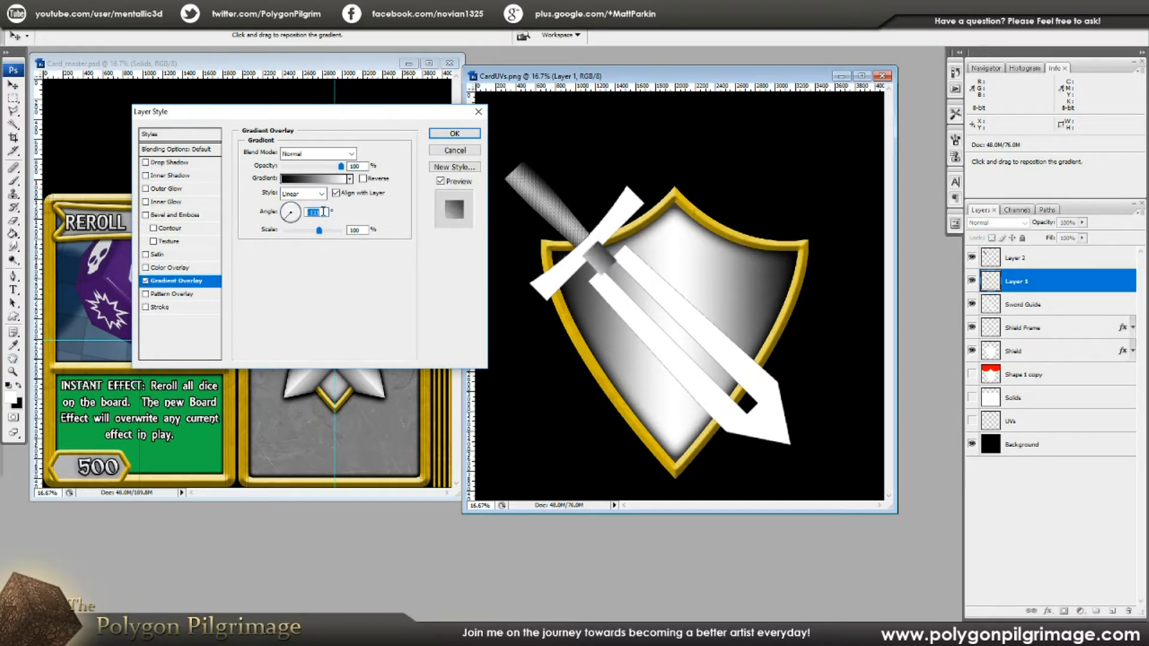
{"action": "type", "text": "-130"}
Edit the overlay gradient to run black, white at the middle, and black at the end, and apply the style
{"action": "left_click", "coordinate": [323, 177]}
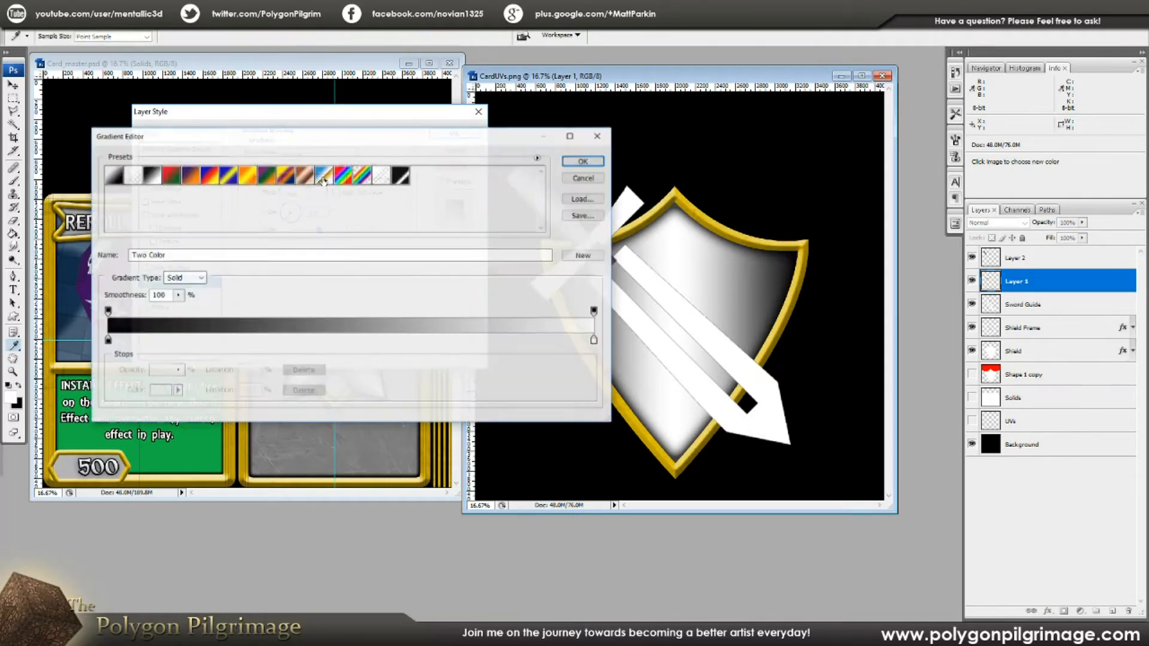
{"action": "left_click", "coordinate": [343, 340]}
{"action": "left_click_drag", "start_coordinate": [343, 340], "coordinate": [349, 340]}
{"action": "left_click", "coordinate": [595, 340]}
{"action": "left_click", "coordinate": [159, 394]}
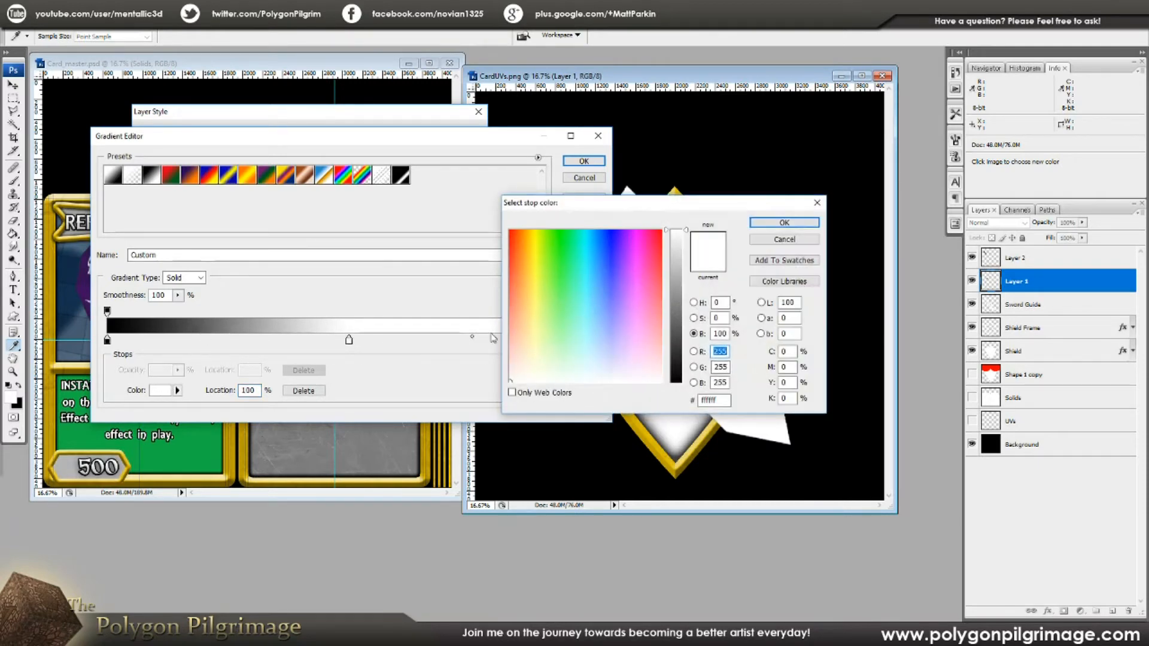
{"action": "left_click_drag", "start_coordinate": [678, 259], "coordinate": [683, 413]}
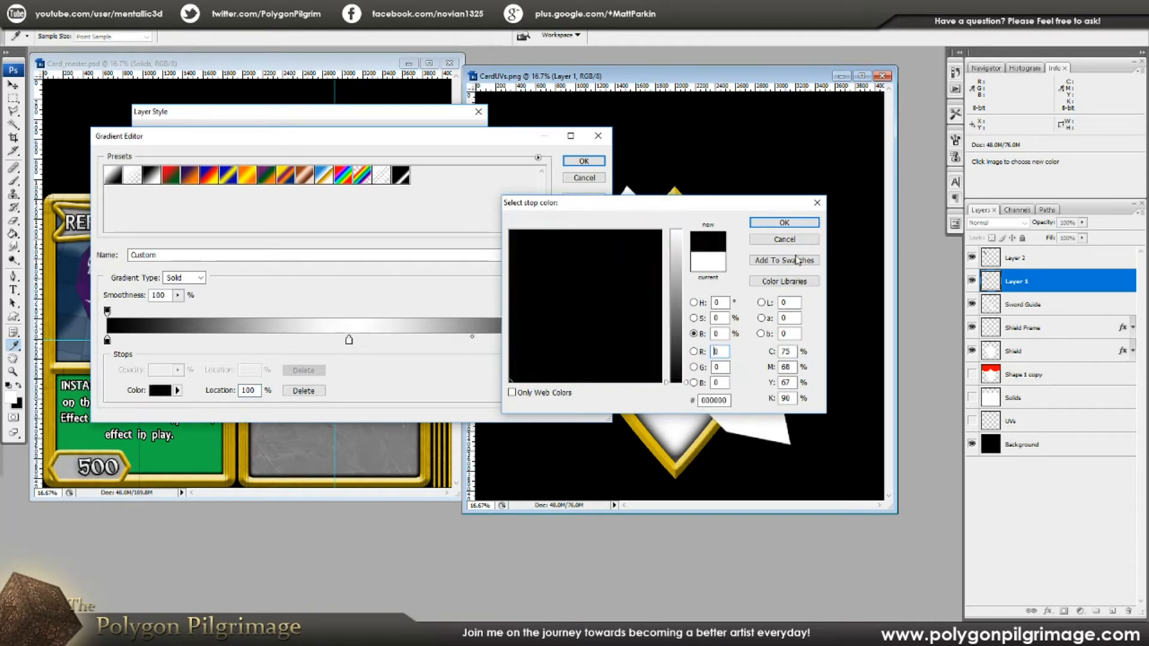
{"action": "left_click", "coordinate": [791, 223]}
{"action": "left_click", "coordinate": [594, 167]}
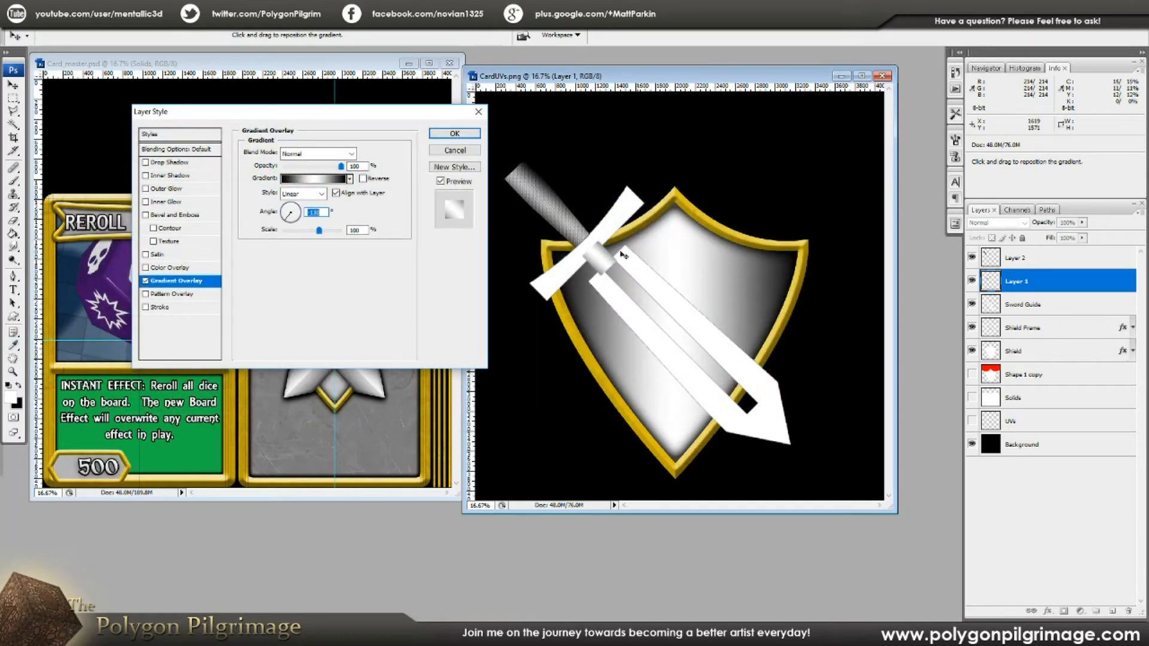
{"action": "left_click", "coordinate": [455, 133]}
{"action": "key", "text": "l"}
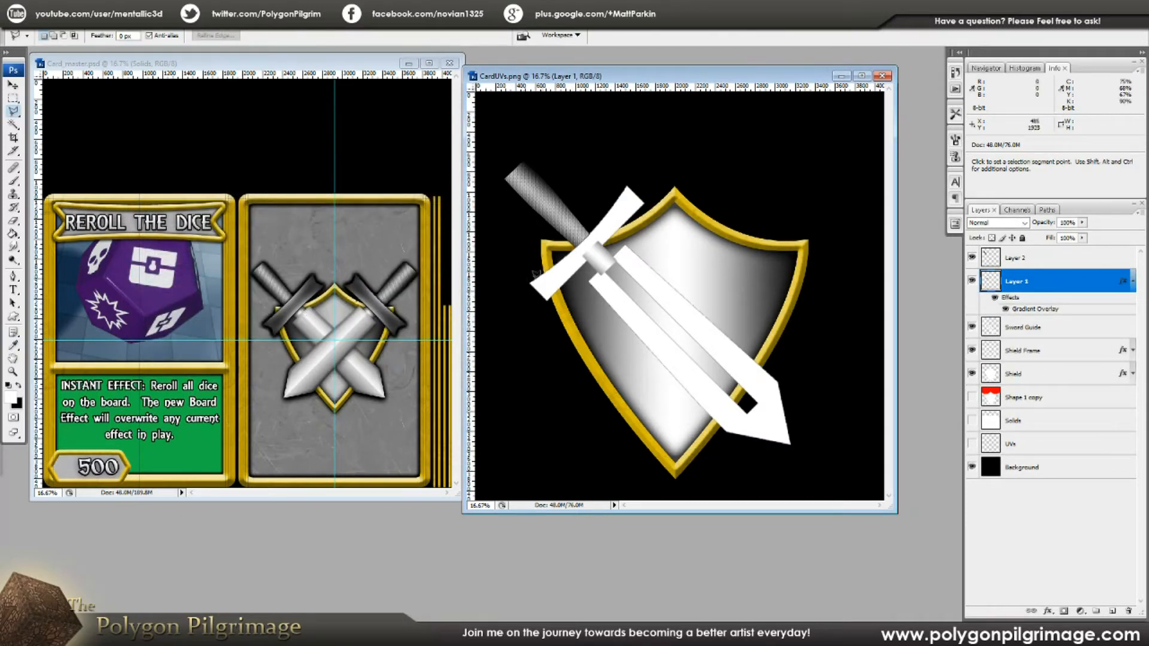
Collapse Layer 1's effects list and rename the layer Hilt Connect
{"action": "left_click", "coordinate": [1133, 283]}
{"action": "double_click", "coordinate": [1014, 282]}
{"action": "type", "text": "Hilt Connect"}
{"action": "key", "text": "Return"}
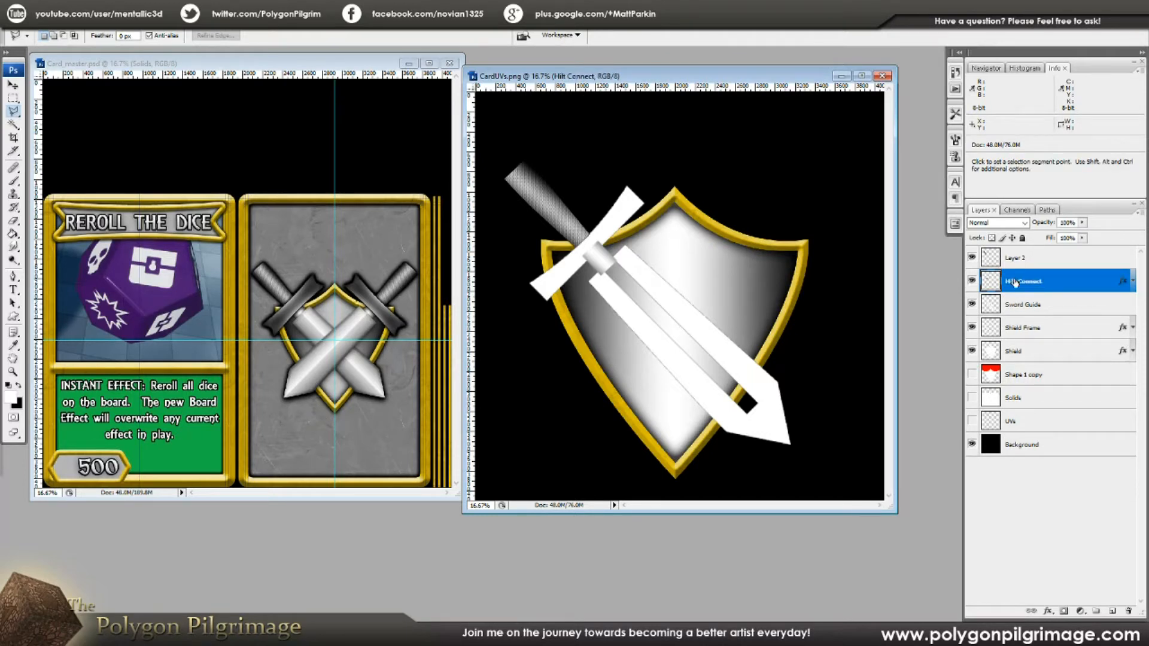
Check Layer 2's contents by toggling its visibility and rename it Handle
{"action": "left_click", "coordinate": [972, 258]}
{"action": "left_click", "coordinate": [972, 258]}
{"action": "double_click", "coordinate": [1015, 257]}
{"action": "type", "text": "Handle"}
{"action": "key", "text": "Return"}
{"action": "left_click", "coordinate": [1005, 281]}
{"action": "left_click", "coordinate": [1032, 268]}
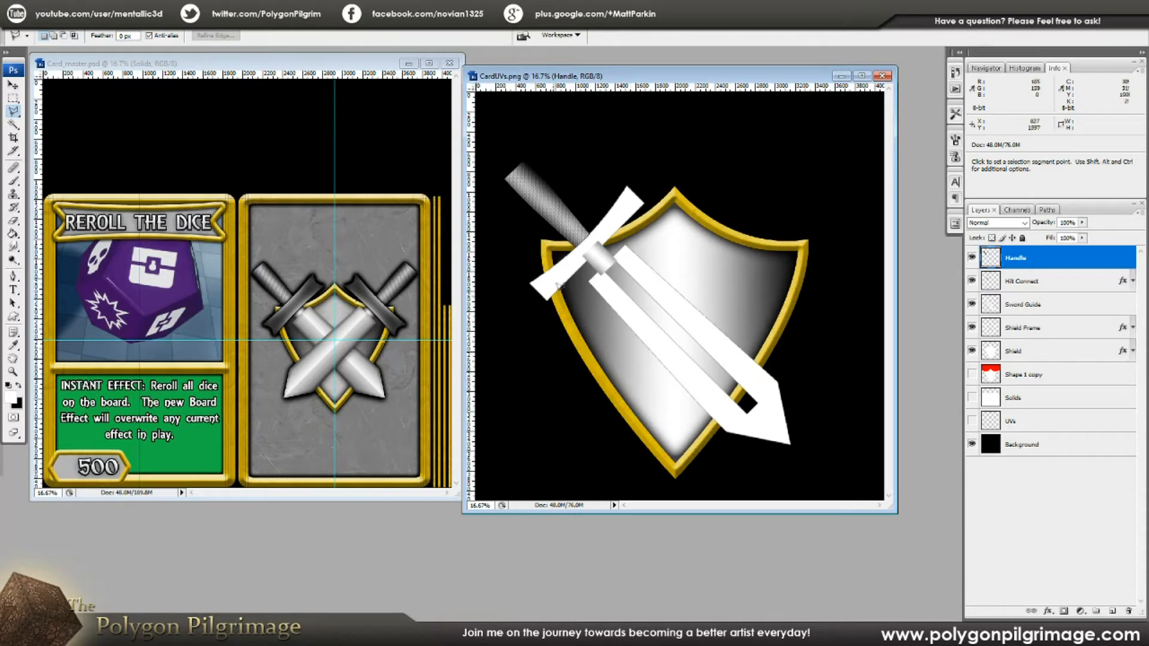
Add a new layer above Handle and draw a white banner custom shape about 1541 × 287 px below the crossguard
{"action": "left_click", "coordinate": [1028, 283]}
{"action": "key", "text": "ctrl+shift+alt+n"}
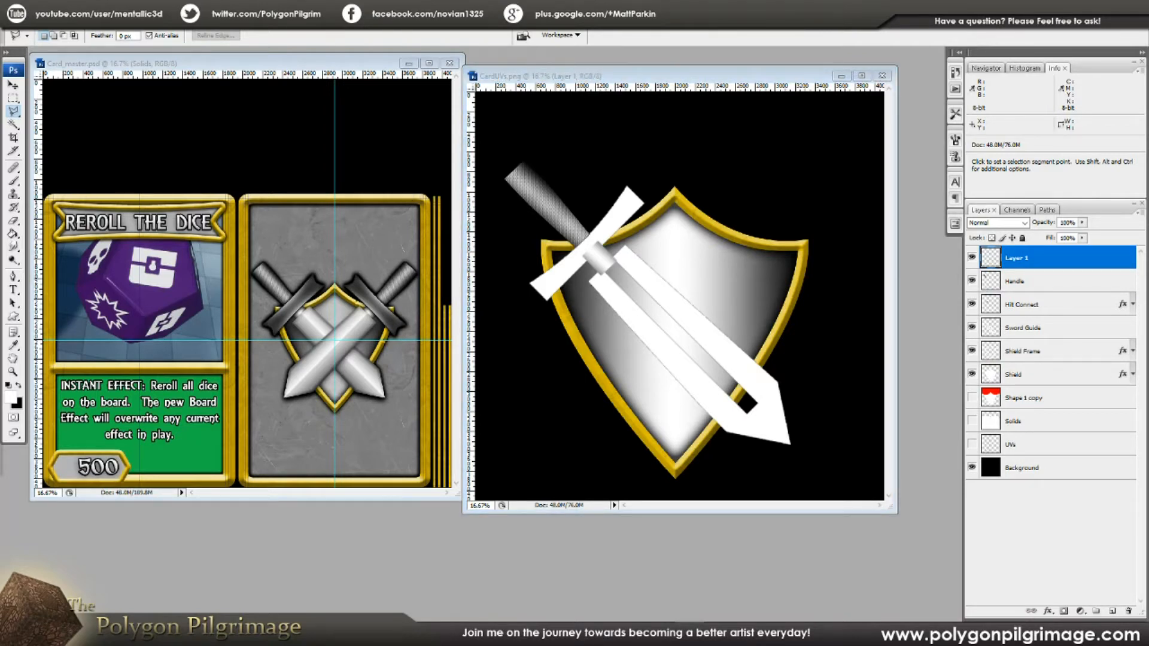
{"action": "left_click", "coordinate": [566, 79]}
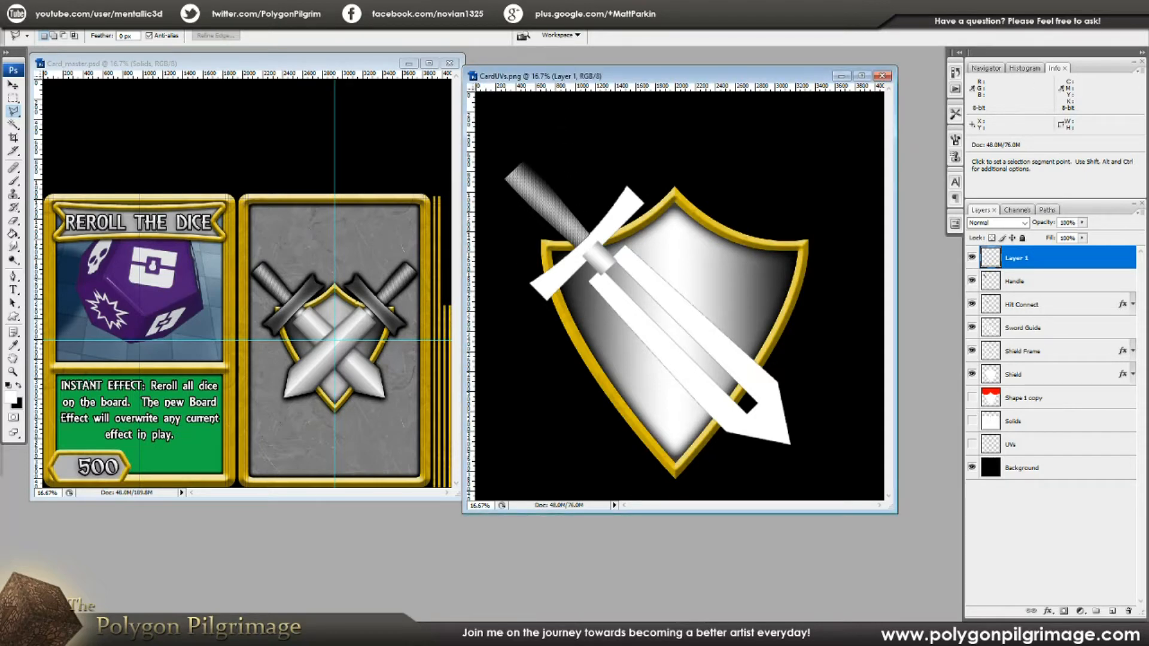
{"action": "left_click", "coordinate": [13, 317]}
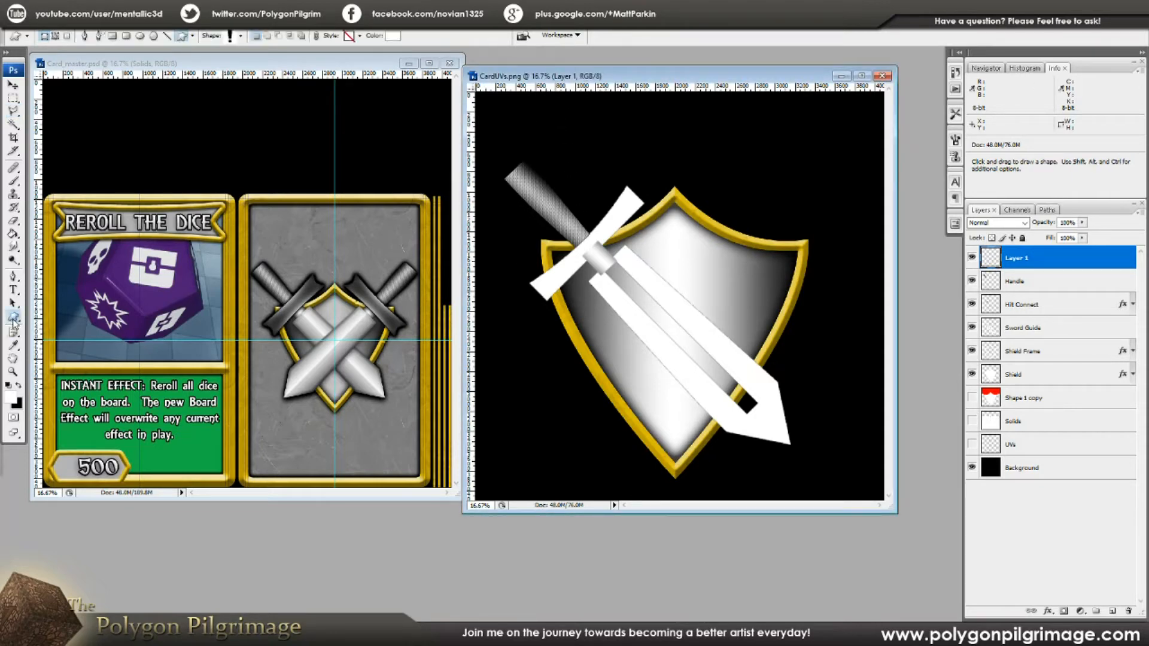
{"action": "left_click", "coordinate": [241, 36]}
{"action": "left_click_drag", "start_coordinate": [353, 130], "coordinate": [352, 112]}
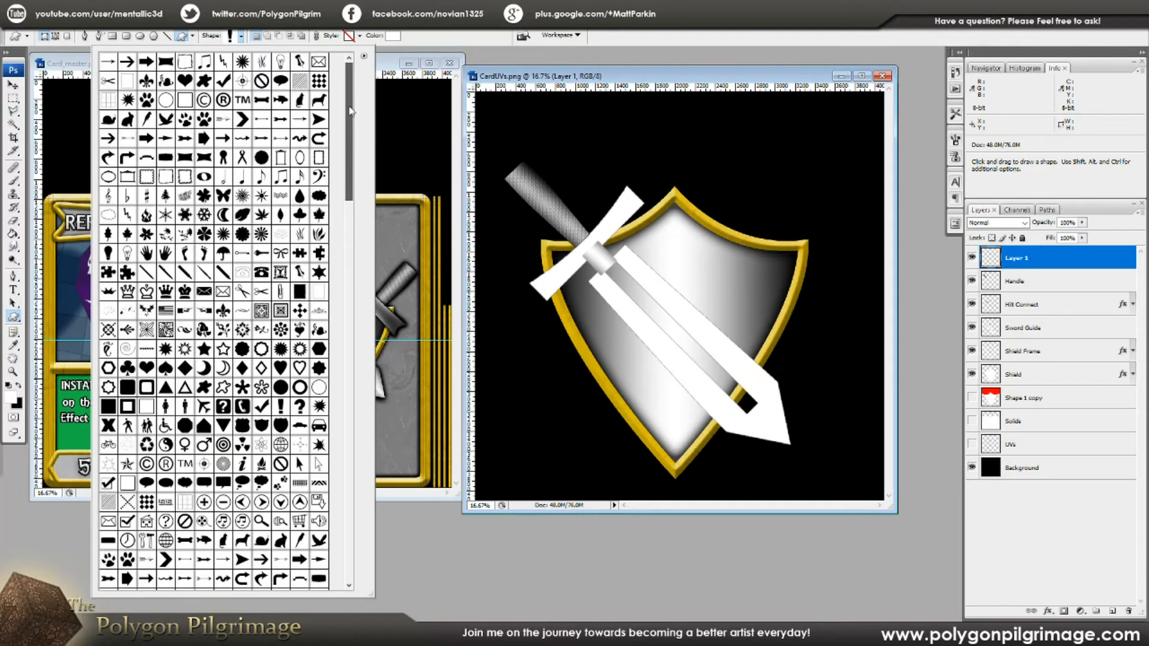
{"action": "left_click", "coordinate": [165, 62]}
{"action": "double_click", "coordinate": [167, 65]}
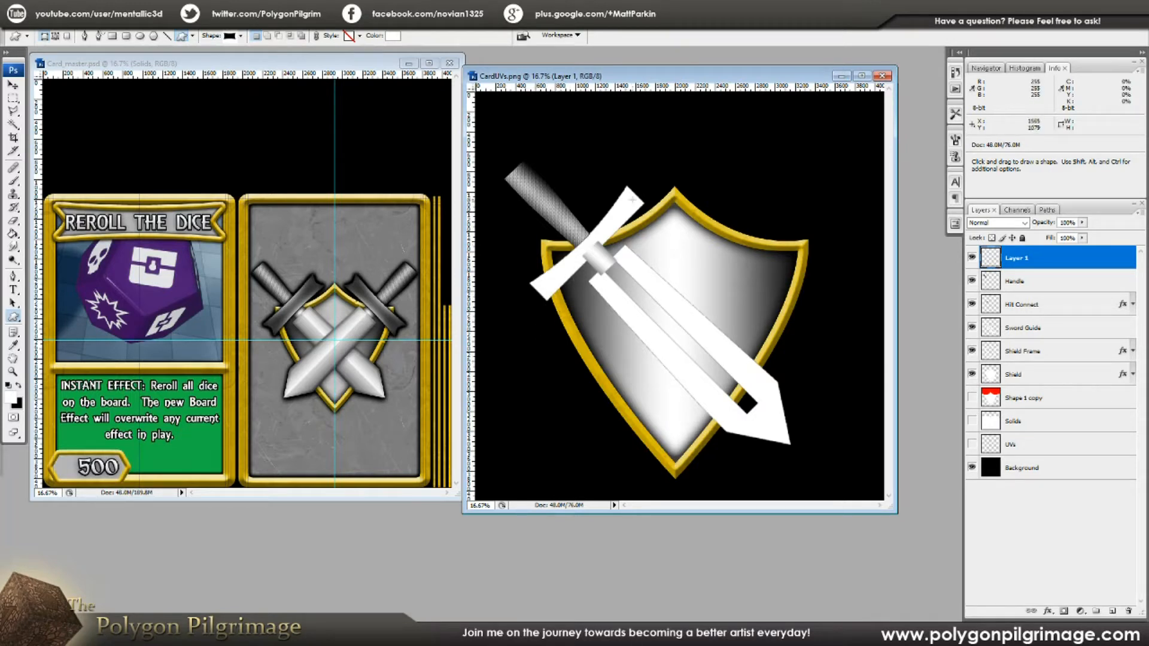
{"action": "left_click_drag", "start_coordinate": [541, 325], "coordinate": [694, 352]}
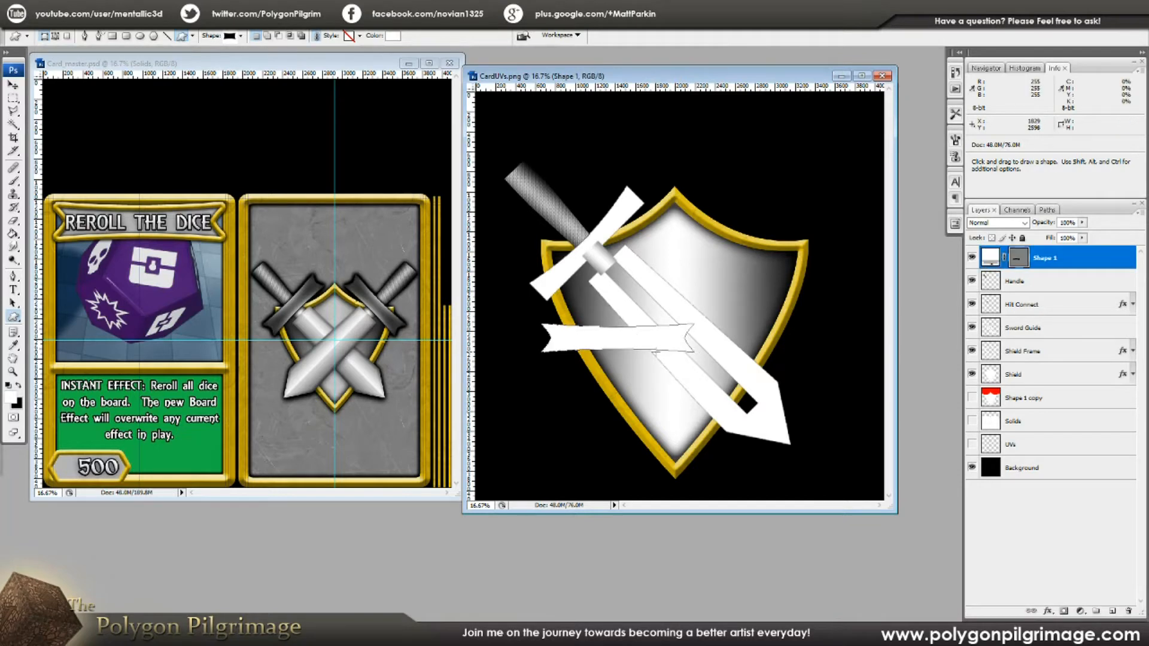
Move the banner shape over the crossguard, rotate it -44.4° to align with it, and rename its layer Hilt
{"action": "key", "text": "v"}
{"action": "left_click_drag", "start_coordinate": [618, 346], "coordinate": [590, 256]}
{"action": "key", "text": "ctrl+t"}
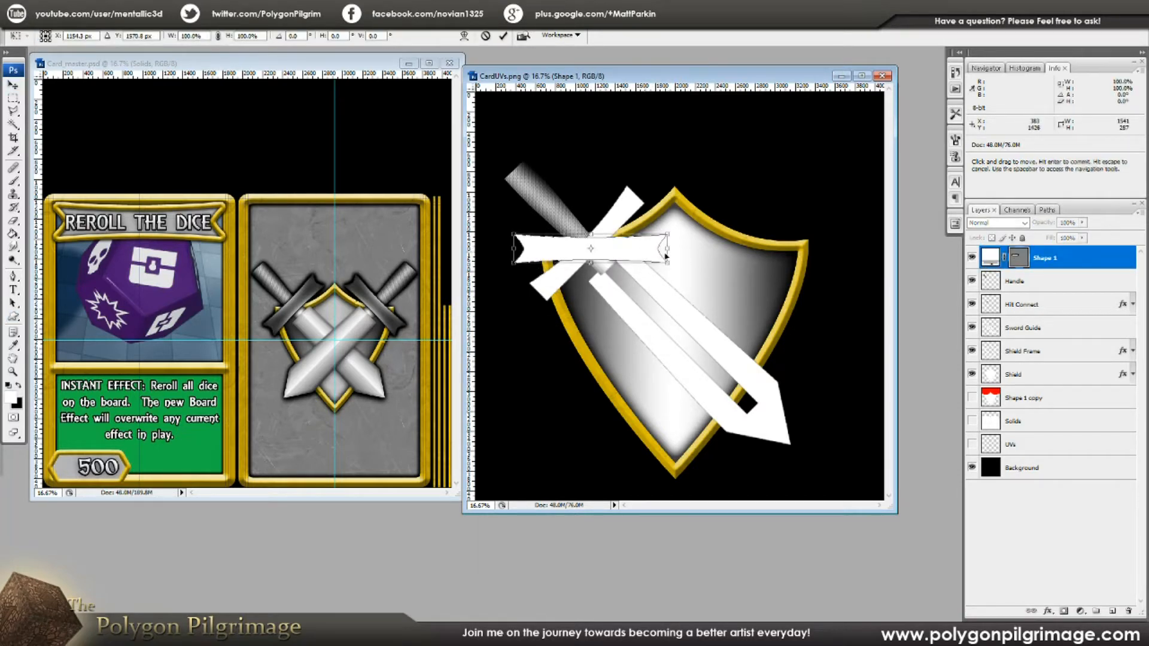
{"action": "left_click_drag", "start_coordinate": [699, 260], "coordinate": [687, 184]}
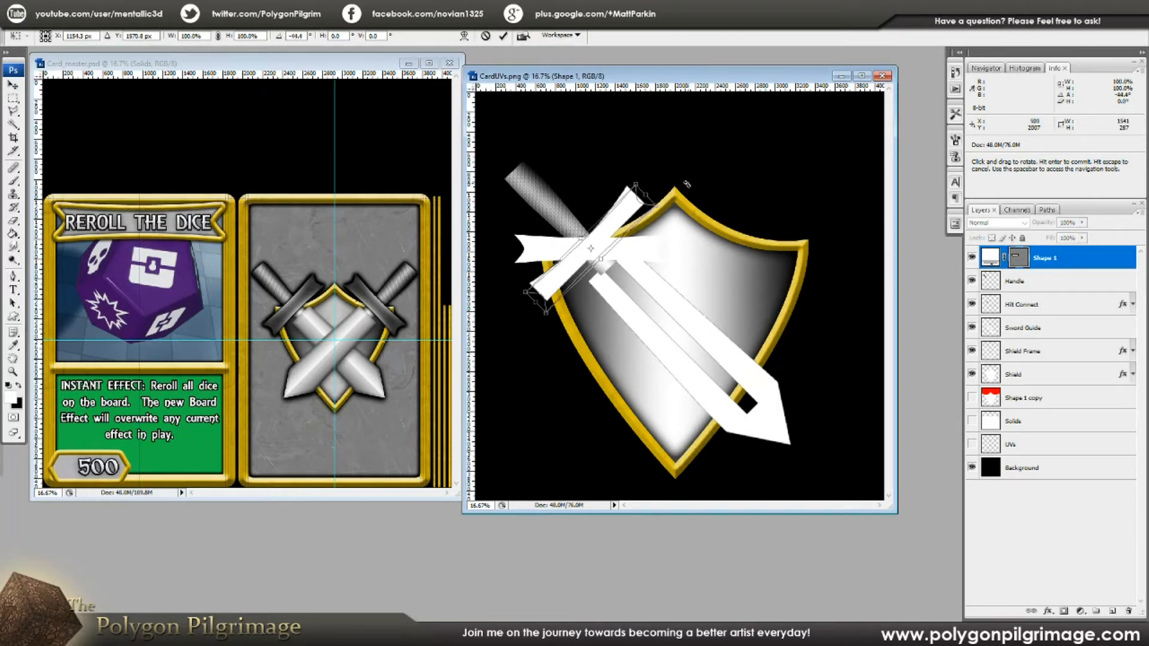
{"action": "mouse_move", "coordinate": [592, 256]}
{"action": "left_mouse_down"}
{"action": "mouse_move", "coordinate": [579, 242]}
{"action": "mouse_move", "coordinate": [593, 254]}
{"action": "left_mouse_up"}
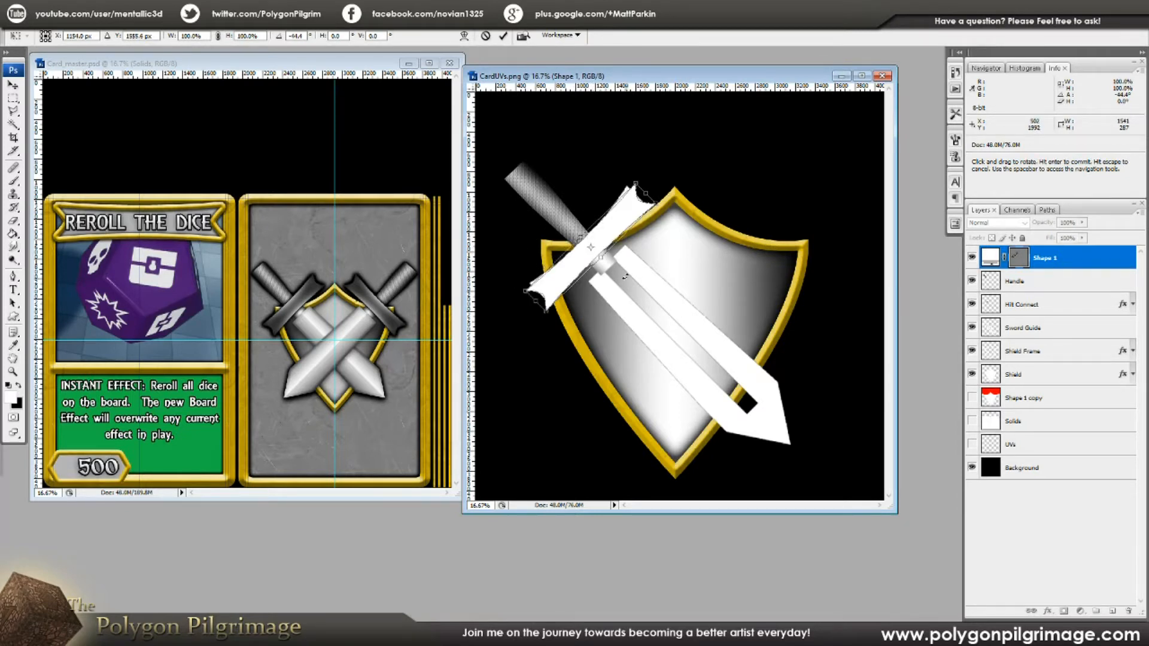
{"action": "key", "text": "Return"}
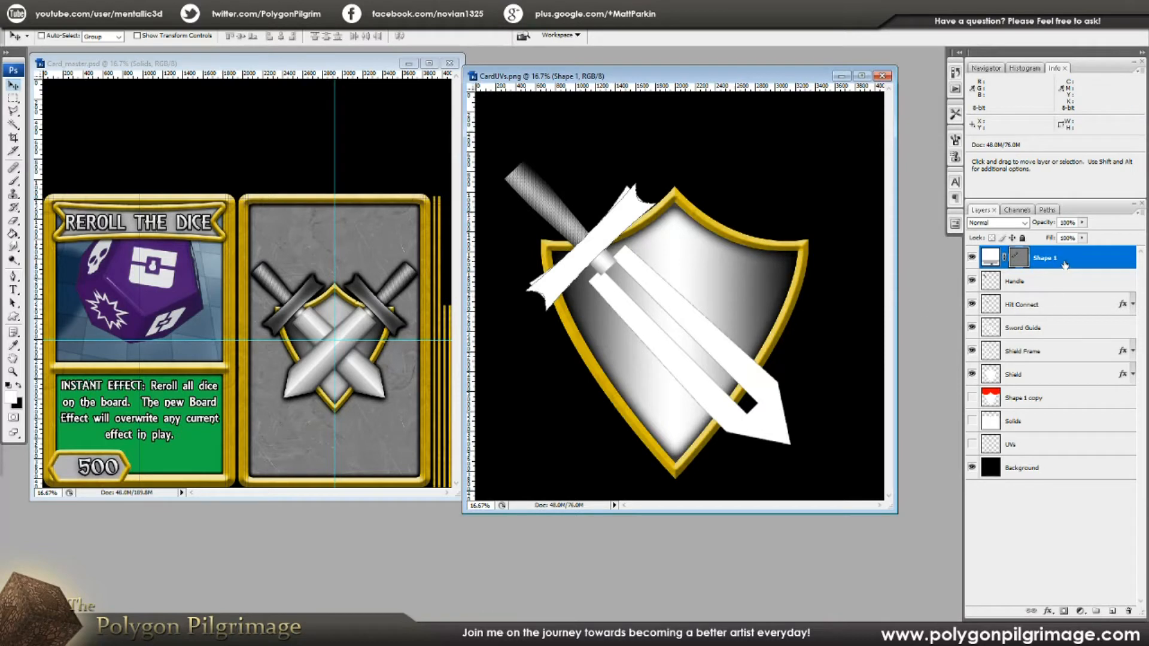
{"action": "type", "text": "Hilt"}
{"action": "key", "text": "Return"}
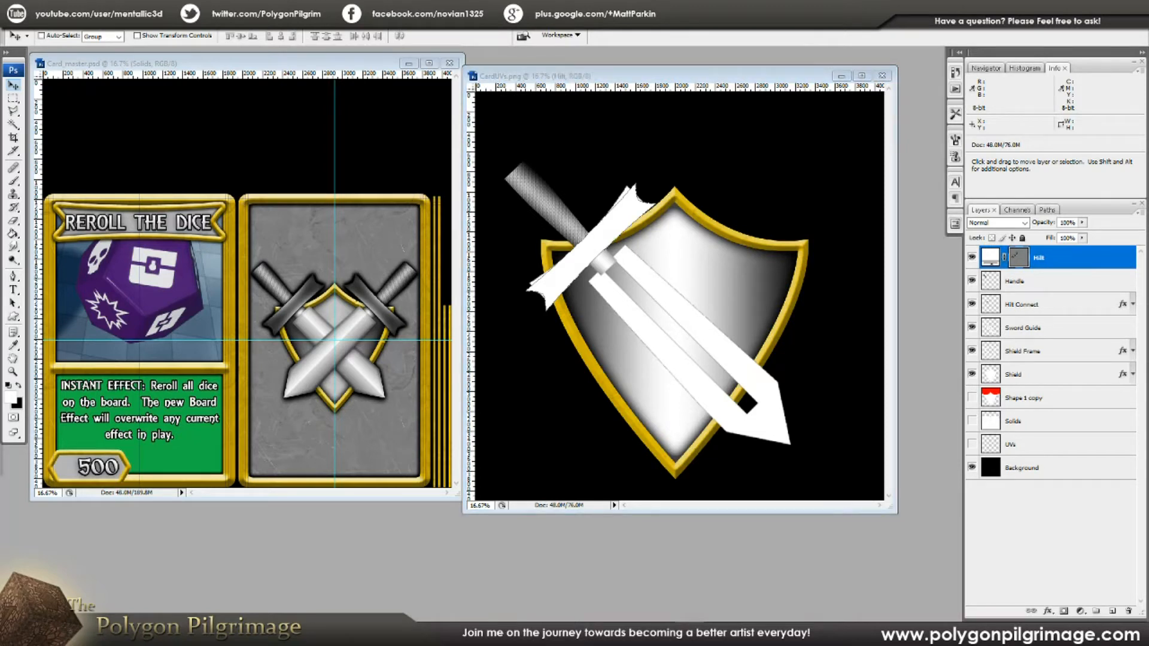
Add an Outer Glow to the Hilt layer with Normal blend mode and 100% opacity
{"action": "left_click", "coordinate": [1048, 611]}
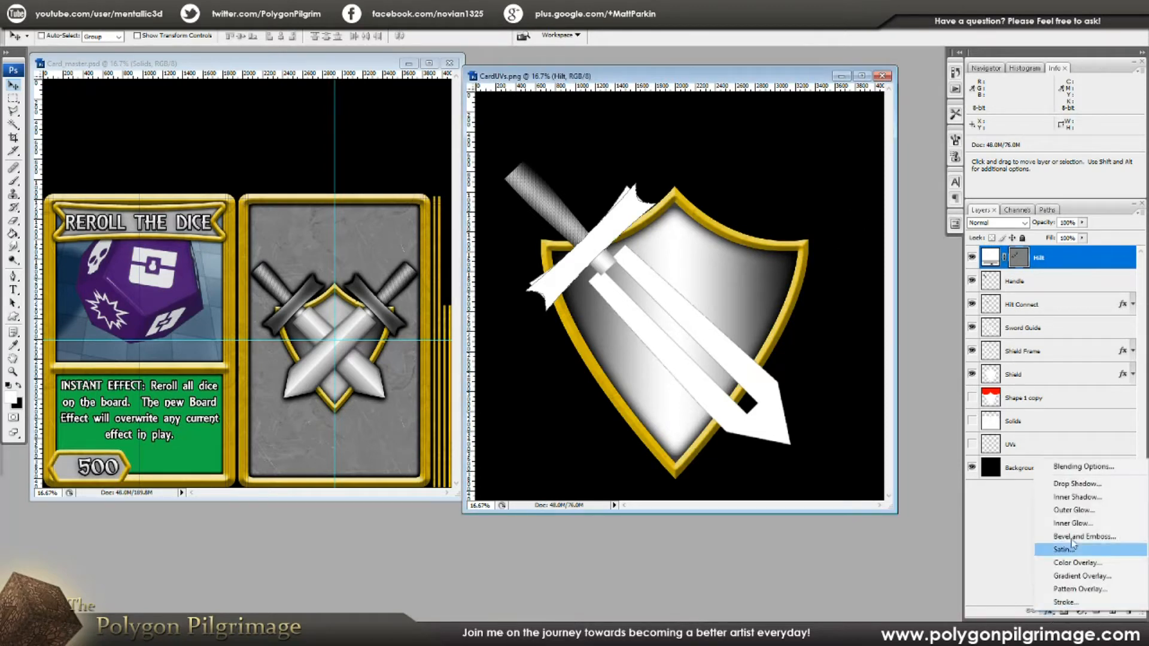
{"action": "left_click", "coordinate": [1083, 466]}
{"action": "left_click_drag", "start_coordinate": [366, 117], "coordinate": [360, 113]}
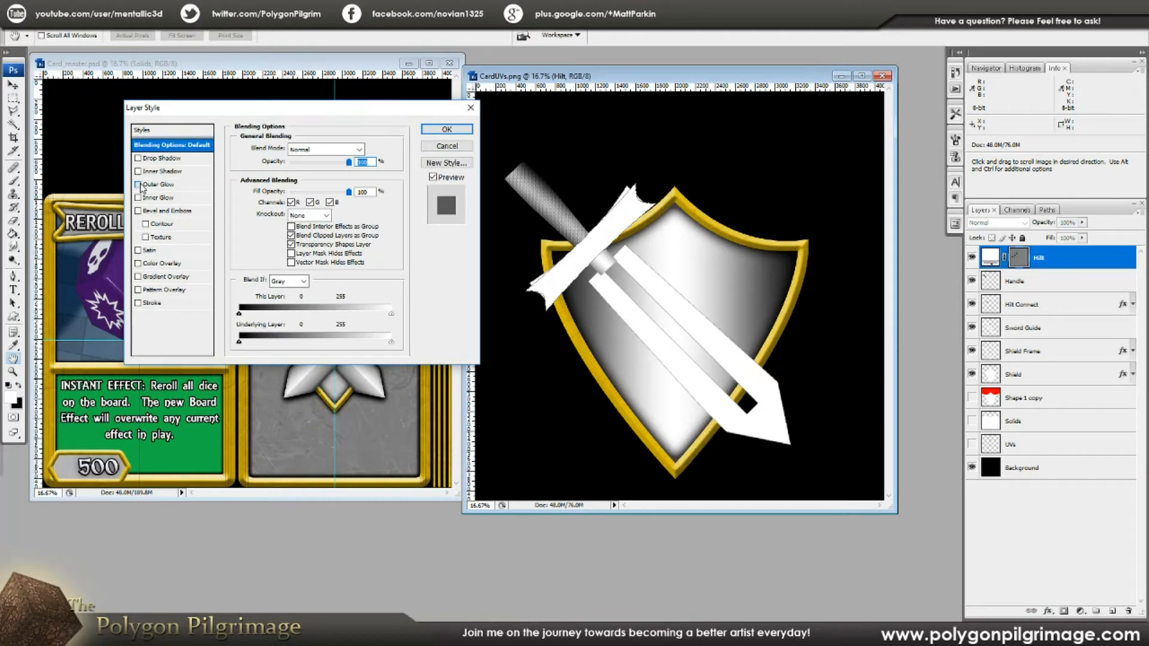
{"action": "left_click", "coordinate": [161, 185]}
{"action": "left_click", "coordinate": [343, 149]}
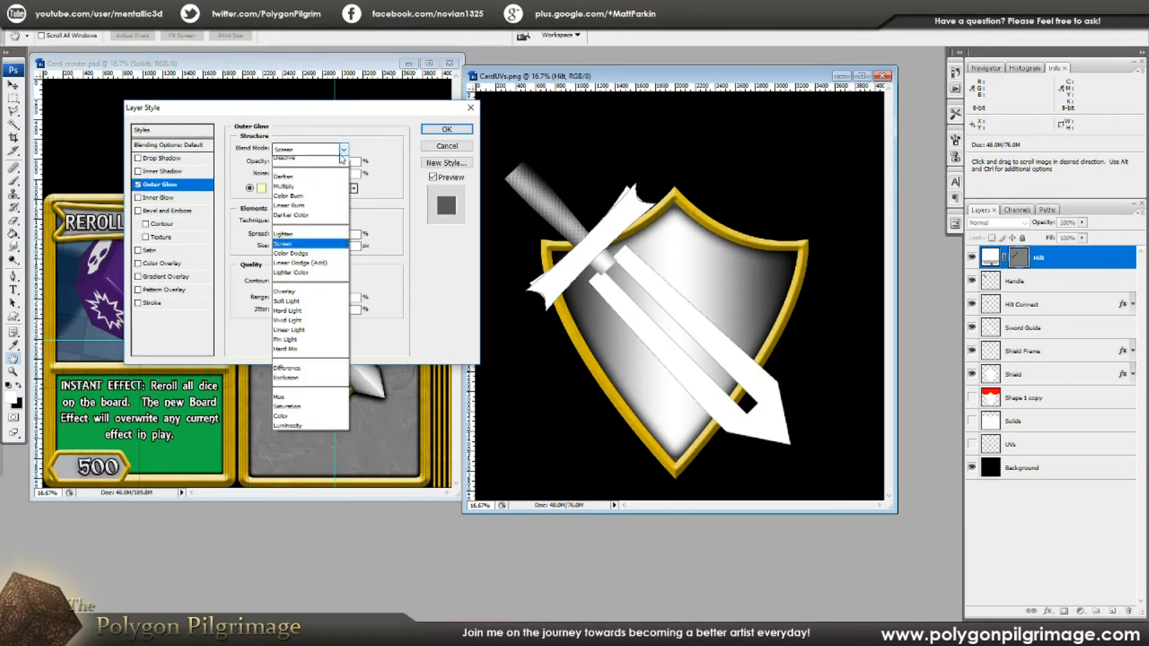
{"action": "left_click", "coordinate": [325, 161]}
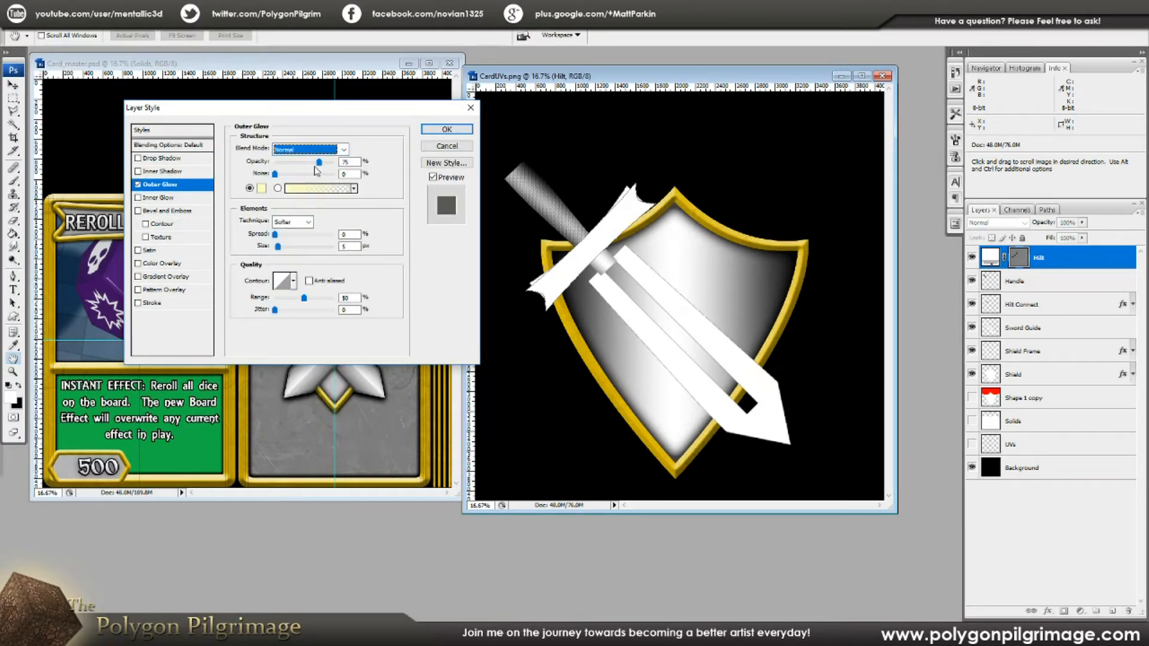
{"action": "left_click_drag", "start_coordinate": [326, 169], "coordinate": [339, 170]}
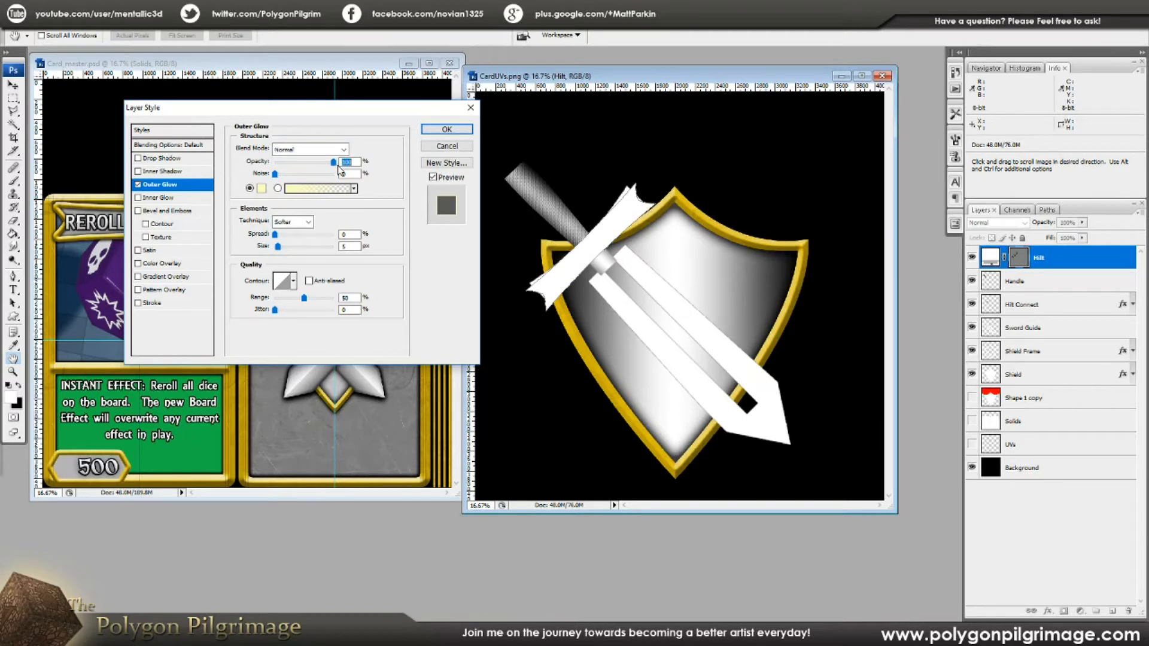
Set the Hilt's outer glow color to black (000000) and its size to 75 px
{"action": "left_click", "coordinate": [262, 189]}
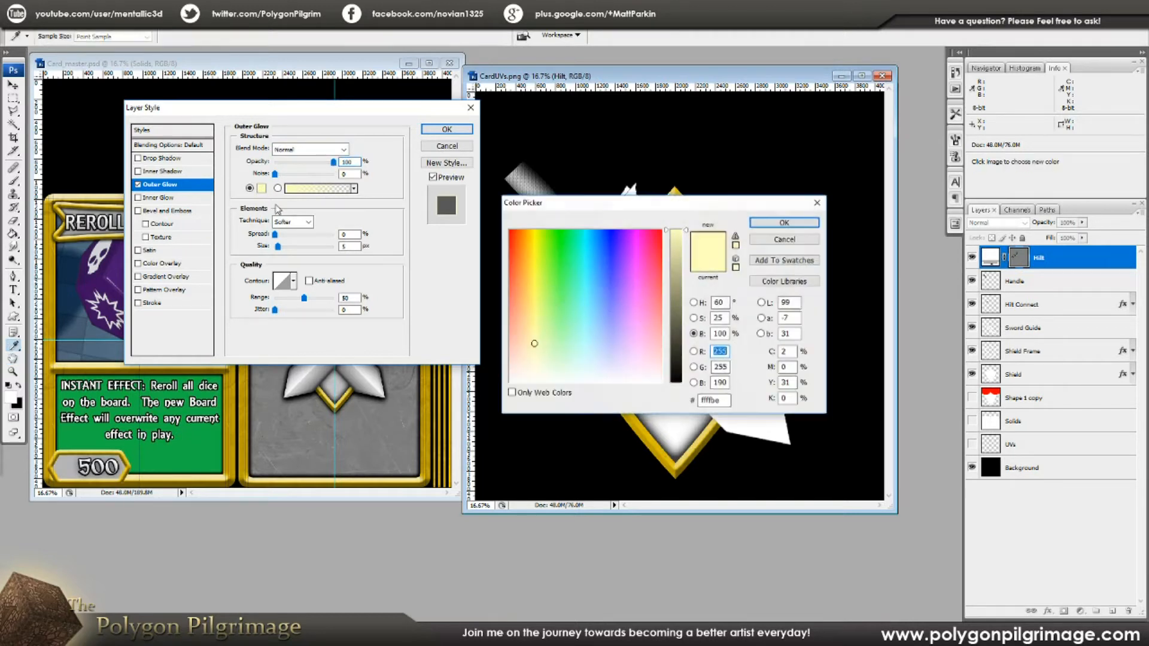
{"action": "left_click", "coordinate": [676, 252]}
{"action": "left_click_drag", "start_coordinate": [675, 260], "coordinate": [675, 383]}
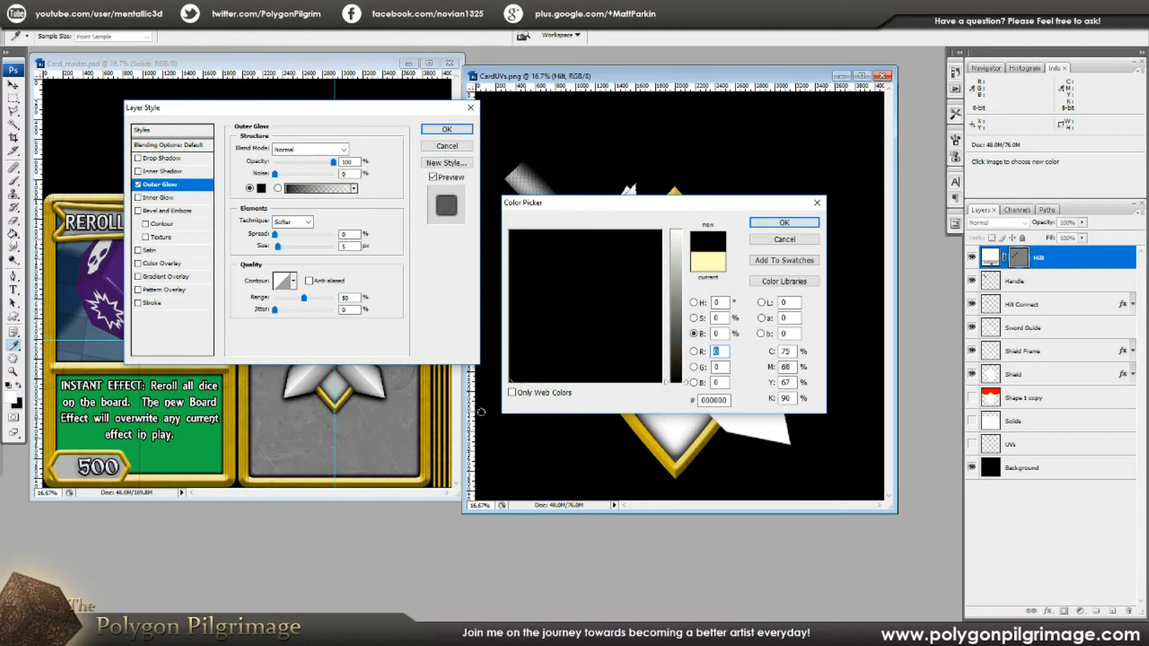
{"action": "left_click", "coordinate": [785, 223]}
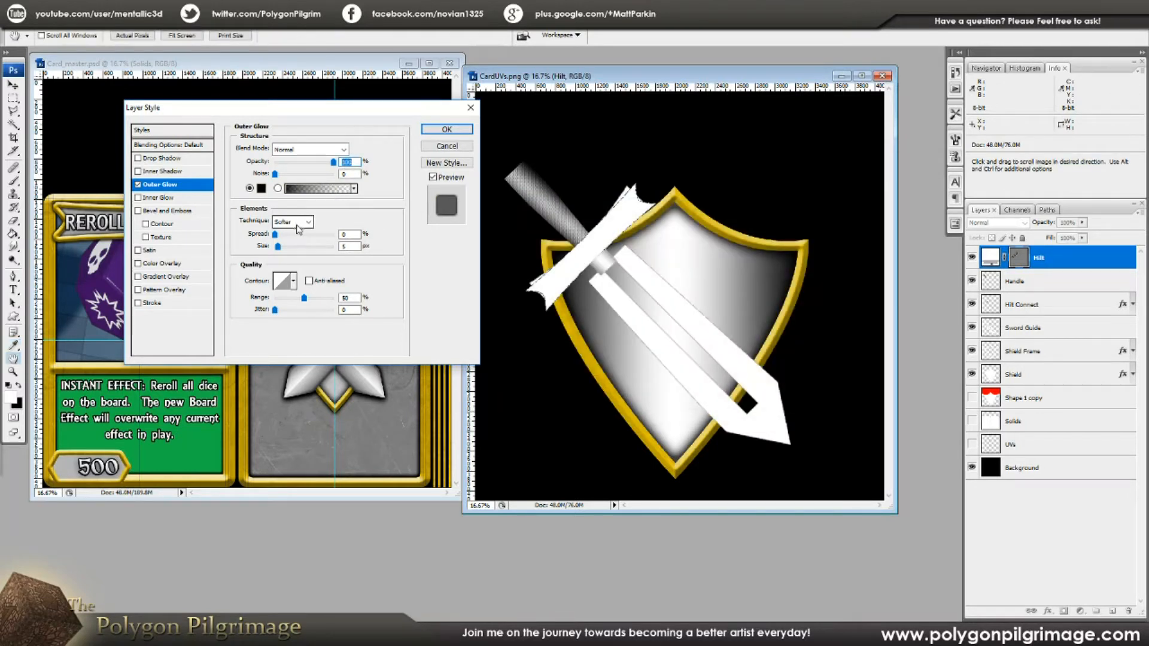
{"action": "left_click_drag", "start_coordinate": [358, 246], "coordinate": [294, 248]}
{"action": "left_click", "coordinate": [295, 247]}
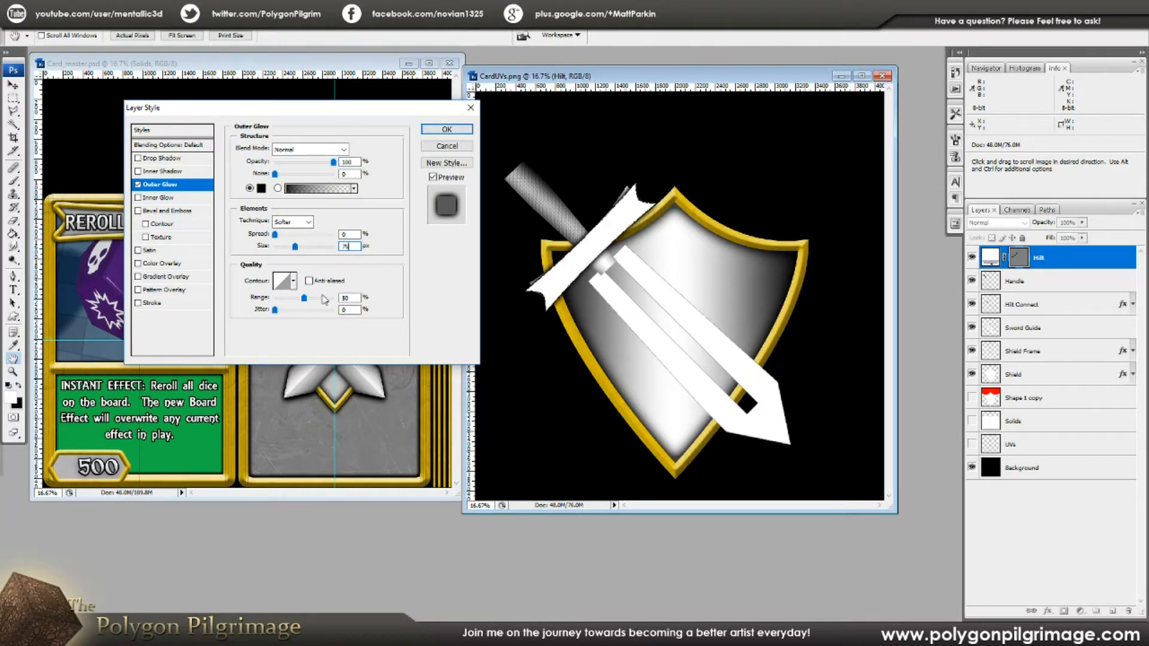
Add an Inner Glow to the Hilt layer with Normal blend mode and 100% opacity
{"action": "mouse_move", "coordinate": [360, 109]}
{"action": "left_mouse_down"}
{"action": "mouse_move", "coordinate": [372, 150]}
{"action": "mouse_move", "coordinate": [379, 109]}
{"action": "left_mouse_up"}
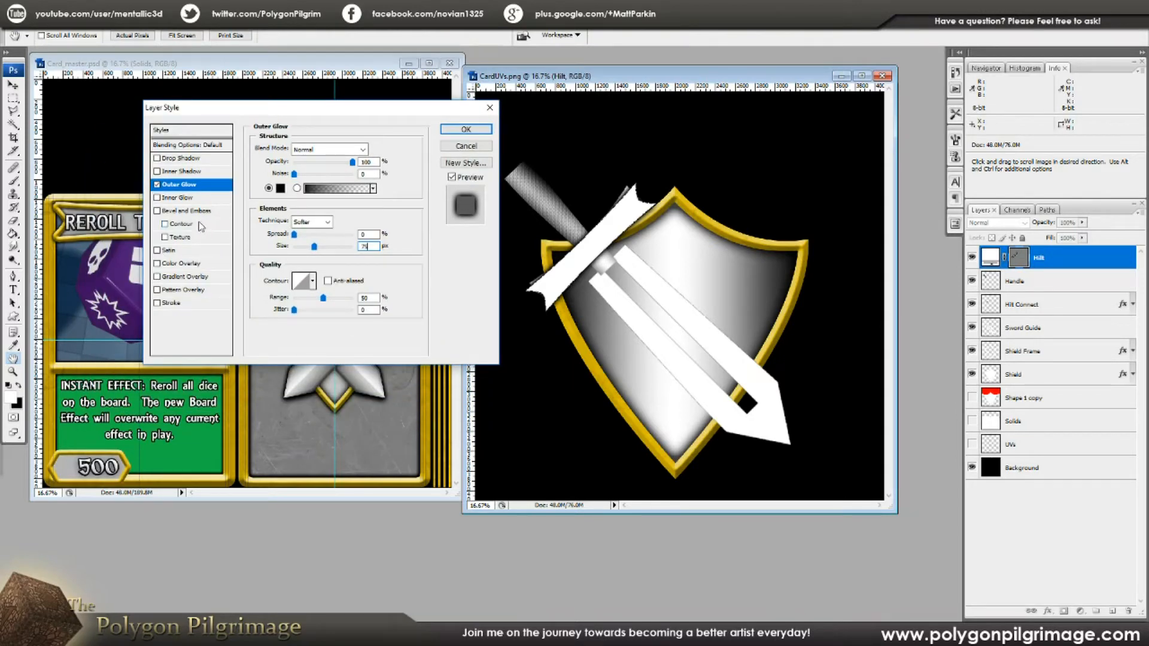
{"action": "left_click", "coordinate": [171, 200]}
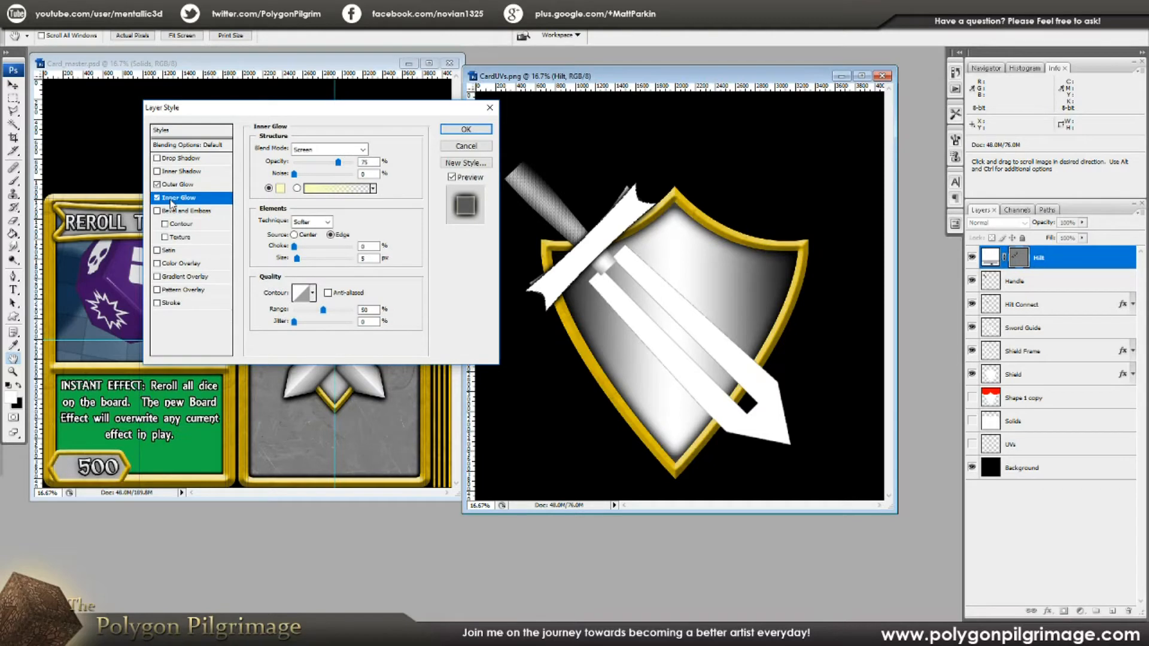
{"action": "left_click", "coordinate": [330, 149]}
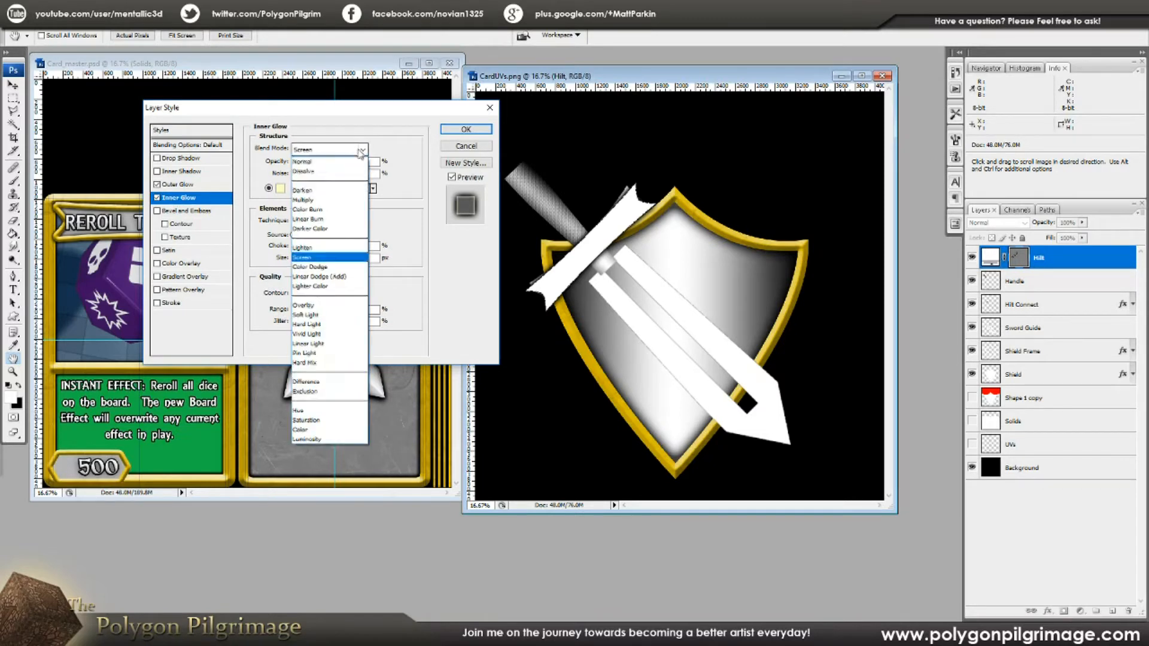
{"action": "left_click", "coordinate": [332, 155]}
{"action": "left_click_drag", "start_coordinate": [338, 162], "coordinate": [364, 167]}
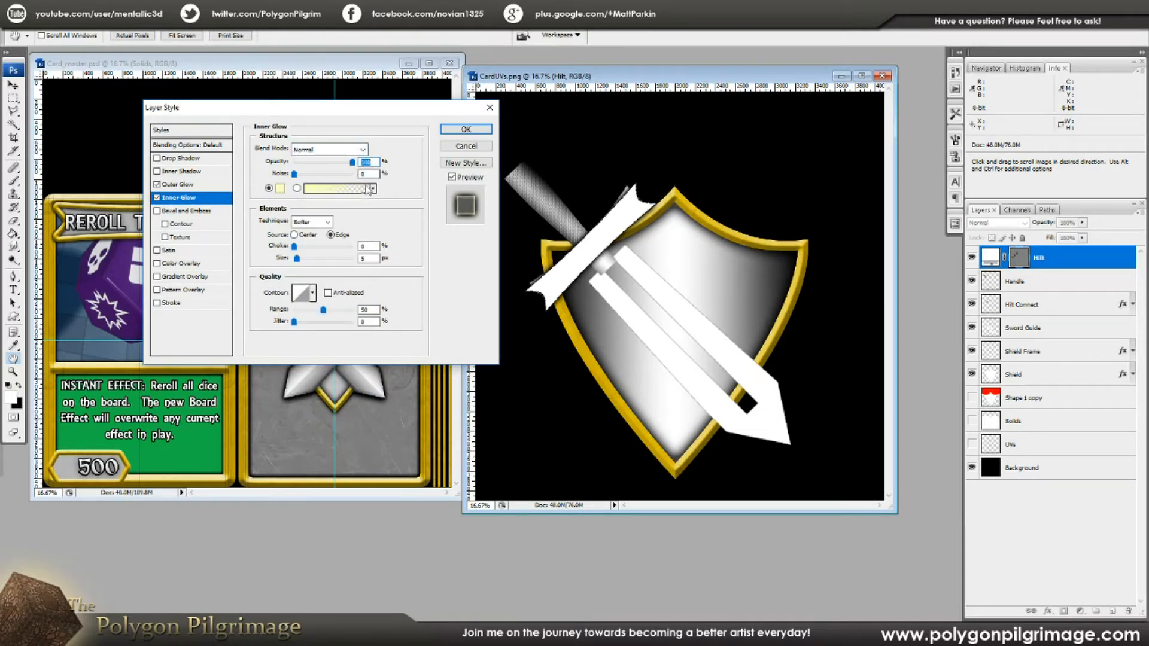
Set the Hilt's inner glow color to black (000000), its source to Center and its size to 250 px
{"action": "left_click", "coordinate": [280, 189]}
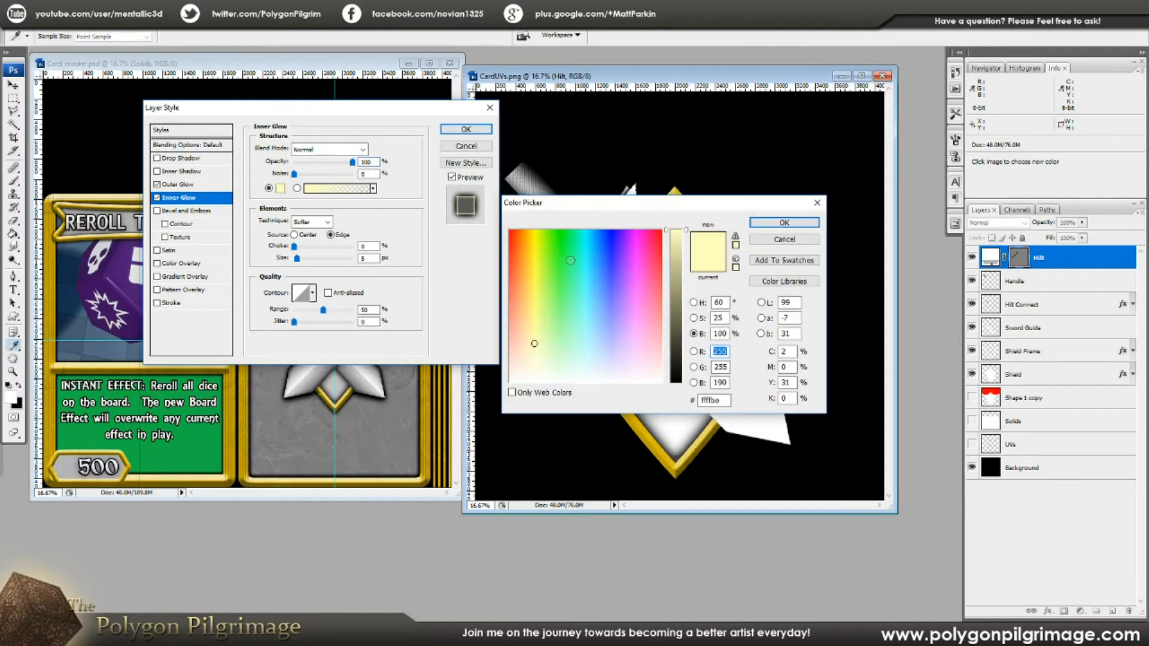
{"action": "left_click_drag", "start_coordinate": [678, 250], "coordinate": [676, 382]}
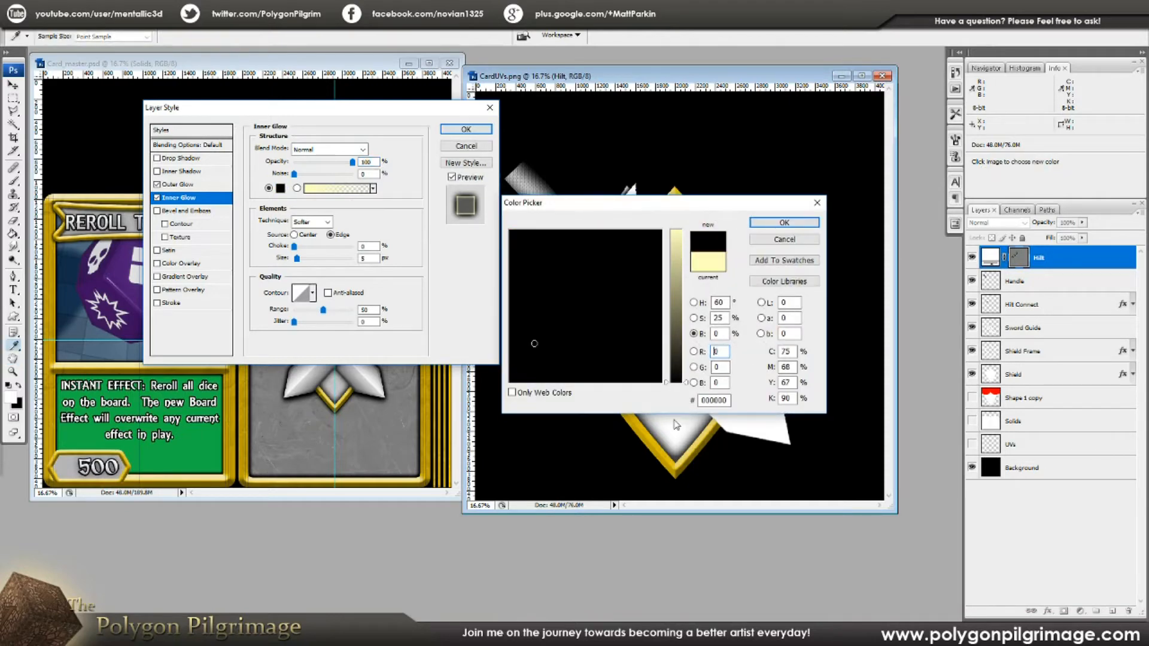
{"action": "left_click", "coordinate": [784, 223]}
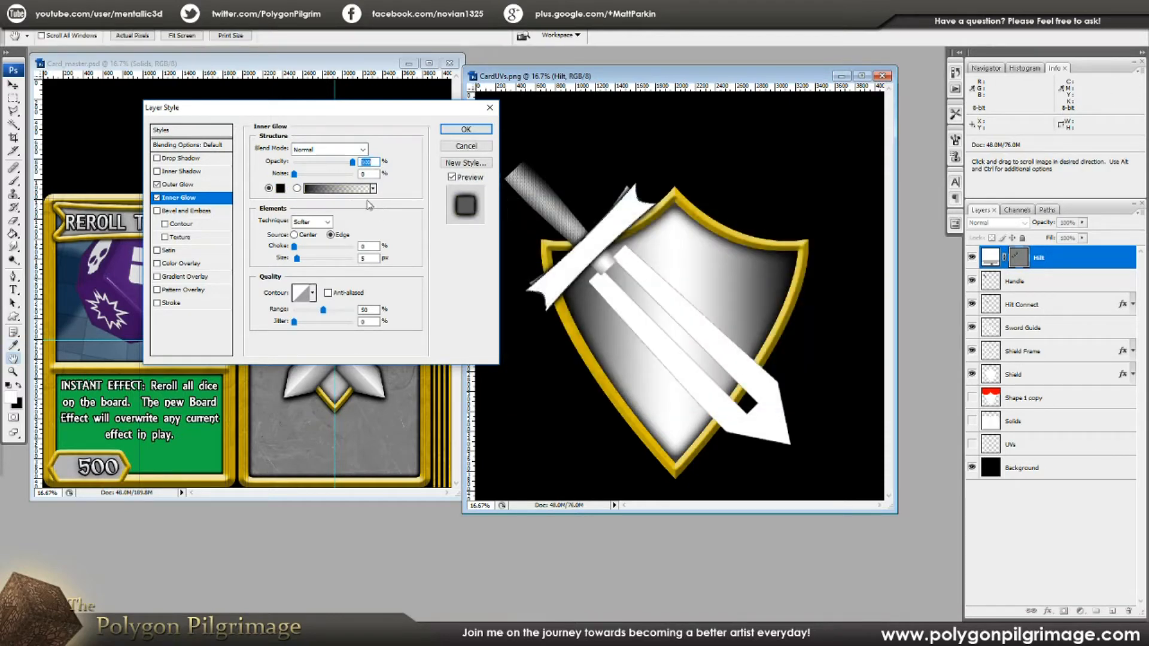
{"action": "left_click", "coordinate": [294, 235]}
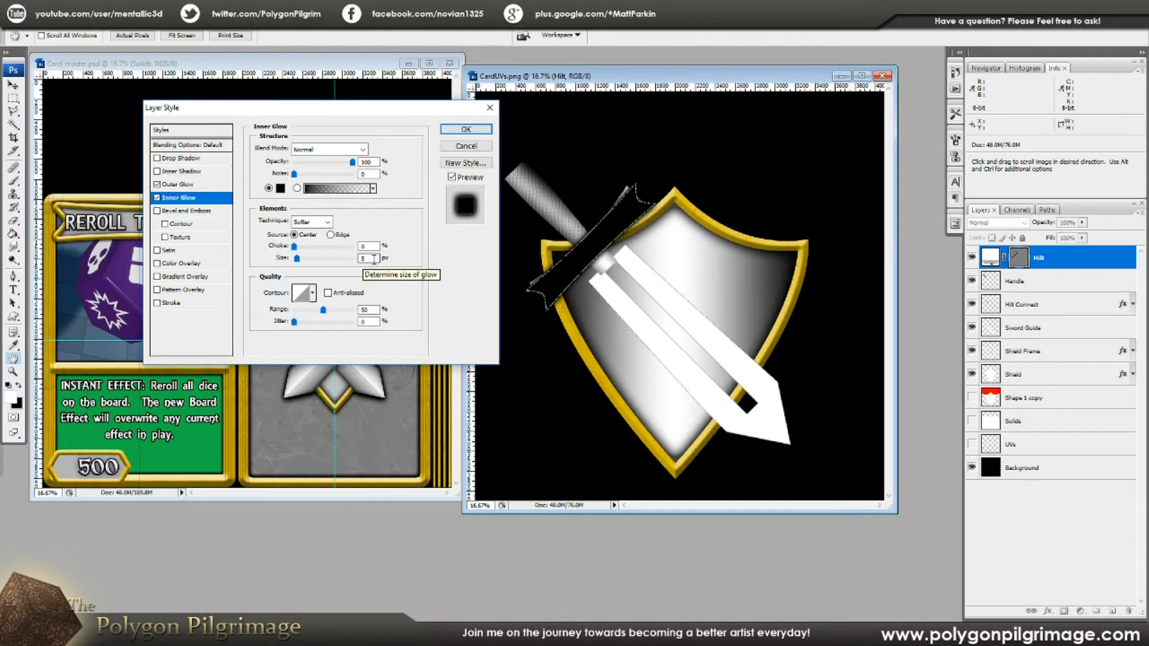
{"action": "type", "text": "250"}
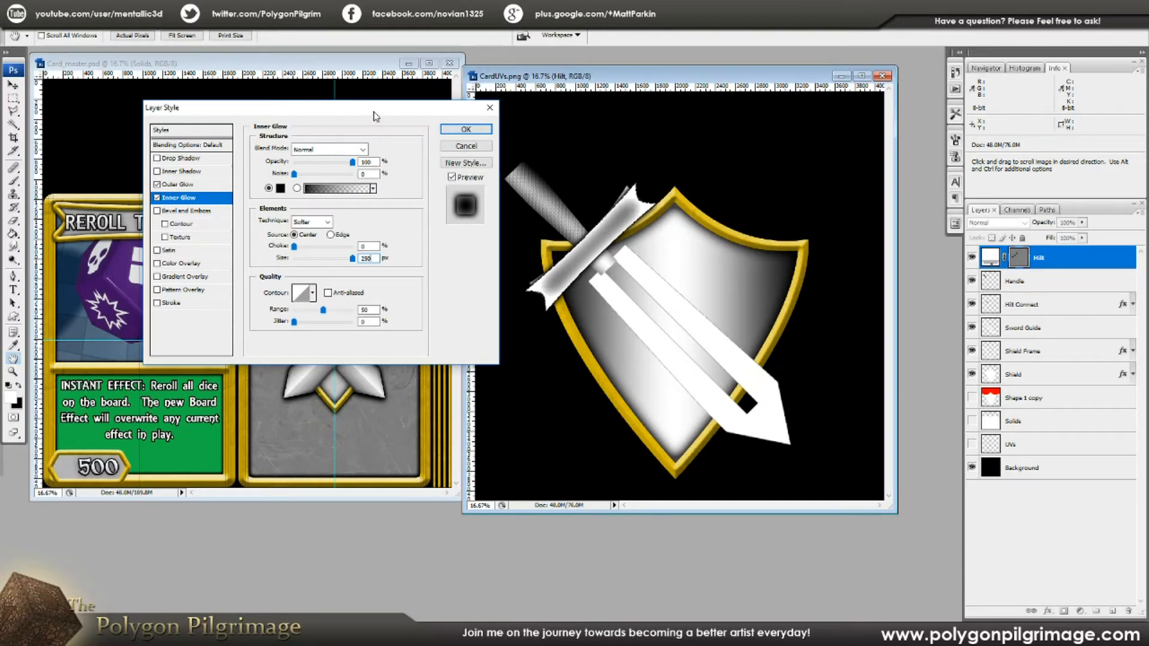
Add a Gradient Overlay to the Hilt layer with the Multiply blend mode
{"action": "left_click_drag", "start_coordinate": [374, 112], "coordinate": [379, 89]}
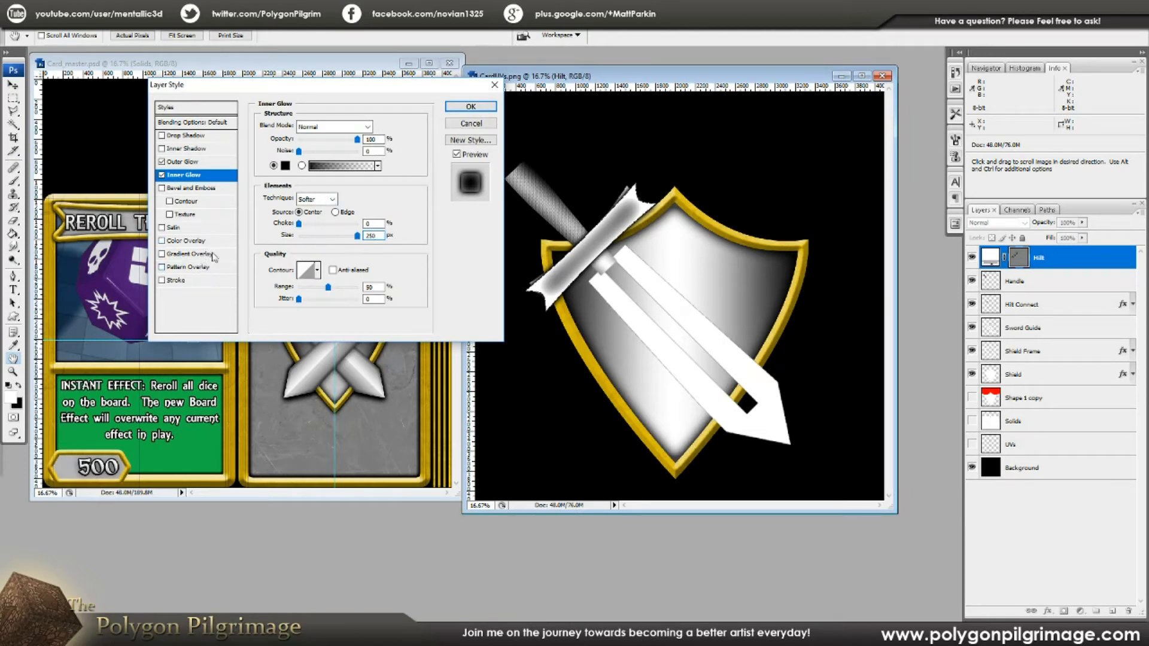
{"action": "left_click", "coordinate": [161, 254]}
{"action": "left_click", "coordinate": [197, 256]}
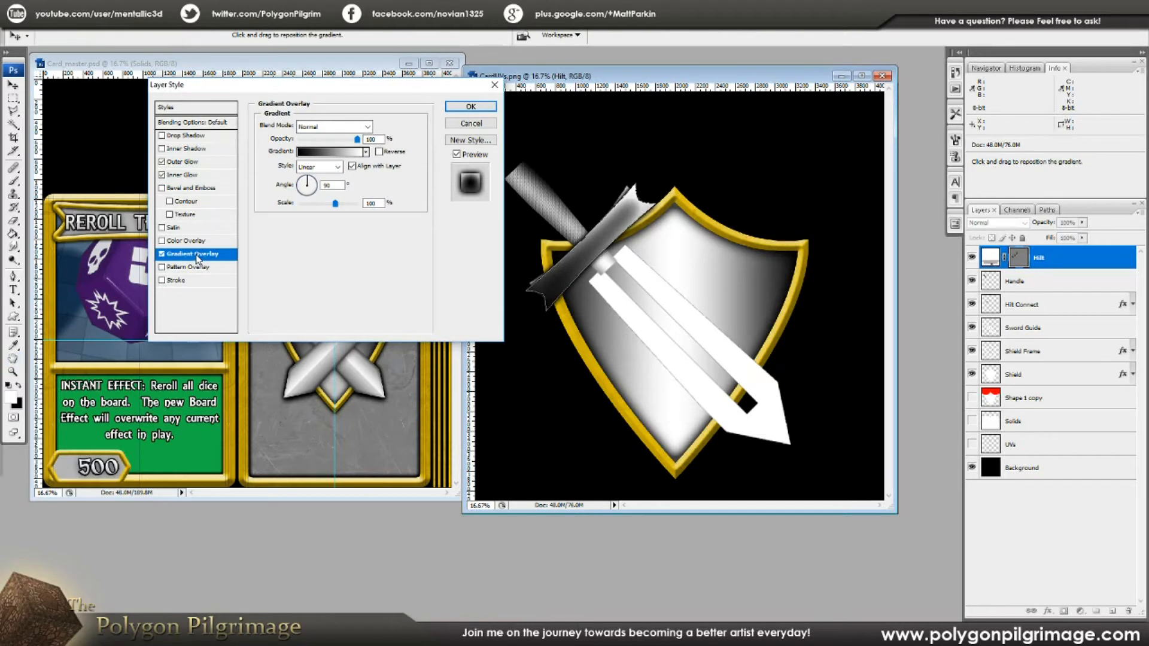
{"action": "left_click", "coordinate": [335, 127]}
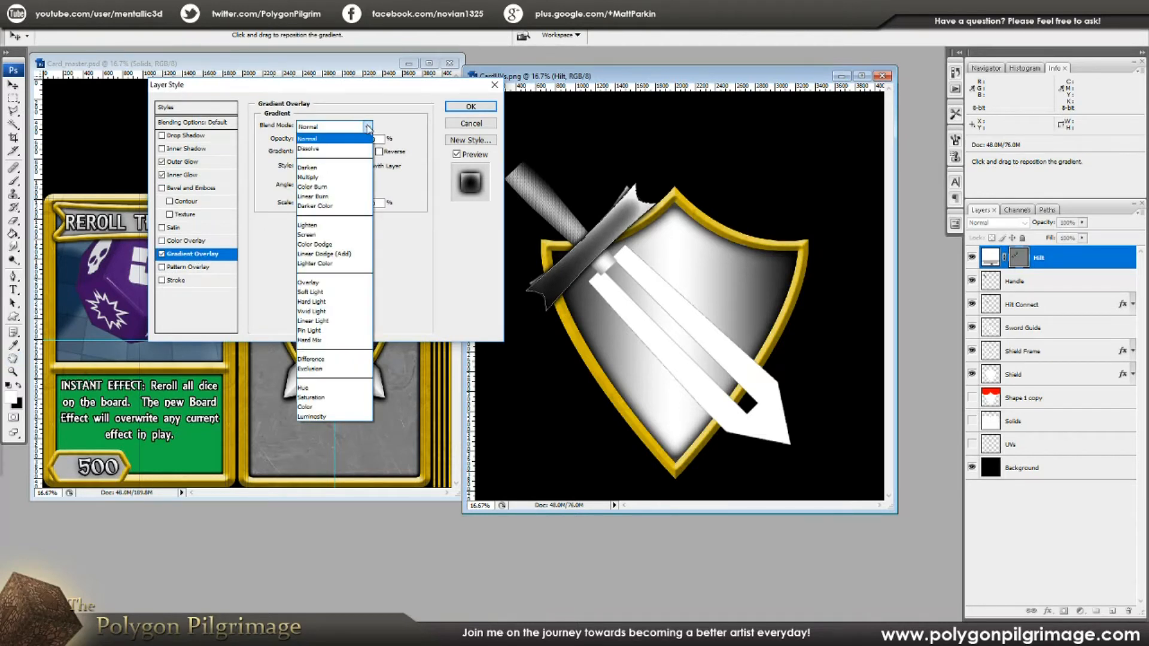
{"action": "left_click", "coordinate": [322, 178]}
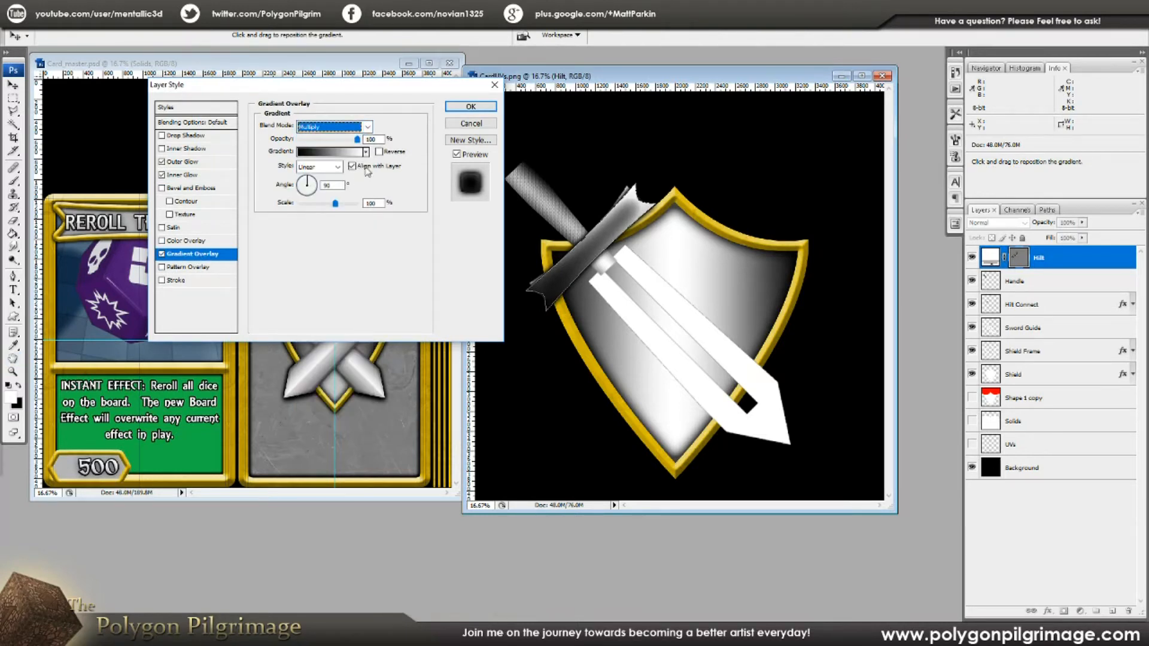
Make the Hilt's overlay gradient black-white-black with the white stop near the middle, and set its angle to -128°
{"action": "left_click", "coordinate": [332, 152]}
{"action": "left_click", "coordinate": [340, 340]}
{"action": "left_click_drag", "start_coordinate": [342, 341], "coordinate": [351, 343]}
{"action": "left_click", "coordinate": [595, 341]}
{"action": "left_click", "coordinate": [160, 391]}
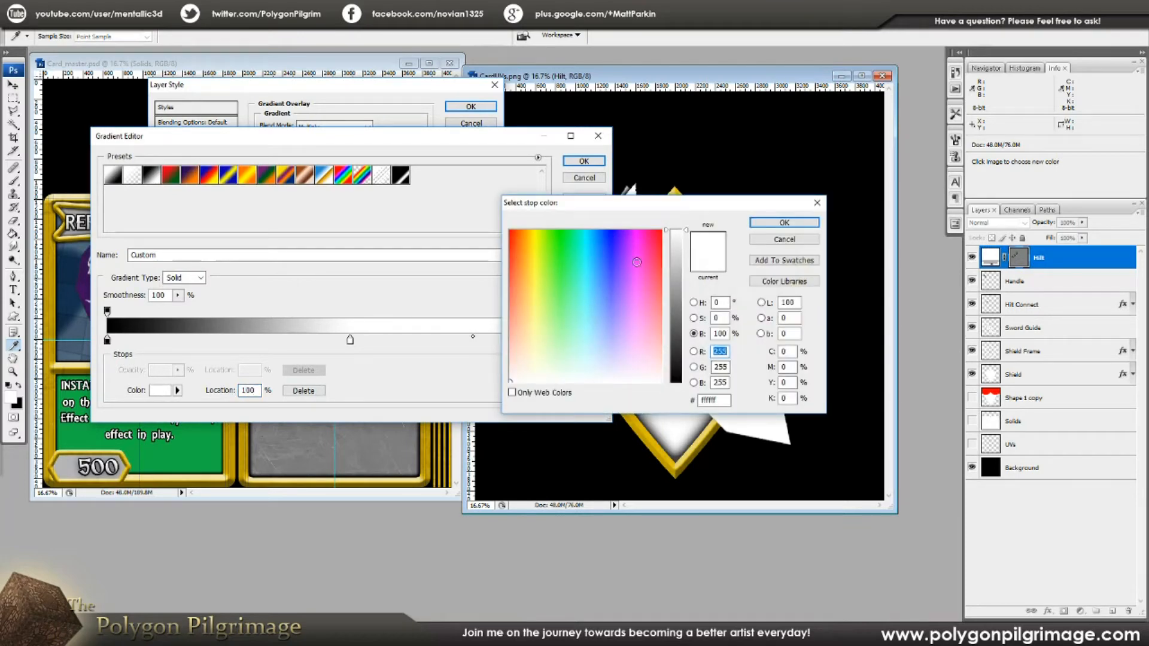
{"action": "left_click_drag", "start_coordinate": [675, 262], "coordinate": [676, 382]}
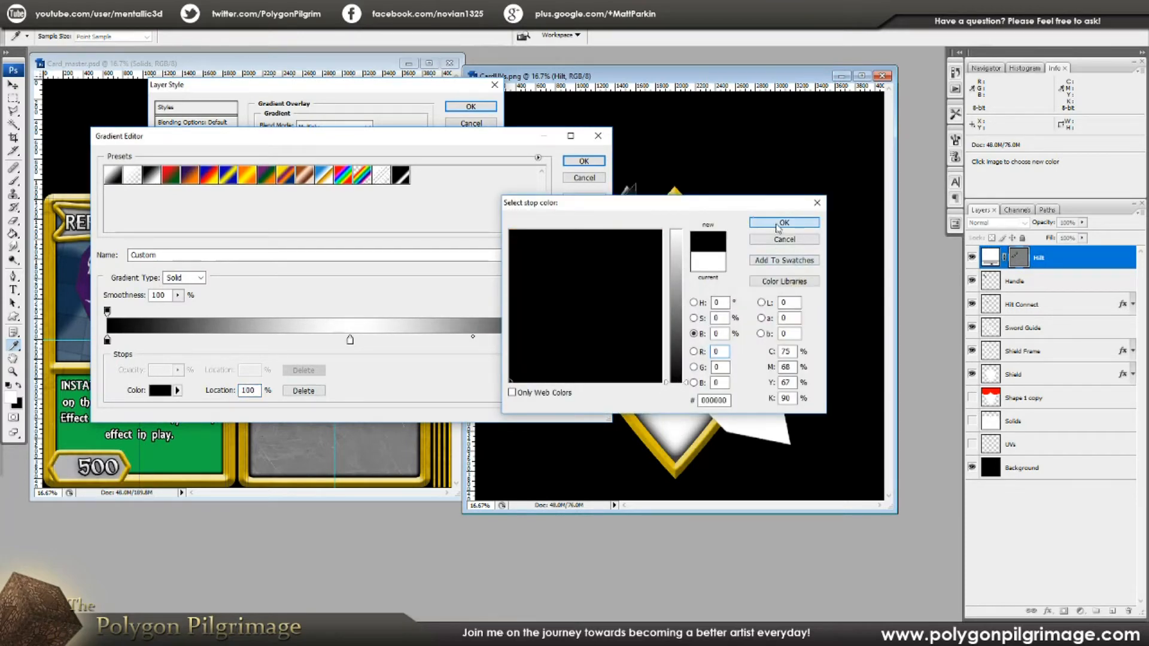
{"action": "left_click", "coordinate": [784, 222]}
{"action": "left_click", "coordinate": [583, 161]}
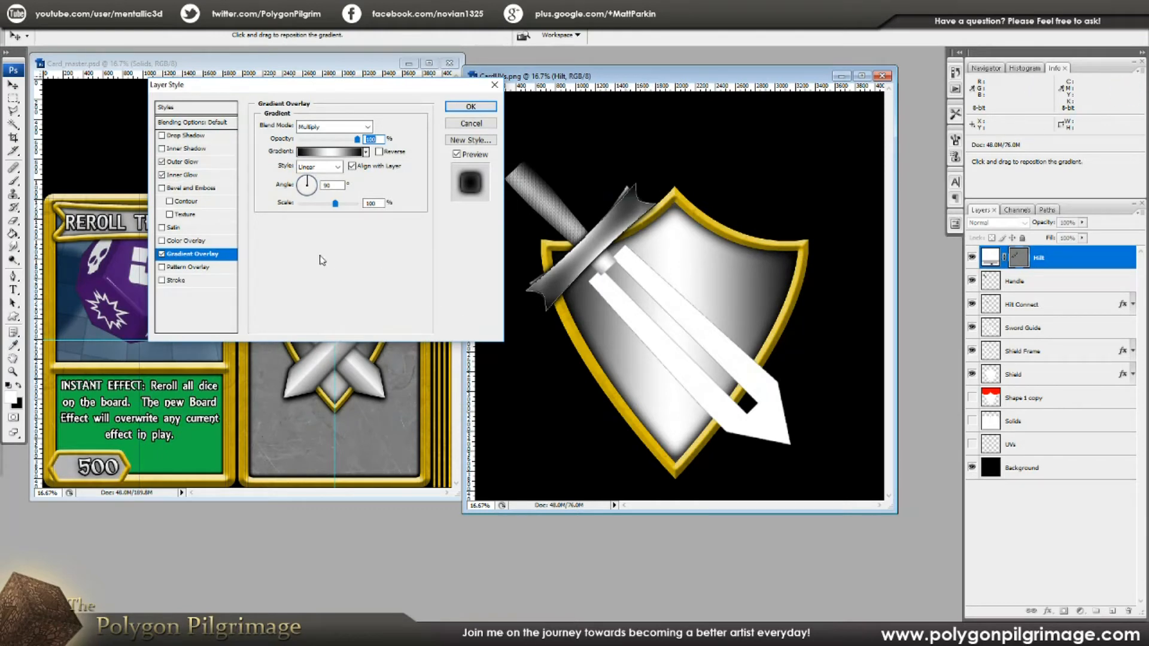
{"action": "key", "text": "Tab"}
{"action": "type", "text": "180-128"}
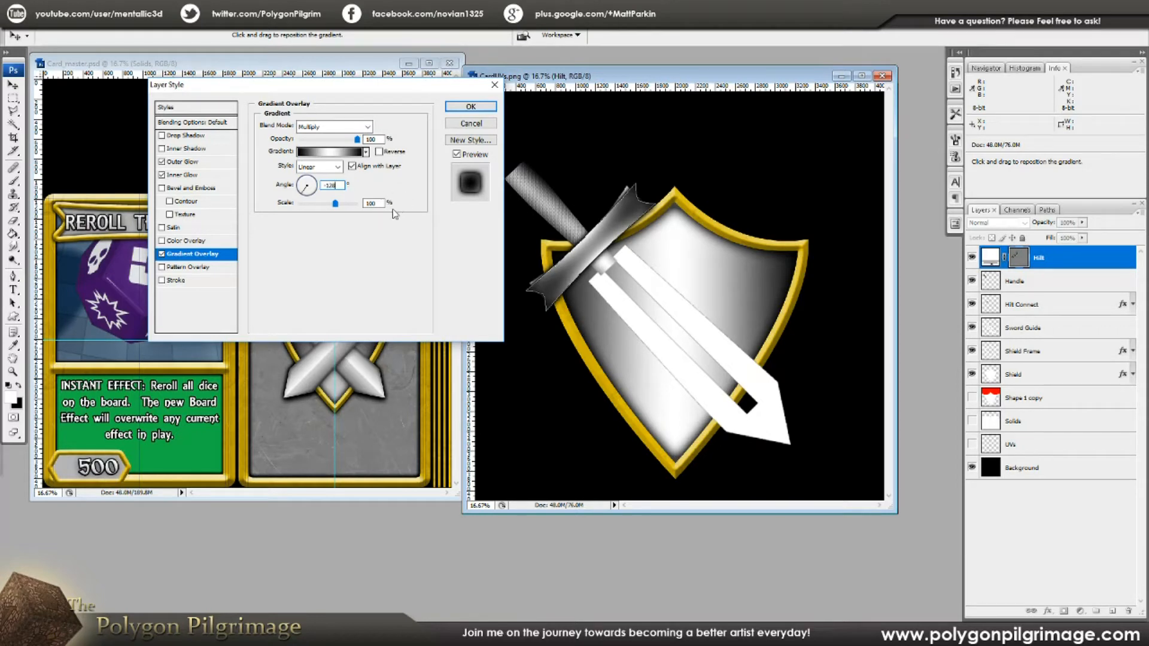
Add a Pattern Overlay to the Hilt layer at 50% opacity using a dark grey texture pattern, then apply the layer style and collapse its effects
{"action": "left_click", "coordinate": [180, 268]}
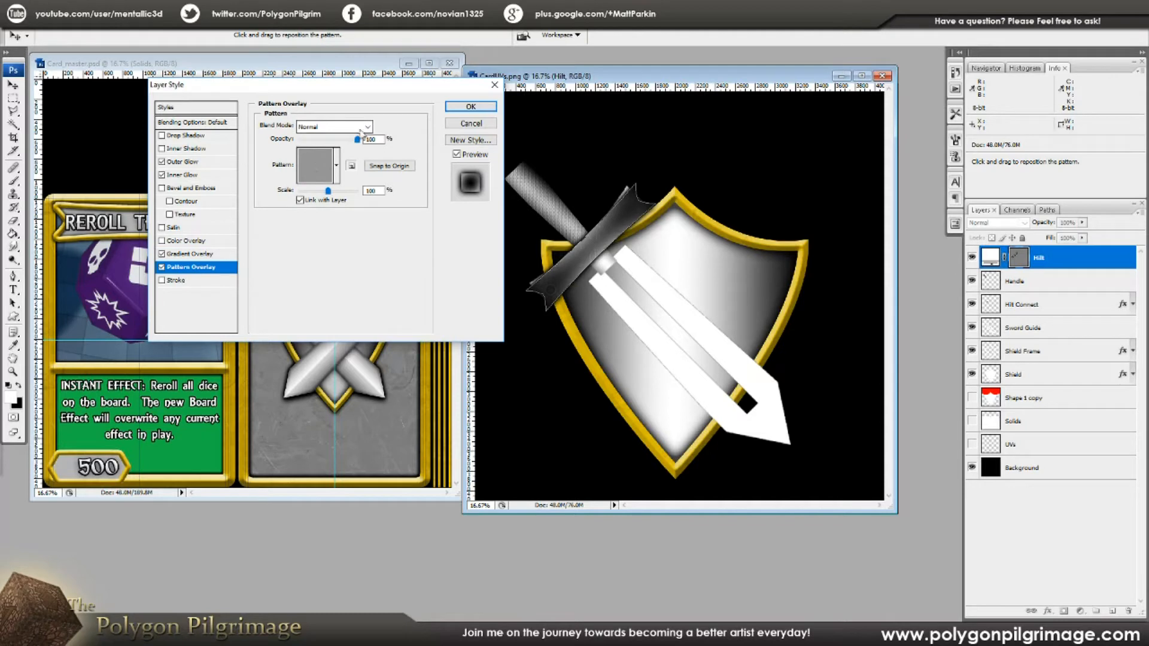
{"action": "left_click_drag", "start_coordinate": [357, 139], "coordinate": [333, 140]}
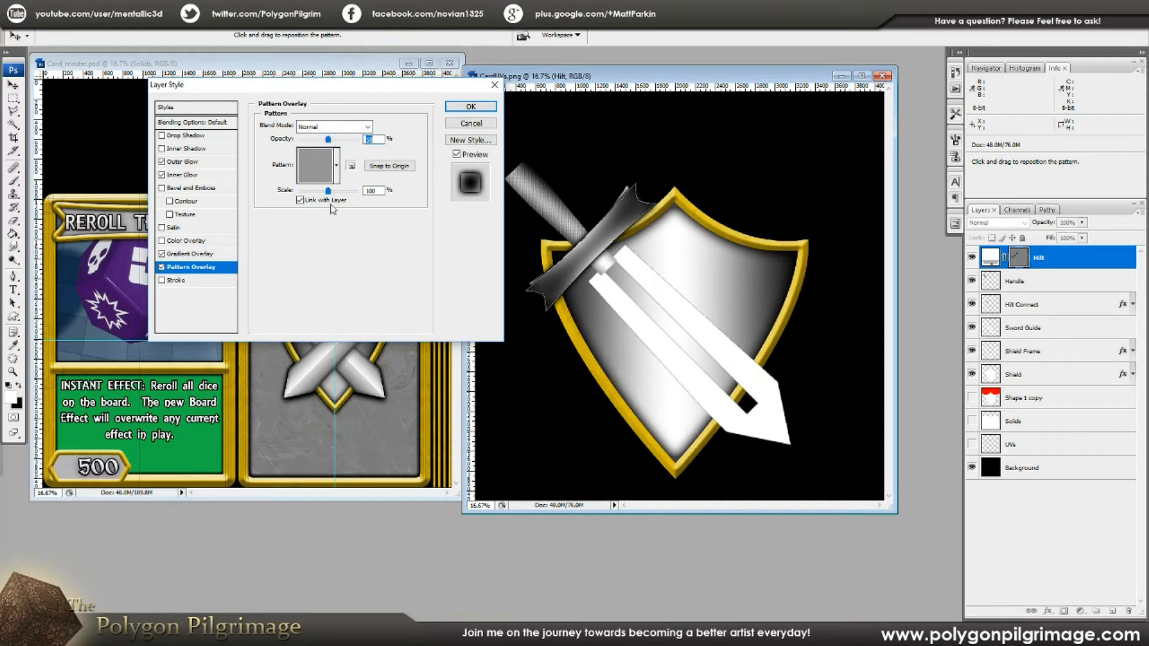
{"action": "left_click", "coordinate": [337, 165]}
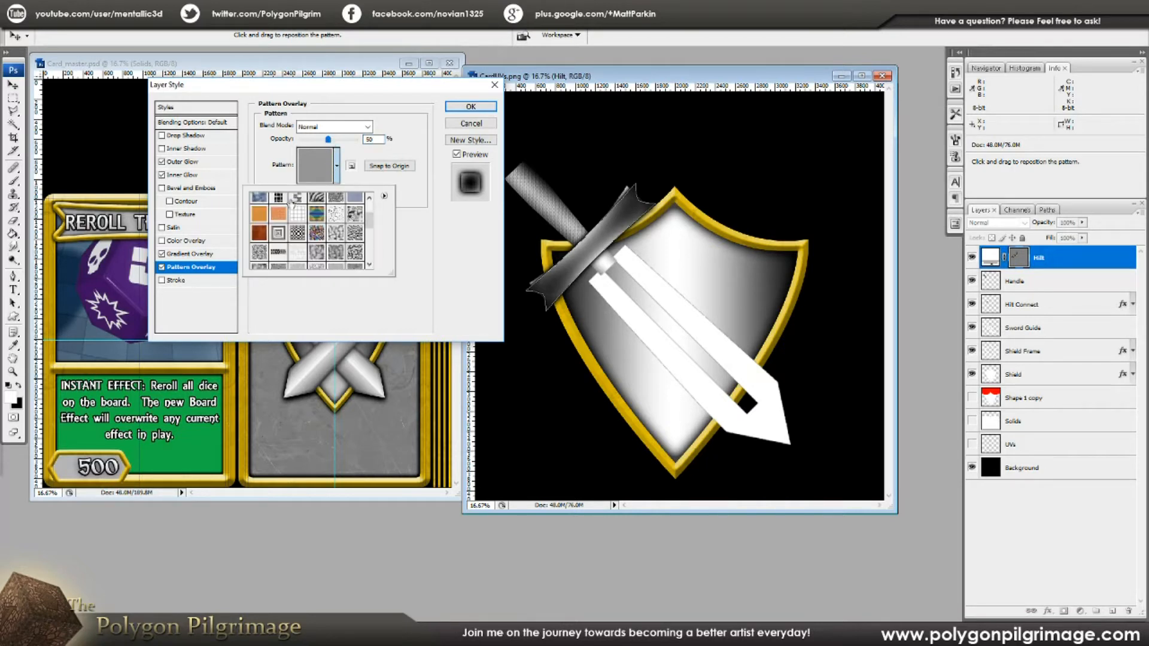
{"action": "left_click_drag", "start_coordinate": [372, 220], "coordinate": [372, 205]}
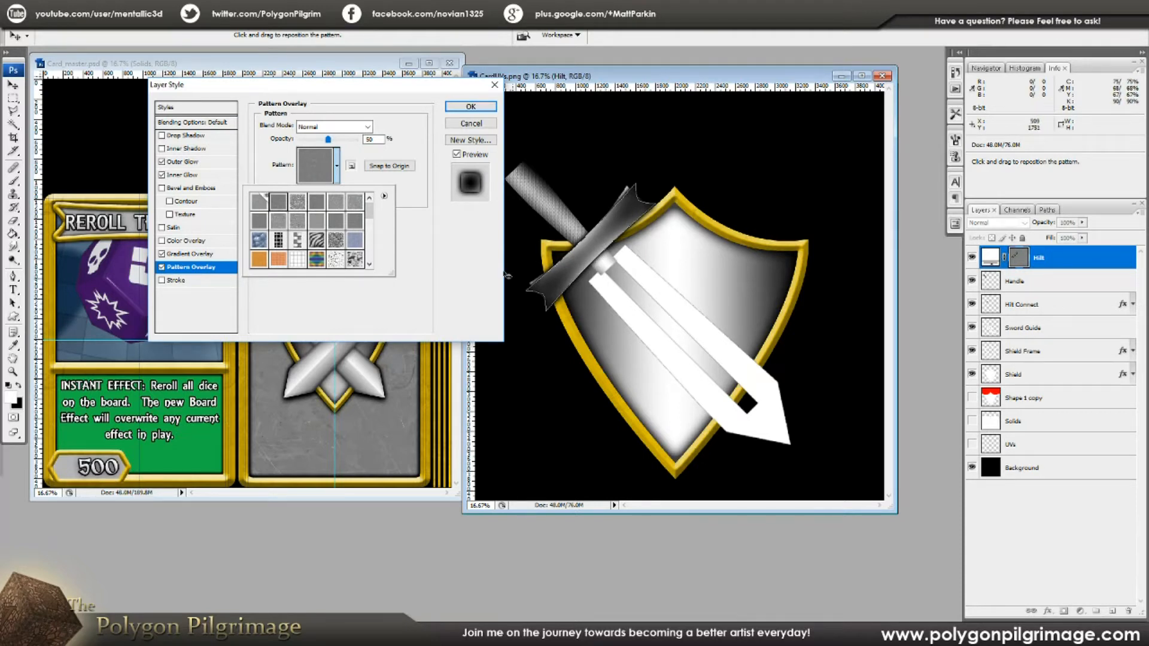
{"action": "left_click", "coordinate": [416, 123]}
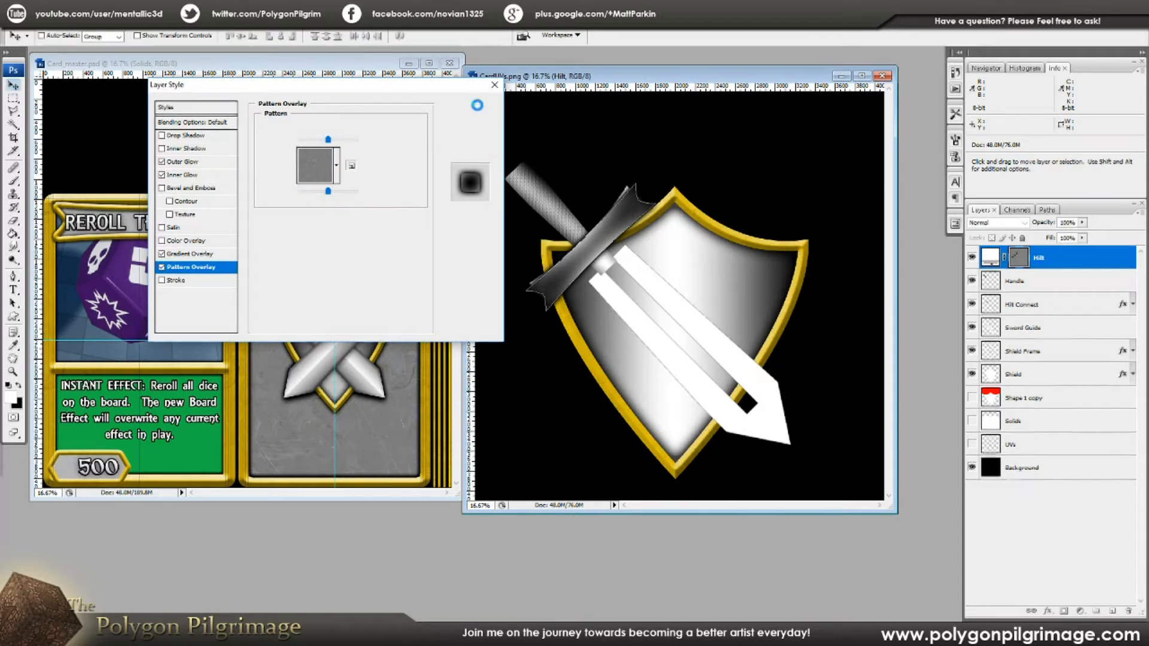
{"action": "left_click", "coordinate": [479, 109]}
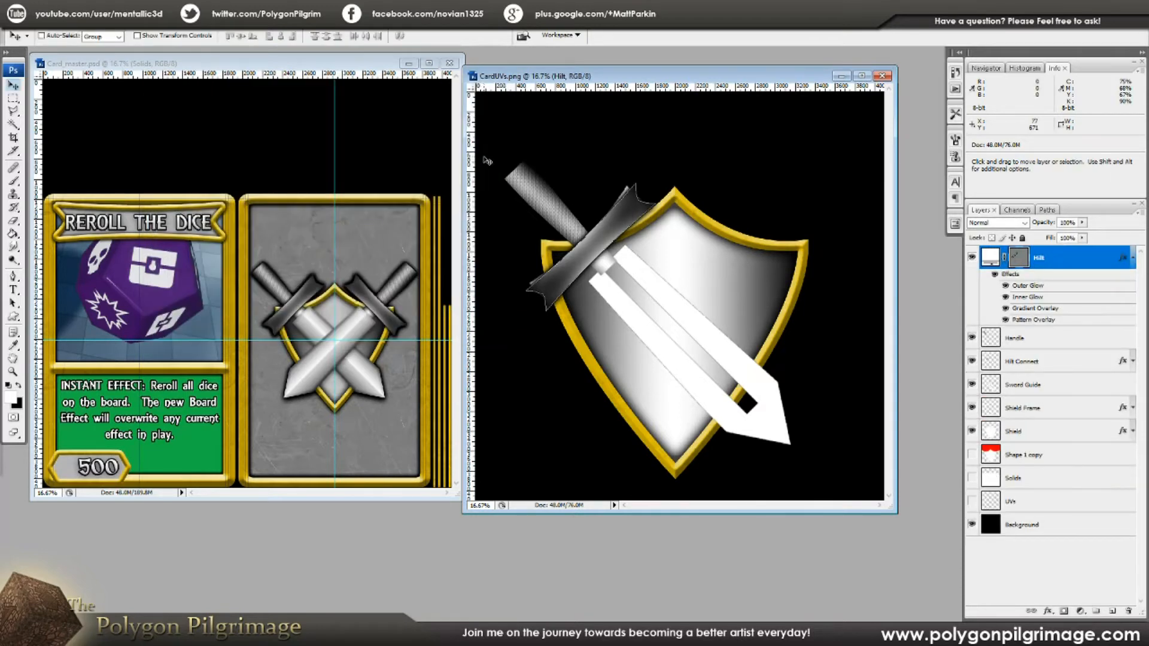
{"action": "left_click", "coordinate": [1133, 258]}
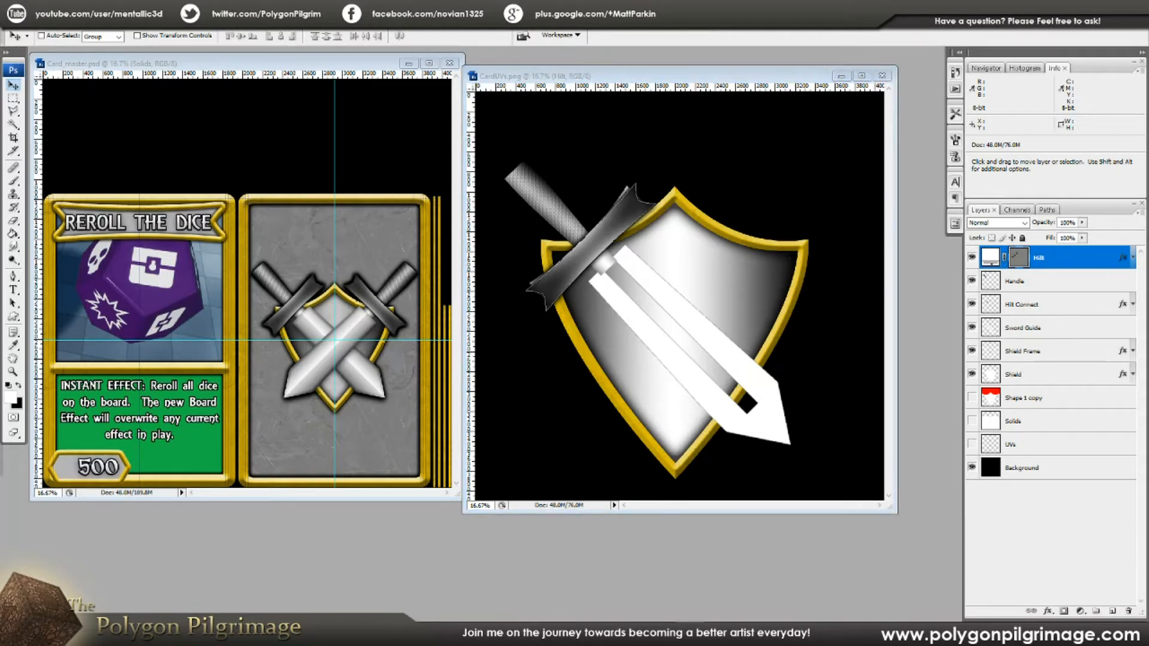
Add a new layer above Hilt and name it Blade
{"action": "left_click", "coordinate": [1052, 279]}
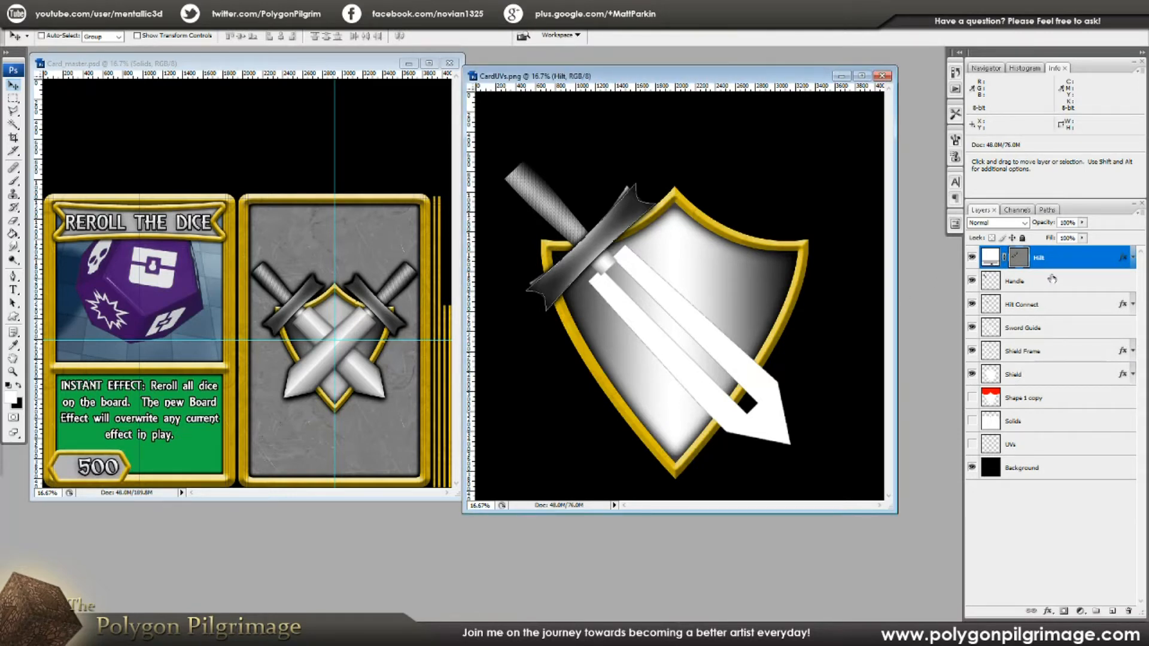
{"action": "left_click", "coordinate": [1111, 611]}
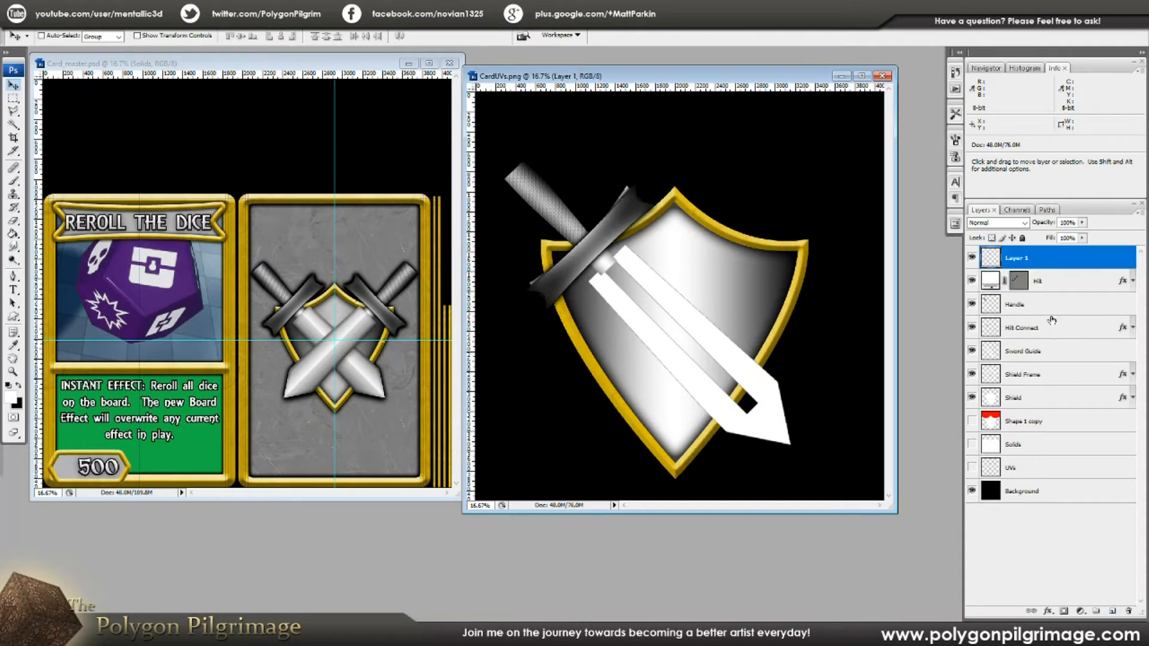
{"action": "double_click", "coordinate": [1015, 258]}
{"action": "type", "text": "Blade"}
{"action": "key", "text": "Return"}
Outline the sword blade with a Polygonal Lasso selection, starting at the crossguard and following the blade's upper edge toward the tip
{"action": "left_click", "coordinate": [12, 113]}
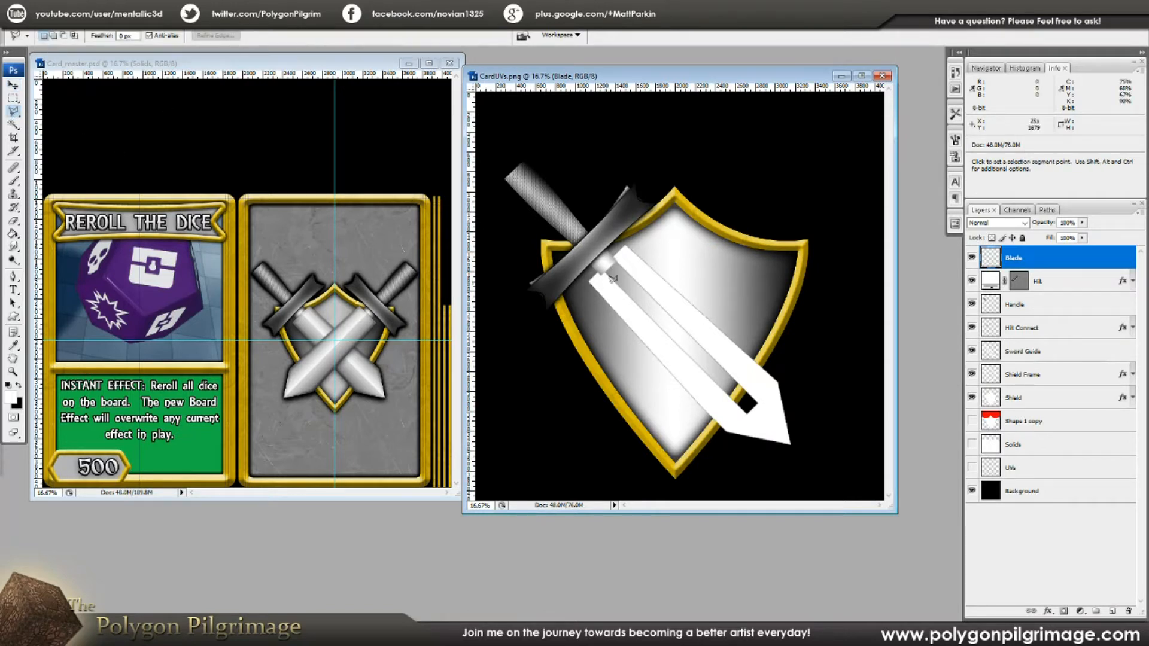
{"action": "left_click", "coordinate": [626, 237]}
{"action": "left_click", "coordinate": [780, 379]}
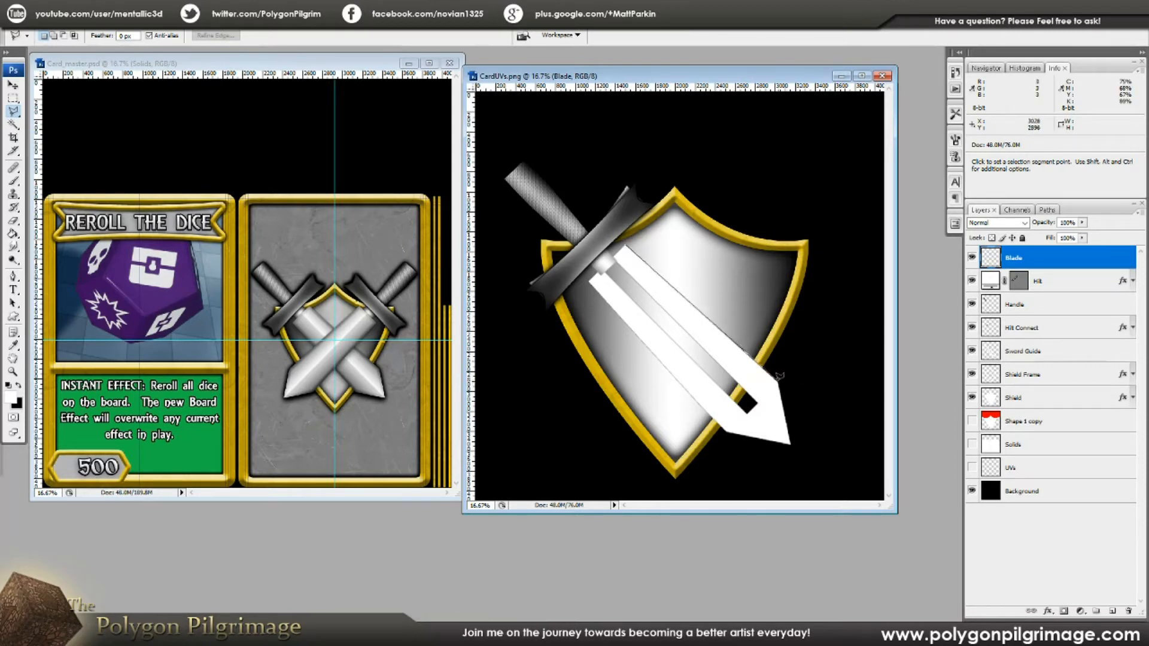
Outline the entire sword blade with a polygonal selection and paint its interior solid white on the Blade layer
{"action": "left_click", "coordinate": [791, 442]}
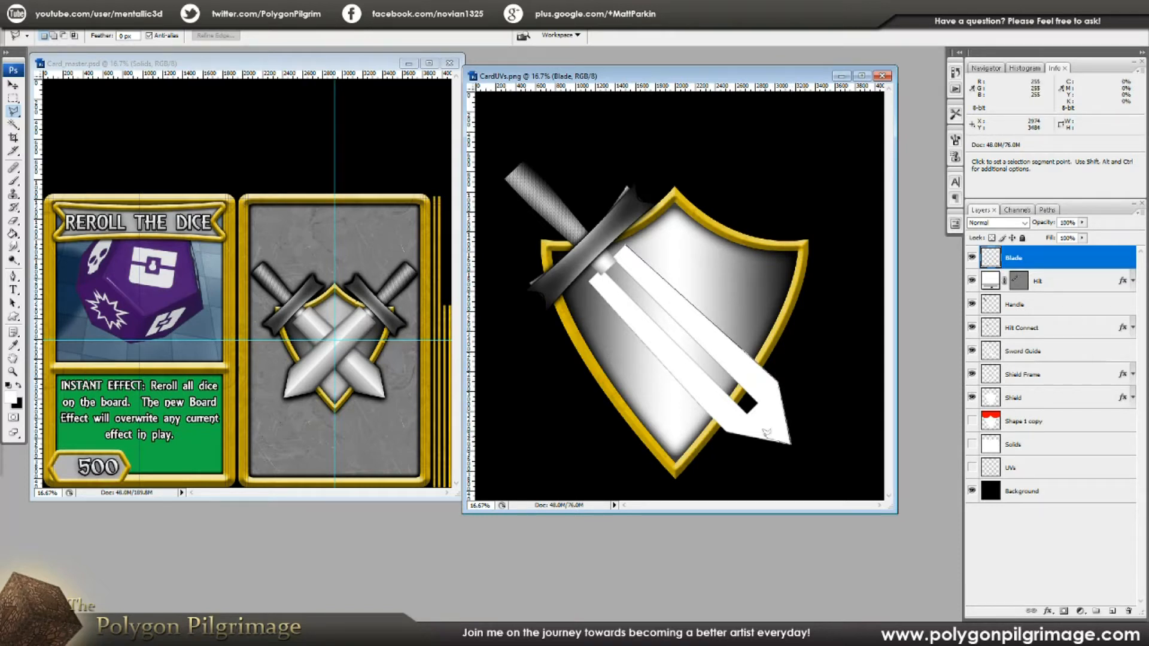
{"action": "left_click", "coordinate": [728, 428]}
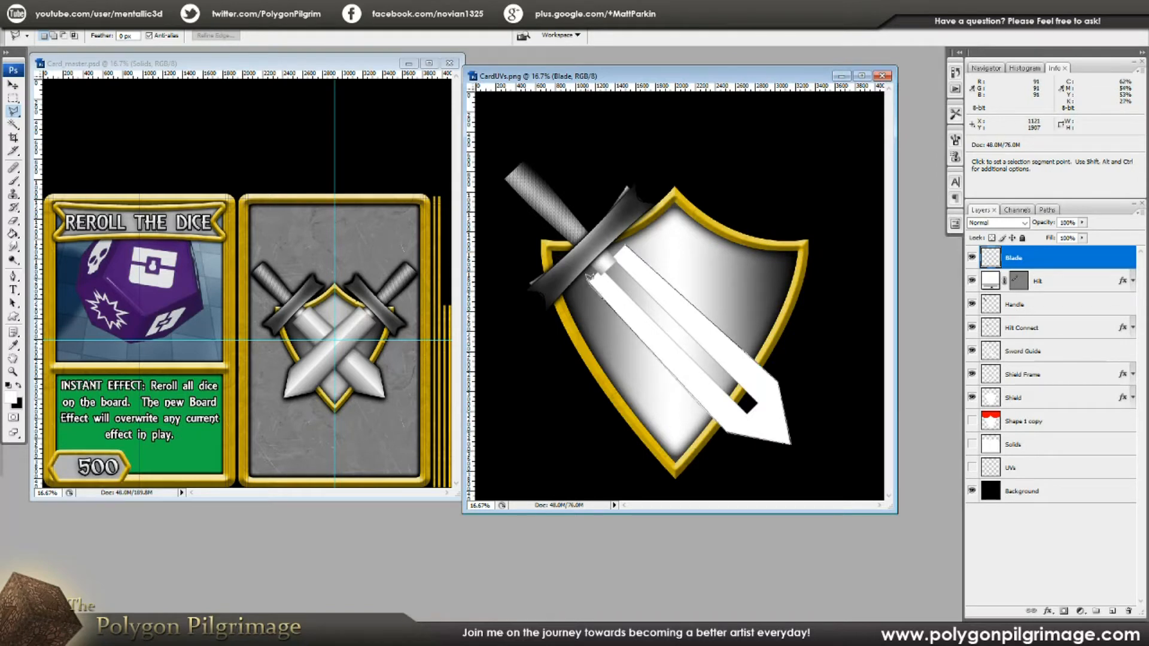
{"action": "left_click", "coordinate": [592, 275]}
{"action": "left_click", "coordinate": [628, 240]}
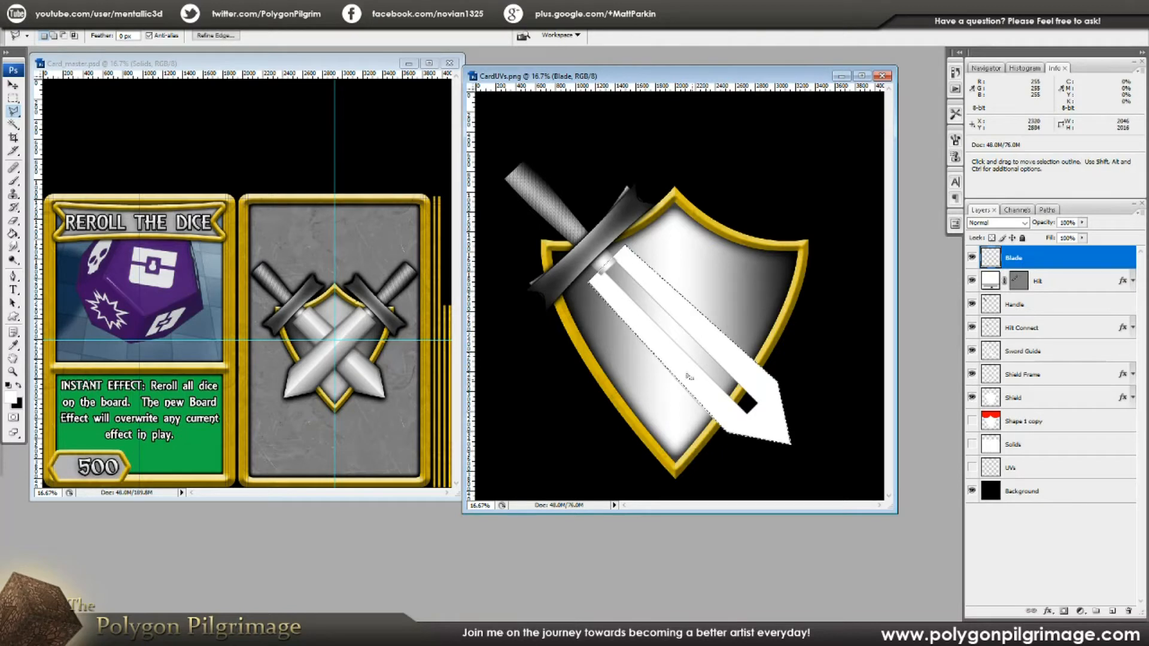
{"action": "left_click", "coordinate": [13, 181]}
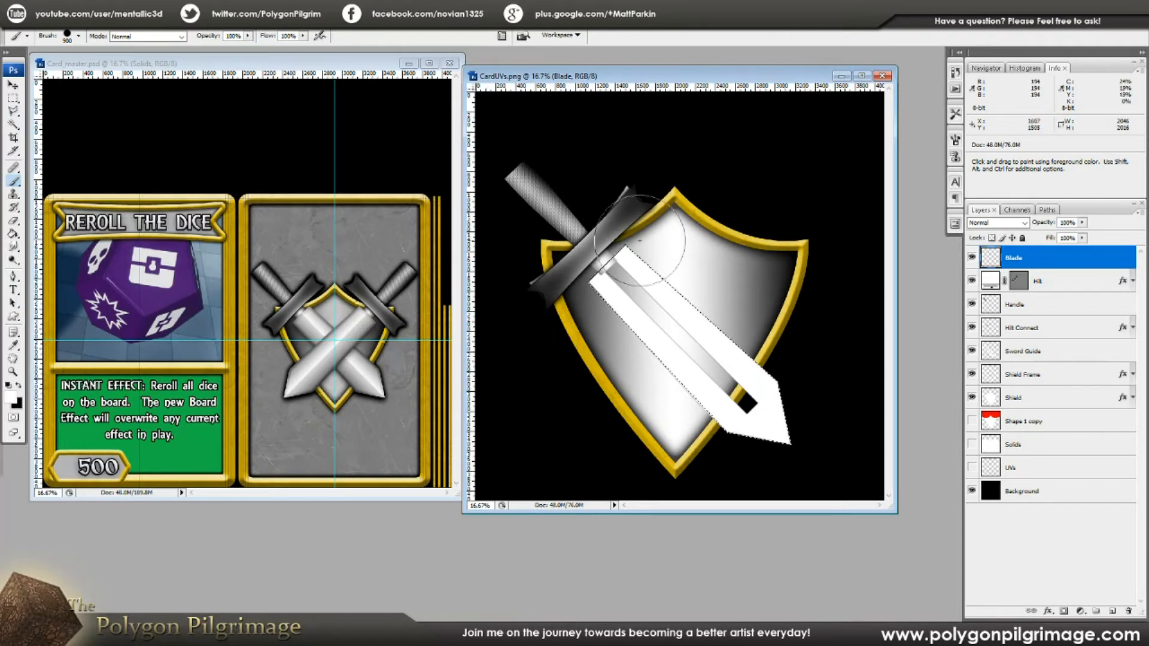
{"action": "left_click_drag", "start_coordinate": [623, 281], "coordinate": [753, 424]}
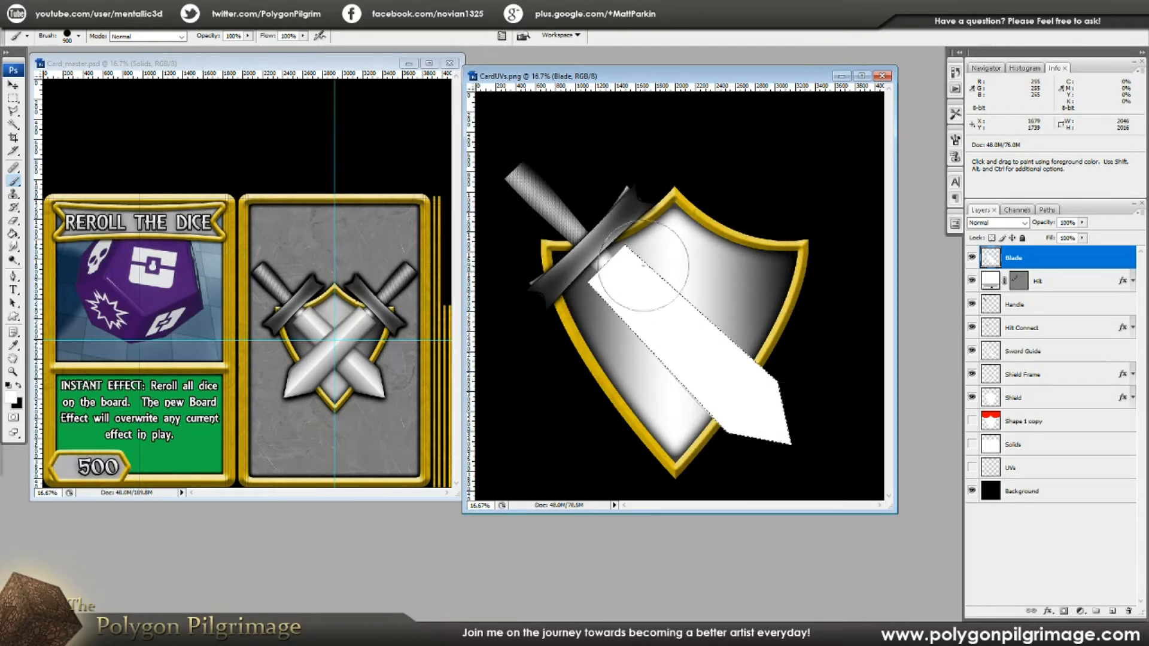
Add a drop shadow to the Blade layer with 50% opacity and a 90° angle
{"action": "left_click", "coordinate": [1051, 277]}
{"action": "left_click", "coordinate": [1052, 264]}
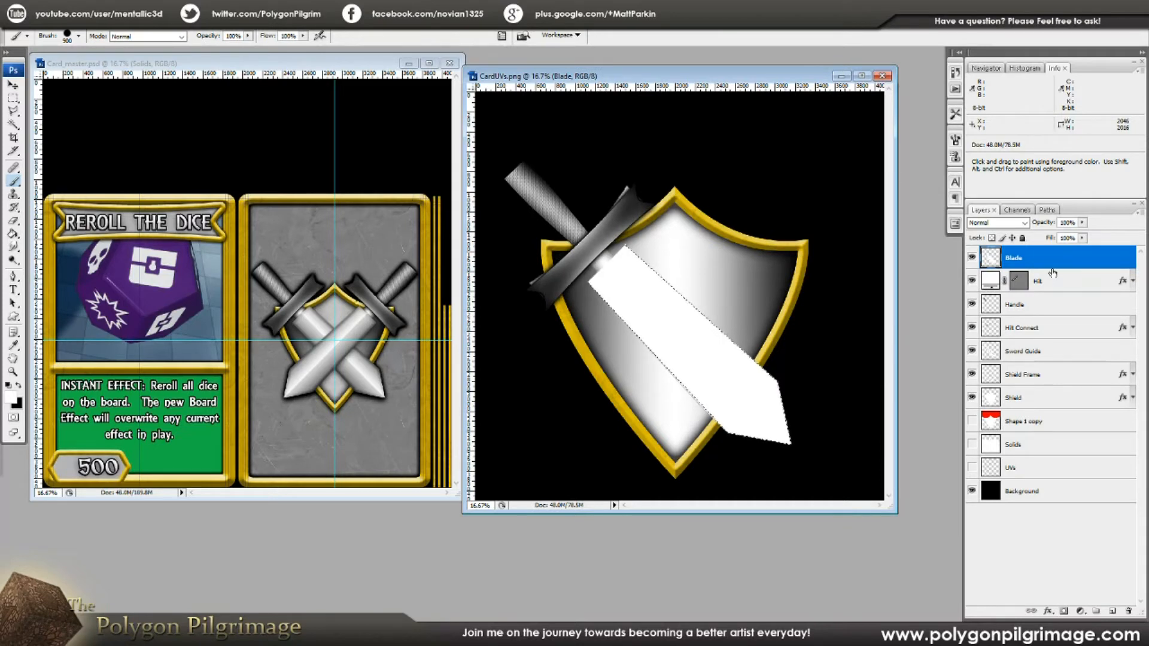
{"action": "left_click", "coordinate": [1047, 611]}
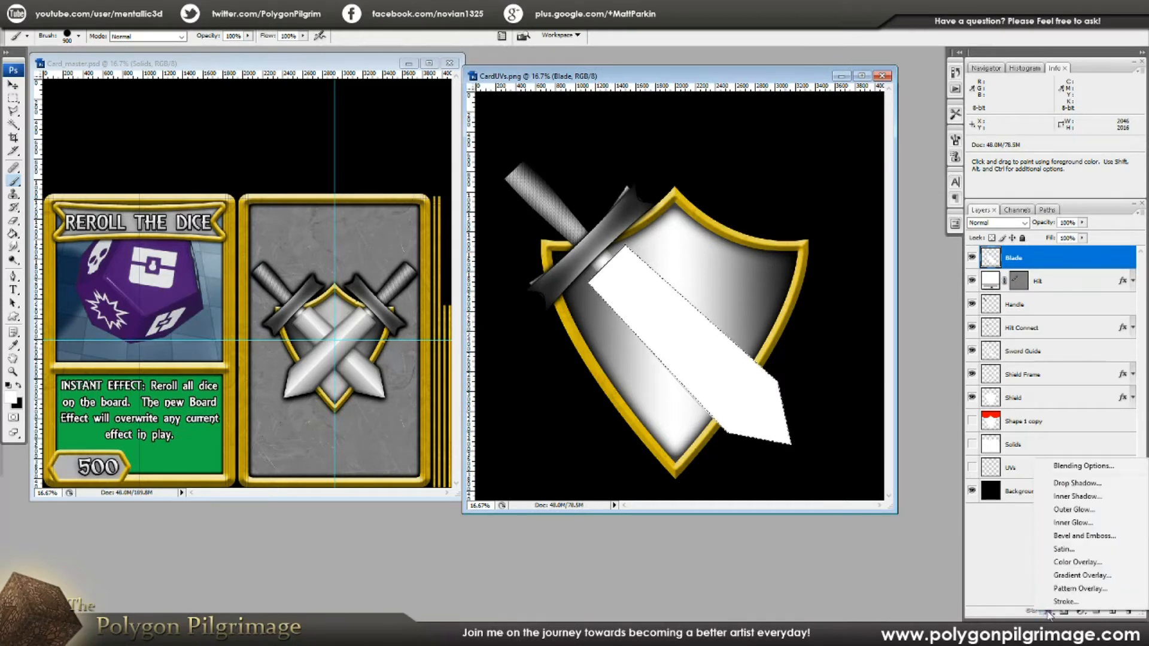
{"action": "left_click", "coordinate": [1083, 465]}
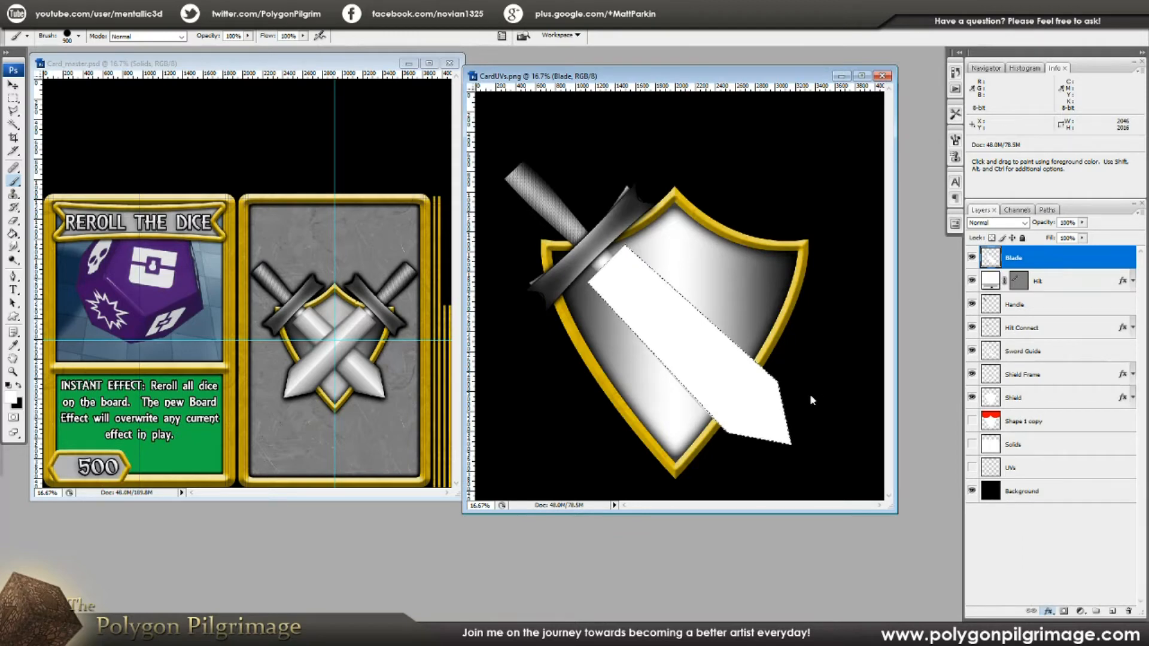
{"action": "left_click_drag", "start_coordinate": [407, 89], "coordinate": [417, 100]}
{"action": "left_click", "coordinate": [170, 146]}
{"action": "left_click", "coordinate": [192, 146]}
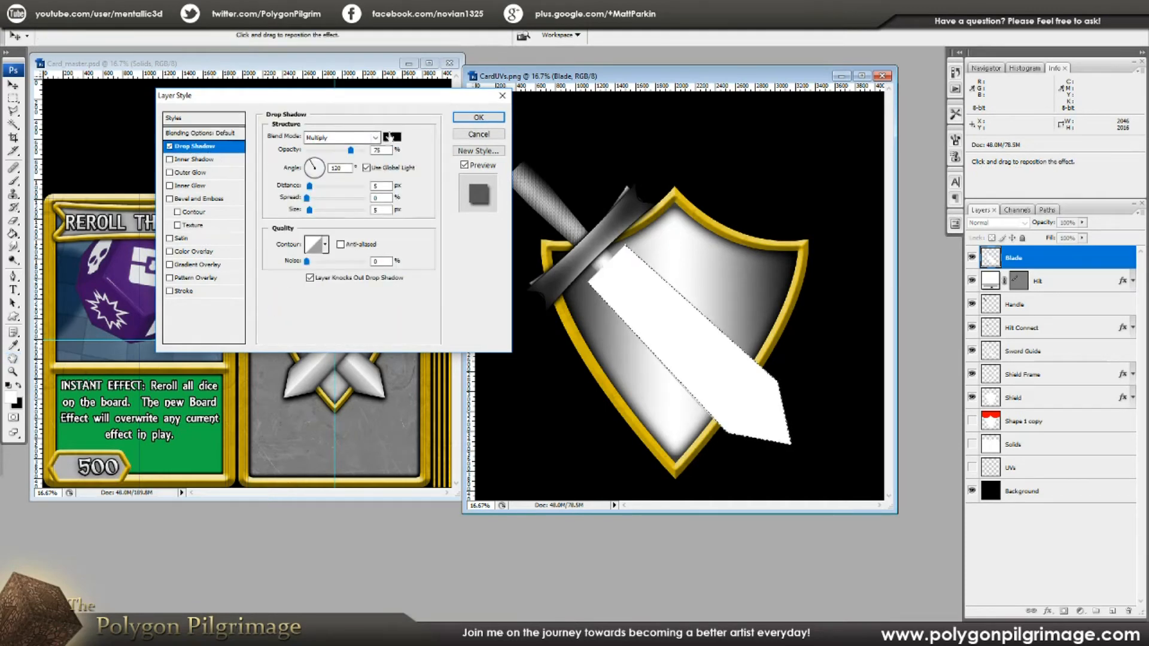
{"action": "left_click_drag", "start_coordinate": [351, 151], "coordinate": [336, 150]}
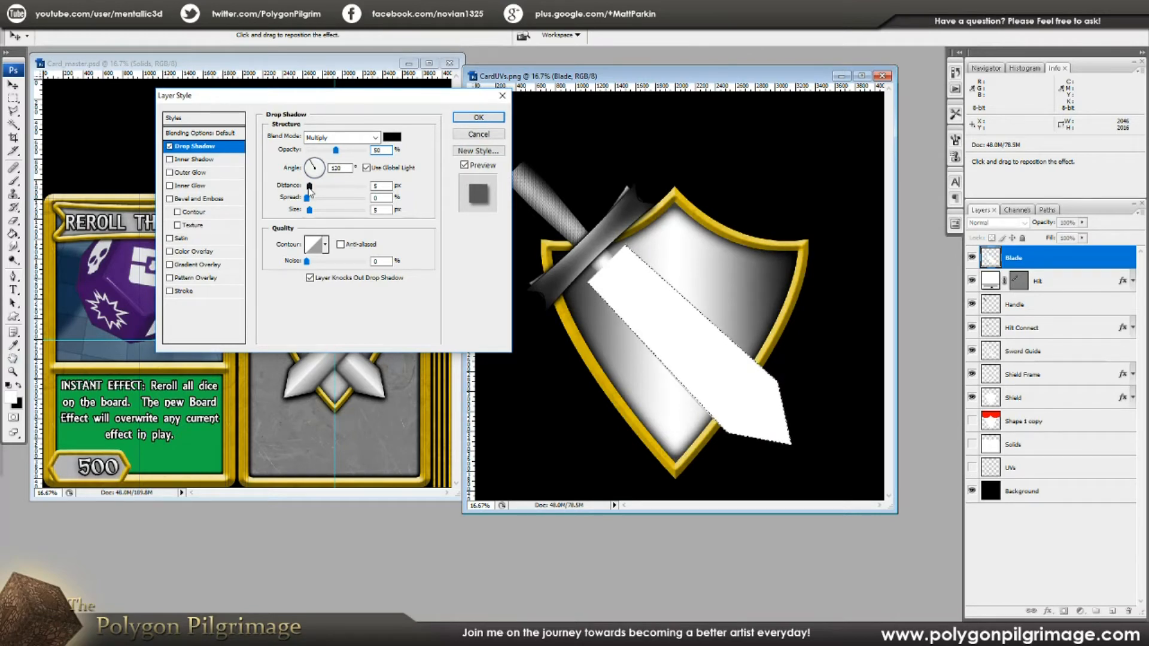
{"action": "left_click", "coordinate": [312, 168]}
{"action": "left_click_drag", "start_coordinate": [312, 169], "coordinate": [317, 170]}
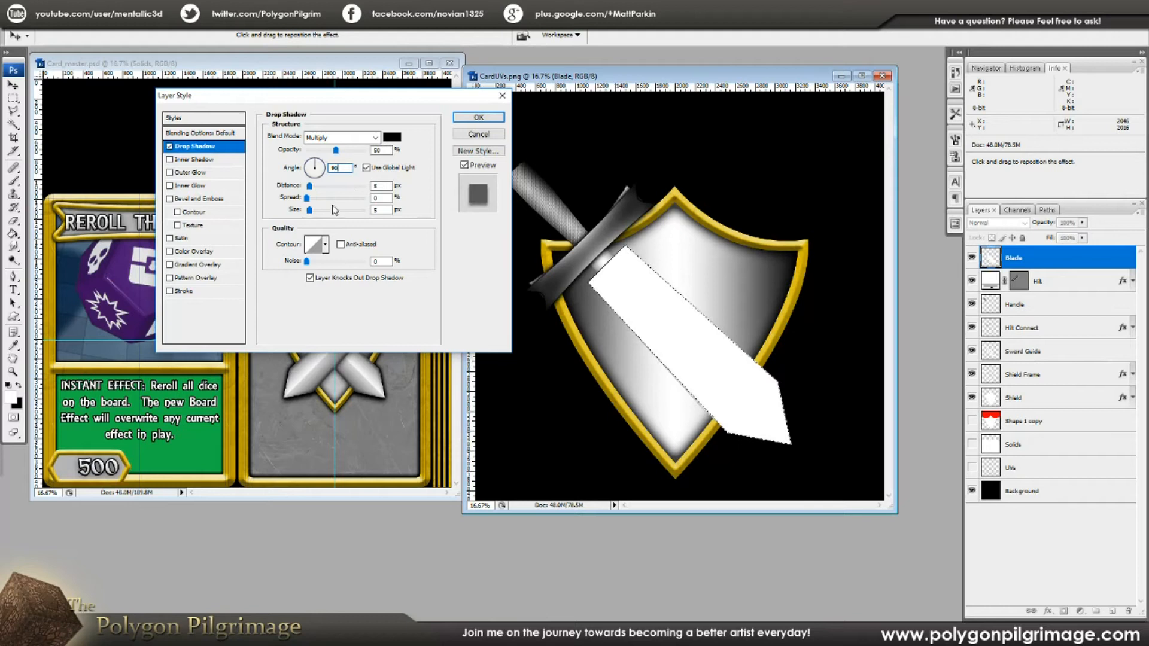
Set the blade's drop shadow distance to 50 px and its size to 100 px
{"action": "left_click_drag", "start_coordinate": [380, 186], "coordinate": [331, 193]}
{"action": "type", "text": "50"}
{"action": "key", "text": "Tab"}
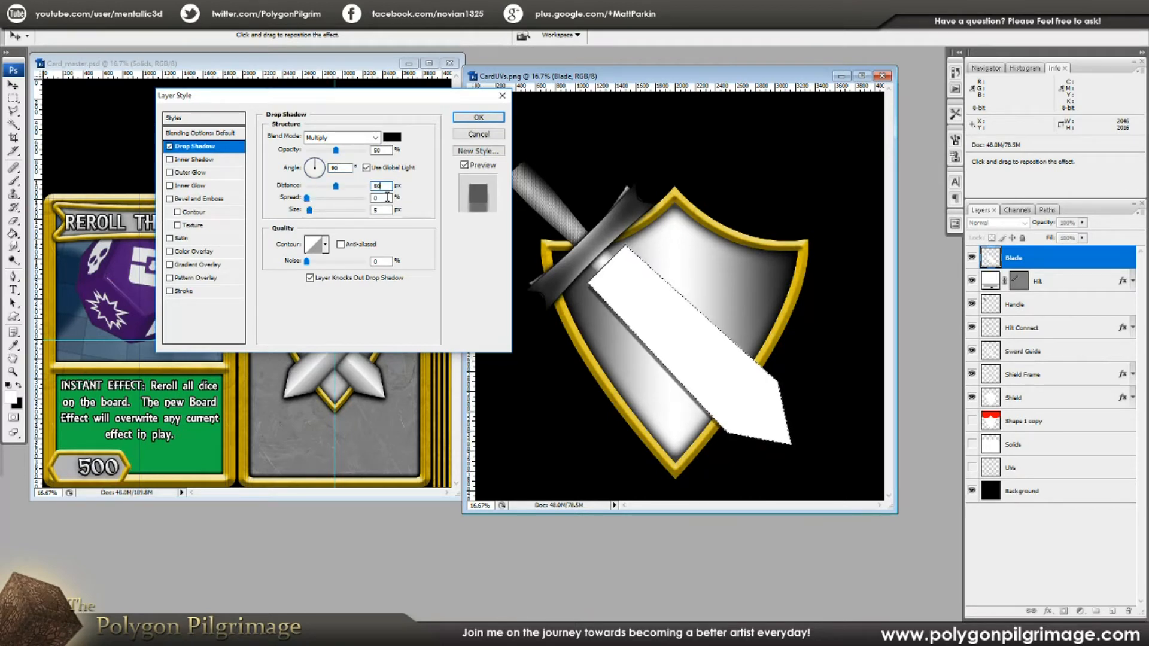
{"action": "type", "text": "100"}
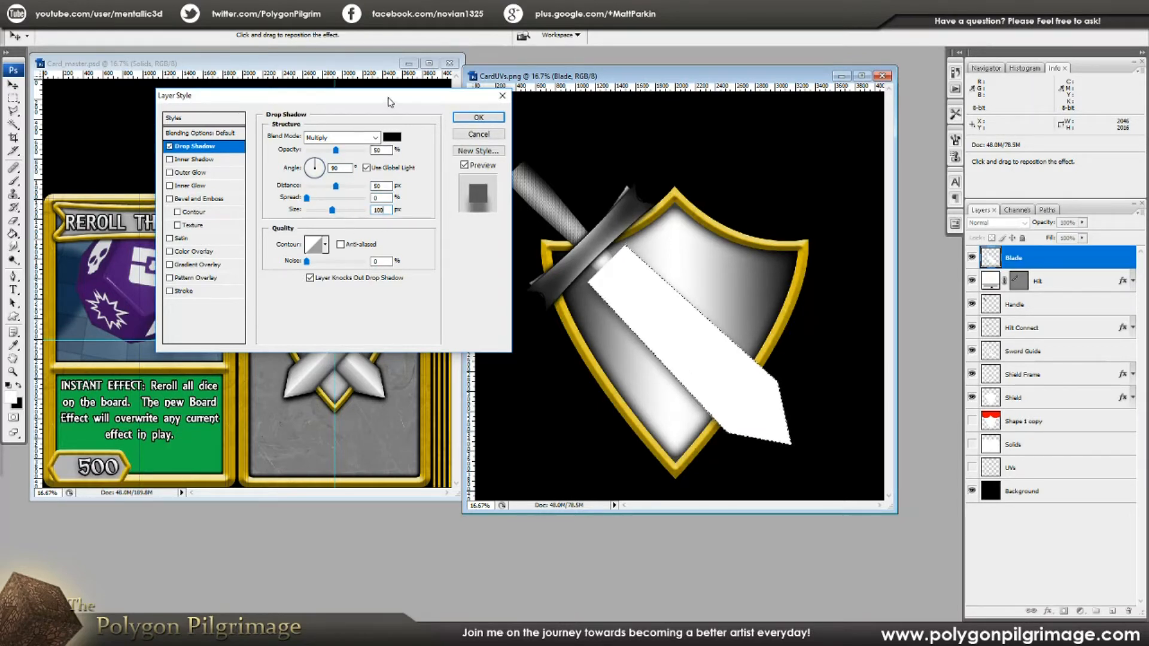
{"action": "left_click_drag", "start_coordinate": [389, 97], "coordinate": [393, 92]}
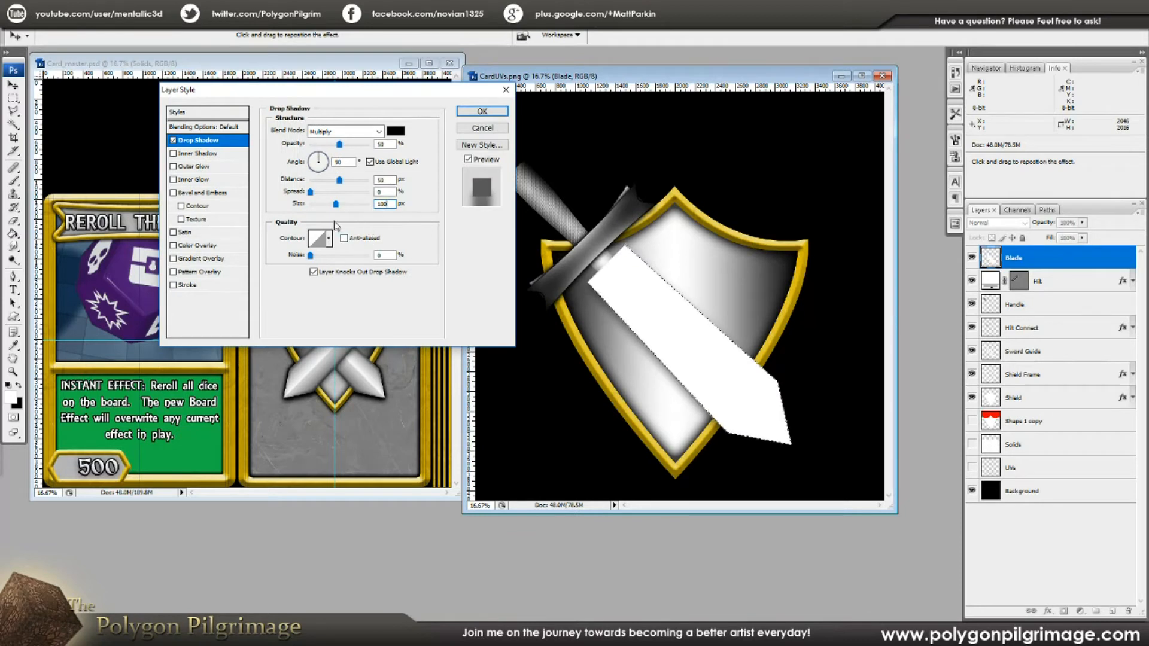
Add a black outer glow to the blade in Normal blend mode at 25% opacity
{"action": "left_click", "coordinate": [198, 167]}
{"action": "left_click", "coordinate": [365, 133]}
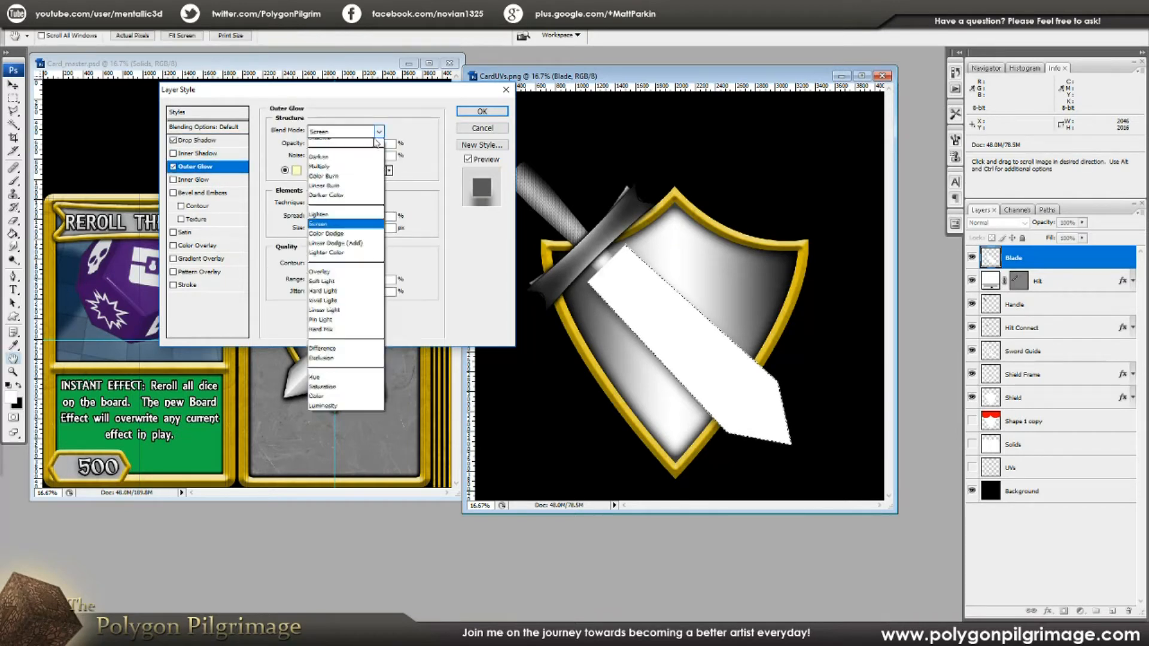
{"action": "left_click", "coordinate": [362, 144]}
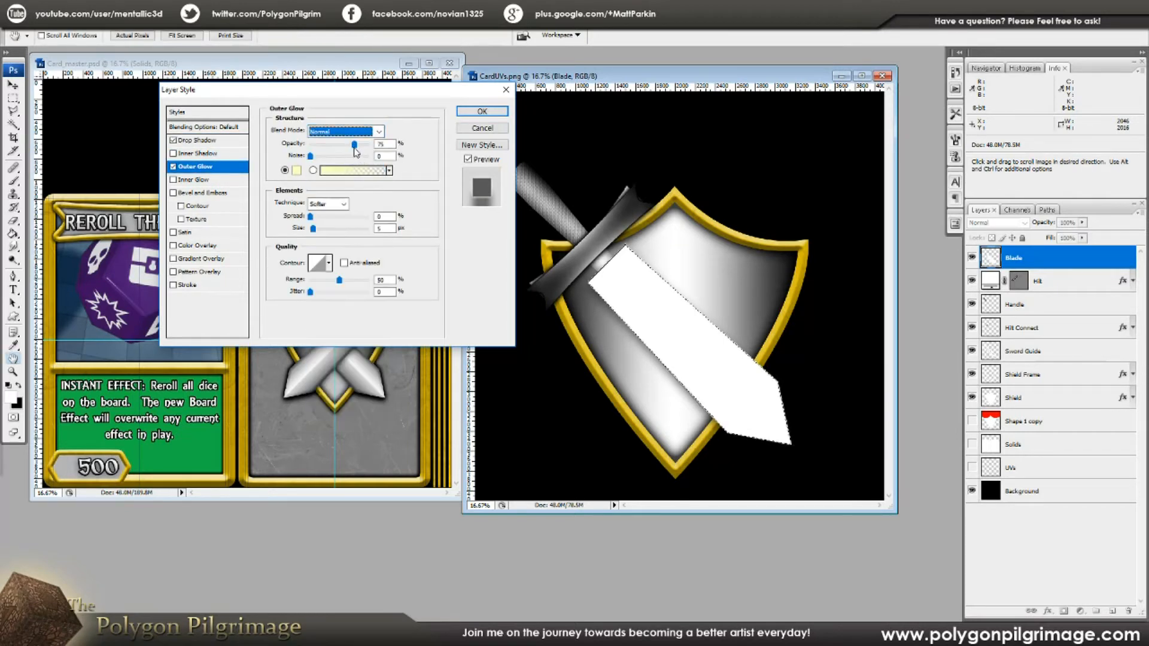
{"action": "left_click", "coordinate": [346, 145]}
{"action": "left_click_drag", "start_coordinate": [344, 147], "coordinate": [324, 146]}
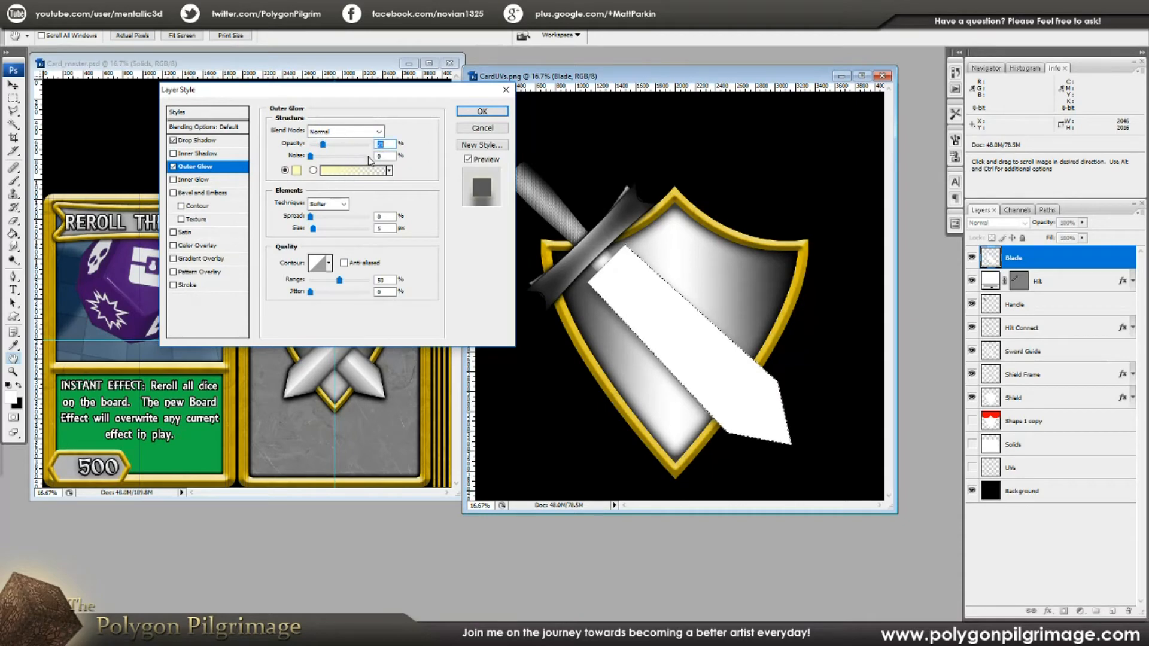
{"action": "type", "text": "5"}
{"action": "left_click", "coordinate": [297, 171]}
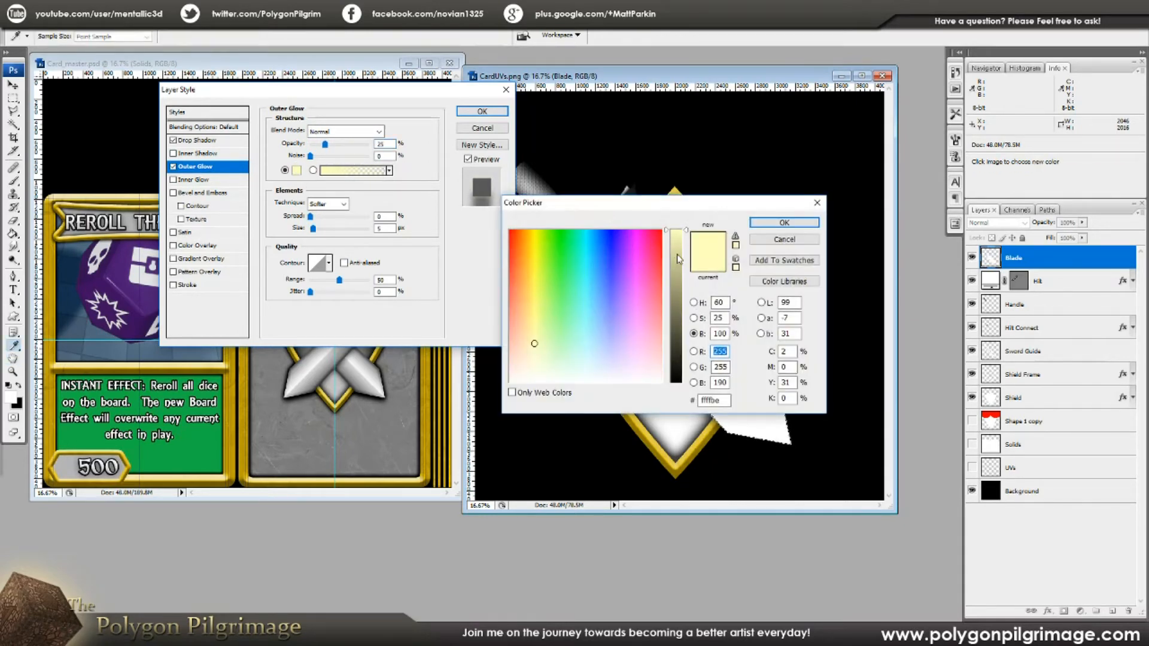
{"action": "left_click_drag", "start_coordinate": [670, 252], "coordinate": [670, 404]}
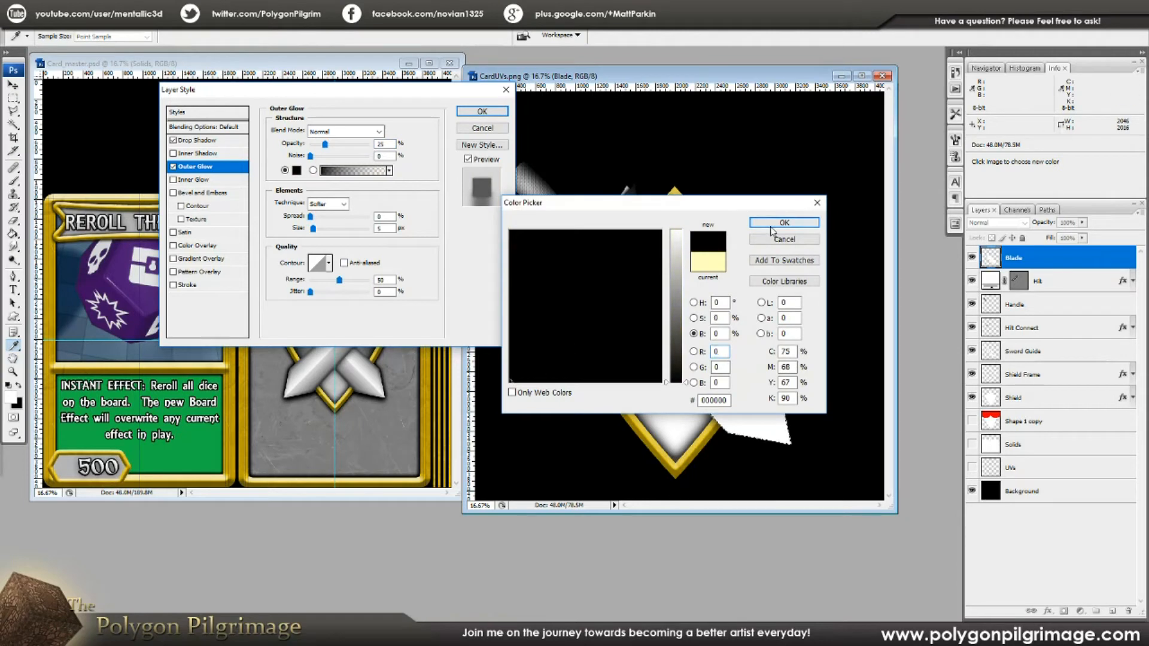
{"action": "left_click", "coordinate": [784, 223]}
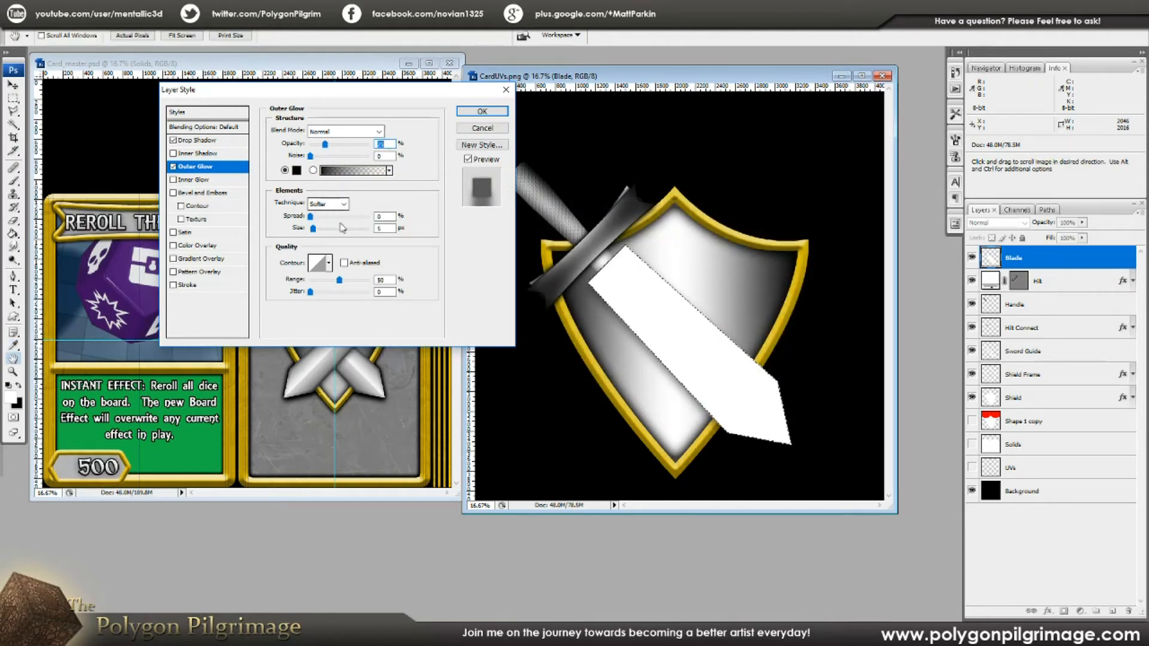
Set the outer glow's spread to 10% and its size to 25 px
{"action": "double_click", "coordinate": [385, 216]}
{"action": "type", "text": "10"}
{"action": "key", "text": "Tab"}
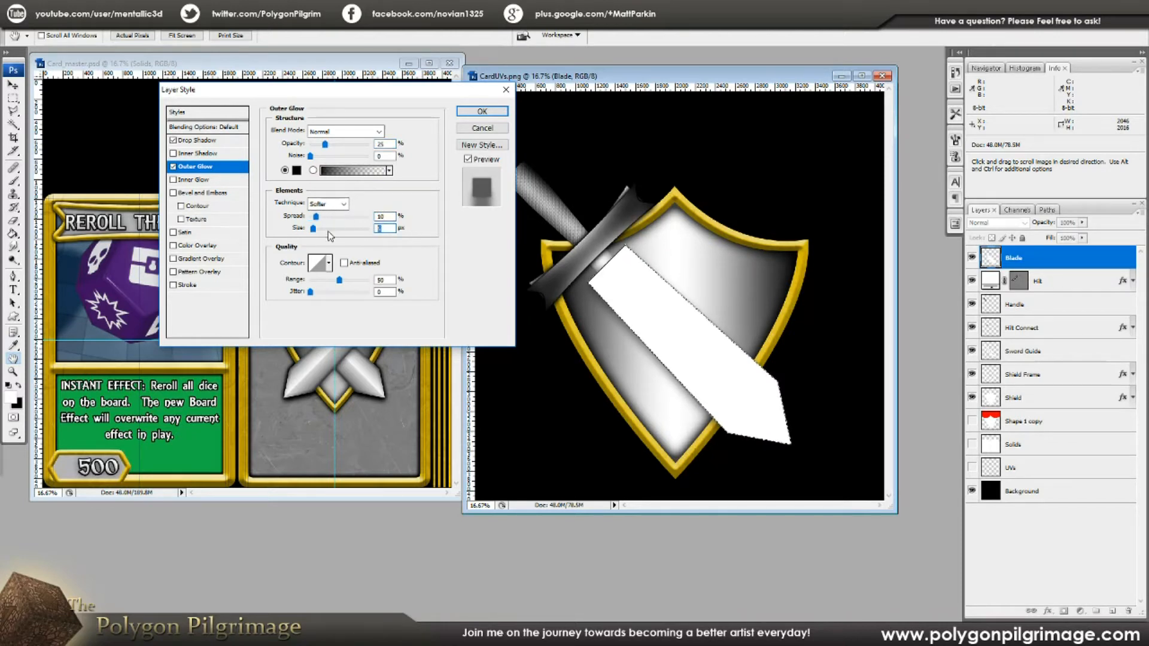
{"action": "type", "text": "35"}
{"action": "left_click_drag", "start_coordinate": [365, 99], "coordinate": [385, 100]}
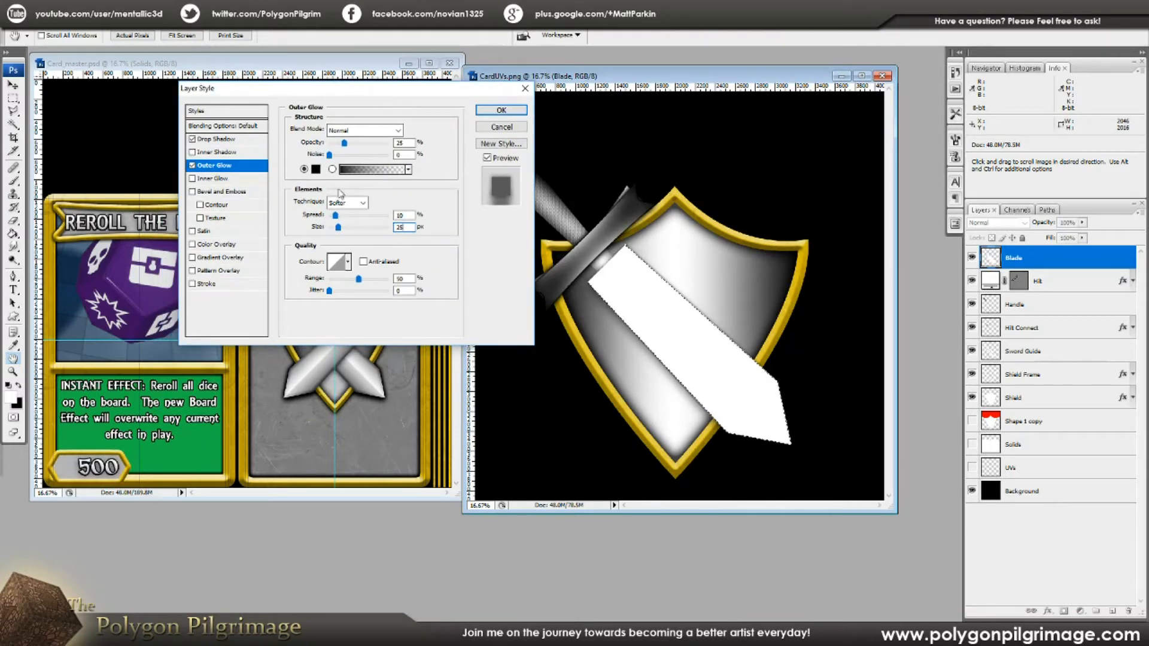
Add an inner glow to the blade using Normal blend mode and a white color
{"action": "left_click", "coordinate": [213, 179]}
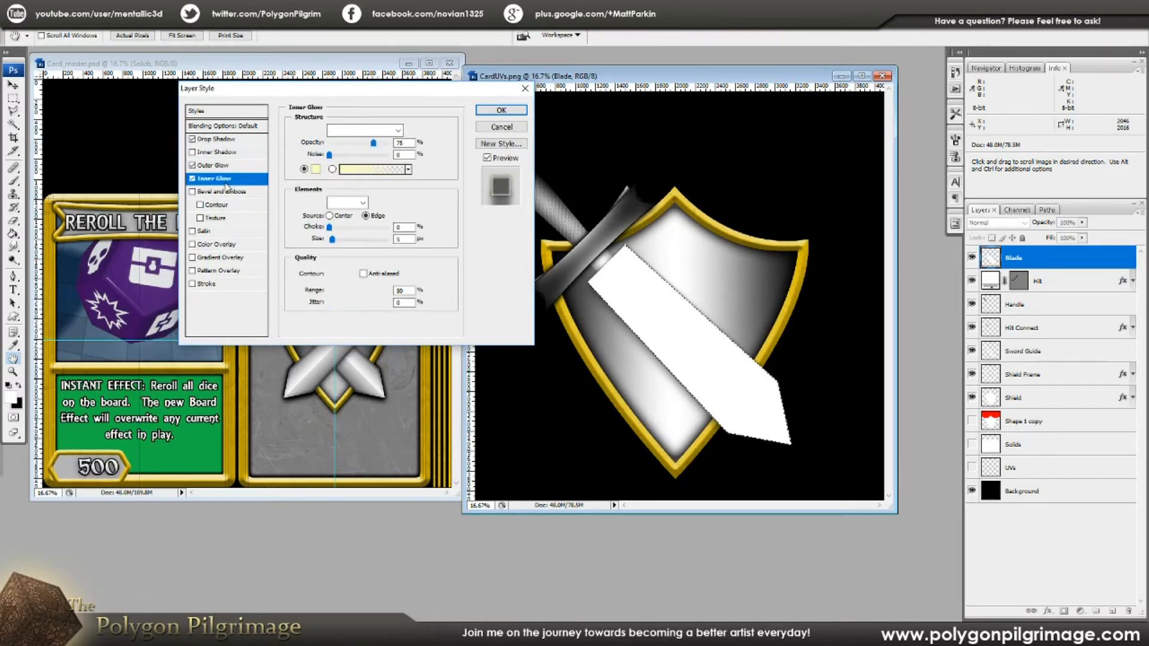
{"action": "left_click", "coordinate": [393, 130]}
{"action": "left_click", "coordinate": [365, 131]}
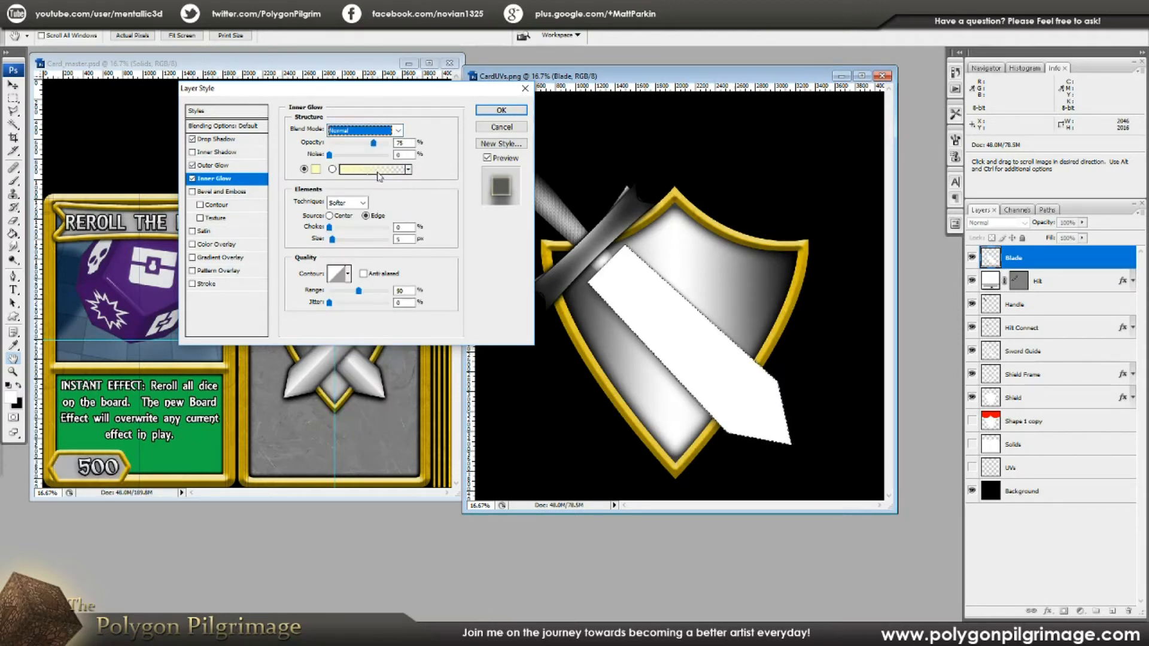
{"action": "left_click", "coordinate": [316, 170]}
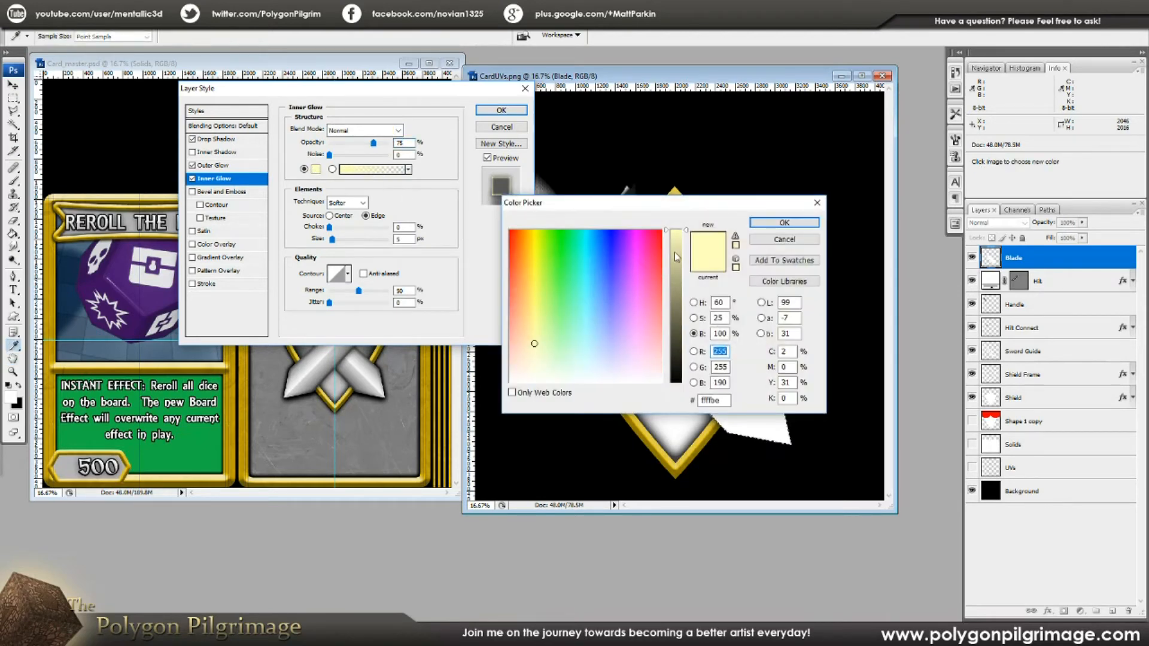
{"action": "left_click_drag", "start_coordinate": [624, 321], "coordinate": [510, 381]}
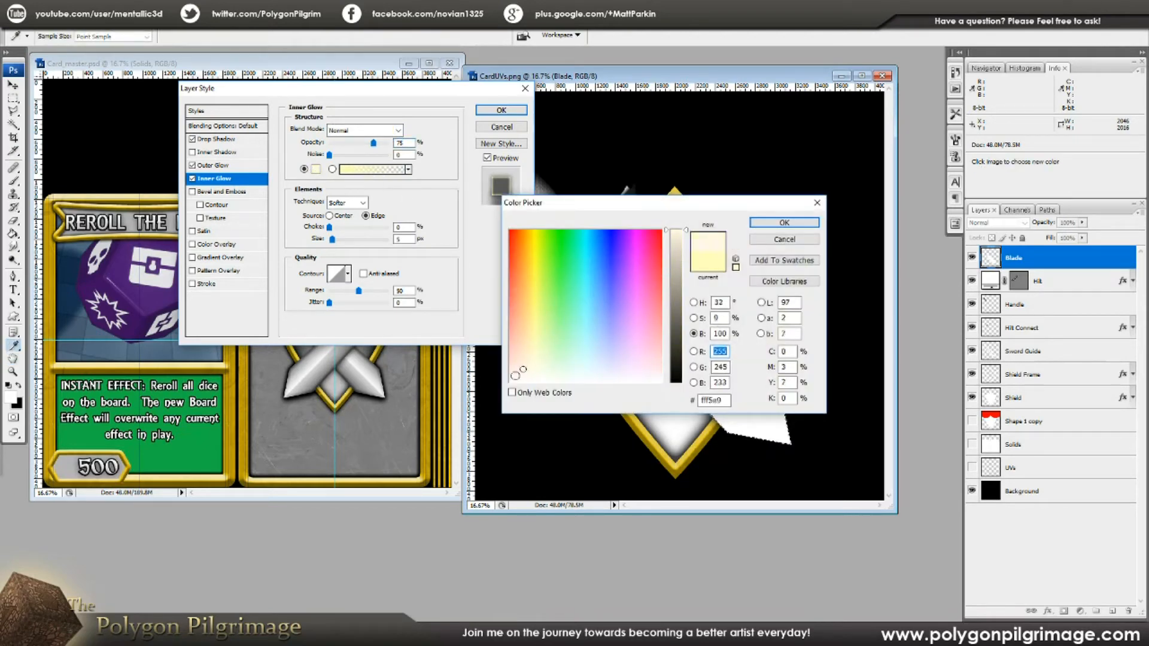
{"action": "left_click", "coordinate": [780, 223]}
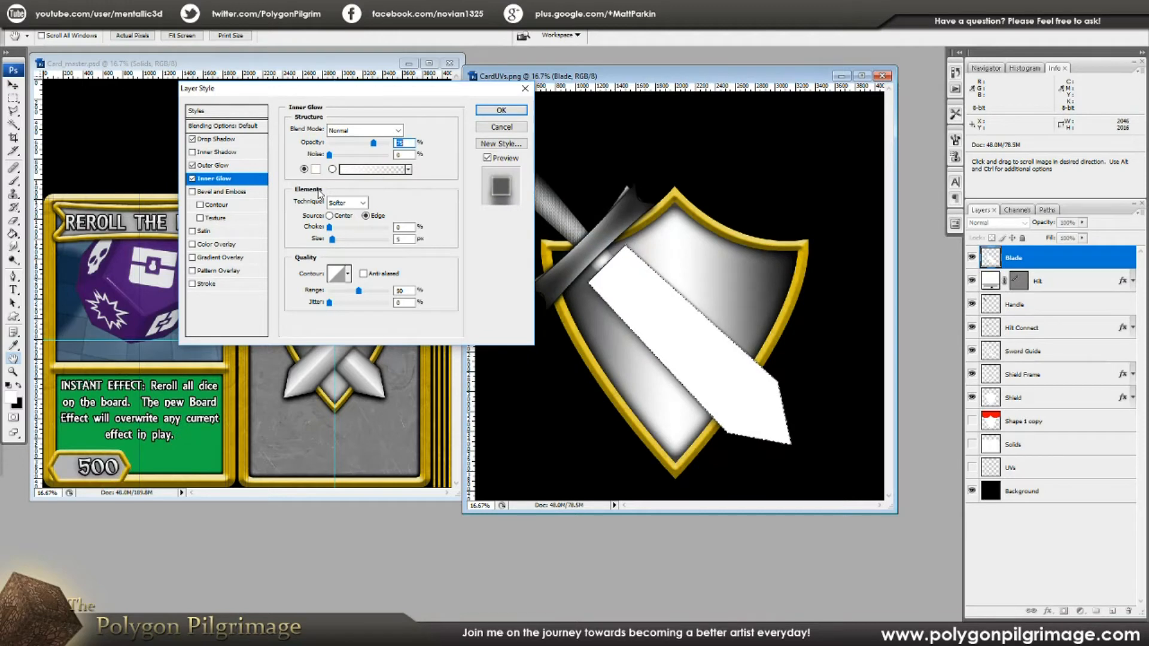
Set the inner glow to the Precise technique with a Center source, 30% choke and 65 px size
{"action": "left_click", "coordinate": [357, 204]}
{"action": "left_click", "coordinate": [355, 221]}
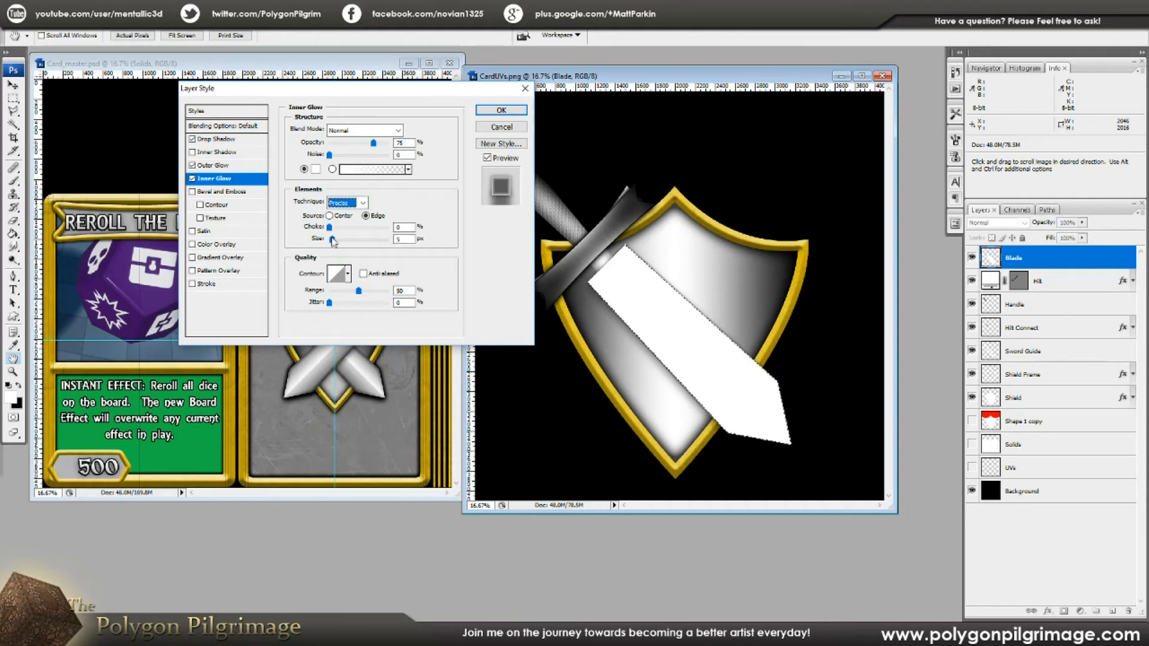
{"action": "left_click", "coordinate": [329, 216]}
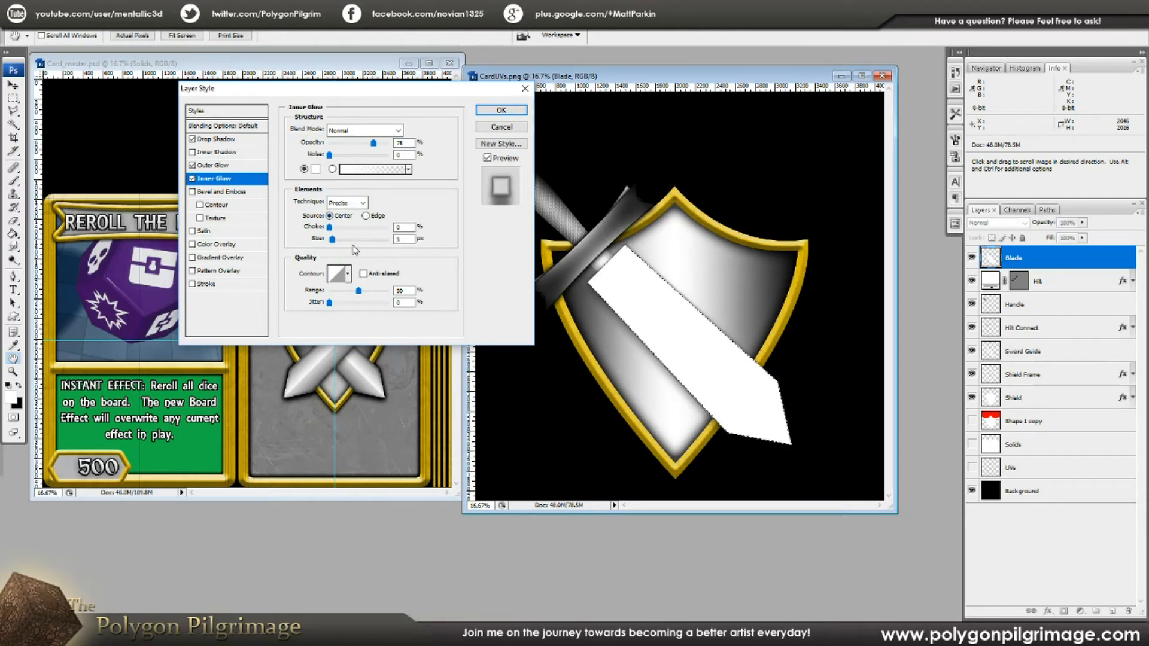
{"action": "type", "text": "30"}
{"action": "double_click", "coordinate": [404, 239]}
{"action": "type", "text": "65"}
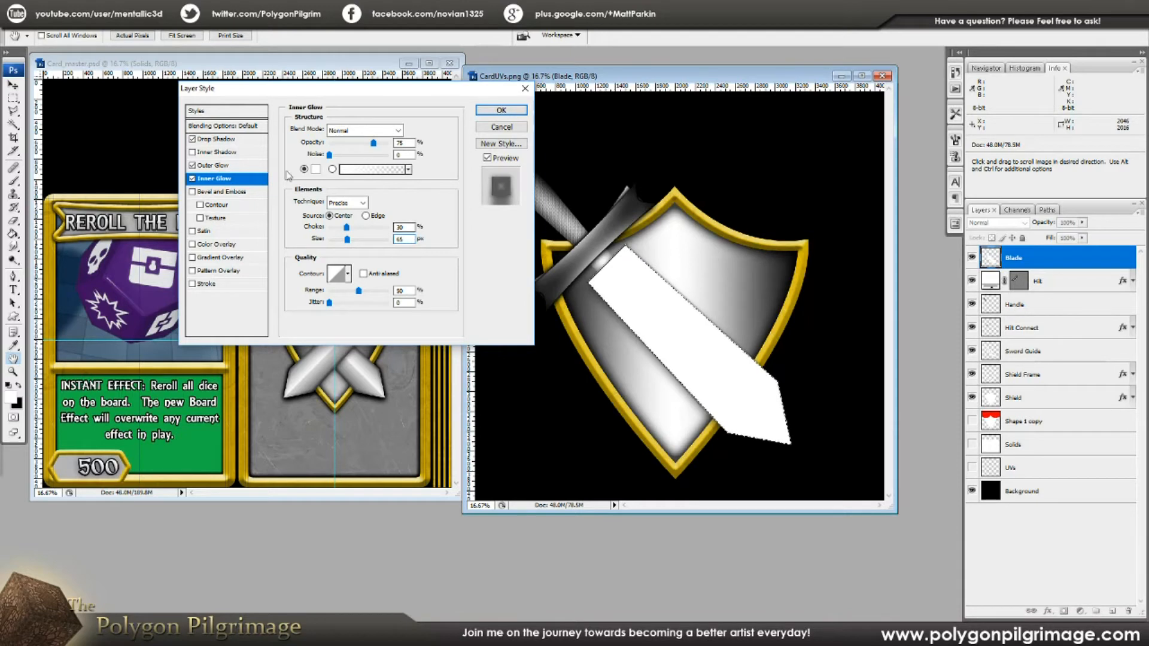
Add a gradient overlay to the blade using the Multiply blend mode
{"action": "left_click", "coordinate": [232, 259]}
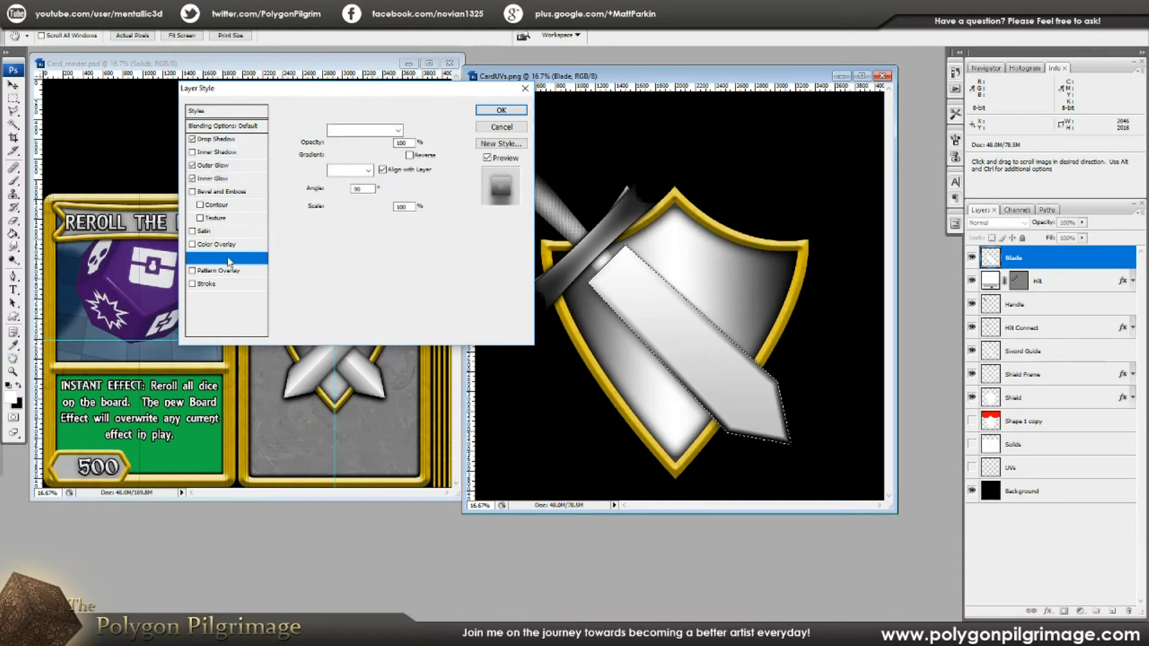
{"action": "left_click", "coordinate": [398, 131]}
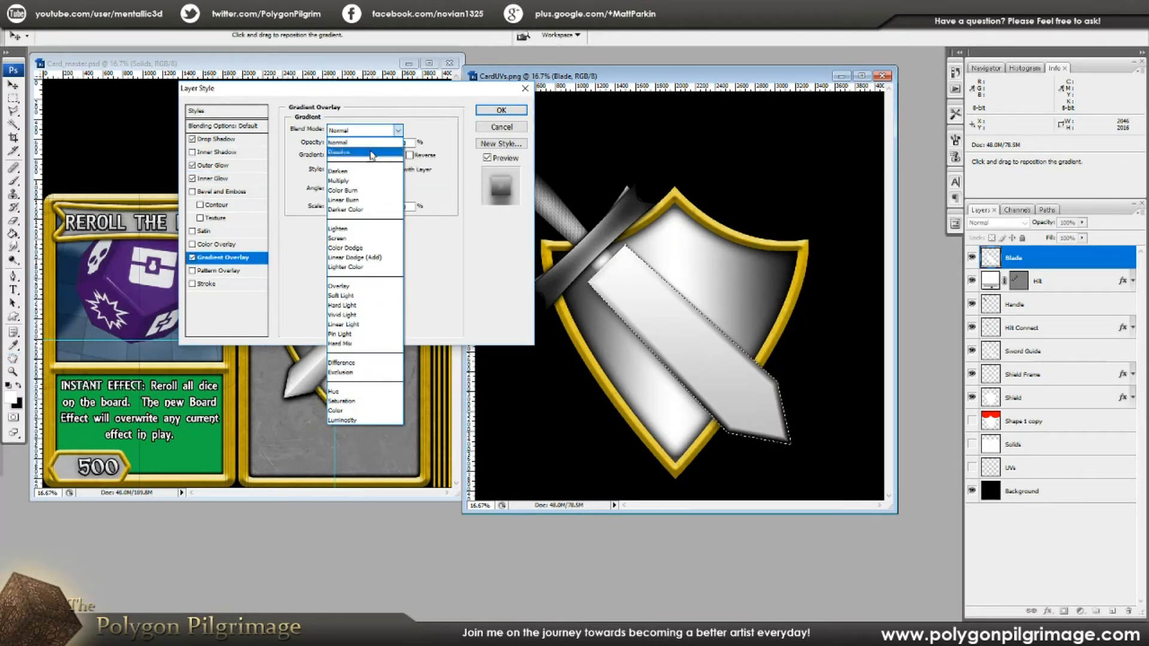
{"action": "left_click", "coordinate": [395, 158]}
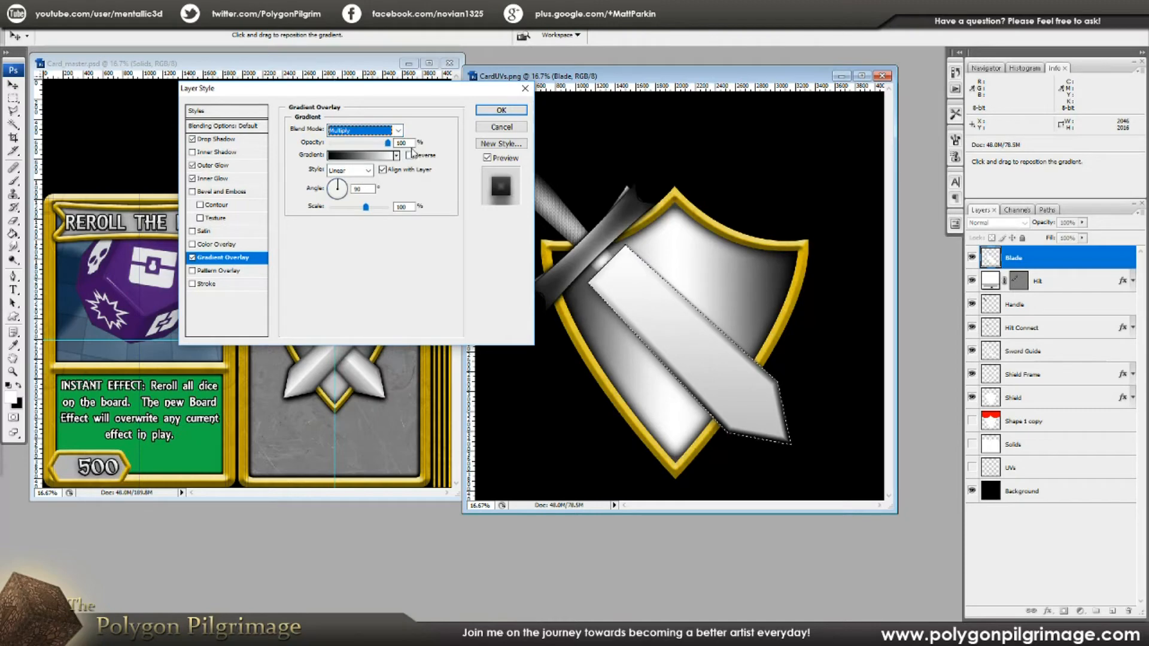
Edit the overlay gradient to run black-white-black, with a white stop in the middle and a black end stop
{"action": "left_click", "coordinate": [359, 156]}
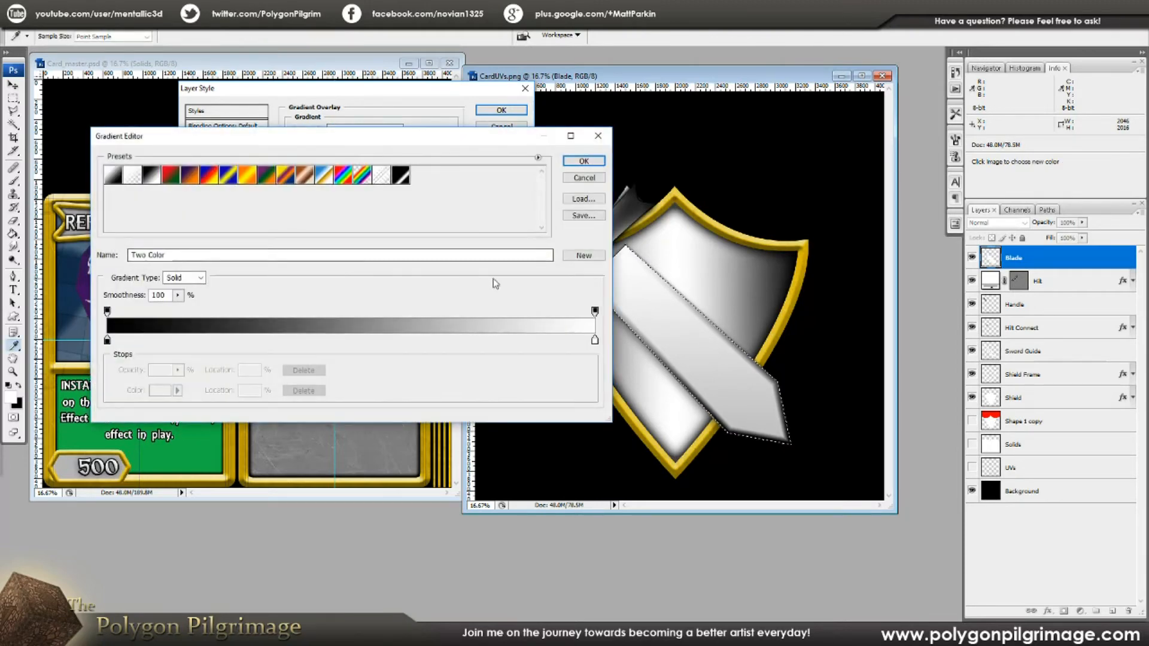
{"action": "left_click", "coordinate": [340, 341]}
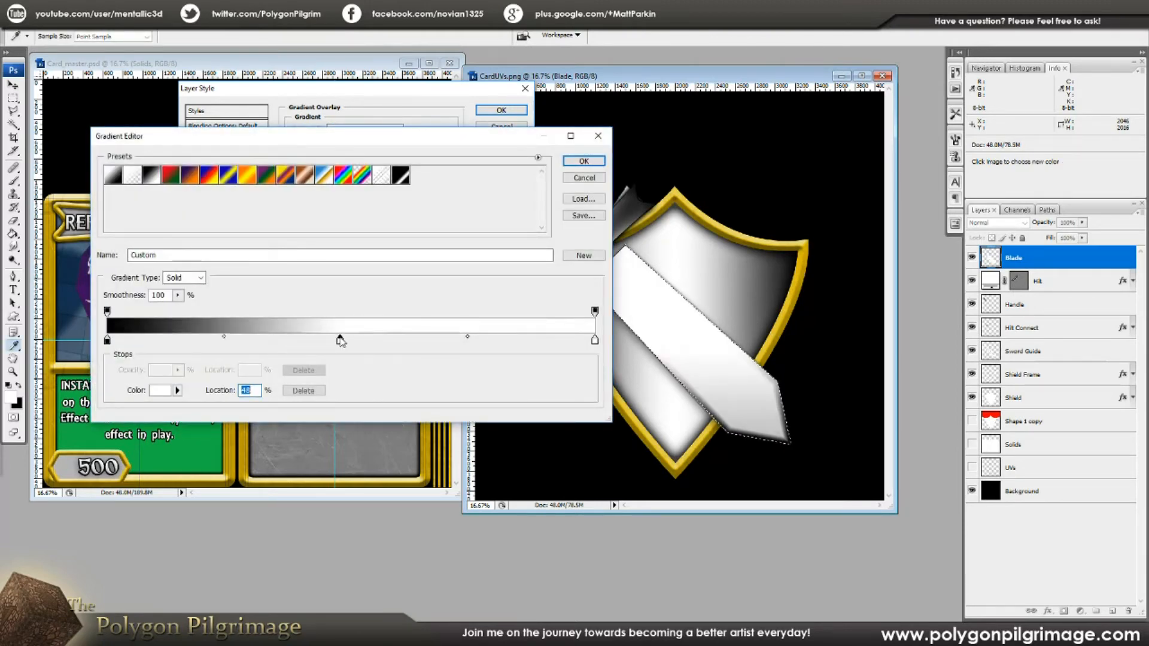
{"action": "left_click_drag", "start_coordinate": [340, 341], "coordinate": [351, 340]}
{"action": "left_click", "coordinate": [158, 391]}
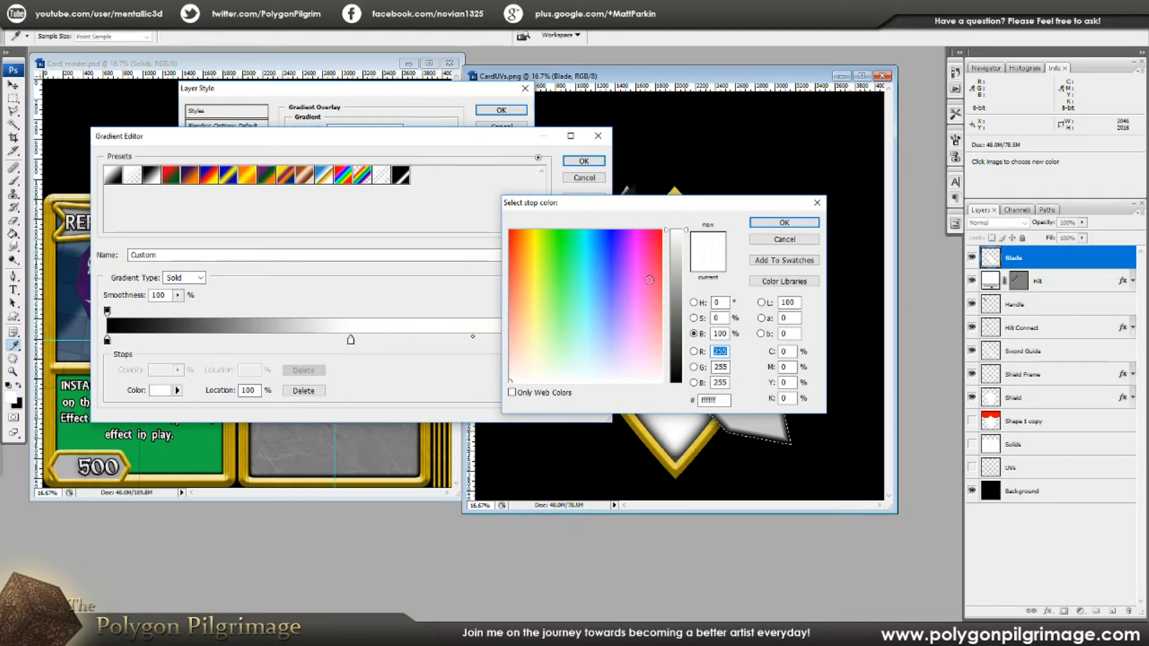
{"action": "left_click_drag", "start_coordinate": [677, 257], "coordinate": [680, 412]}
{"action": "left_click", "coordinate": [772, 224]}
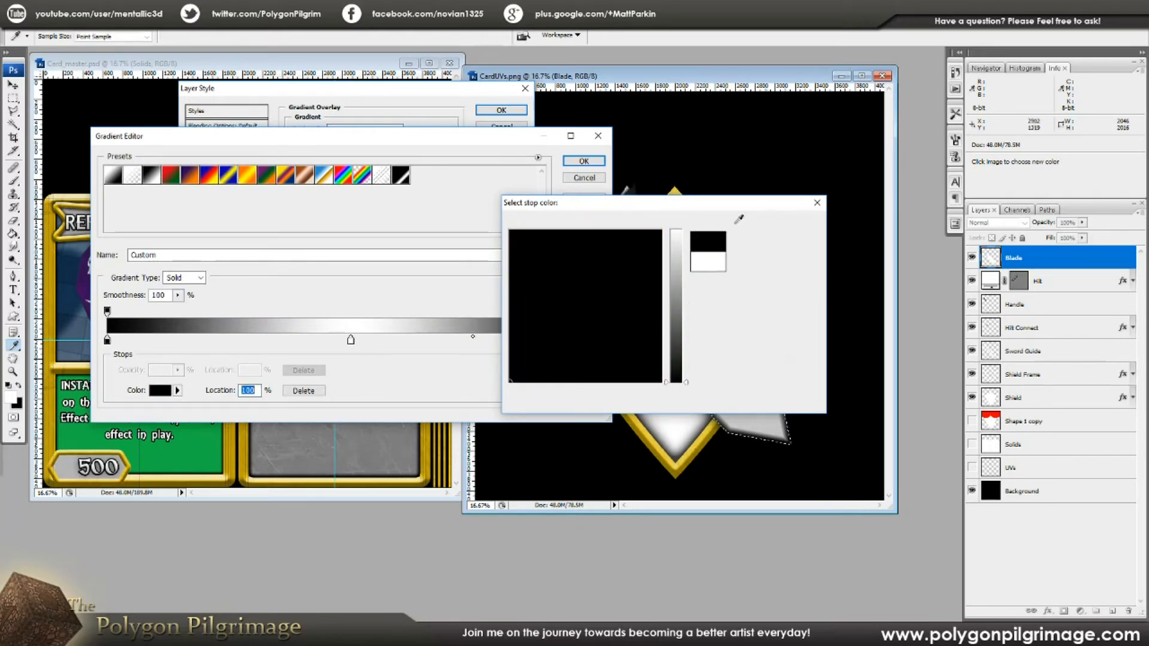
{"action": "left_click", "coordinate": [581, 161]}
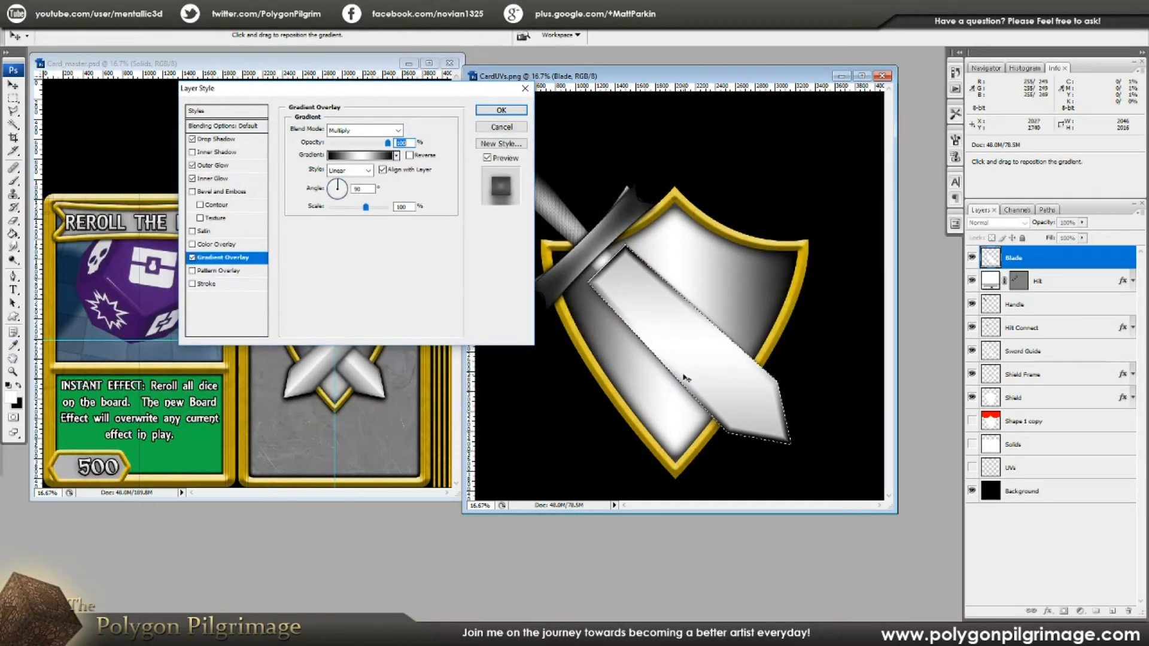
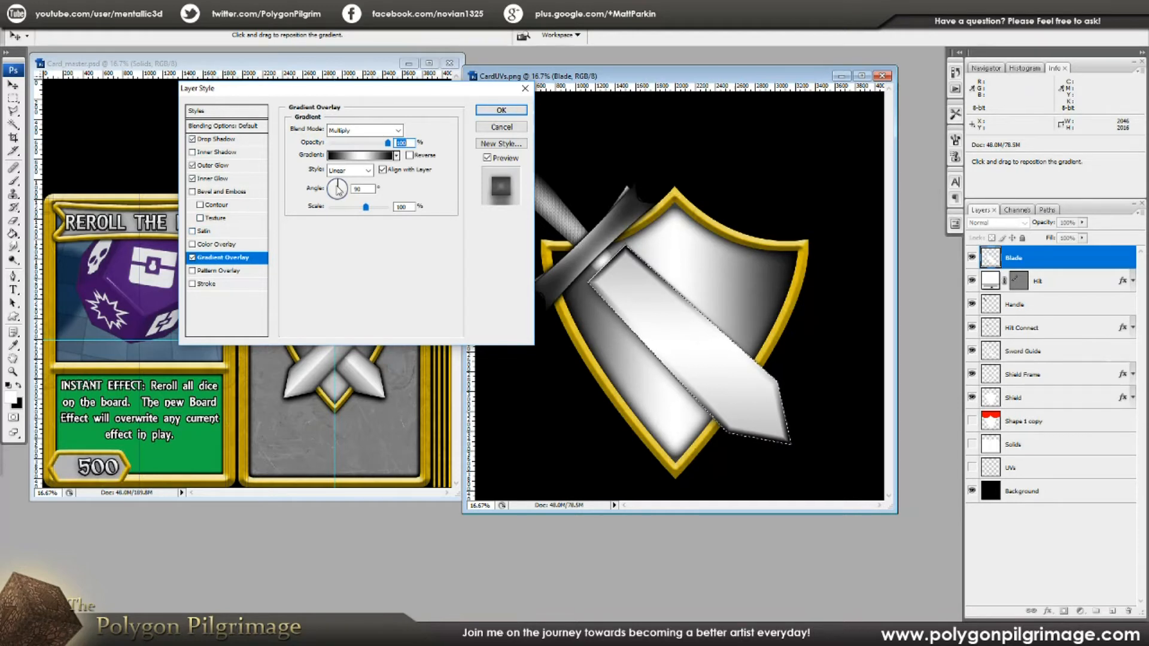
Set the gradient overlay's angle to 53° and its scale to 61%
{"action": "double_click", "coordinate": [362, 189]}
{"action": "type", "text": "53"}
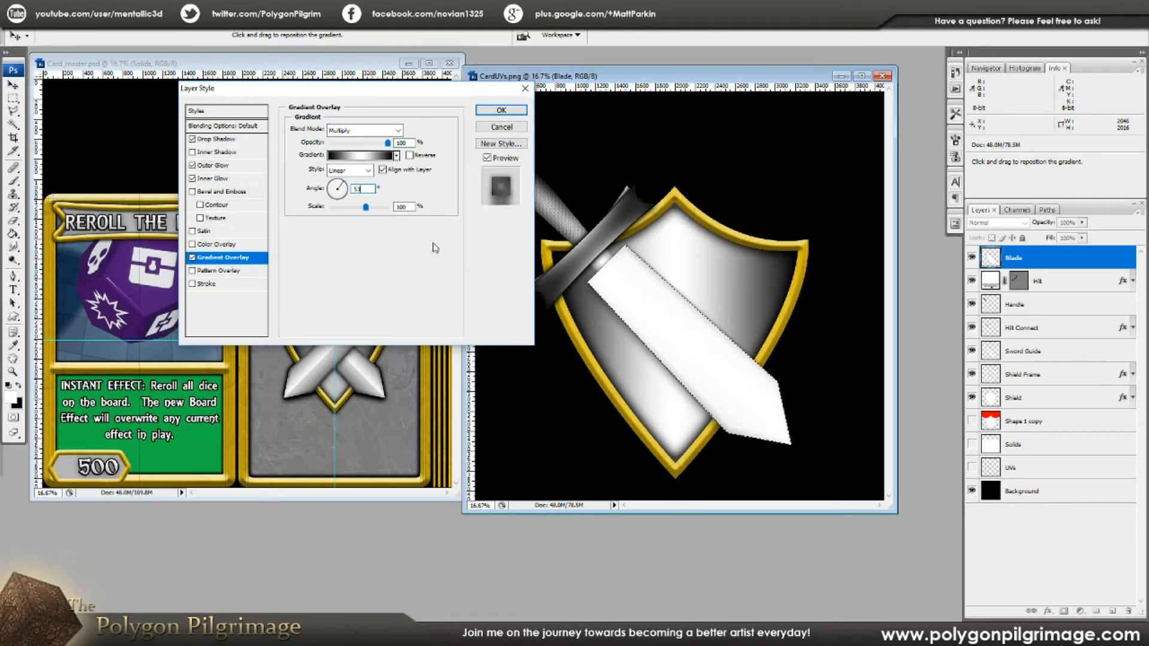
{"action": "double_click", "coordinate": [403, 207]}
{"action": "type", "text": "61"}
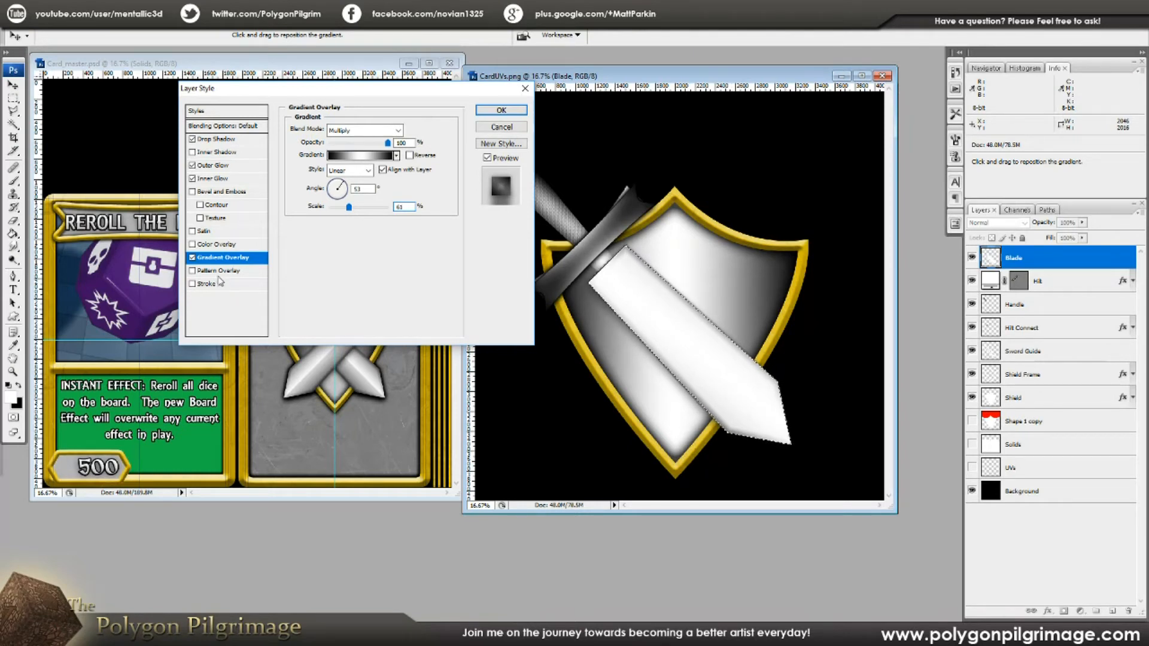
Add a pattern overlay to the blade at 25% opacity
{"action": "left_click", "coordinate": [193, 271]}
{"action": "left_click", "coordinate": [215, 270]}
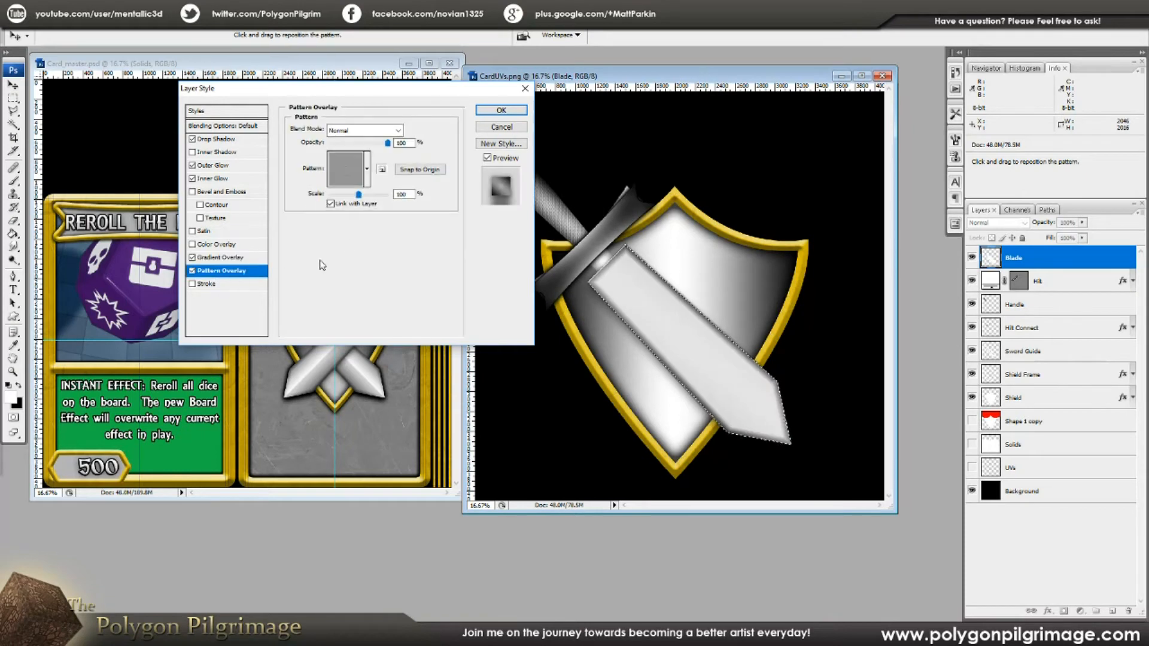
{"action": "double_click", "coordinate": [402, 142]}
{"action": "type", "text": "25"}
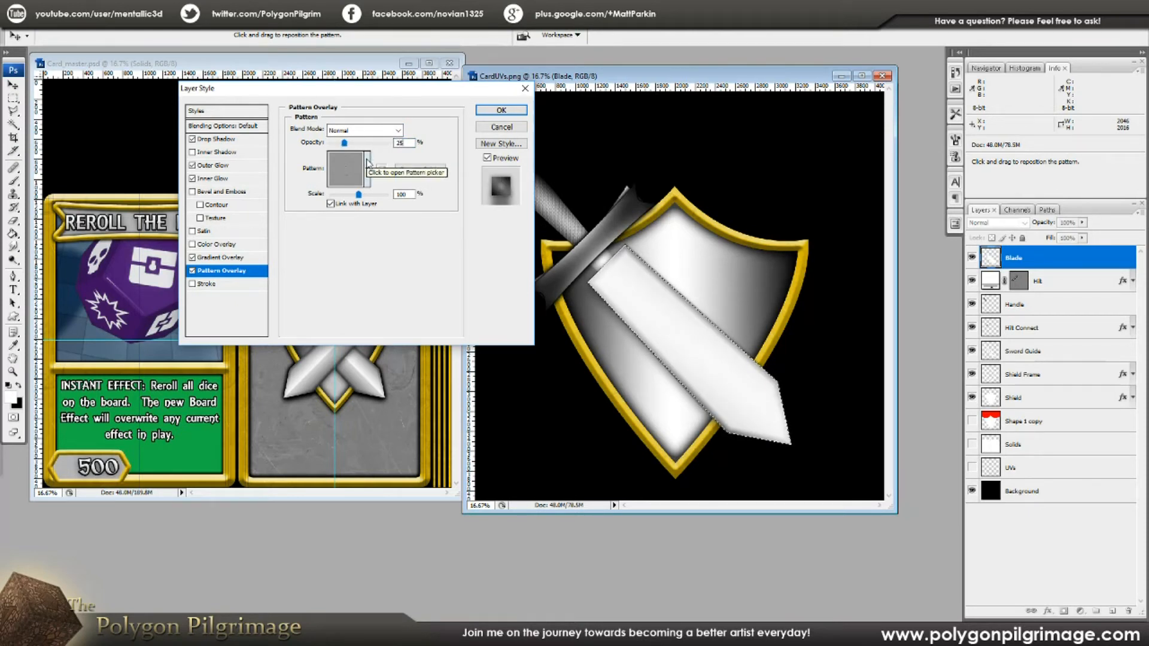
Choose the second gray texture in the first row for the pattern overlay and apply the blade's layer style
{"action": "left_click", "coordinate": [367, 170]}
{"action": "left_click", "coordinate": [309, 205]}
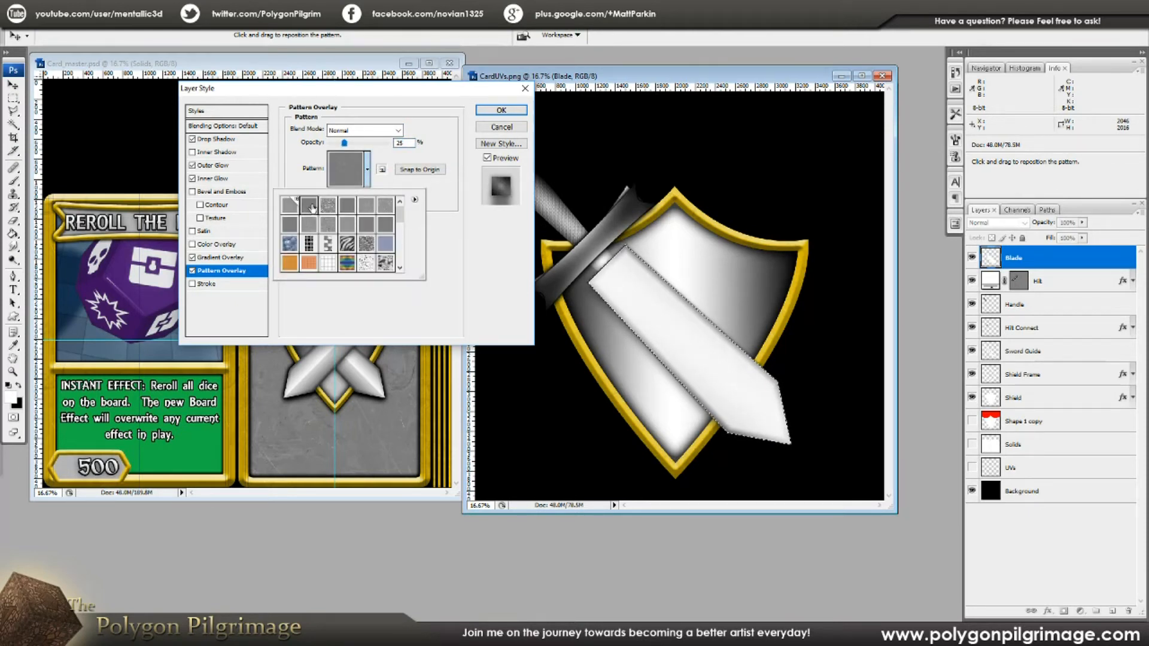
{"action": "left_click", "coordinate": [436, 128]}
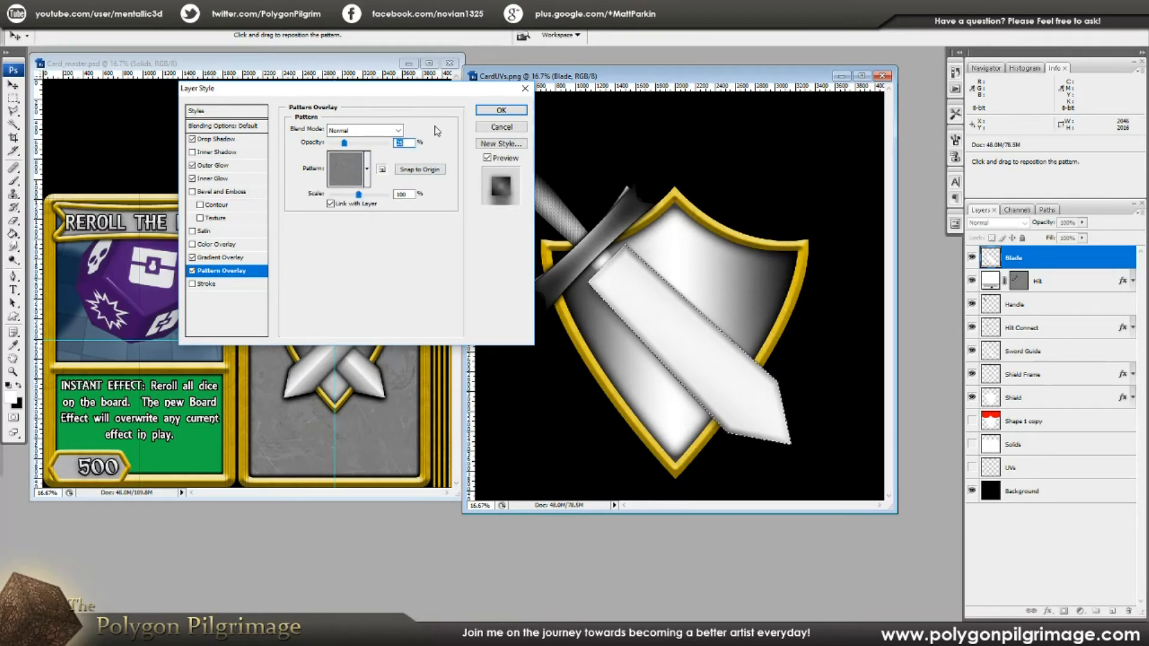
{"action": "left_click", "coordinate": [491, 111]}
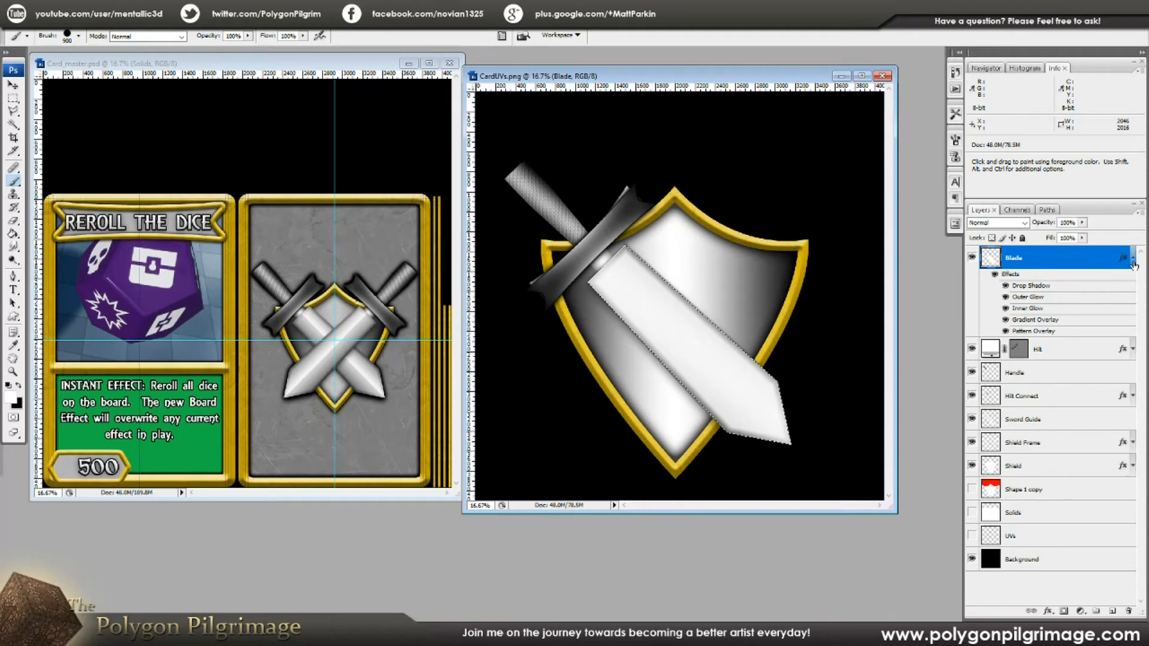
Duplicate the Blade layer and rename the copy "Blade Angle"
{"action": "left_click", "coordinate": [1133, 259]}
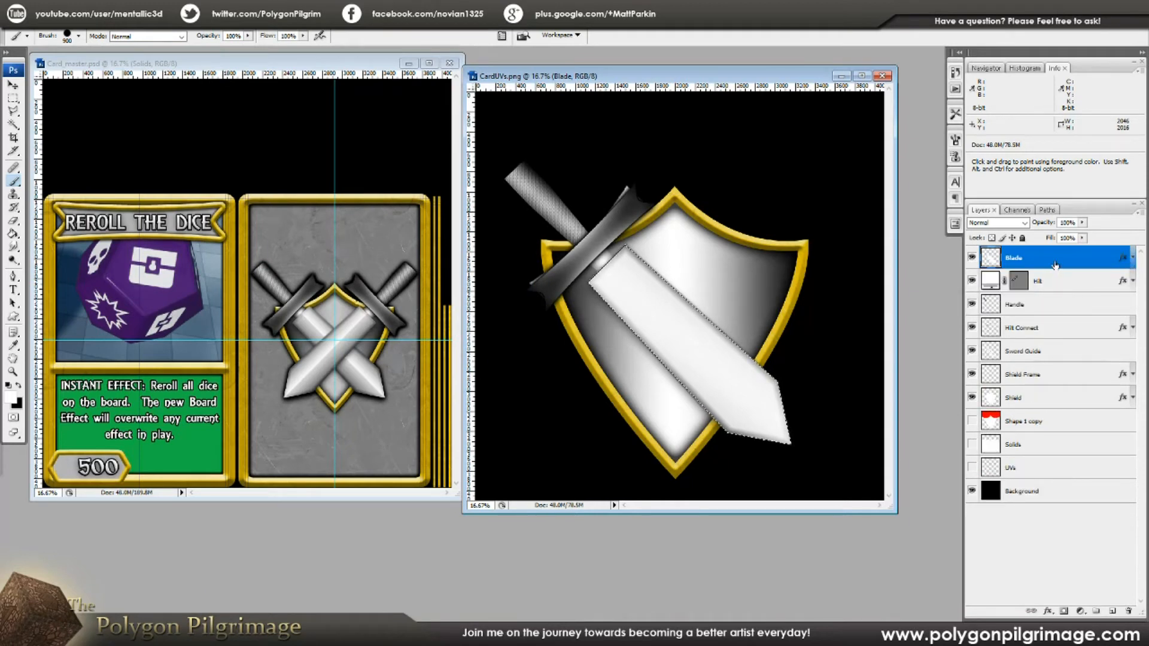
{"action": "left_click_drag", "start_coordinate": [1055, 263], "coordinate": [1112, 611]}
{"action": "double_click", "coordinate": [1021, 258]}
{"action": "type", "text": "Blad"}
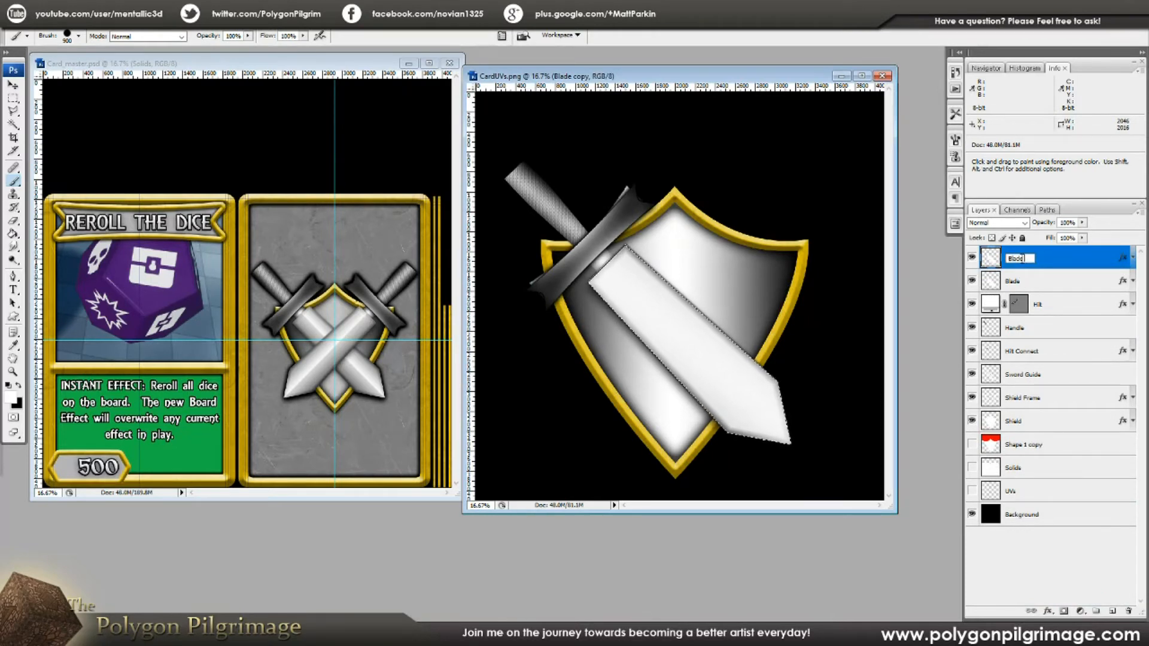
{"action": "type", "text": "e Angle"}
{"action": "key", "text": "Return"}
Disable the drop shadow, outer glow, inner glow and pattern overlay on the Blade Angle layer, keeping only its gradient overlay
{"action": "left_click", "coordinate": [1133, 261]}
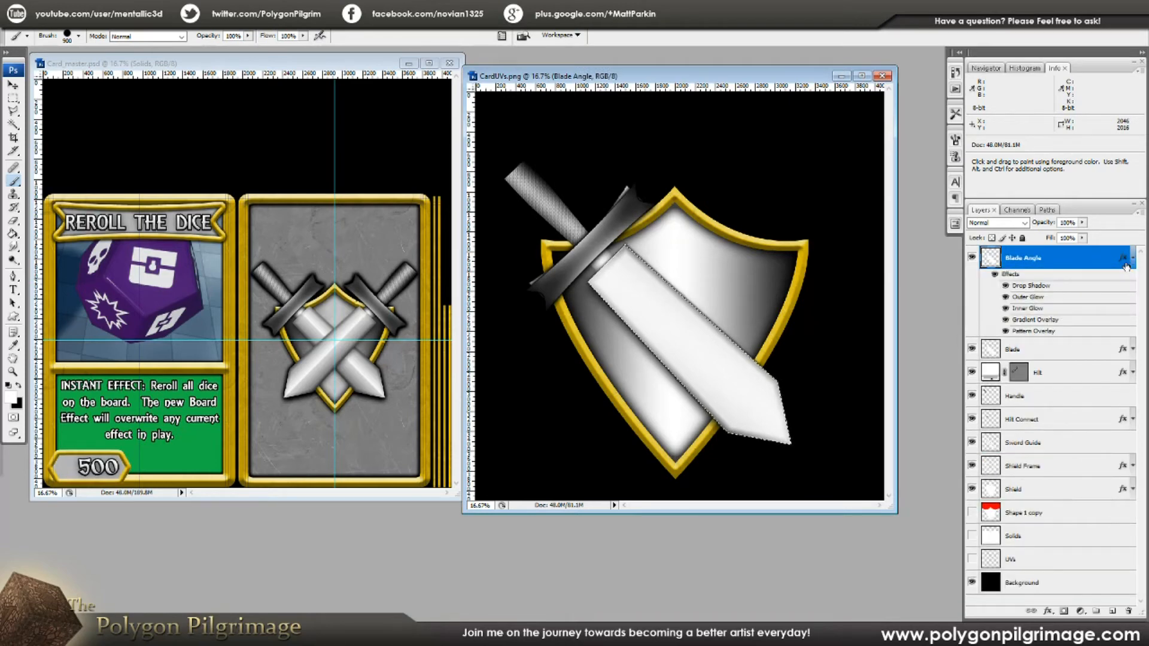
{"action": "double_click", "coordinate": [1017, 275]}
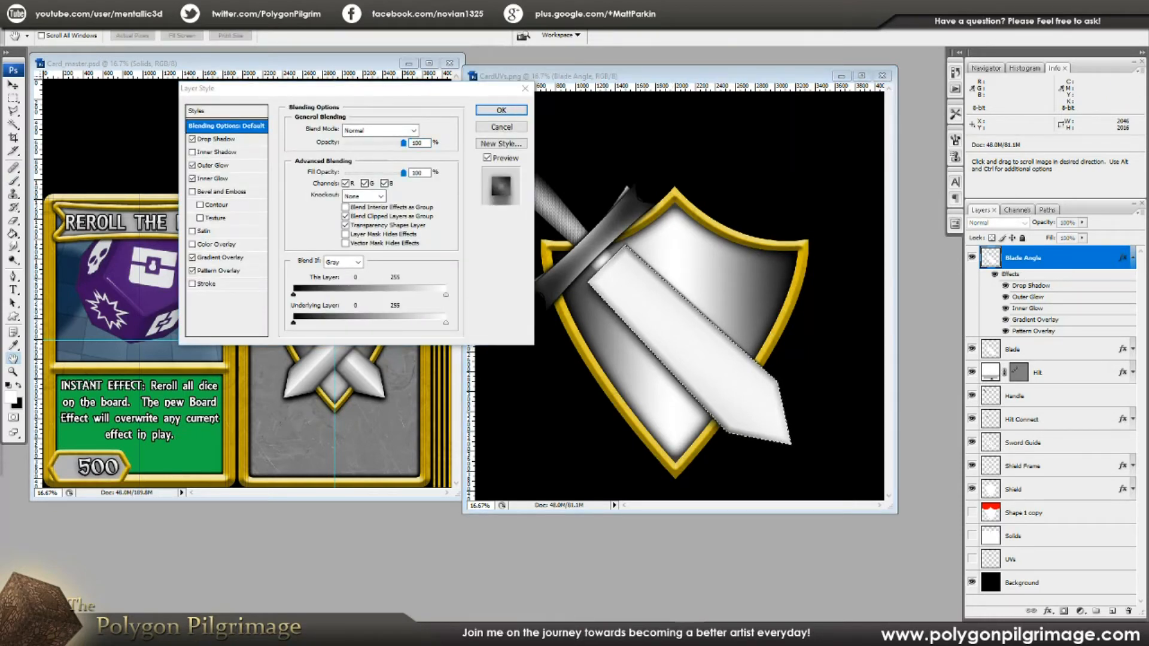
{"action": "left_click", "coordinate": [192, 141]}
{"action": "left_click", "coordinate": [192, 139]}
{"action": "left_click", "coordinate": [192, 165]}
{"action": "left_click", "coordinate": [192, 178]}
{"action": "left_click", "coordinate": [193, 271]}
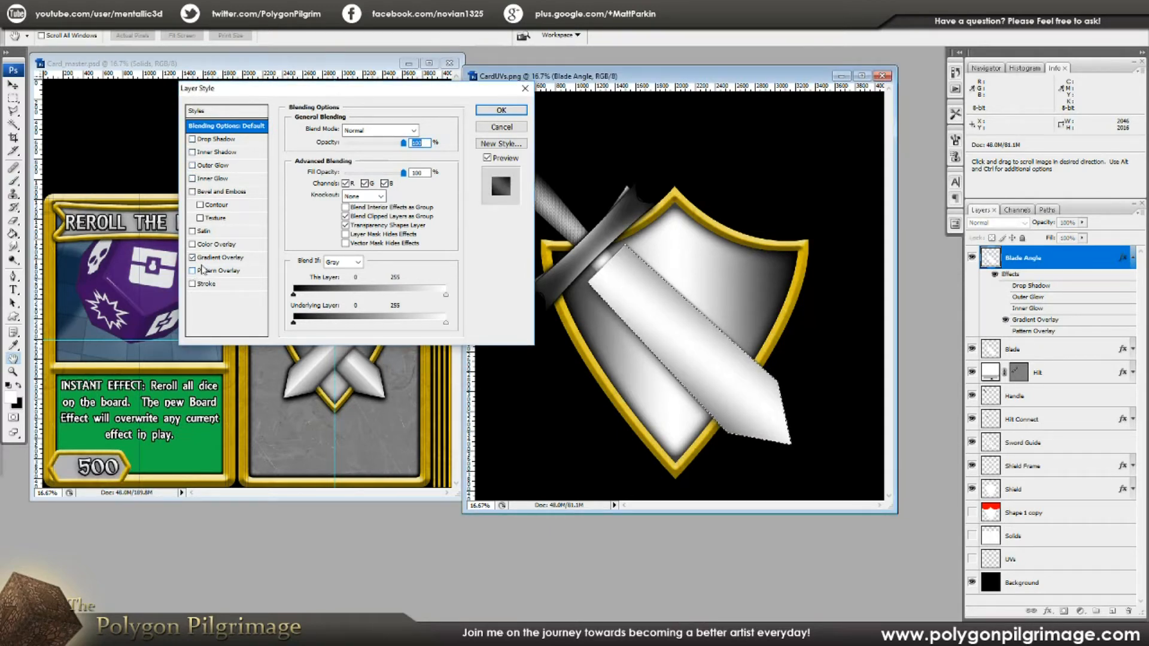
{"action": "left_click", "coordinate": [210, 271]}
Duplicate the gradient overlay's middle stop at 49% and color it light gray e0e0e0 to form a hard center edge
{"action": "left_click", "coordinate": [235, 258]}
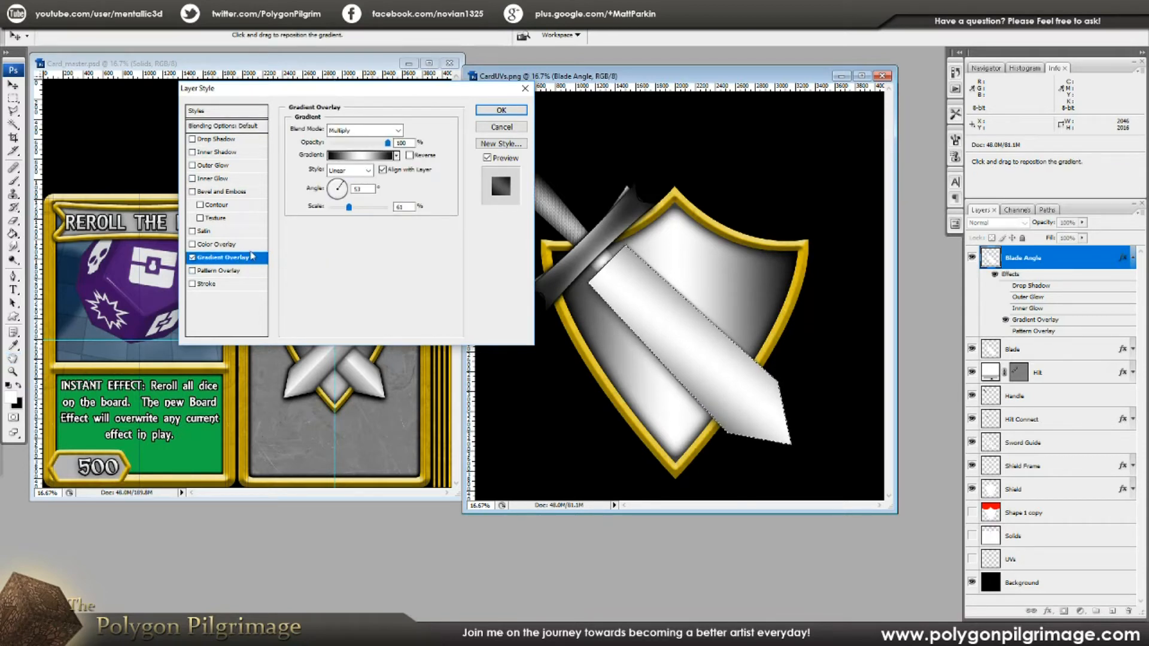
{"action": "left_click", "coordinate": [369, 157]}
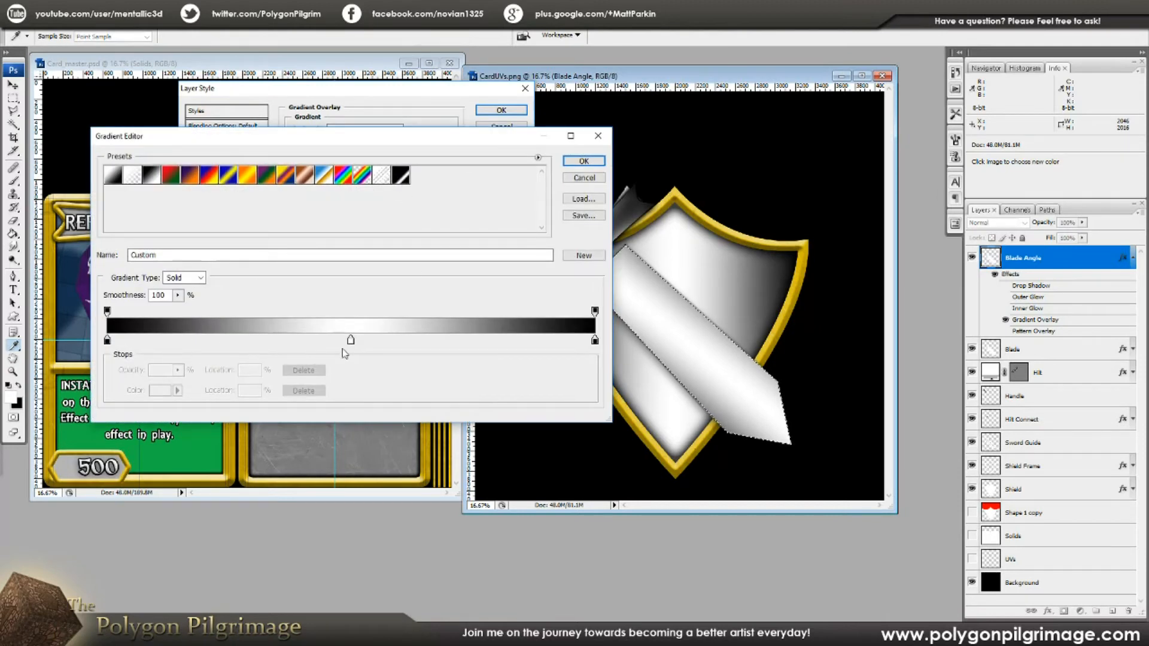
{"action": "mouse_move", "coordinate": [351, 340]}
{"action": "left_mouse_down"}
{"action": "mouse_move", "coordinate": [330, 347]}
{"action": "mouse_move", "coordinate": [348, 348]}
{"action": "left_mouse_up"}
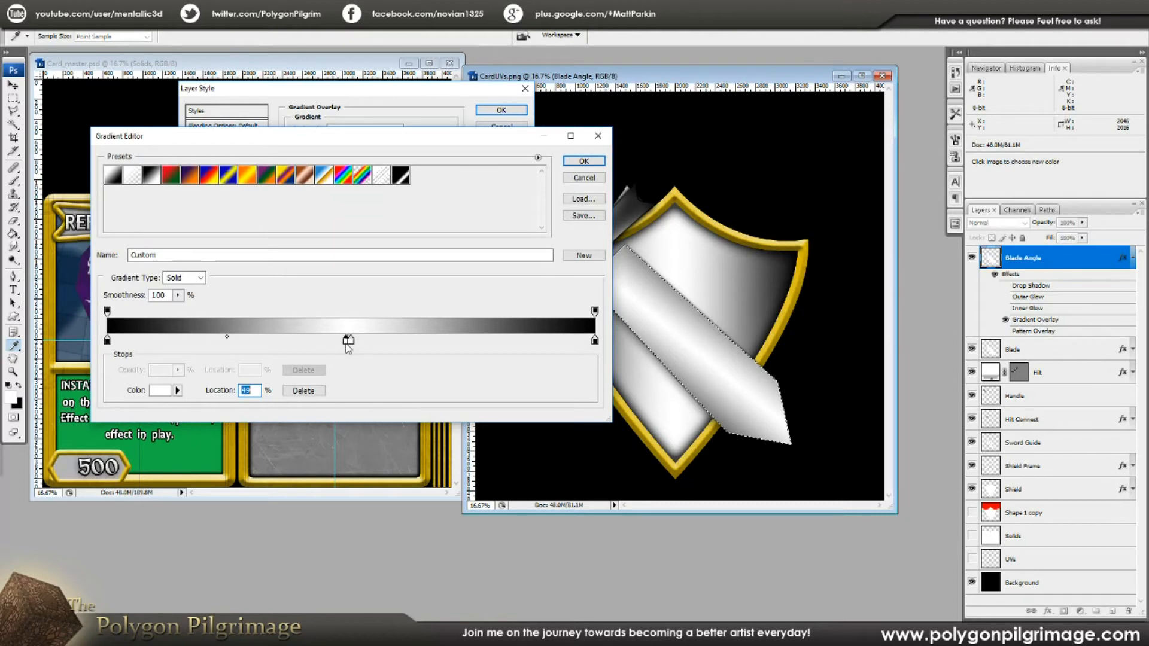
{"action": "left_click", "coordinate": [158, 390]}
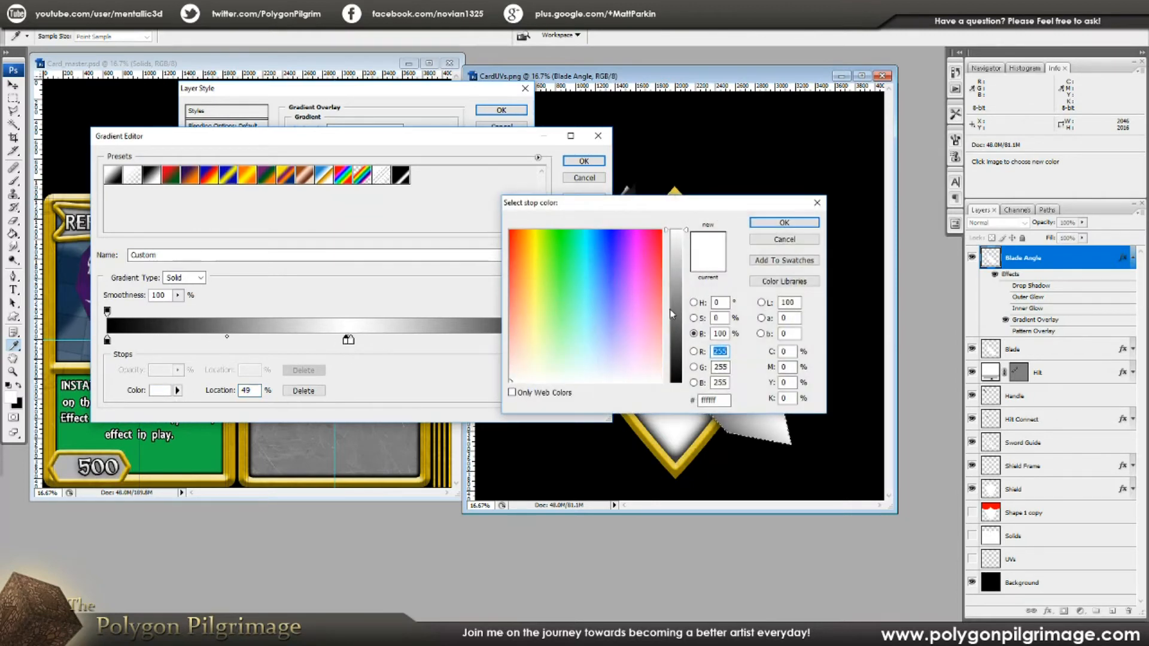
{"action": "left_click_drag", "start_coordinate": [678, 242], "coordinate": [681, 253]}
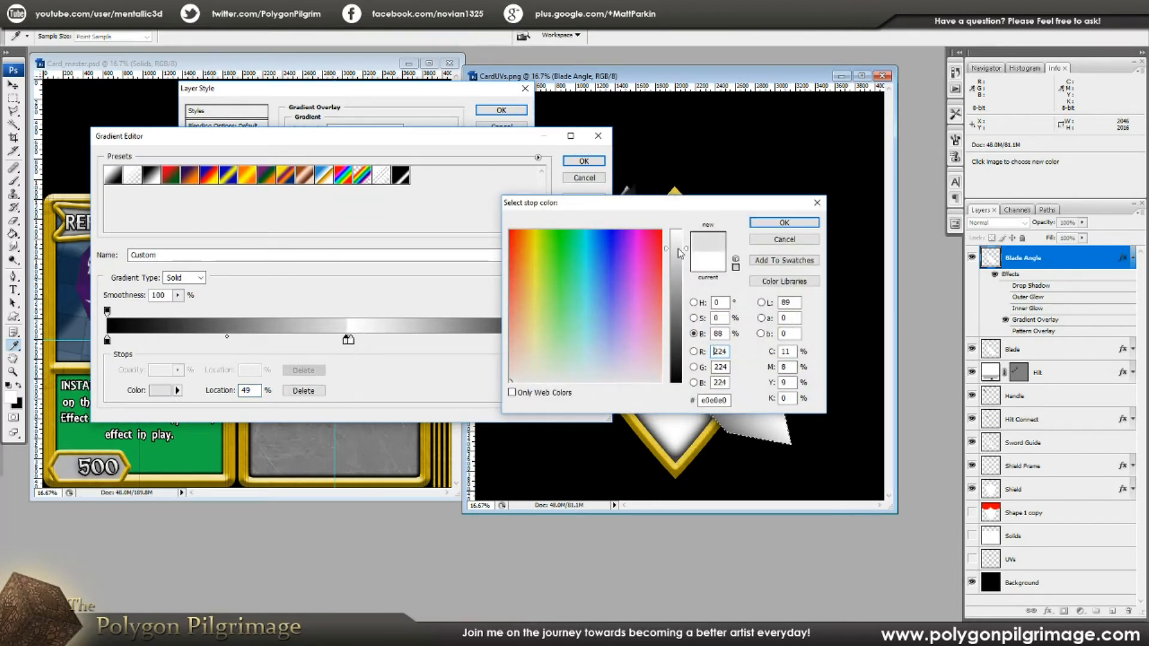
{"action": "left_click", "coordinate": [784, 222]}
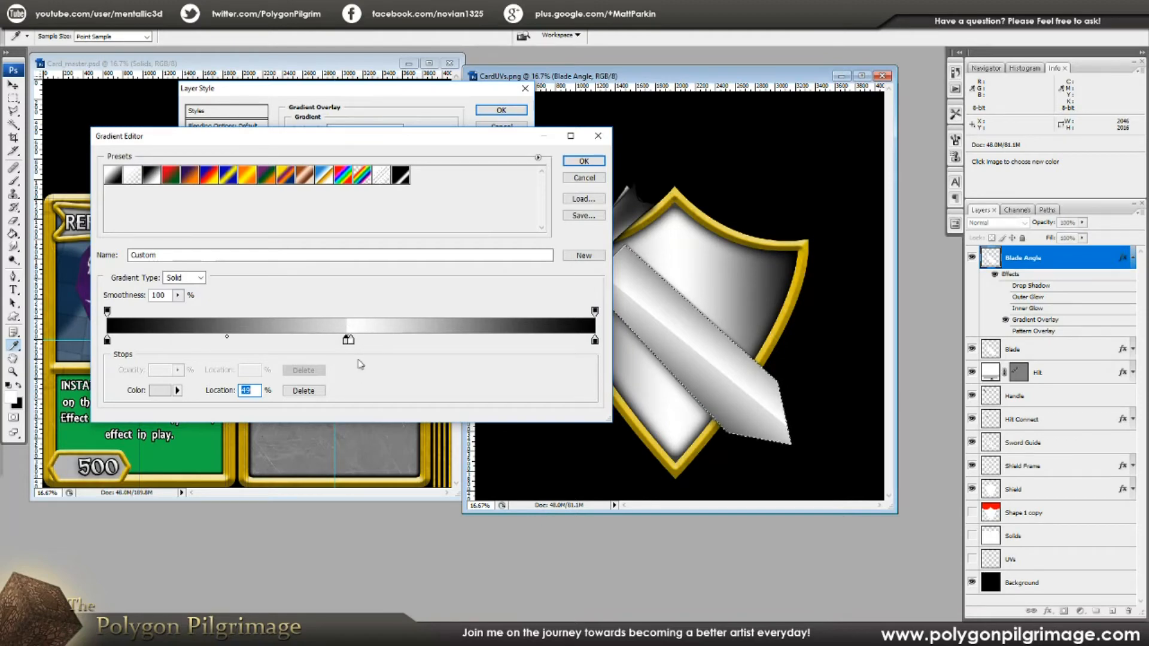
{"action": "left_click", "coordinate": [589, 167]}
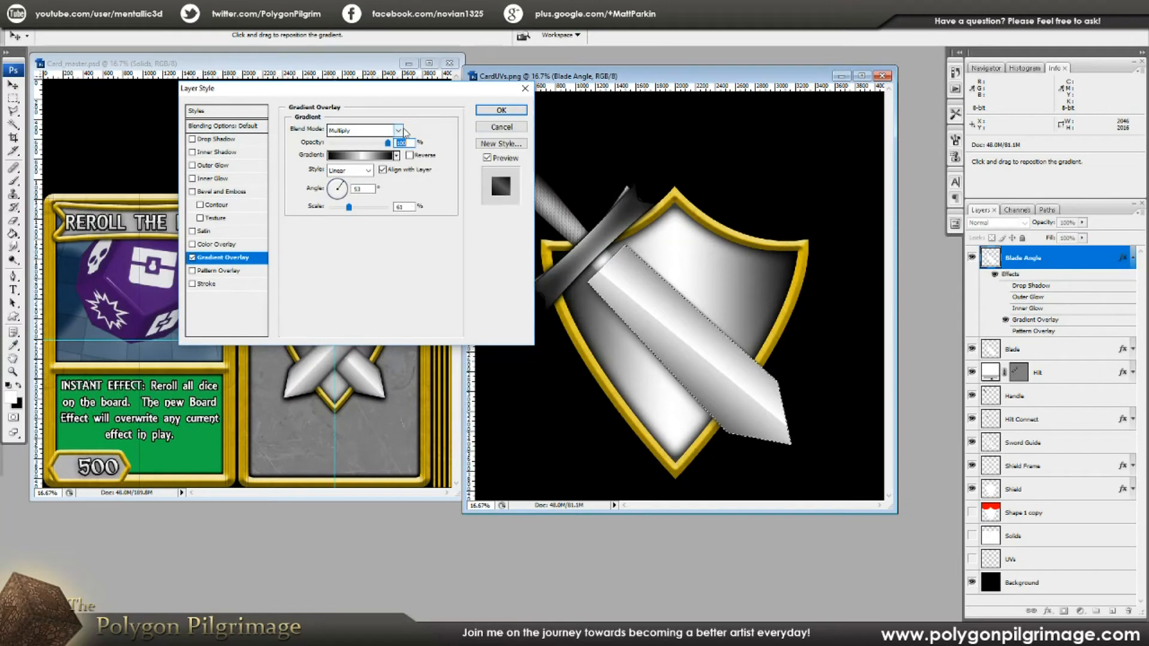
Set the gradient overlay's angle to 45° to align the edge with the blade, and apply the layer style
{"action": "left_click", "coordinate": [339, 185]}
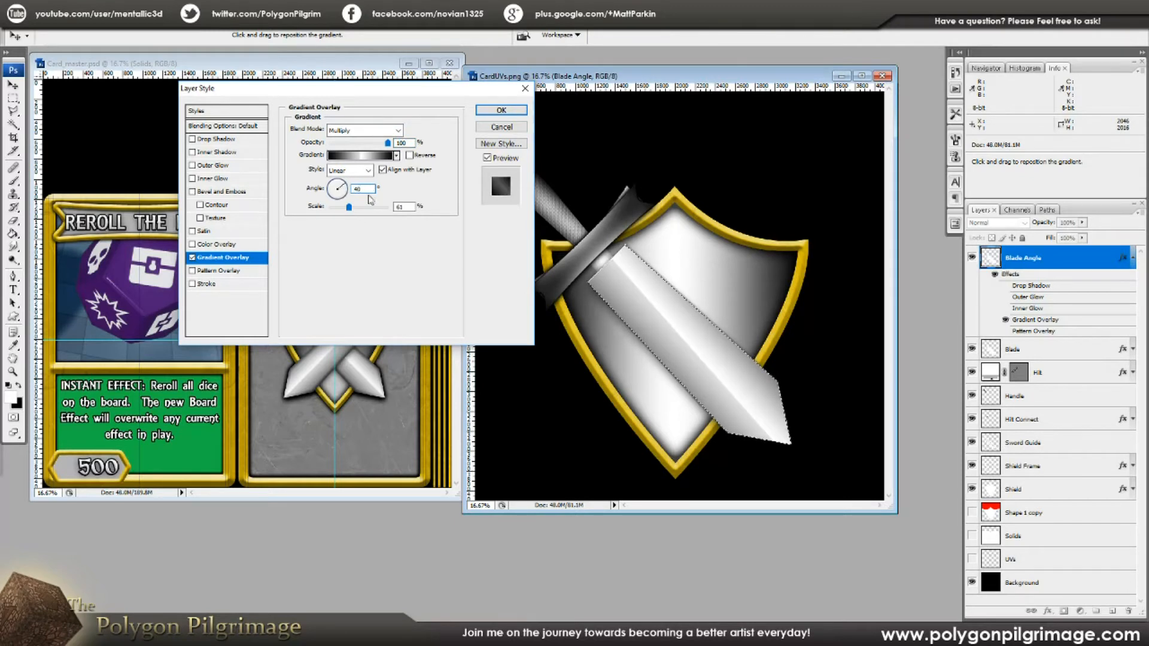
{"action": "left_click_drag", "start_coordinate": [342, 187], "coordinate": [314, 192]}
{"action": "type", "text": "35"}
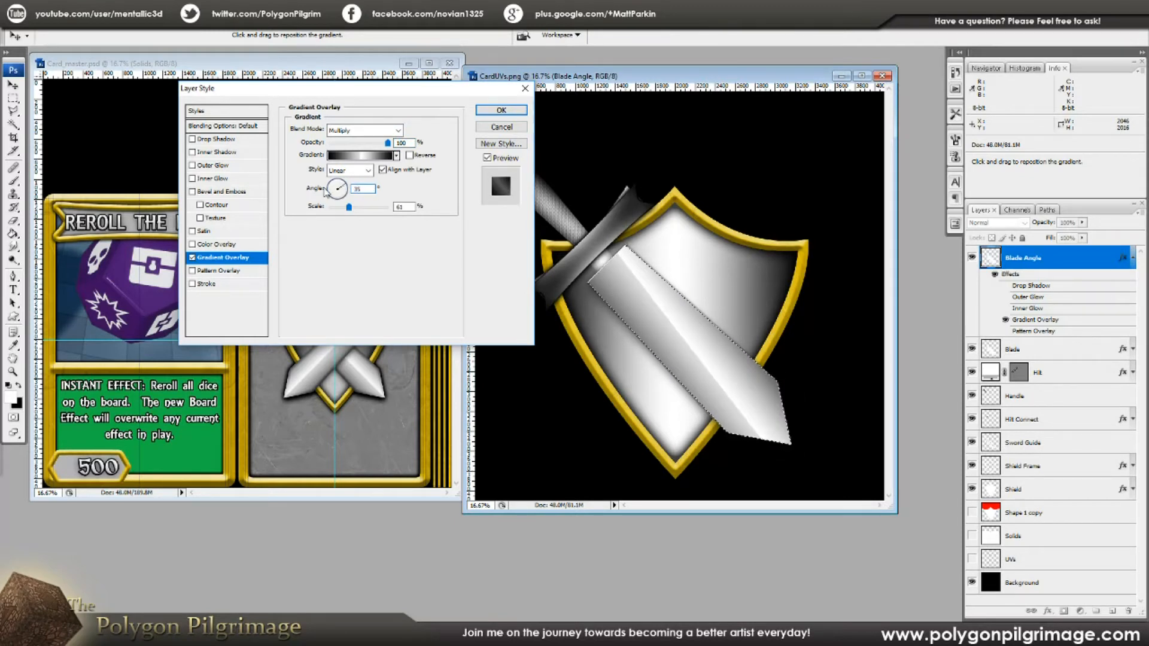
{"action": "type", "text": "45"}
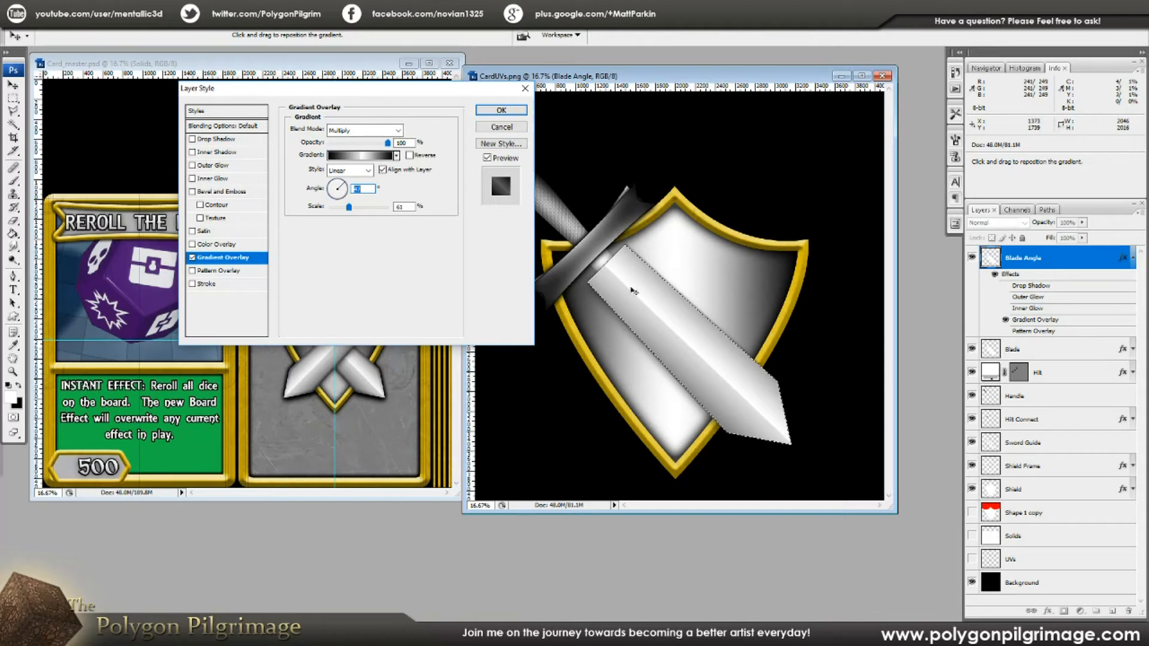
{"action": "left_click", "coordinate": [501, 110]}
{"action": "key", "text": "b"}
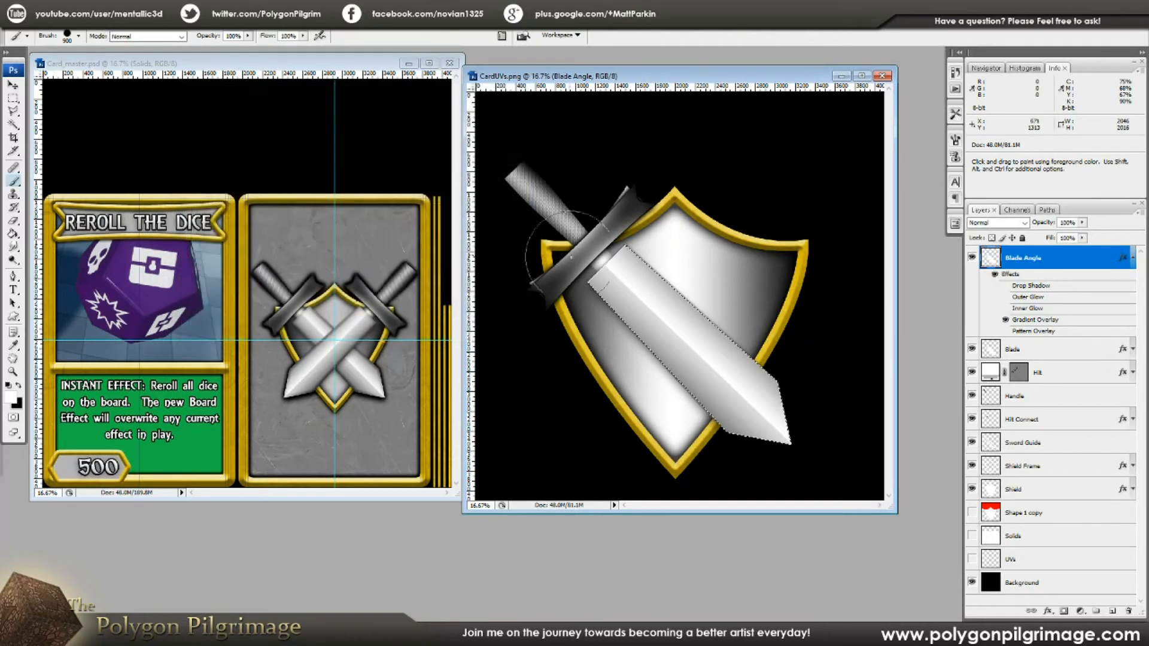
Collapse the Blade Angle layer's effects list and set the layer's blend mode to Multiply
{"action": "left_click", "coordinate": [1132, 260]}
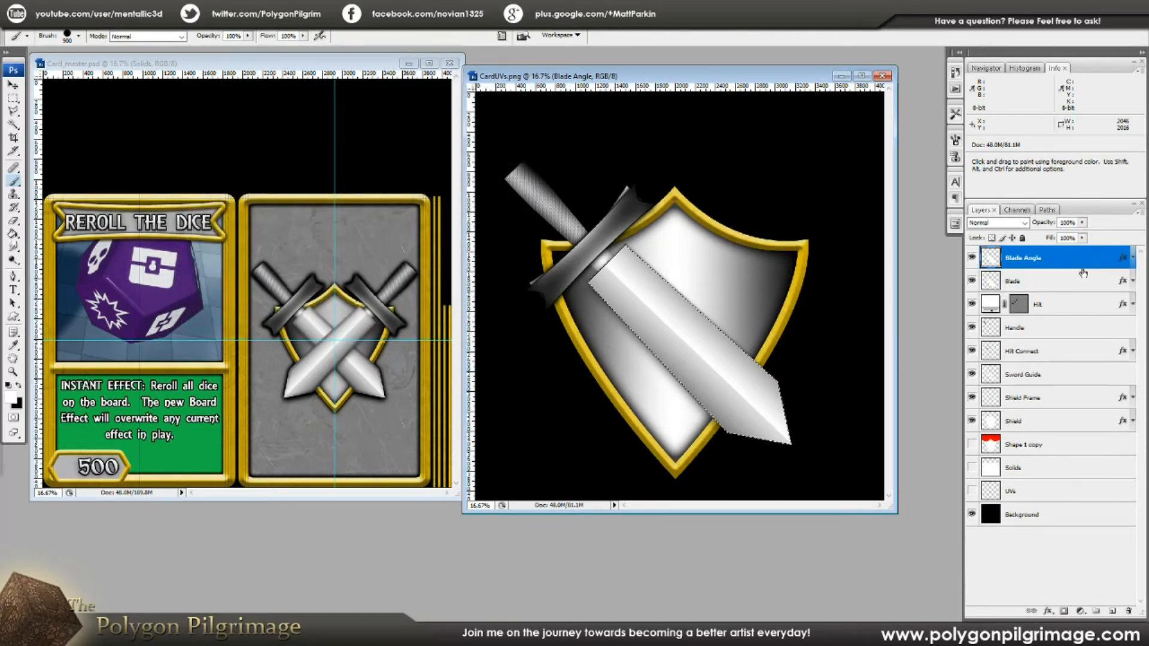
{"action": "left_click", "coordinate": [1025, 224]}
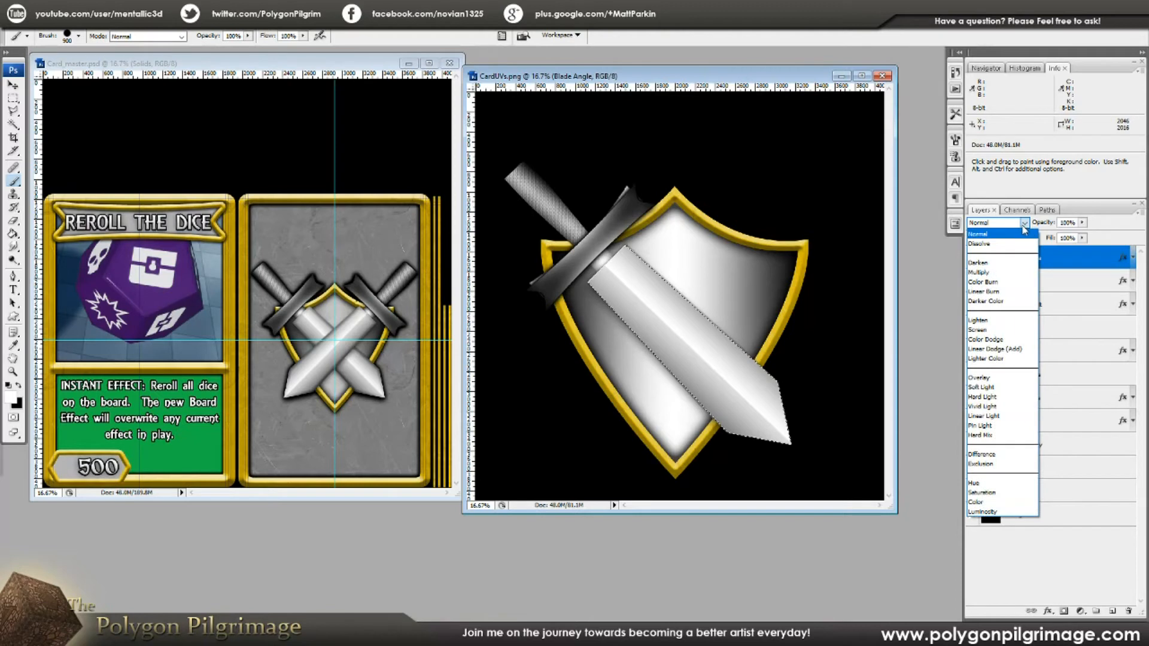
{"action": "left_click", "coordinate": [989, 273]}
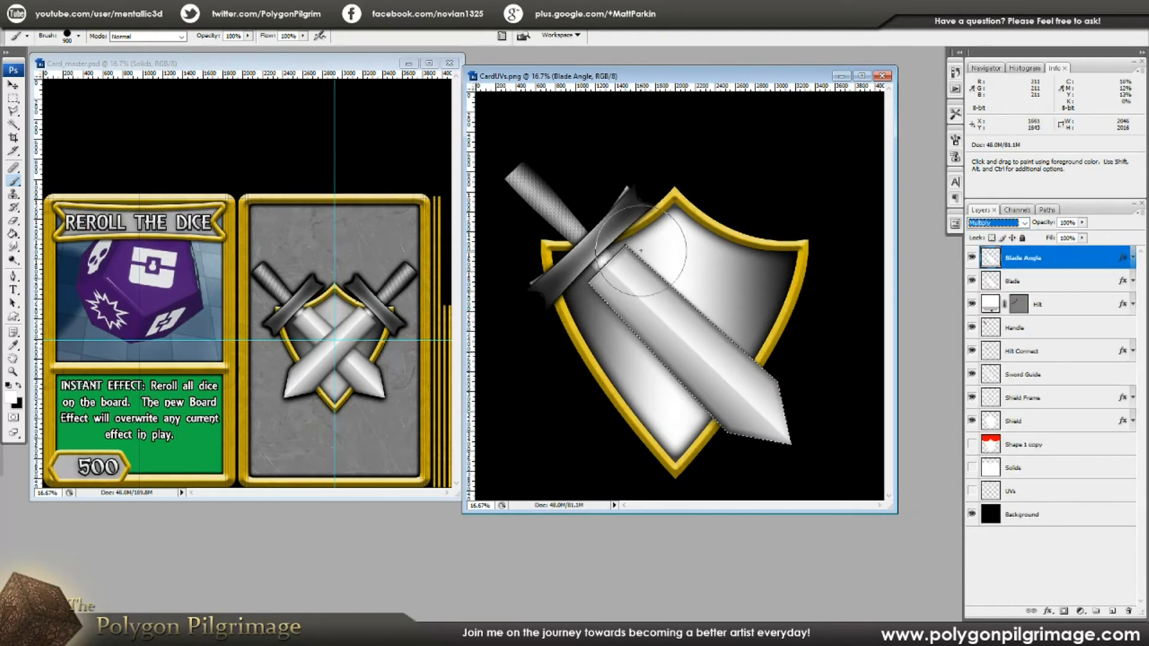
Clear the selection around the blade and hide the Sword Guide layer
{"action": "left_click", "coordinate": [1039, 284]}
{"action": "left_click", "coordinate": [113, 24]}
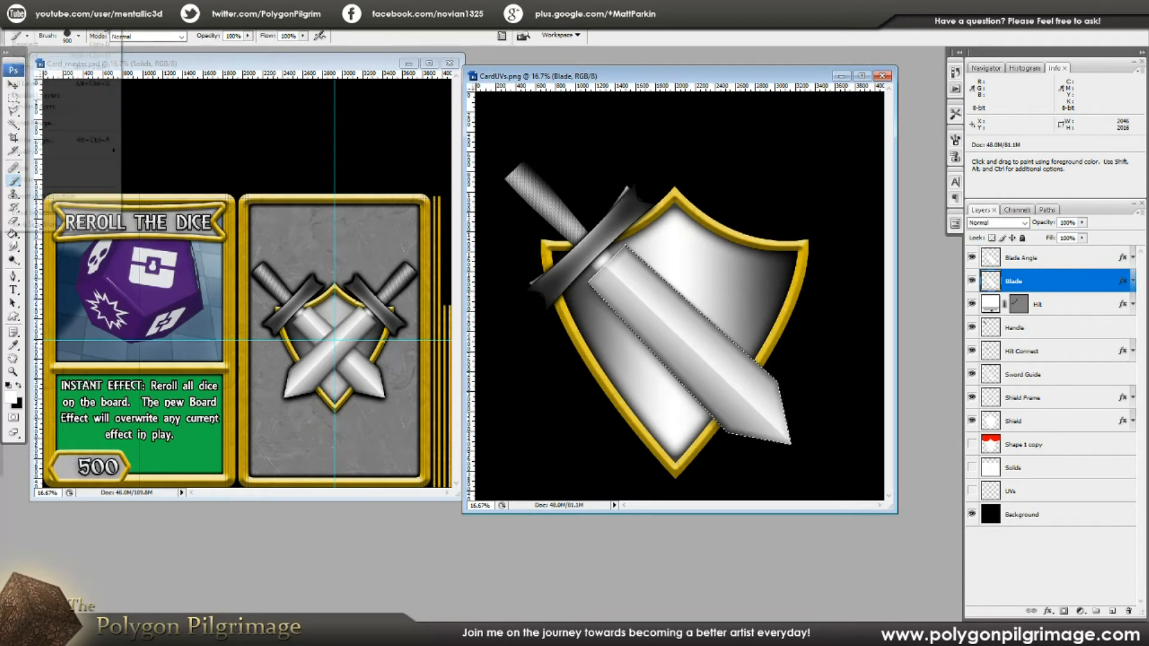
{"action": "left_click", "coordinate": [101, 43]}
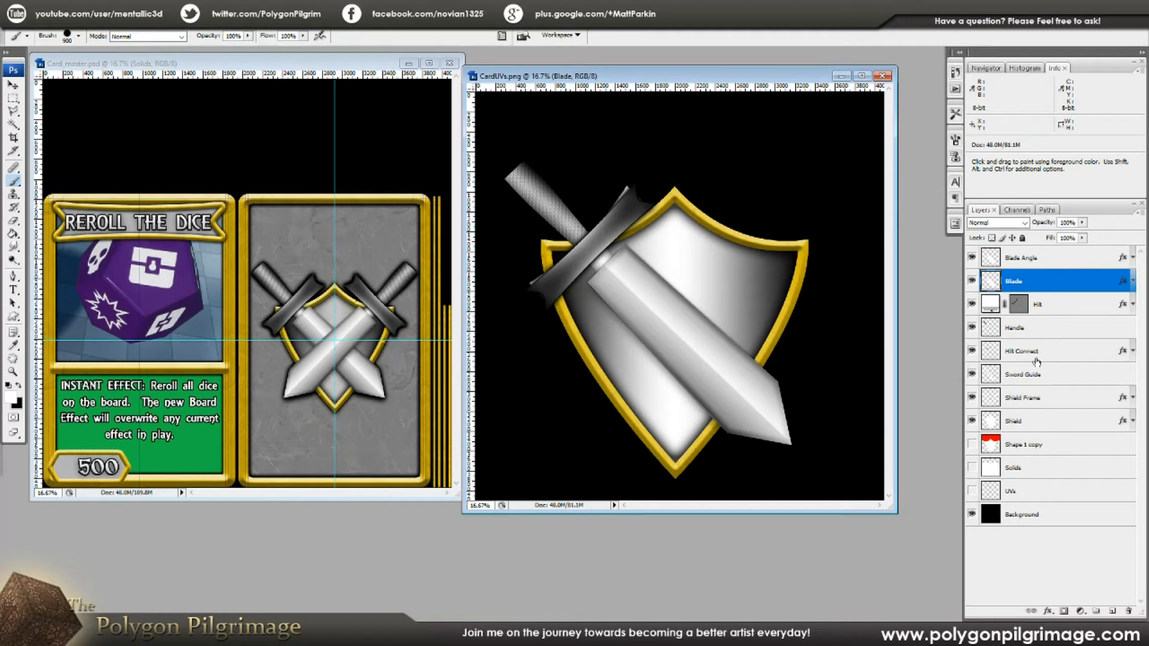
{"action": "left_click", "coordinate": [1040, 376]}
{"action": "left_click", "coordinate": [972, 374]}
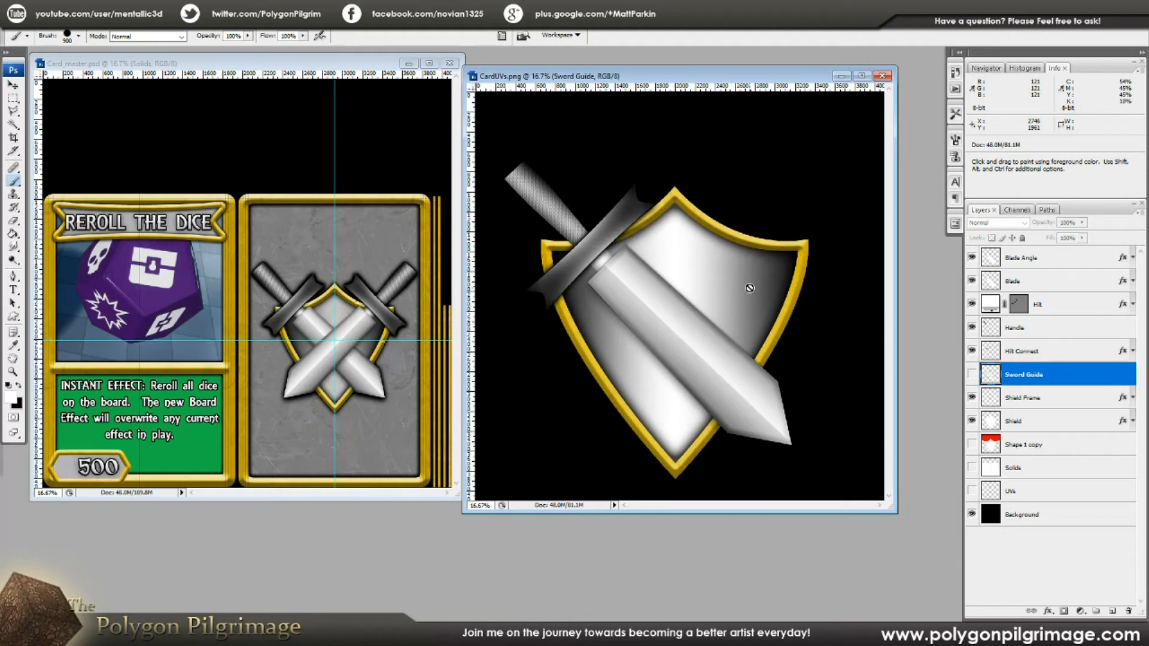
Group the Blade Angle, Blade, Hilt, Handle and Hilt Connect layers and name the group Sword
{"action": "left_click", "coordinate": [1049, 258]}
{"action": "left_click", "coordinate": [1030, 281], "text": "shift"}
{"action": "left_click", "coordinate": [1048, 304], "text": "shift"}
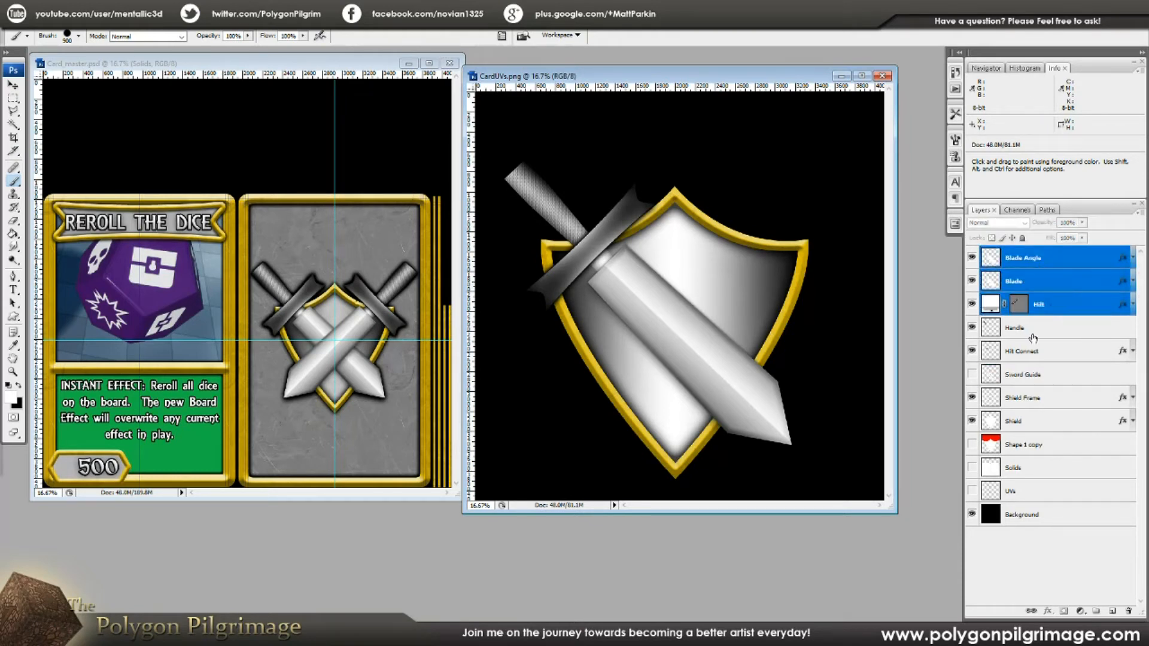
{"action": "left_click", "coordinate": [1034, 335], "text": "shift"}
{"action": "left_click", "coordinate": [1033, 359], "text": "shift"}
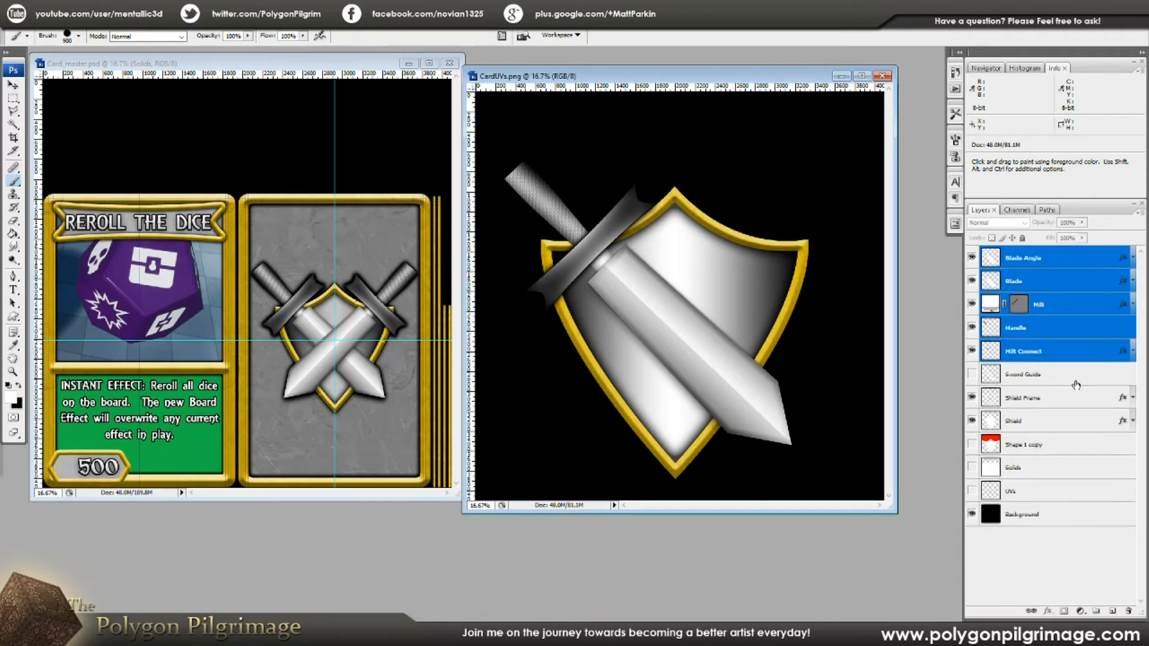
{"action": "key", "text": "ctrl+g"}
{"action": "double_click", "coordinate": [1016, 253]}
{"action": "type", "text": "Sword"}
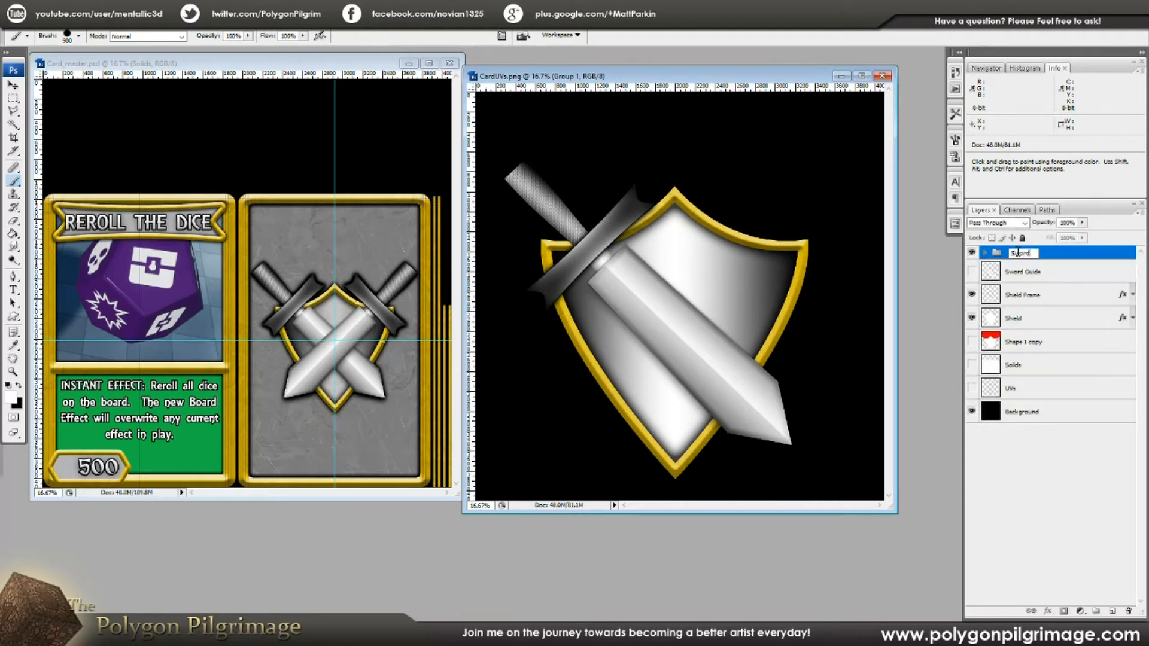
{"action": "key", "text": "Return"}
Merge the Sword group into a single layer and toggle its visibility to check the result
{"action": "key", "text": "ctrl+e"}
{"action": "left_click", "coordinate": [973, 258]}
{"action": "left_click", "coordinate": [972, 258]}
{"action": "left_click", "coordinate": [972, 258]}
{"action": "left_click", "coordinate": [972, 258]}
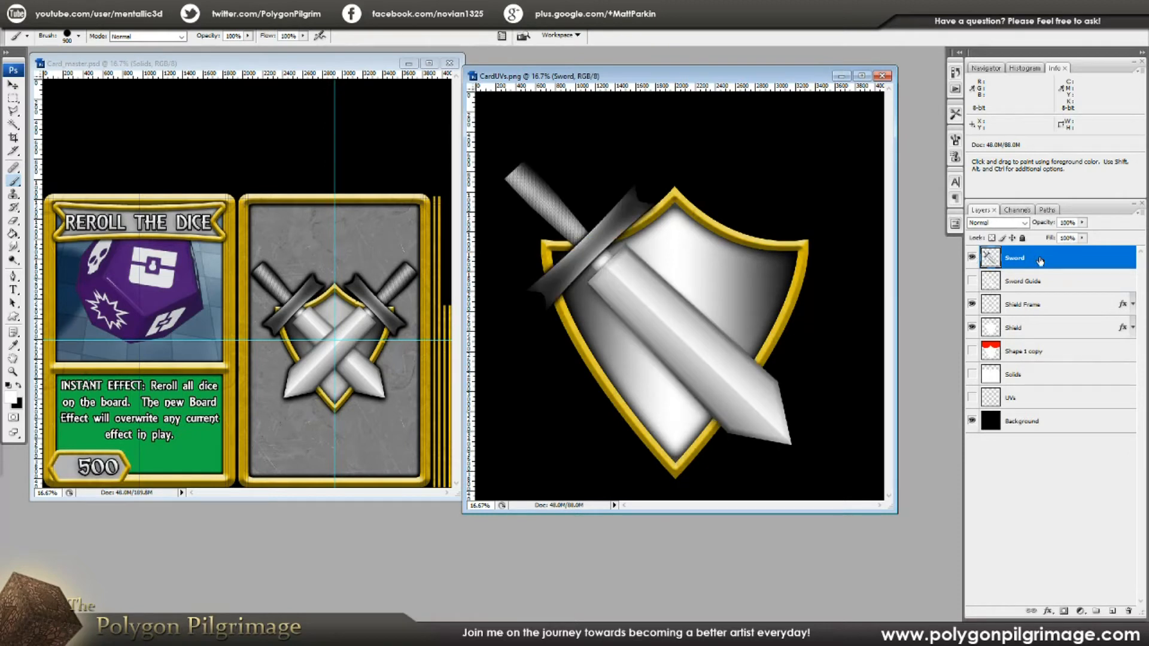
Duplicate the Sword layer and flip the copy horizontally
{"action": "key", "text": "ctrl+j"}
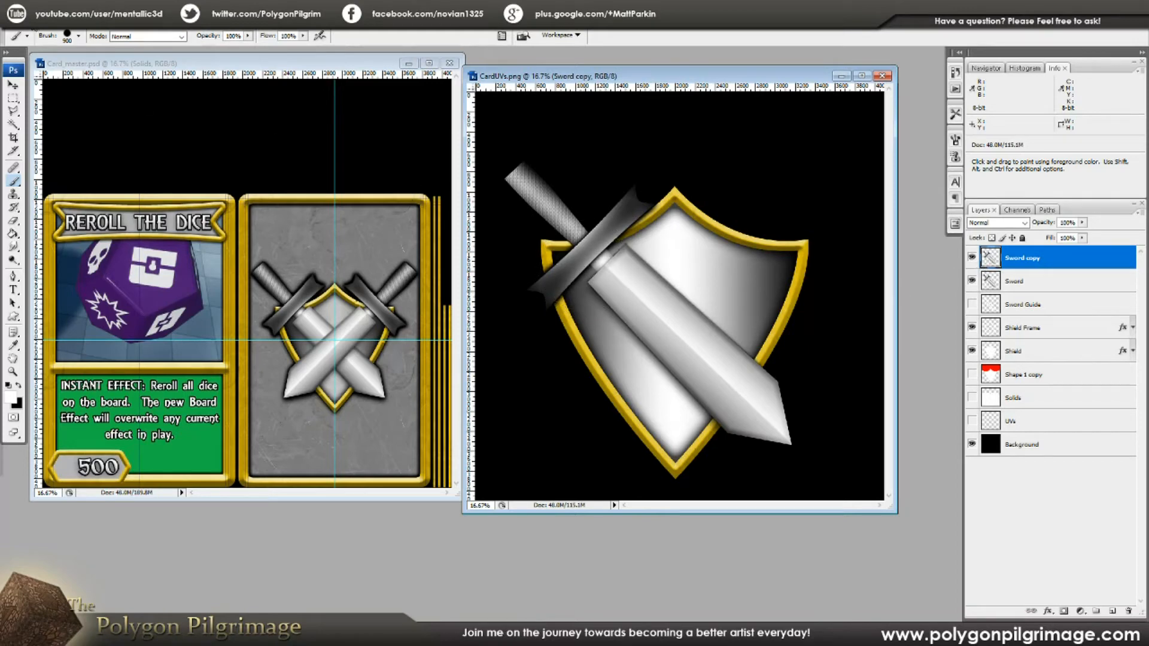
{"action": "left_click", "coordinate": [24, 23]}
{"action": "mouse_move", "coordinate": [116, 233]}
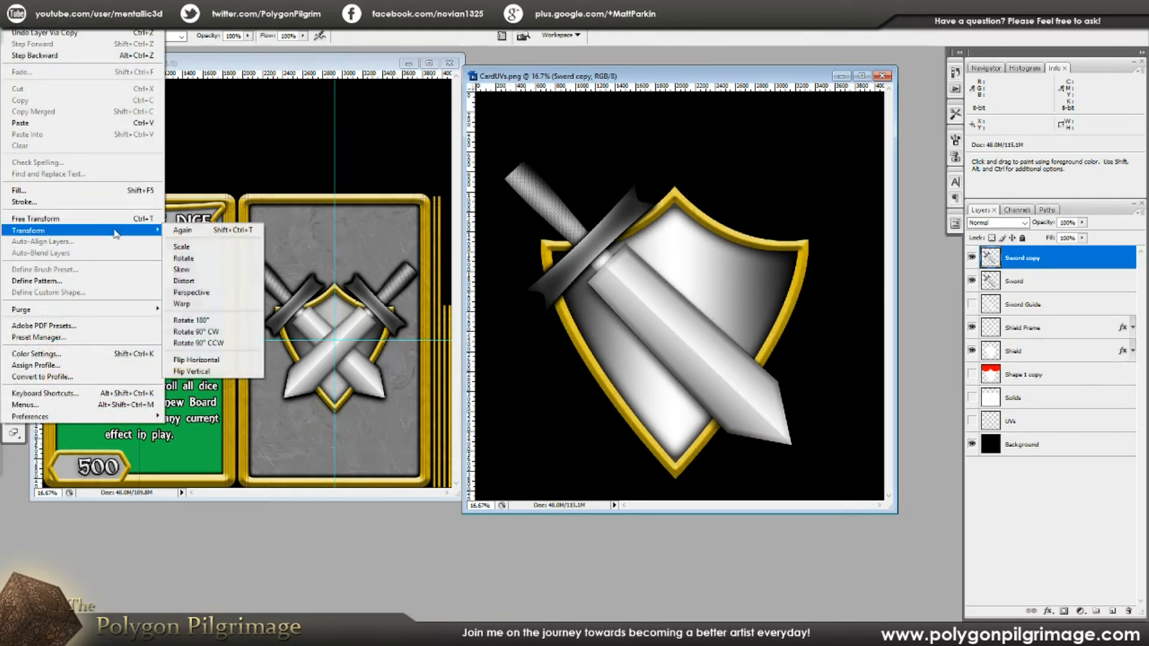
{"action": "left_click", "coordinate": [197, 360]}
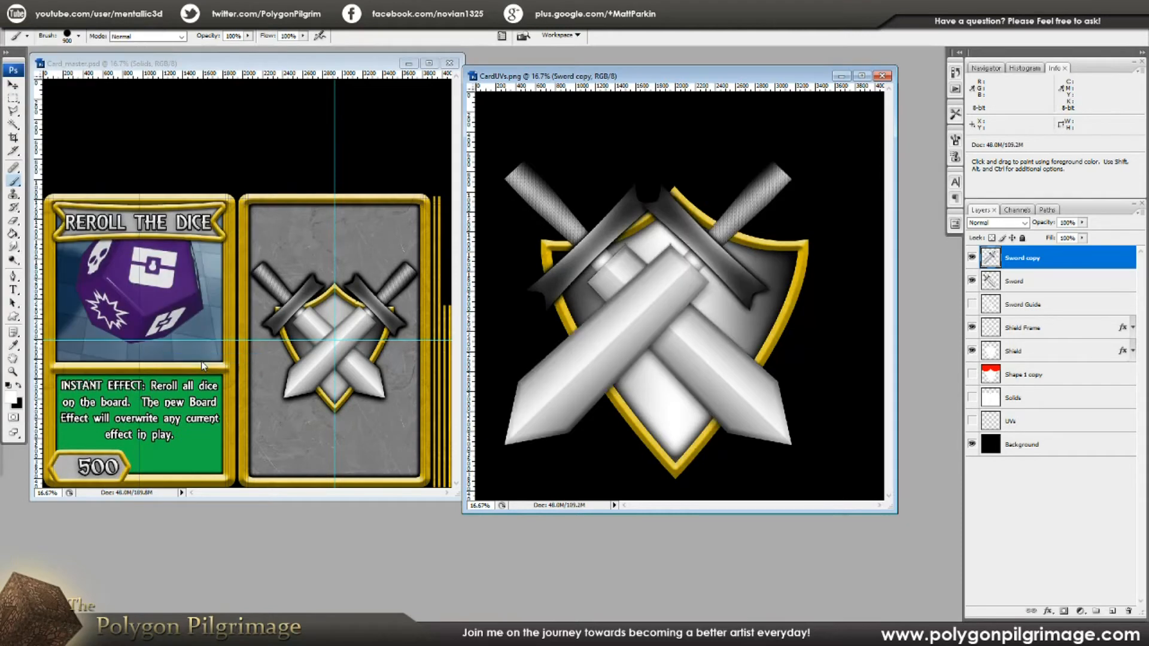
Move the flipped sword copy horizontally to the right until the two swords cross symmetrically over the shield
{"action": "left_click", "coordinate": [12, 85]}
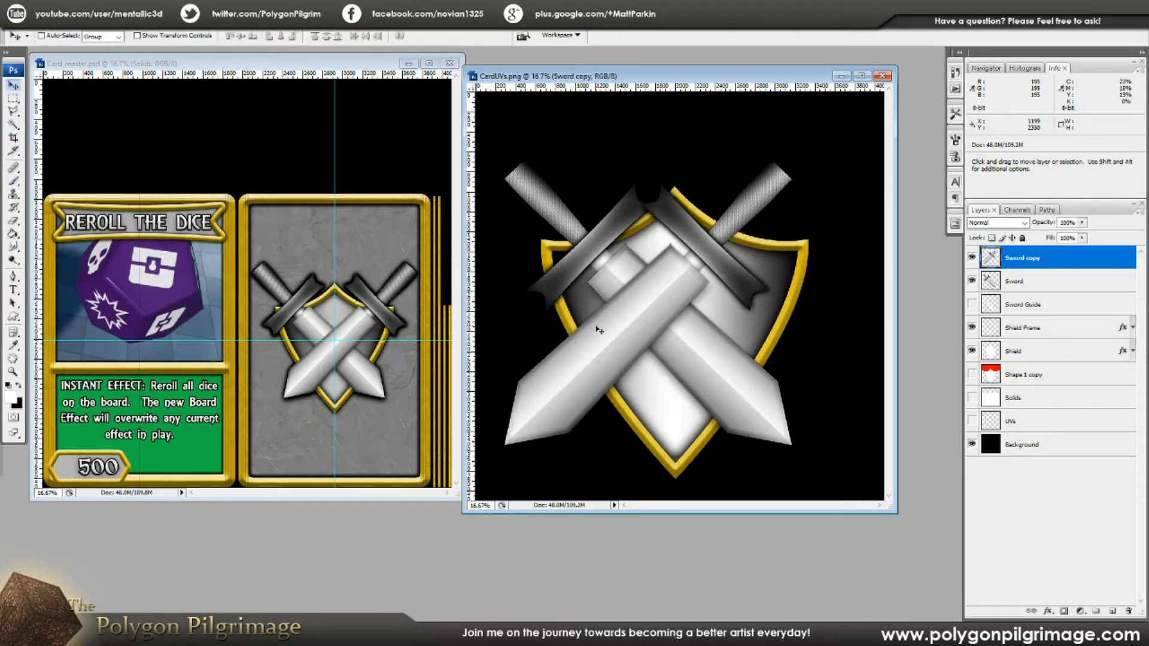
{"action": "key", "text": "shift+Right"}
{"action": "key", "text": "shift+Right"}
{"action": "key", "text": "shift+Right"}
{"action": "key", "text": "shift+Right"}
{"action": "key", "text": "shift+Right"}
{"action": "key", "text": "shift+Right"}
{"action": "key", "text": "shift+Right"}
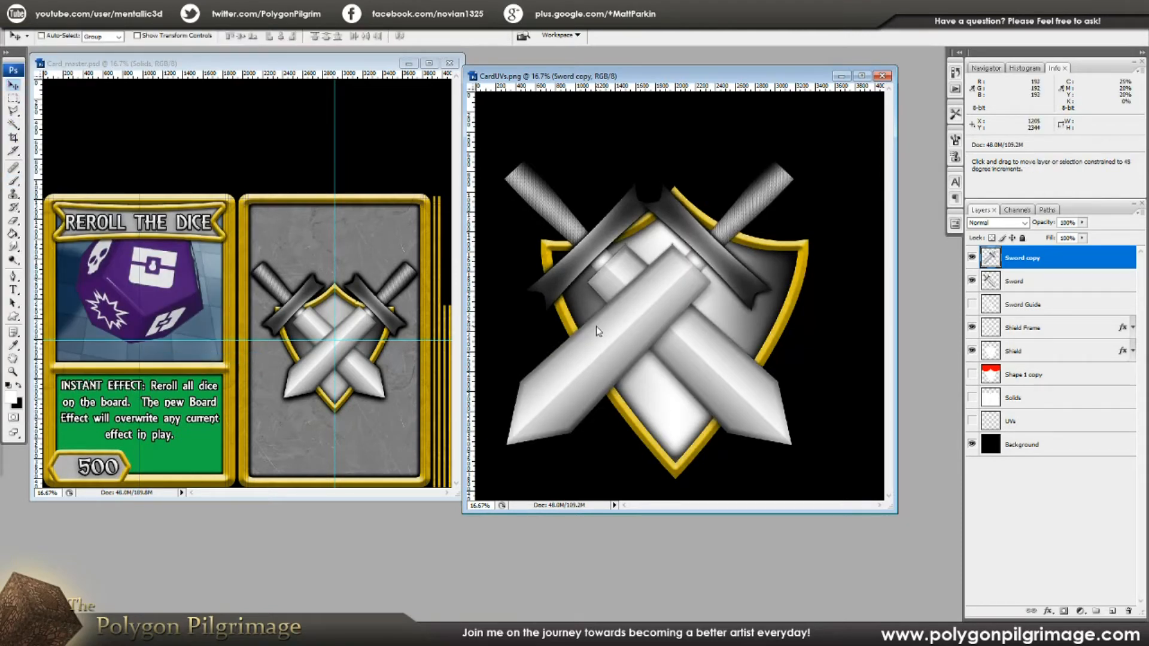
{"action": "key", "text": "shift+Right"}
{"action": "key", "text": "shift+Right"}
{"action": "key", "text": "shift+Right"}
{"action": "key", "text": "shift+Right"}
{"action": "key", "text": "shift+Right"}
{"action": "key", "text": "shift+Right"}
{"action": "key", "text": "shift+Right"}
{"action": "key", "text": "shift+Right"}
{"action": "key", "text": "shift+Right"}
{"action": "key", "text": "shift+Right"}
{"action": "key", "text": "shift+Right"}
{"action": "key", "text": "shift+Right"}
{"action": "key", "text": "shift+Right"}
{"action": "key", "text": "shift+Right"}
{"action": "key", "text": "shift+Right"}
{"action": "key", "text": "shift+Right"}
{"action": "key", "text": "shift+Right"}
{"action": "key", "text": "shift+Right"}
{"action": "key", "text": "shift+Right"}
{"action": "key", "text": "shift+Right"}
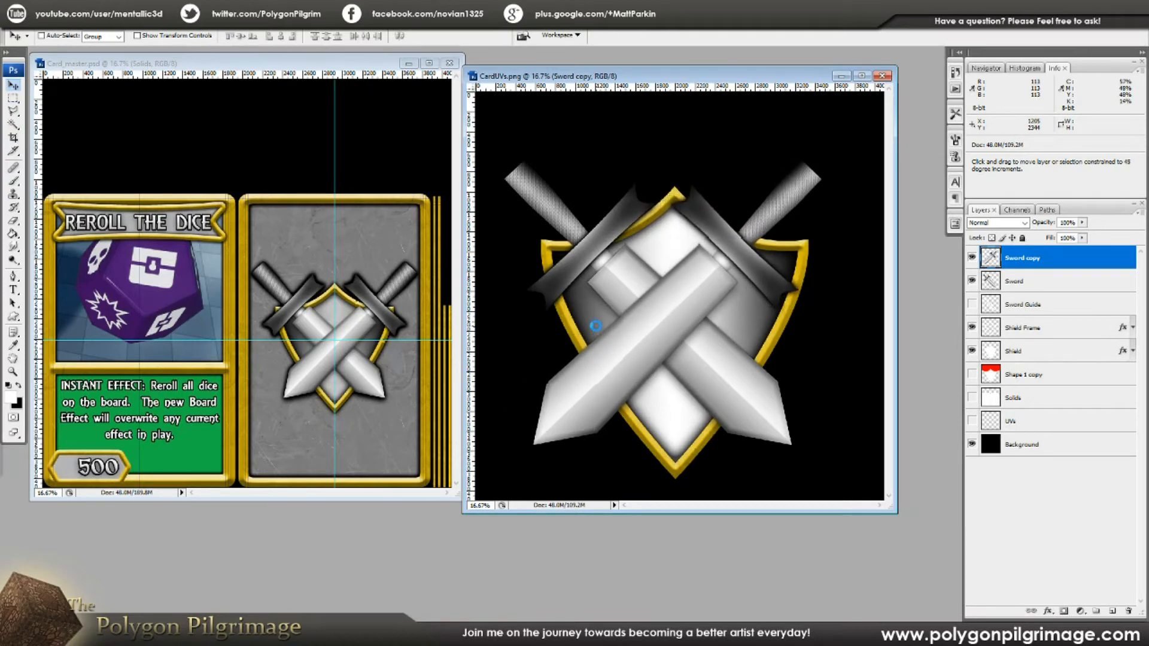
{"action": "key", "text": "shift+Right"}
{"action": "key", "text": "shift+Right"}
{"action": "key", "text": "shift+Right"}
{"action": "key", "text": "shift+Right"}
{"action": "key", "text": "shift+Right"}
{"action": "key", "text": "shift+Right"}
{"action": "key", "text": "shift+Right"}
{"action": "key", "text": "shift+Right"}
{"action": "key", "text": "shift+Right"}
{"action": "key", "text": "shift+Right"}
{"action": "key", "text": "shift+Right"}
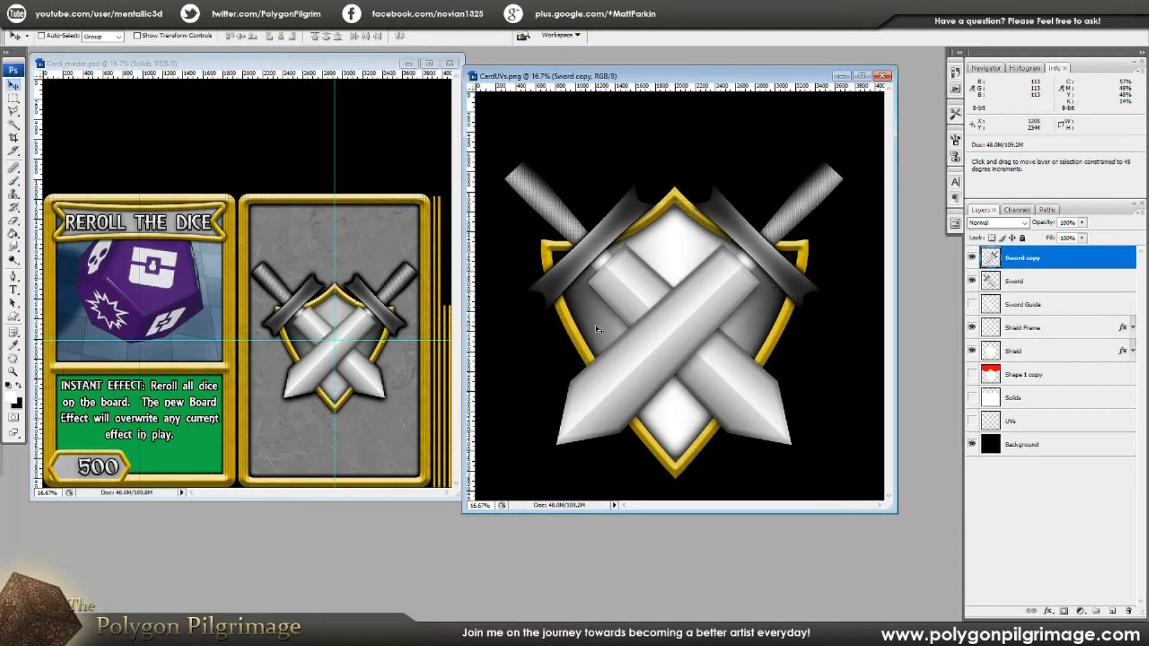
{"action": "key", "text": "shift+Right"}
{"action": "key", "text": "shift+Right"}
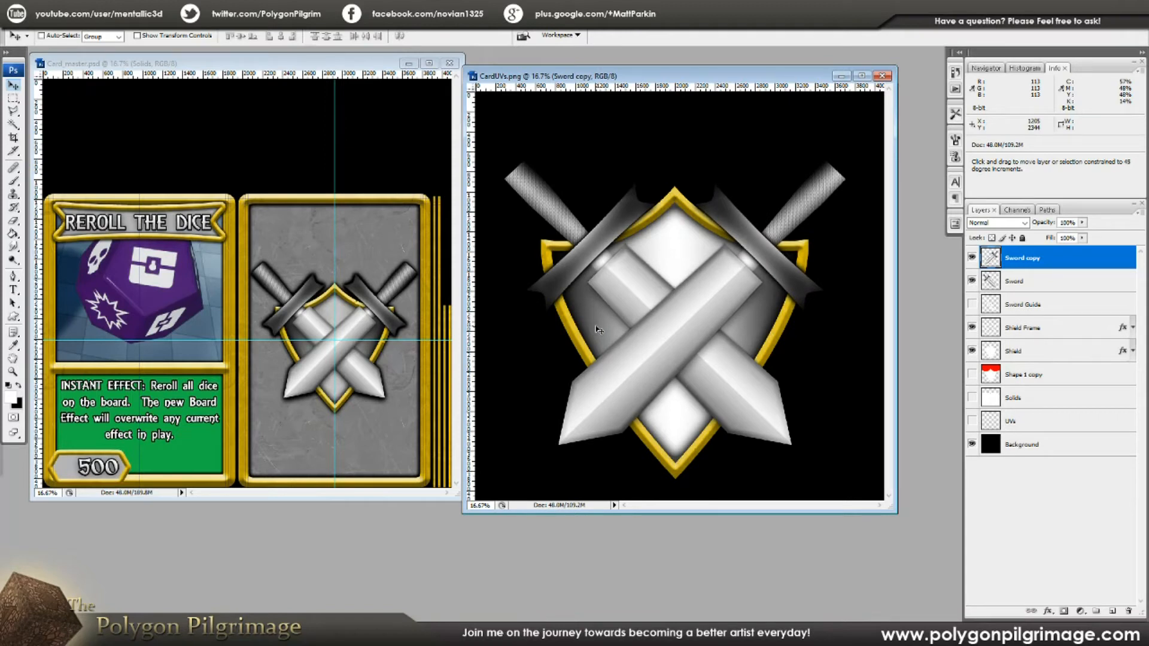
{"action": "key", "text": "shift+Right"}
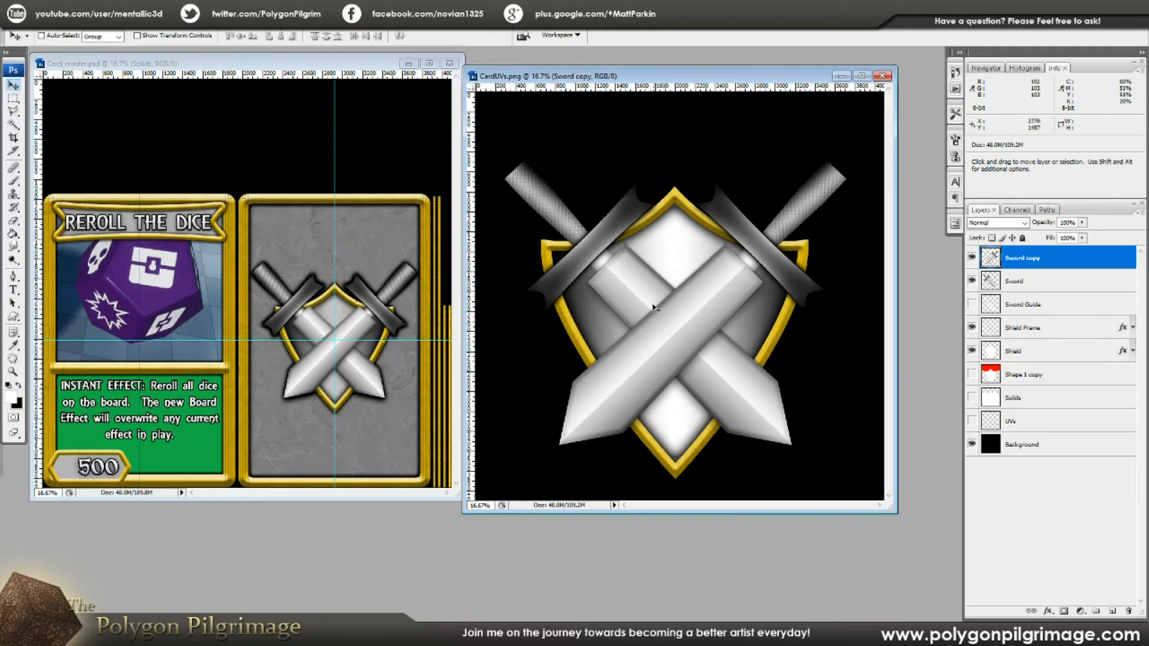
Delete the hidden Sword Guide layer
{"action": "left_click", "coordinate": [1039, 281]}
{"action": "left_click", "coordinate": [1042, 259]}
{"action": "left_click", "coordinate": [1040, 283]}
{"action": "left_click", "coordinate": [1044, 307]}
{"action": "left_click_drag", "start_coordinate": [1051, 312], "coordinate": [1128, 609]}
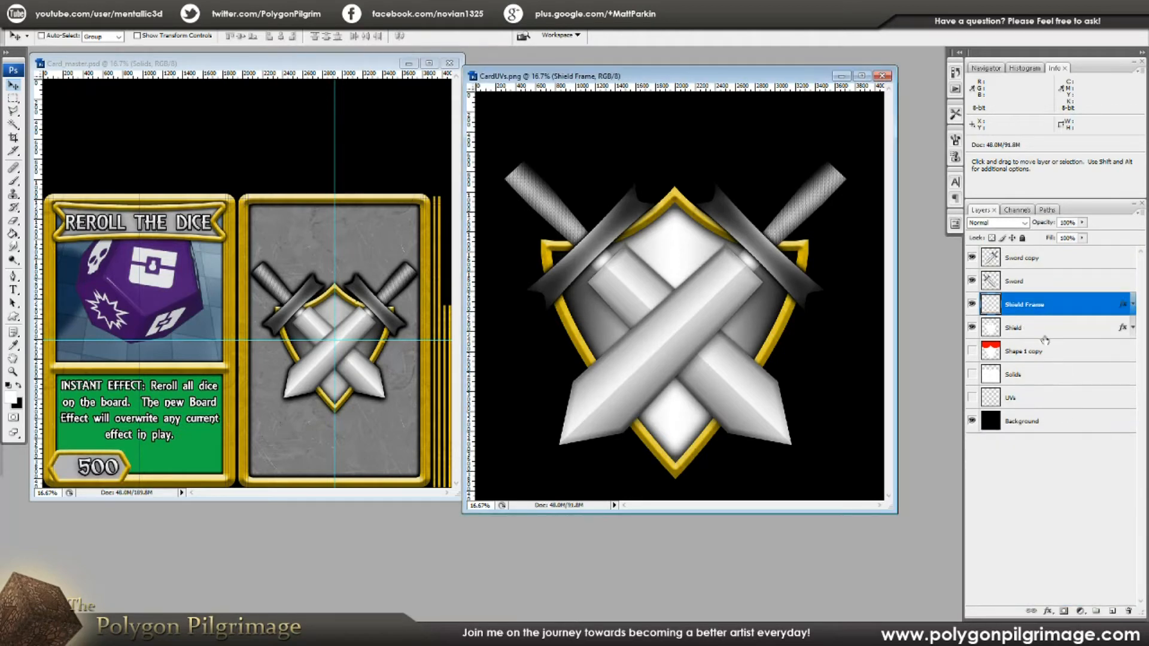
Check the Shield Frame and Shield layers' visibility, and merge them with both sword layers into one layer
{"action": "left_click", "coordinate": [973, 305]}
{"action": "left_click", "coordinate": [972, 305]}
{"action": "left_click", "coordinate": [972, 328]}
{"action": "left_click", "coordinate": [972, 329]}
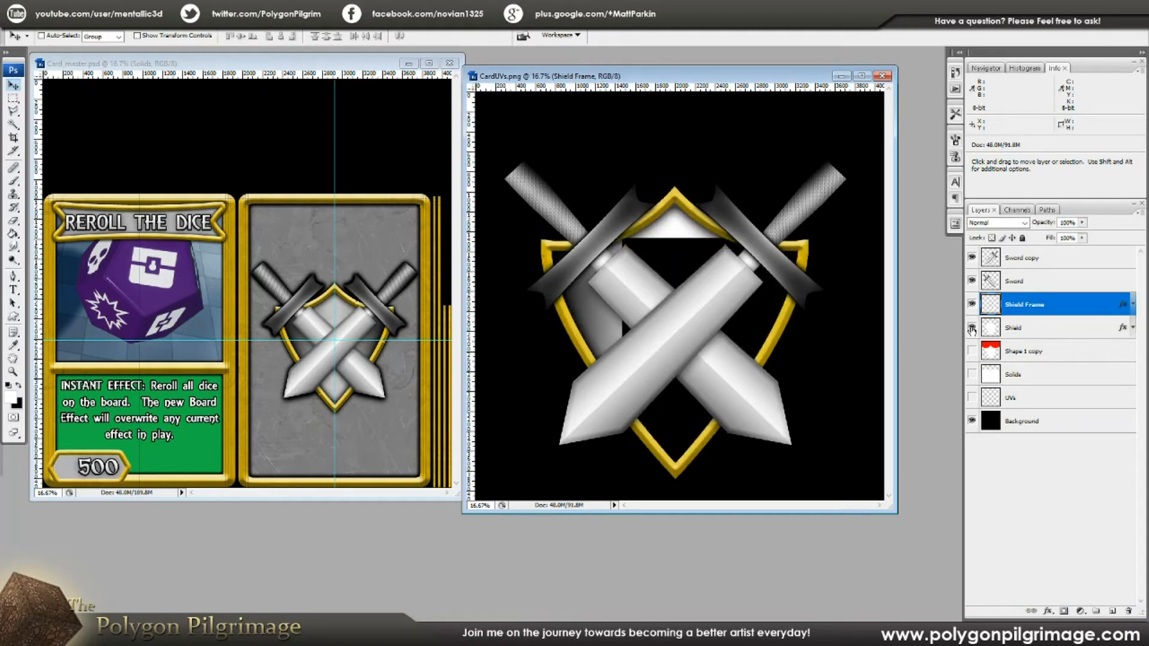
{"action": "left_click", "coordinate": [1039, 328]}
{"action": "left_click", "coordinate": [1033, 312], "text": "shift"}
{"action": "left_click", "coordinate": [1029, 289], "text": "shift"}
{"action": "left_click", "coordinate": [1028, 265], "text": "shift"}
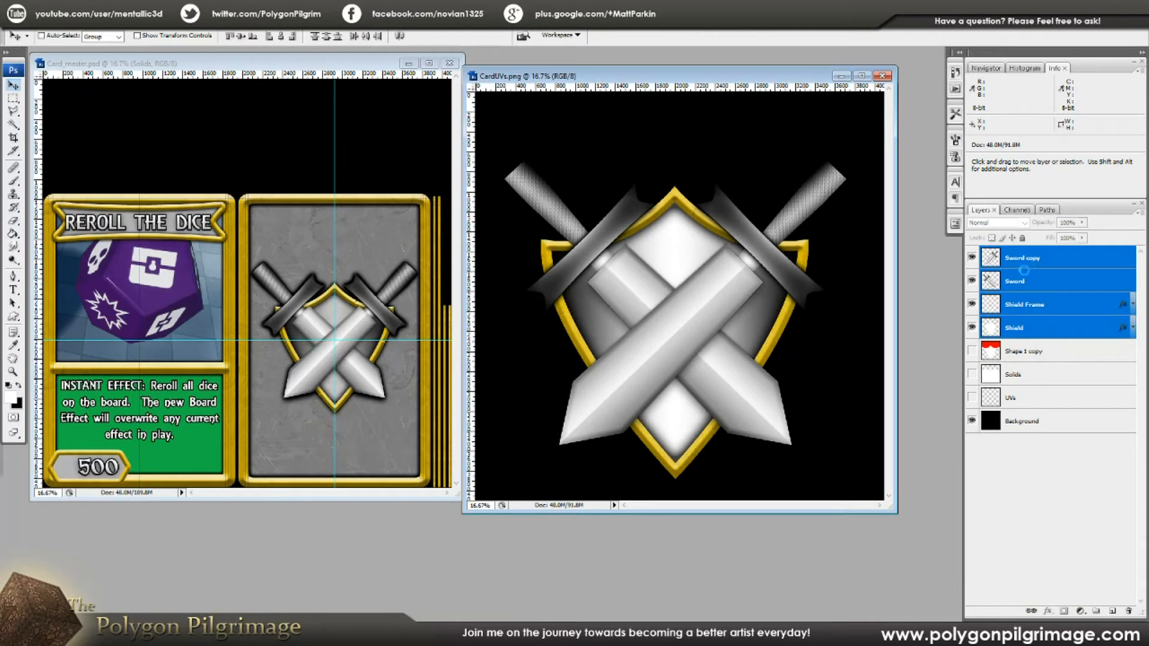
{"action": "key", "text": "ctrl+e"}
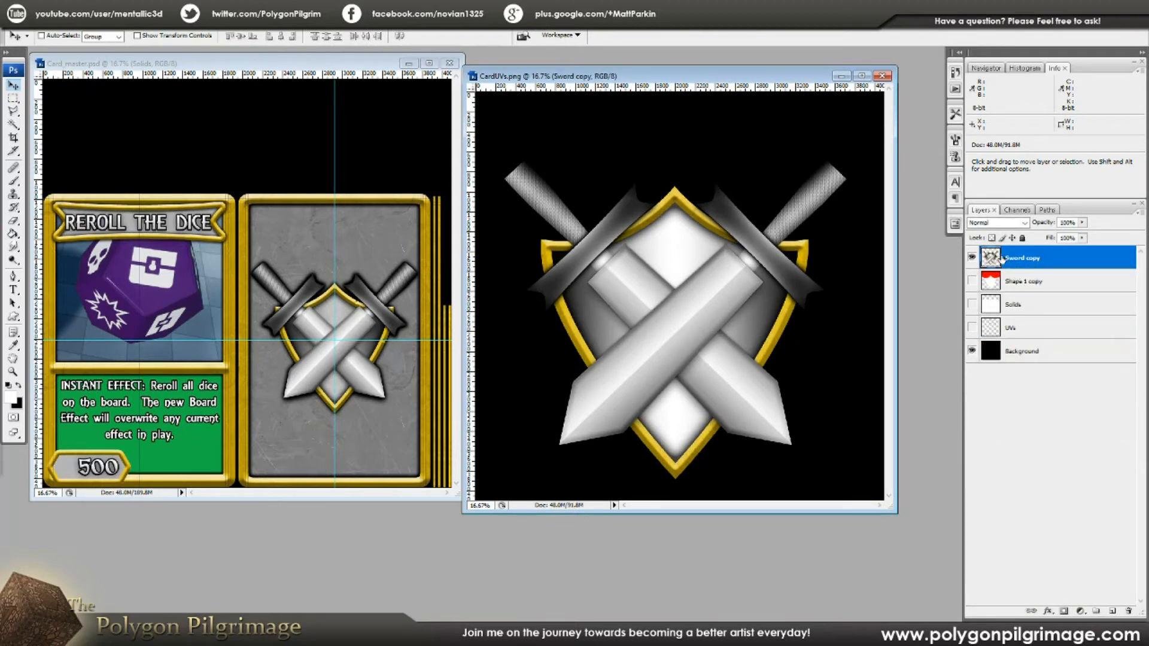
Rename the merged emblem layer as Shield and swords
{"action": "double_click", "coordinate": [1019, 258]}
{"action": "type", "text": "Shield and swords"}
{"action": "key", "text": "Return"}
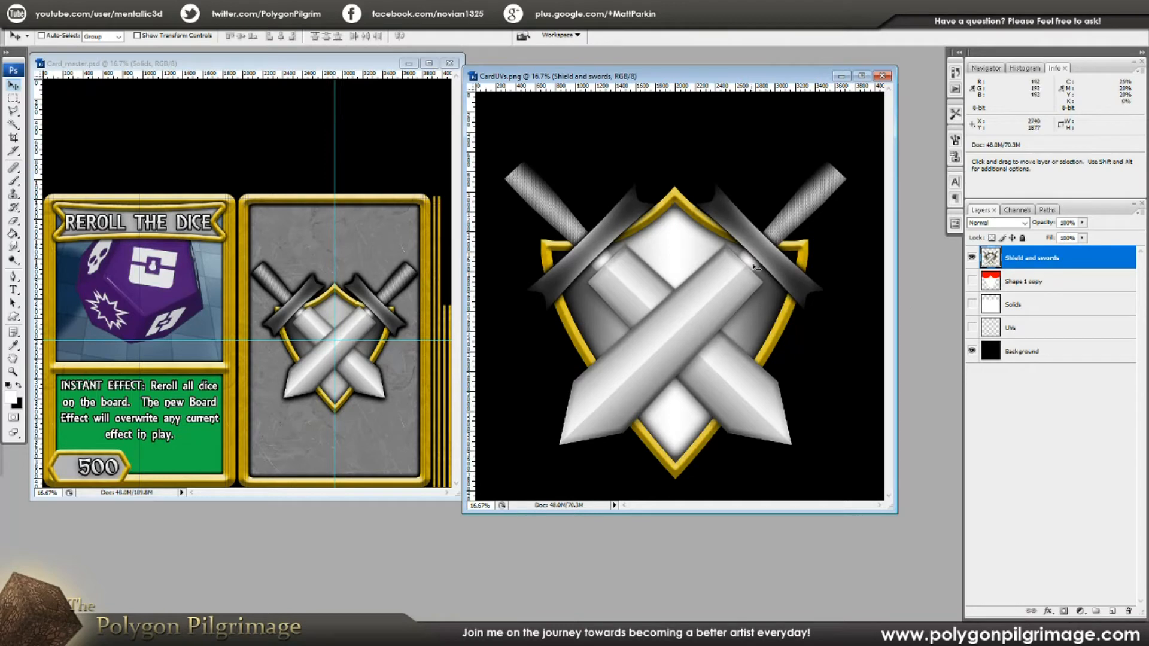
Delete the Shape 1 copy layer and briefly preview the emblem over the Solids layer
{"action": "left_click_drag", "start_coordinate": [1021, 283], "coordinate": [1129, 611]}
{"action": "left_click", "coordinate": [972, 281]}
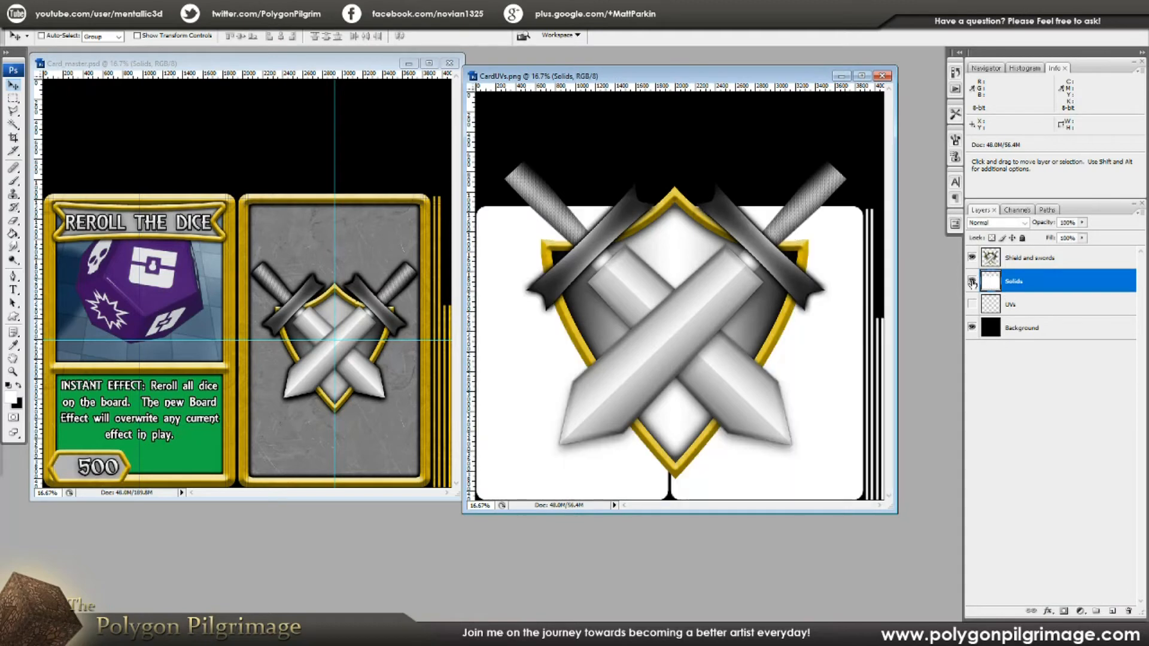
{"action": "left_click", "coordinate": [972, 281]}
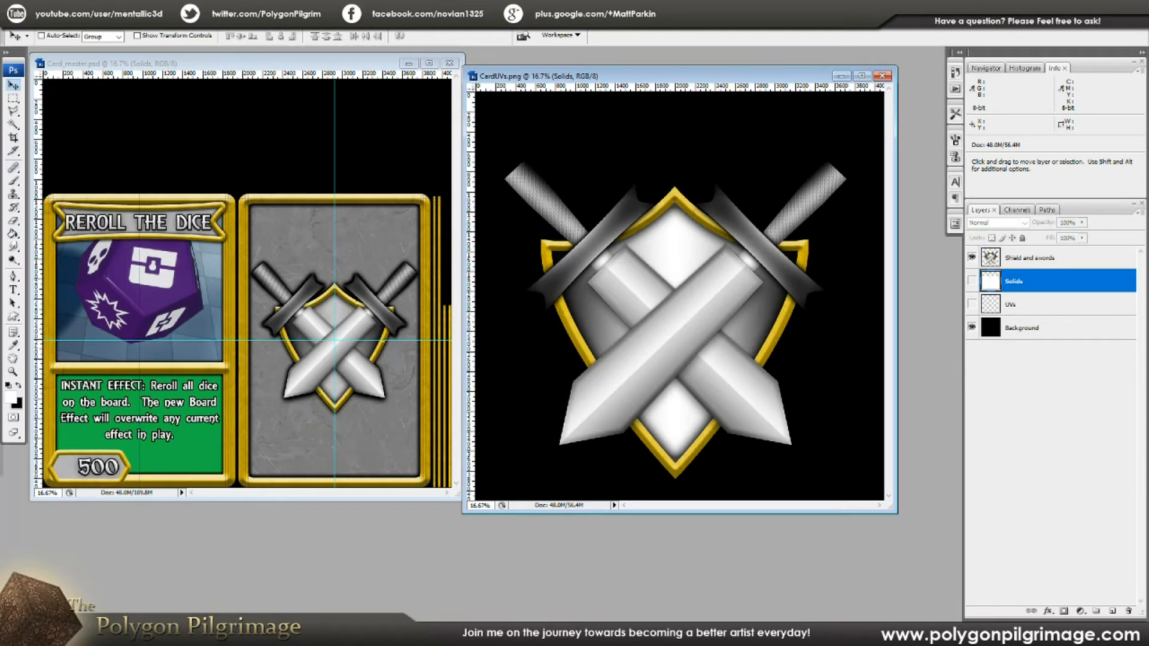
Open the Shield and swords layer's blending options and enable a drop shadow with its default settings
{"action": "key", "text": "alt+Tab"}
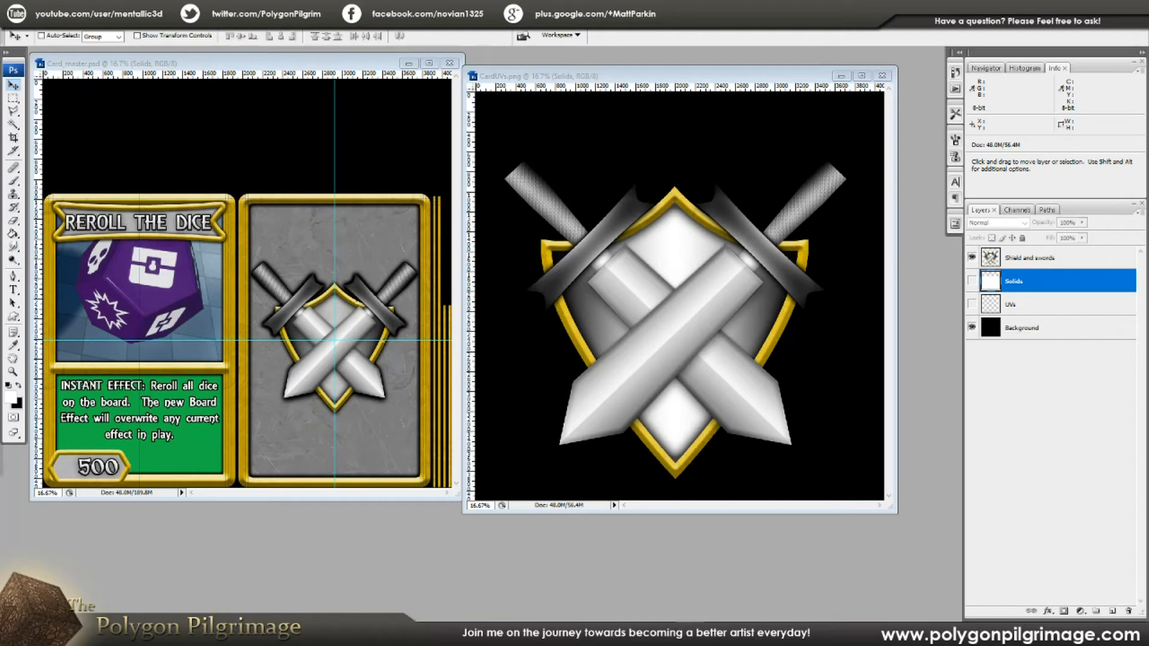
{"action": "left_click", "coordinate": [708, 80]}
{"action": "left_click", "coordinate": [1049, 257]}
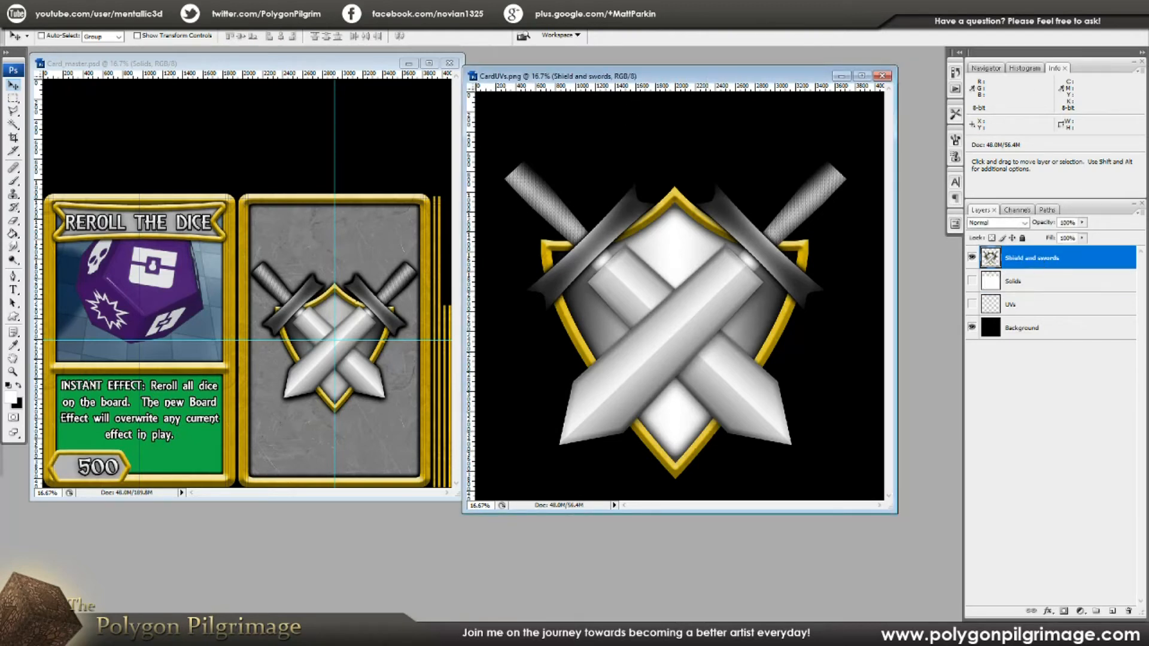
{"action": "left_click", "coordinate": [971, 304]}
{"action": "left_click", "coordinate": [1050, 613]}
{"action": "left_click", "coordinate": [1079, 469]}
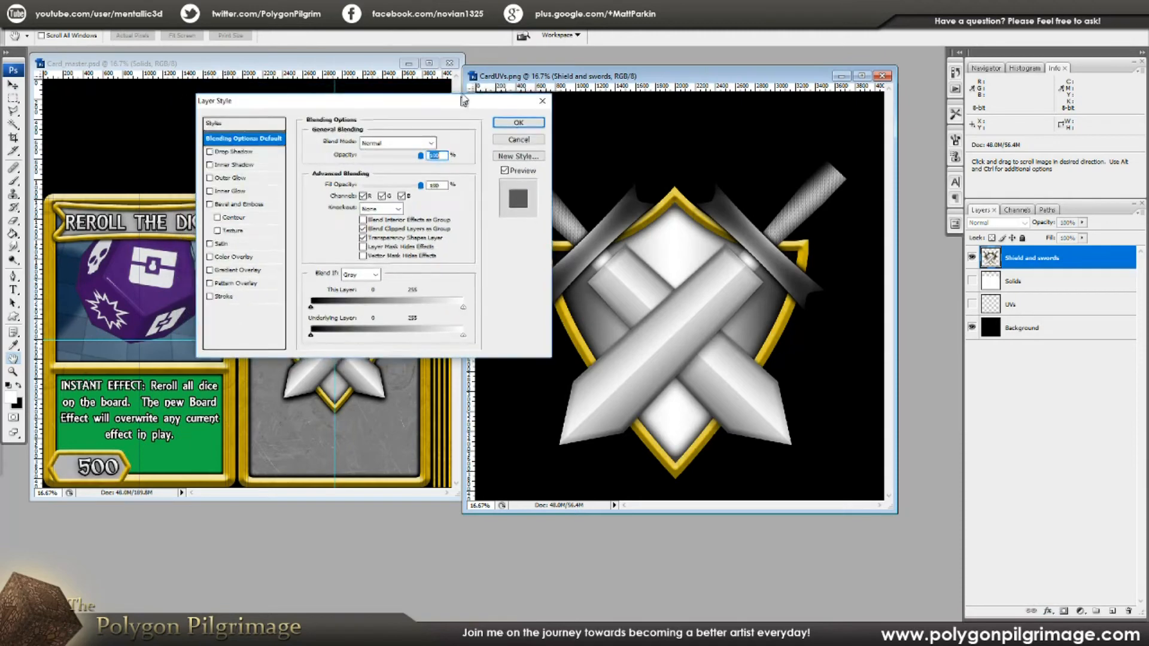
{"action": "left_click", "coordinate": [208, 159]}
{"action": "left_click", "coordinate": [232, 159]}
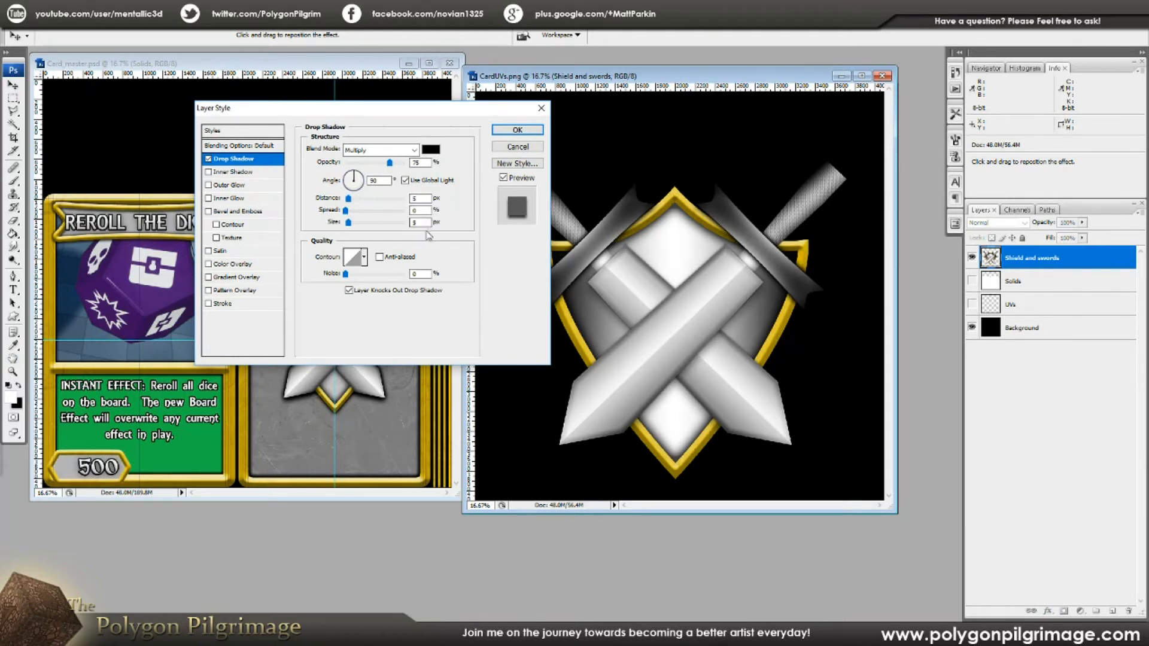
Enable an outer glow on the emblem with Normal blend mode and 100% opacity
{"action": "left_click", "coordinate": [209, 185]}
{"action": "left_click", "coordinate": [231, 187]}
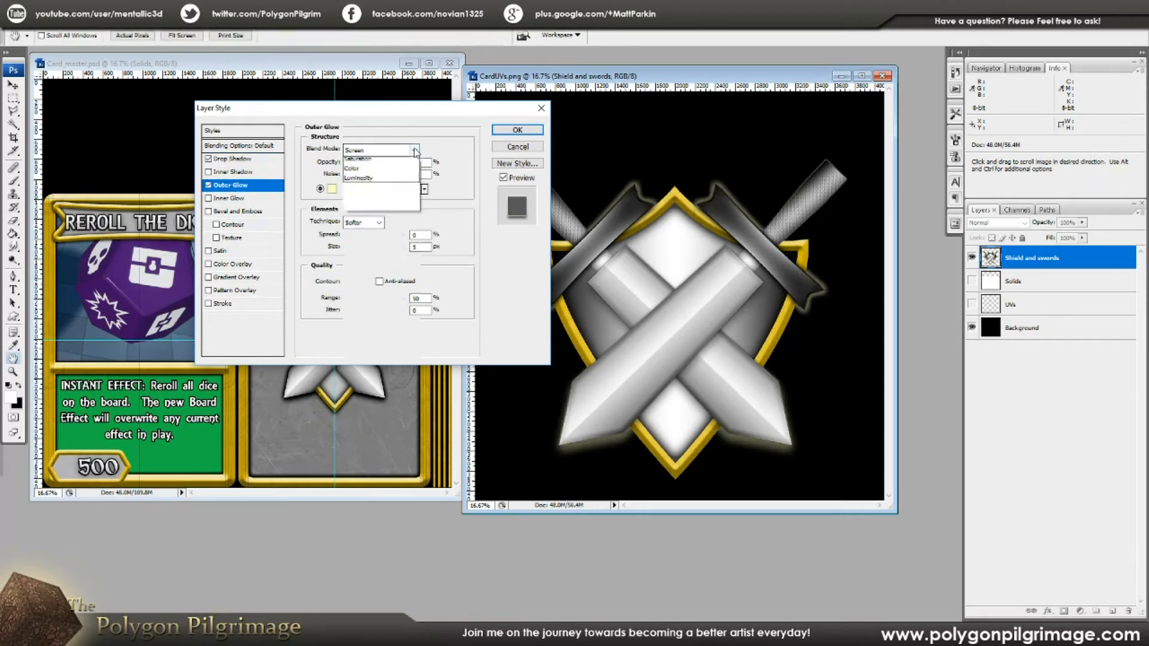
{"action": "left_click", "coordinate": [392, 150]}
{"action": "left_click", "coordinate": [383, 162]}
{"action": "left_click_drag", "start_coordinate": [389, 163], "coordinate": [412, 164]}
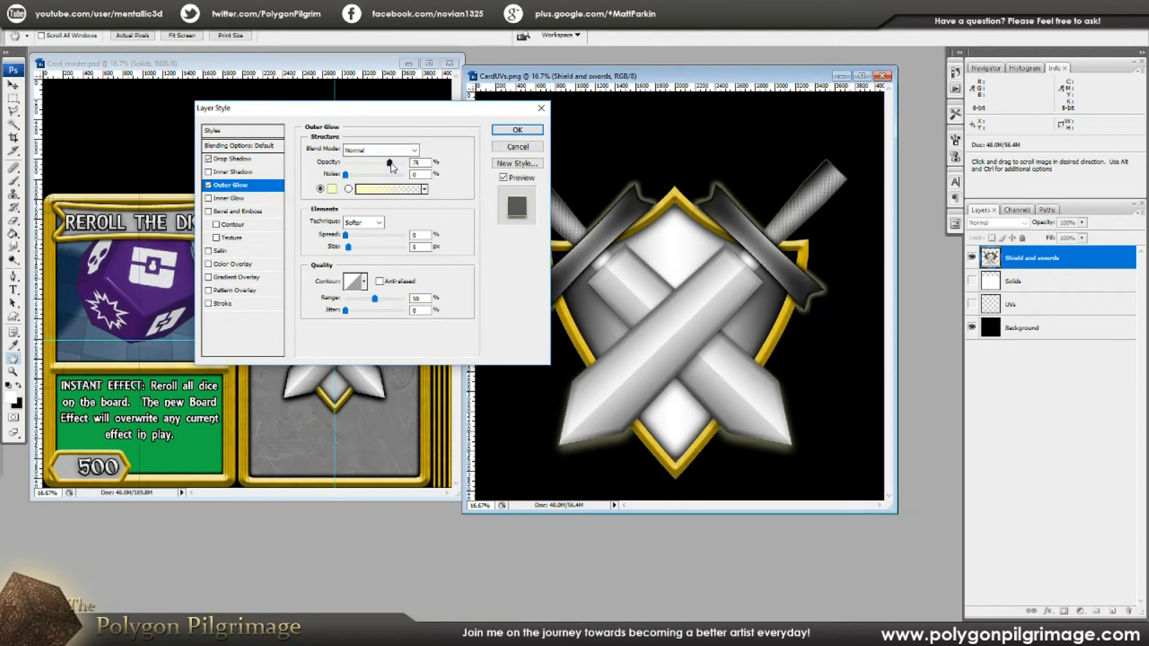
Color the outer glow black 000000, set its size to 50 px, and apply the layer style
{"action": "left_click", "coordinate": [333, 189]}
{"action": "left_click_drag", "start_coordinate": [675, 254], "coordinate": [688, 404]}
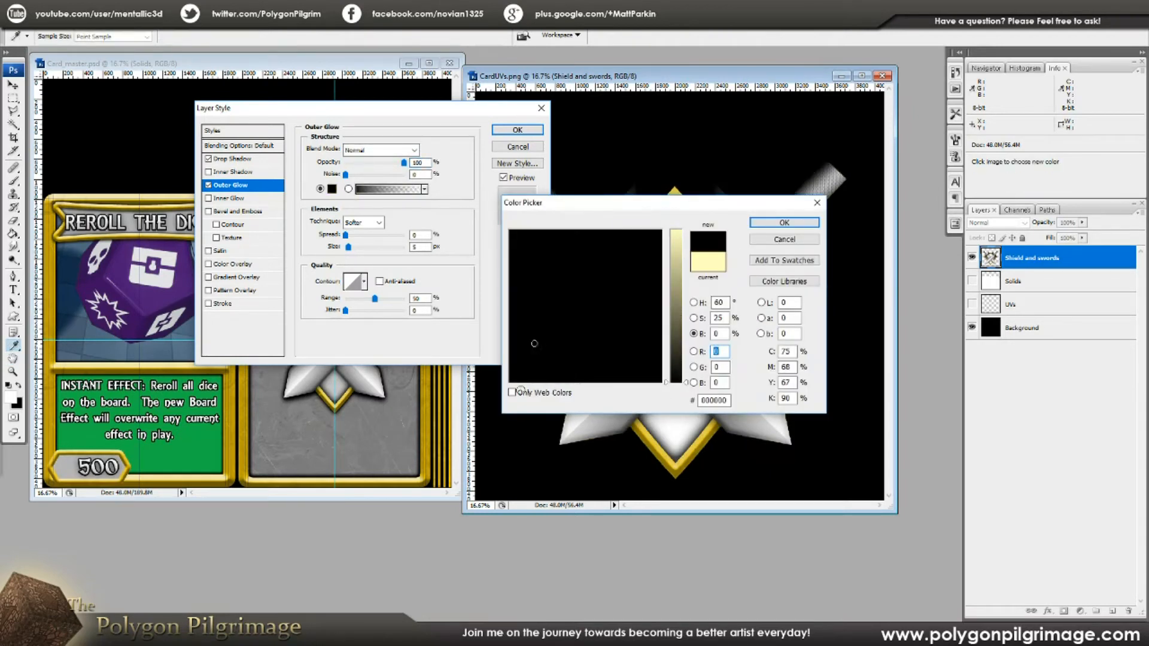
{"action": "left_click", "coordinate": [784, 222]}
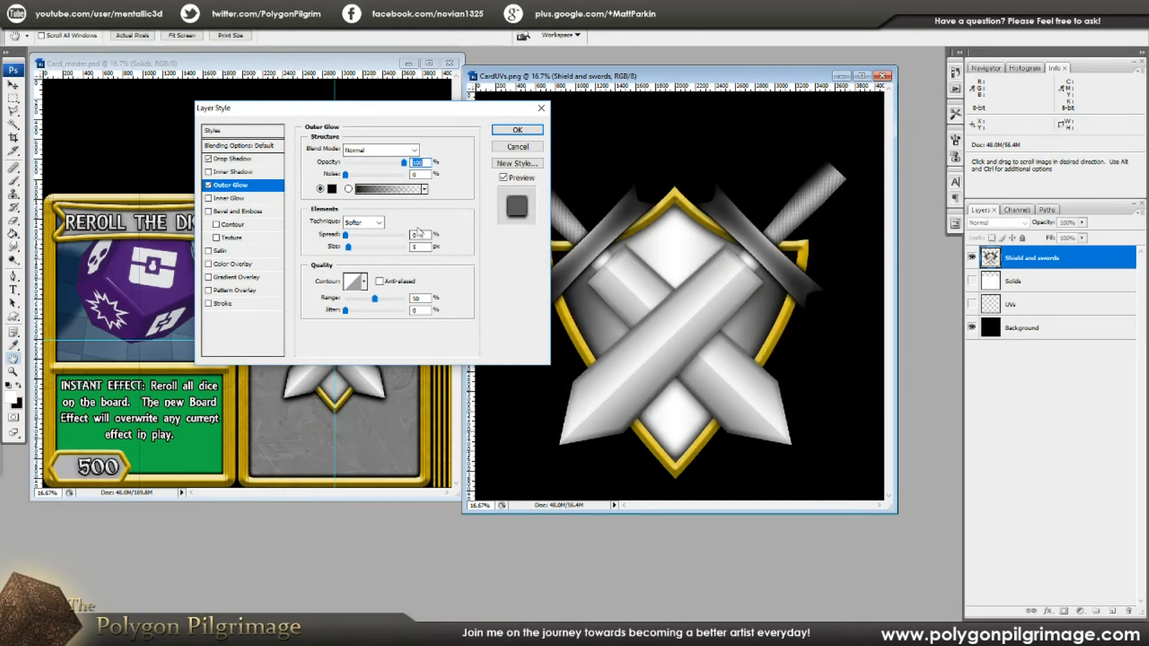
{"action": "double_click", "coordinate": [419, 247]}
{"action": "type", "text": "50"}
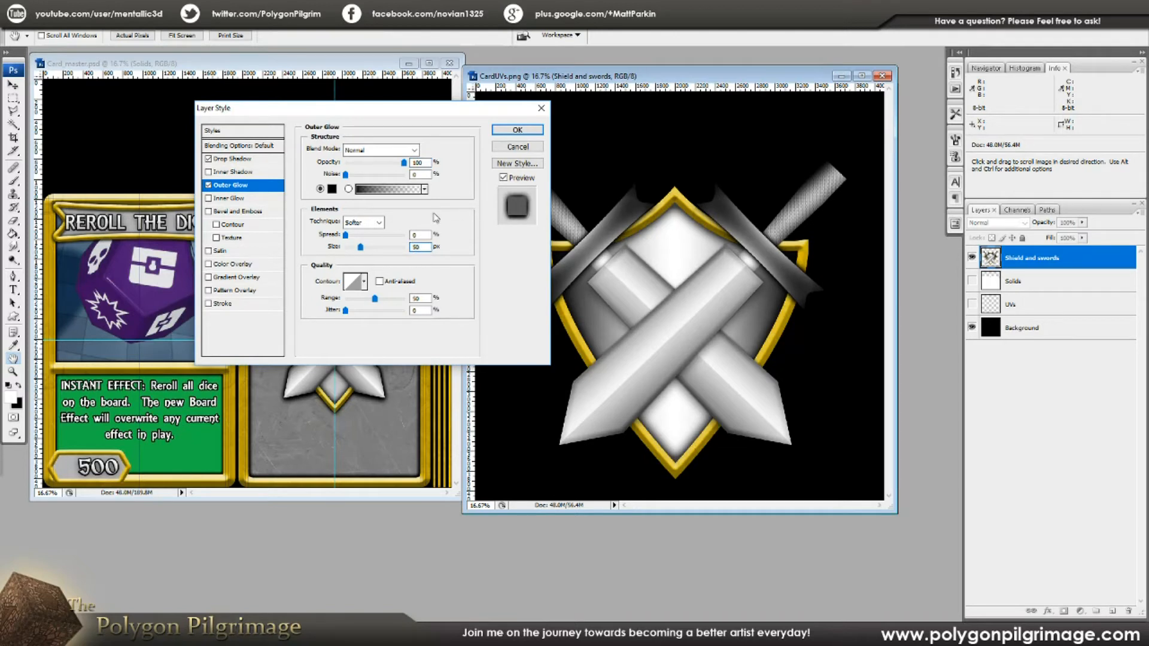
{"action": "left_click", "coordinate": [518, 130]}
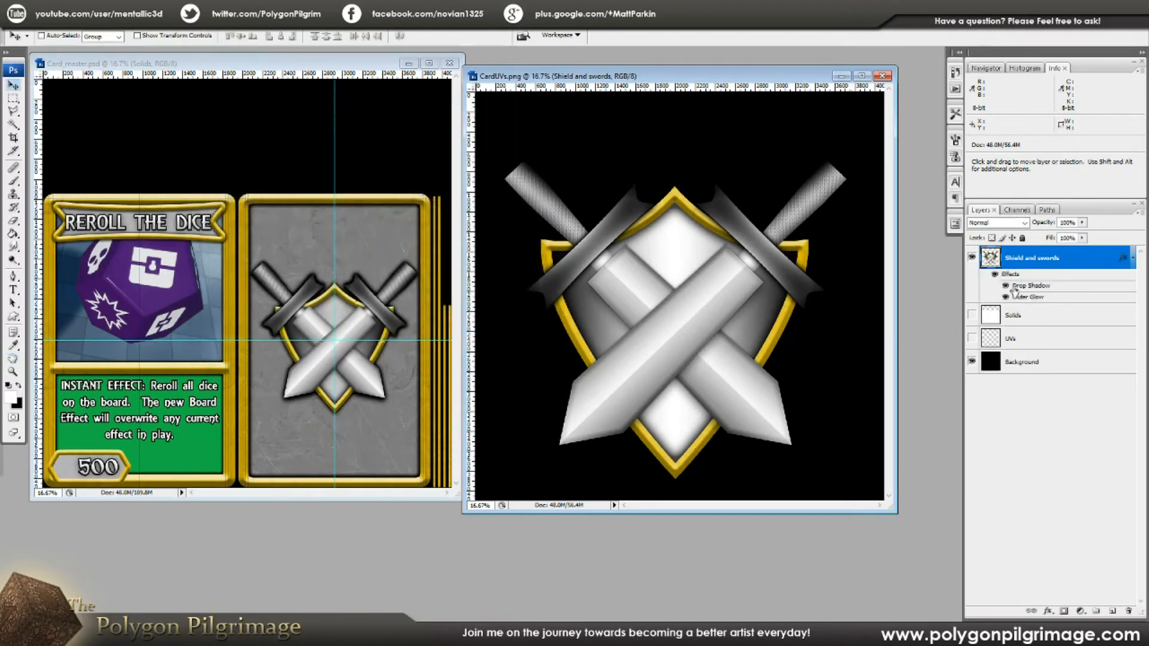
Collapse the Shield and swords layer's effects list and hide the layer
{"action": "left_click", "coordinate": [1131, 261]}
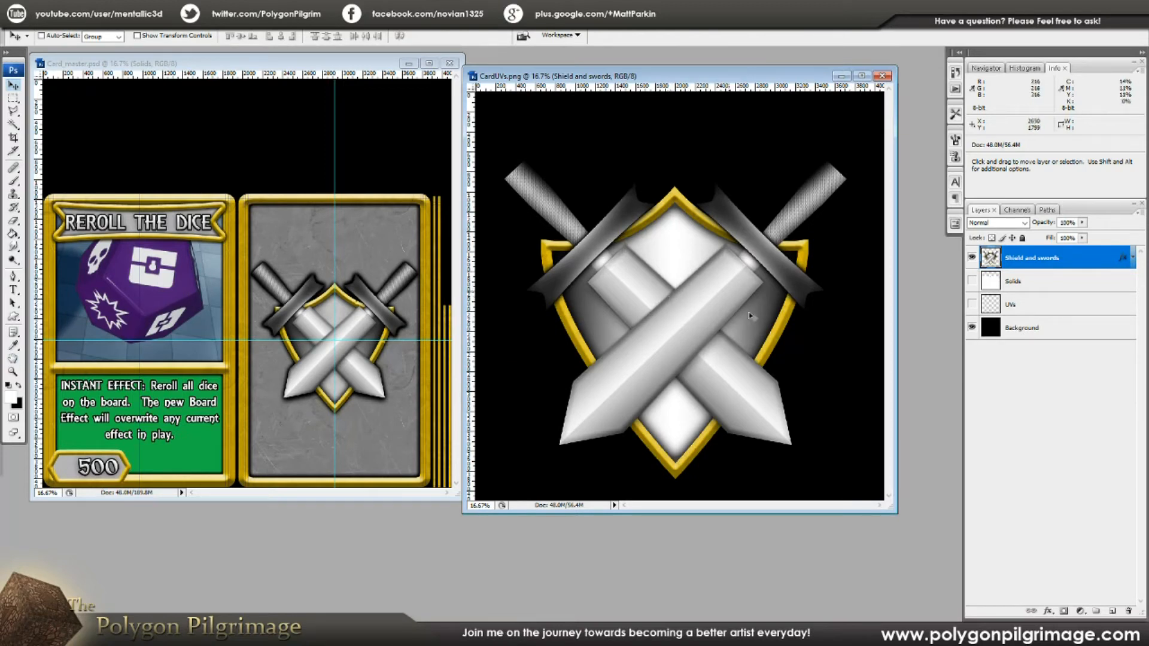
{"action": "left_click", "coordinate": [972, 258]}
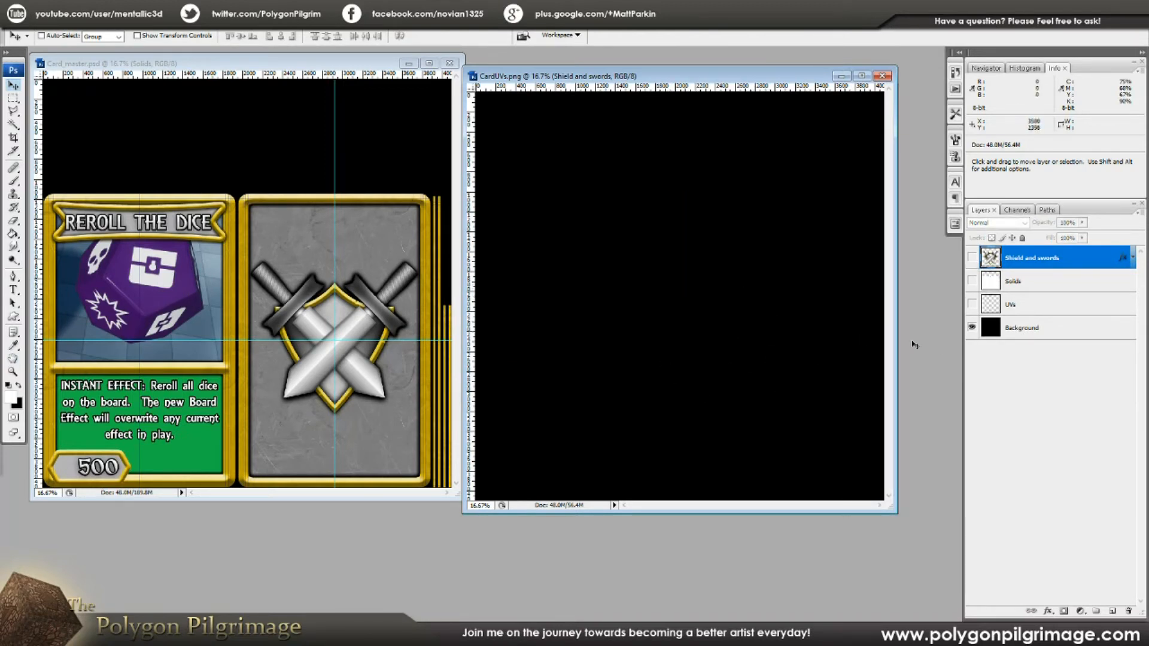
Show the Solids layer and select its white card-back shape with the Magic Wand
{"action": "left_click", "coordinate": [972, 281]}
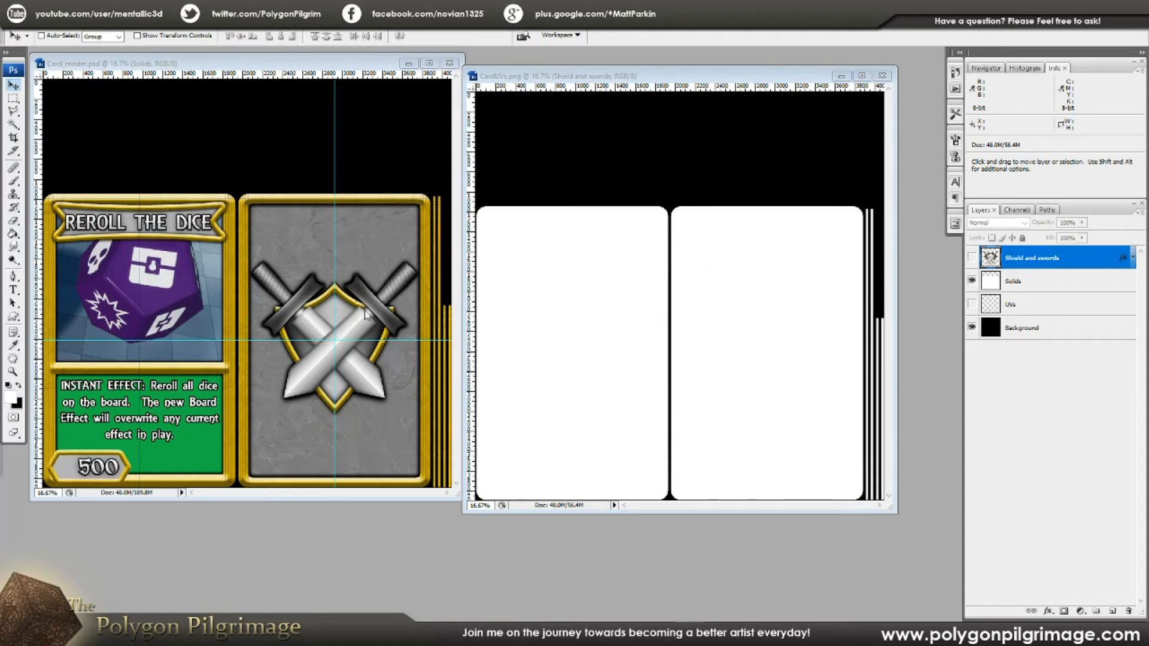
{"action": "left_click", "coordinate": [1029, 276]}
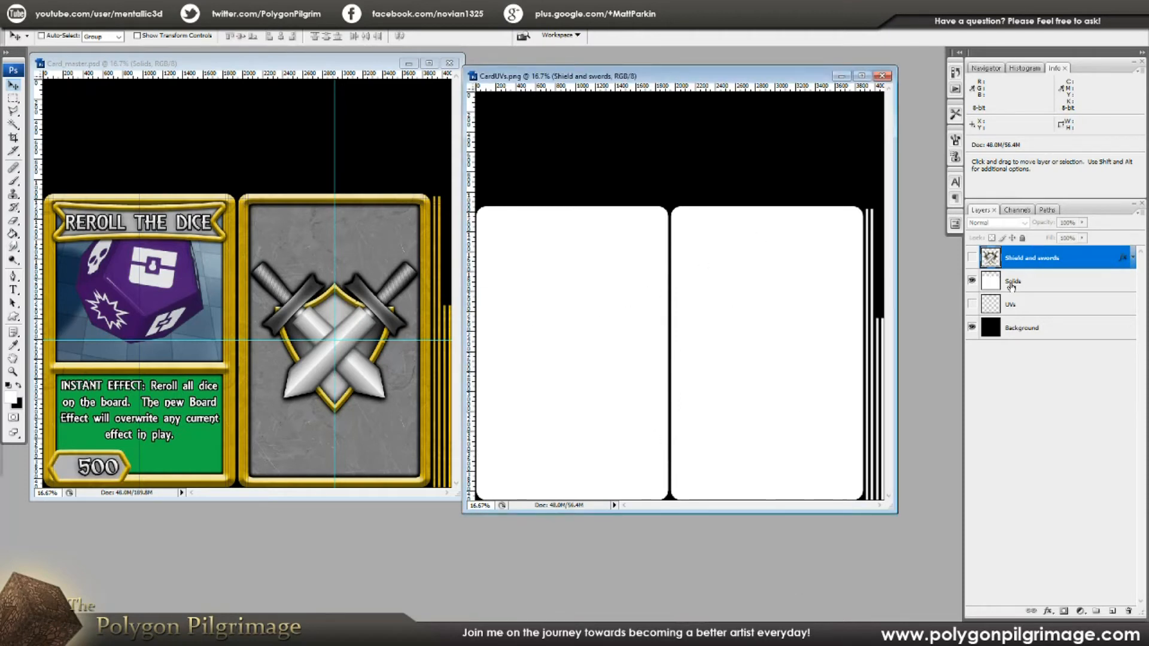
{"action": "left_click", "coordinate": [14, 125]}
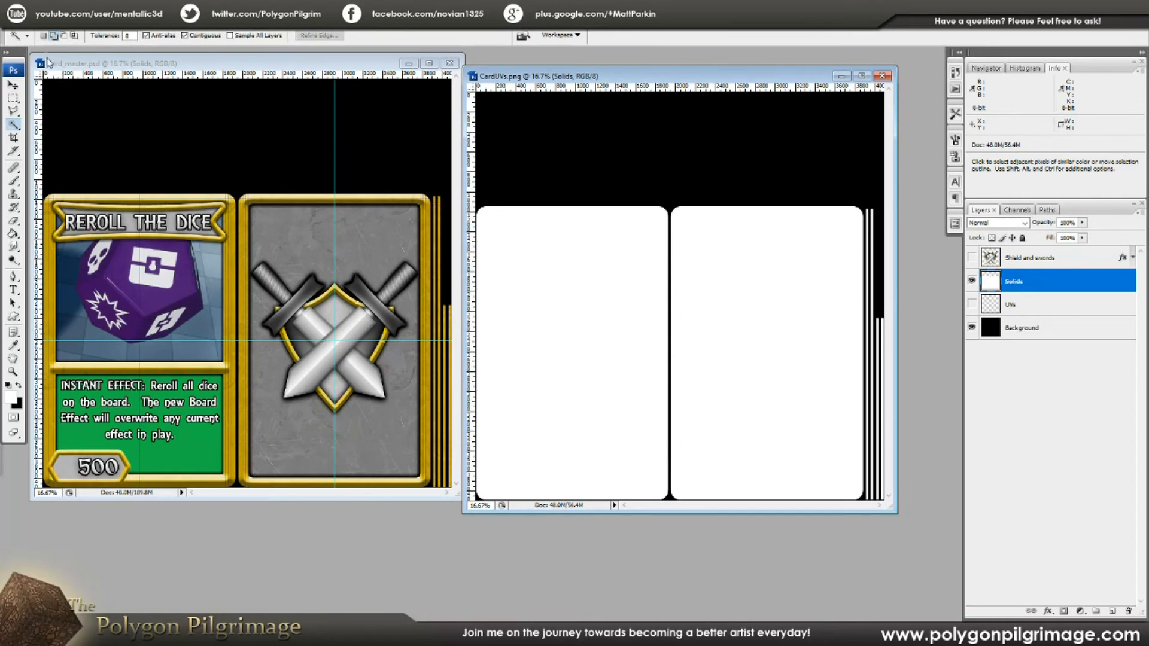
{"action": "left_click", "coordinate": [795, 271]}
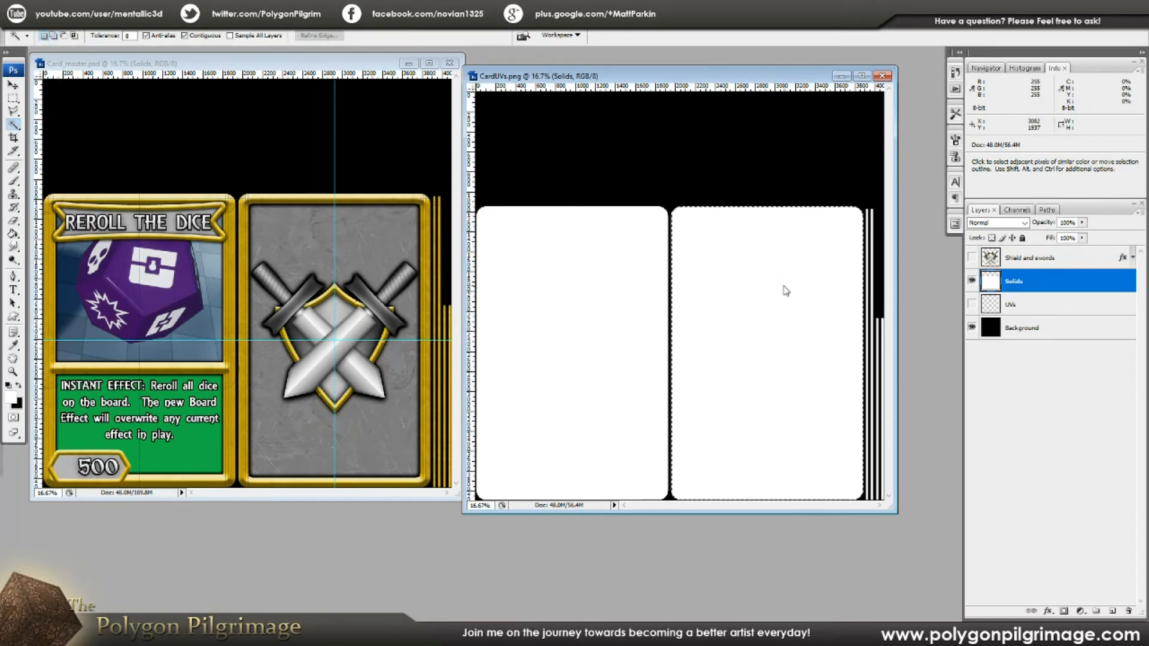
Add a layer named Card Back, fill the selected card-back shape with white on it, and clear the selection
{"action": "left_click", "coordinate": [1113, 612]}
{"action": "double_click", "coordinate": [1017, 281]}
{"action": "type", "text": "Card Back"}
{"action": "key", "text": "Return"}
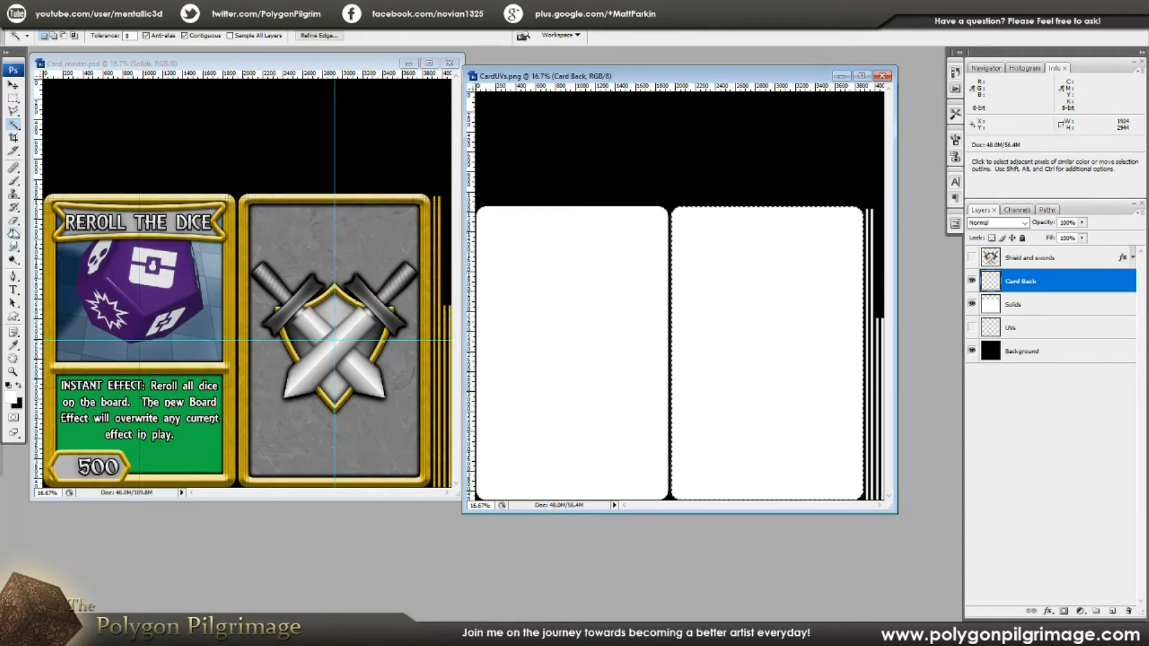
{"action": "left_click", "coordinate": [12, 233]}
{"action": "left_click", "coordinate": [736, 282]}
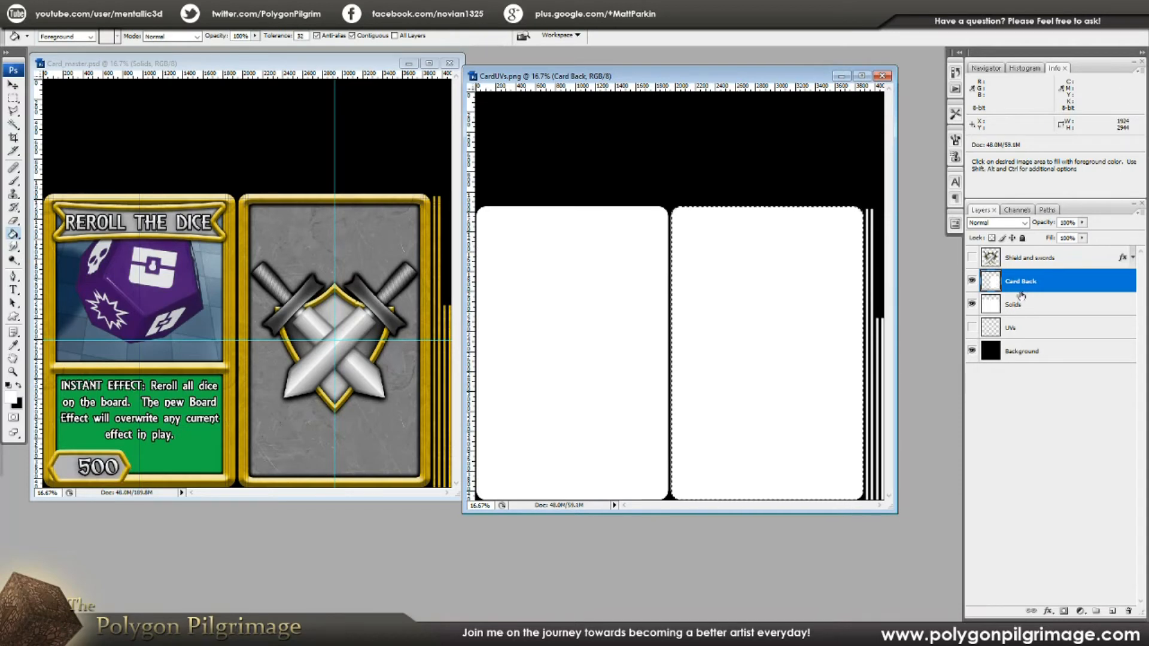
{"action": "key", "text": "ctrl+d"}
Add a second layer with the same white card-back shape and name it Card Back Frame
{"action": "key", "text": "ctrl+shift+alt+n"}
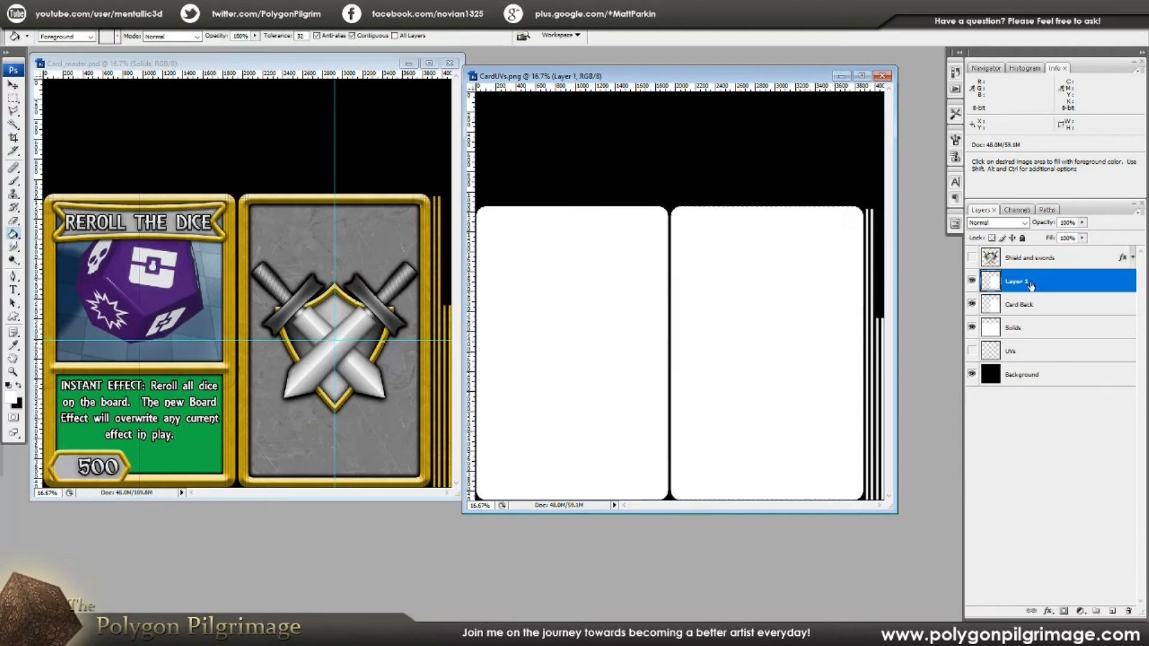
{"action": "double_click", "coordinate": [1020, 282]}
{"action": "type", "text": "Card Back R"}
{"action": "key", "text": "Return"}
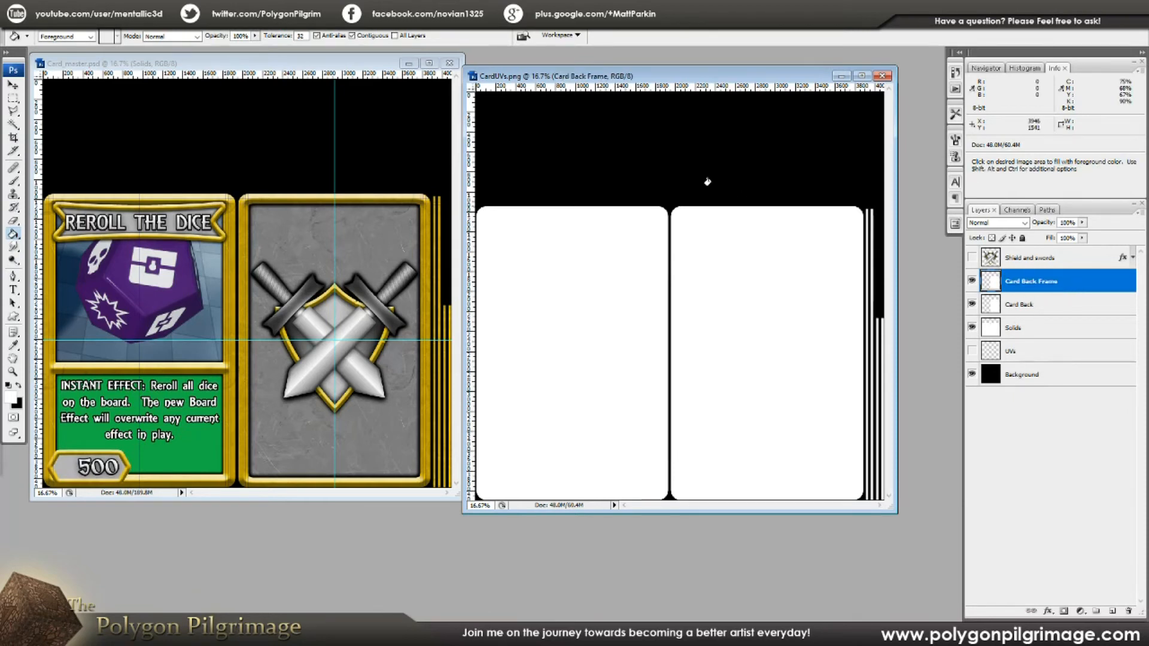
Select the card-back shape on Card Back Frame, contract the selection by 100 pixels, and delete the inner area to leave a border
{"action": "left_click", "coordinate": [103, 22]}
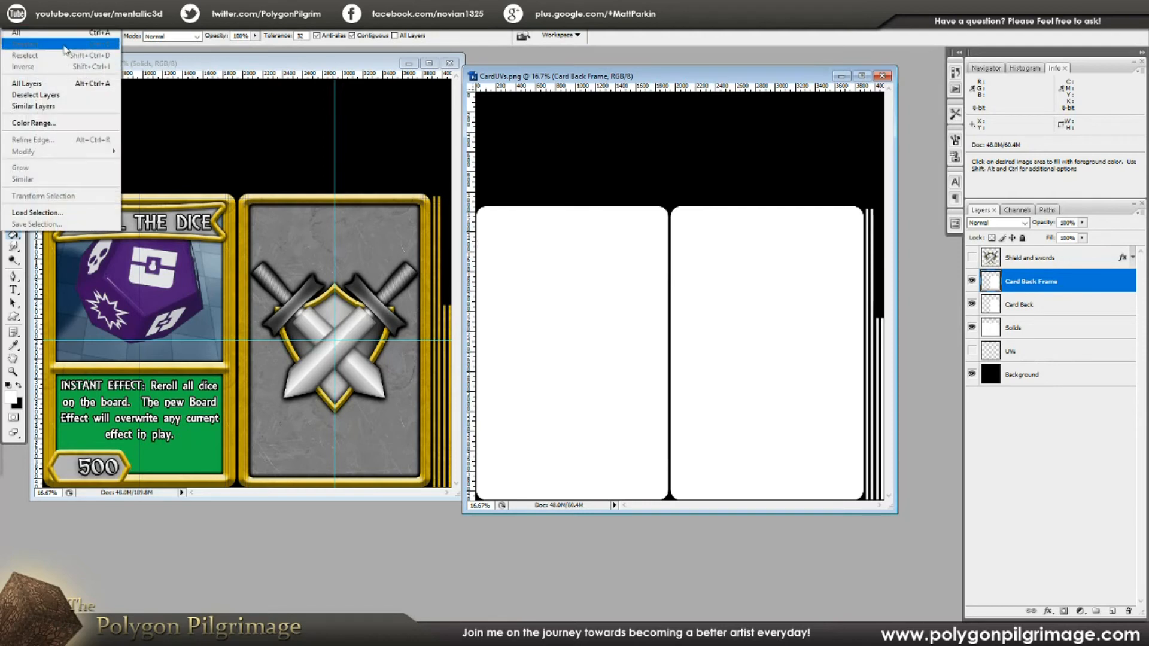
{"action": "left_click", "coordinate": [759, 74]}
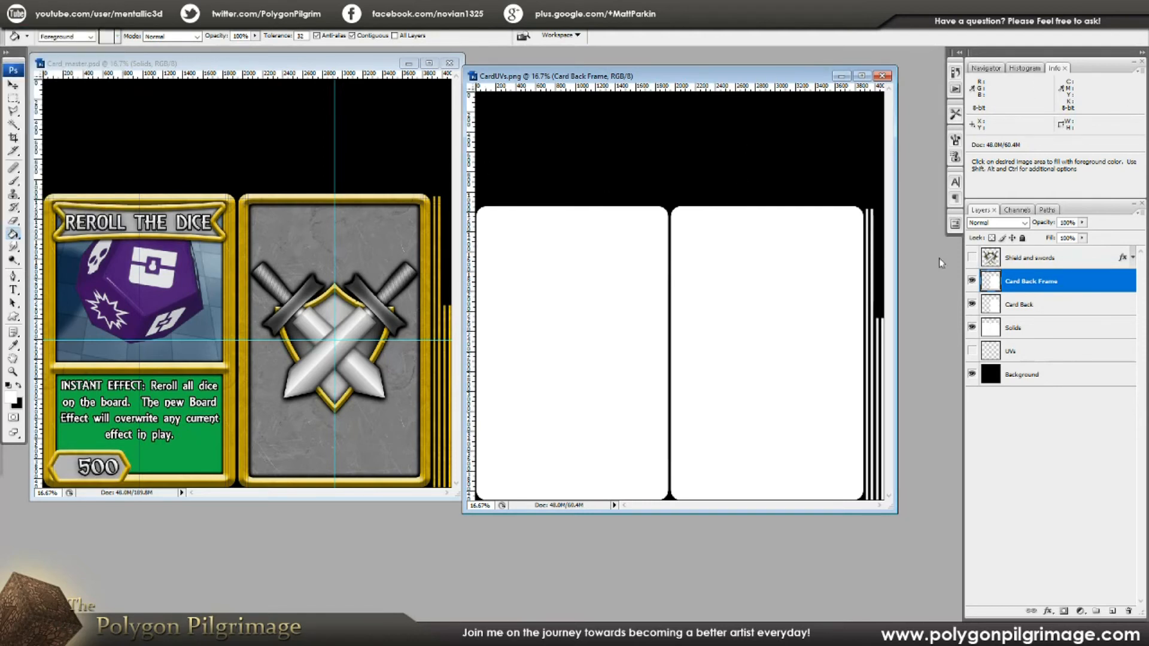
{"action": "left_click", "coordinate": [13, 124]}
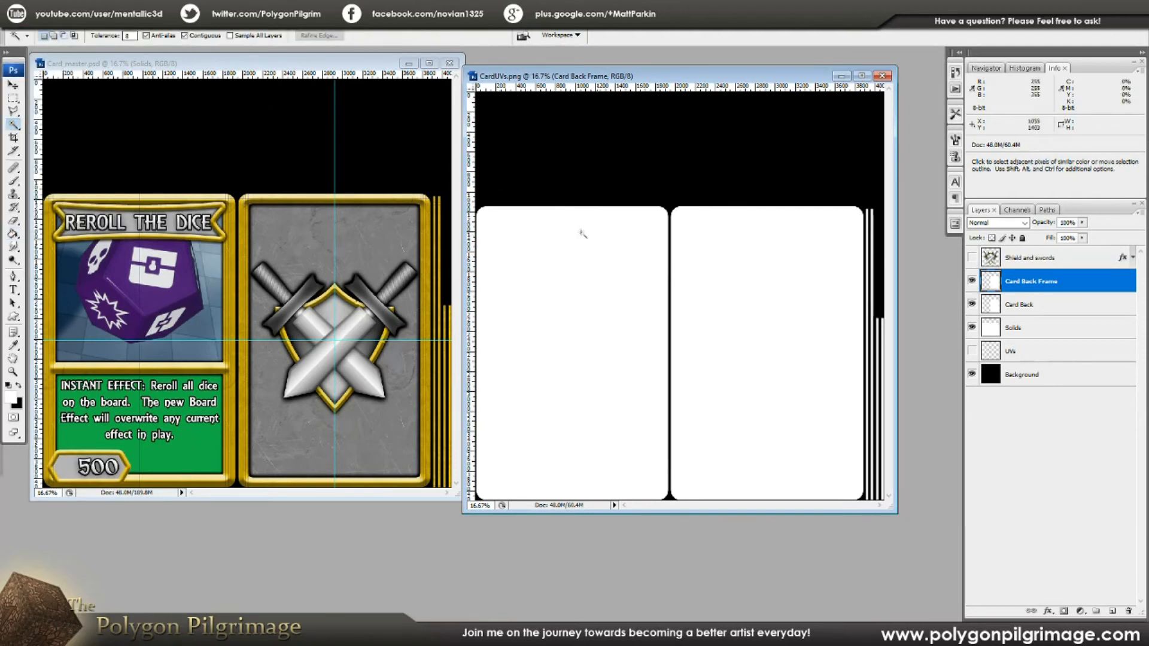
{"action": "left_click", "coordinate": [754, 270]}
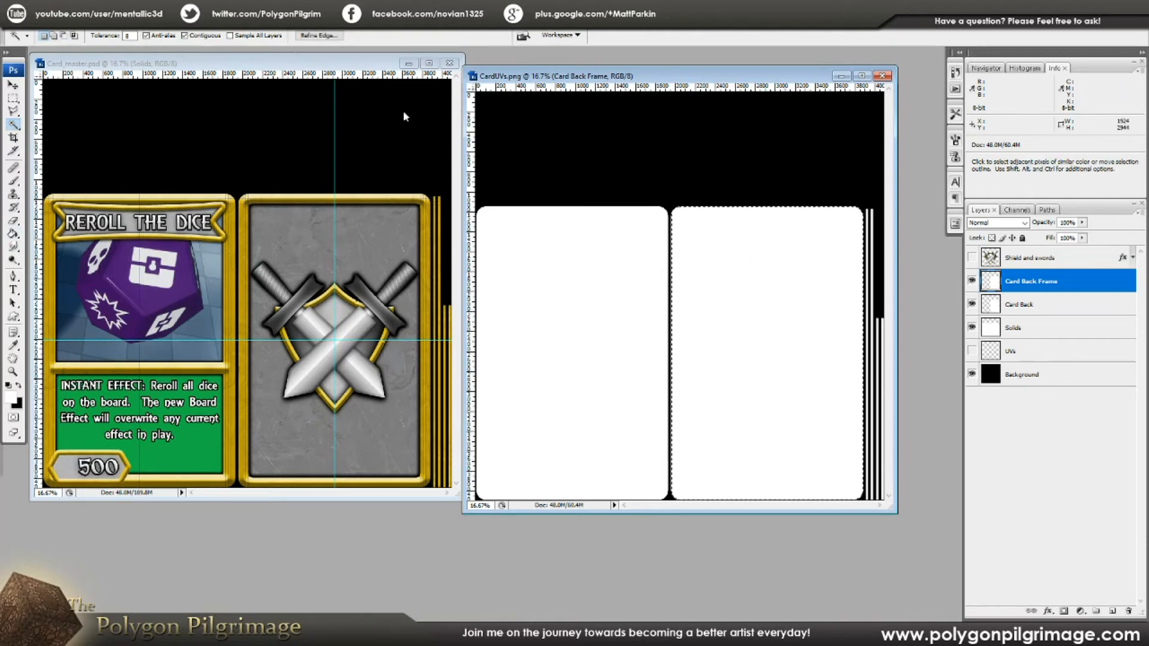
{"action": "left_click", "coordinate": [103, 21]}
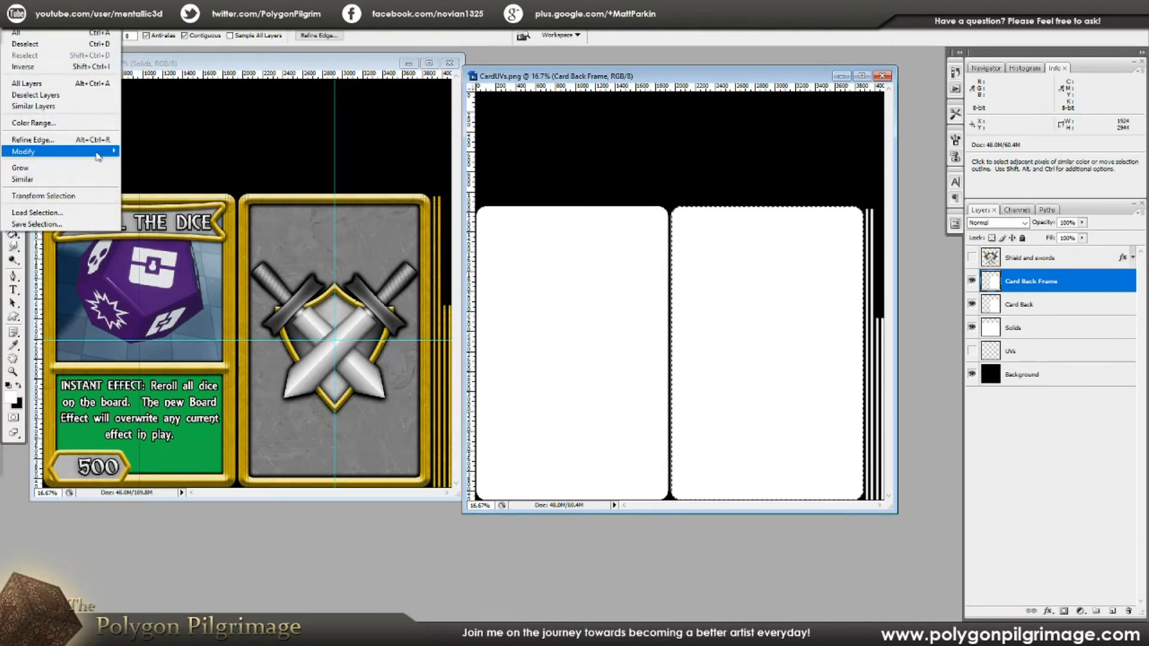
{"action": "mouse_move", "coordinate": [99, 154]}
{"action": "left_click", "coordinate": [141, 185]}
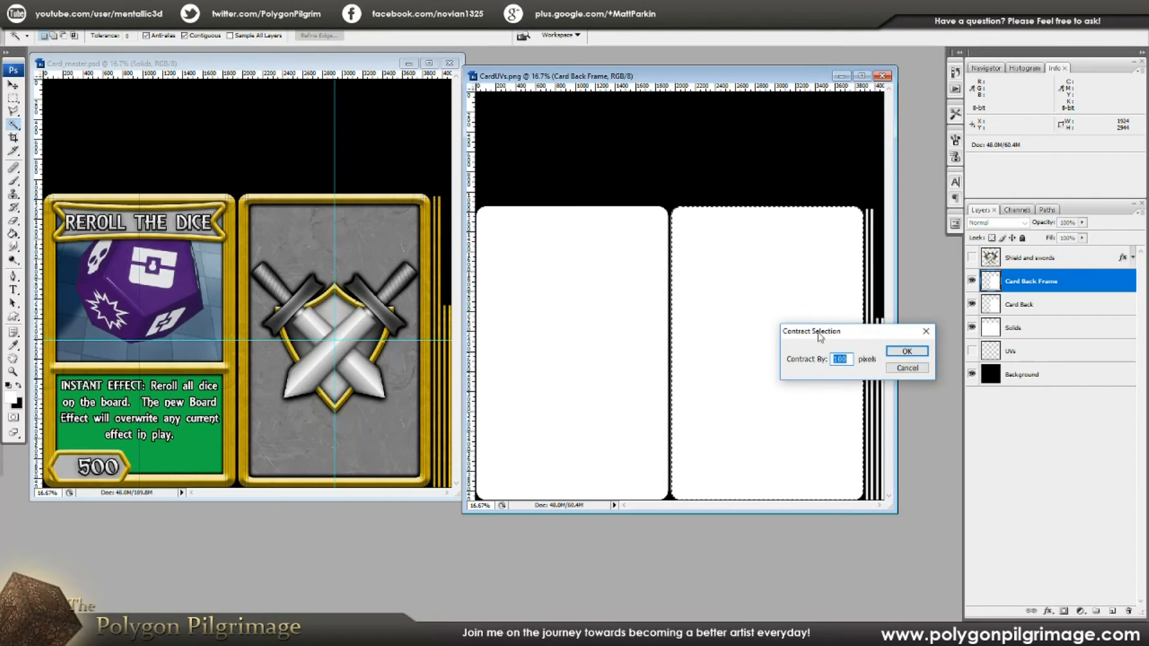
{"action": "left_click", "coordinate": [899, 346]}
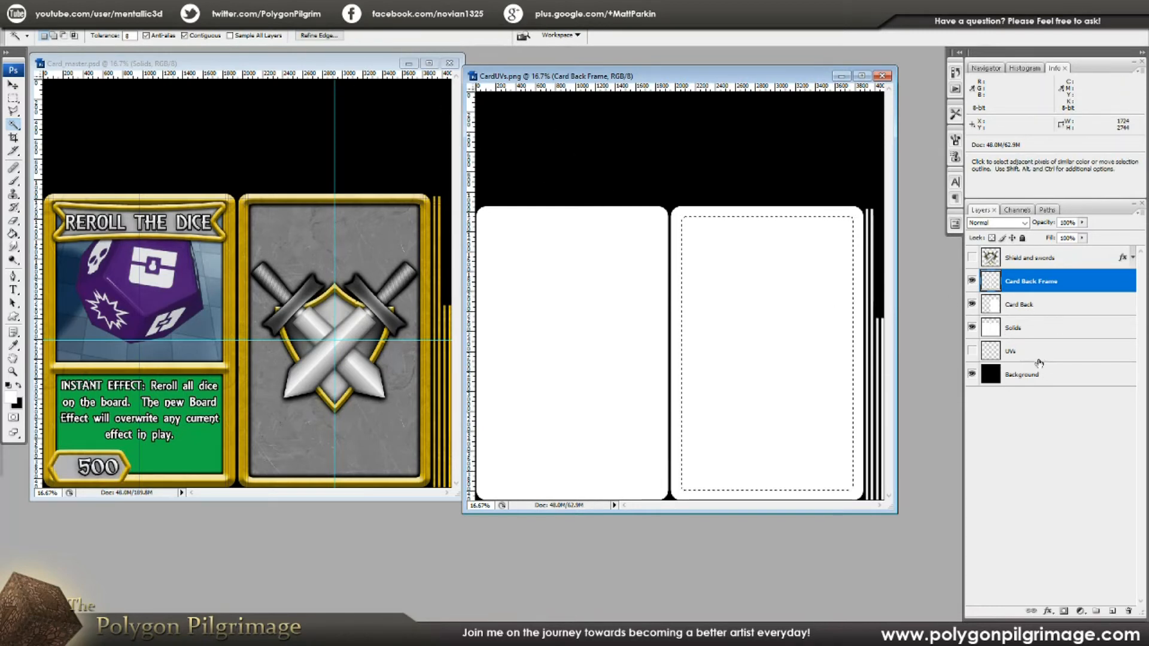
Copy the layer style of the Card Front Frame layer inside the Final Card group of Card_master.psd
{"action": "left_click", "coordinate": [378, 81]}
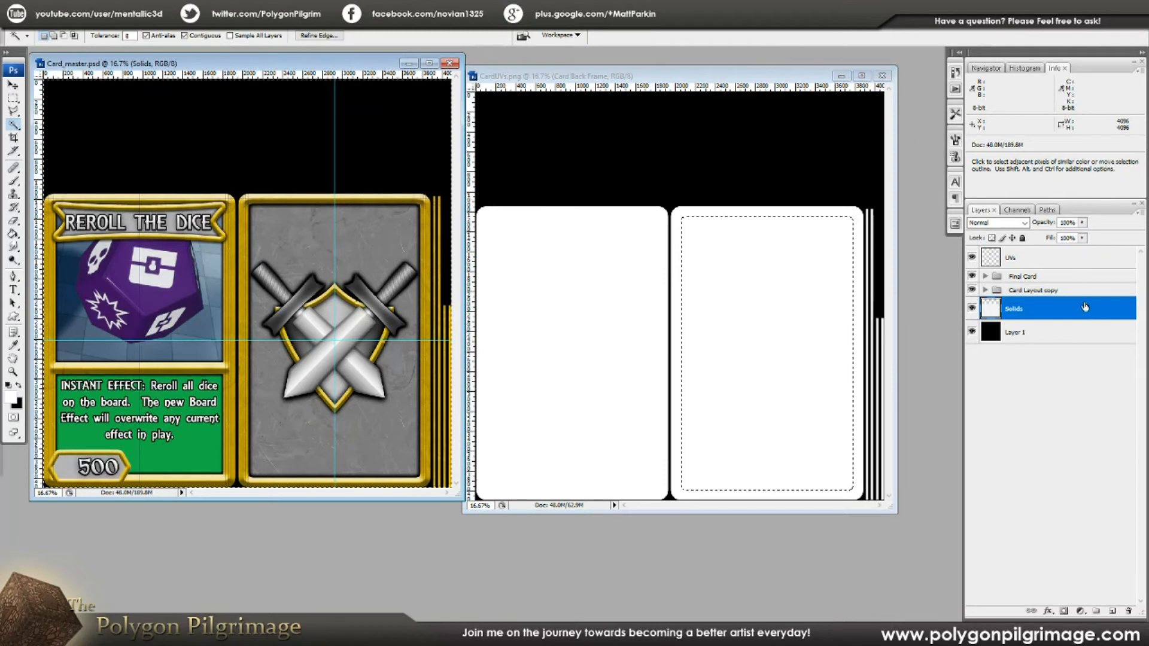
{"action": "left_click", "coordinate": [986, 277]}
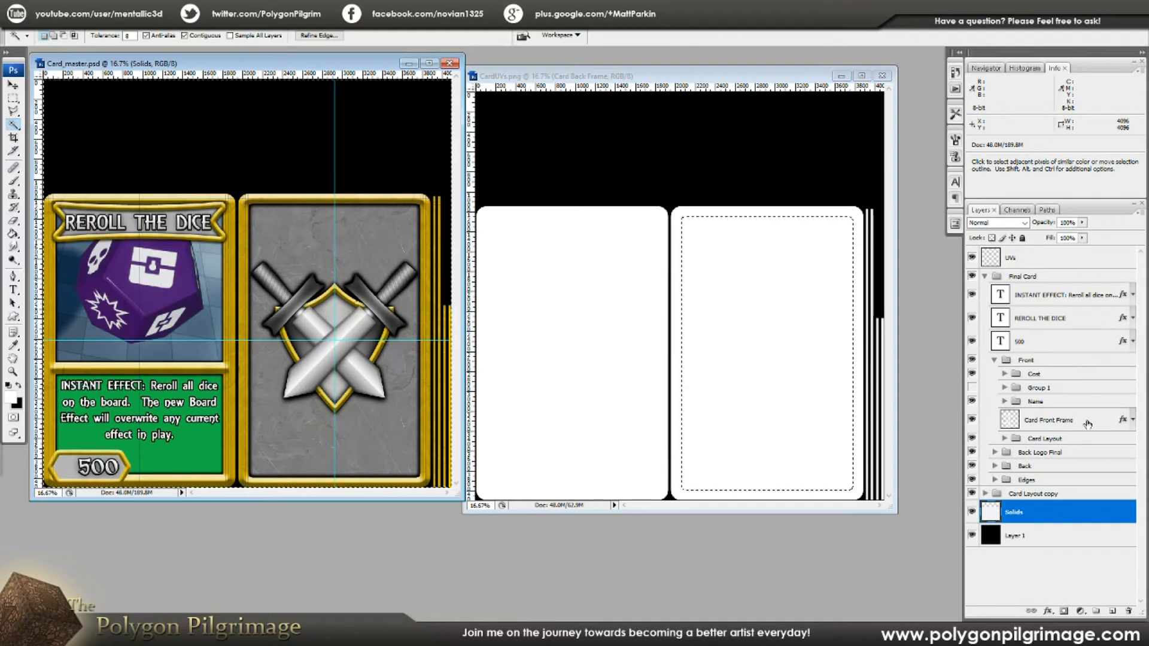
{"action": "left_click", "coordinate": [1023, 420]}
{"action": "right_click", "coordinate": [1022, 419]}
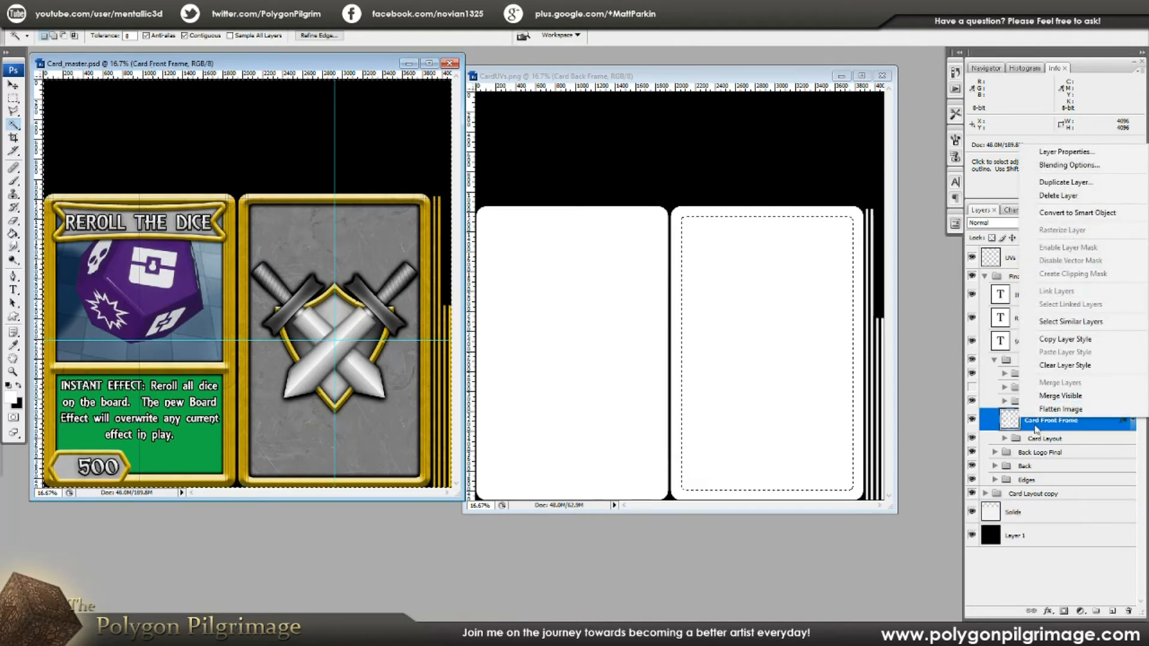
{"action": "left_click", "coordinate": [1061, 342]}
Paste the copied layer style onto the Card Back Frame layer in CardUVs.png and collapse its effects list
{"action": "left_click", "coordinate": [789, 75]}
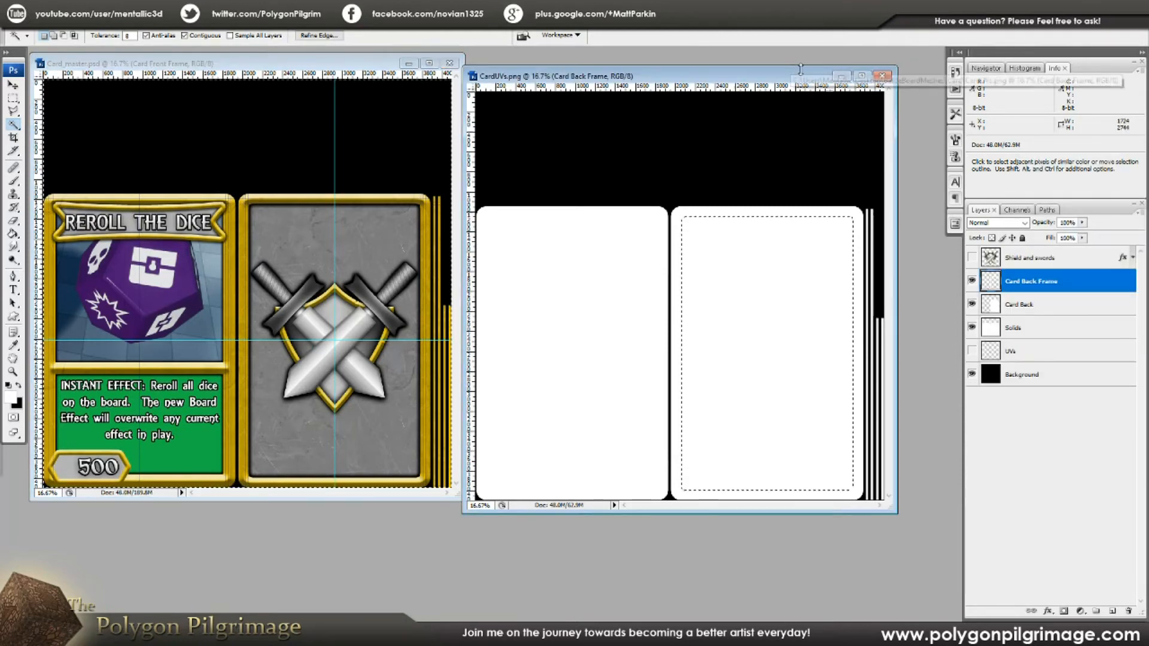
{"action": "right_click", "coordinate": [1030, 287]}
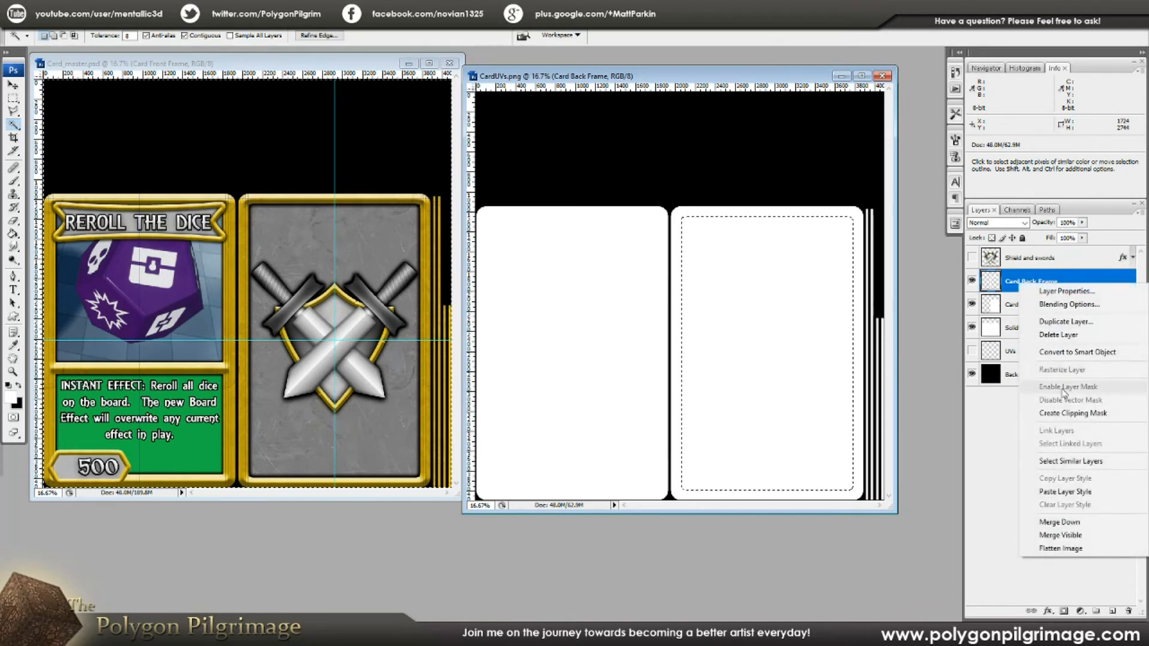
{"action": "left_click", "coordinate": [1056, 494]}
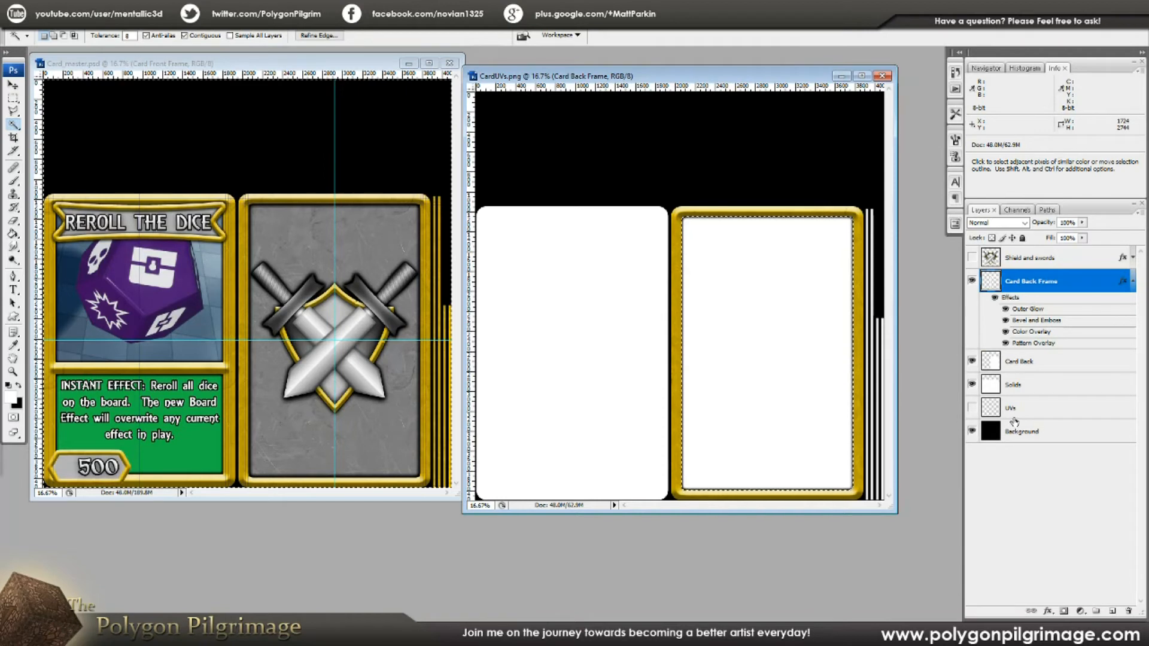
{"action": "left_click", "coordinate": [1134, 281]}
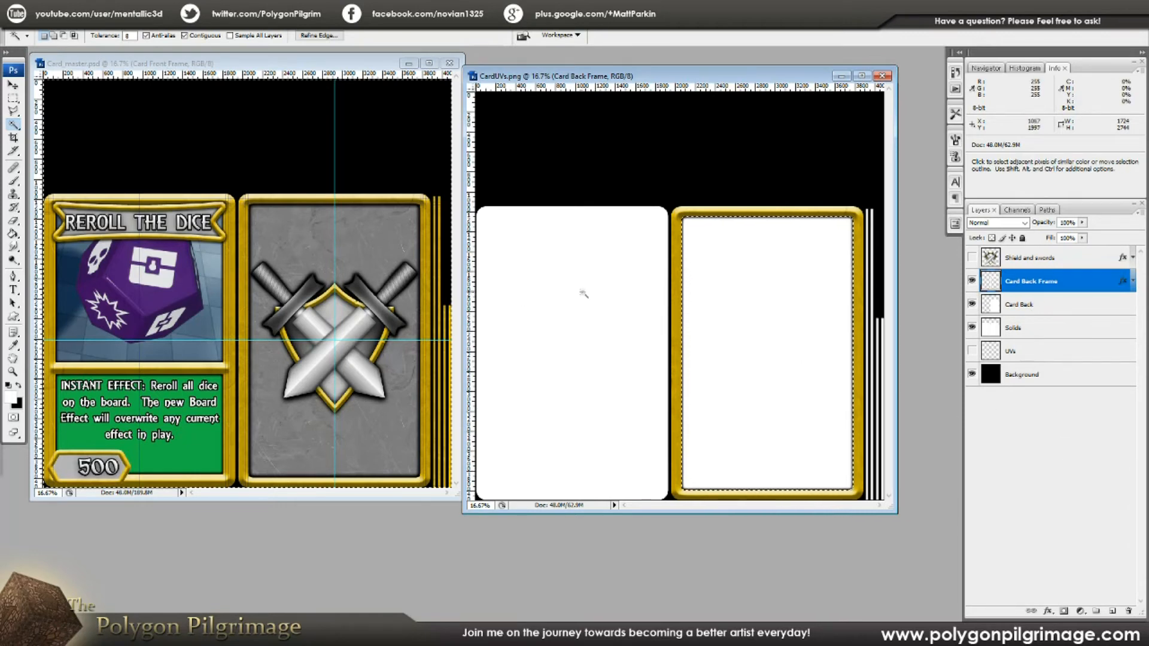
{"action": "left_click", "coordinate": [1063, 262]}
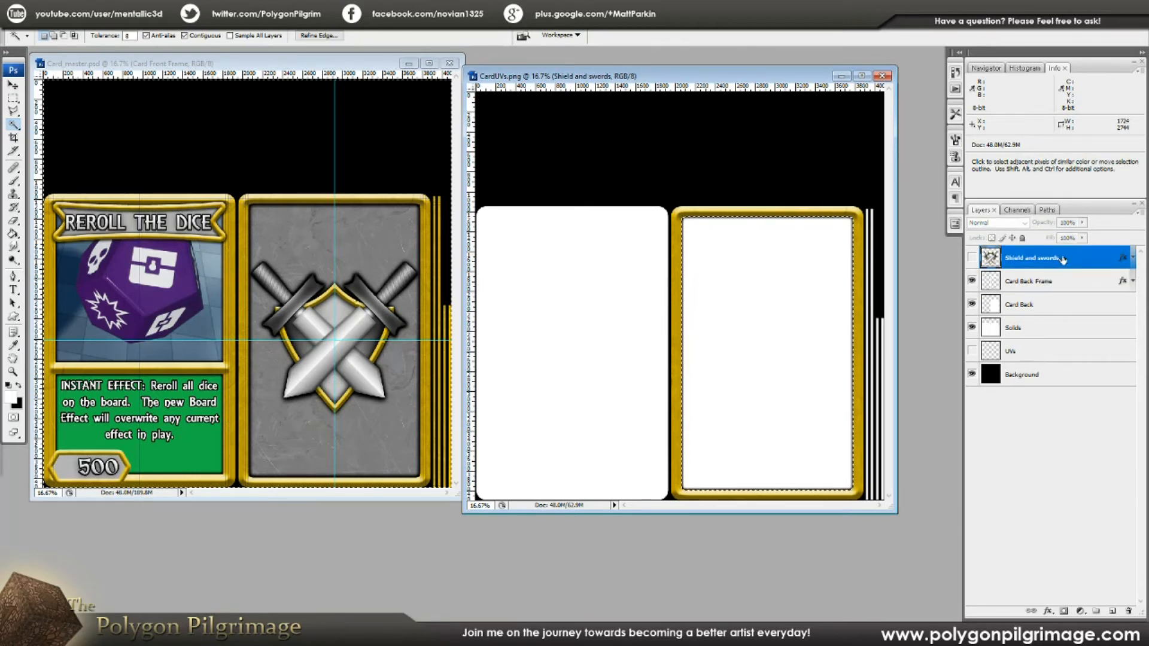
{"action": "right_click", "coordinate": [1065, 260]}
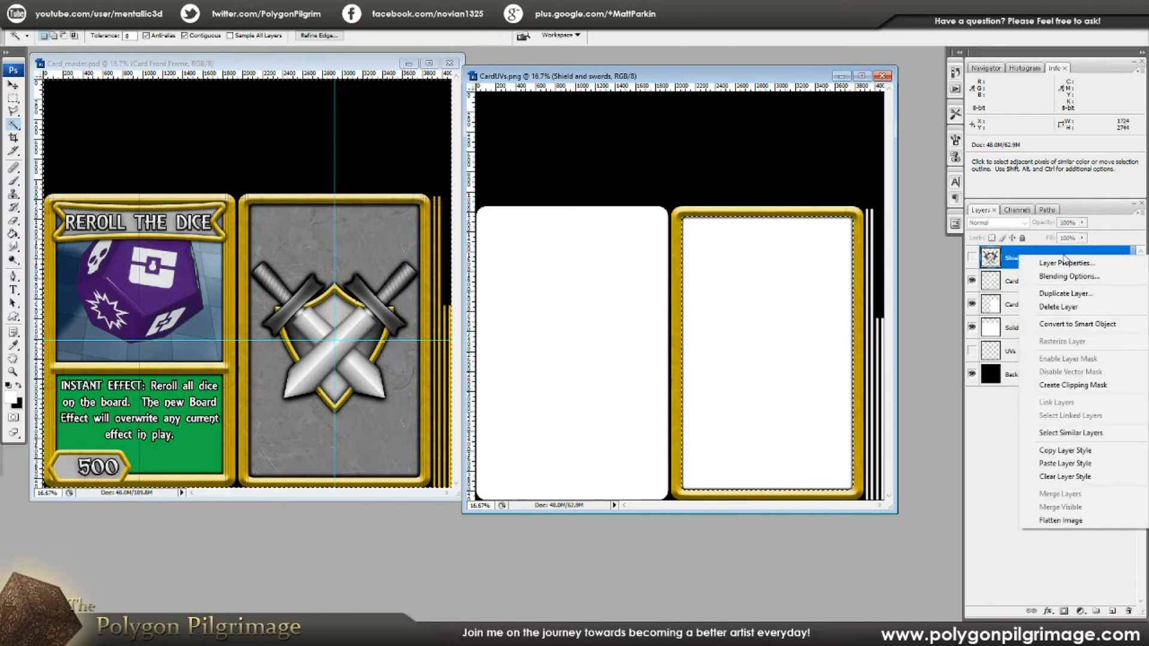
{"action": "left_click", "coordinate": [1071, 452]}
{"action": "left_click", "coordinate": [1063, 285]}
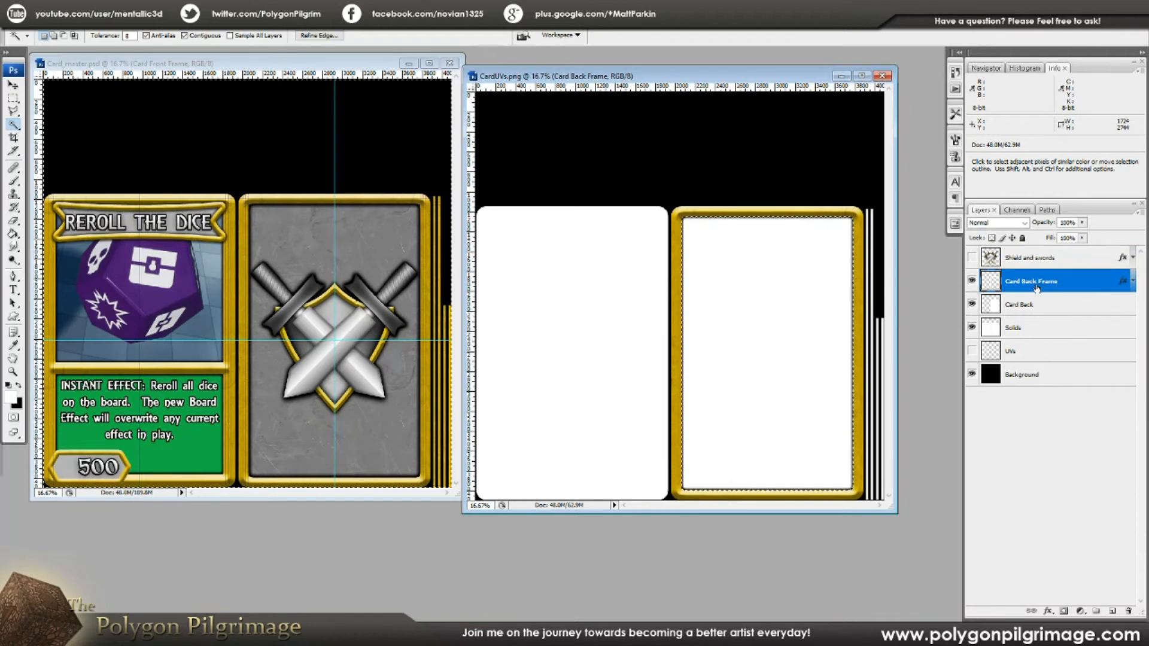
{"action": "left_click", "coordinate": [1057, 303]}
{"action": "left_click", "coordinate": [1045, 283]}
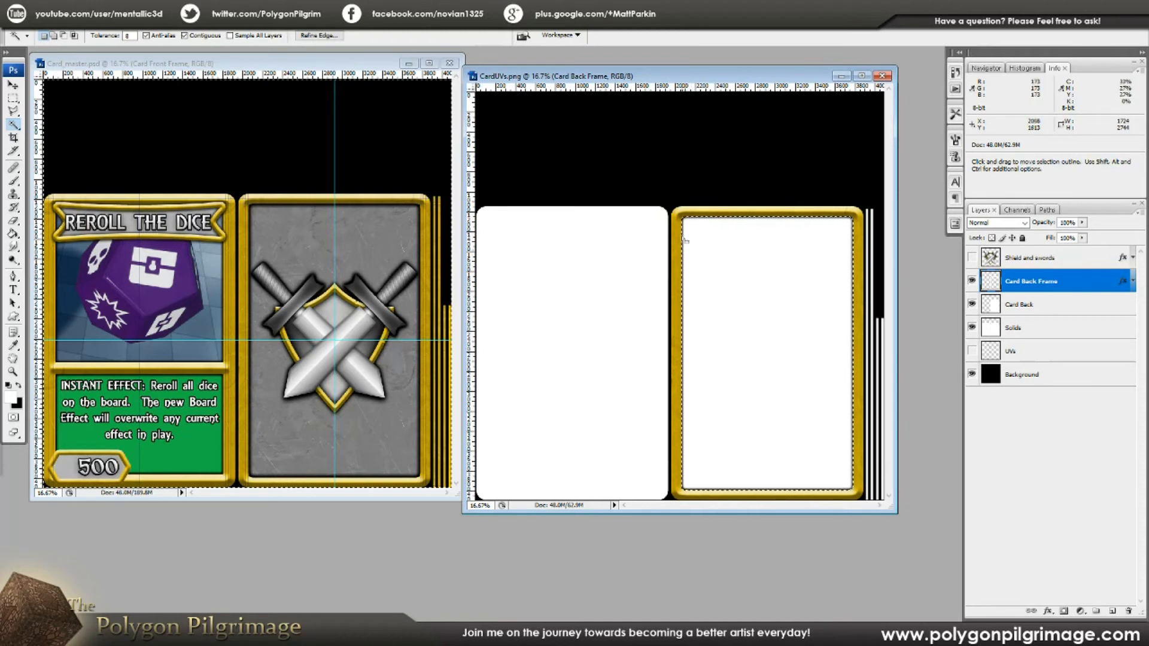
{"action": "left_click", "coordinate": [1005, 496]}
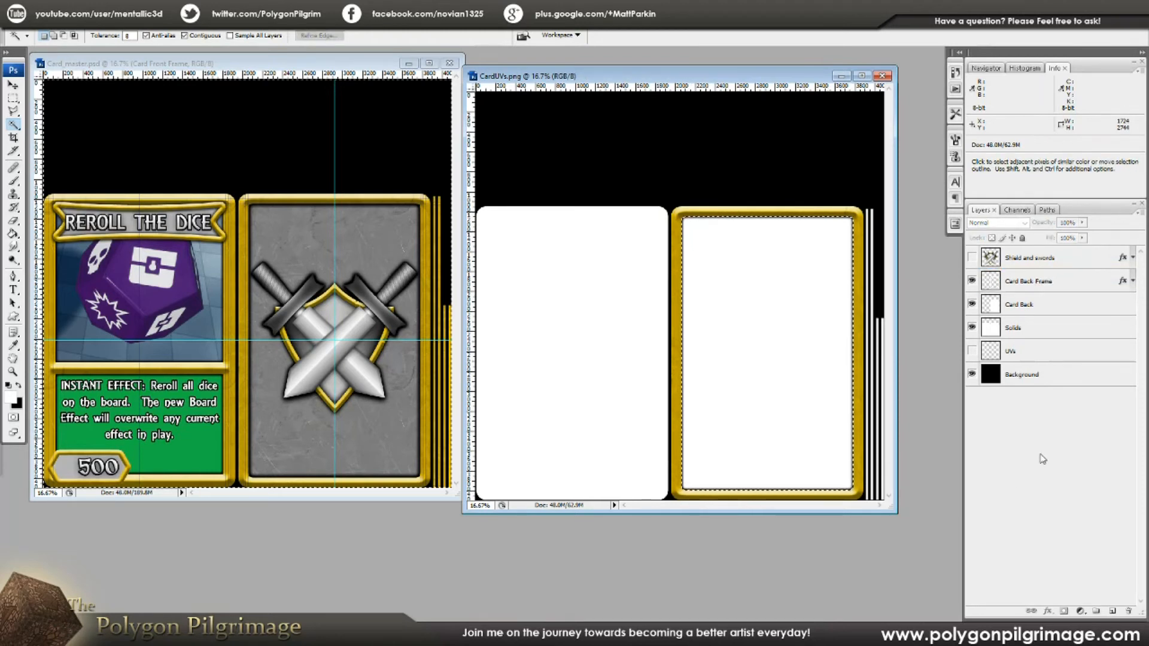
Make the Card Back layer active and clear the selection inside the frame
{"action": "left_click", "coordinate": [1029, 302]}
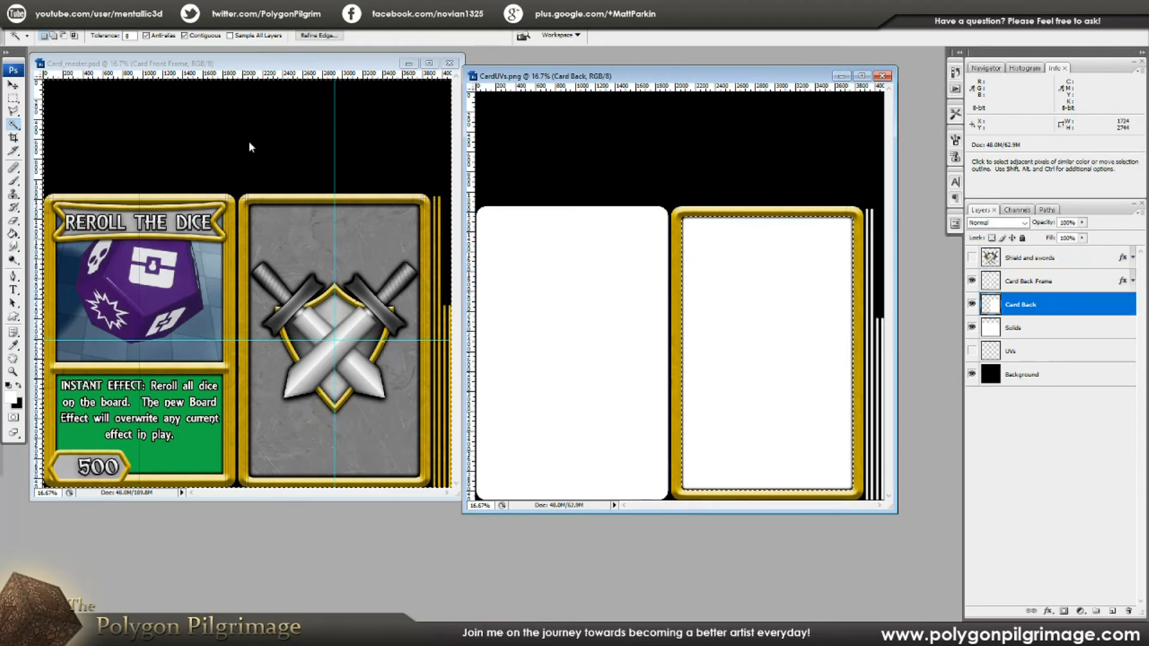
{"action": "left_click", "coordinate": [106, 24]}
{"action": "left_click", "coordinate": [81, 44]}
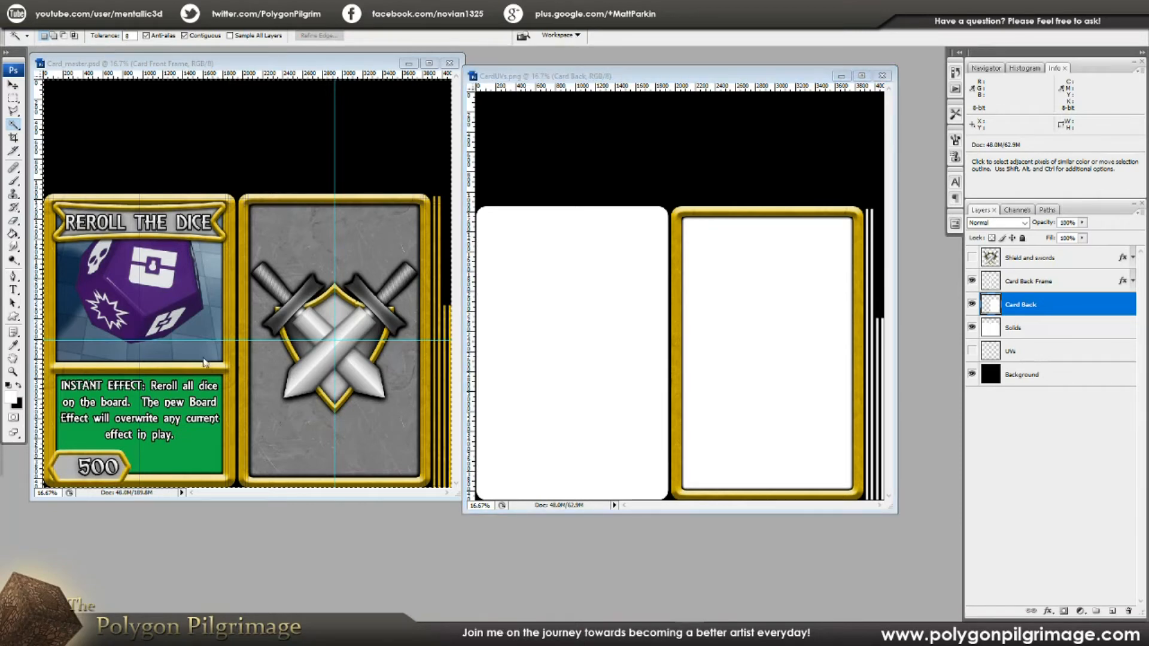
{"action": "left_click", "coordinate": [774, 79]}
Enable an inner glow on the Card Back layer with Normal blend mode and 100% opacity
{"action": "left_click", "coordinate": [1048, 611]}
{"action": "left_click", "coordinate": [1066, 469]}
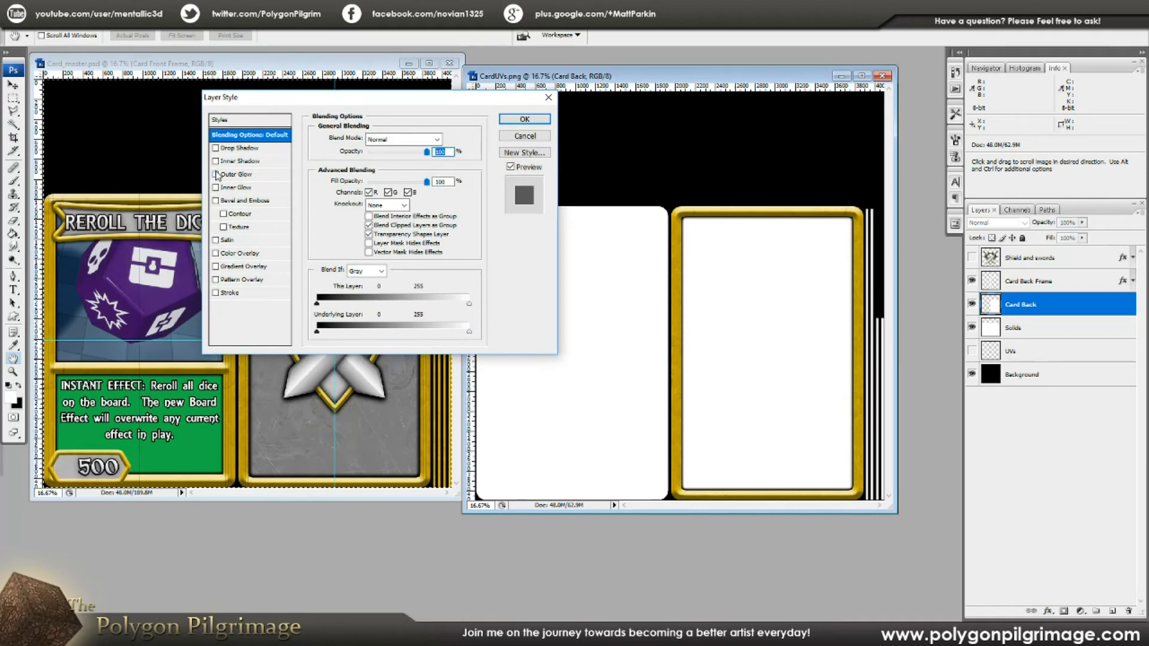
{"action": "left_click", "coordinate": [216, 188]}
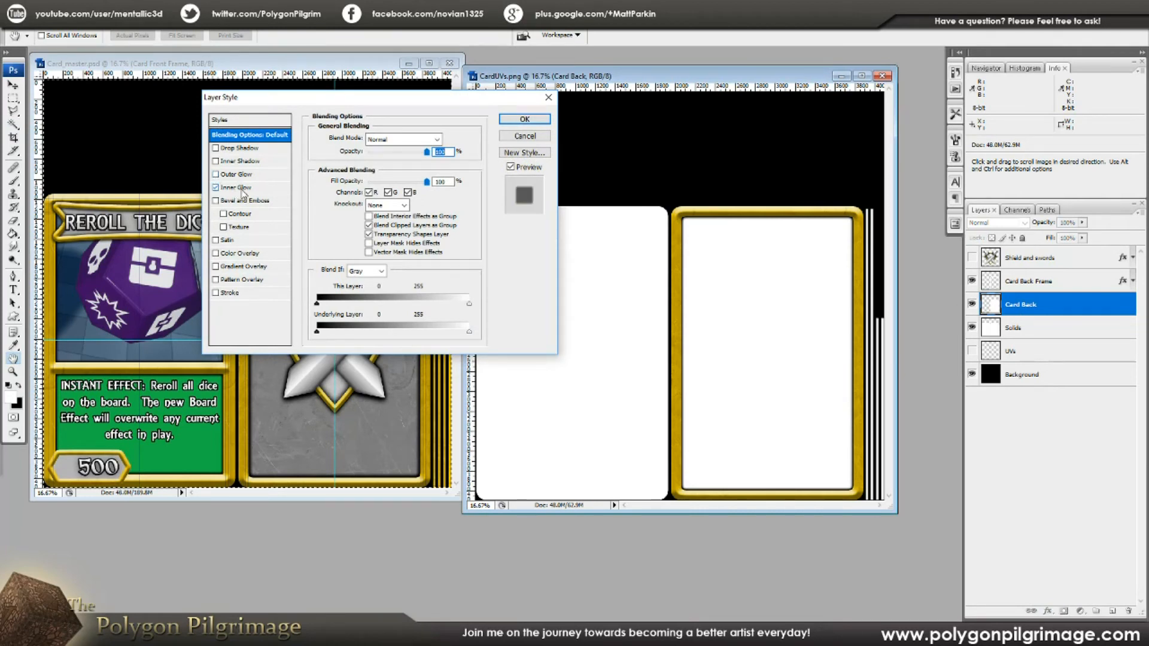
{"action": "left_click", "coordinate": [240, 188]}
{"action": "left_click_drag", "start_coordinate": [399, 153], "coordinate": [426, 151]}
{"action": "left_click", "coordinate": [422, 139]}
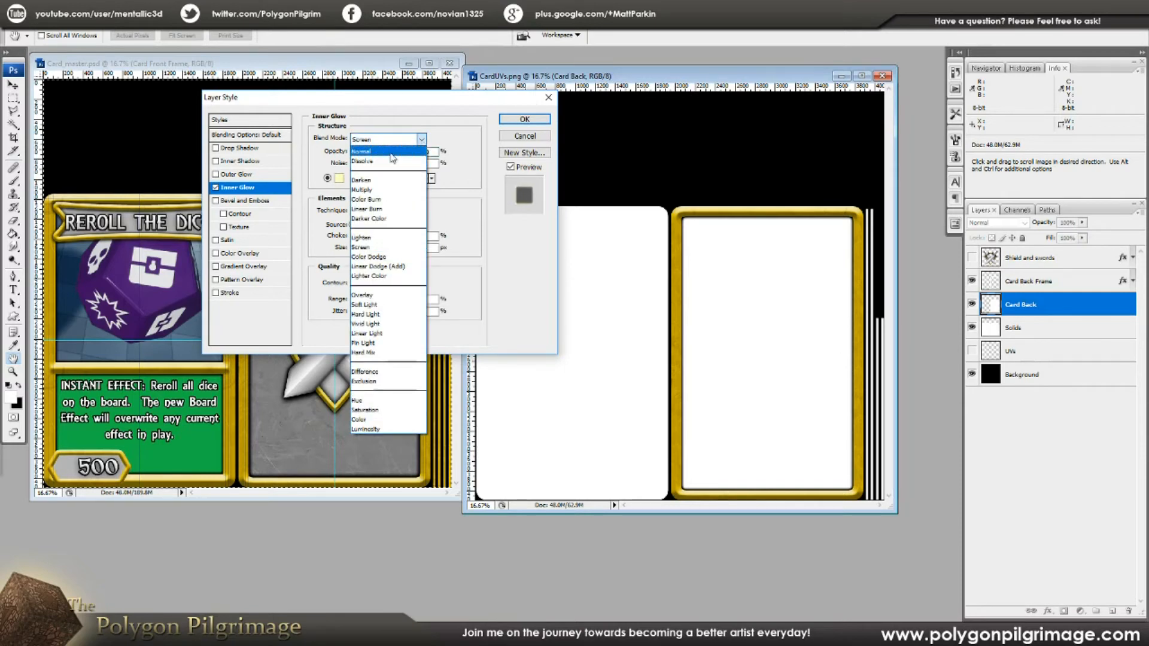
{"action": "left_click", "coordinate": [419, 149]}
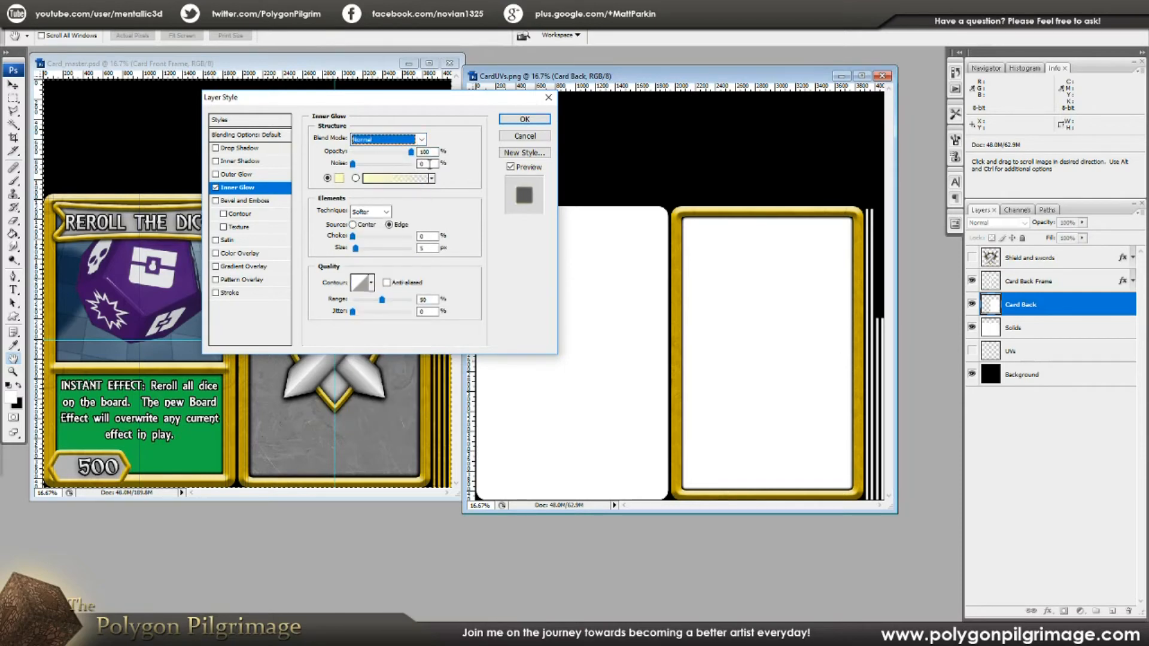
Change the inner glow's color to black
{"action": "left_click", "coordinate": [340, 178]}
{"action": "left_click", "coordinate": [416, 435]}
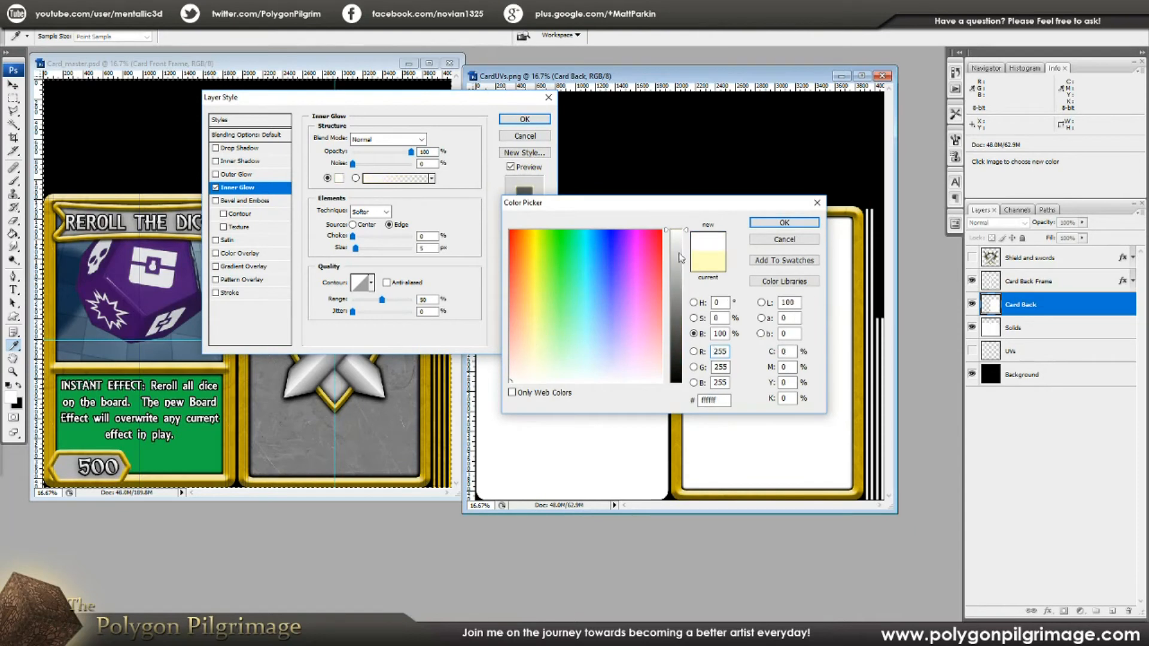
{"action": "left_click_drag", "start_coordinate": [681, 252], "coordinate": [678, 381]}
{"action": "left_click", "coordinate": [785, 223]}
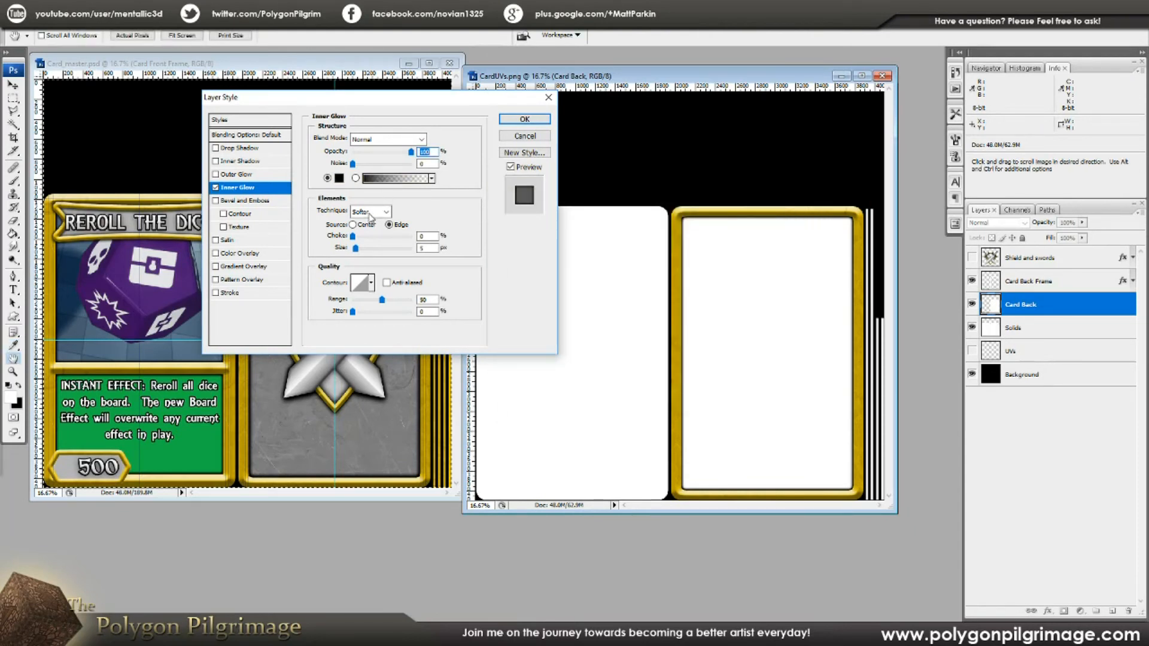
Set the size of the Card Back layer's inner glow to 75 px
{"action": "left_click", "coordinate": [435, 249]}
{"action": "type", "text": "0"}
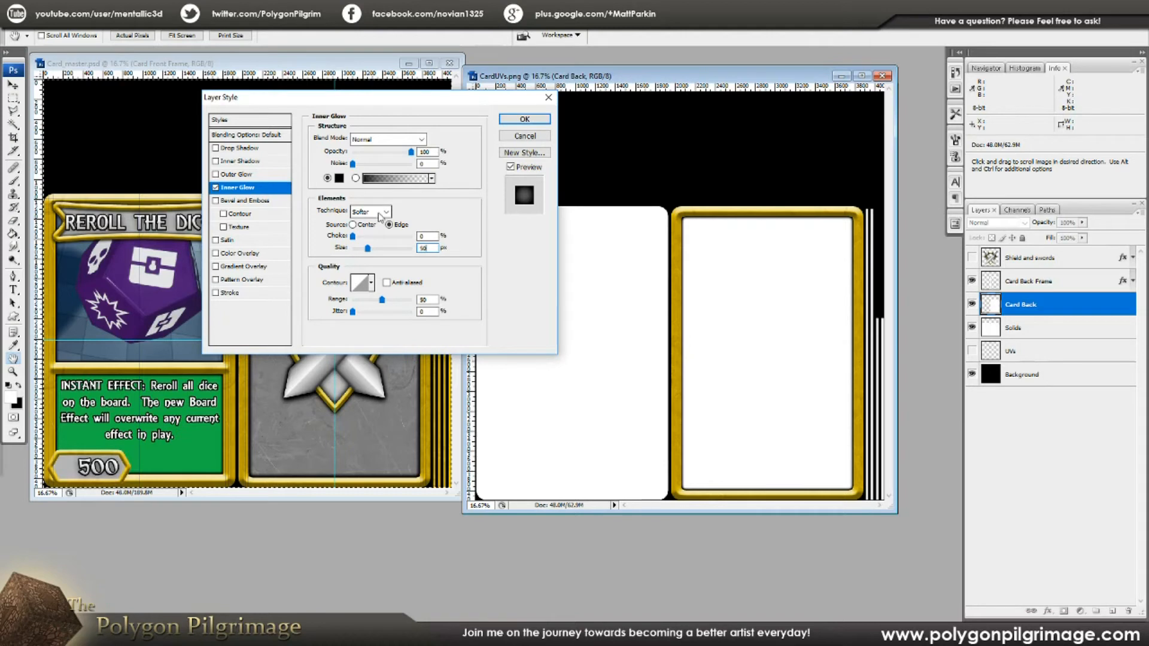
{"action": "left_click_drag", "start_coordinate": [369, 256], "coordinate": [381, 252]}
{"action": "type", "text": "75"}
Add a pattern overlay to the Card Back layer using the scratched gray stone pattern and apply the layer style
{"action": "left_click", "coordinate": [215, 280]}
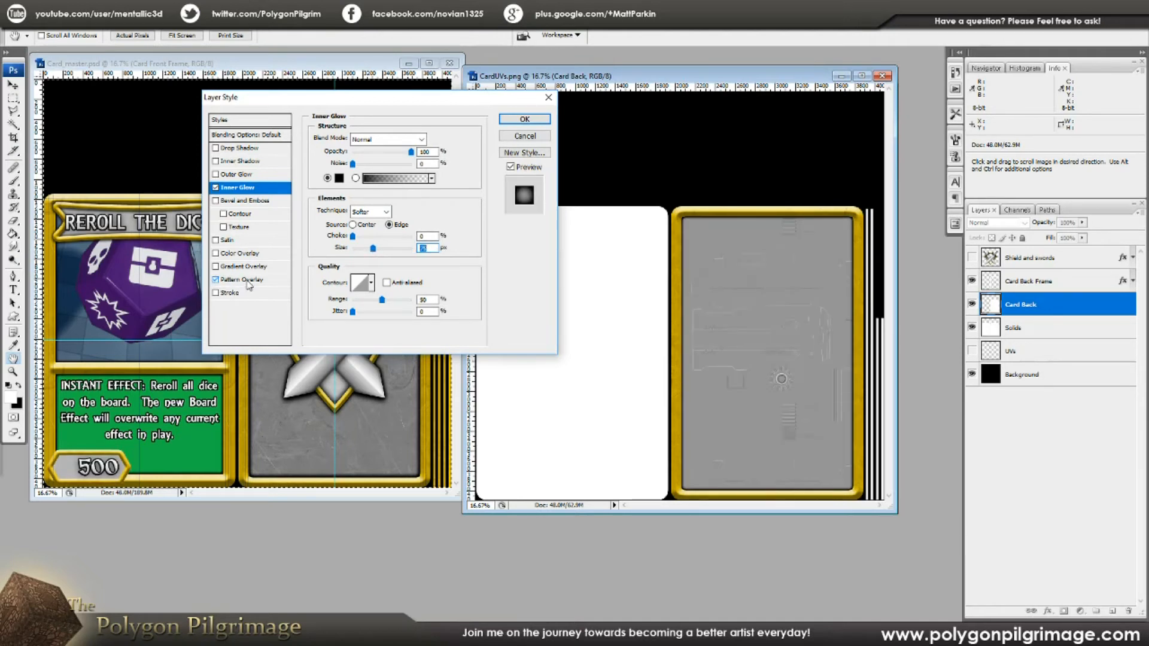
{"action": "left_click", "coordinate": [248, 280]}
{"action": "left_click", "coordinate": [384, 183]}
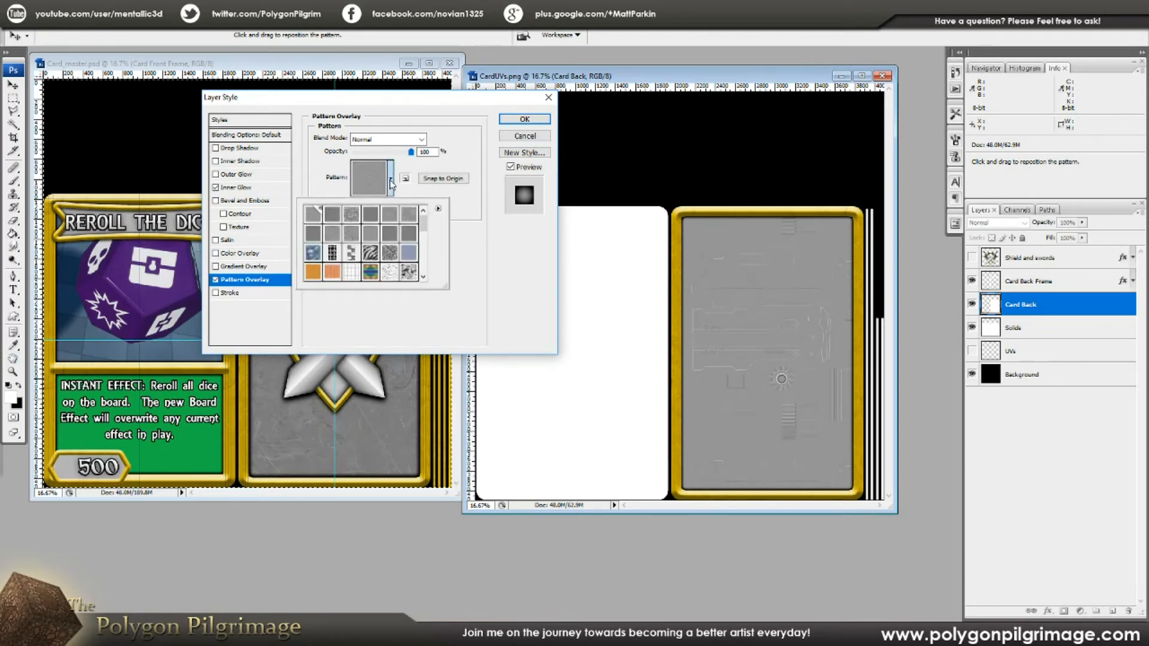
{"action": "left_click", "coordinate": [371, 234]}
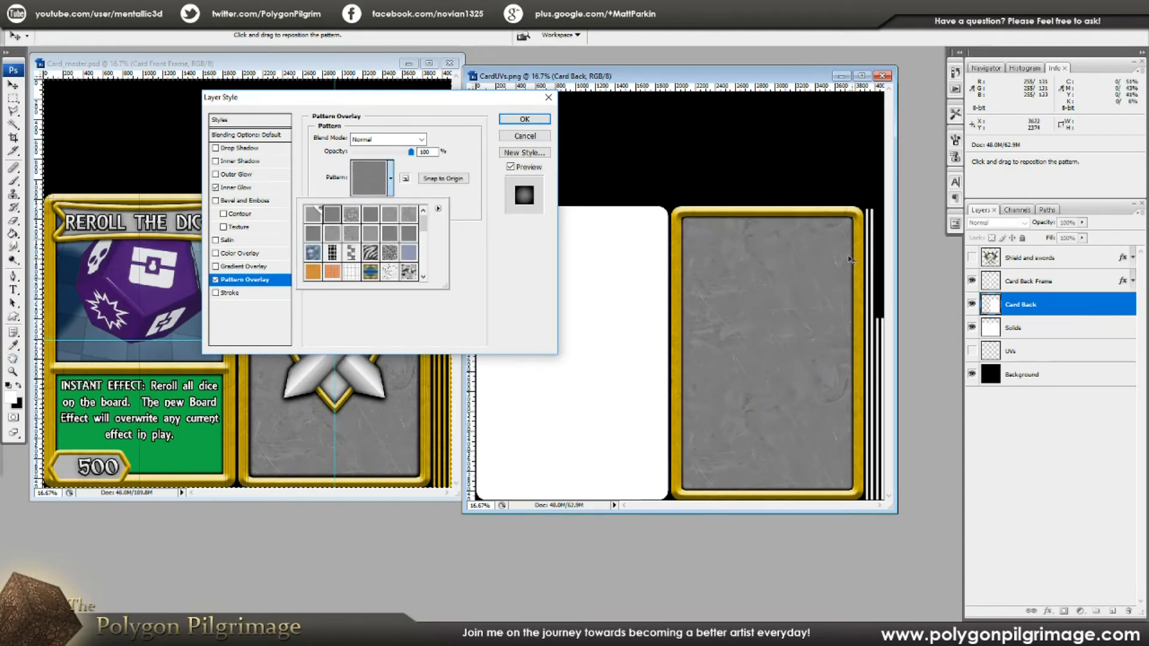
{"action": "left_click", "coordinate": [468, 100]}
{"action": "left_click", "coordinate": [522, 120]}
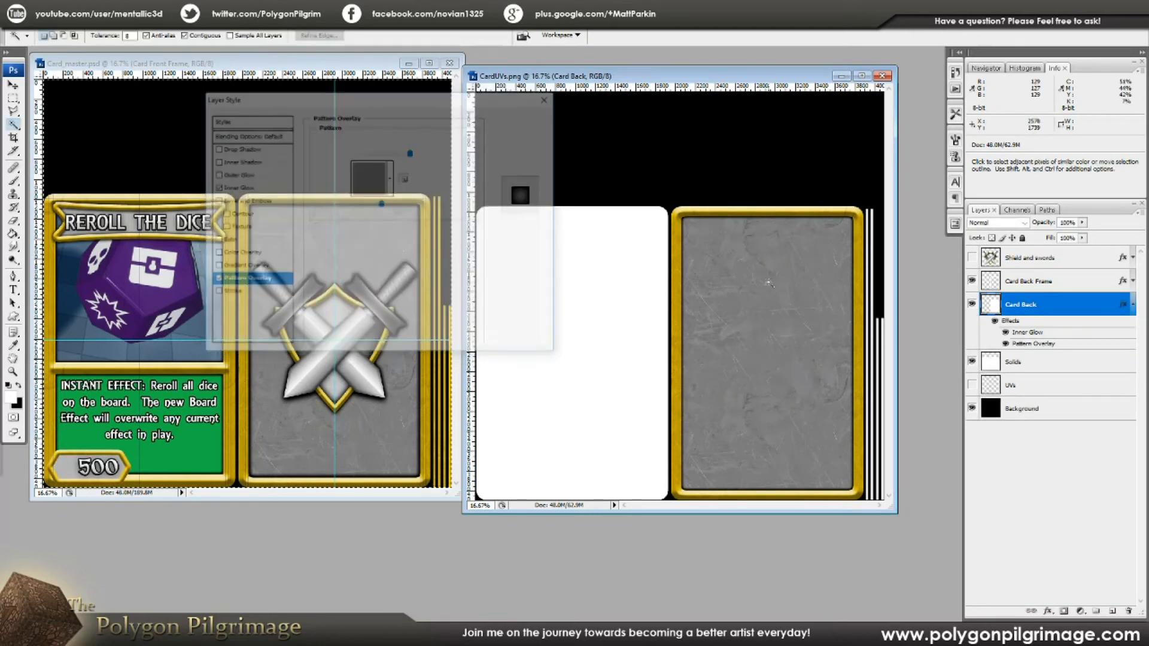
{"action": "left_click", "coordinate": [973, 258]}
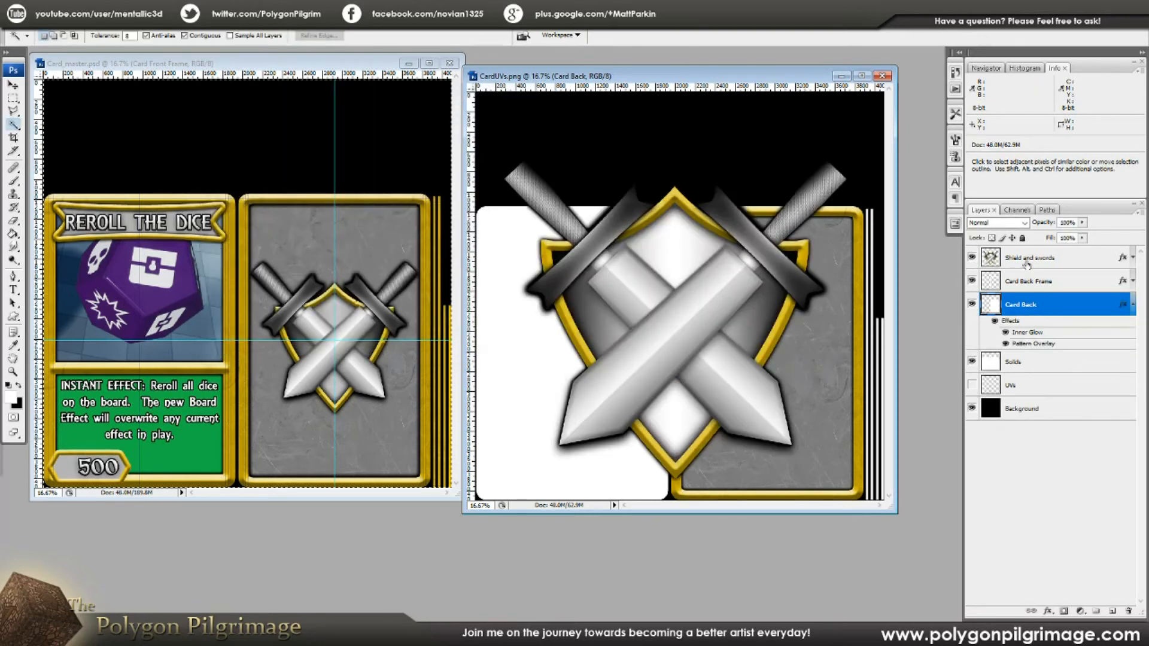
{"action": "left_click", "coordinate": [1036, 257]}
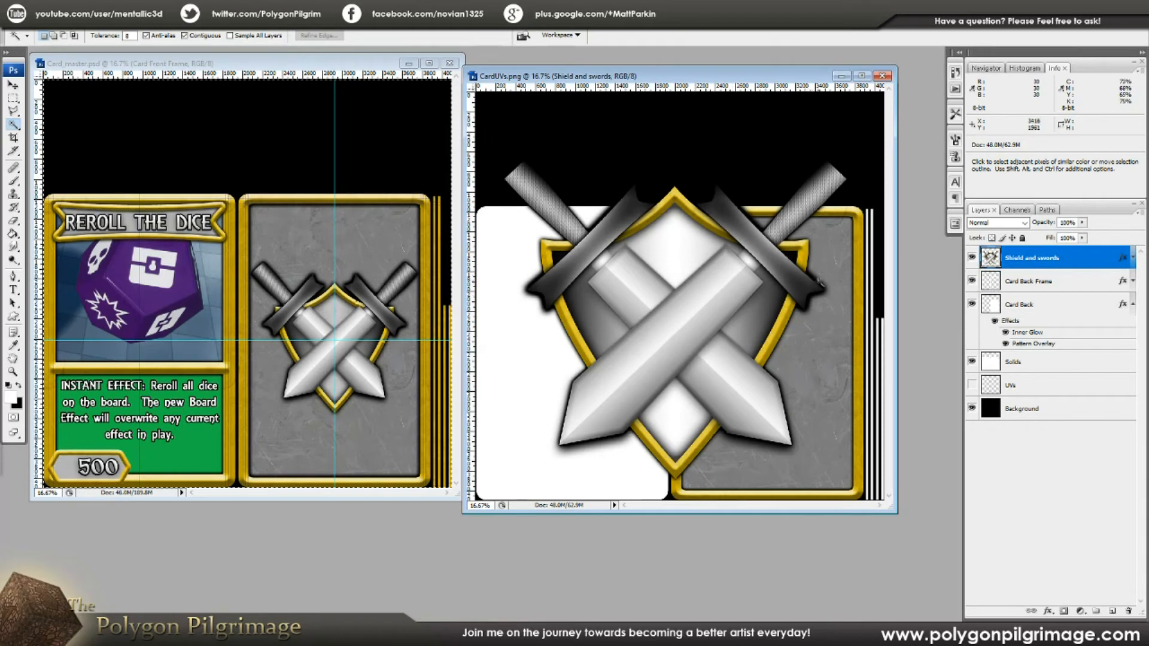
{"action": "left_click", "coordinate": [972, 257]}
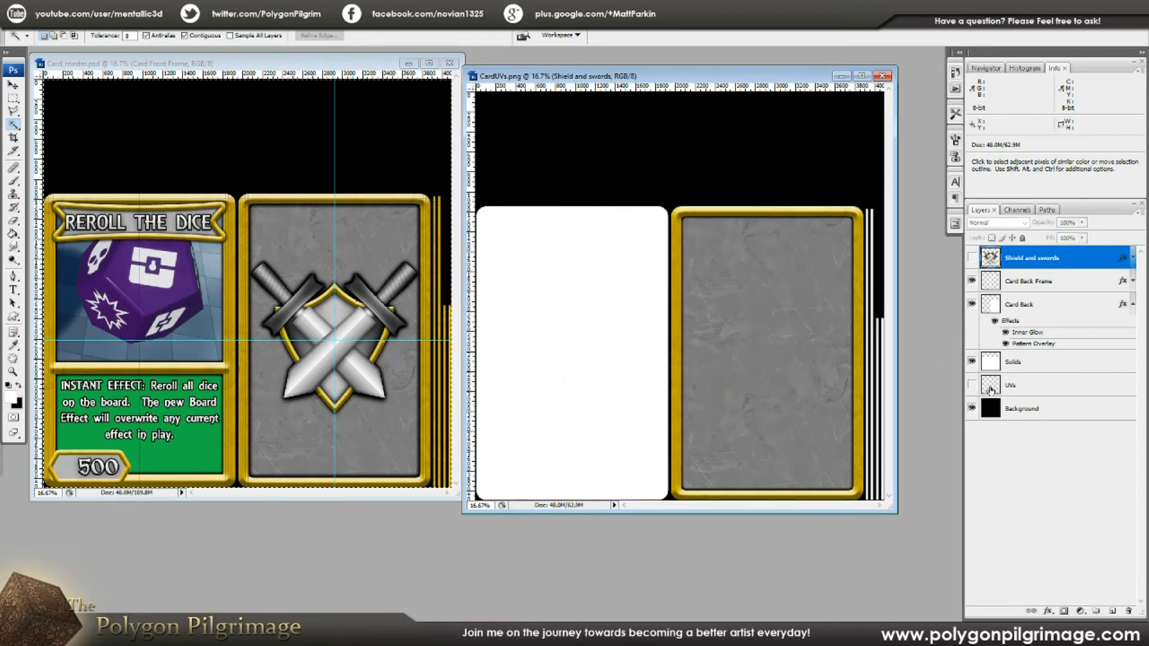
Move the UVs layer to the top of the stack with its wireframe visible and enlarge the CardUVs.png window
{"action": "left_click_drag", "start_coordinate": [1020, 385], "coordinate": [1046, 253]}
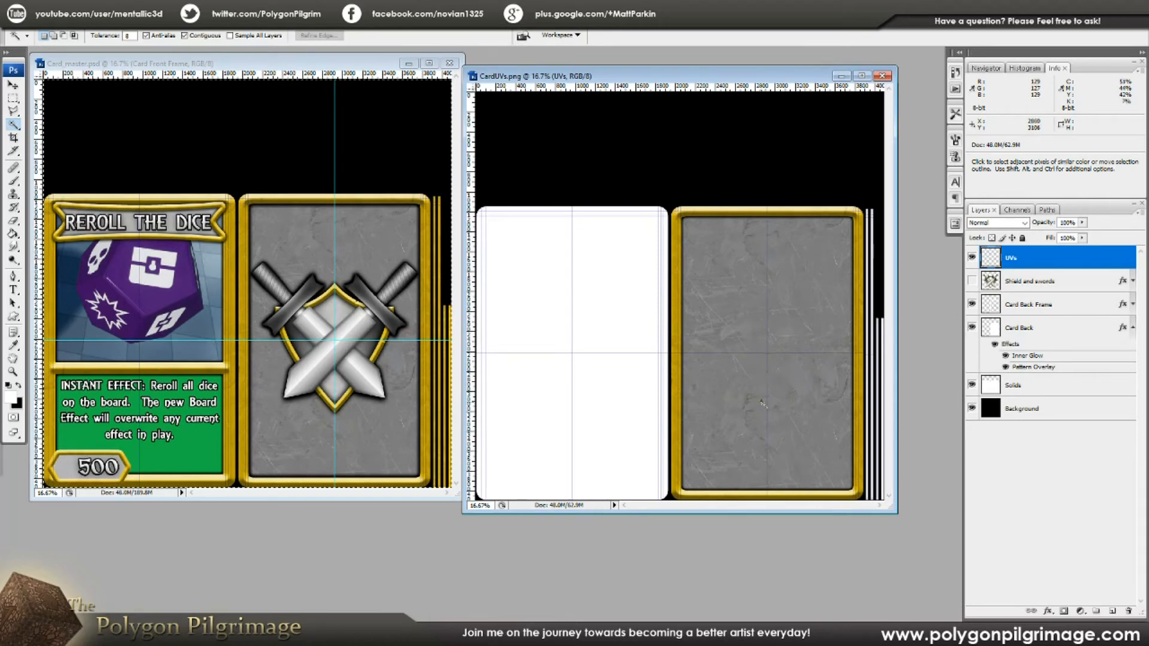
{"action": "left_click_drag", "start_coordinate": [896, 513], "coordinate": [919, 572]}
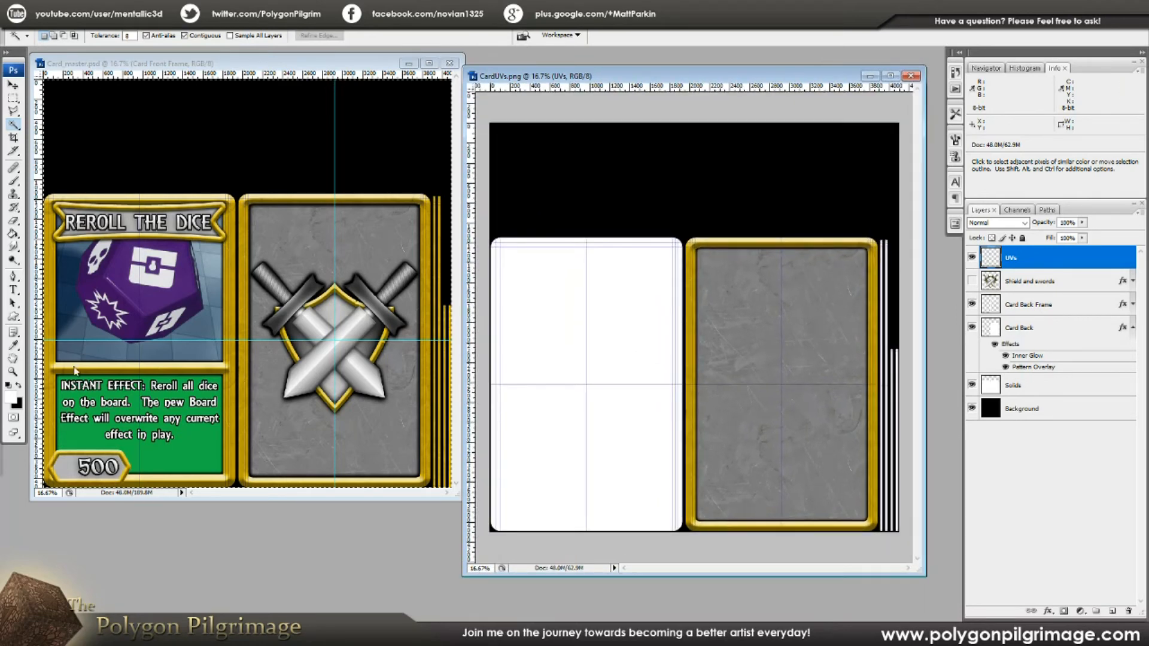
Place a horizontal and a vertical guide exactly along the UV center lines of the card back
{"action": "left_click", "coordinate": [12, 372]}
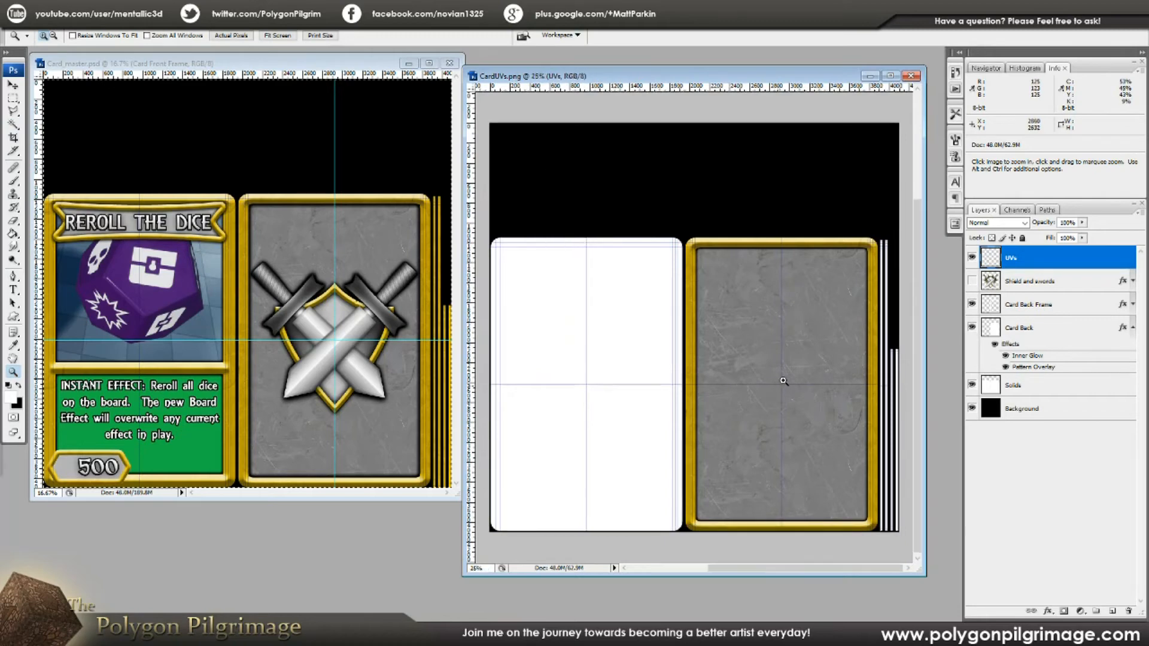
{"action": "left_click", "coordinate": [780, 384]}
{"action": "left_click", "coordinate": [695, 340]}
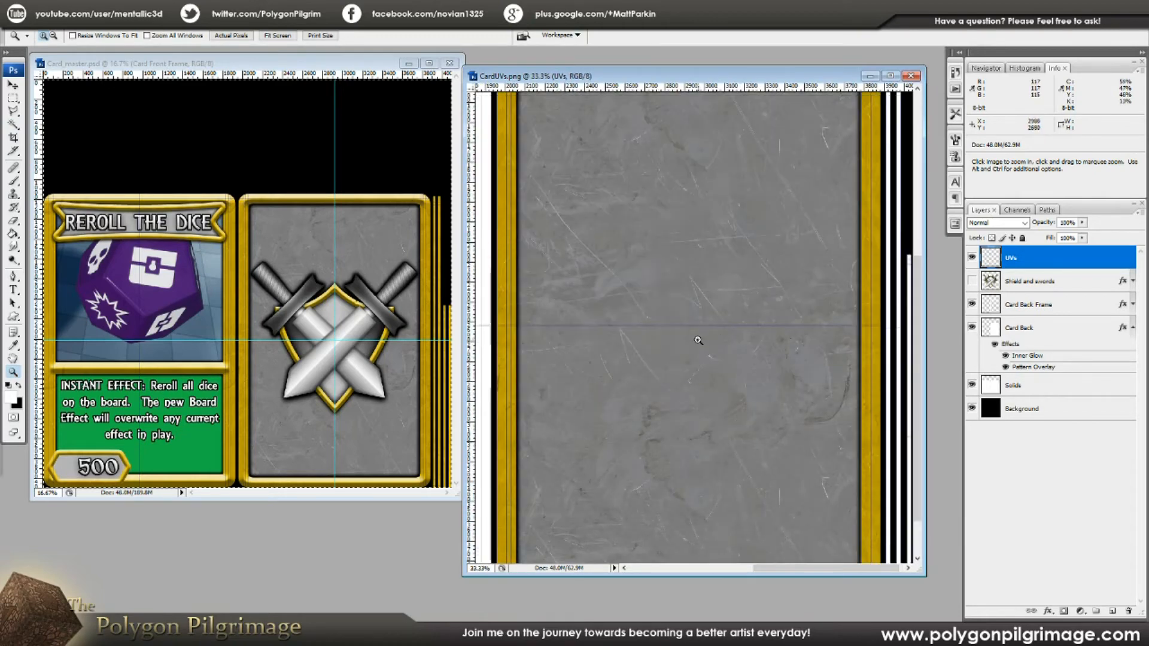
{"action": "left_click", "coordinate": [686, 328]}
{"action": "left_click", "coordinate": [700, 323]}
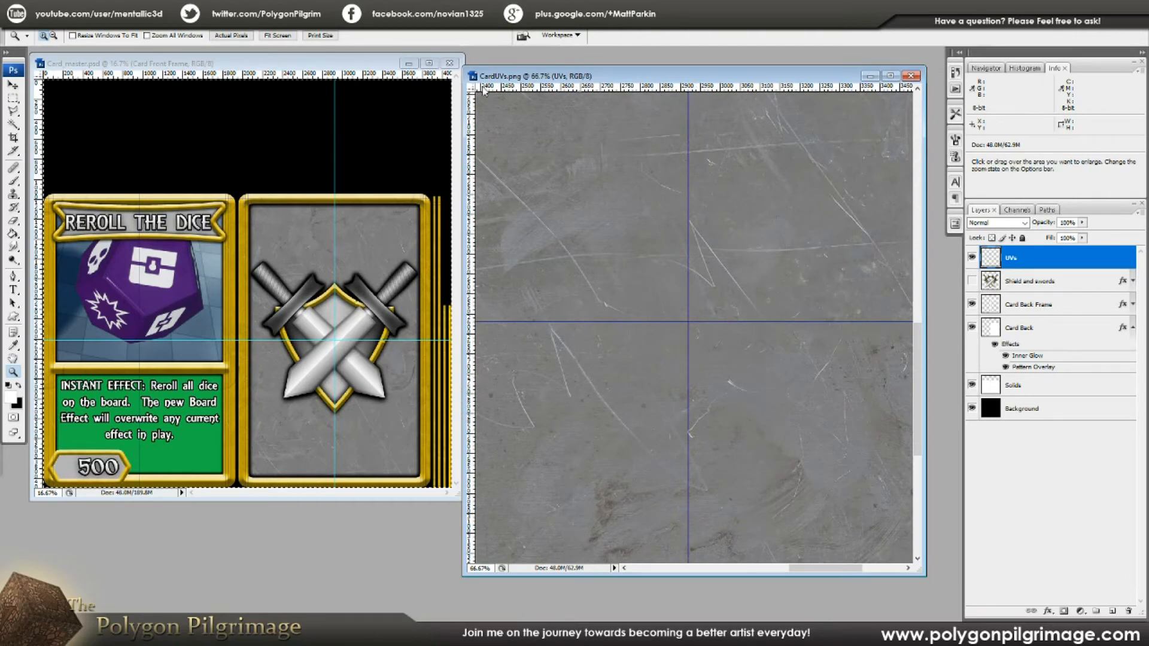
{"action": "left_click", "coordinate": [188, 21]}
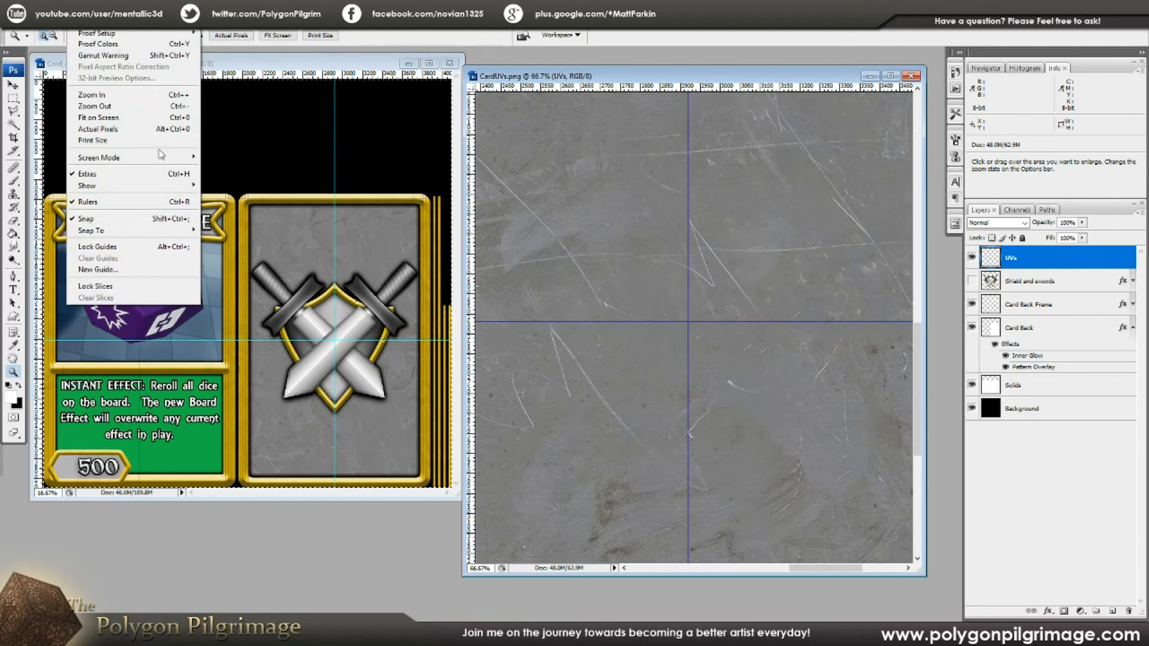
{"action": "left_click", "coordinate": [629, 90]}
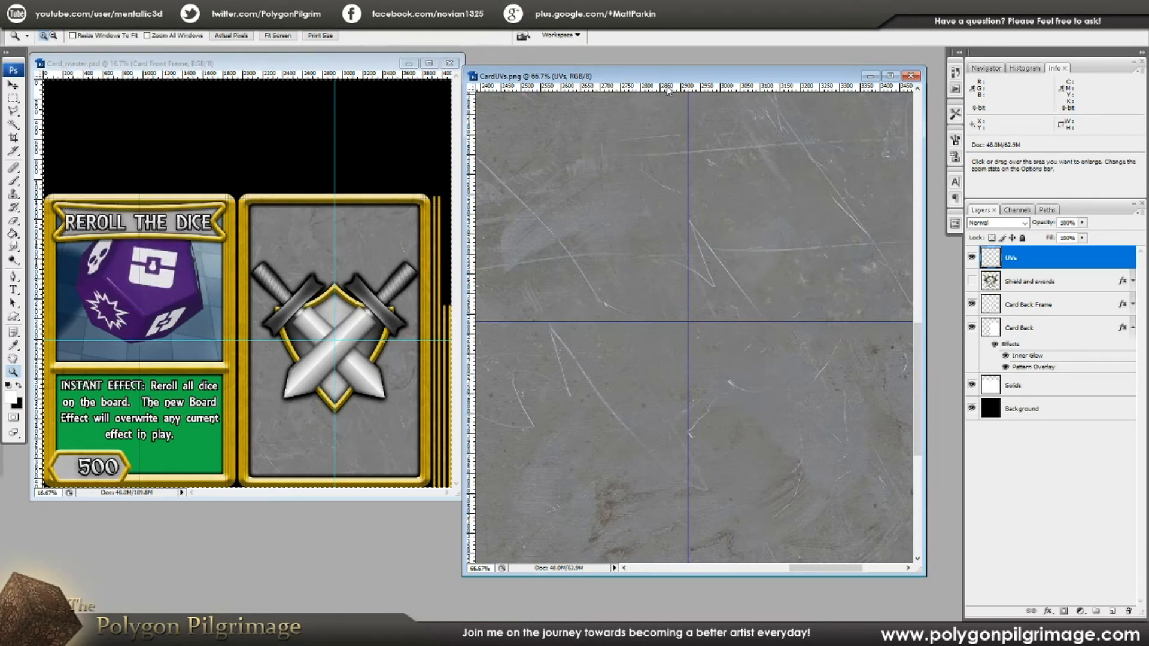
{"action": "left_click_drag", "start_coordinate": [669, 89], "coordinate": [665, 107]}
{"action": "left_click_drag", "start_coordinate": [657, 316], "coordinate": [656, 322]}
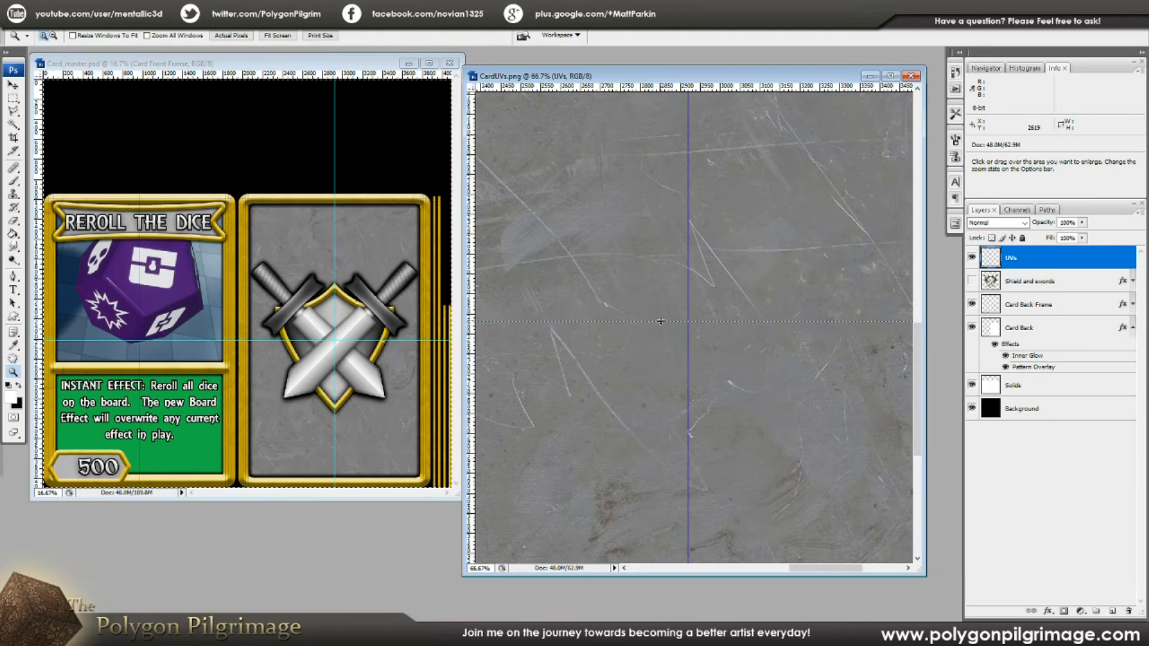
{"action": "left_click_drag", "start_coordinate": [661, 321], "coordinate": [661, 322]}
{"action": "left_click_drag", "start_coordinate": [688, 225], "coordinate": [689, 226]}
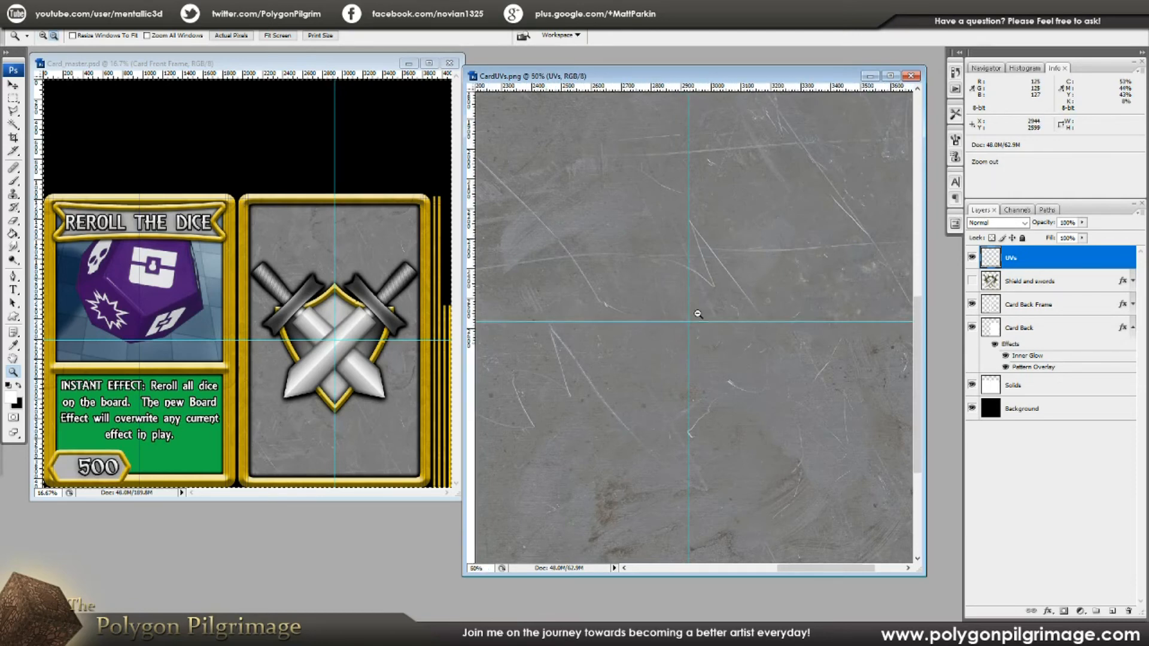
Hide the UVs layer, and make the Shield and swords layer active and visible
{"action": "left_click", "coordinate": [695, 317], "text": "alt"}
{"action": "left_click", "coordinate": [694, 322], "text": "alt"}
{"action": "left_click", "coordinate": [693, 326], "text": "alt"}
{"action": "left_click", "coordinate": [777, 326], "text": "alt"}
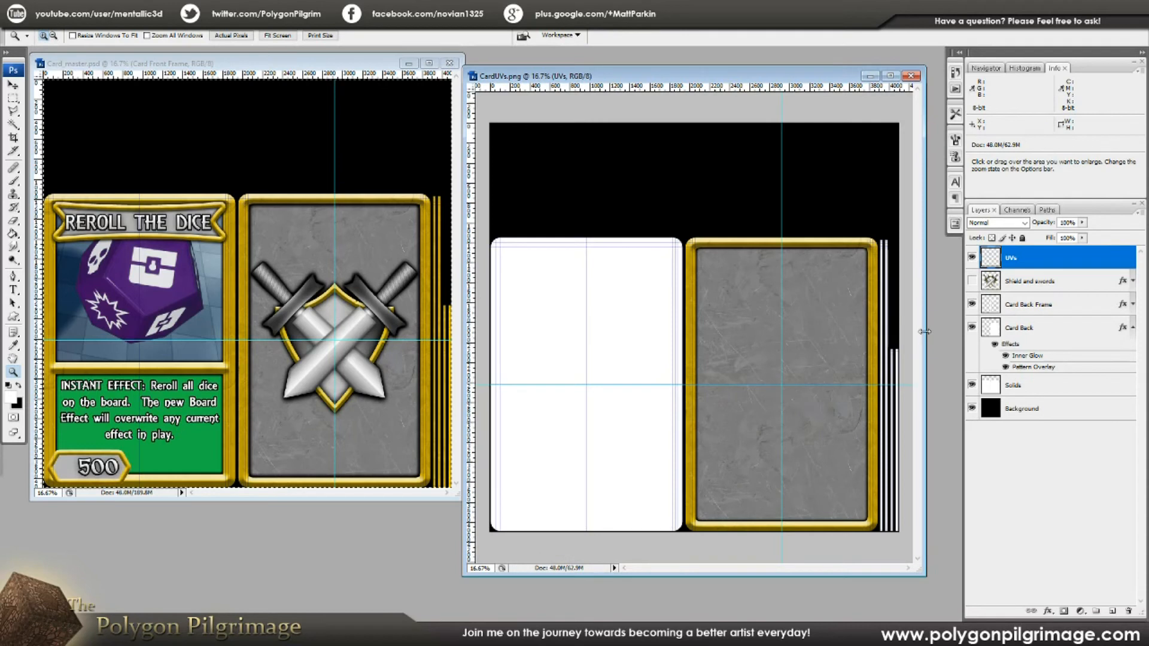
{"action": "left_click", "coordinate": [995, 278]}
{"action": "left_click", "coordinate": [973, 258]}
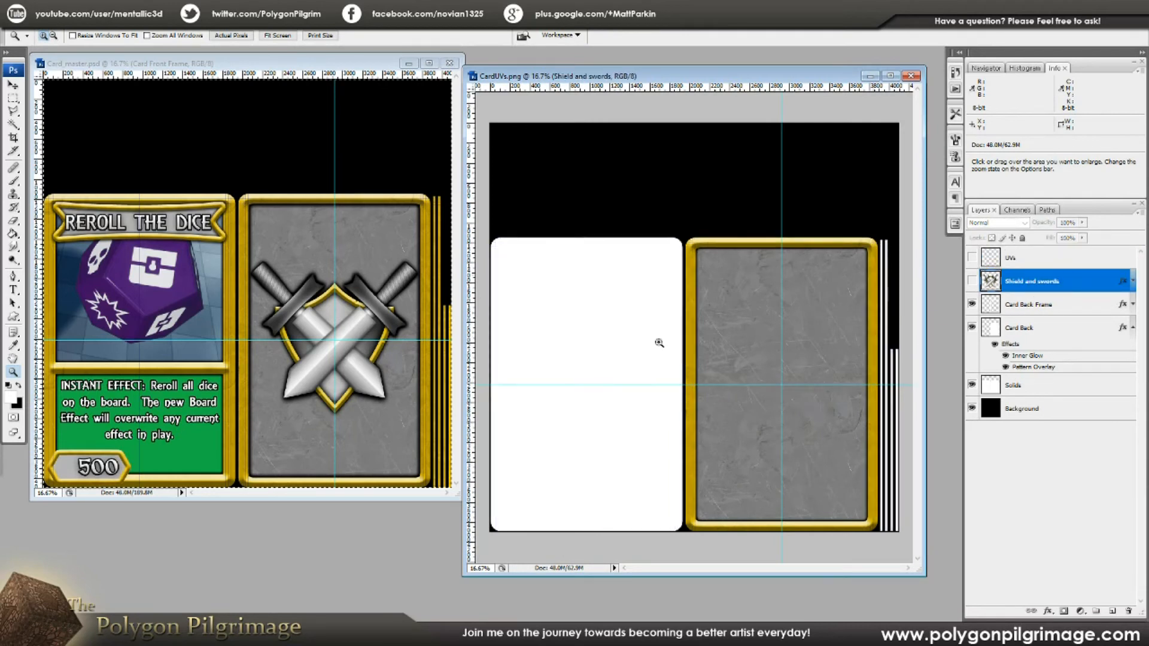
{"action": "left_click", "coordinate": [972, 283]}
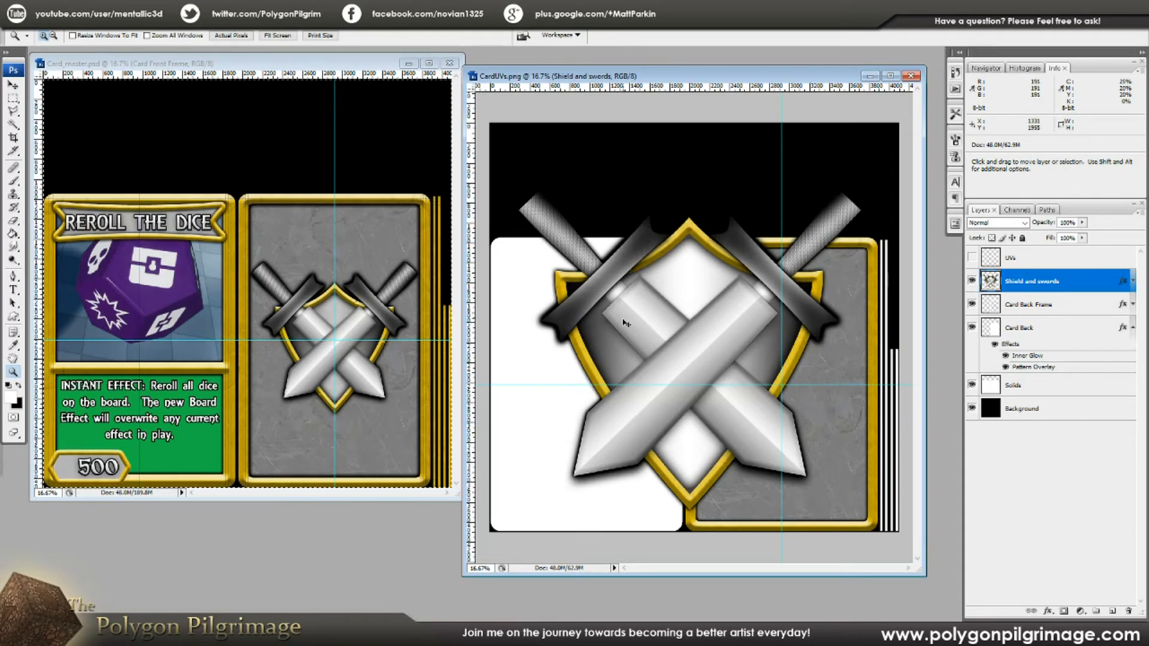
Scale the shield-and-swords emblem proportionally to about 46.7% and center it on the card back where the guides cross
{"action": "key", "text": "ctrl+t"}
{"action": "left_click_drag", "start_coordinate": [513, 187], "coordinate": [695, 362], "text": "shift"}
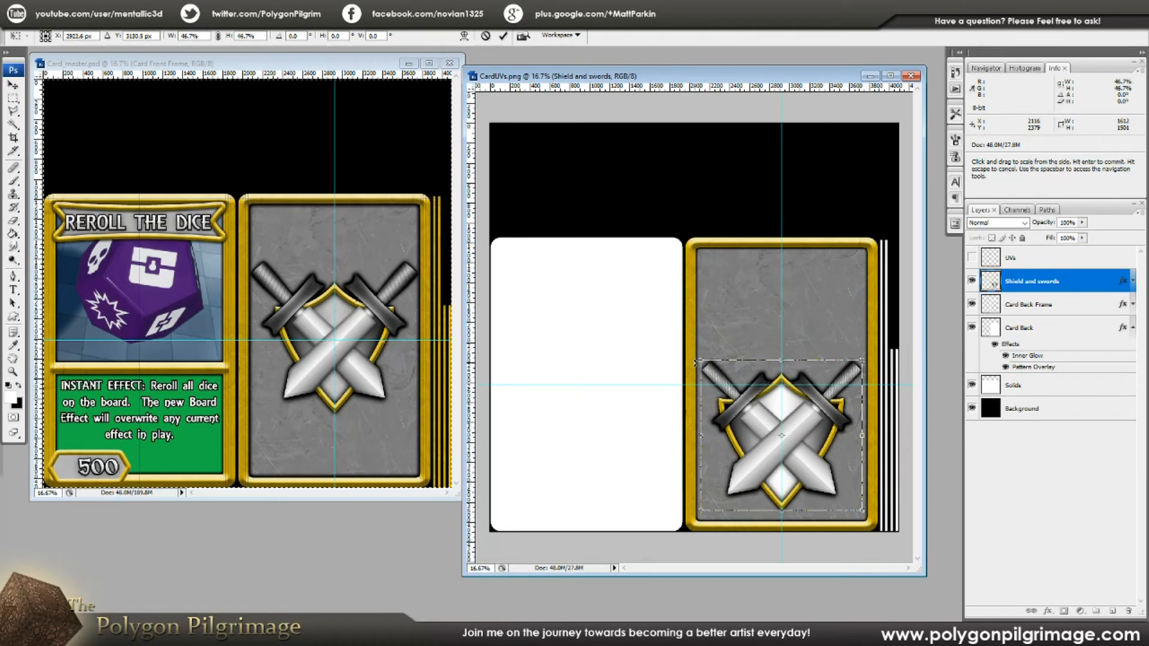
{"action": "key", "text": "Return"}
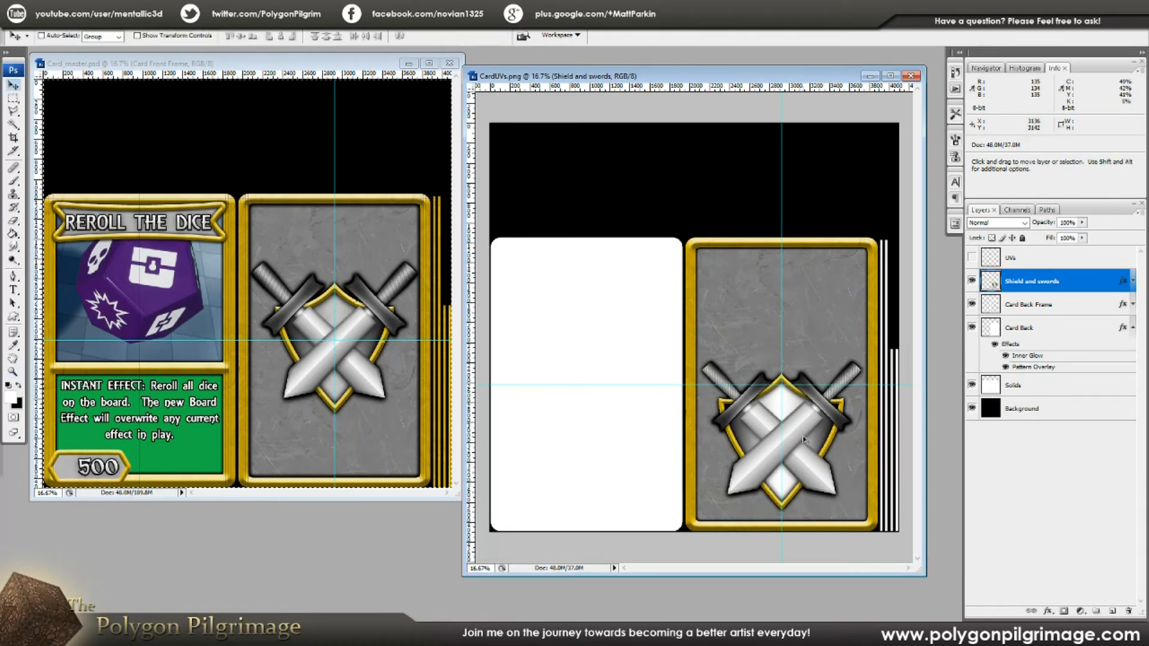
{"action": "left_click_drag", "start_coordinate": [796, 437], "coordinate": [804, 383]}
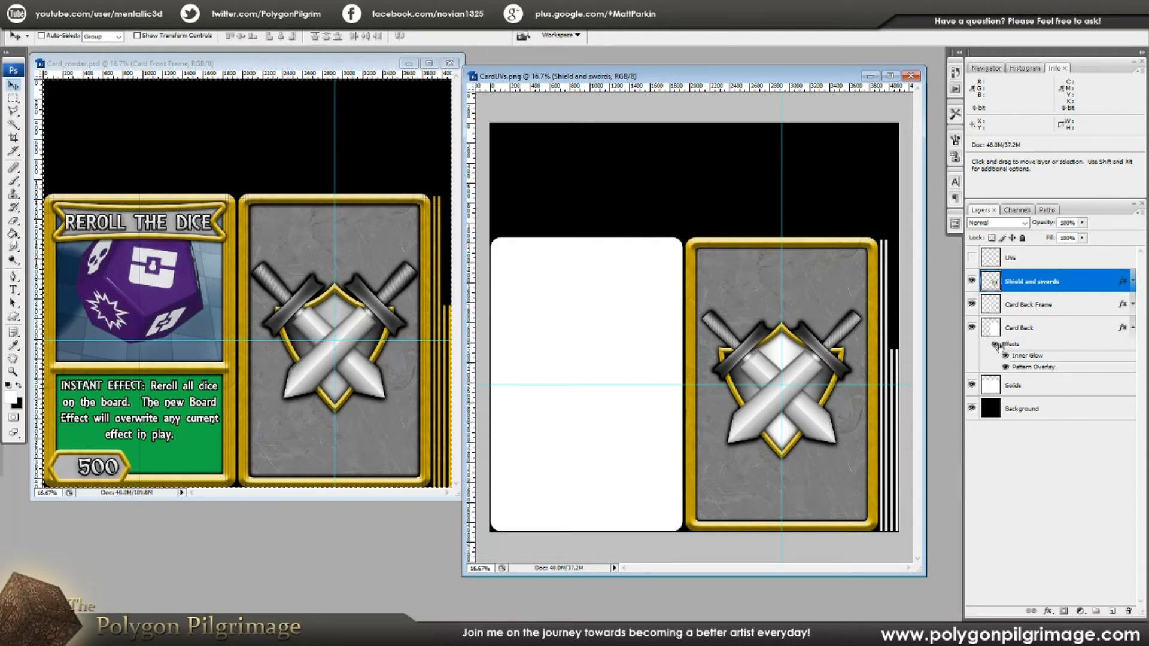
Group the Card Back Frame and Card Back layers and name the group Back
{"action": "left_click", "coordinate": [1035, 305]}
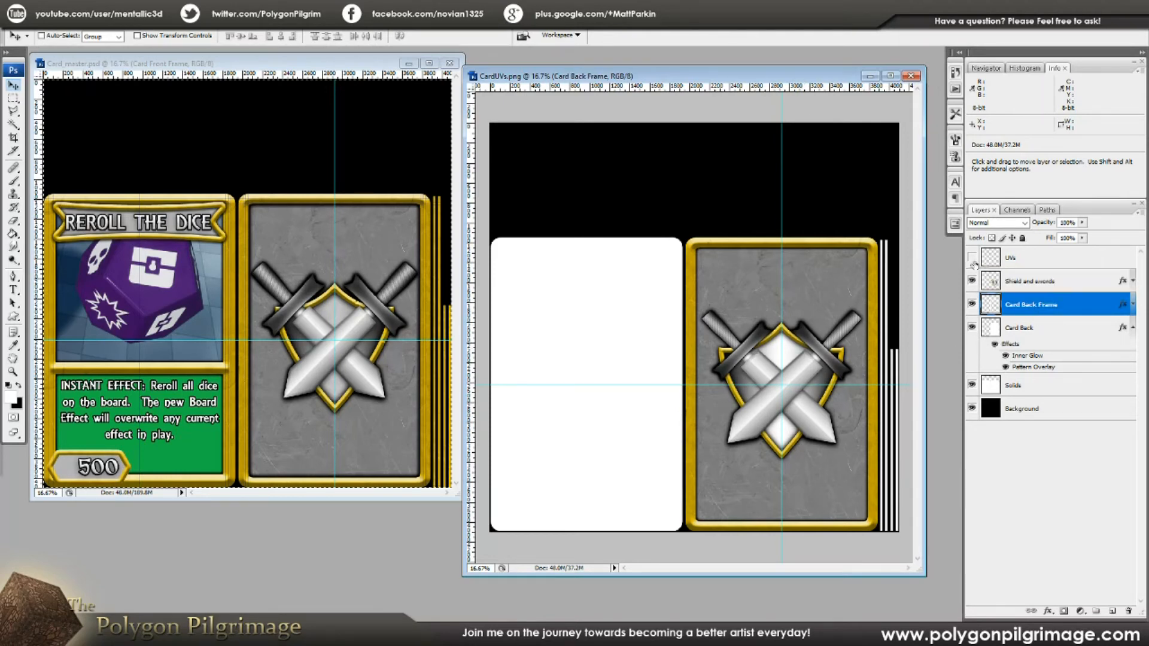
{"action": "left_click", "coordinate": [1040, 284]}
{"action": "left_click", "coordinate": [1038, 306]}
{"action": "left_click", "coordinate": [1133, 329]}
{"action": "left_click", "coordinate": [1034, 331]}
{"action": "left_click", "coordinate": [1031, 309]}
{"action": "left_click", "coordinate": [1032, 327], "text": "shift"}
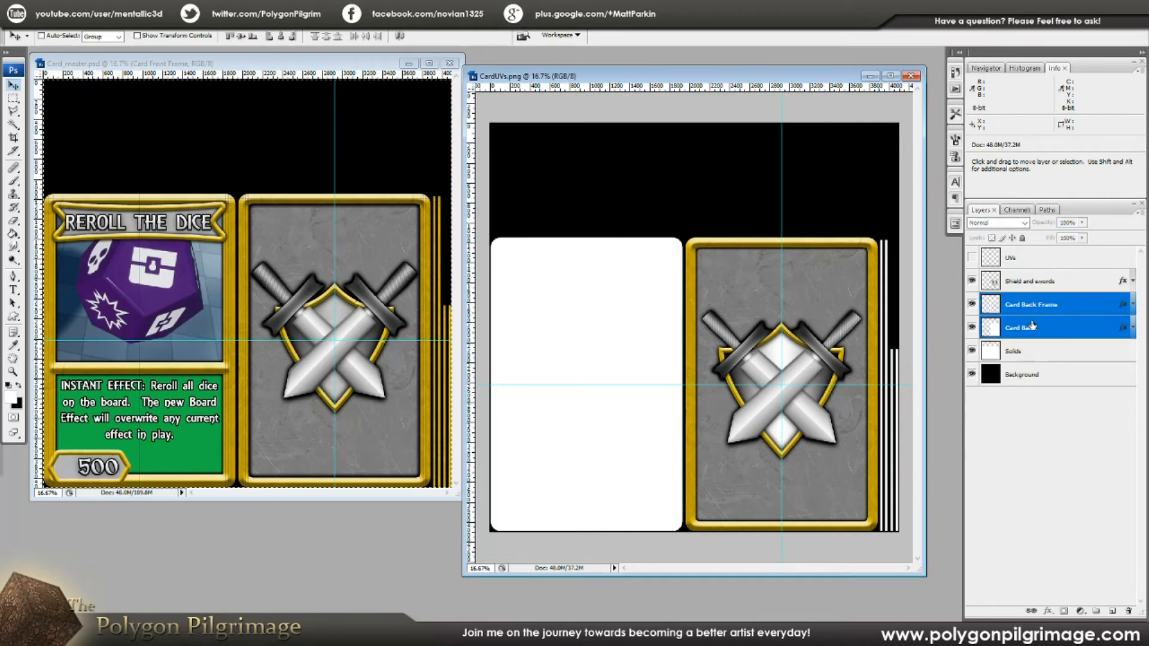
{"action": "key", "text": "ctrl+g"}
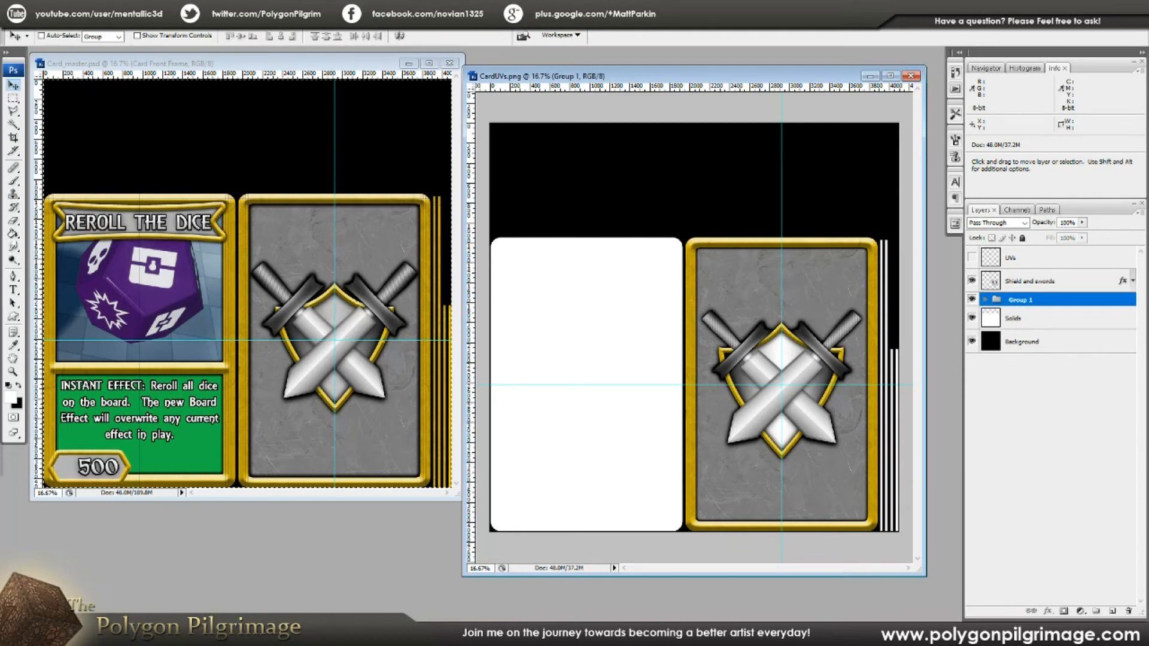
{"action": "double_click", "coordinate": [1019, 300]}
{"action": "type", "text": "Bock"}
{"action": "key", "text": "Return"}
In Card_master.psd, hide the Final Card group and expand Card Layout copy to examine its description and image area layers
{"action": "left_click", "coordinate": [220, 244]}
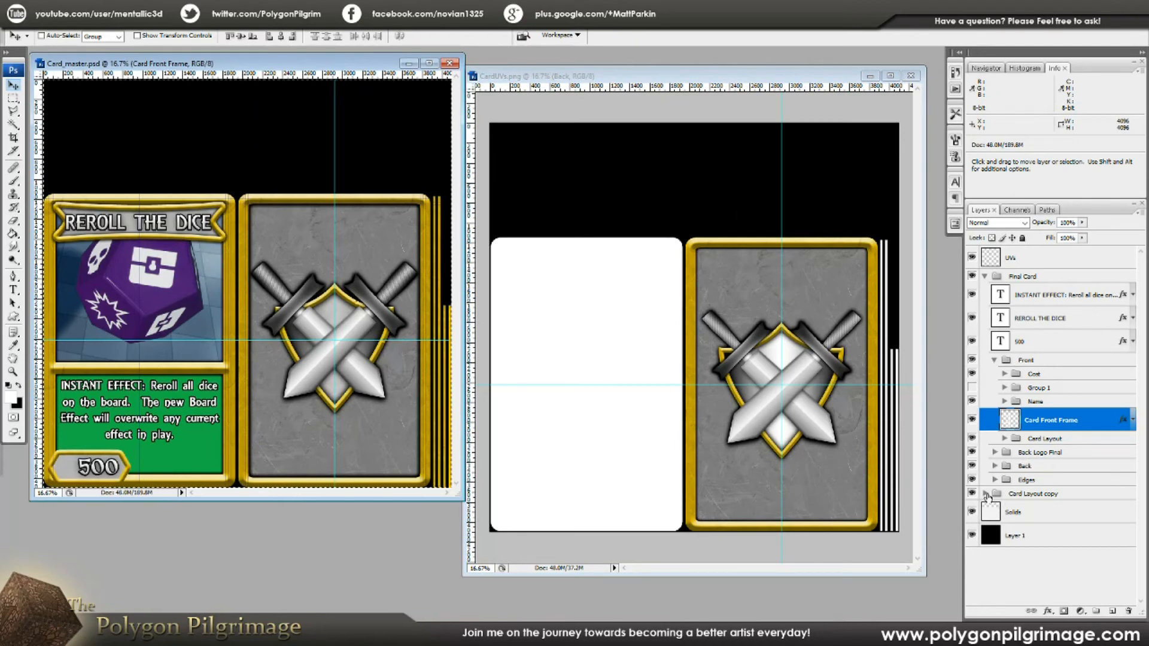
{"action": "left_click", "coordinate": [985, 276]}
{"action": "left_click", "coordinate": [972, 276]}
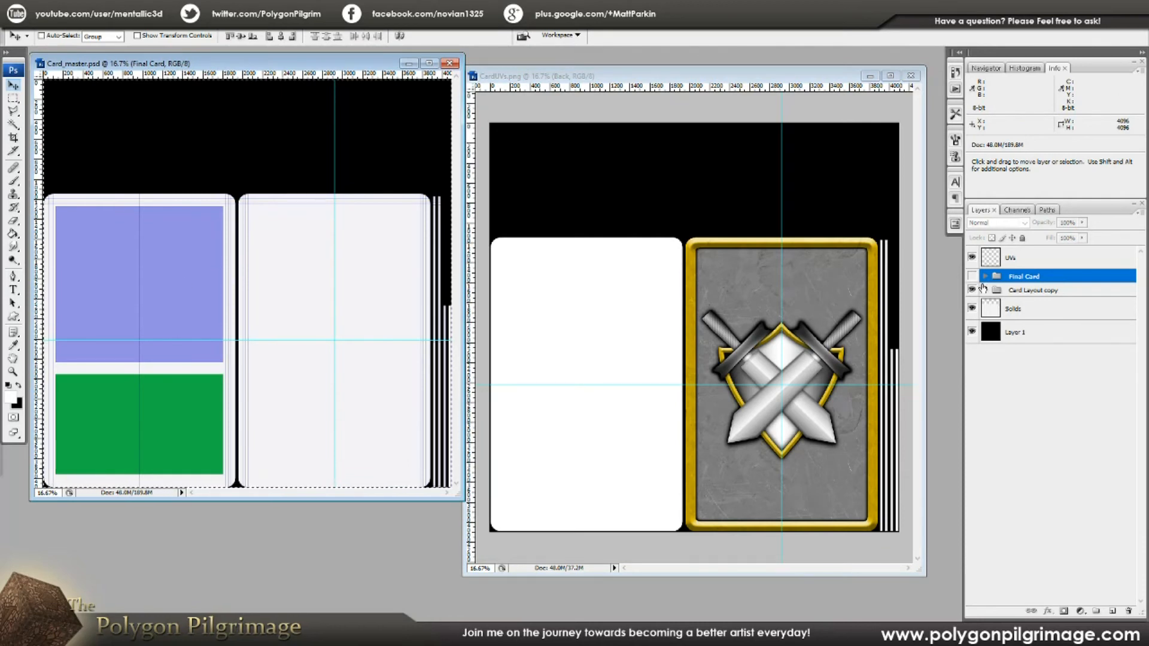
{"action": "left_click", "coordinate": [985, 291]}
{"action": "left_click", "coordinate": [1001, 309]}
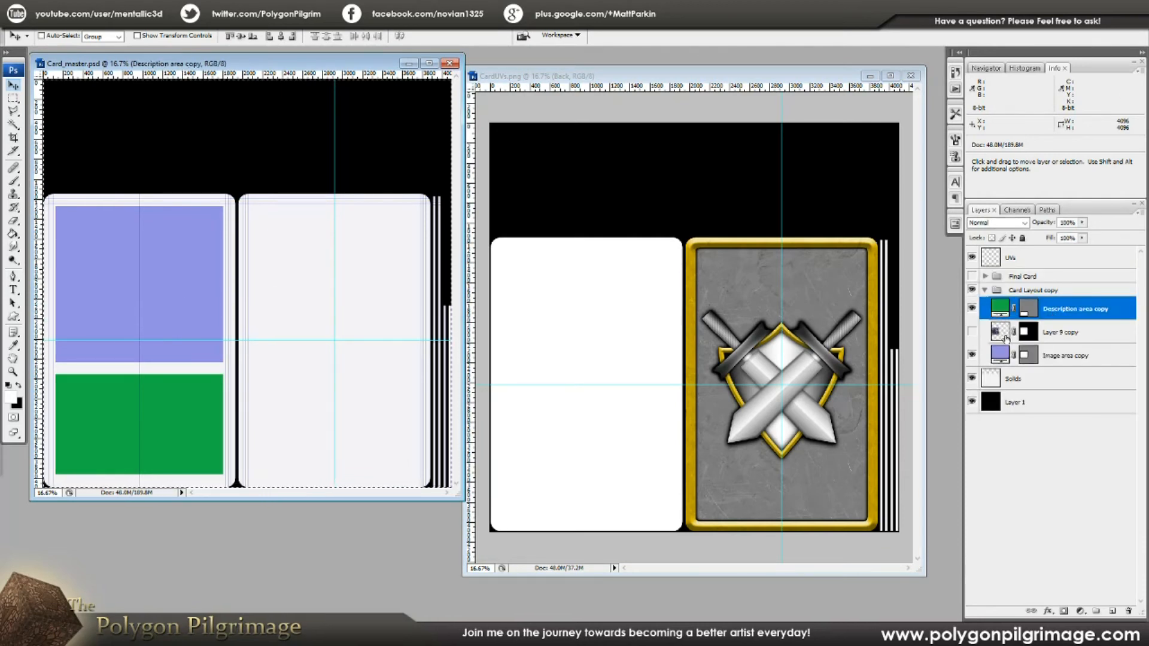
{"action": "left_click", "coordinate": [1005, 359]}
{"action": "left_click", "coordinate": [1002, 311]}
{"action": "left_click", "coordinate": [1003, 357]}
{"action": "left_click", "coordinate": [1000, 312]}
Add a new layer above the Back group in CardUVs.png and activate the Rectangle tool
{"action": "left_click", "coordinate": [834, 232]}
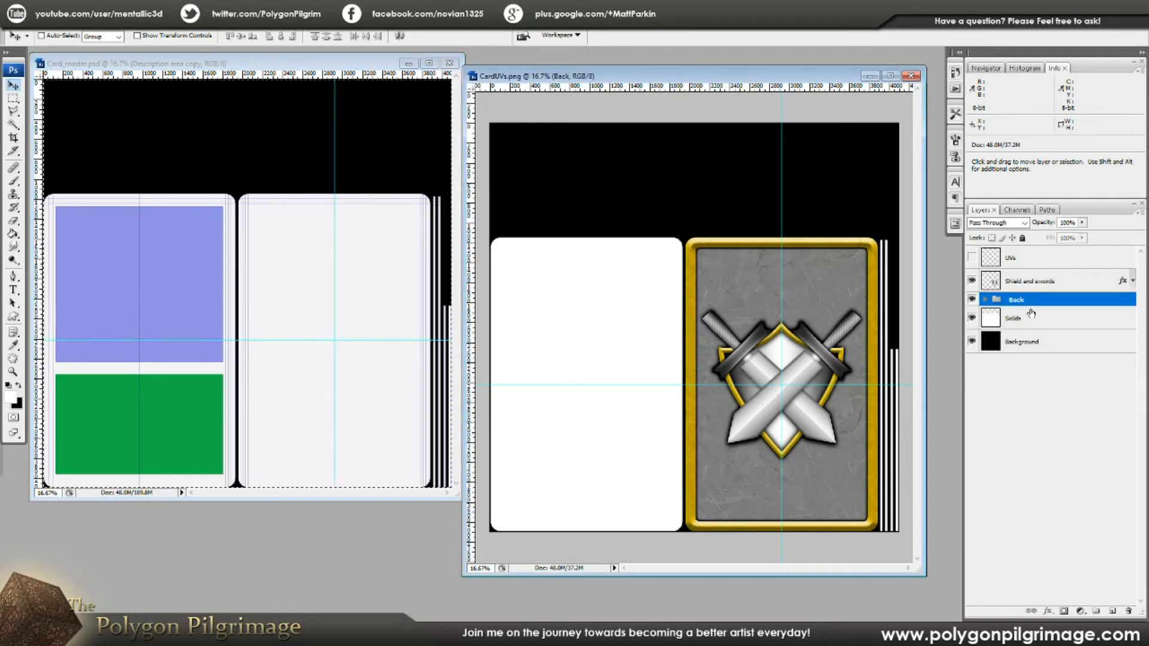
{"action": "left_click", "coordinate": [1113, 611]}
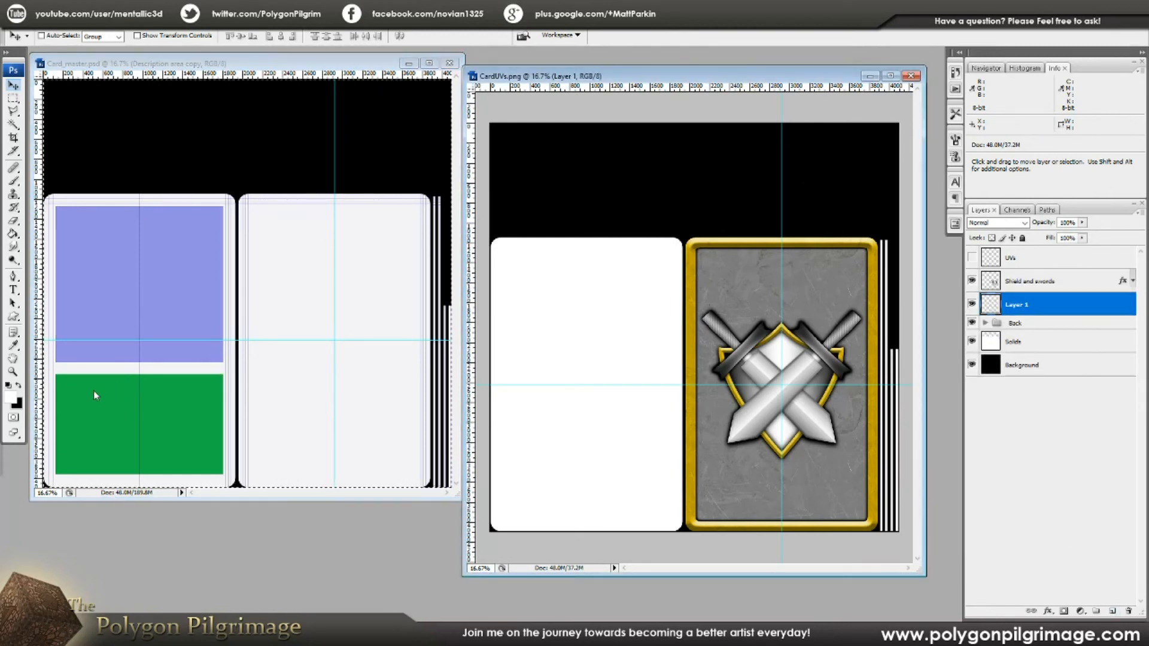
{"action": "left_click", "coordinate": [15, 318]}
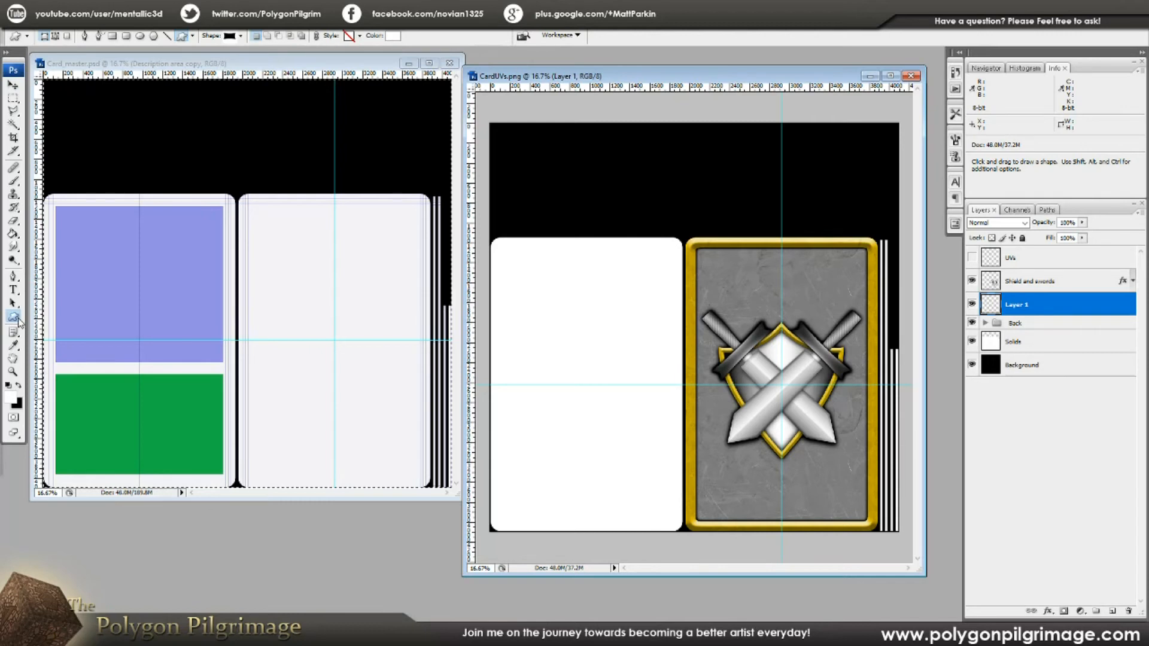
{"action": "left_click", "coordinate": [18, 320]}
{"action": "left_click", "coordinate": [53, 317]}
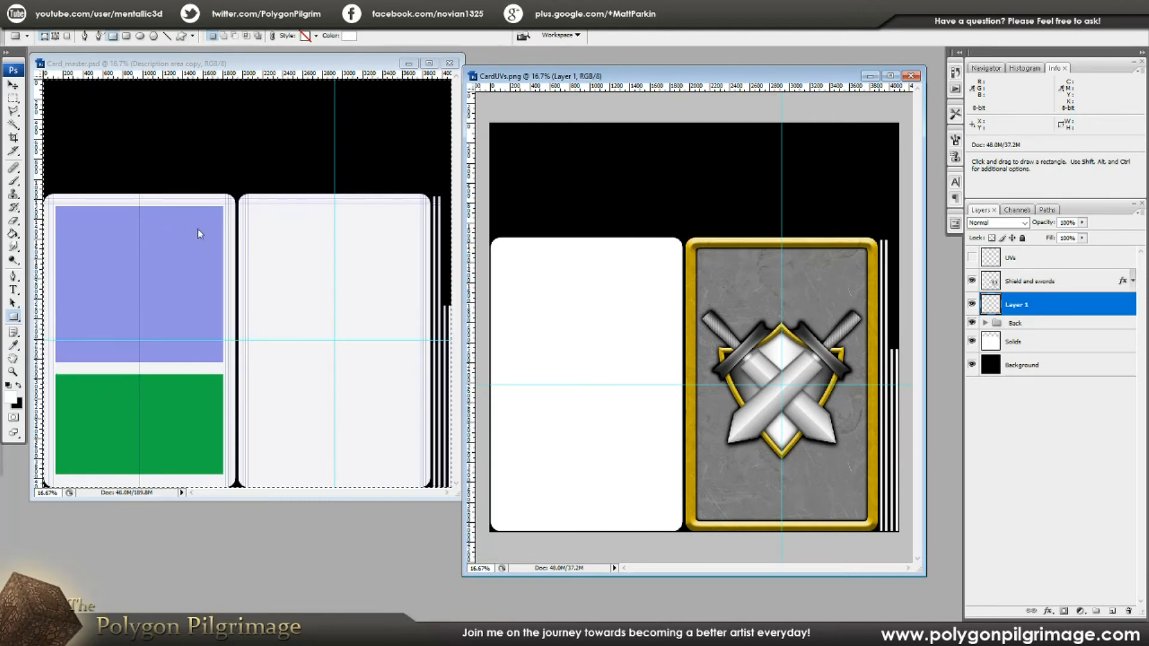
Sample the blue of the image area in Card_master.psd and draw a square image area of that color on the upper card front
{"action": "left_click", "coordinate": [11, 397]}
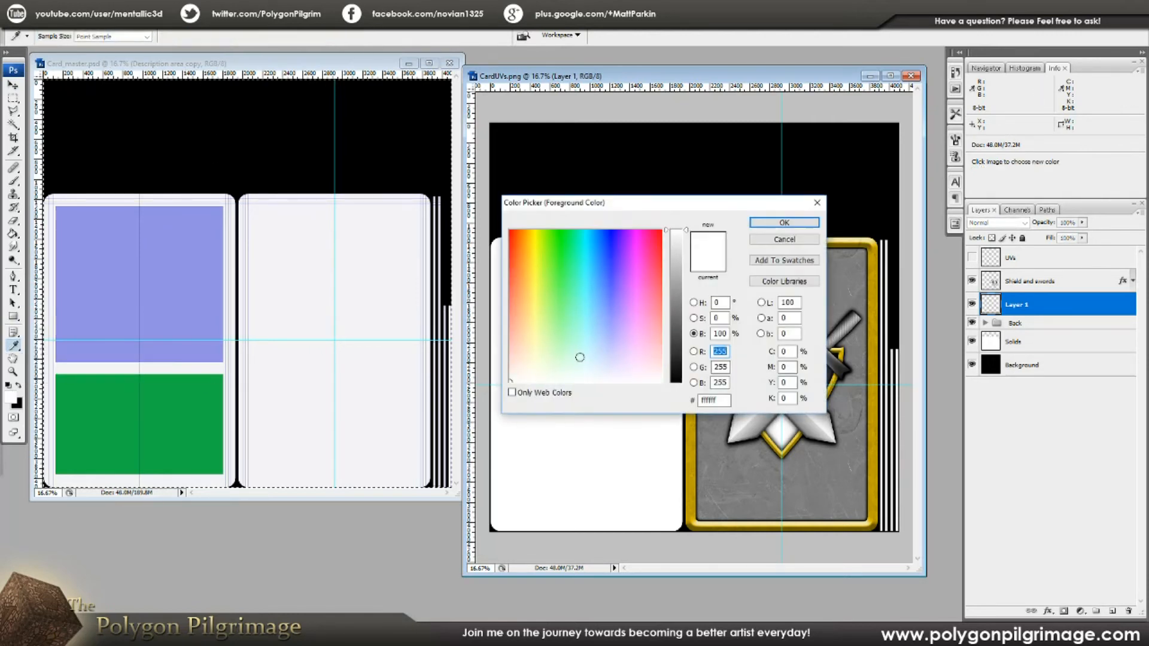
{"action": "left_click", "coordinate": [182, 264]}
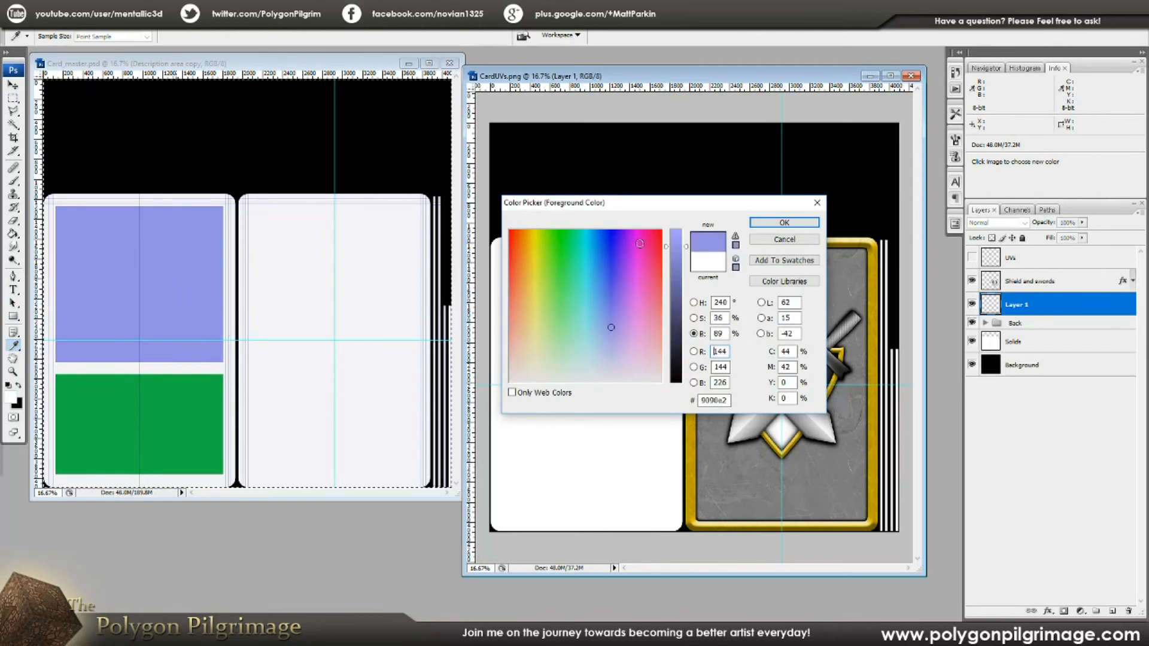
{"action": "left_click", "coordinate": [765, 225]}
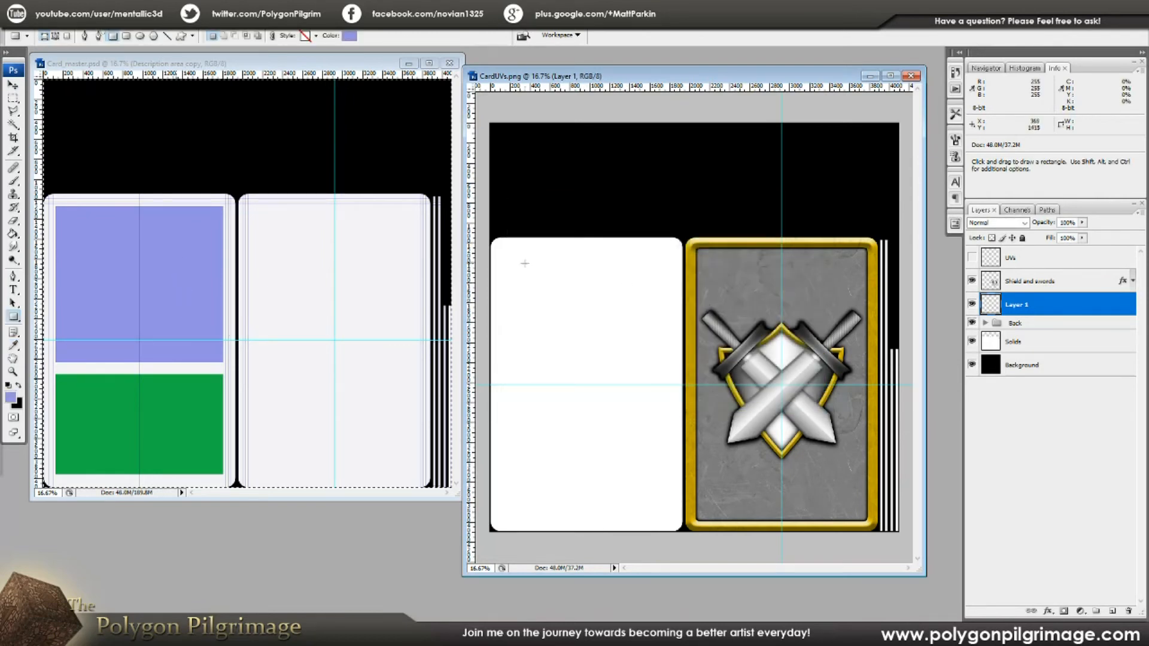
{"action": "left_click_drag", "start_coordinate": [504, 251], "coordinate": [681, 415], "text": "shift"}
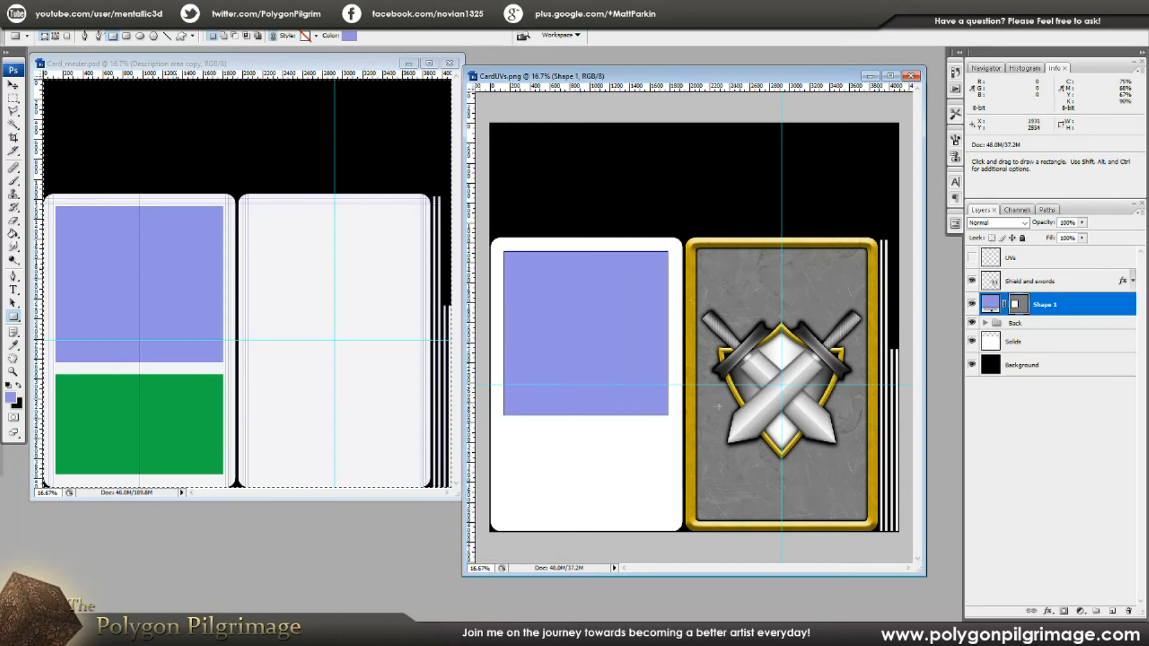
On a new layer, draw a rectangle below the blue square for the description area, using the green sampled from Card_master.psd
{"action": "left_click", "coordinate": [1112, 611]}
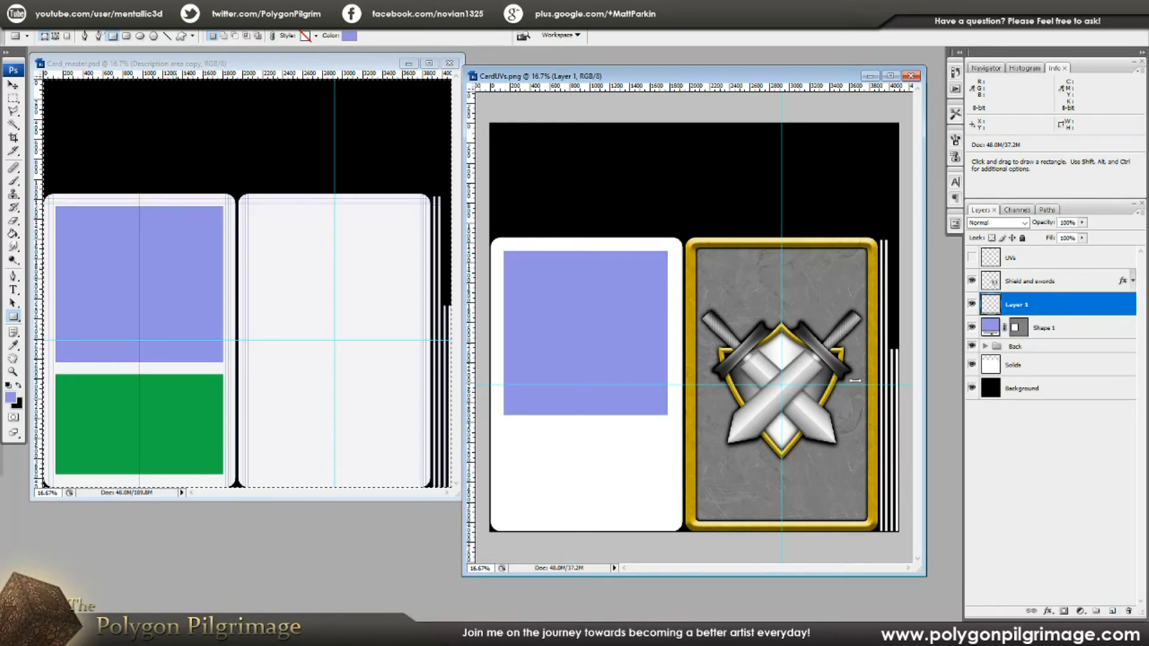
{"action": "left_click", "coordinate": [12, 345]}
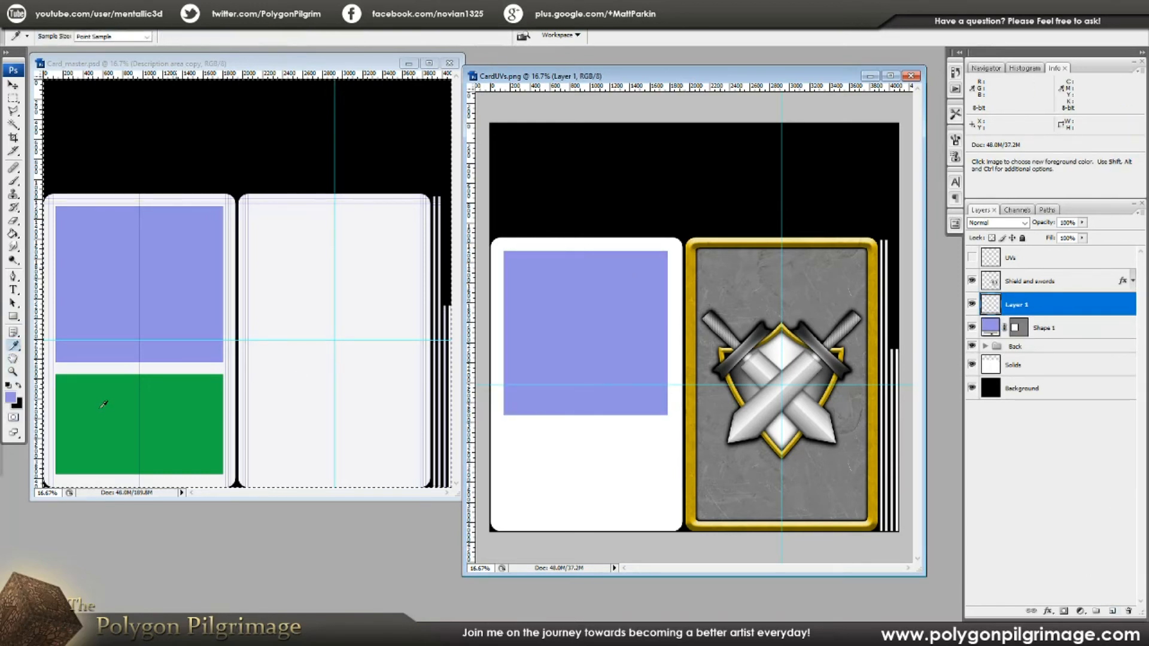
{"action": "left_click", "coordinate": [103, 408]}
{"action": "left_click", "coordinate": [14, 316]}
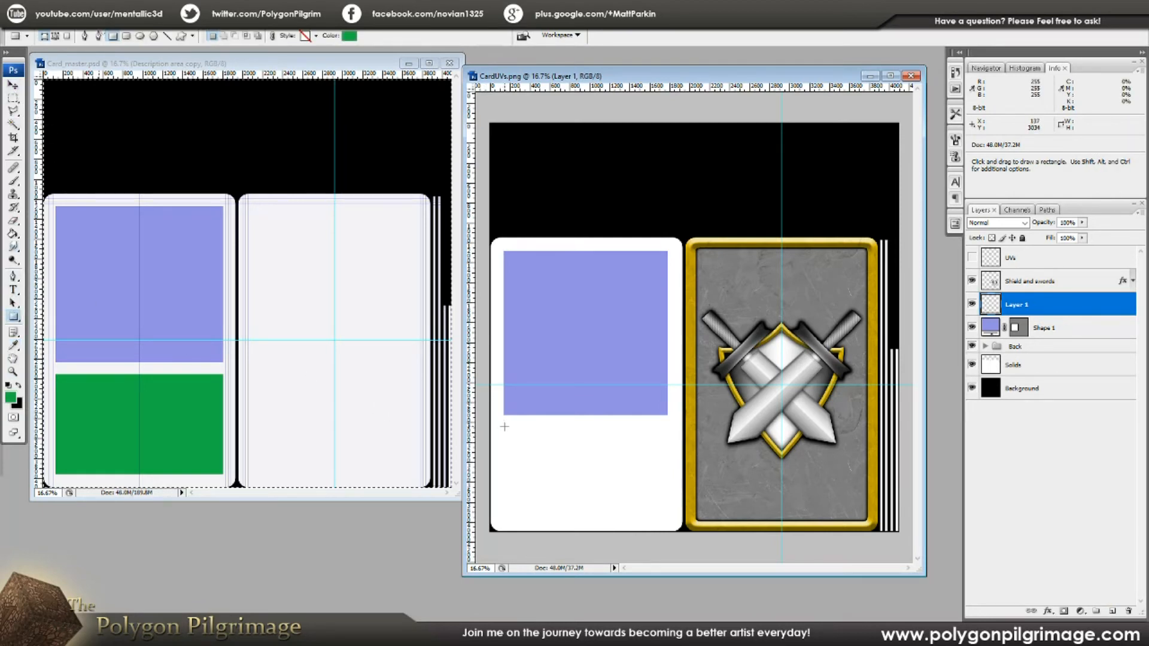
{"action": "left_click_drag", "start_coordinate": [504, 426], "coordinate": [668, 519]}
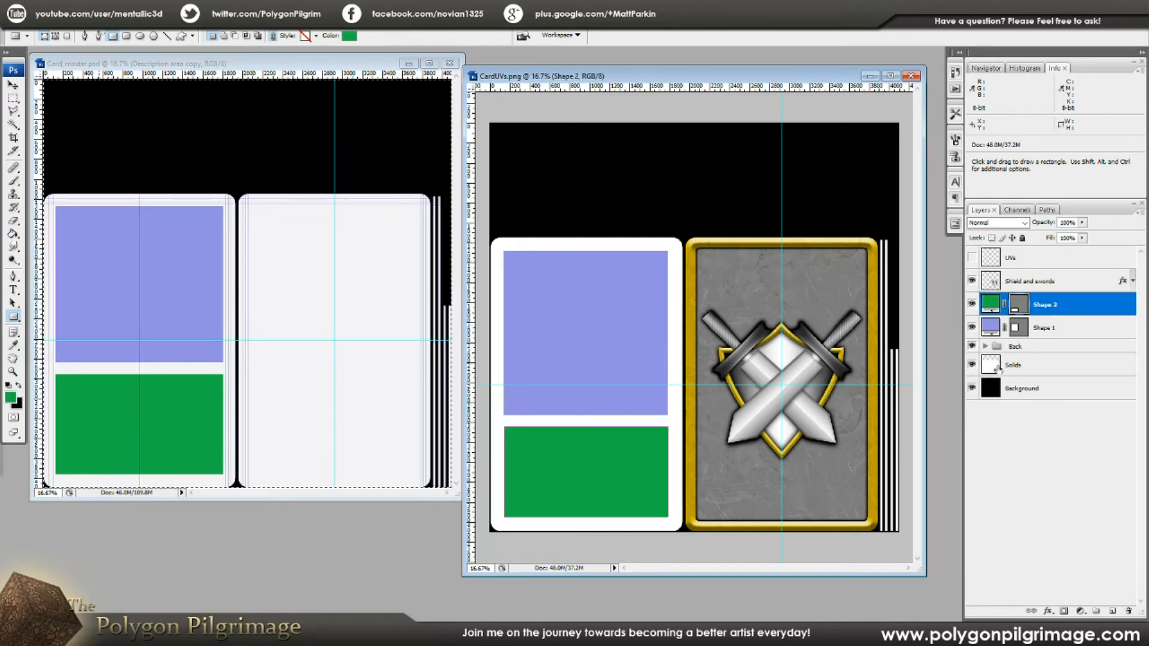
{"action": "left_click", "coordinate": [1054, 329]}
{"action": "left_click", "coordinate": [1052, 305]}
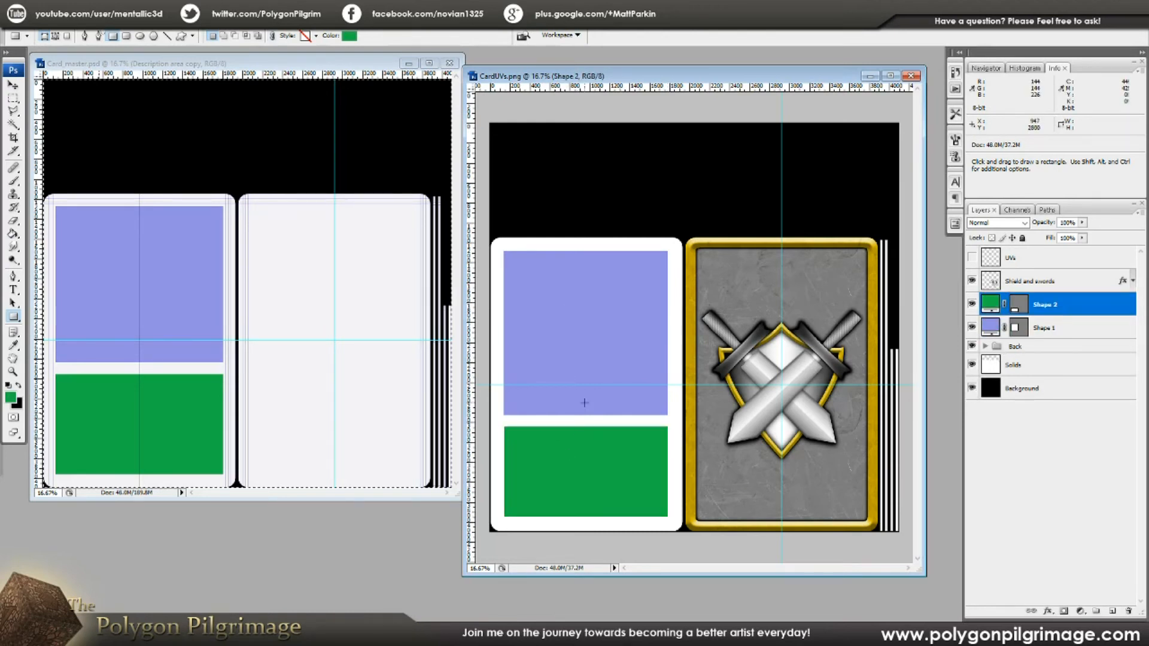
In Card_master.psd, show the Final Card group and collapse Card Layout copy, and return to CardUVs.png
{"action": "left_click", "coordinate": [390, 67]}
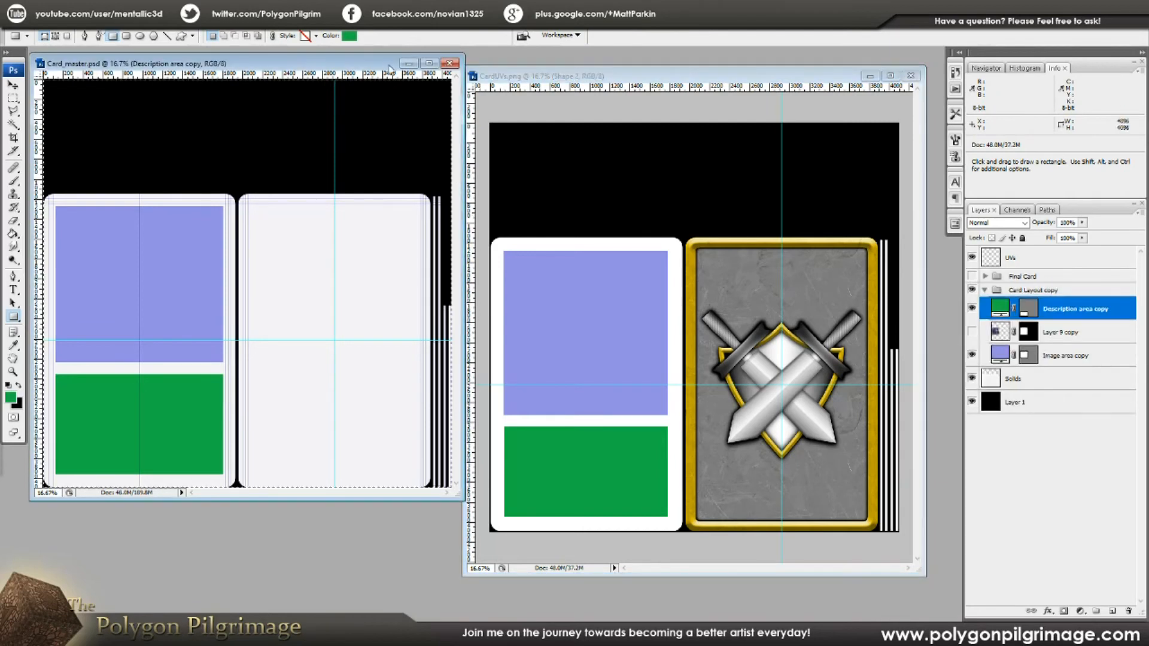
{"action": "left_click", "coordinate": [972, 277]}
{"action": "left_click", "coordinate": [985, 290]}
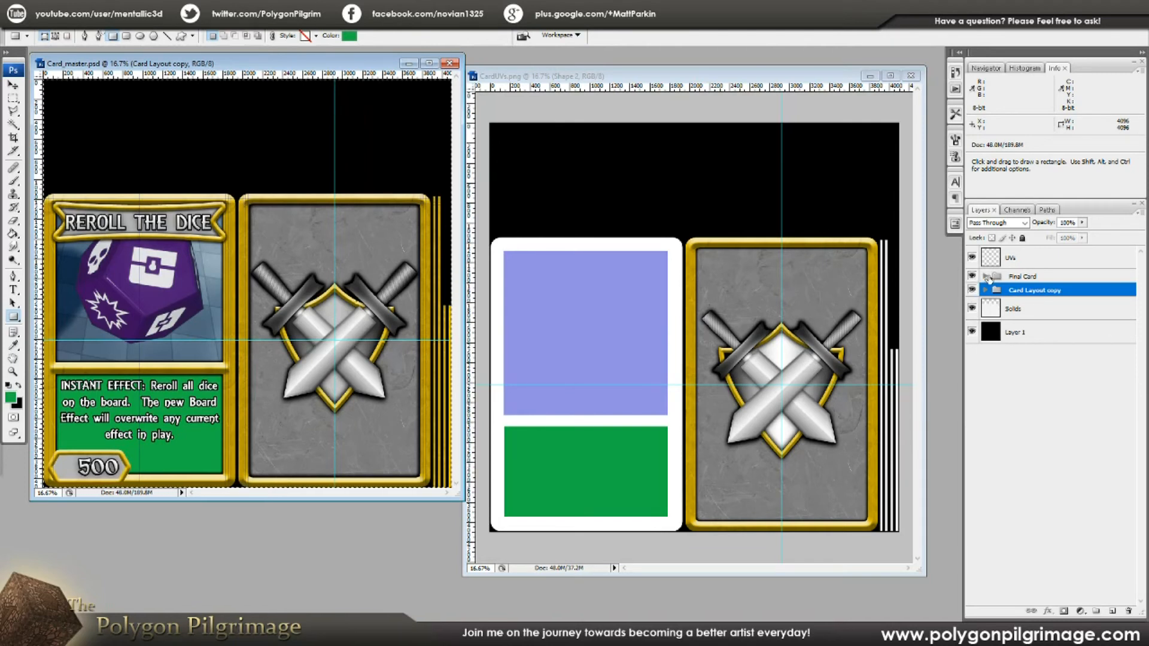
{"action": "key", "text": "ctrl+Tab"}
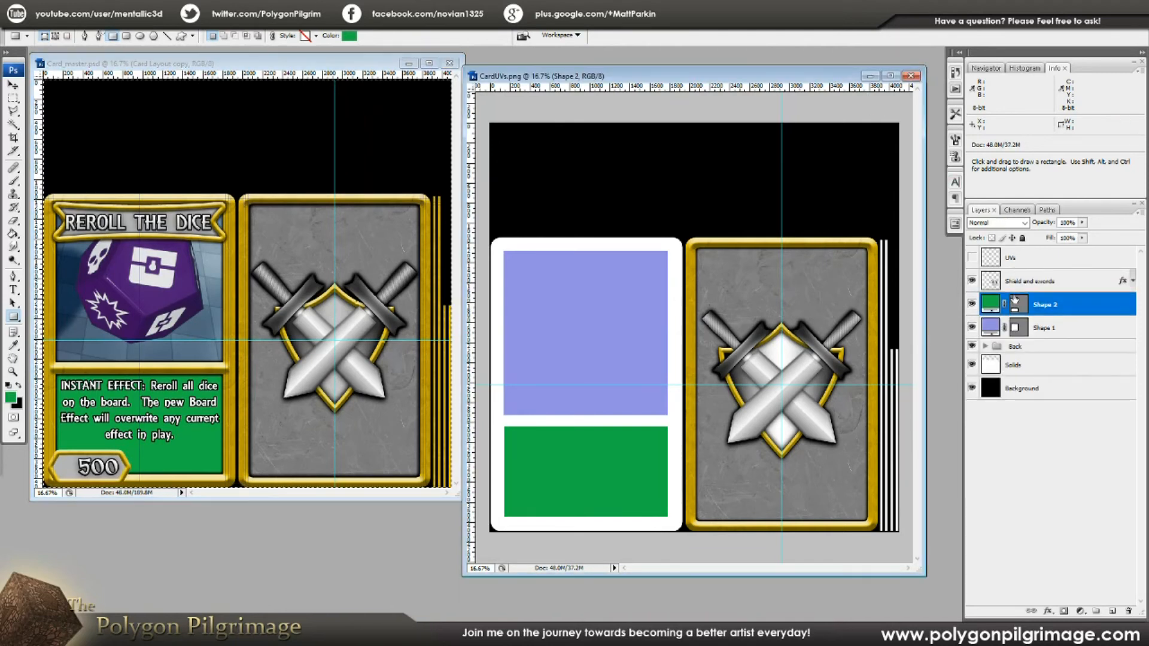
Expand the Back group and toggle the Card Back Frame layer's visibility to examine the frame, and collapse the group again
{"action": "left_click", "coordinate": [985, 346]}
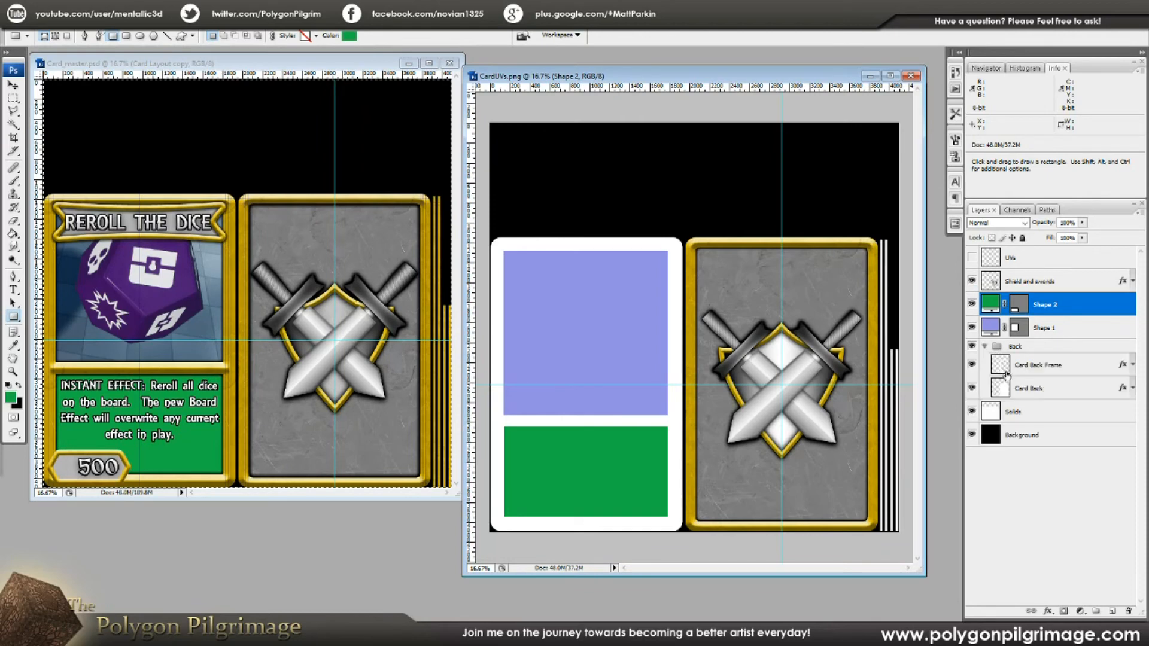
{"action": "left_click", "coordinate": [968, 366]}
{"action": "left_click", "coordinate": [967, 367]}
{"action": "left_click", "coordinate": [968, 366]}
{"action": "left_click", "coordinate": [968, 366]}
{"action": "left_click_drag", "start_coordinate": [800, 80], "coordinate": [811, 70]}
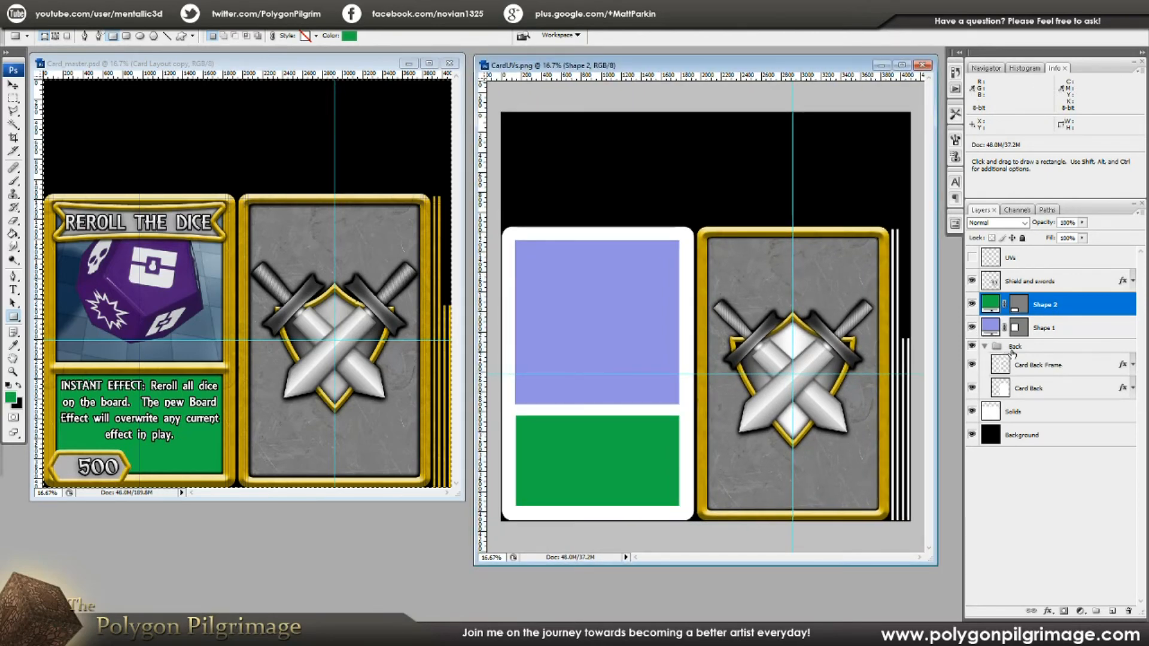
{"action": "left_click", "coordinate": [984, 347]}
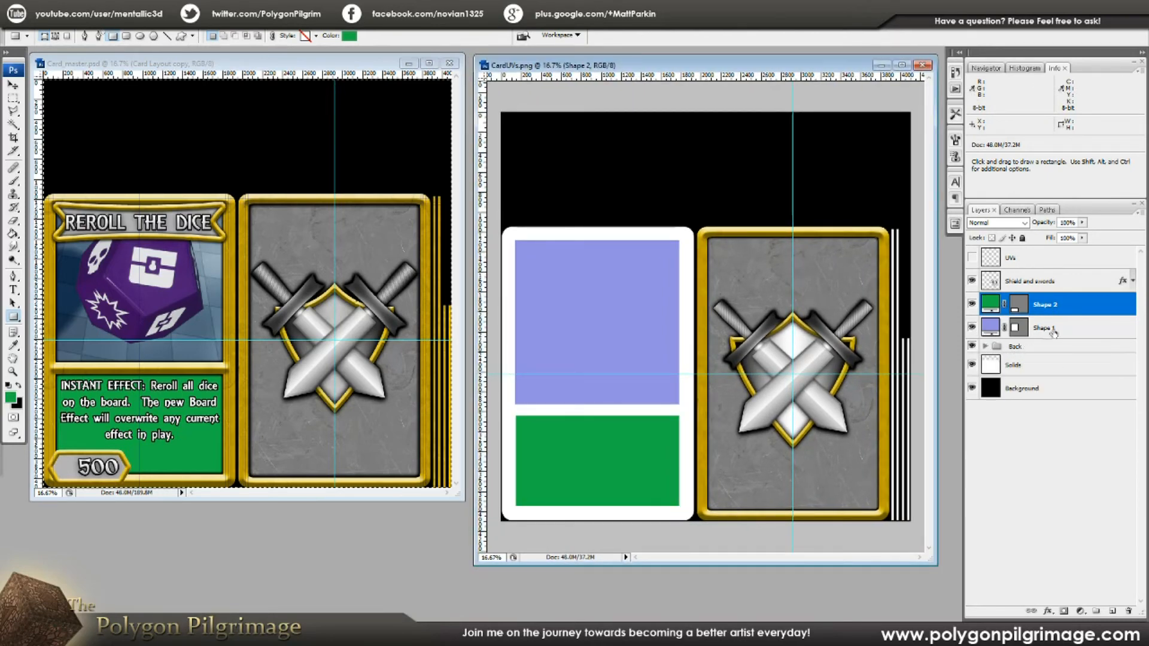
Group the Shape 1 and Shape 2 layers and name the group Front
{"action": "left_click", "coordinate": [1049, 328], "text": "shift"}
{"action": "key", "text": "ctrl+g"}
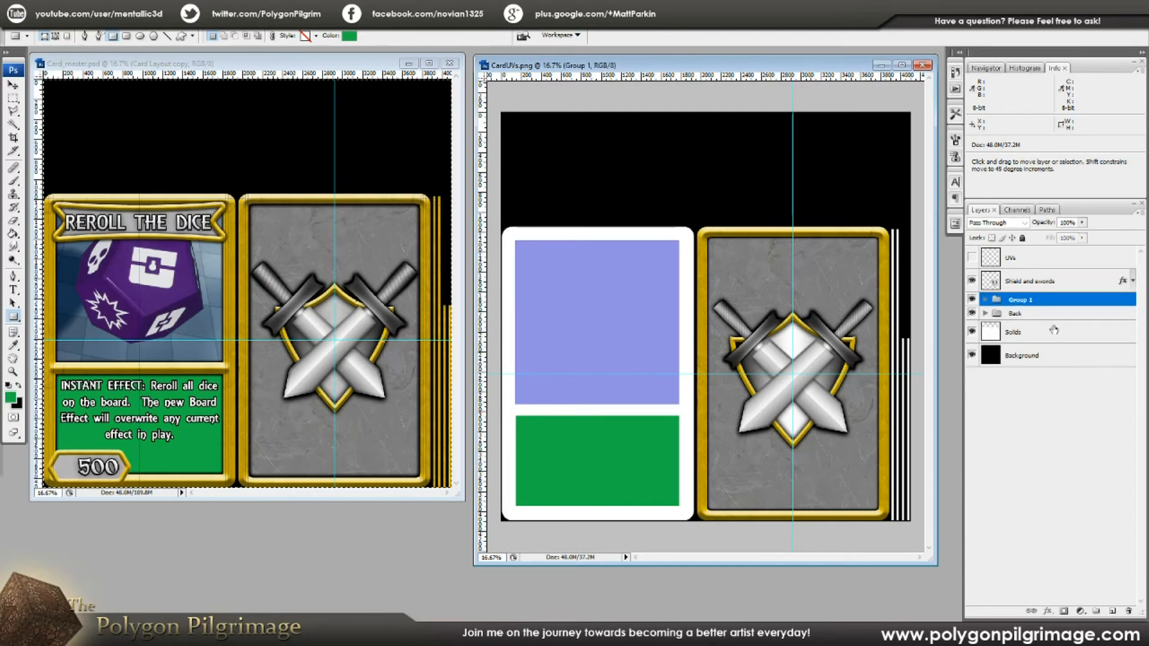
{"action": "double_click", "coordinate": [1022, 300]}
{"action": "type", "text": "Front"}
{"action": "key", "text": "Return"}
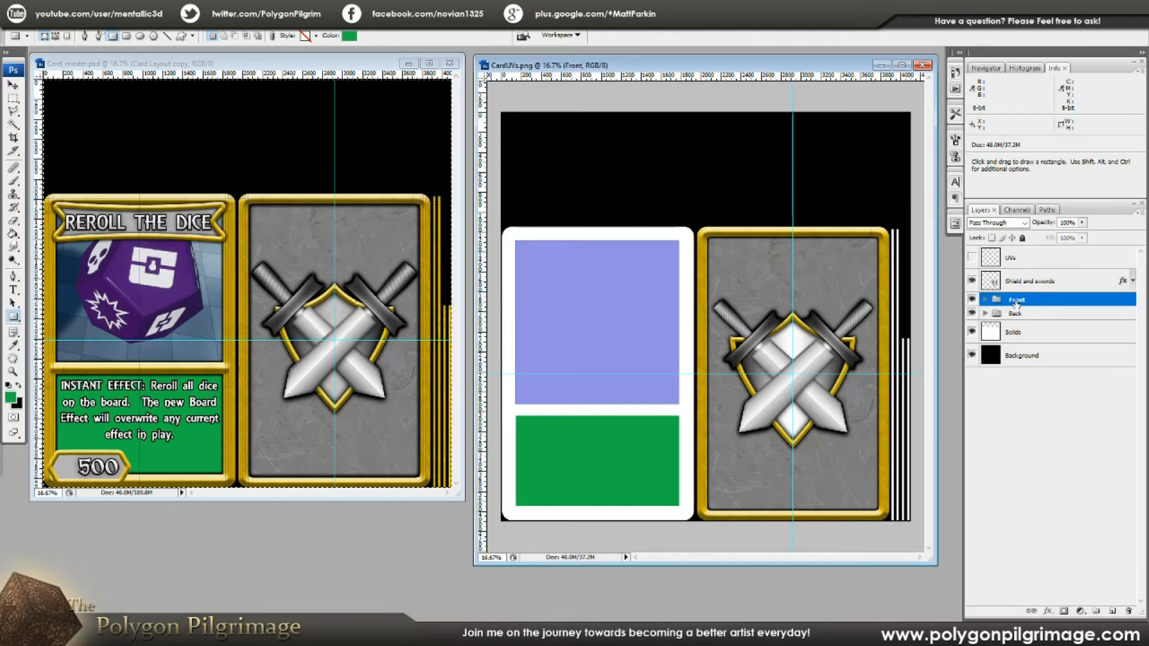
Add a layer inside the Front group and select the card front's area from the Solids layer, excluding the green and blue rectangles
{"action": "left_click", "coordinate": [985, 299]}
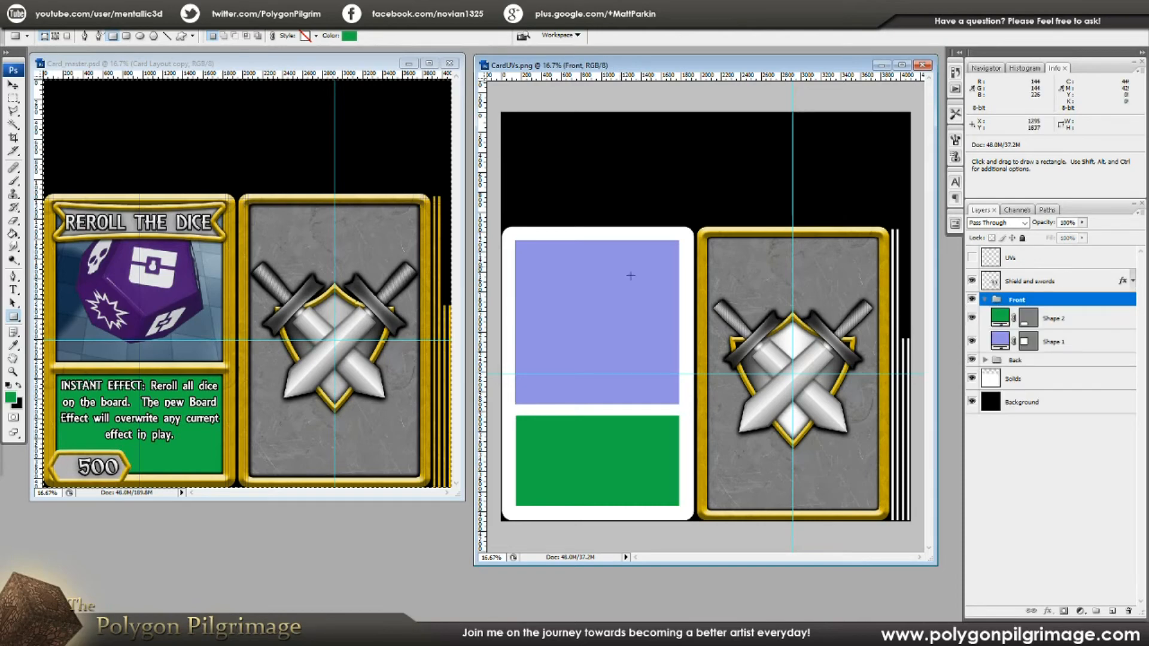
{"action": "left_click", "coordinate": [1112, 610]}
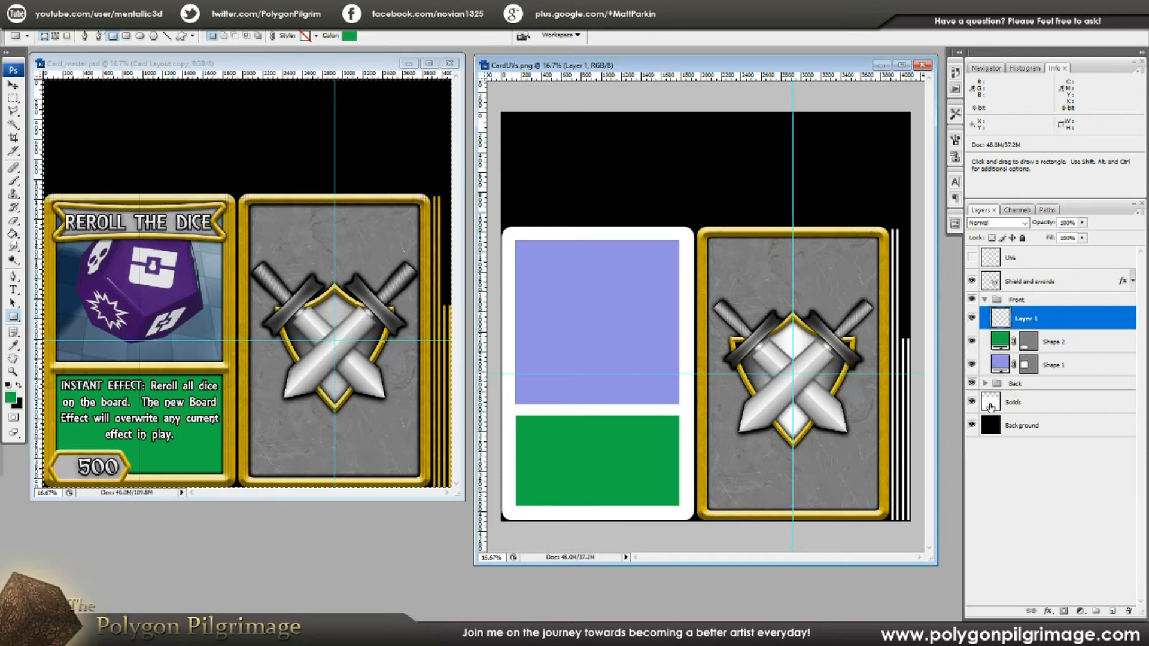
{"action": "left_click", "coordinate": [991, 407]}
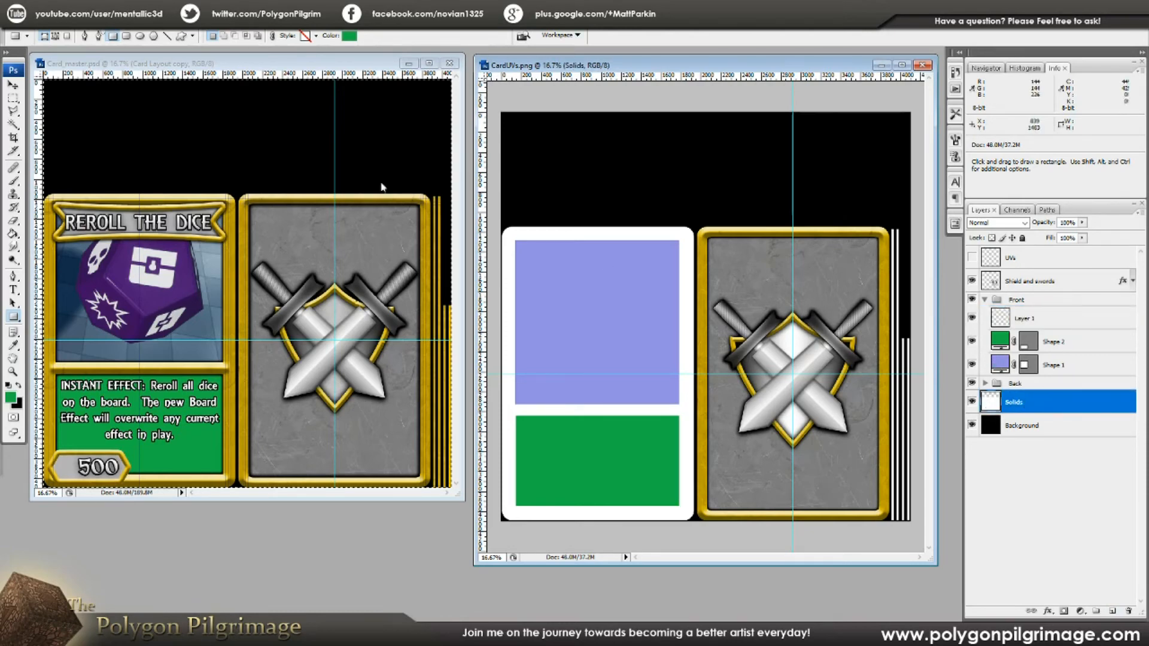
{"action": "left_click", "coordinate": [12, 124]}
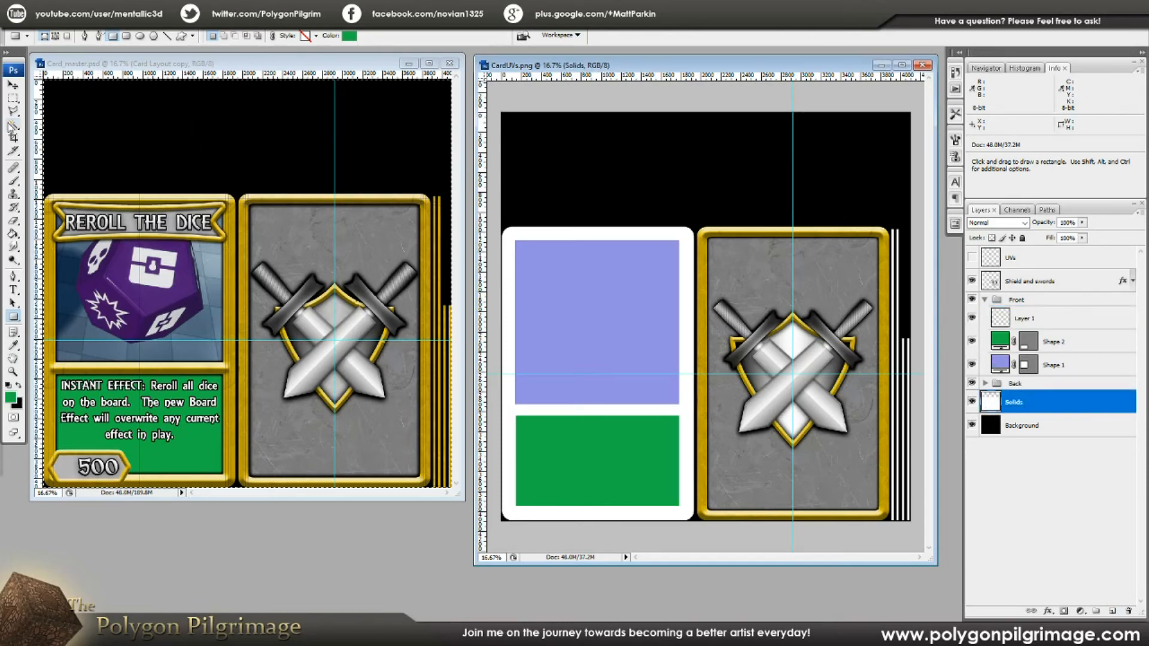
{"action": "left_click", "coordinate": [642, 283]}
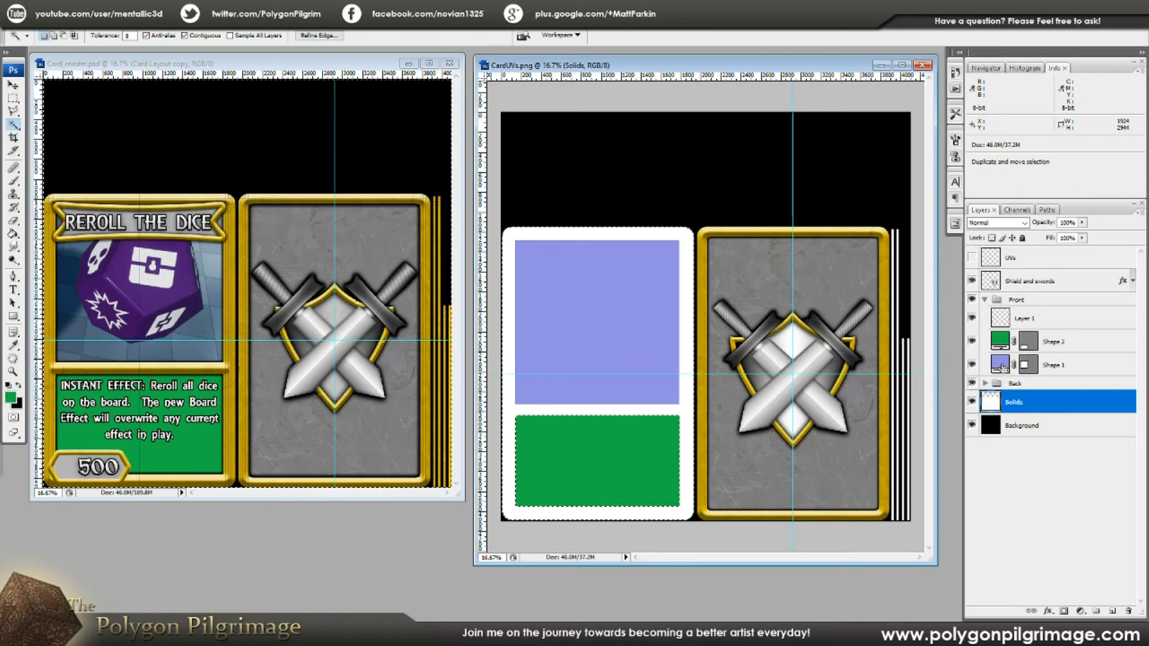
{"action": "left_click", "coordinate": [1002, 368], "text": "ctrl+alt"}
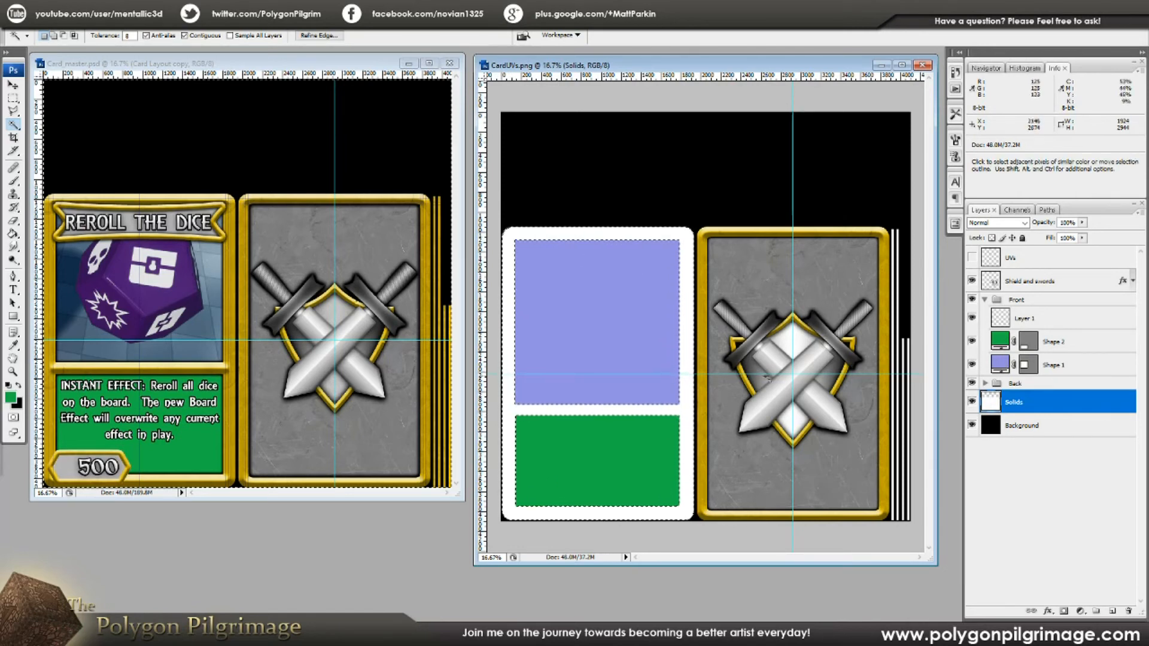
Fill the selected border area on Layer 1 in the Front group with white
{"action": "left_click", "coordinate": [1033, 326]}
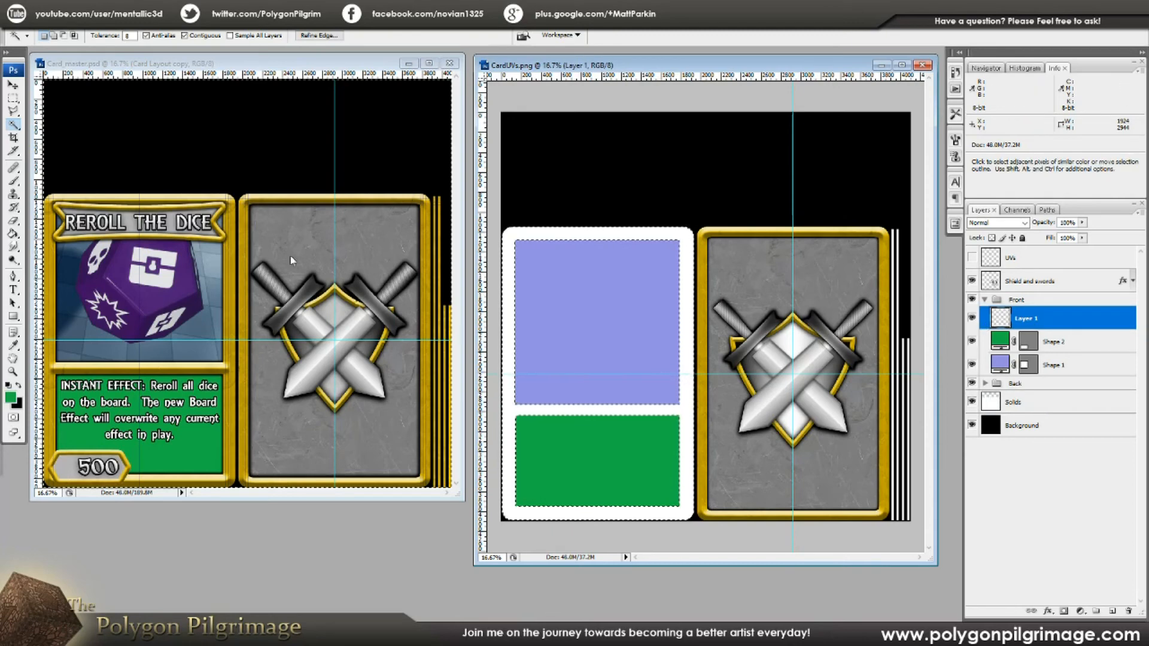
{"action": "left_click", "coordinate": [12, 235]}
{"action": "left_click", "coordinate": [8, 386]}
{"action": "left_click", "coordinate": [17, 387]}
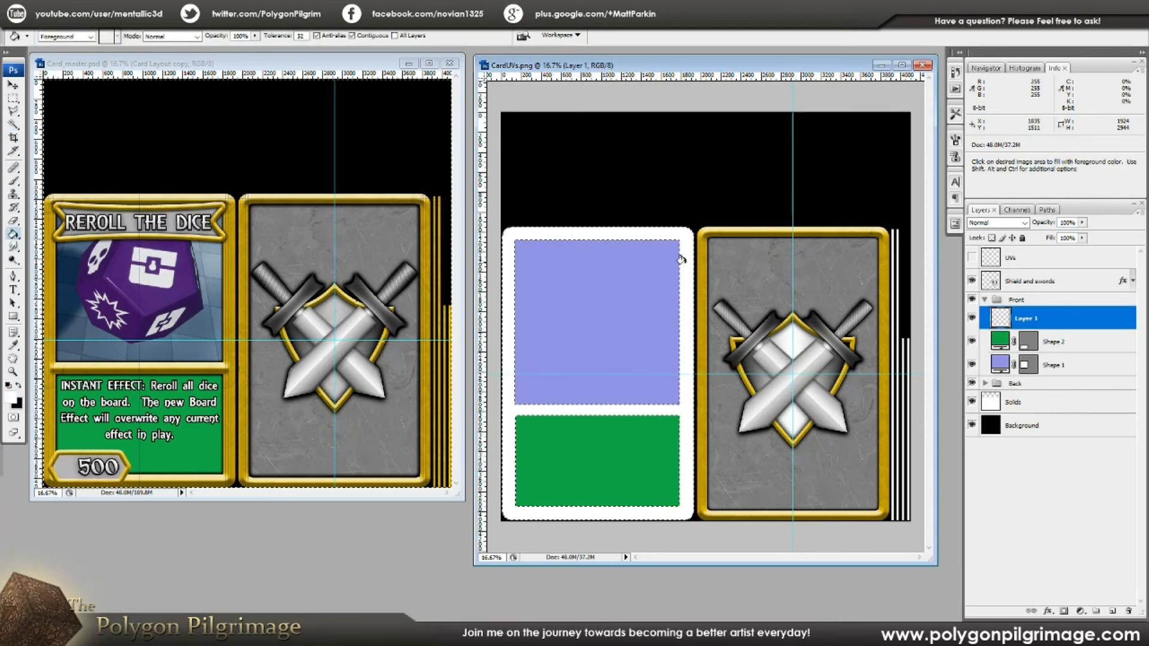
Rename the white-filled border layer as Front Card Frane
{"action": "double_click", "coordinate": [1034, 320]}
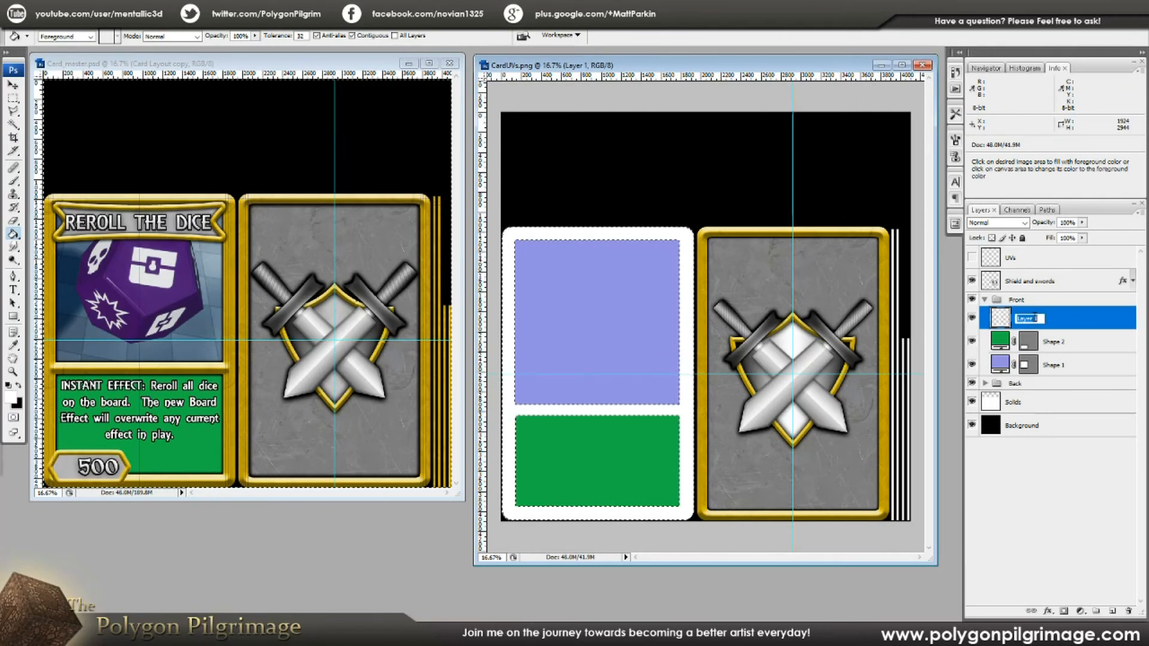
{"action": "type", "text": "Filnt Card Framme"}
{"action": "key", "text": "Return"}
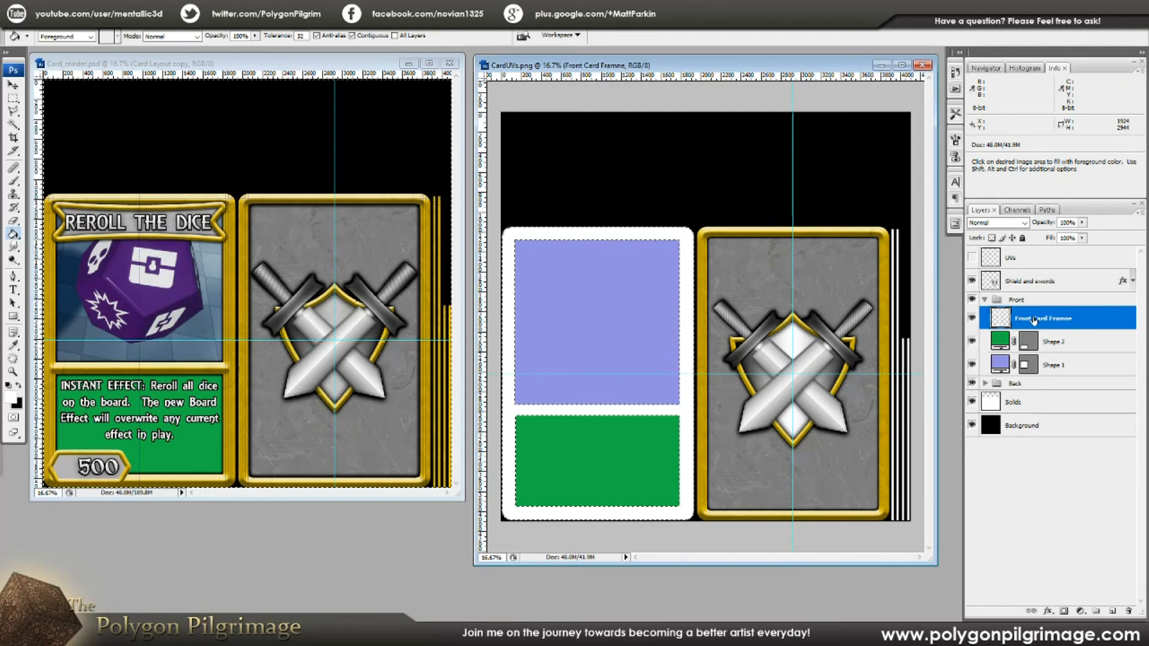
{"action": "double_click", "coordinate": [1056, 321]}
{"action": "left_click", "coordinate": [1063, 319]}
{"action": "key", "text": "BackSpace"}
{"action": "key", "text": "Return"}
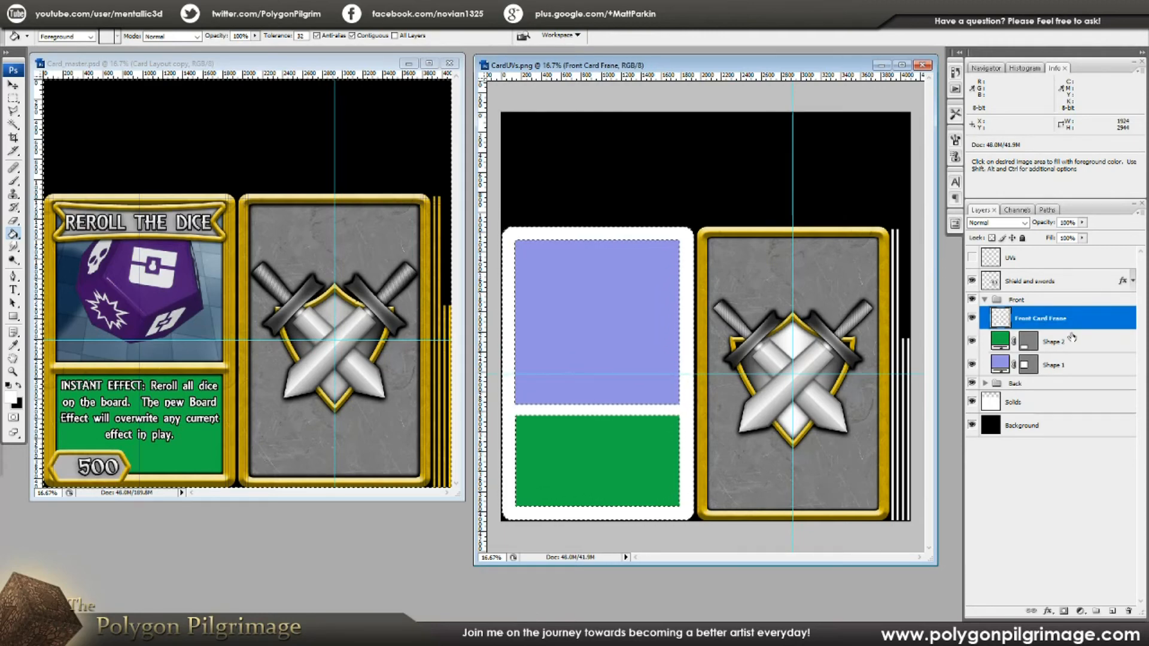
Copy the layer style of Card Back Frame and paste it onto the Front Card Frane layer
{"action": "left_click", "coordinate": [1070, 340]}
{"action": "left_click", "coordinate": [1057, 322]}
{"action": "left_click", "coordinate": [985, 384]}
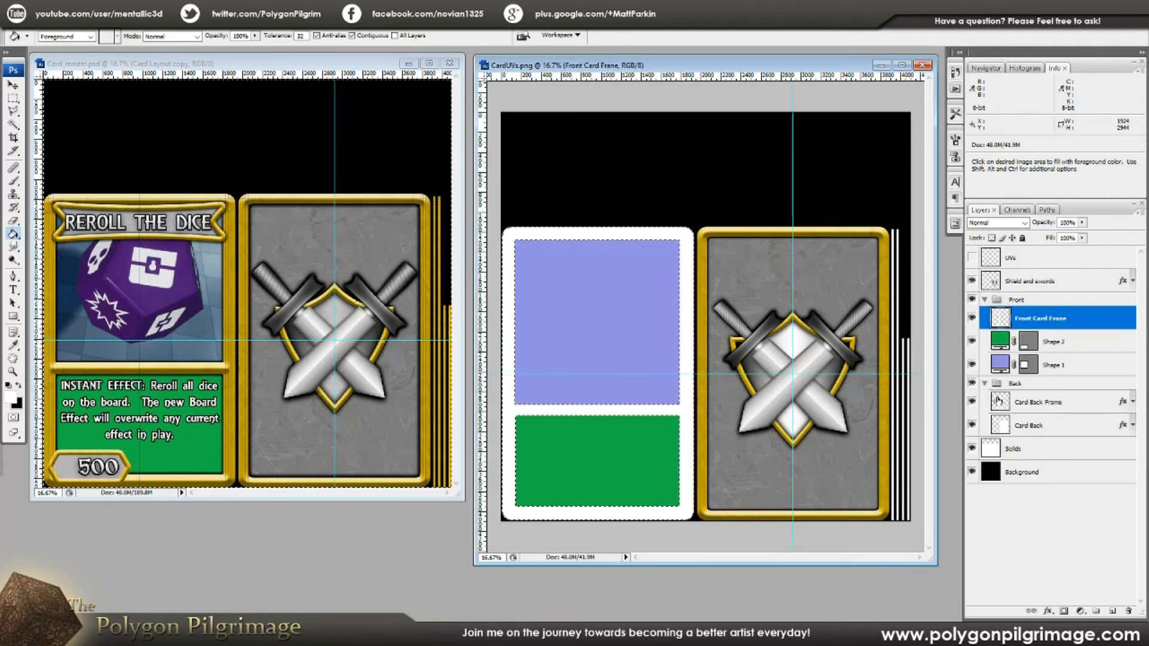
{"action": "left_click", "coordinate": [1055, 403]}
{"action": "right_click", "coordinate": [1051, 406]}
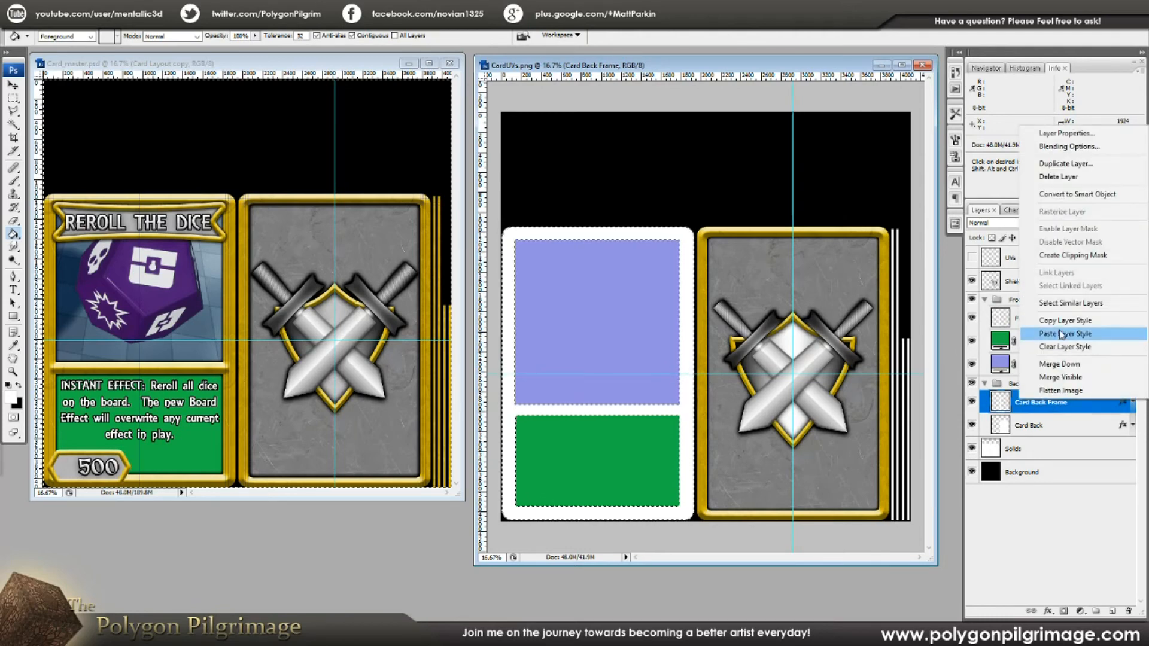
{"action": "left_click", "coordinate": [1062, 323]}
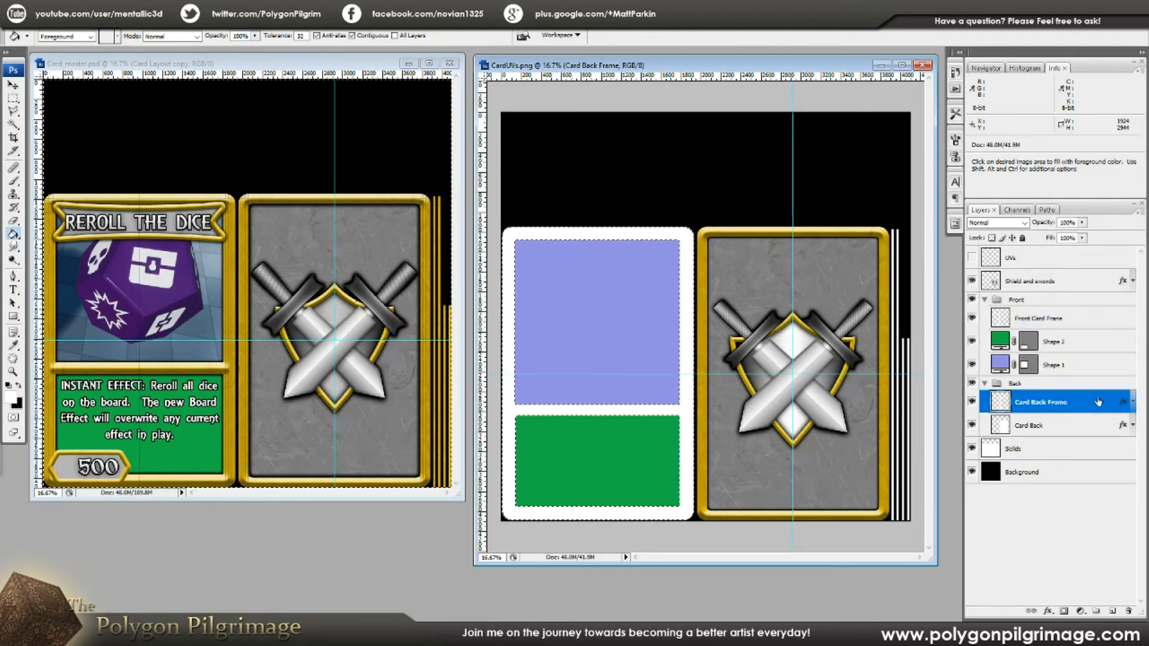
{"action": "left_click", "coordinate": [986, 384]}
{"action": "left_click", "coordinate": [1021, 319]}
{"action": "right_click", "coordinate": [1021, 319]}
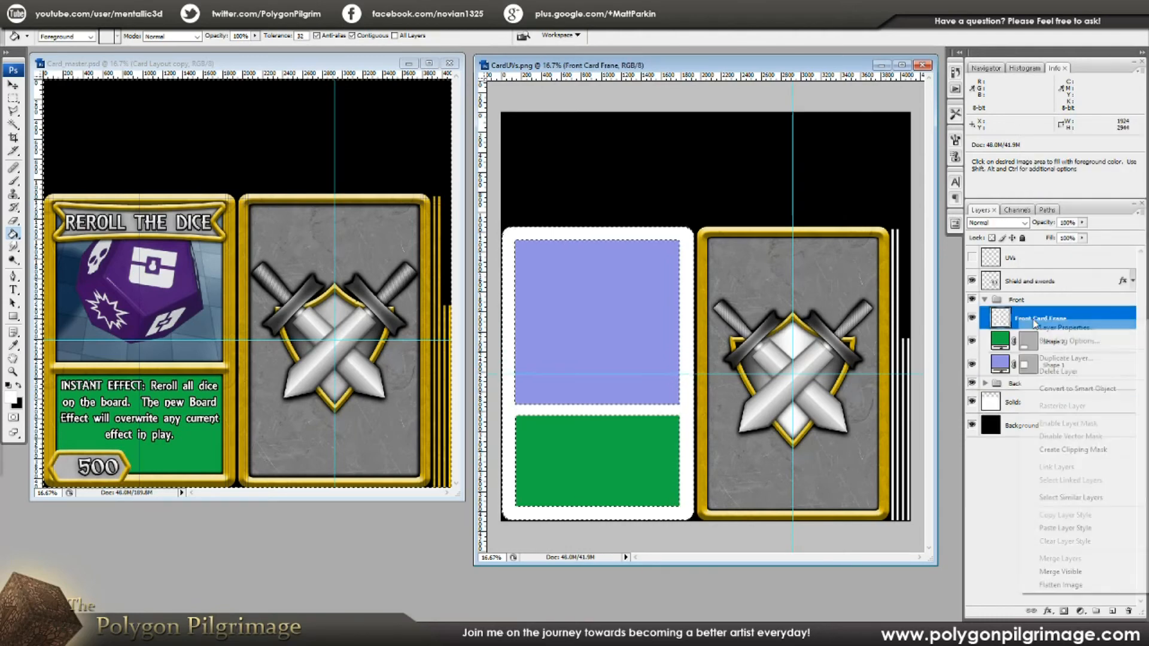
{"action": "left_click", "coordinate": [1059, 530]}
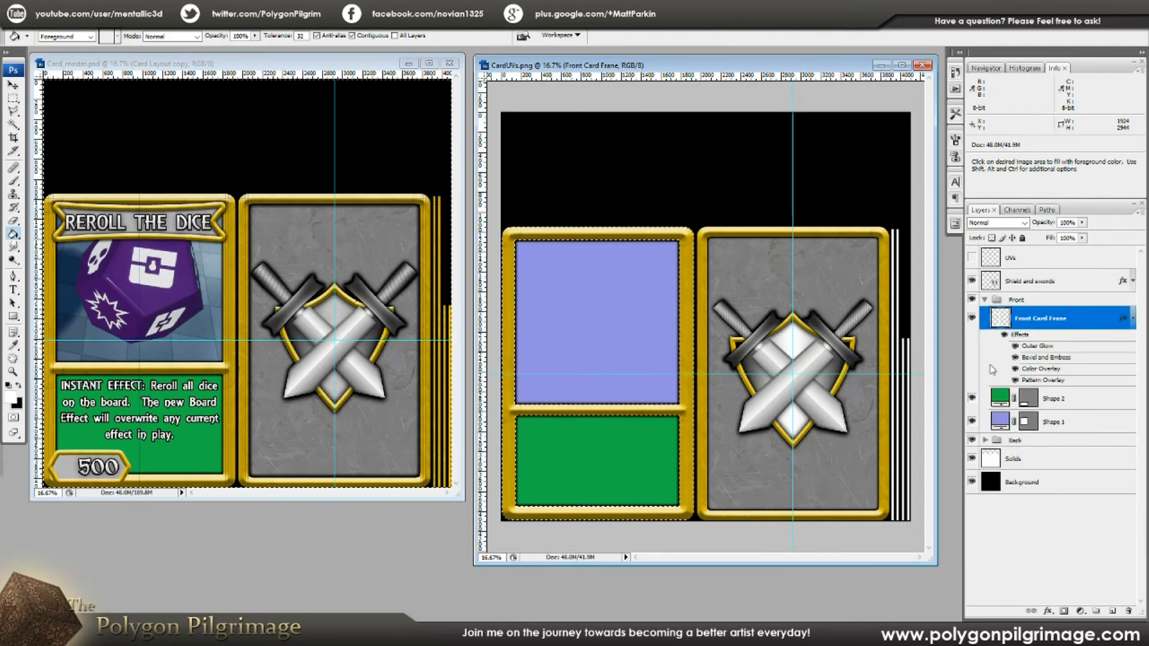
{"action": "left_click", "coordinate": [1130, 316]}
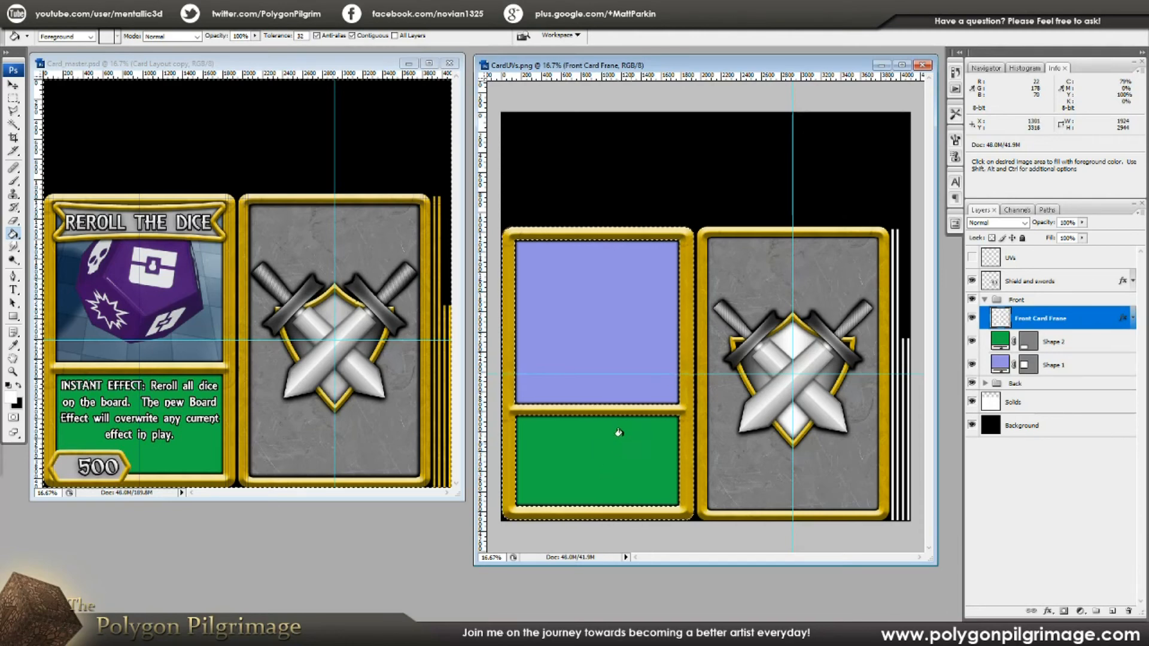
Select Shape 1 in CardUVs.png, and in Card_master.psd expand the Card Layout copy group and show its Layer 9 copy dice picture
{"action": "key", "text": "alt+bracketleft"}
{"action": "key", "text": "alt+bracketleft"}
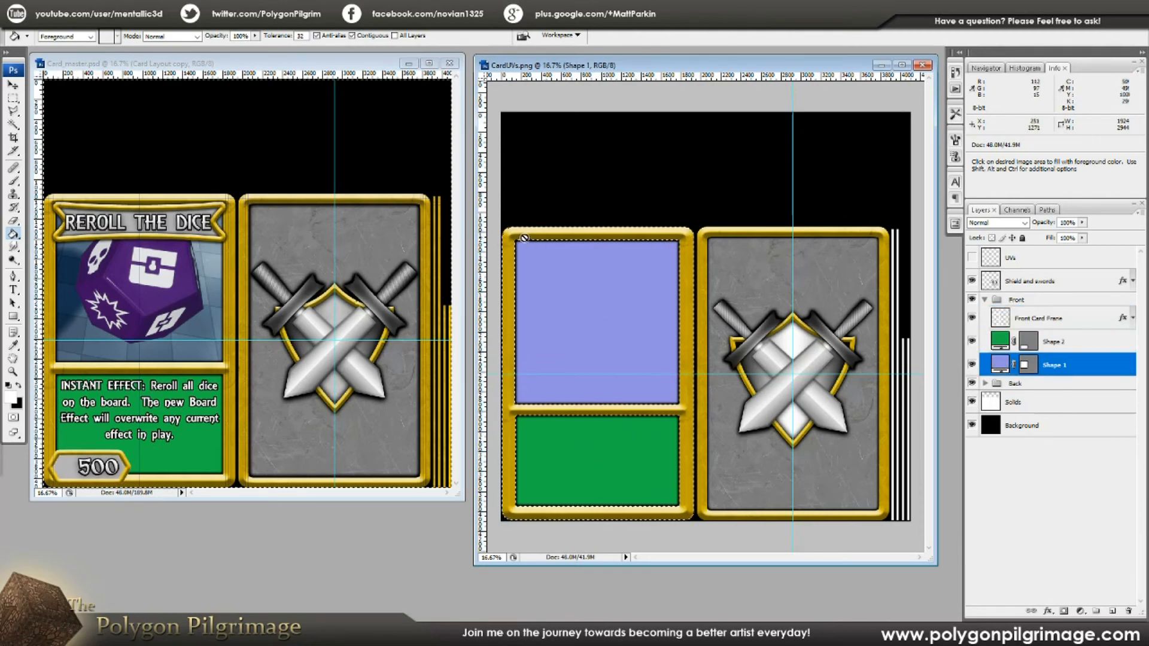
{"action": "left_click", "coordinate": [371, 60]}
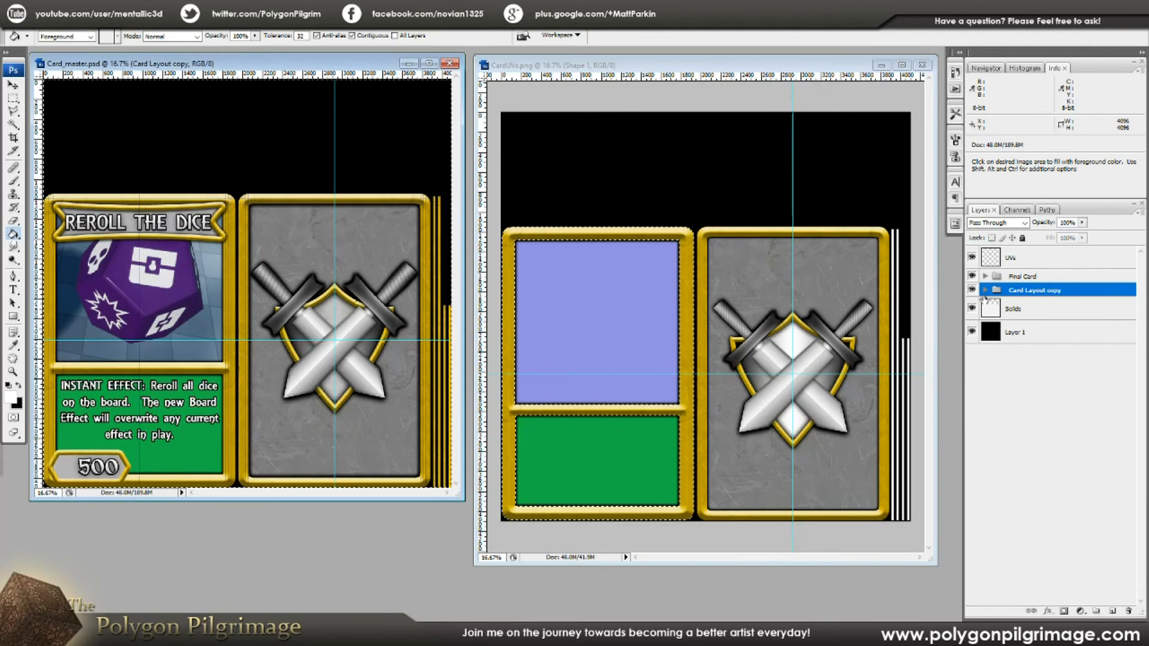
{"action": "left_click", "coordinate": [986, 291]}
{"action": "left_click", "coordinate": [986, 290]}
{"action": "left_click", "coordinate": [985, 290]}
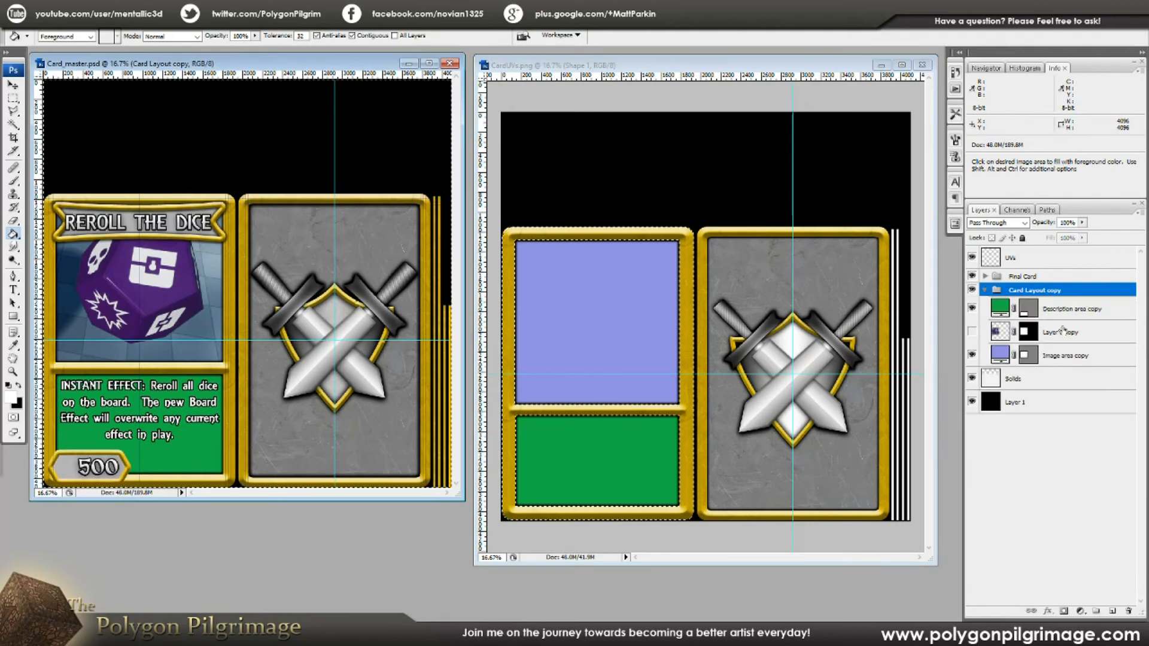
{"action": "left_click", "coordinate": [1059, 332]}
{"action": "left_click", "coordinate": [972, 331]}
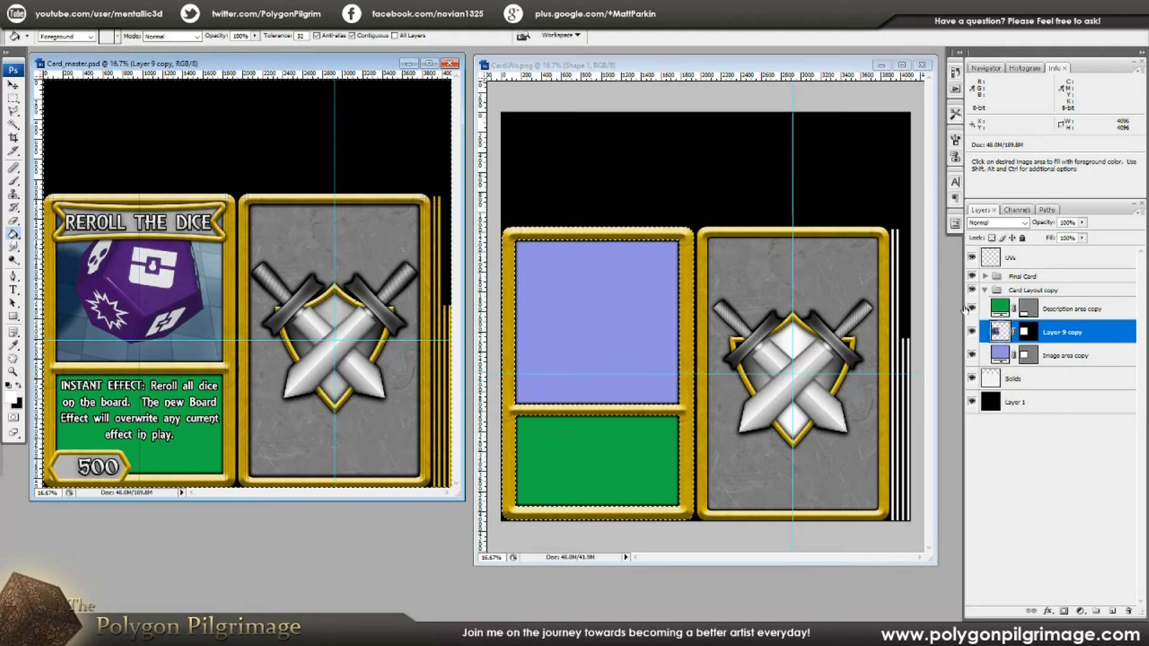
Bring the dice picture into CardUVs.png on a layer above Shape 1 and position it in the card front's image area
{"action": "left_click", "coordinate": [820, 84]}
{"action": "left_click", "coordinate": [1065, 373]}
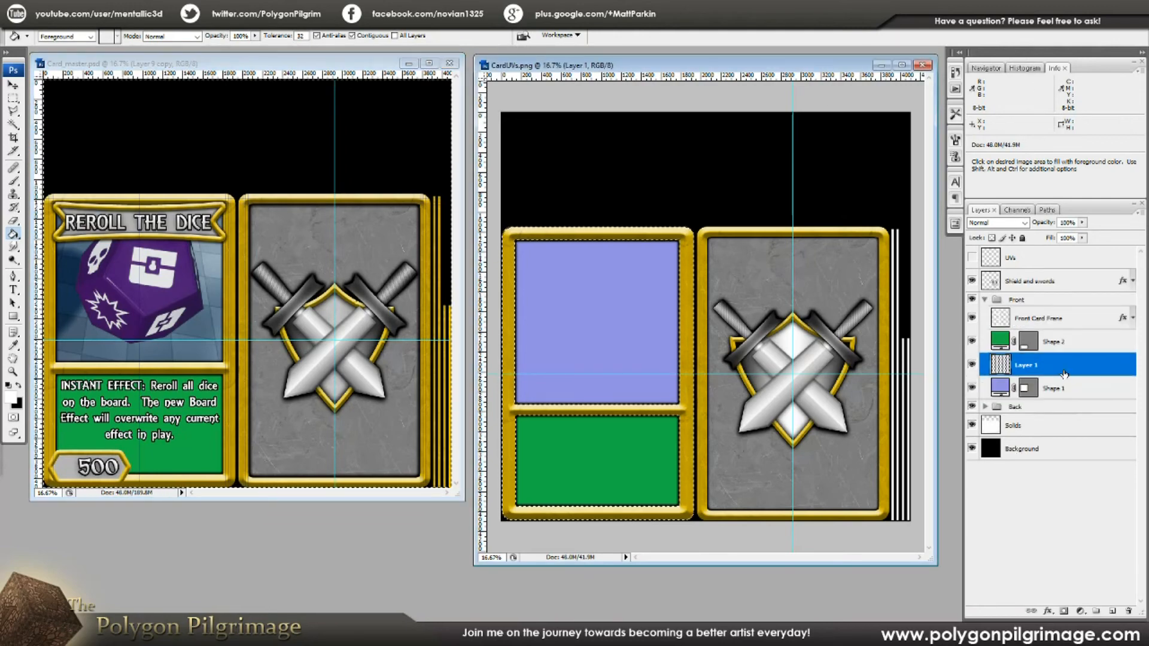
{"action": "left_click", "coordinate": [1064, 377], "text": "alt"}
{"action": "key", "text": "v"}
{"action": "left_click_drag", "start_coordinate": [639, 392], "coordinate": [639, 346]}
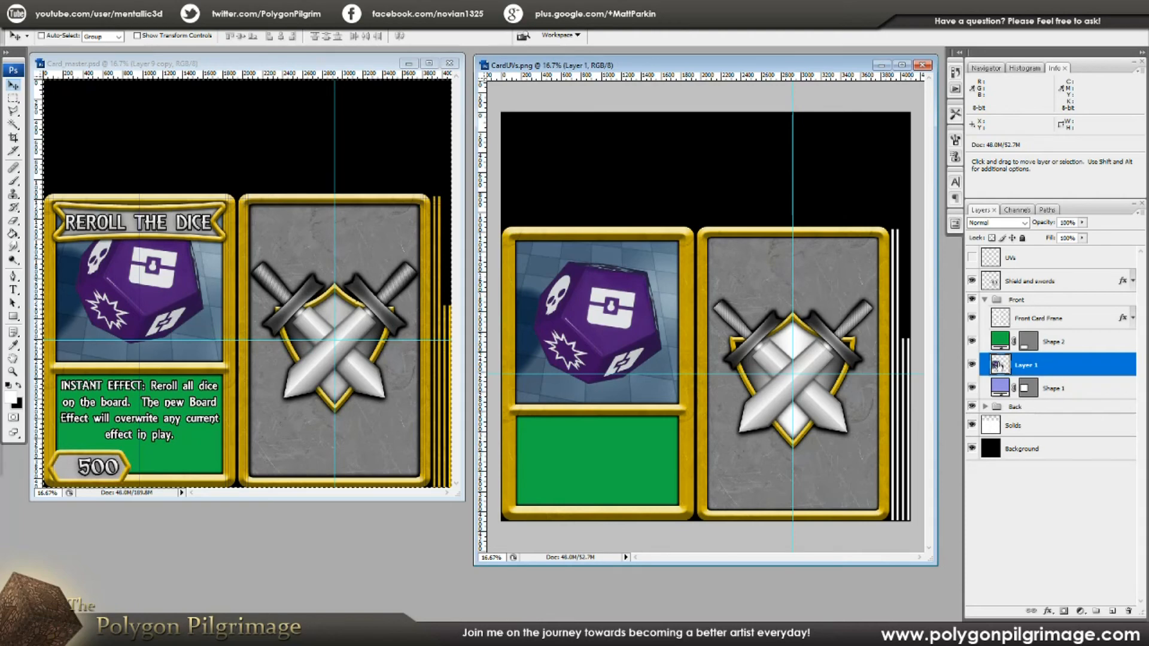
Hide the Shape 2 and Shape 1 layers and rename the dice picture layer as Card Picture
{"action": "left_click", "coordinate": [973, 342]}
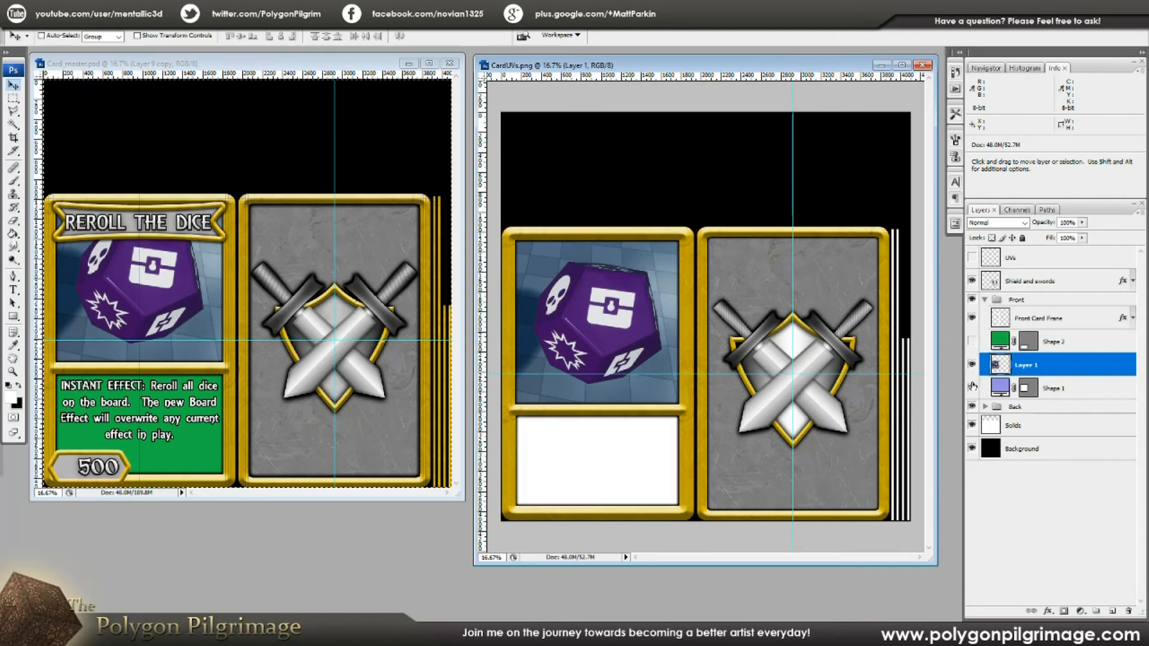
{"action": "left_click", "coordinate": [1005, 322]}
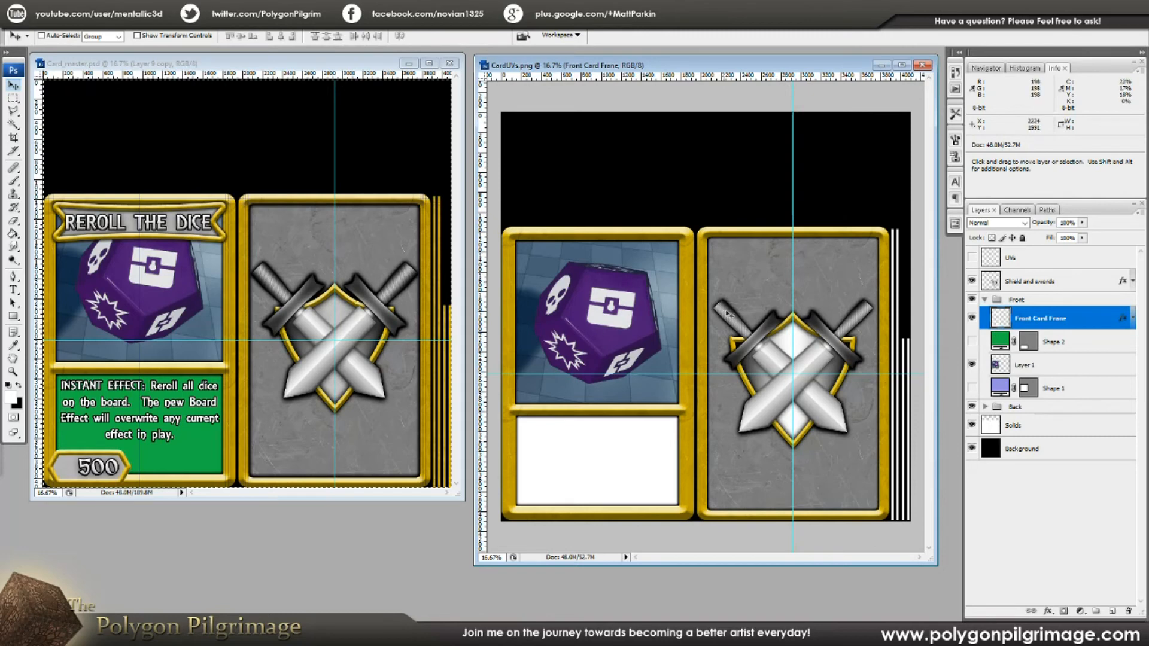
{"action": "left_click", "coordinate": [1037, 367]}
{"action": "double_click", "coordinate": [1035, 366]}
{"action": "type", "text": "Card"}
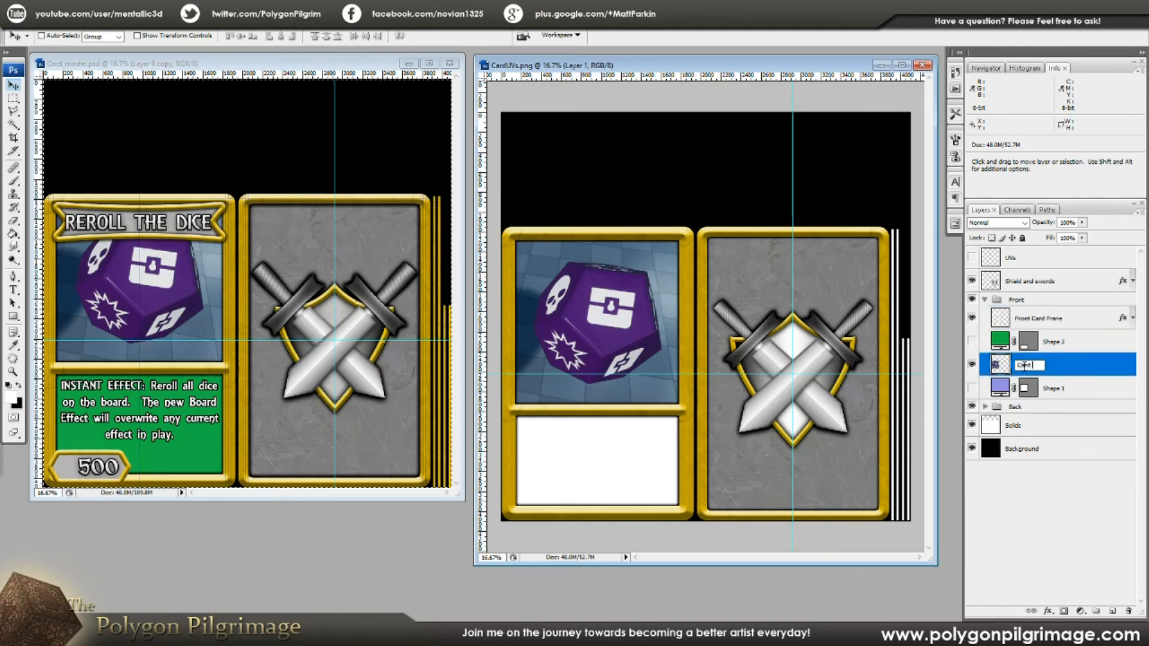
{"action": "type", "text": " Pic"}
{"action": "key", "text": "BackSpace"}
{"action": "key", "text": "BackSpace"}
{"action": "type", "text": "ture"}
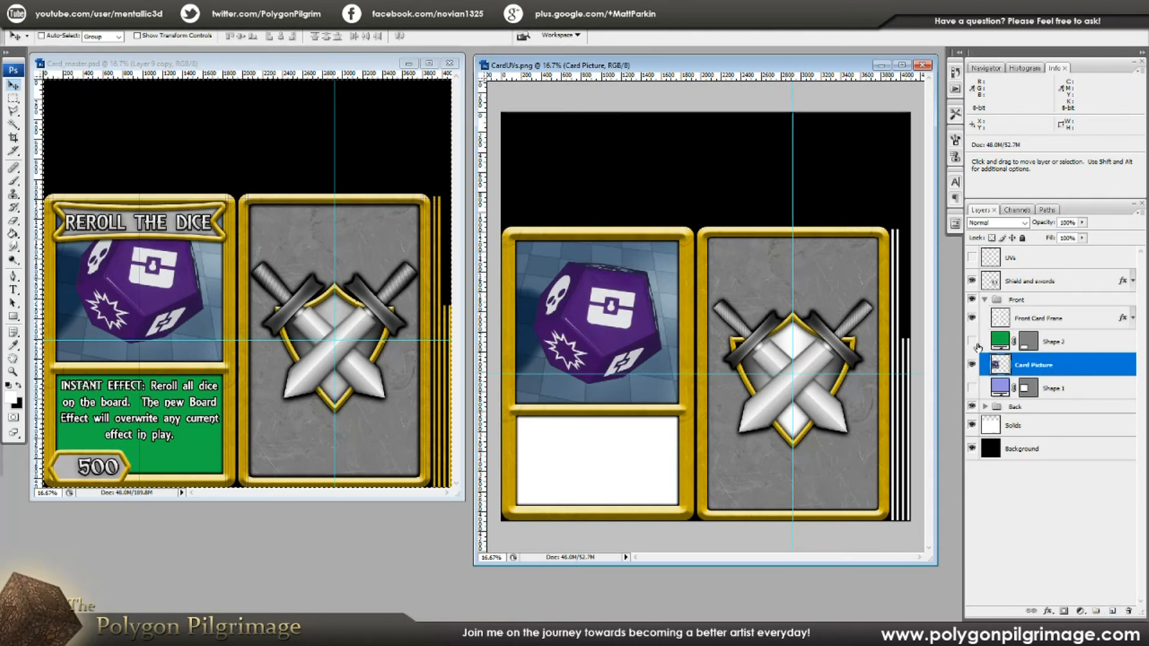
Add a layer above Shape 2 in the Front group and name it Text
{"action": "left_click", "coordinate": [1065, 325]}
{"action": "left_click", "coordinate": [1062, 342]}
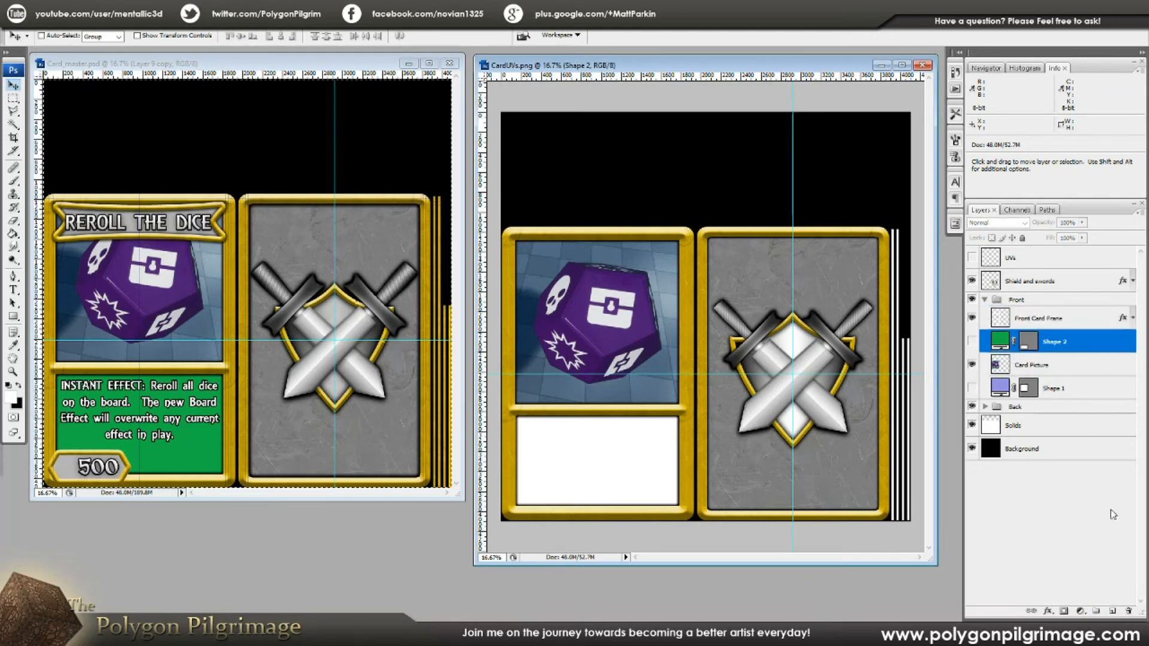
{"action": "left_click", "coordinate": [1113, 612]}
{"action": "double_click", "coordinate": [1025, 342]}
{"action": "type", "text": "Text"}
{"action": "key", "text": "Return"}
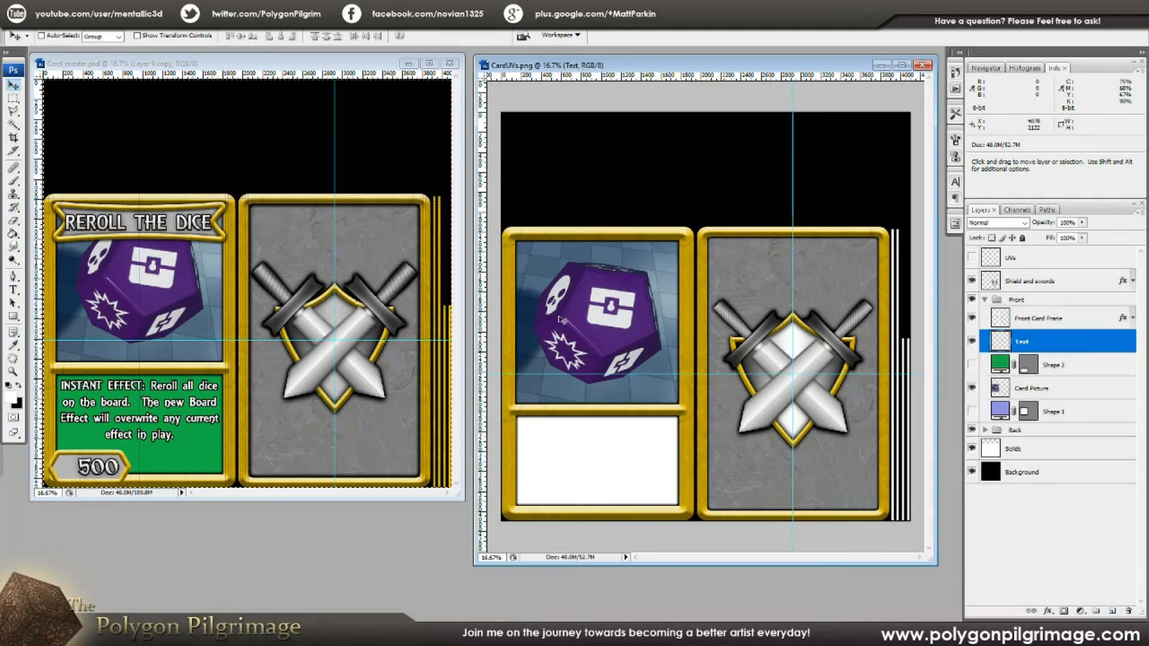
Create a text box about 1517 by 793 px in the description area reading "This is card sample text describing what the card does when played"
{"action": "left_click", "coordinate": [12, 290]}
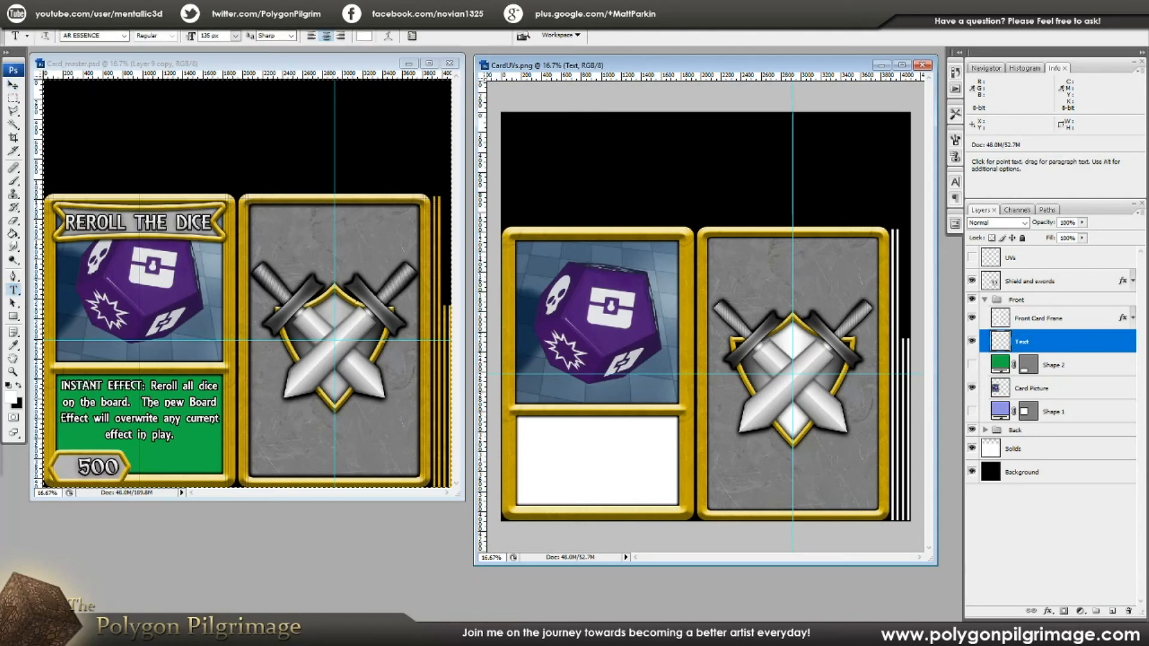
{"action": "left_click_drag", "start_coordinate": [522, 423], "coordinate": [668, 493]}
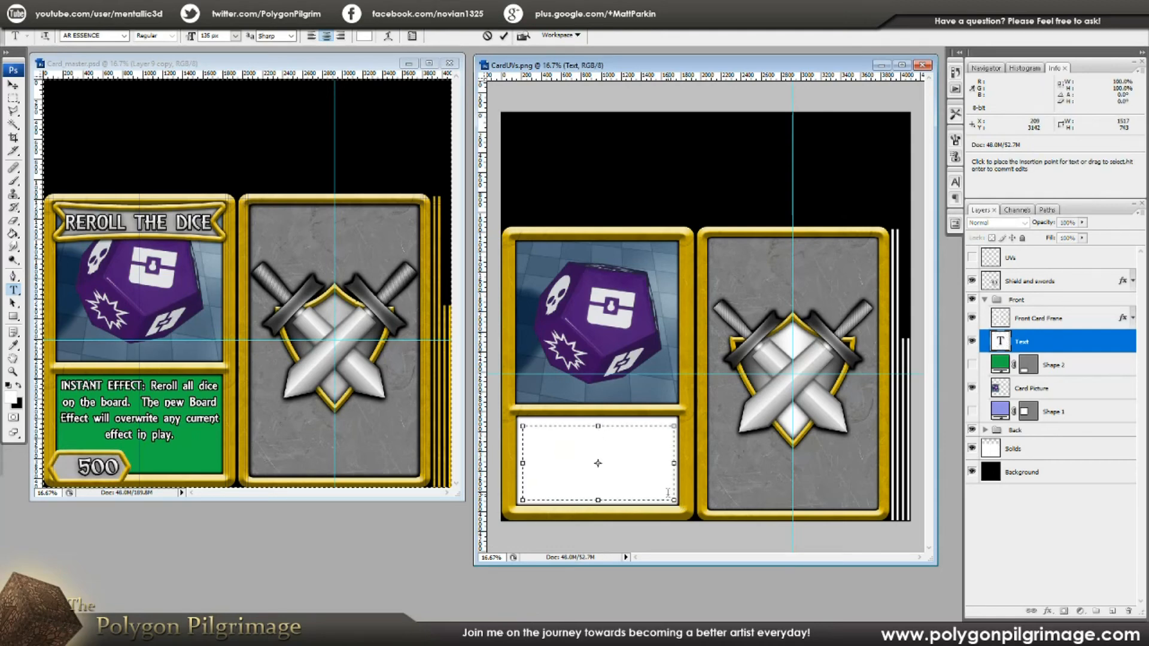
{"action": "type", "text": "EFFECT: Reroll all dice on the board. The new Board"}
{"action": "key", "text": "ctrl+a"}
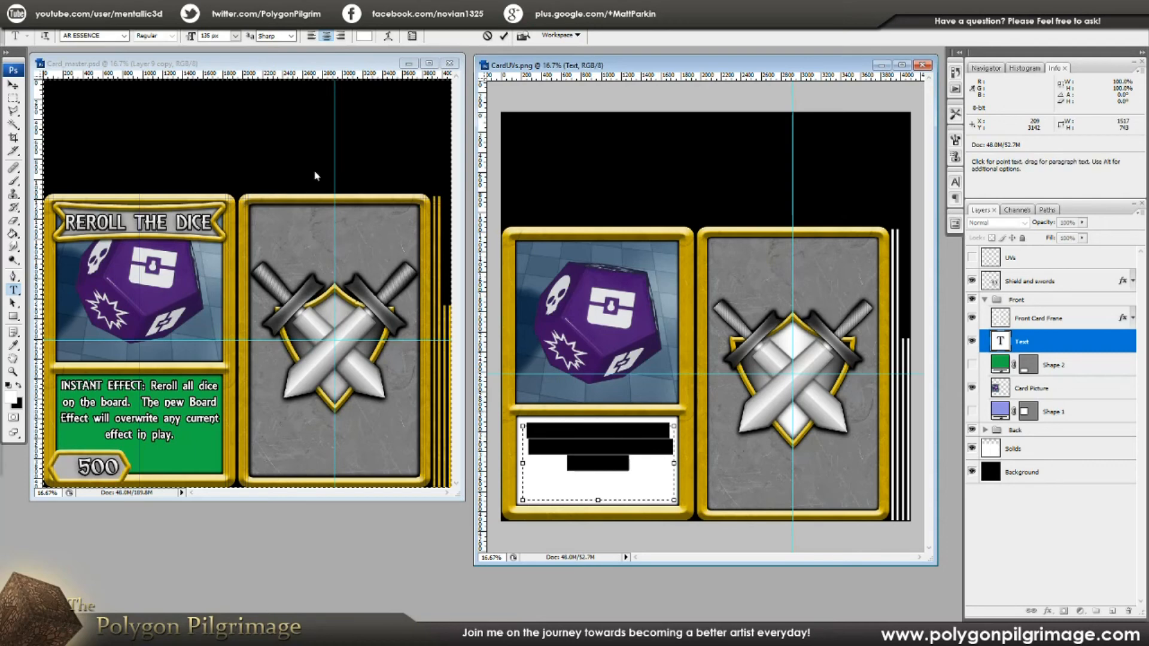
Show the green Shape 2 layer and put the word "describing" unhyphenated at the start of the sample text's second line
{"action": "left_click", "coordinate": [972, 364]}
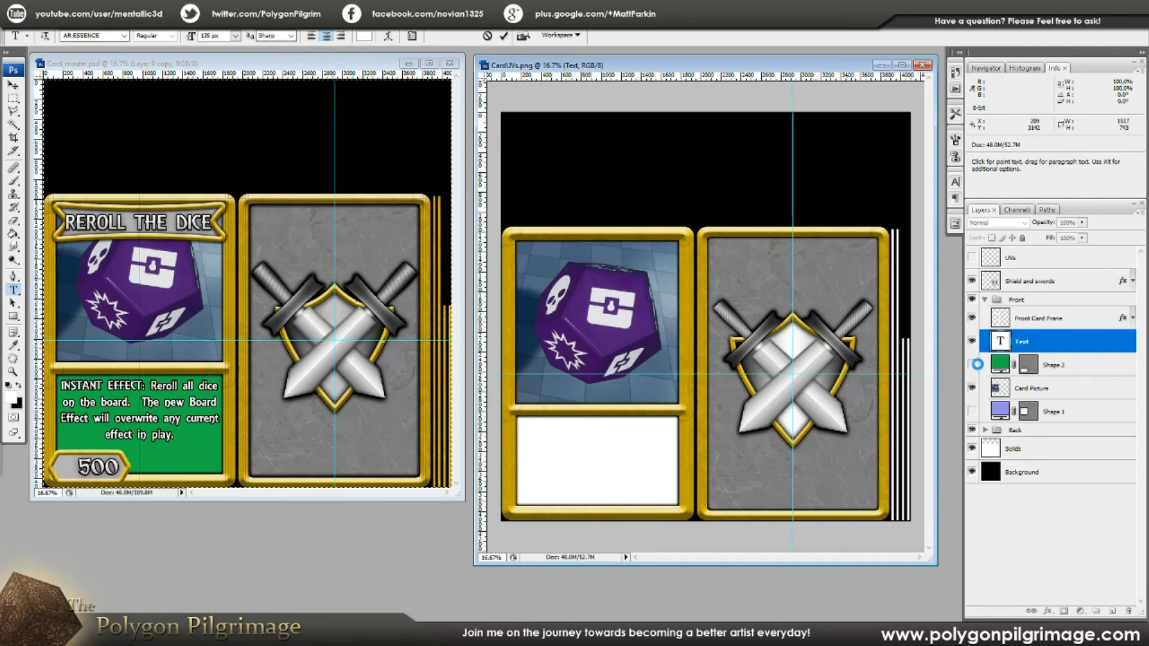
{"action": "double_click", "coordinate": [1001, 343]}
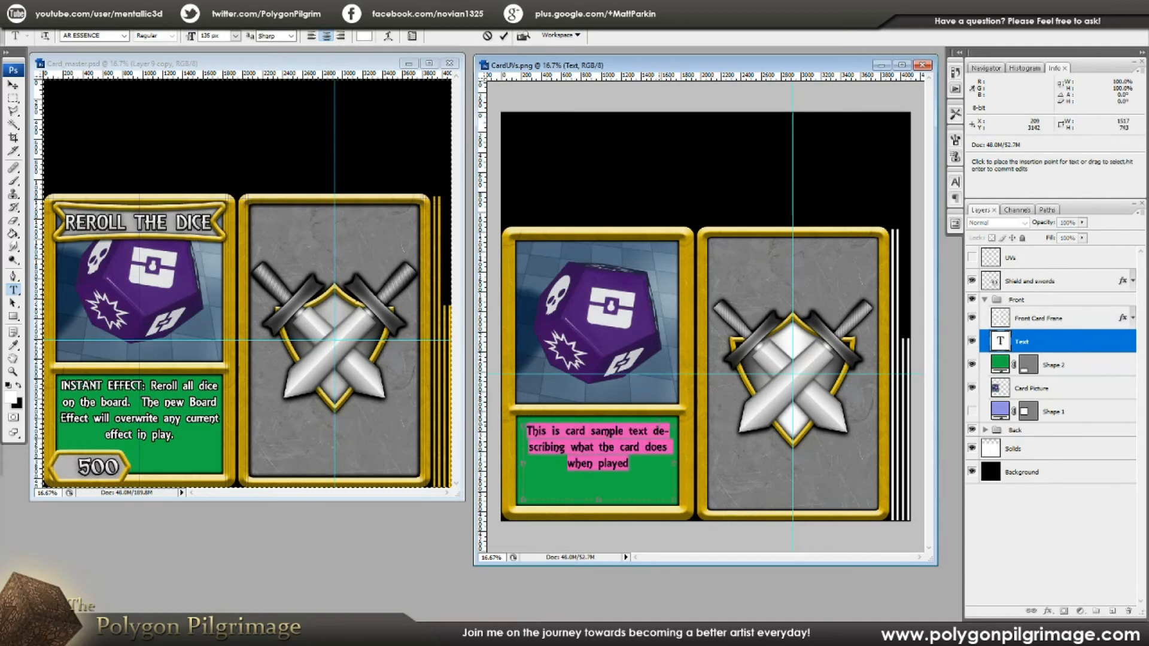
{"action": "left_click", "coordinate": [639, 448]}
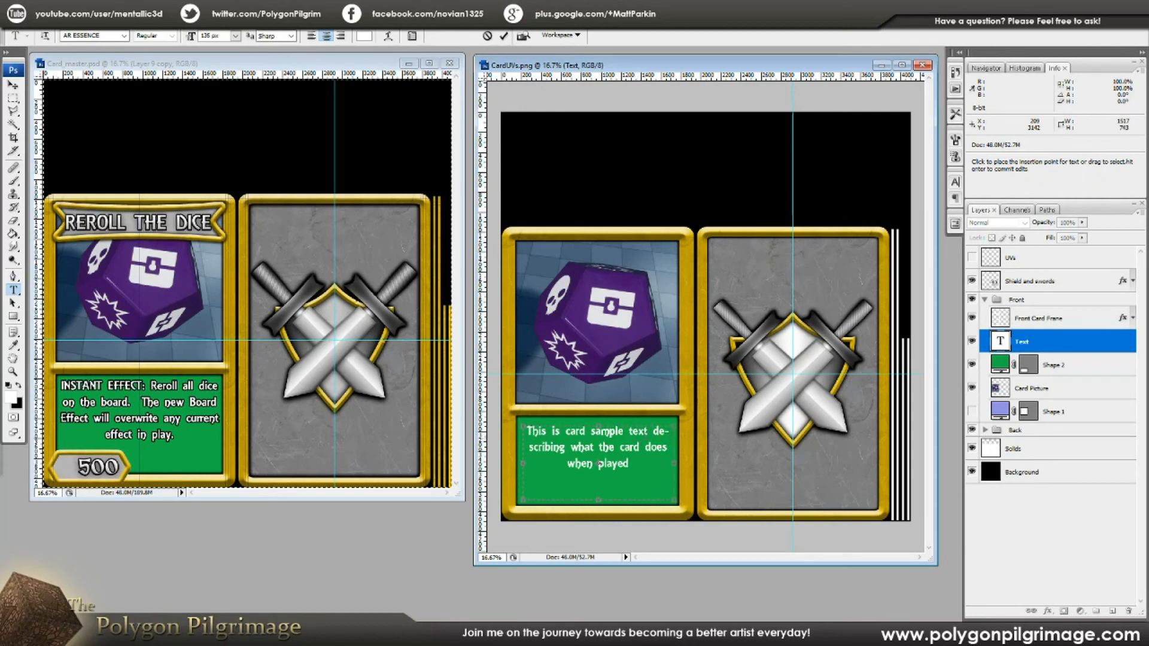
{"action": "key", "text": "BackSpace"}
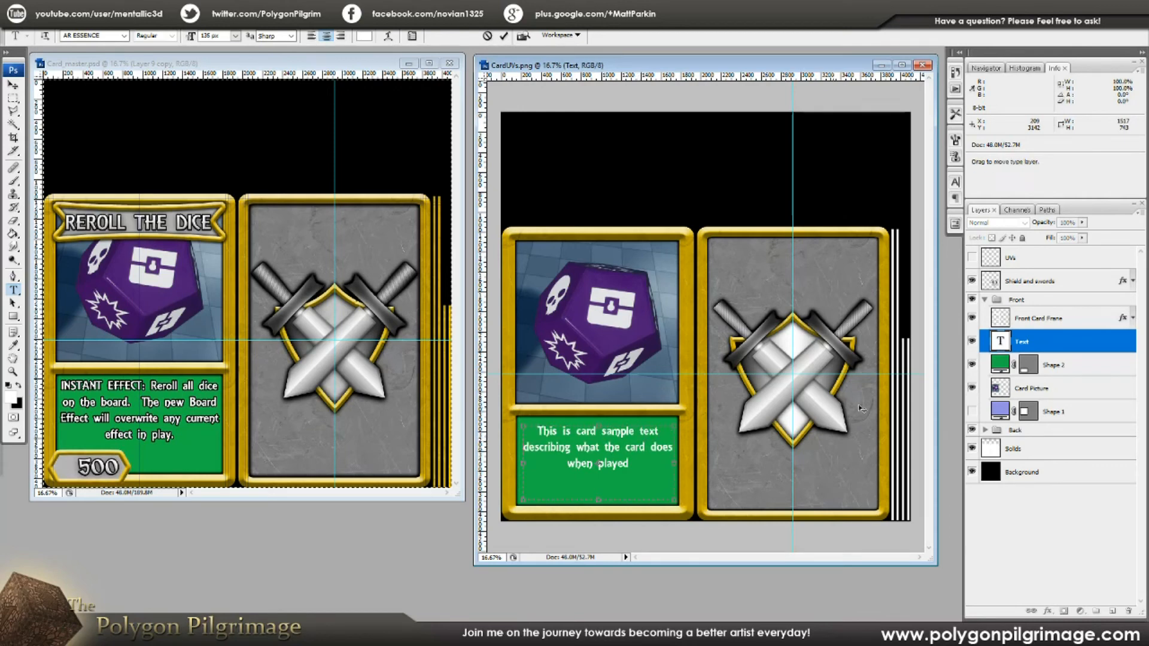
{"action": "left_click", "coordinate": [1067, 367]}
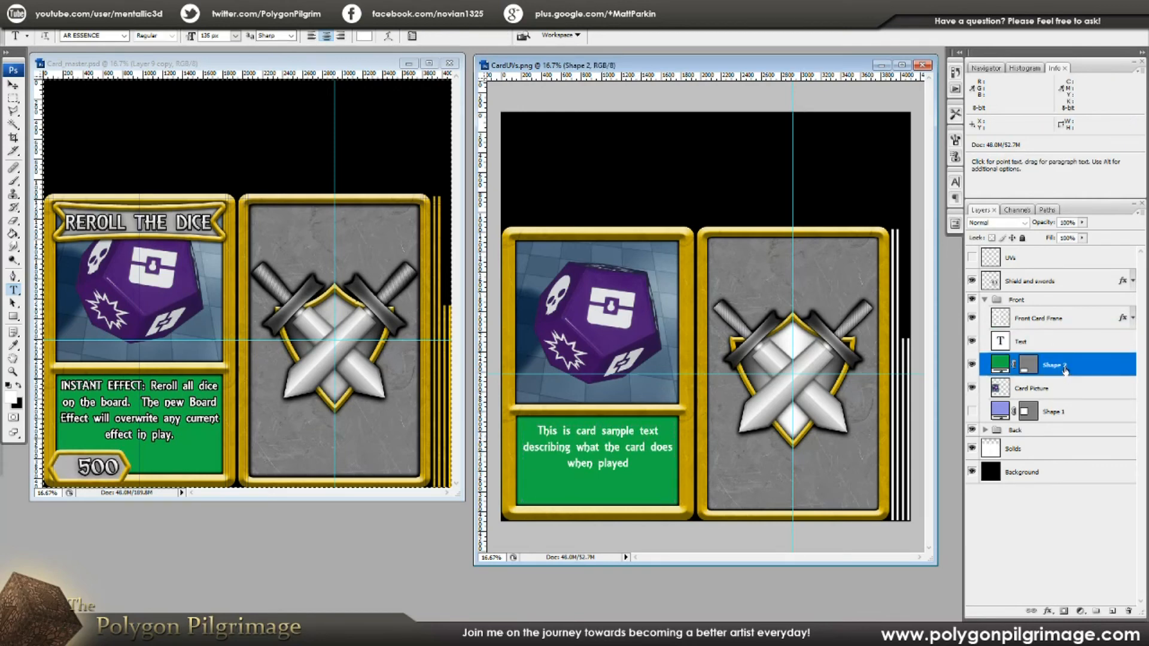
{"action": "left_click", "coordinate": [1028, 343]}
Examine the stroke settings of the INSTANT EFFECT text layer in Card_master.psd's Final Card group
{"action": "left_click", "coordinate": [382, 69]}
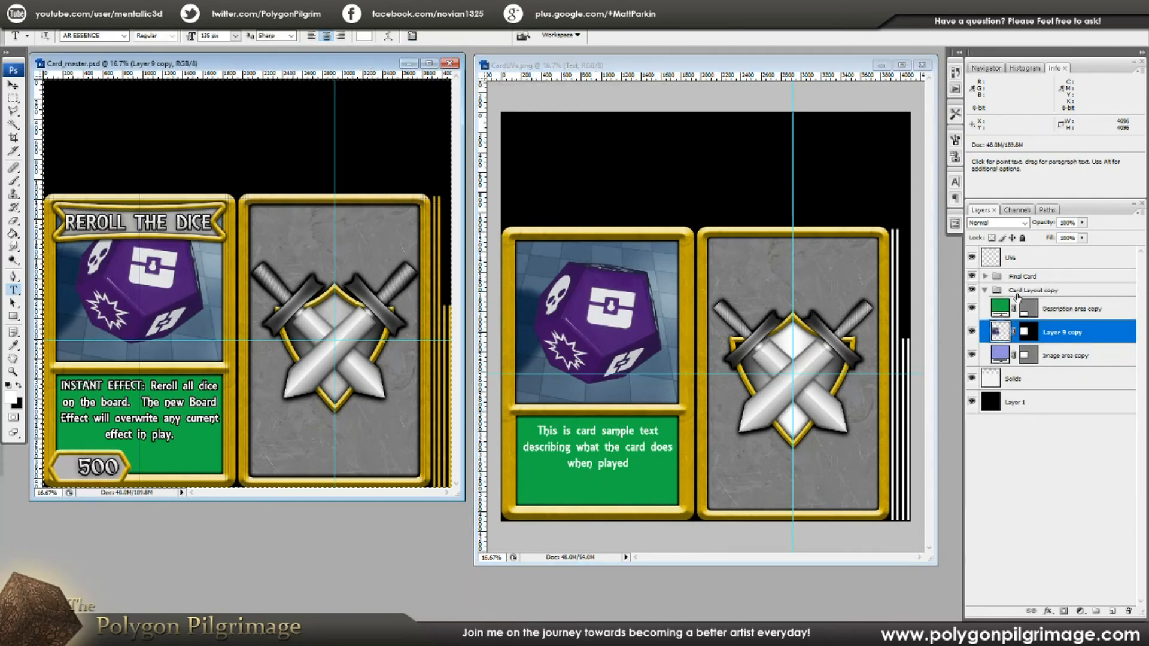
{"action": "left_click", "coordinate": [985, 276]}
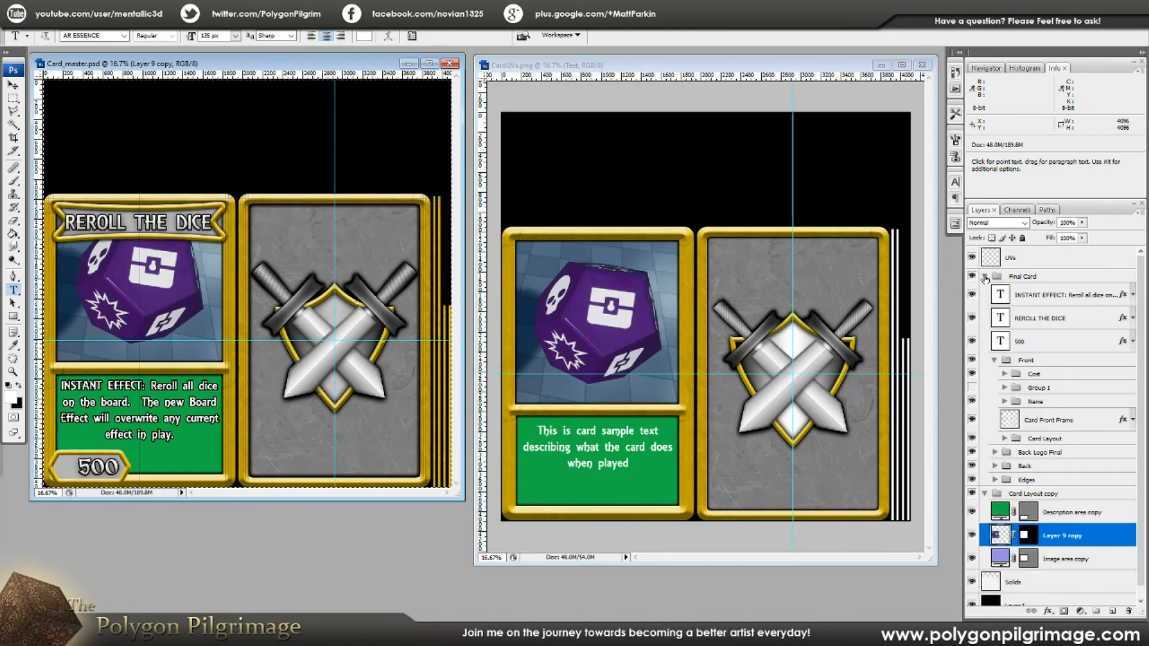
{"action": "left_click", "coordinate": [1026, 299]}
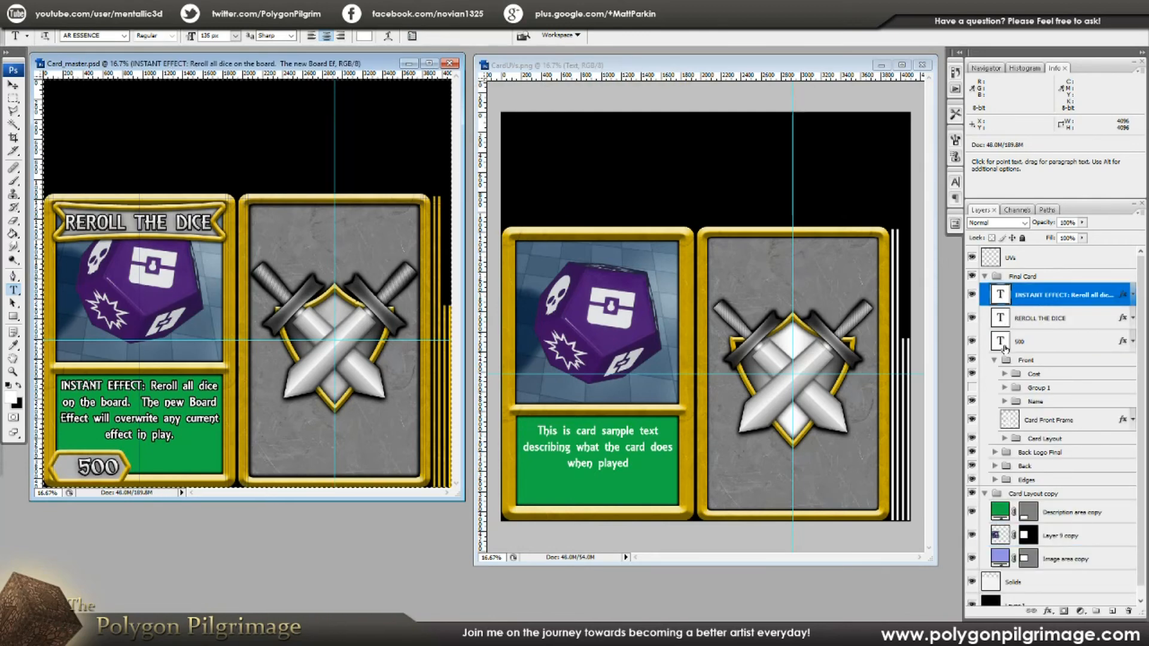
{"action": "double_click", "coordinate": [1004, 295]}
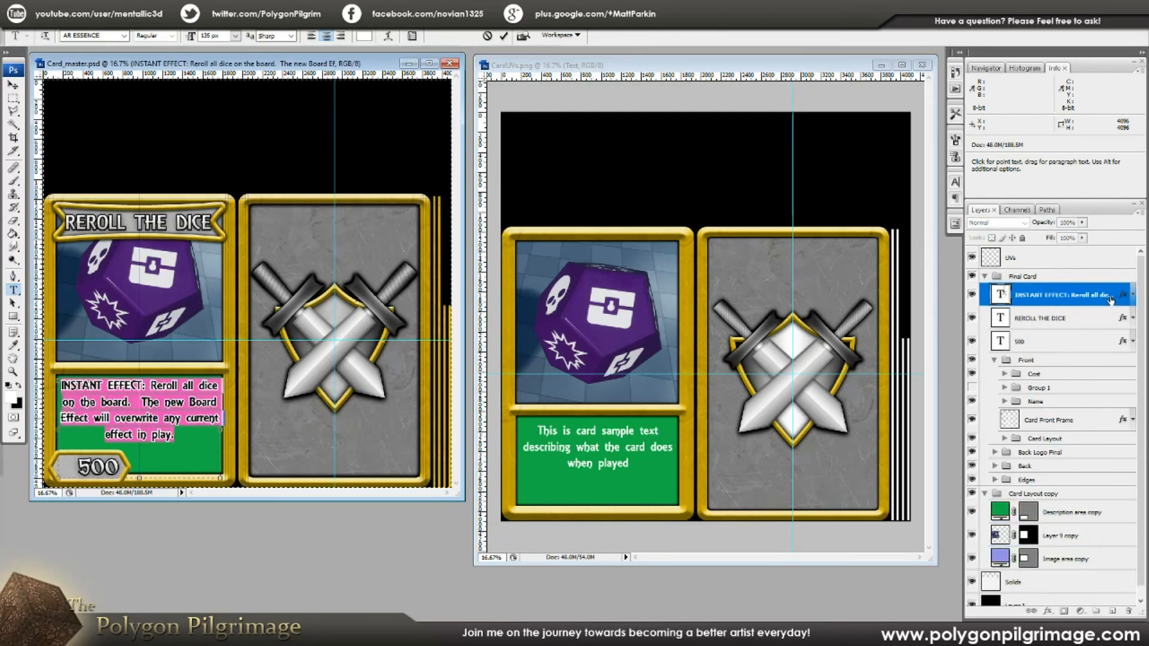
{"action": "left_click", "coordinate": [1134, 296]}
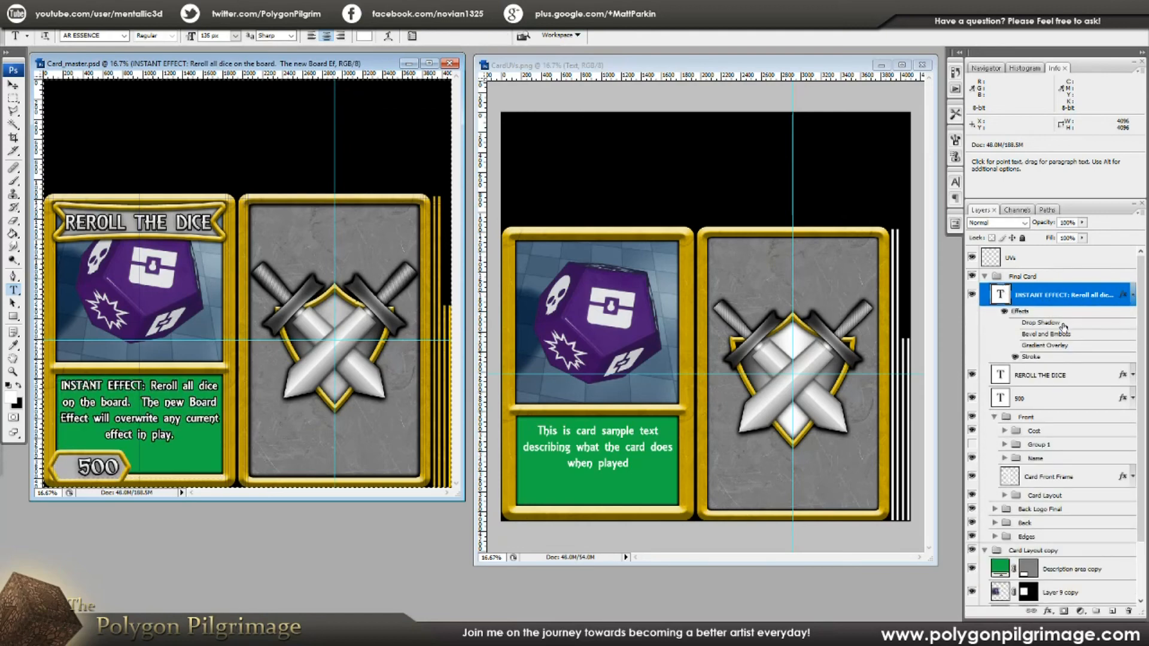
{"action": "double_click", "coordinate": [1031, 358]}
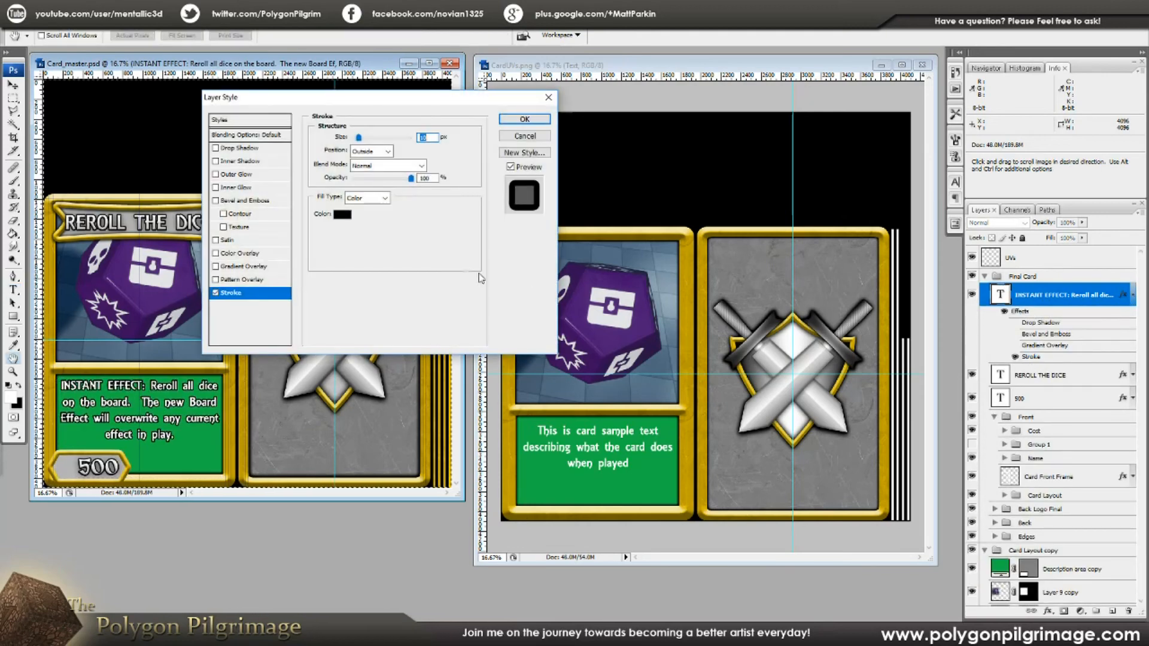
{"action": "left_click_drag", "start_coordinate": [510, 112], "coordinate": [703, 102]}
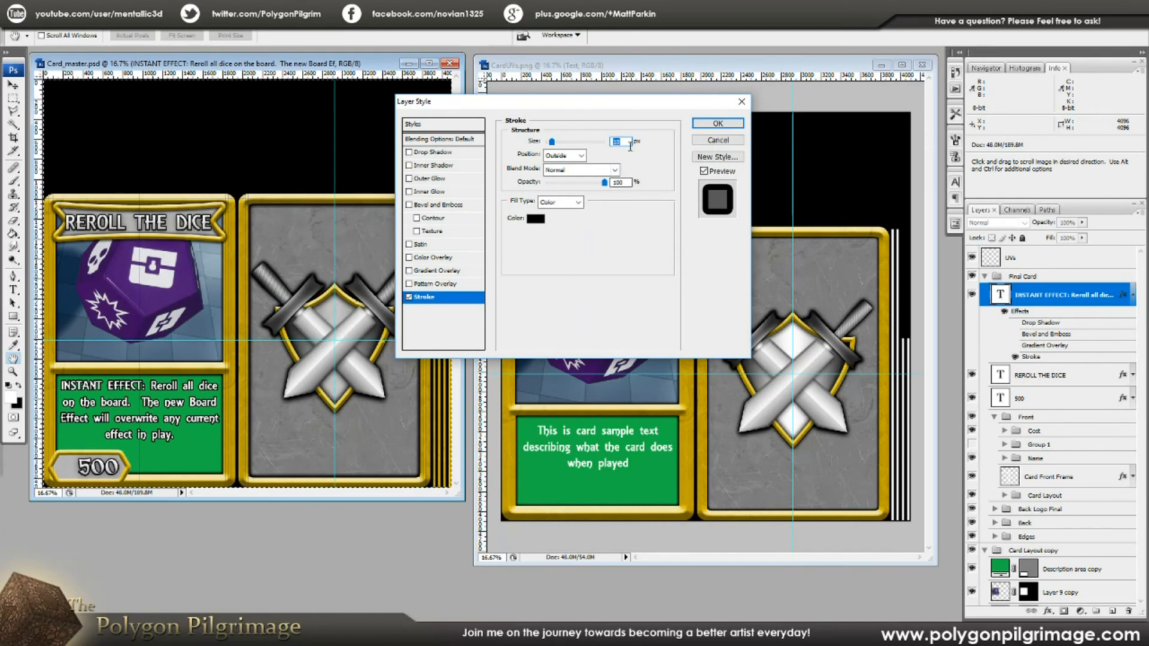
{"action": "left_click", "coordinate": [718, 140]}
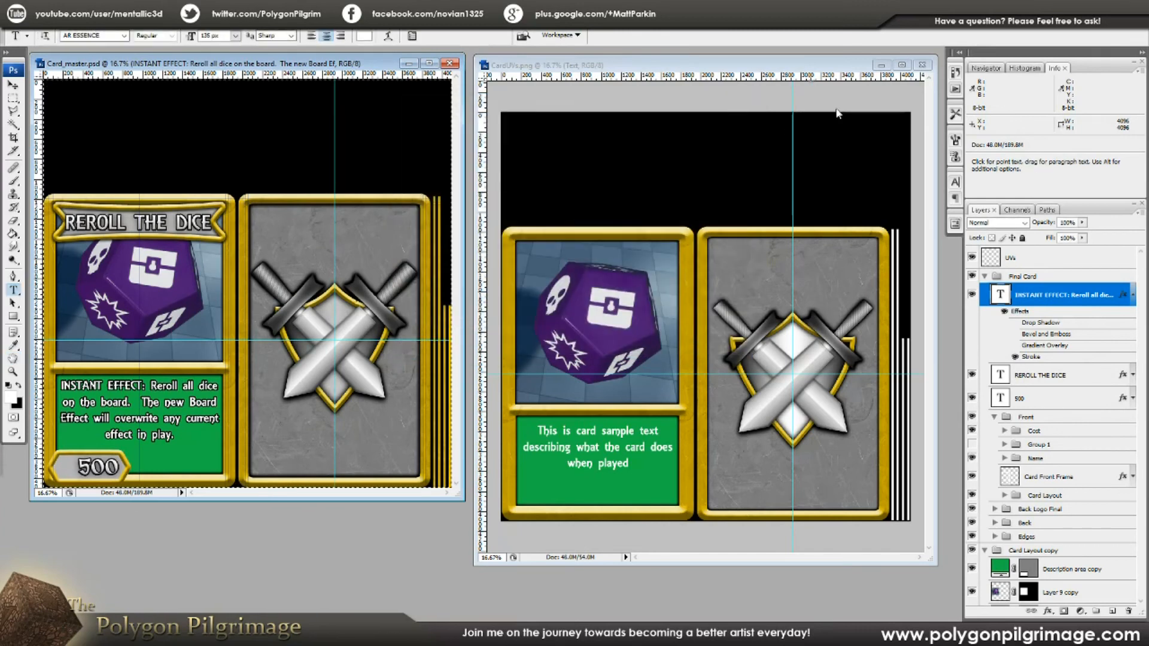
Copy the layer style of the INSTANT EFFECT text and paste it onto the Text layer in CardUVs.png
{"action": "left_click", "coordinate": [1132, 295]}
{"action": "right_click", "coordinate": [1057, 295]}
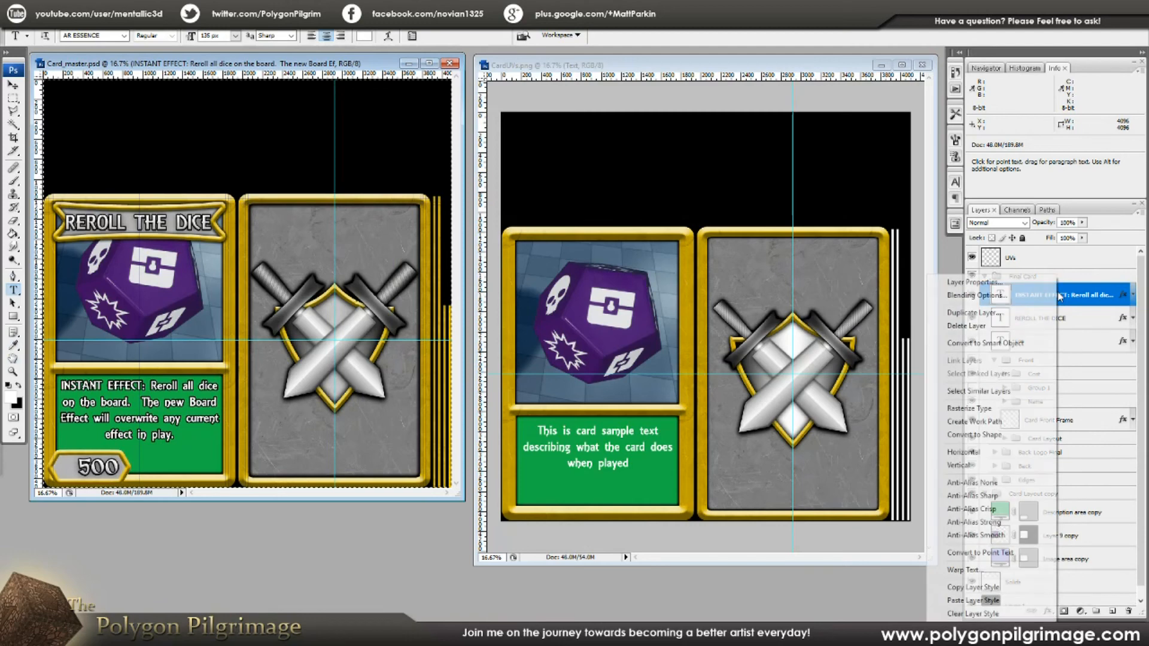
{"action": "left_click", "coordinate": [972, 592]}
{"action": "left_click", "coordinate": [829, 65]}
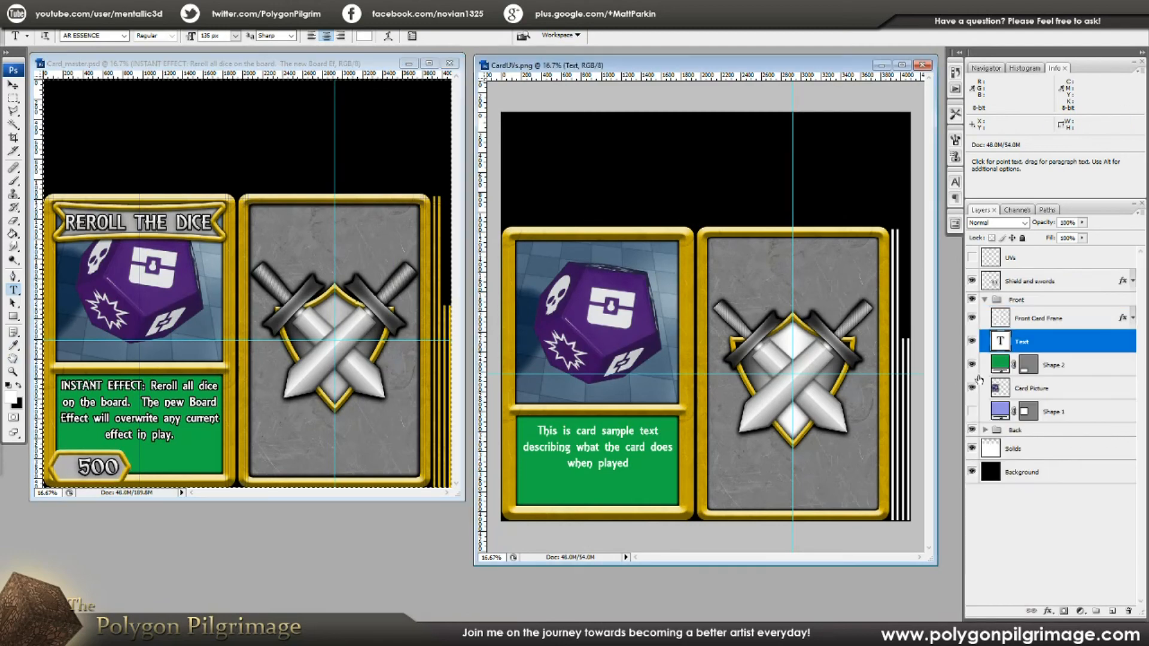
{"action": "right_click", "coordinate": [1020, 351]}
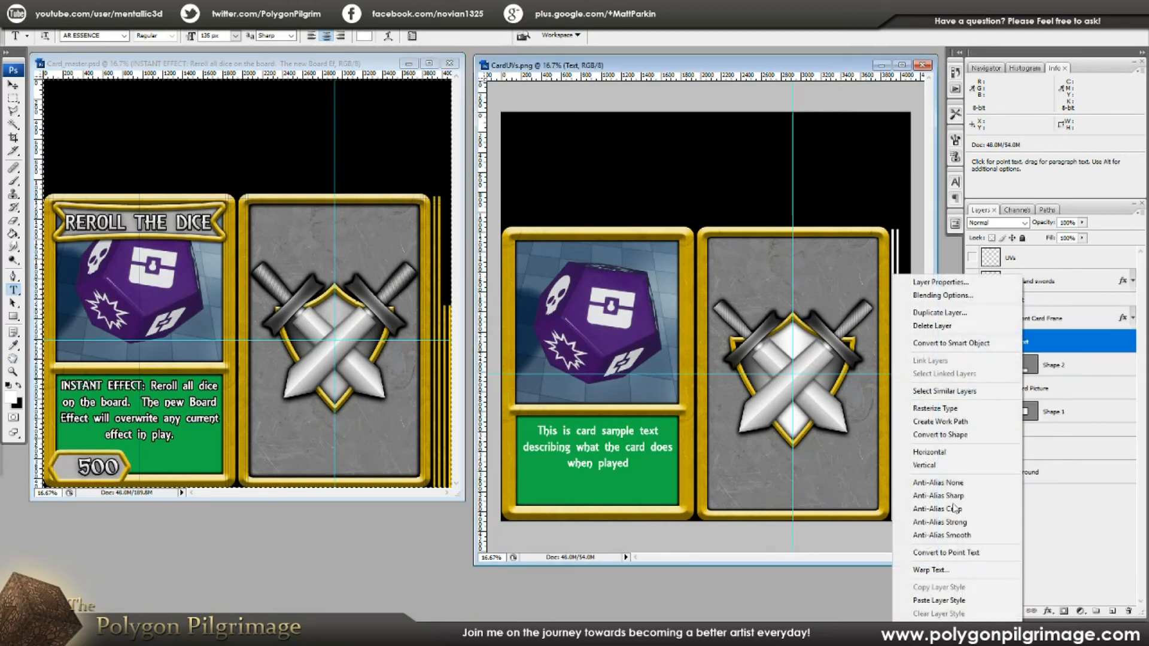
{"action": "left_click", "coordinate": [932, 600]}
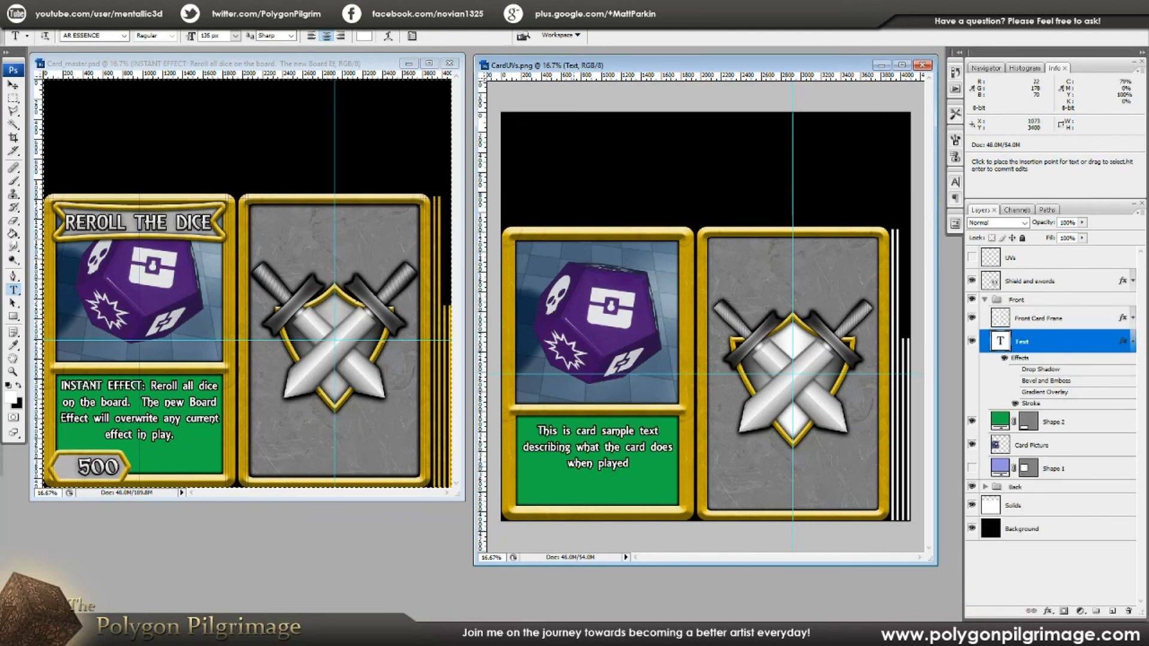
{"action": "left_click", "coordinate": [1134, 341]}
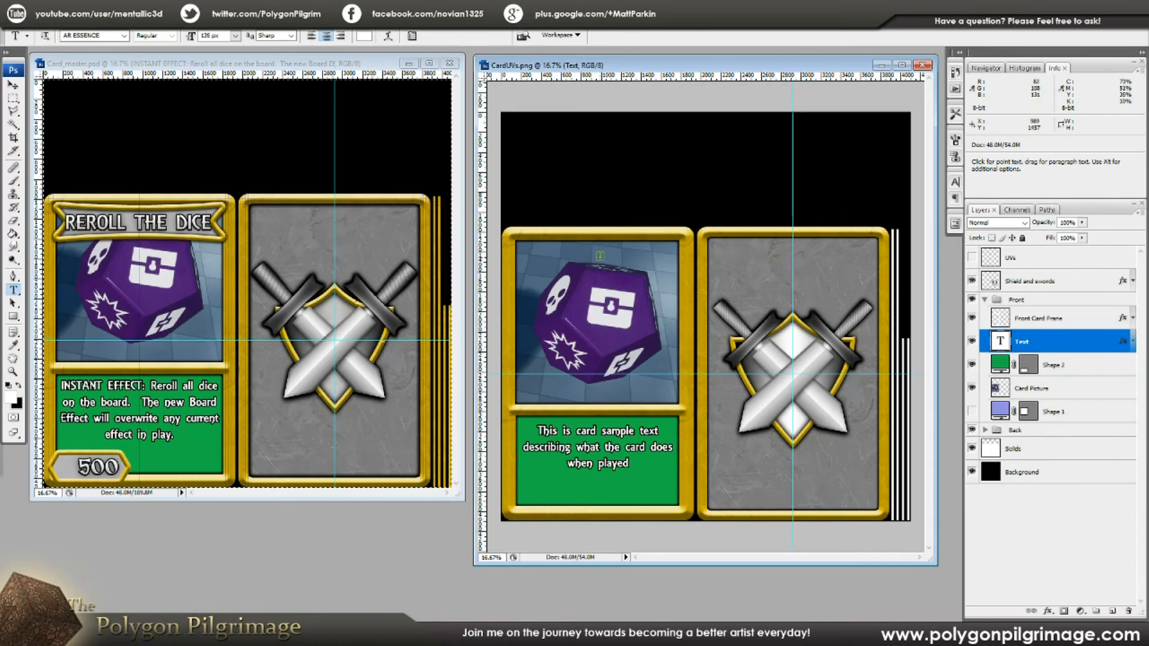
Check the Solids layer by toggling its visibility off and on, and reselect the Text layer
{"action": "left_click", "coordinate": [1018, 450]}
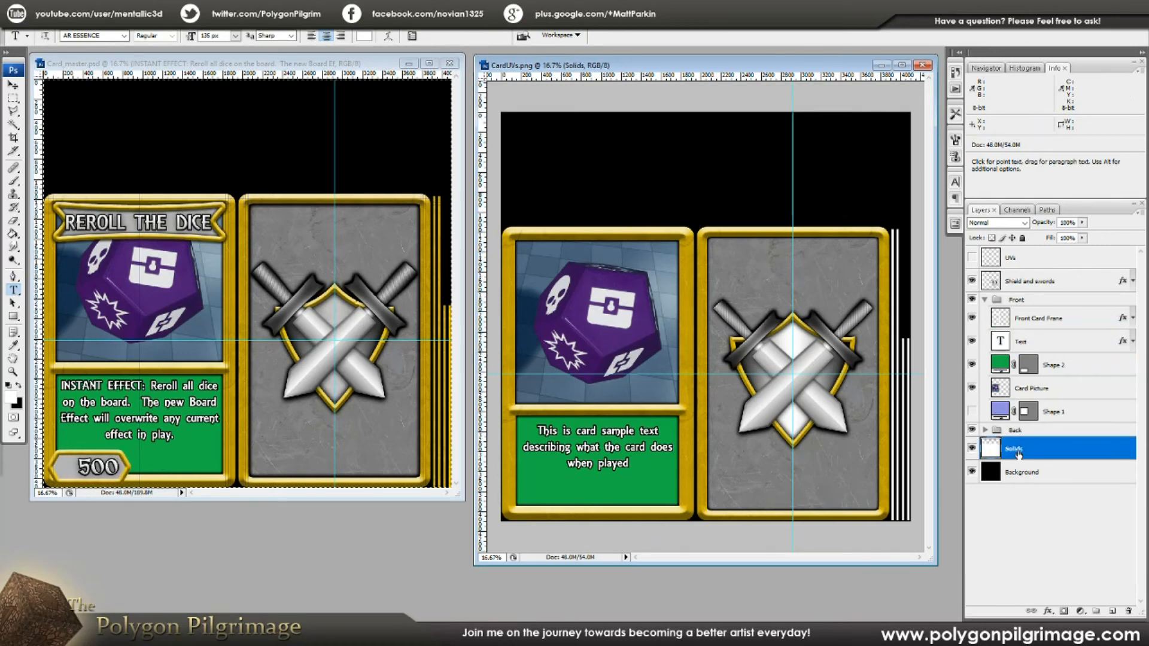
{"action": "left_click", "coordinate": [972, 449]}
{"action": "left_click", "coordinate": [972, 449]}
{"action": "left_click", "coordinate": [1059, 352]}
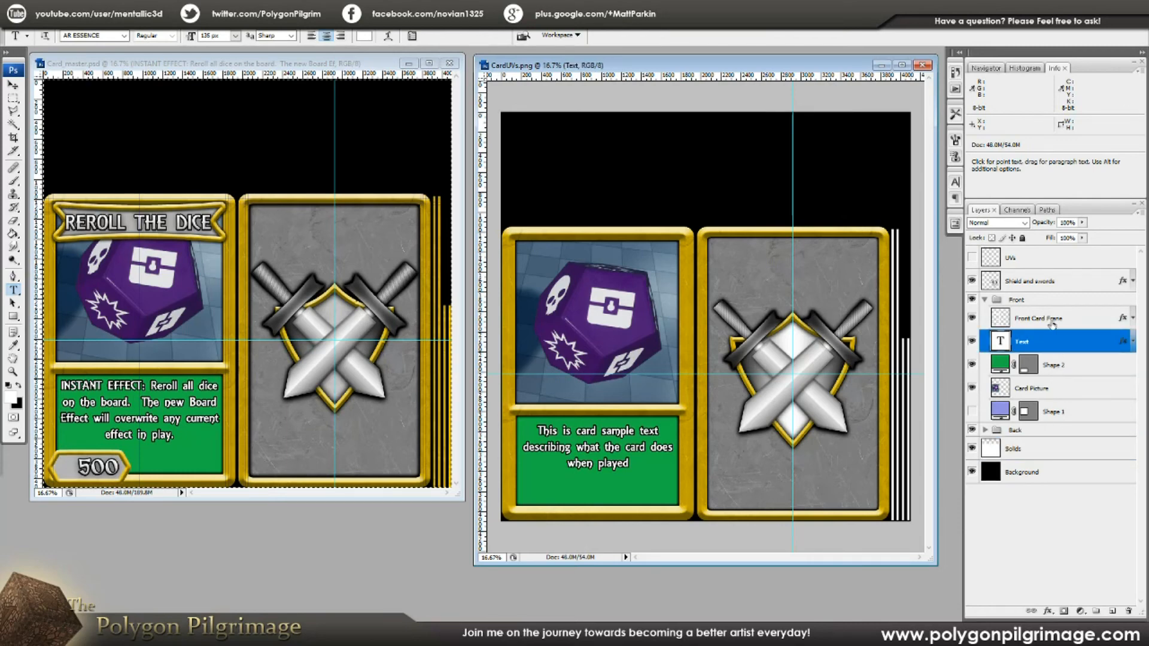
Draw a white custom banner shape, about 1760 by 440 px, across the card front's upper edge on a new layer above Front Card Frame
{"action": "left_click", "coordinate": [1054, 321]}
{"action": "left_click", "coordinate": [1113, 611]}
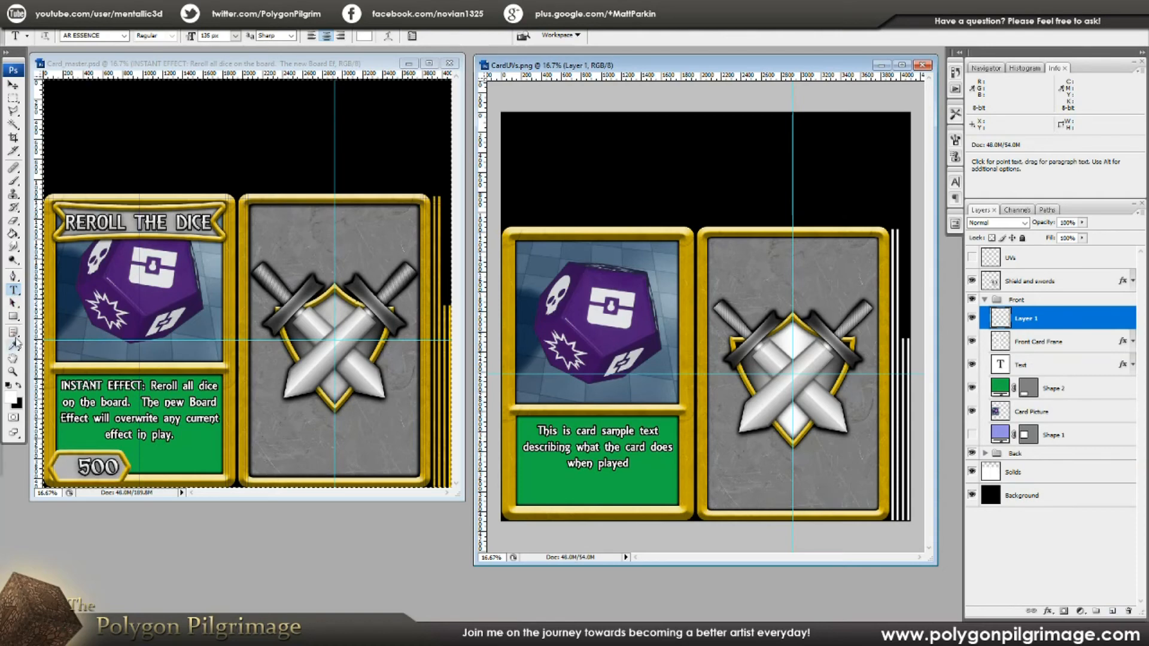
{"action": "left_click", "coordinate": [14, 317]}
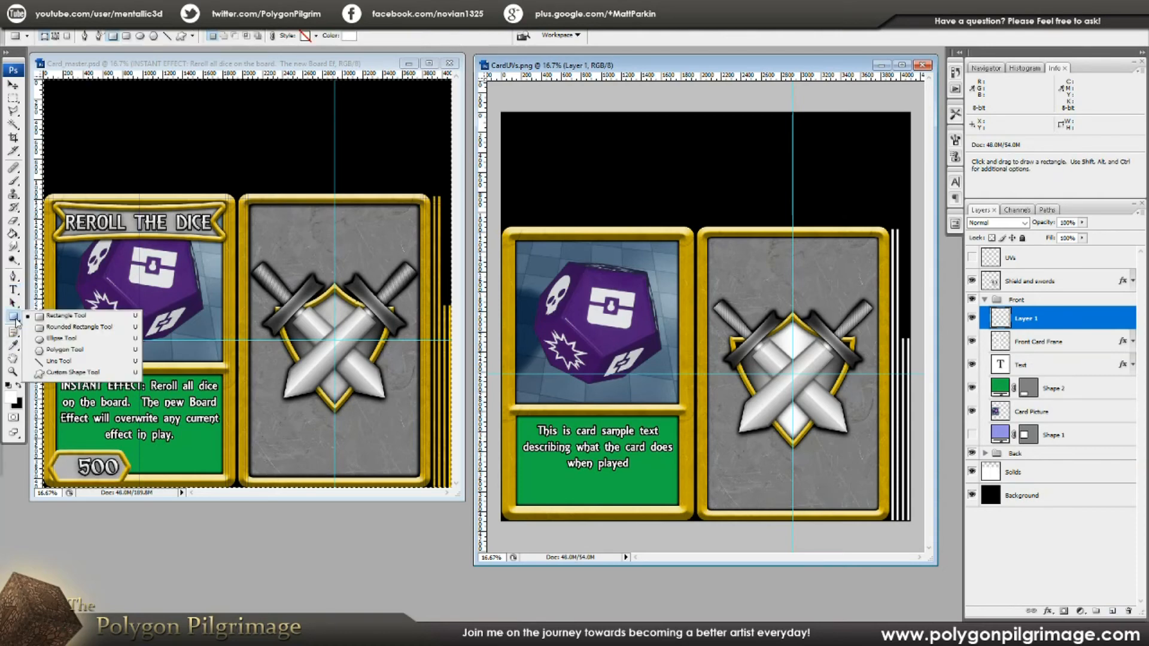
{"action": "left_click", "coordinate": [60, 372]}
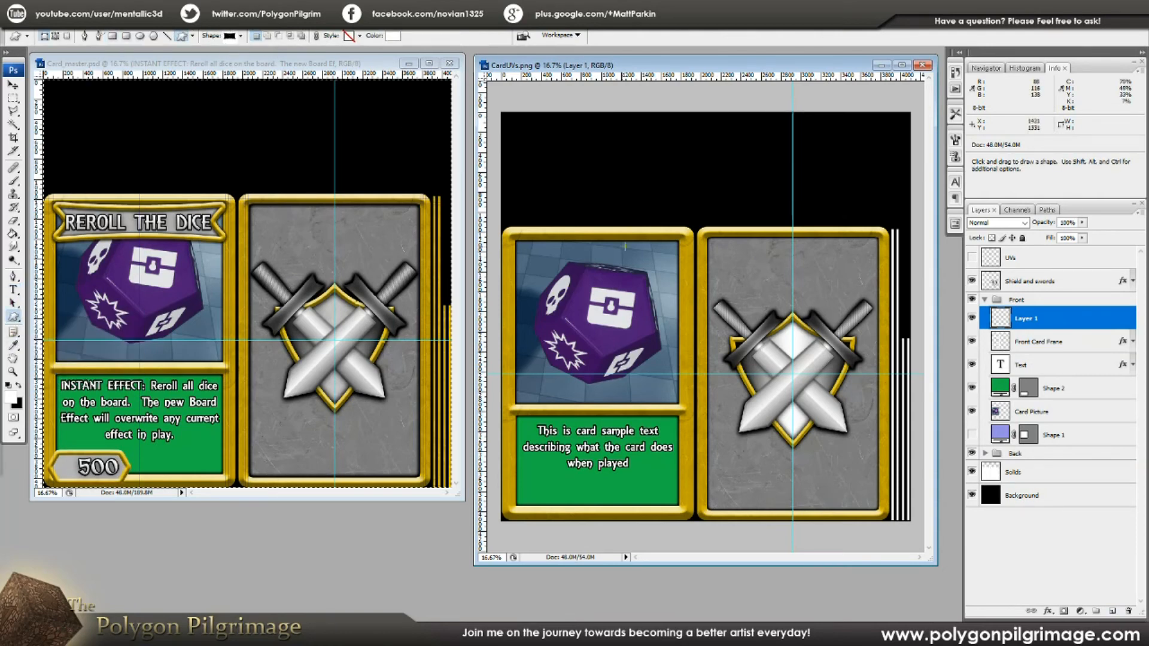
{"action": "left_click_drag", "start_coordinate": [510, 235], "coordinate": [687, 277]}
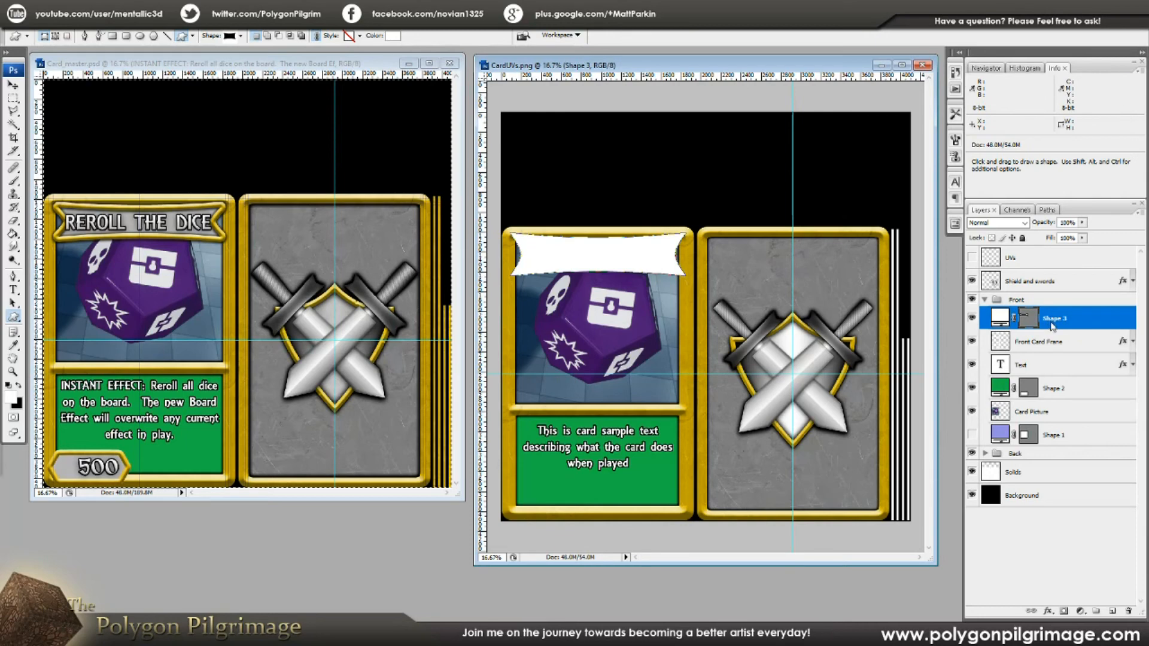
Duplicate the white banner shape layer and add a red 50 px outside stroke to the copy
{"action": "key", "text": "ctrl+j"}
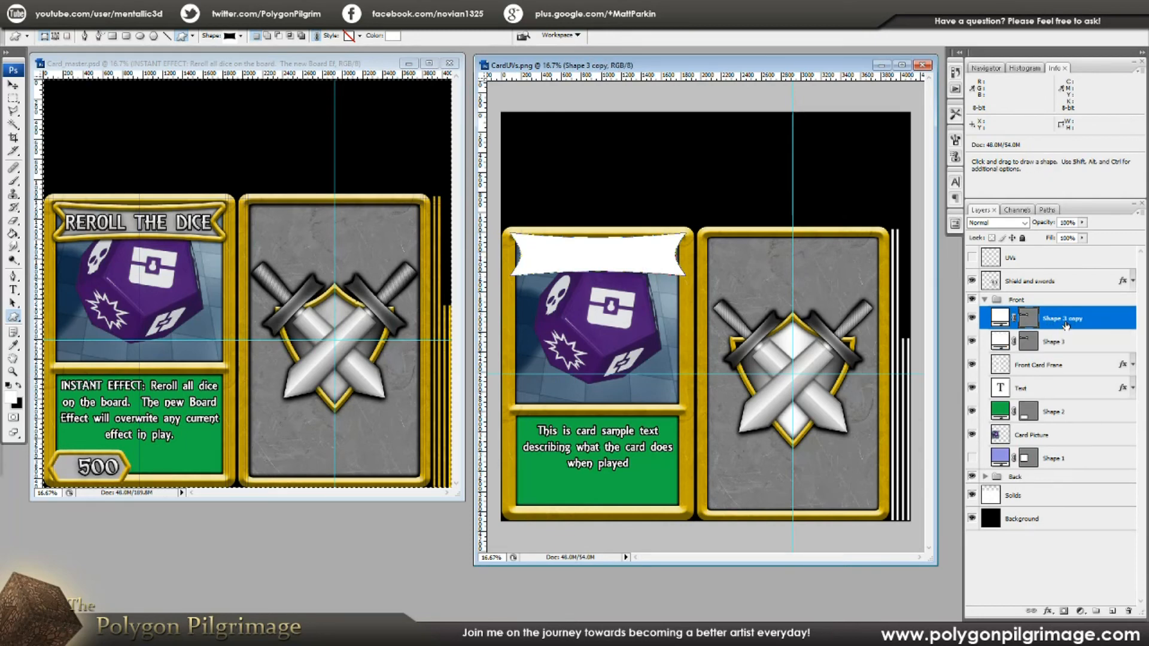
{"action": "left_click", "coordinate": [1048, 611]}
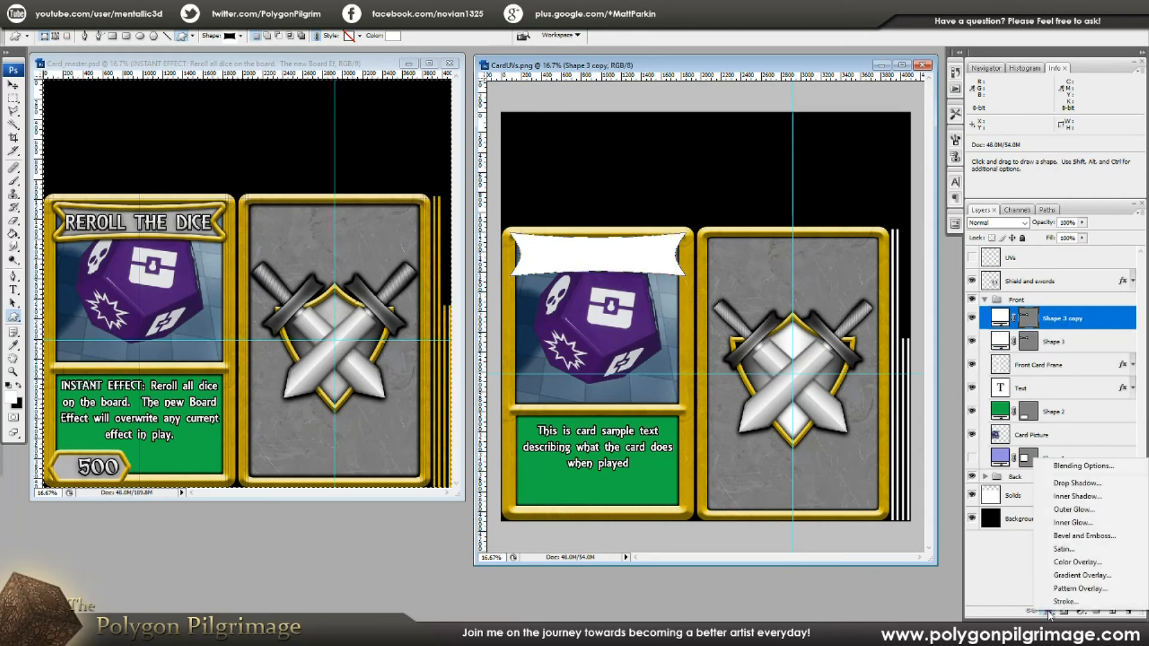
{"action": "left_click", "coordinate": [1064, 601]}
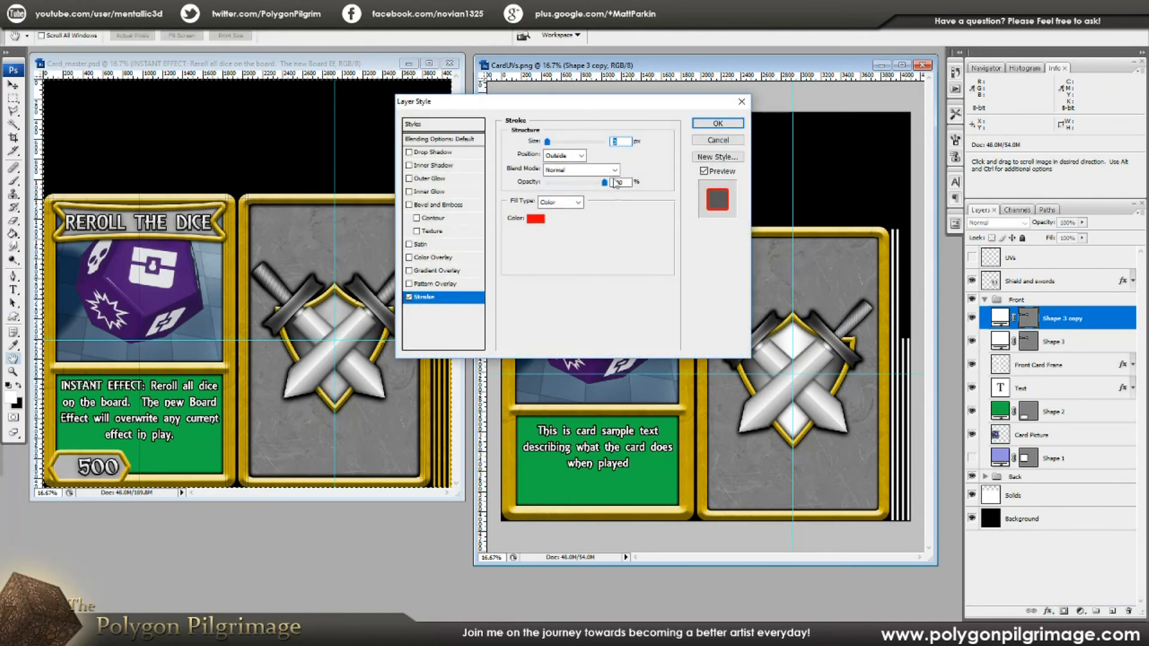
{"action": "type", "text": "0"}
{"action": "mouse_move", "coordinate": [635, 103]}
{"action": "left_mouse_down"}
{"action": "mouse_move", "coordinate": [418, 132]}
{"action": "mouse_move", "coordinate": [368, 152]}
{"action": "left_mouse_up"}
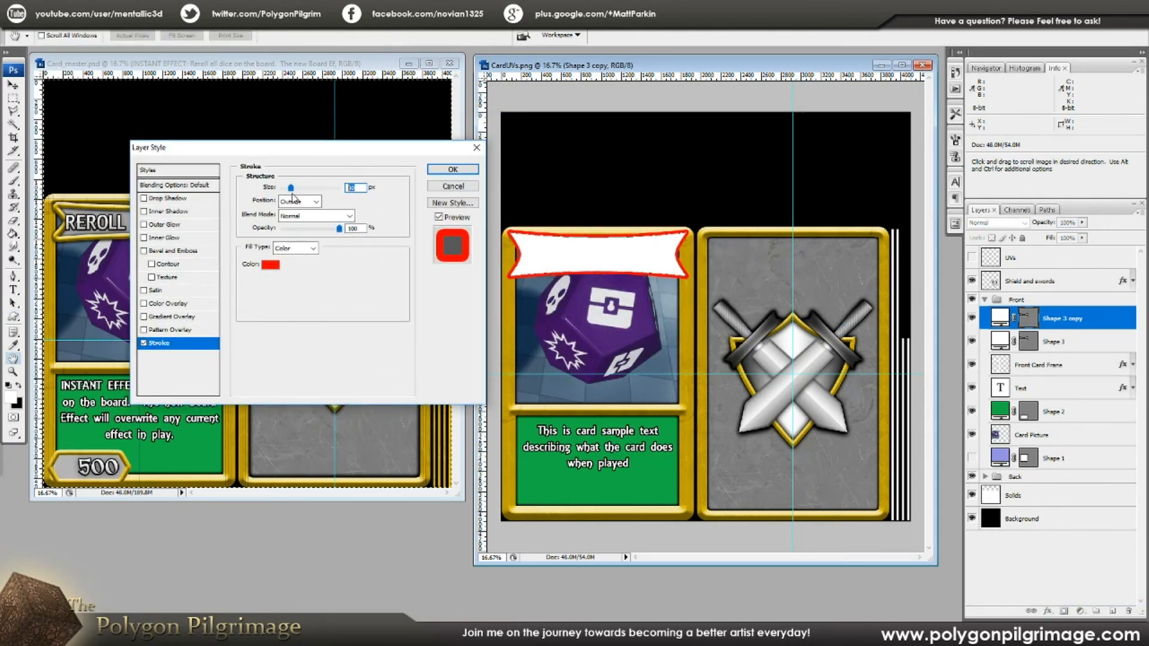
{"action": "left_click_drag", "start_coordinate": [291, 187], "coordinate": [293, 197]}
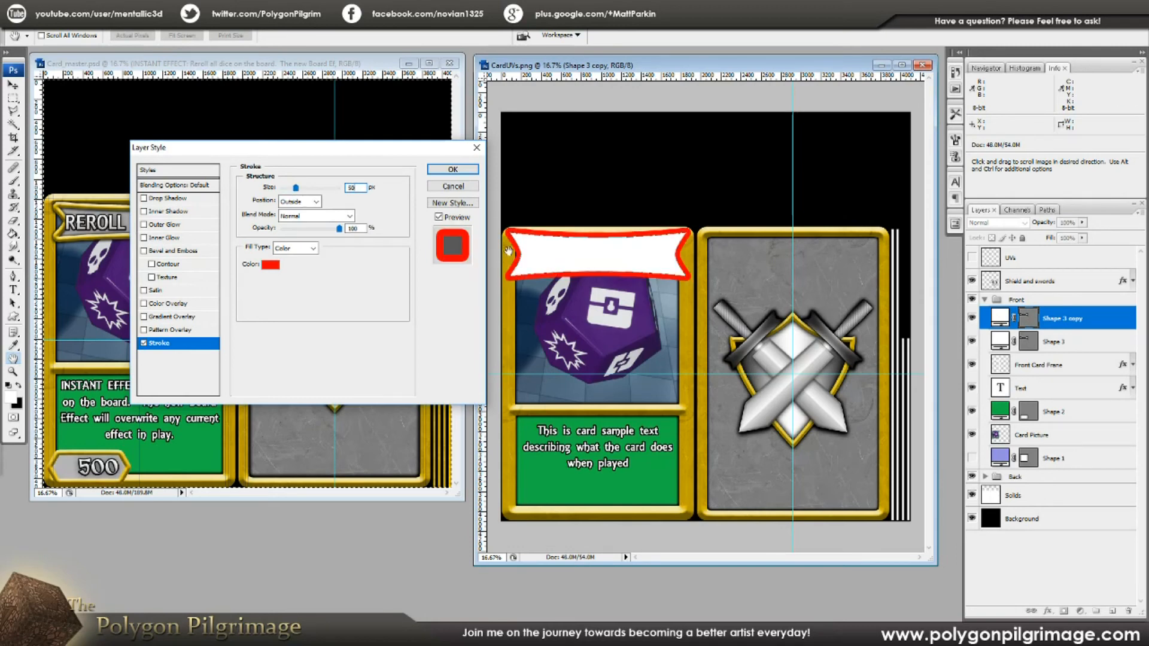
Compare banner stroke sizes of 100 px and 75 px, and apply the stroke at 50 px
{"action": "left_click_drag", "start_coordinate": [296, 188], "coordinate": [287, 191]}
{"action": "type", "text": "00"}
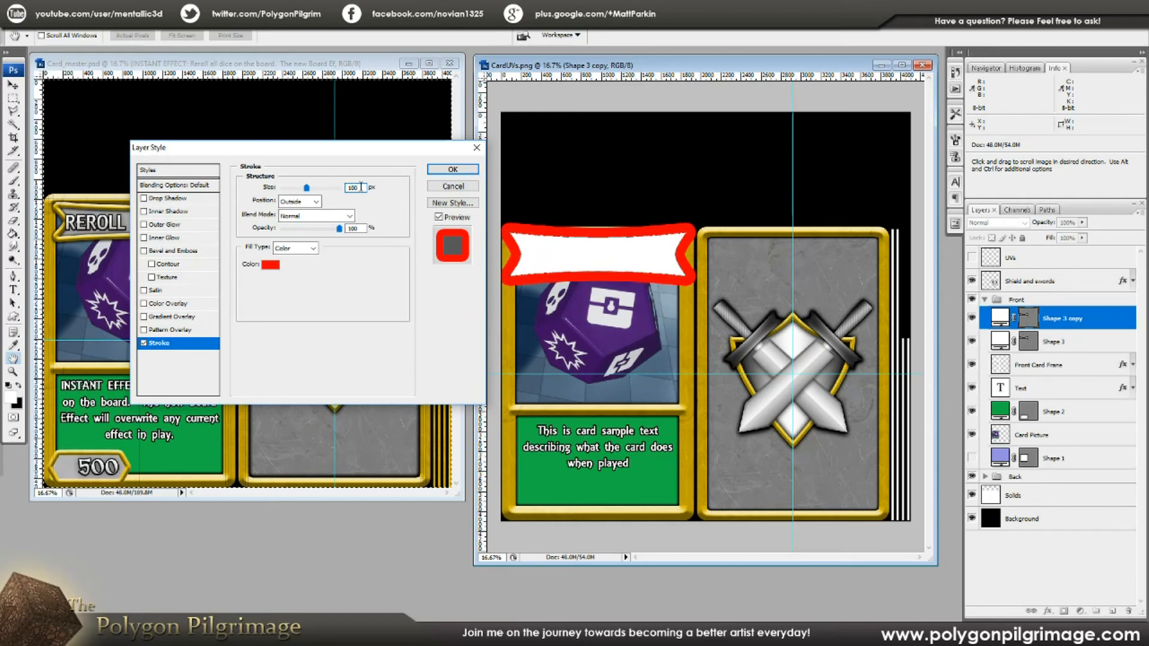
{"action": "left_click_drag", "start_coordinate": [361, 187], "coordinate": [282, 198]}
{"action": "type", "text": "75"}
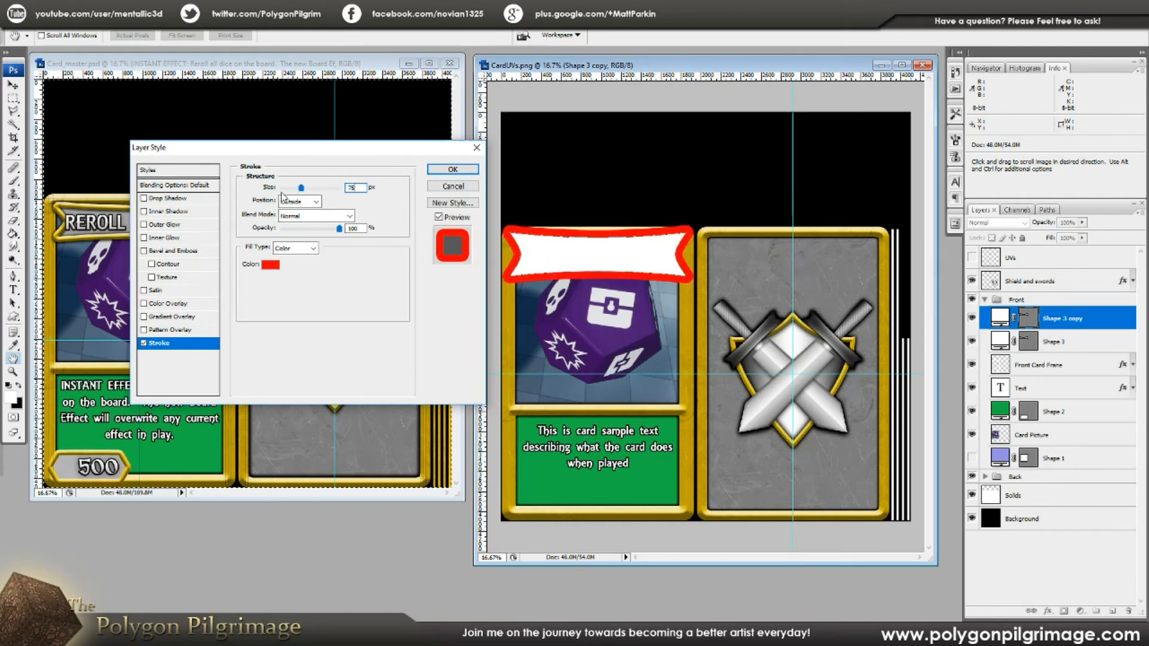
{"action": "key", "text": "BackSpace"}
{"action": "key", "text": "BackSpace"}
{"action": "type", "text": "50"}
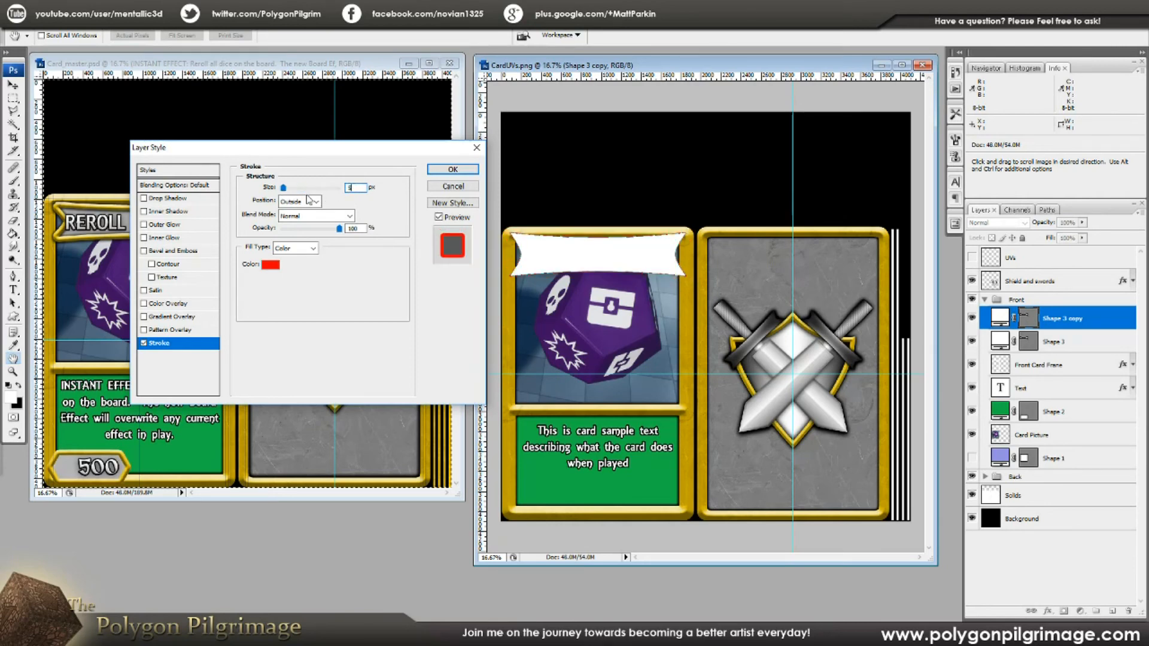
{"action": "left_click", "coordinate": [453, 169]}
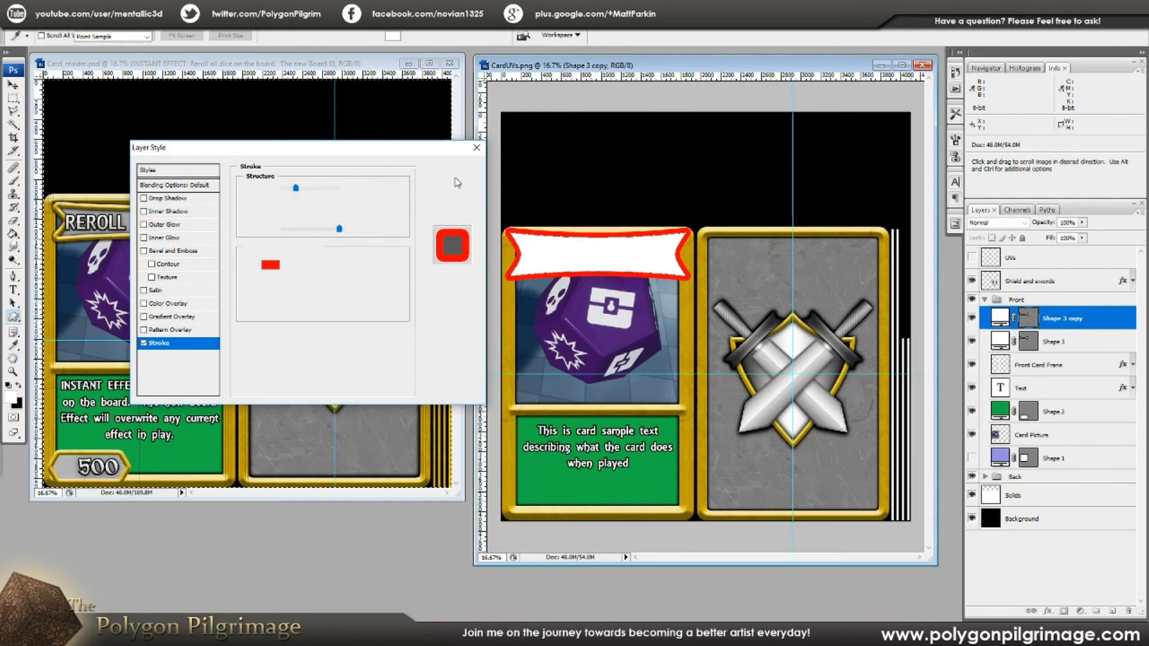
Rasterize the Shape 3 copy layer and check it by toggling its visibility
{"action": "left_click", "coordinate": [1133, 319]}
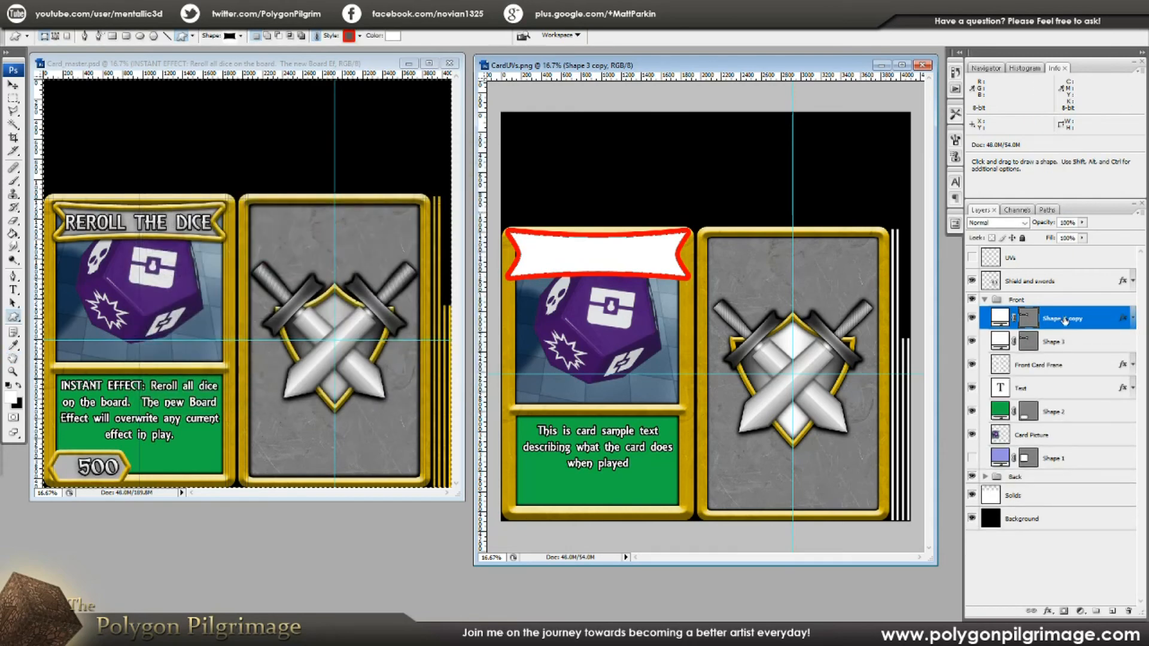
{"action": "right_click", "coordinate": [1060, 321]}
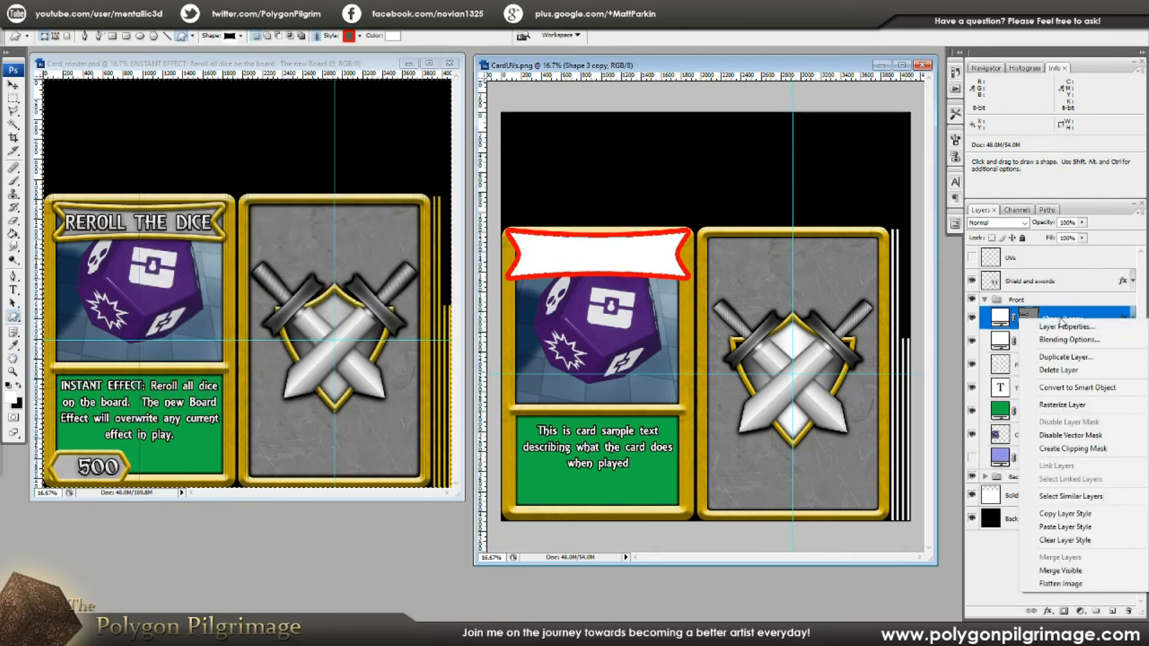
{"action": "left_click", "coordinate": [1063, 404]}
{"action": "left_click", "coordinate": [972, 319]}
{"action": "left_click", "coordinate": [973, 319]}
{"action": "left_click", "coordinate": [973, 319]}
{"action": "left_click", "coordinate": [973, 319]}
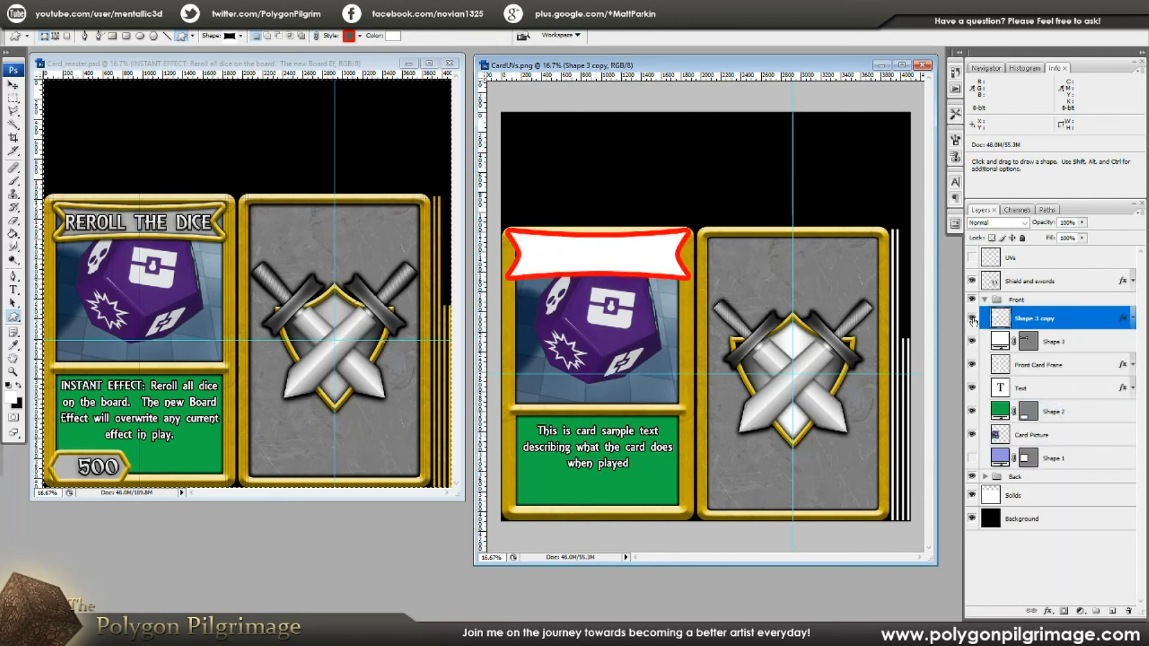
Select the white interior of the rasterized banner copy with the Magic Wand and try deleting it
{"action": "left_click", "coordinate": [13, 124]}
{"action": "left_click", "coordinate": [614, 256]}
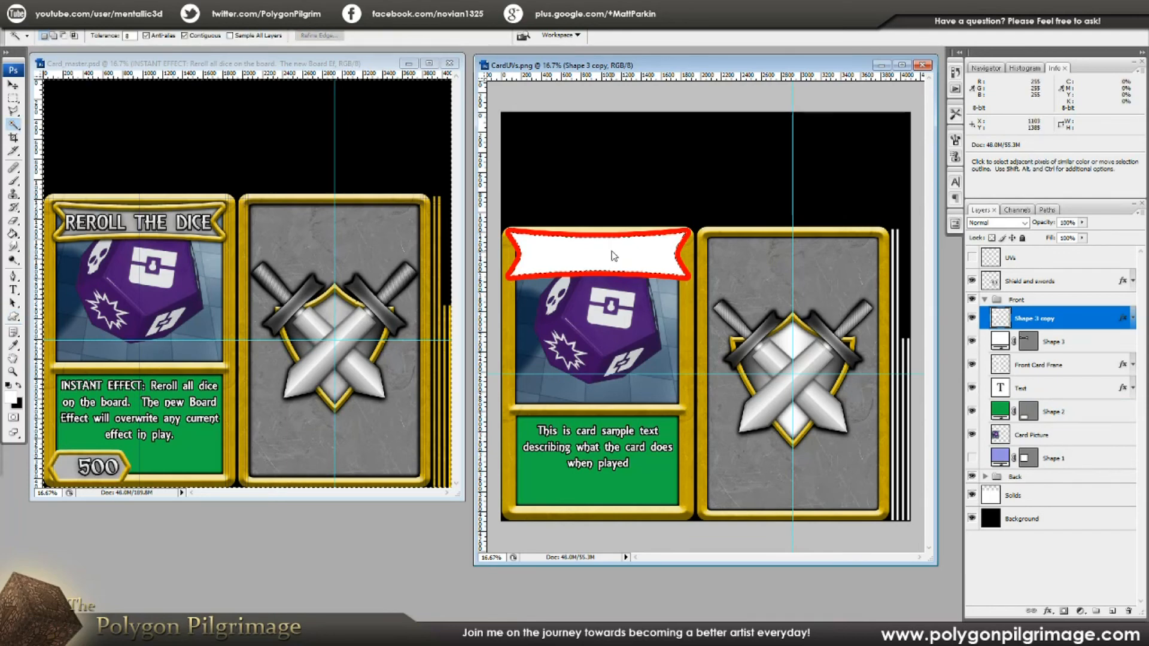
{"action": "key", "text": "Delete"}
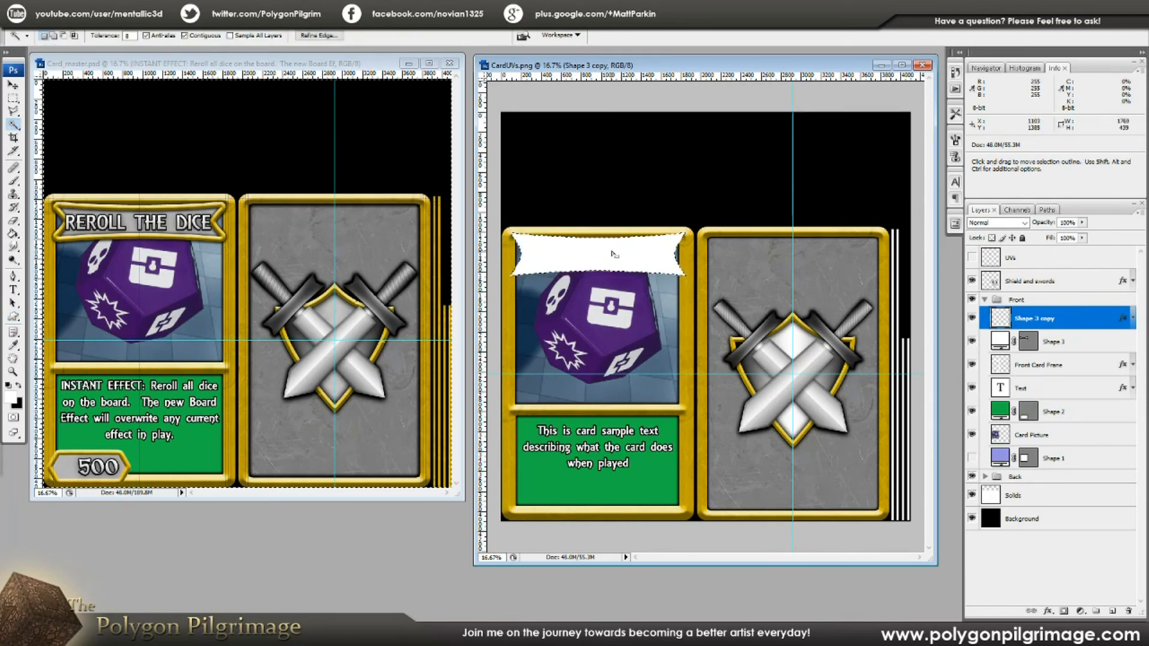
{"action": "key", "text": "ctrl+z"}
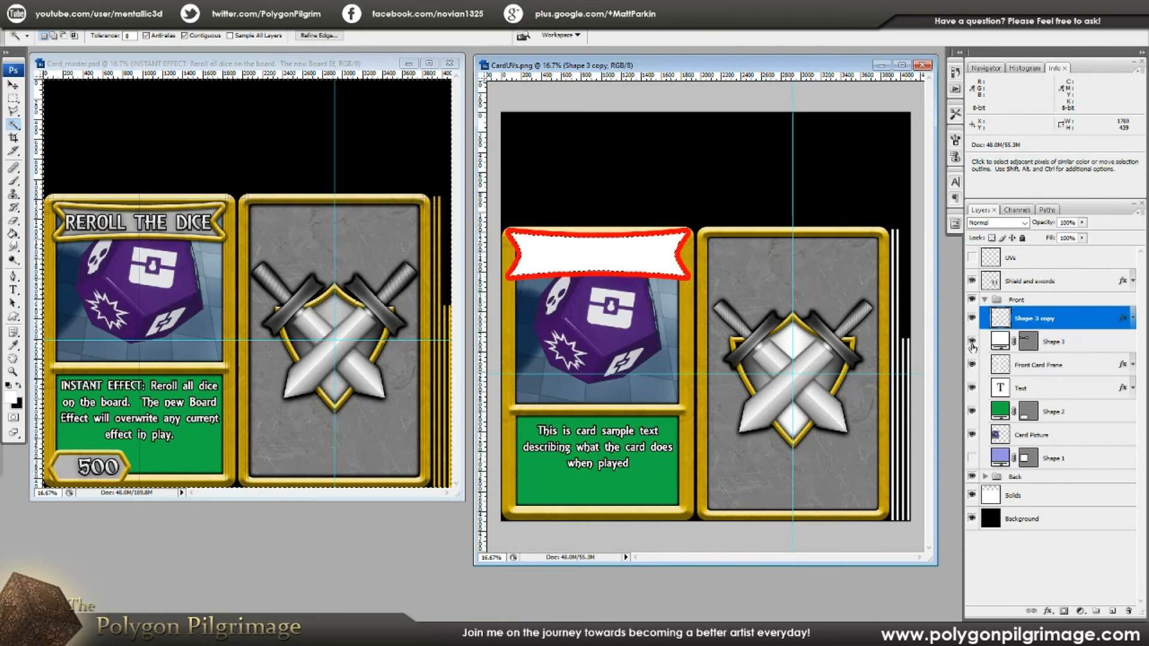
Hide the original Shape 3 layer and try deleting the selected interior of Shape 3 copy again
{"action": "left_click", "coordinate": [972, 318]}
{"action": "left_click", "coordinate": [973, 318]}
{"action": "left_click", "coordinate": [972, 318]}
{"action": "left_click", "coordinate": [972, 319]}
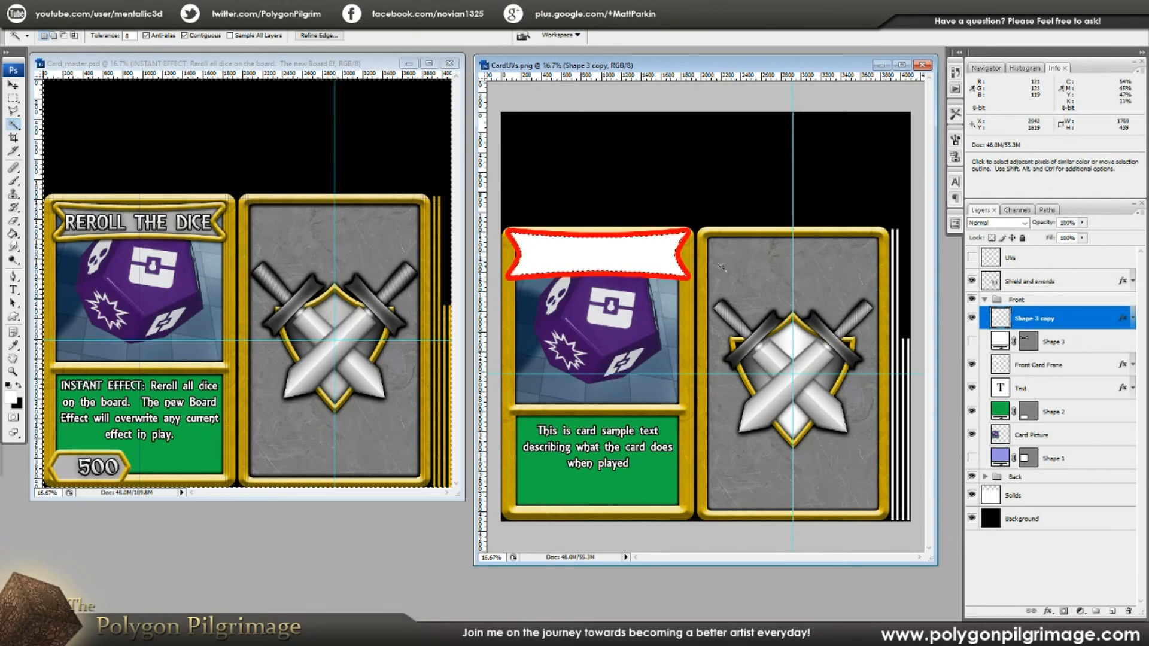
{"action": "key", "text": "Delete"}
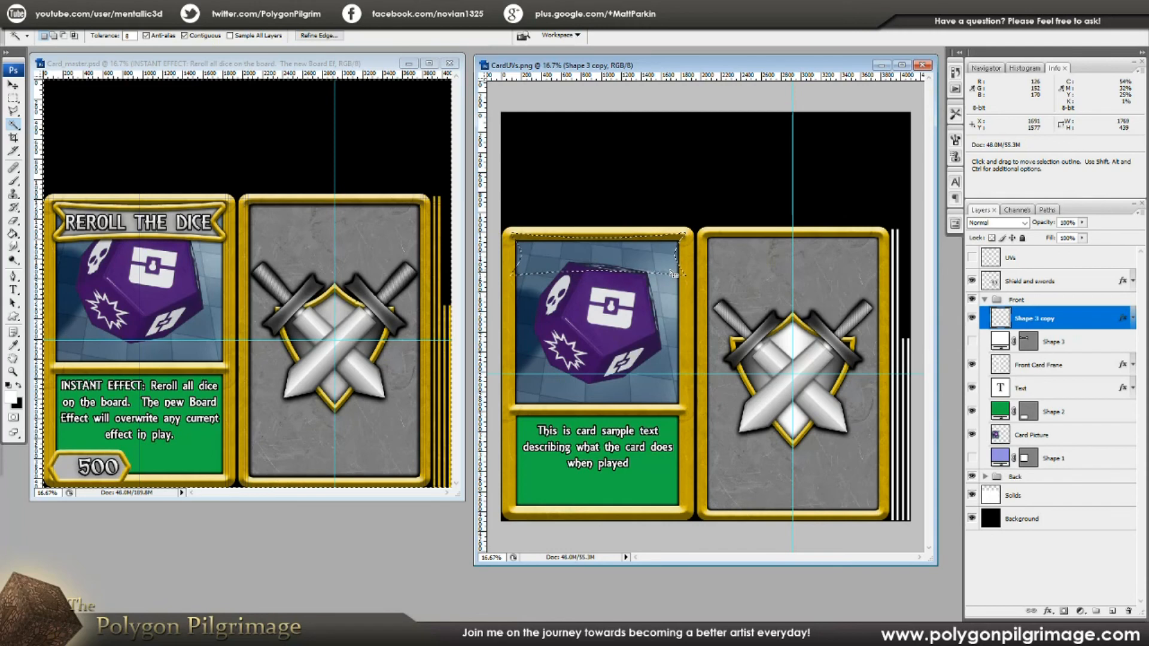
{"action": "key", "text": "ctrl+z"}
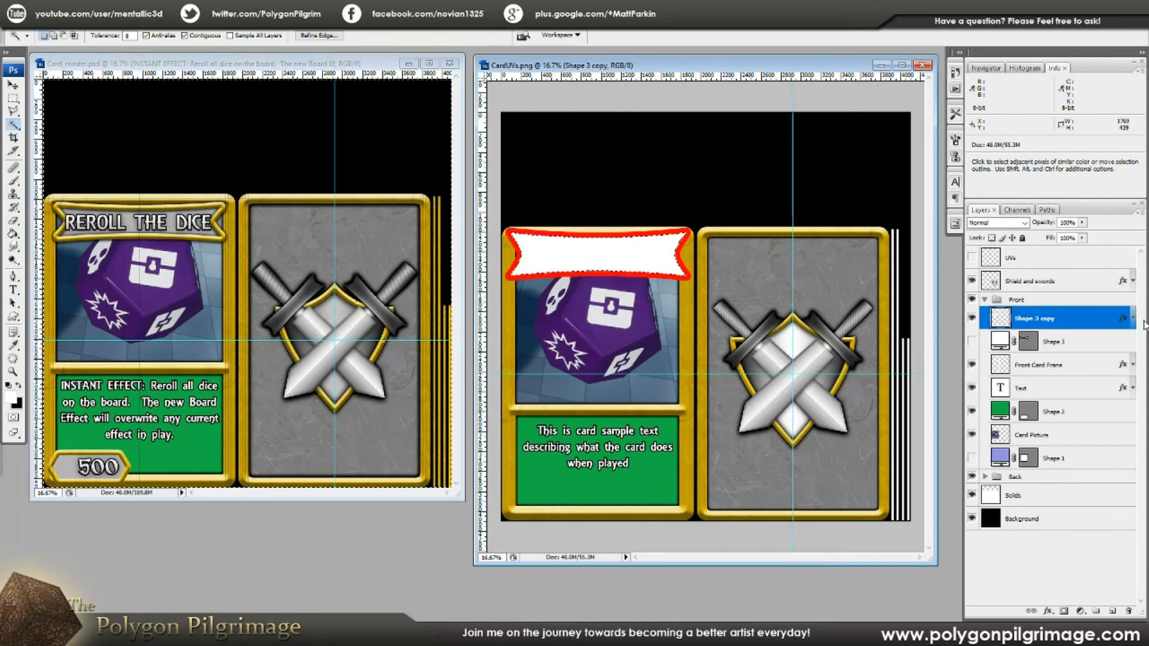
Merge Shape 3 copy with a new empty layer and delete the selected white interior from the merged layer
{"action": "left_click", "coordinate": [1134, 319]}
{"action": "left_click", "coordinate": [1133, 319]}
{"action": "left_click", "coordinate": [1112, 611]}
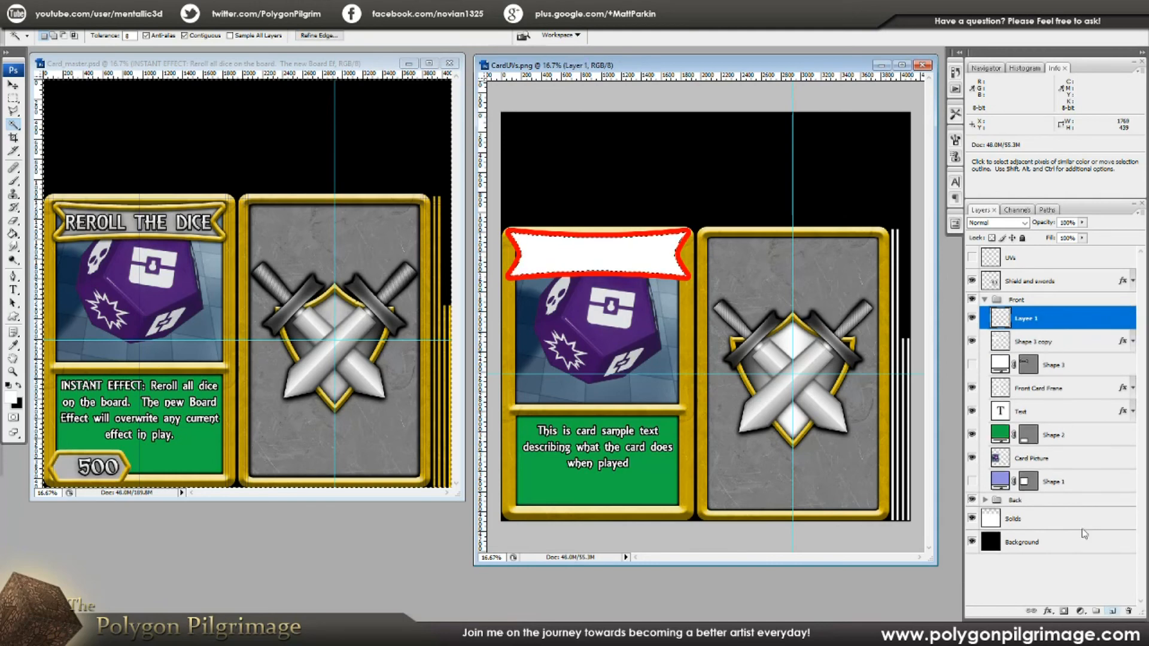
{"action": "left_click", "coordinate": [1029, 343], "text": "ctrl"}
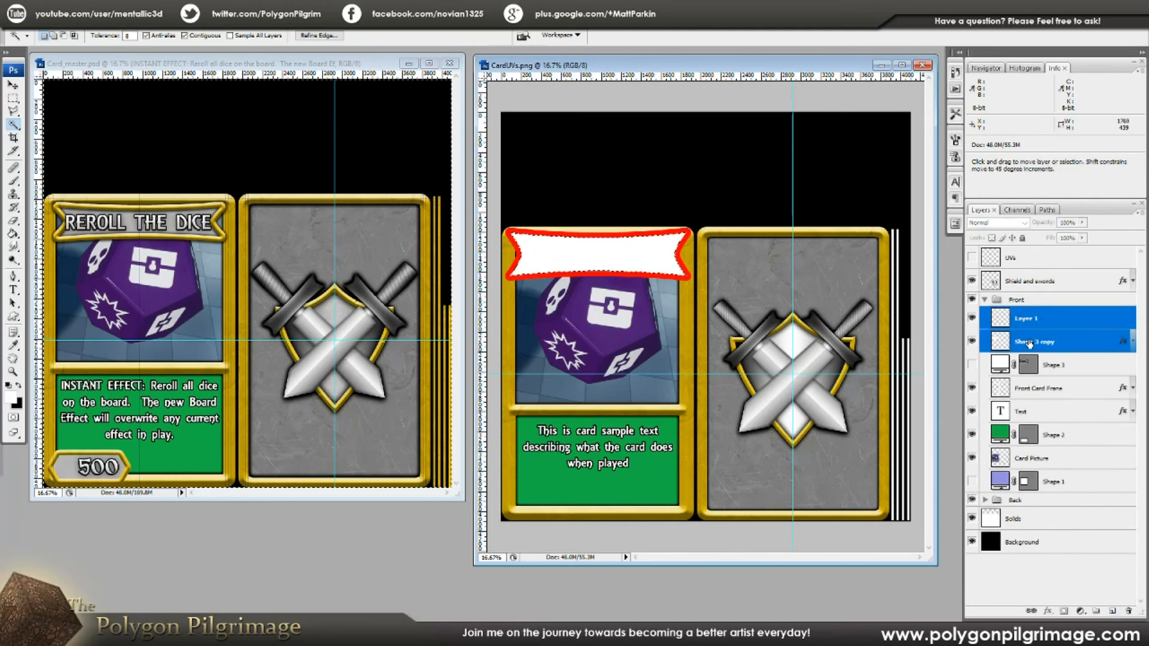
{"action": "key", "text": "ctrl+e"}
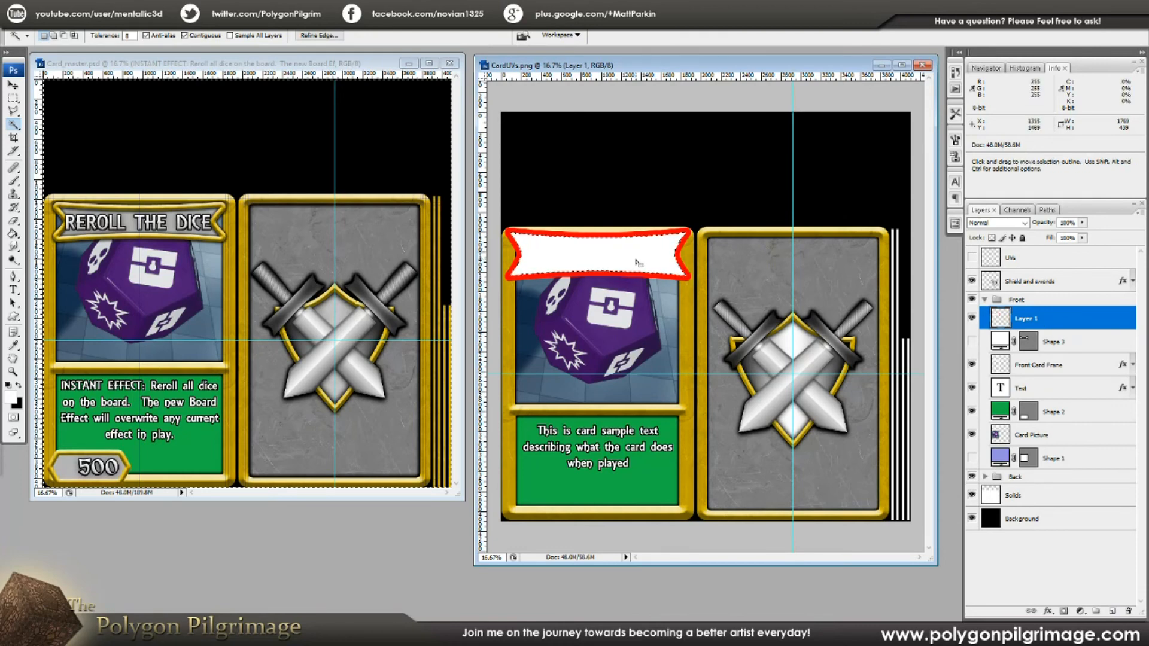
{"action": "key", "text": "Delete"}
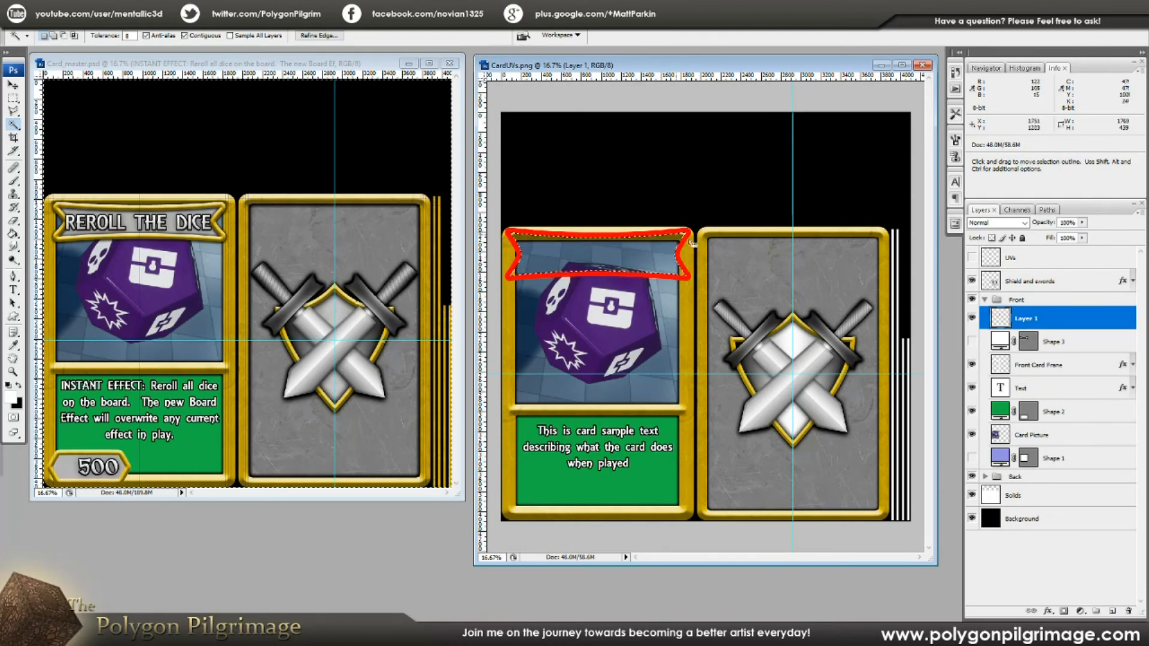
Show the Shape 3 layer and give it a reduced-opacity black-to-white linear gradient overlay in Normal mode
{"action": "left_click", "coordinate": [1012, 344]}
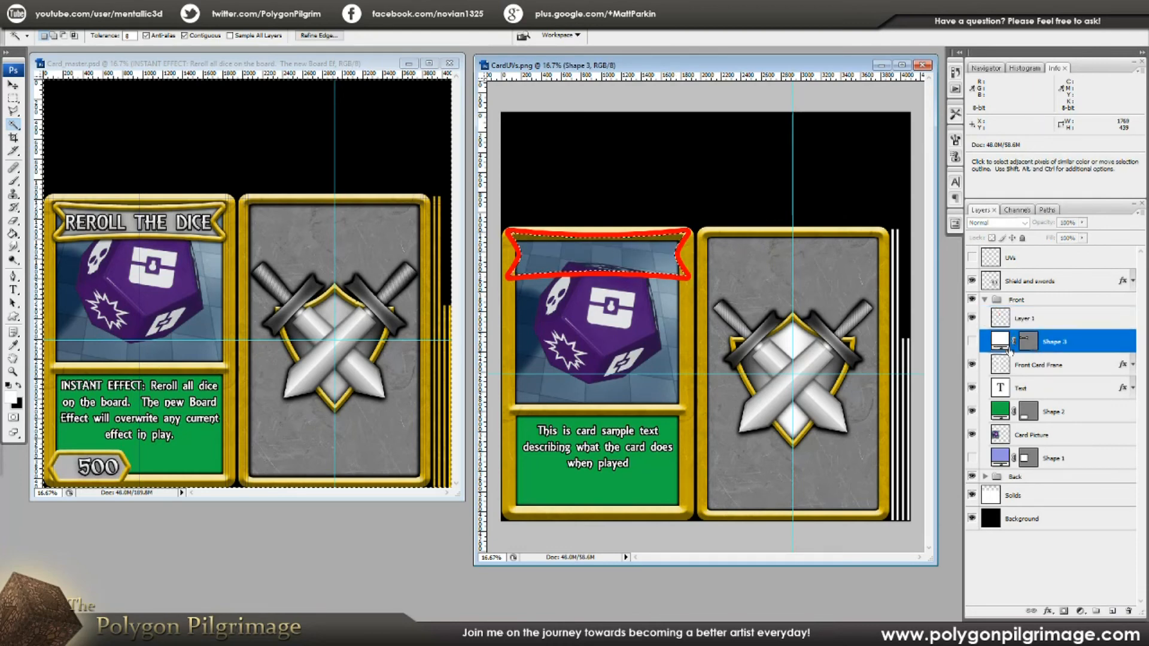
{"action": "left_click", "coordinate": [973, 343]}
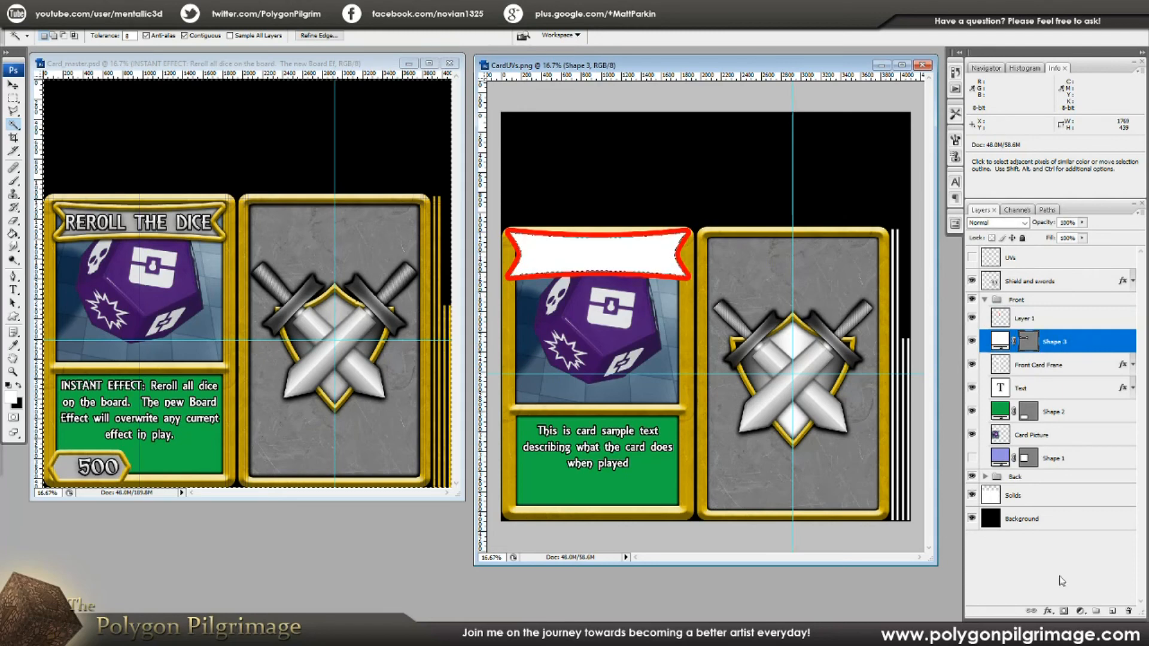
{"action": "left_click", "coordinate": [1048, 611]}
{"action": "left_click", "coordinate": [1073, 575]}
{"action": "left_click_drag", "start_coordinate": [339, 204], "coordinate": [300, 208]}
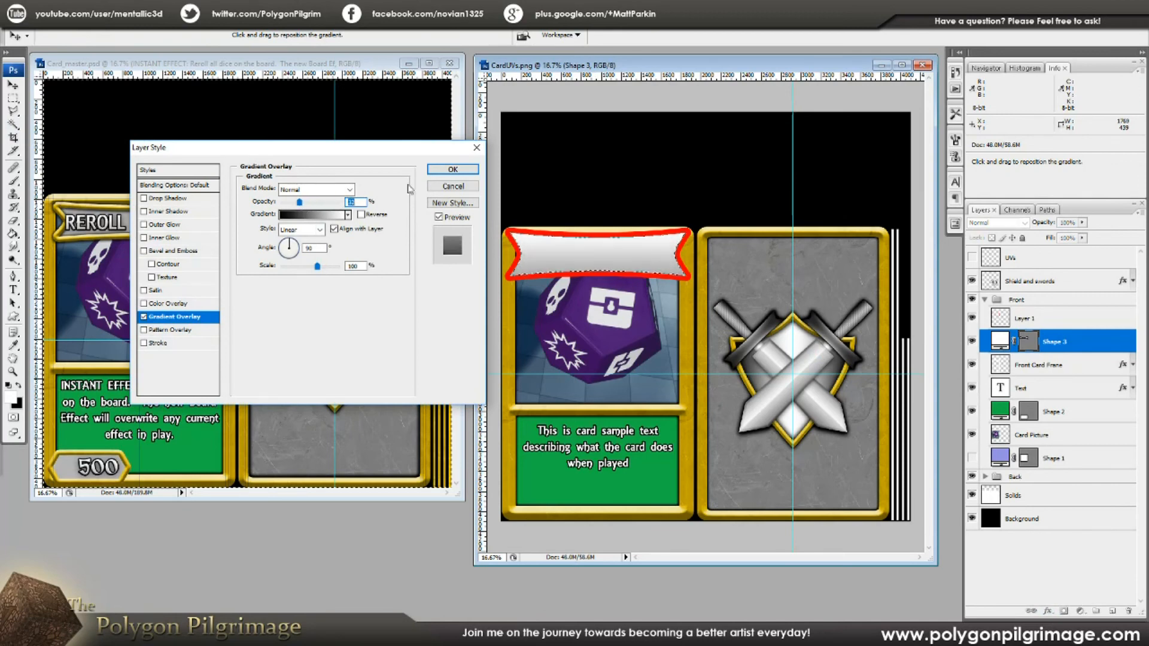
{"action": "left_click", "coordinate": [453, 170]}
Rename the red banner outline layer as Frame and check it by toggling its visibility
{"action": "left_click", "coordinate": [1070, 322]}
{"action": "double_click", "coordinate": [1025, 319]}
{"action": "type", "text": "Frame"}
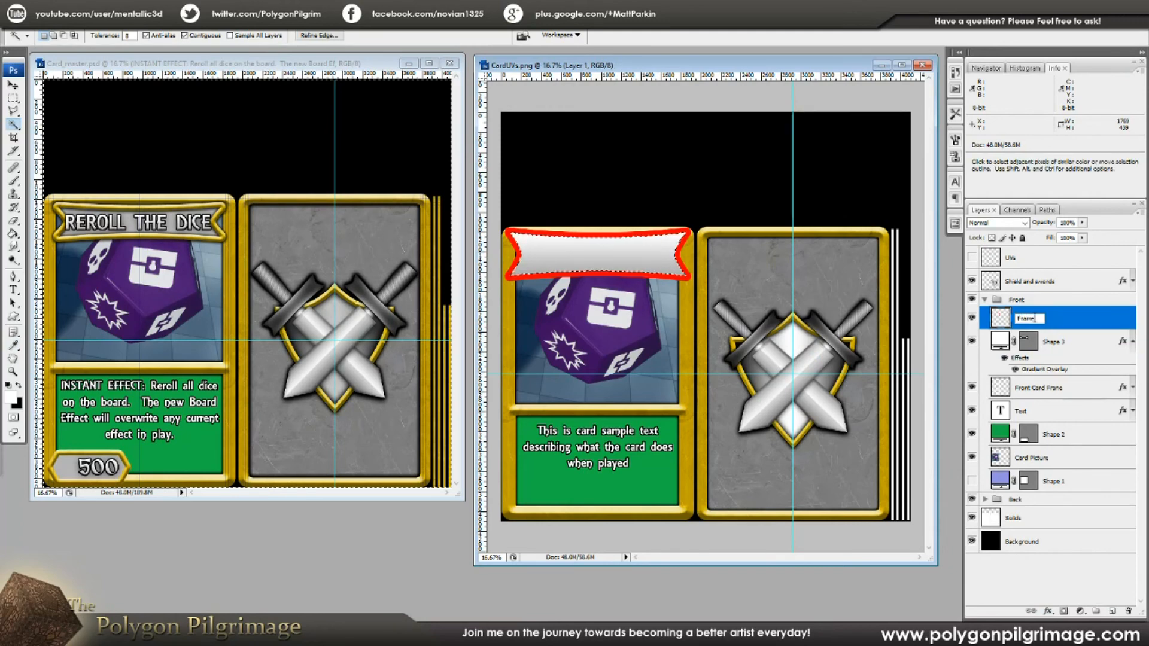
{"action": "key", "text": "Return"}
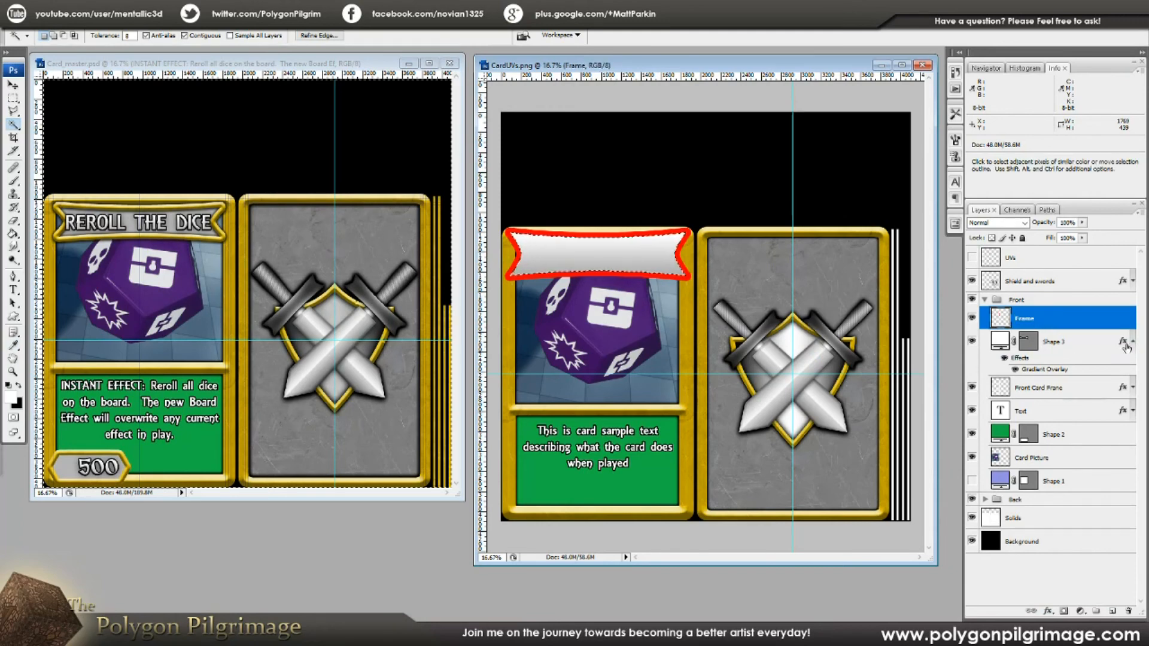
{"action": "left_click", "coordinate": [1131, 344]}
{"action": "left_click", "coordinate": [971, 319]}
{"action": "left_click", "coordinate": [971, 319]}
Copy the layer style from Card Back Frame and paste it onto the Frame layer in the Front group
{"action": "right_click", "coordinate": [1026, 323]}
{"action": "left_click", "coordinate": [1001, 319]}
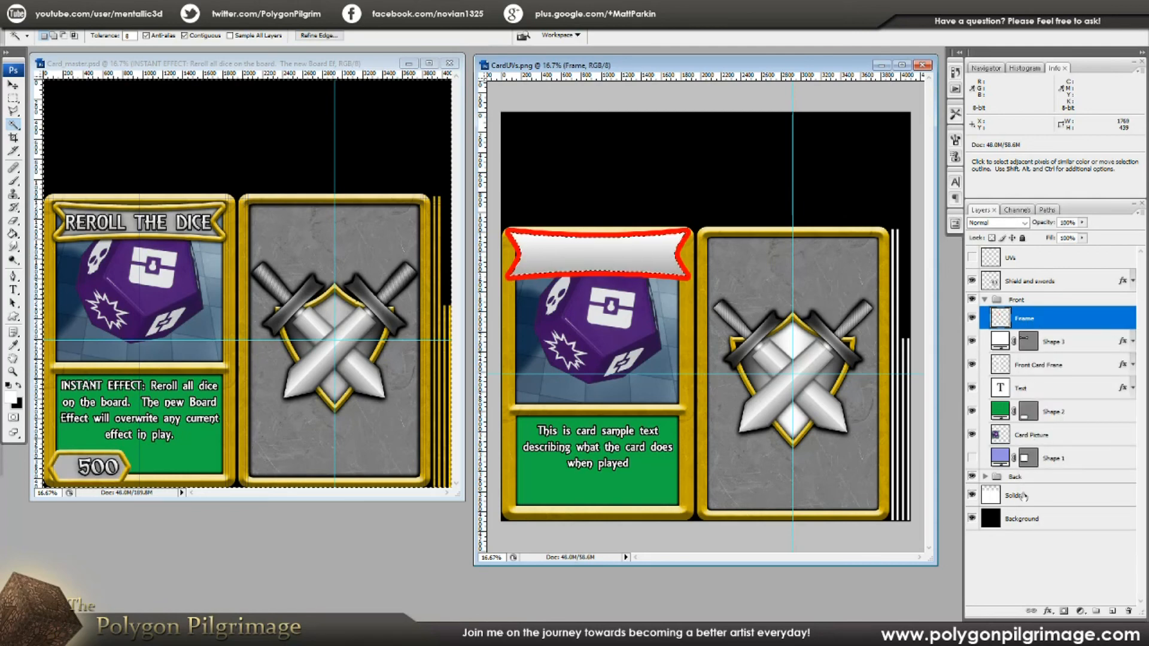
{"action": "left_click", "coordinate": [985, 477]}
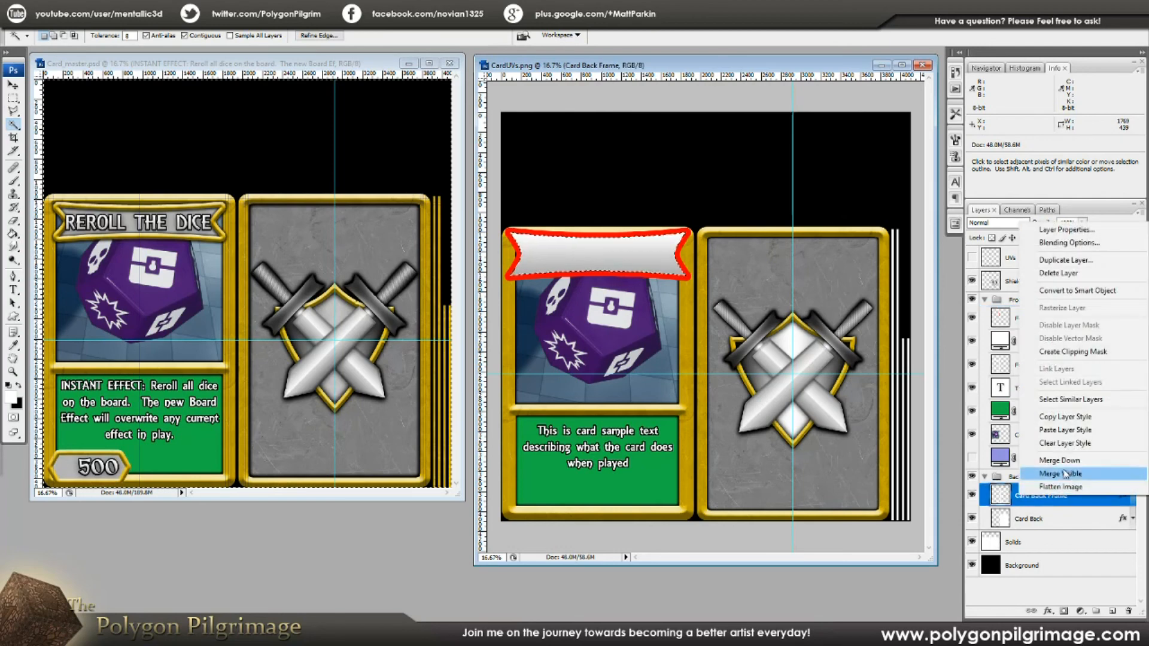
{"action": "left_click", "coordinate": [1062, 429]}
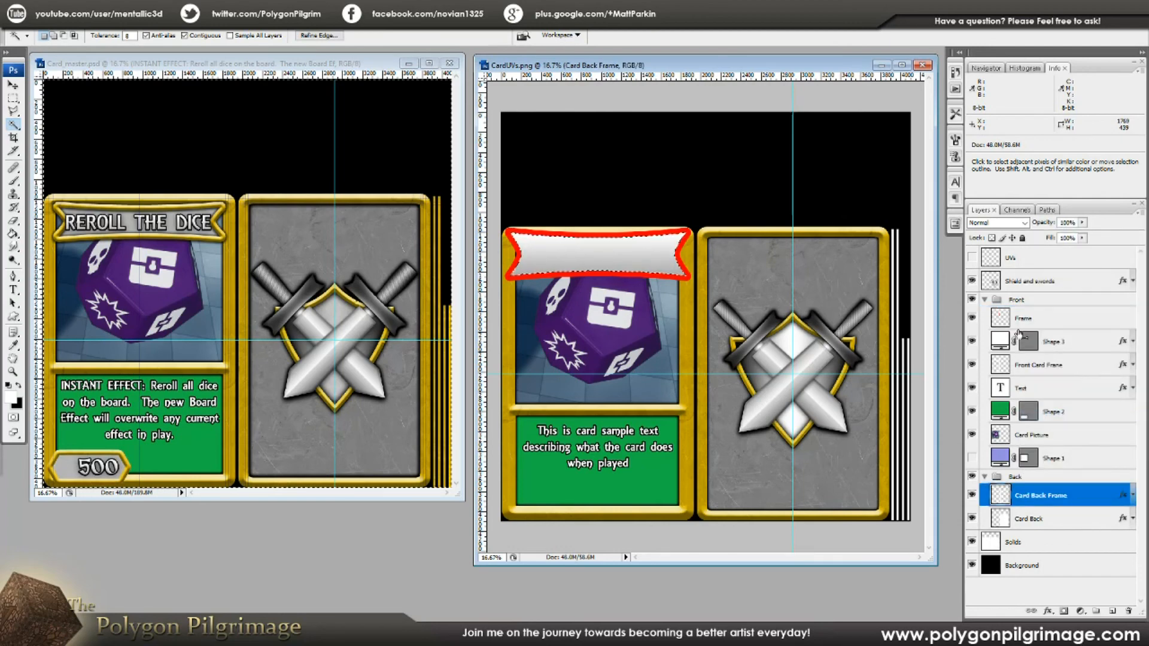
{"action": "right_click", "coordinate": [1023, 322]}
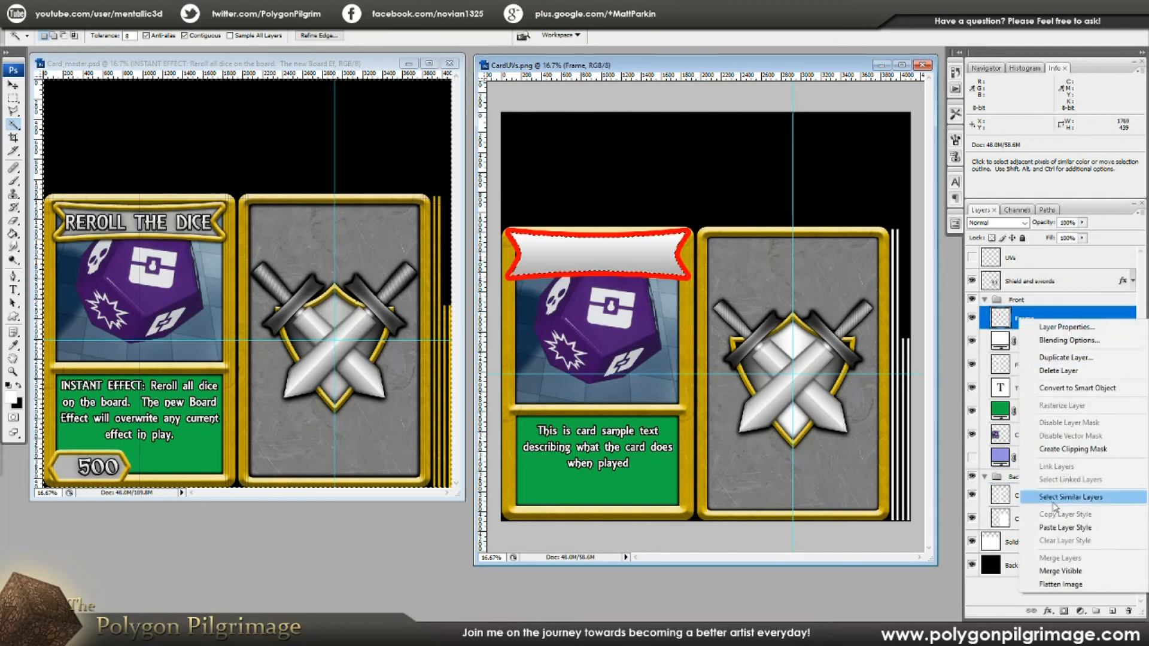
{"action": "left_click", "coordinate": [1054, 528]}
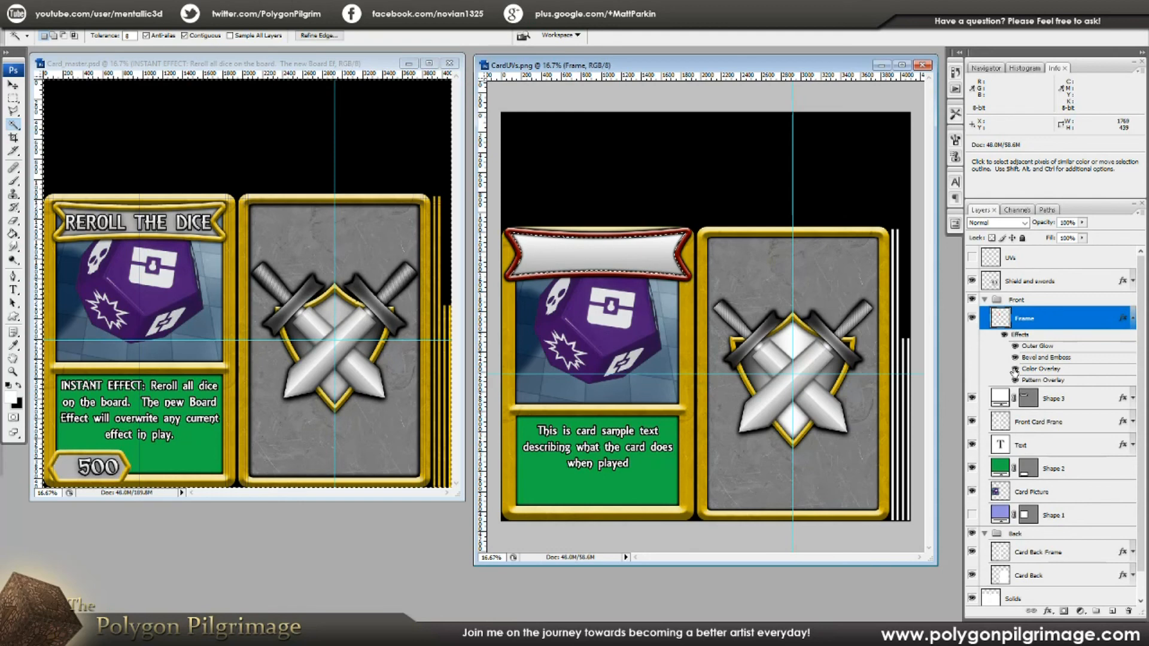
Check the Pattern Overlay in the Frame layer's style by toggling it off and on, leaving it enabled
{"action": "double_click", "coordinate": [1028, 336]}
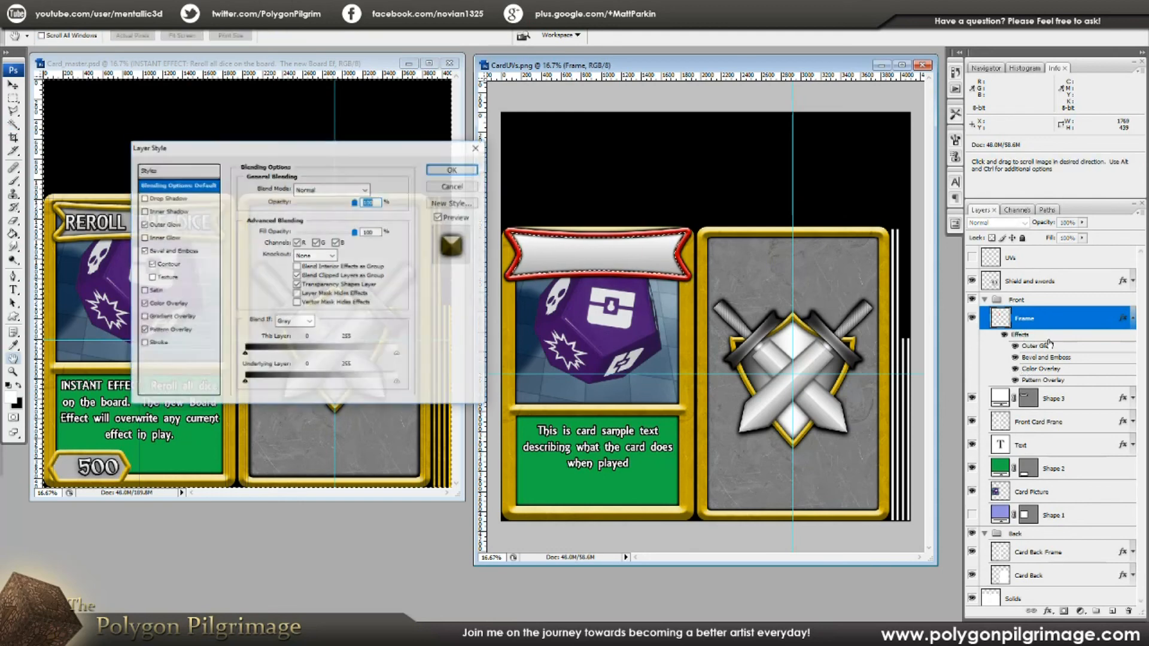
{"action": "left_click_drag", "start_coordinate": [401, 147], "coordinate": [343, 116]}
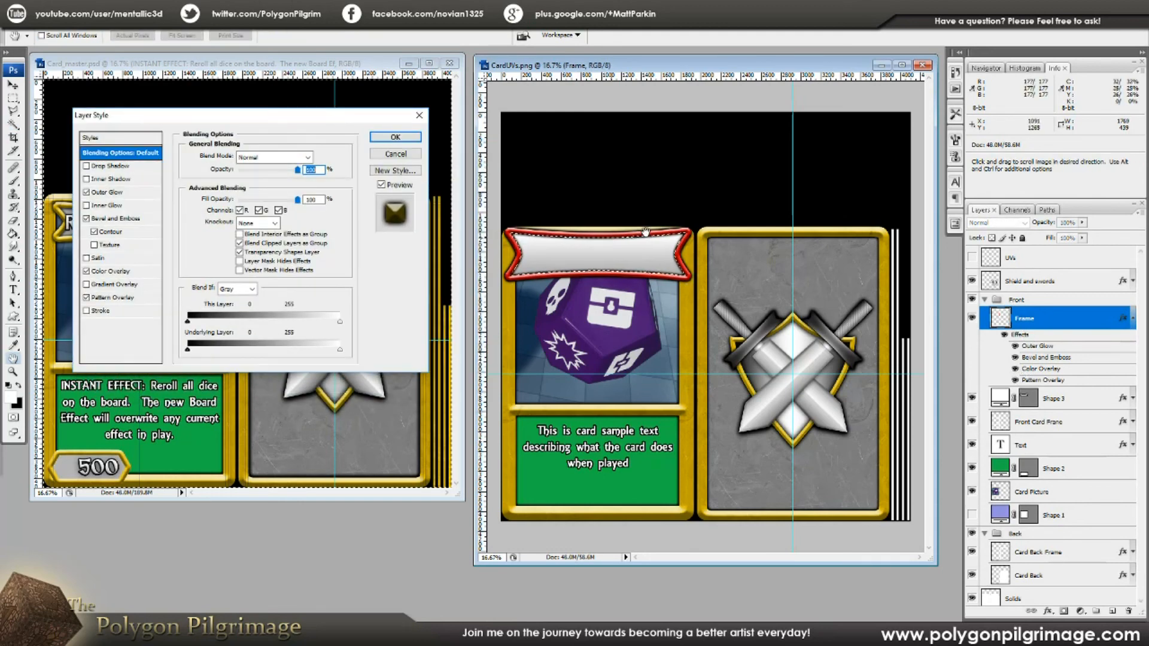
{"action": "left_click", "coordinate": [114, 297]}
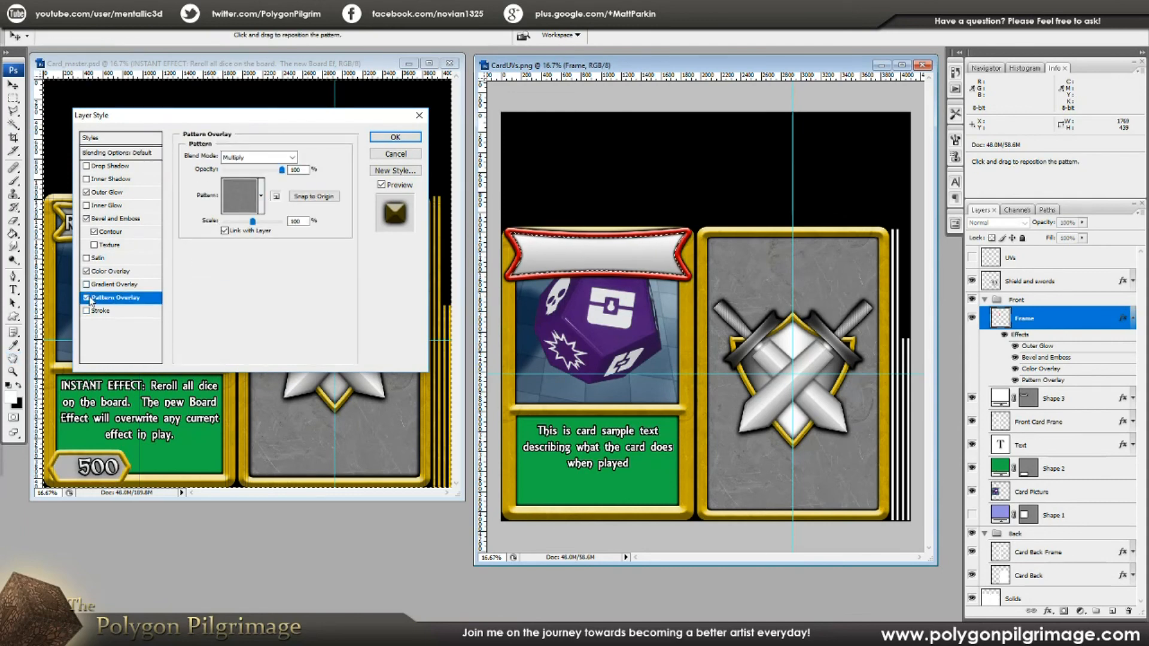
{"action": "left_click", "coordinate": [87, 298]}
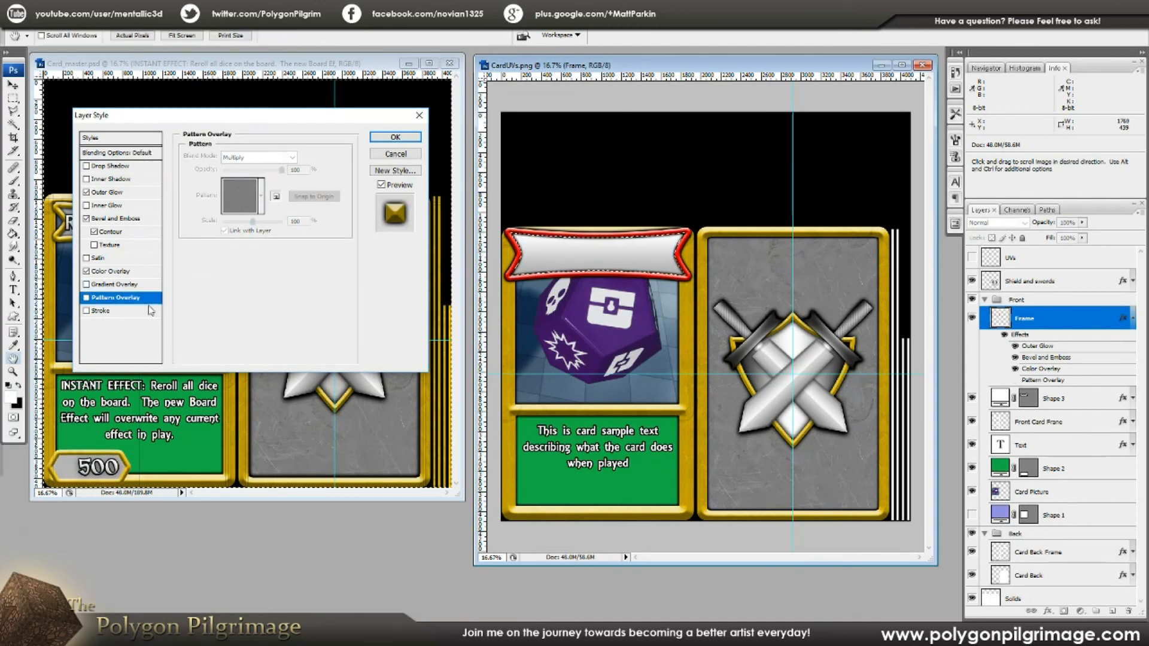
{"action": "left_click", "coordinate": [87, 297]}
{"action": "left_click", "coordinate": [395, 137]}
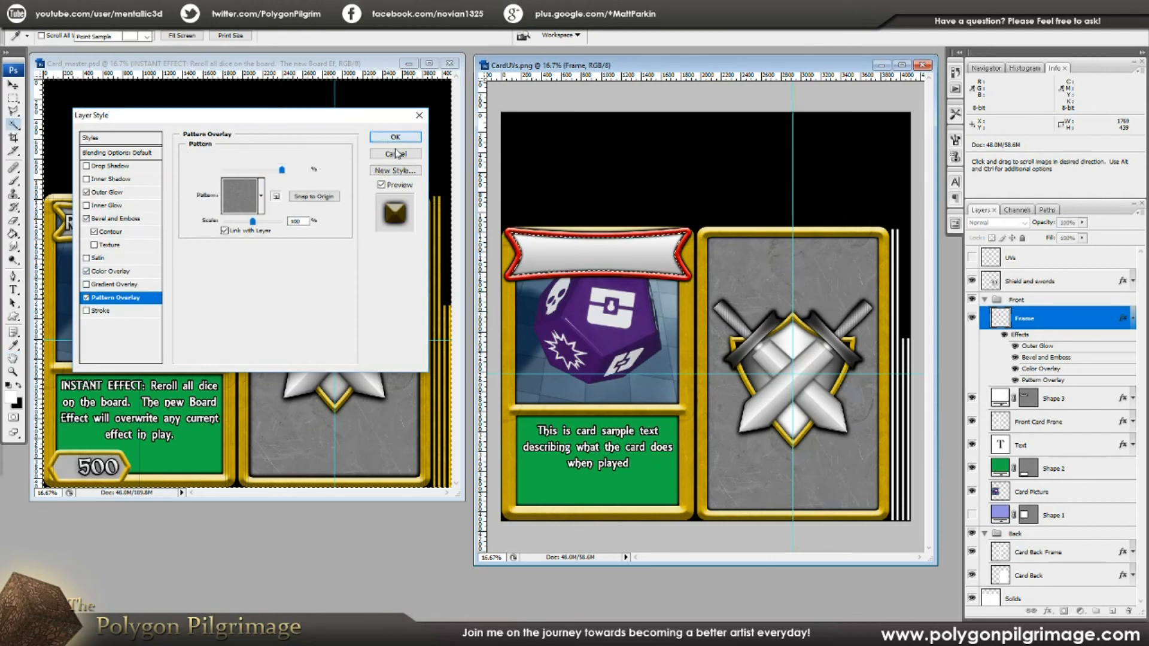
Hide the Frame layer's effects, select the red banner outline and paint it white, then deselect and show the effects again
{"action": "left_click", "coordinate": [1133, 319]}
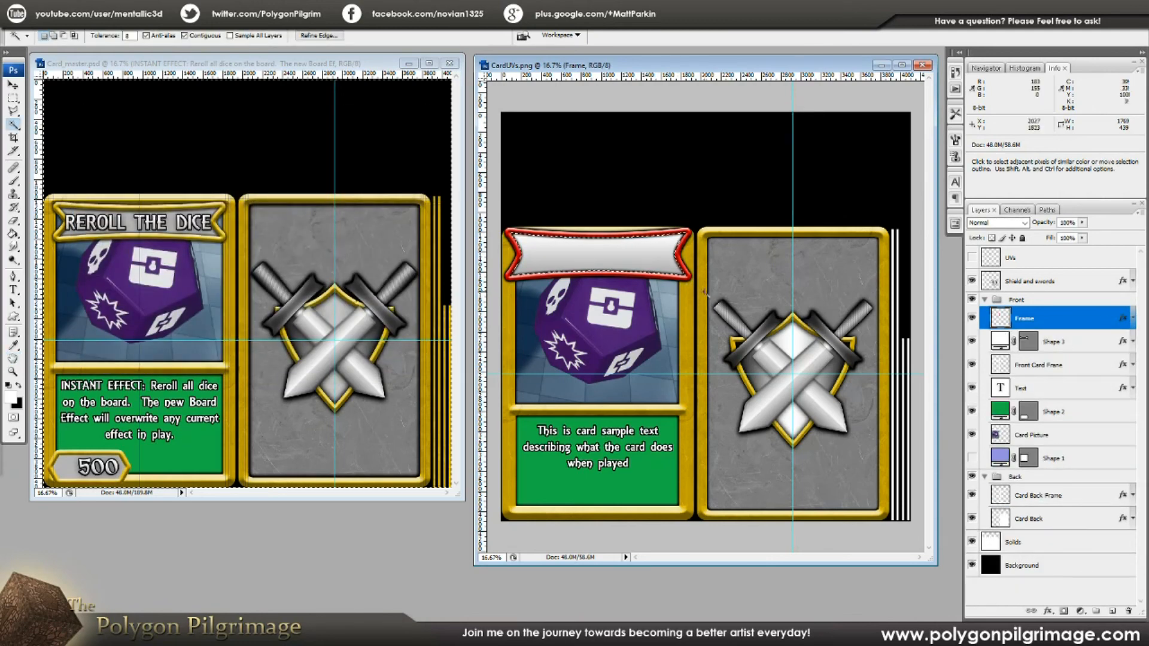
{"action": "left_click", "coordinate": [1133, 318]}
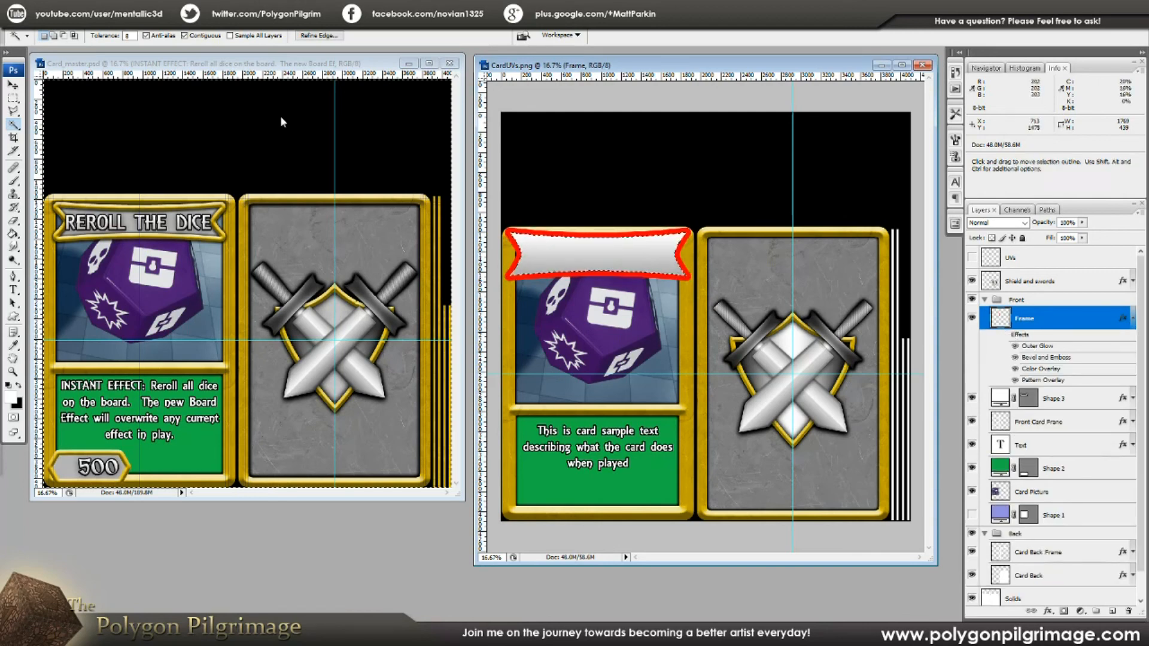
{"action": "left_click", "coordinate": [103, 25]}
{"action": "left_click", "coordinate": [103, 43]}
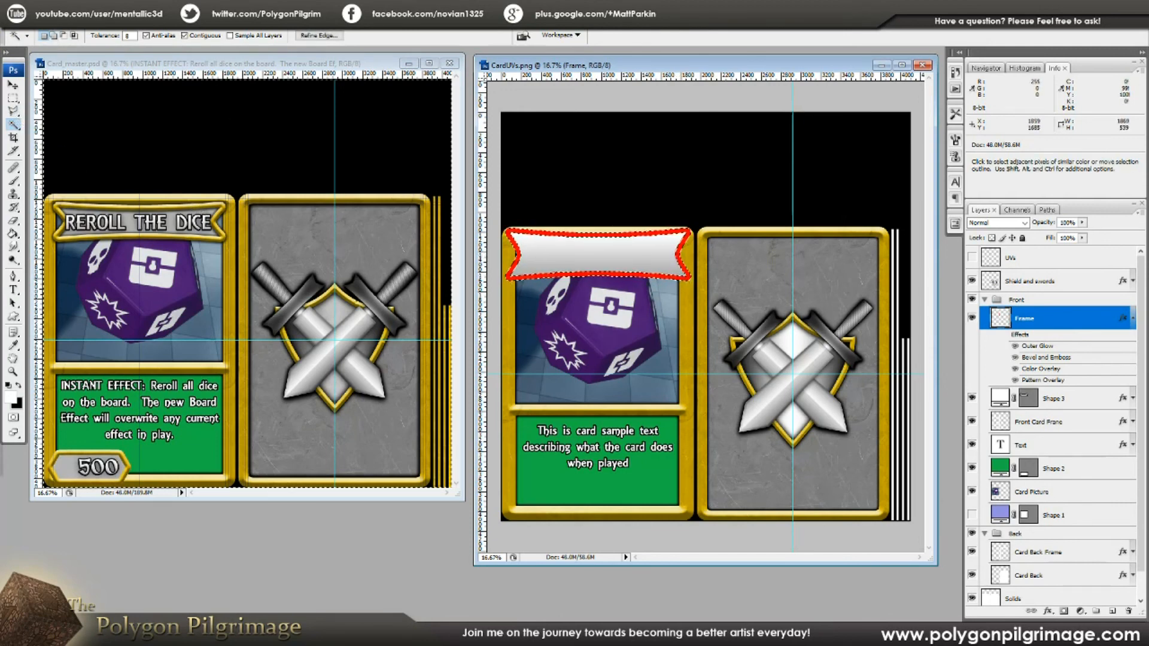
{"action": "left_click", "coordinate": [14, 183]}
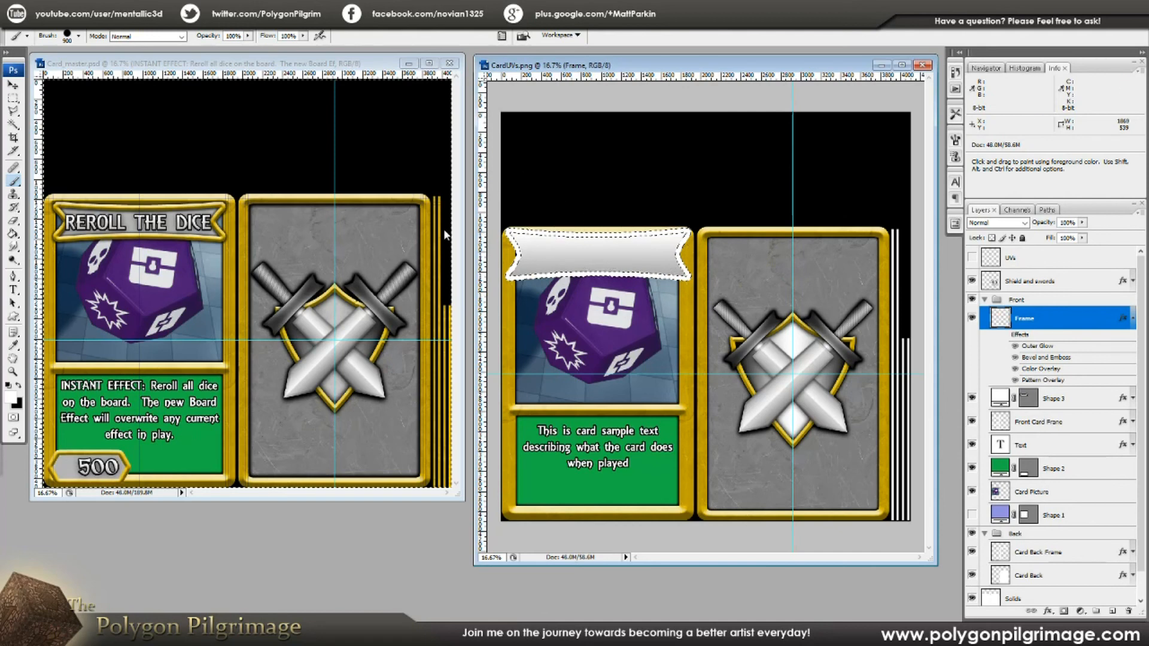
{"action": "left_click", "coordinate": [110, 20]}
{"action": "left_click", "coordinate": [78, 43]}
{"action": "left_click", "coordinate": [1004, 336]}
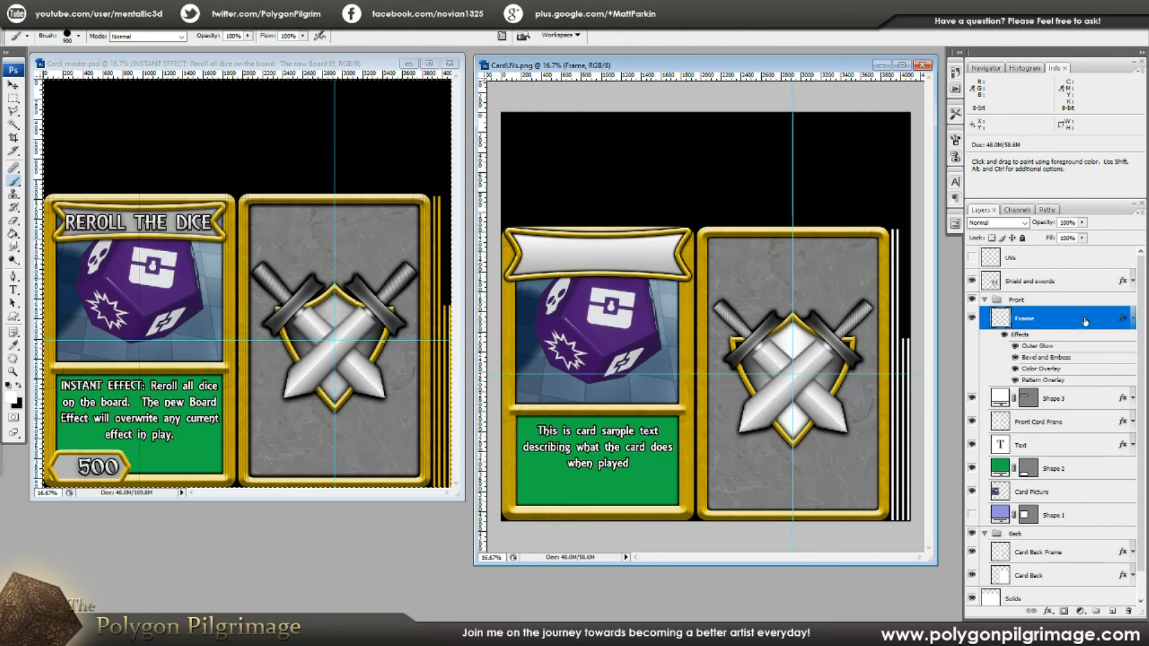
Select the four white vertical edge strips beside the card back on the Solids layer with the Magic Wand
{"action": "left_click", "coordinate": [1132, 325]}
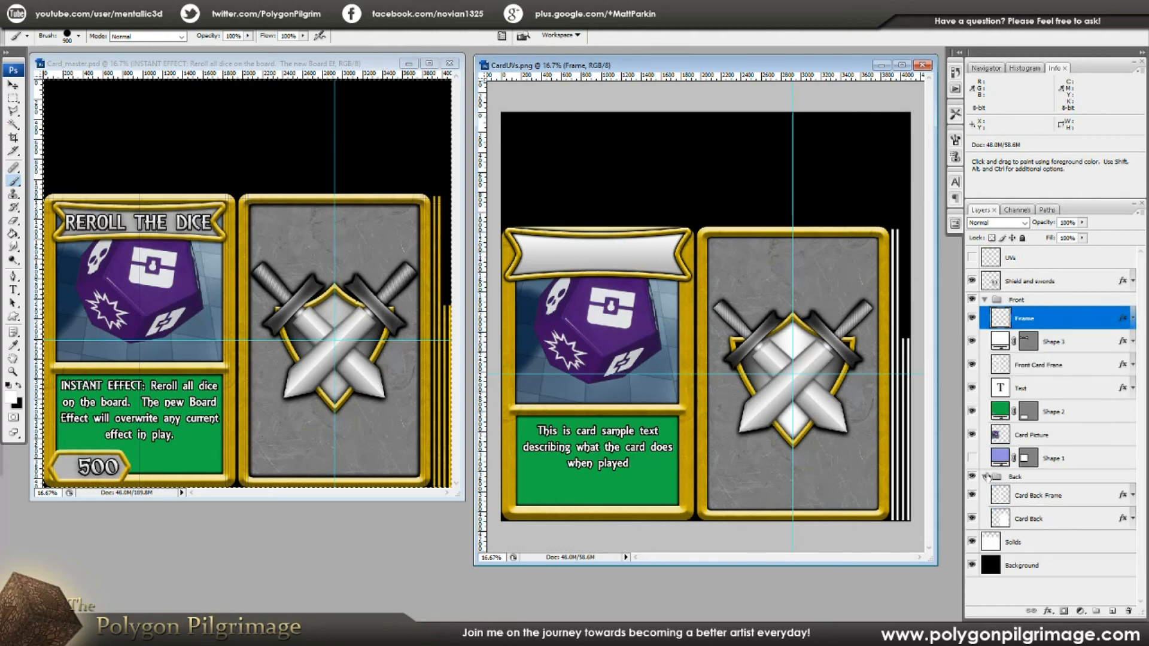
{"action": "left_click", "coordinate": [1018, 543]}
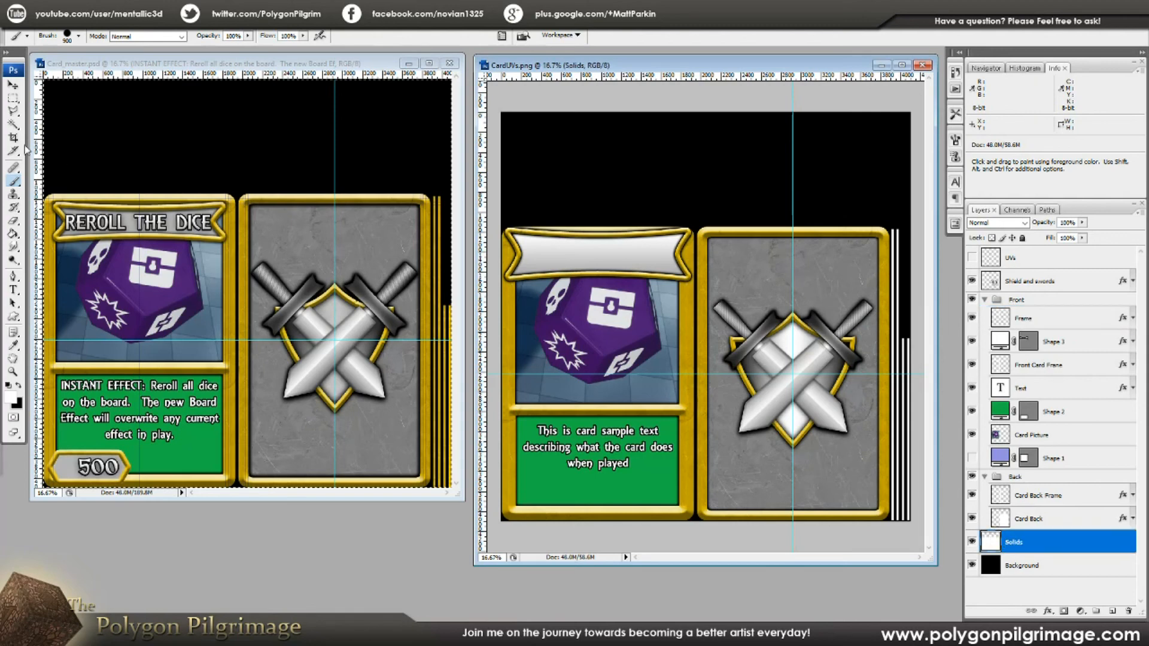
{"action": "left_click", "coordinate": [14, 126]}
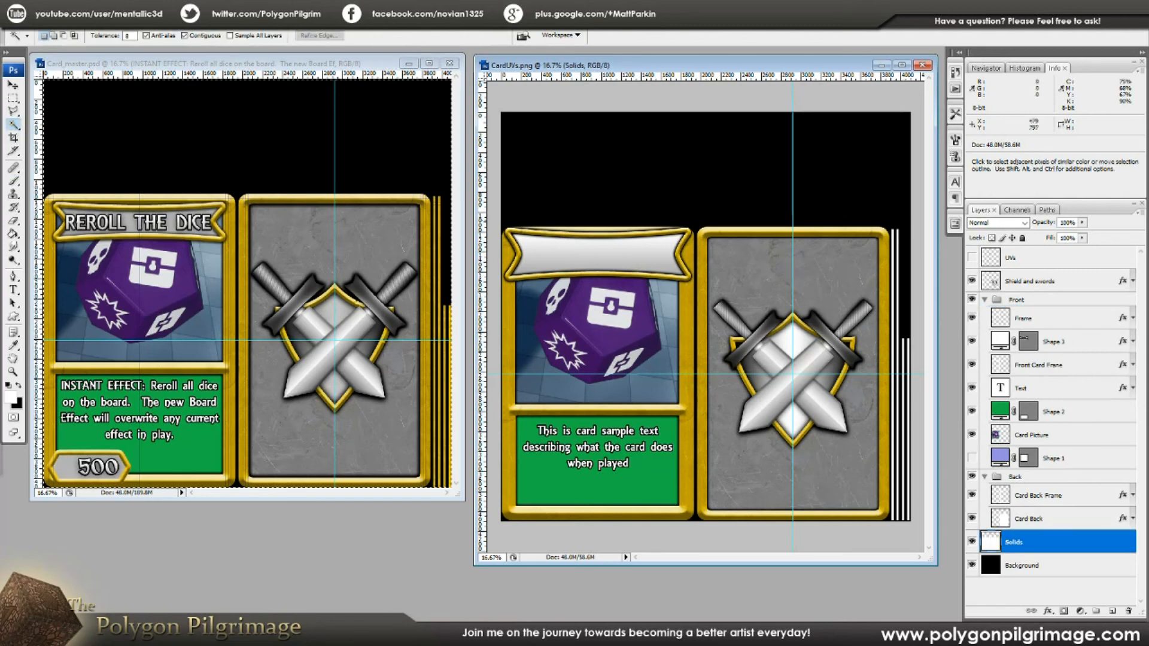
{"action": "left_click", "coordinate": [12, 371]}
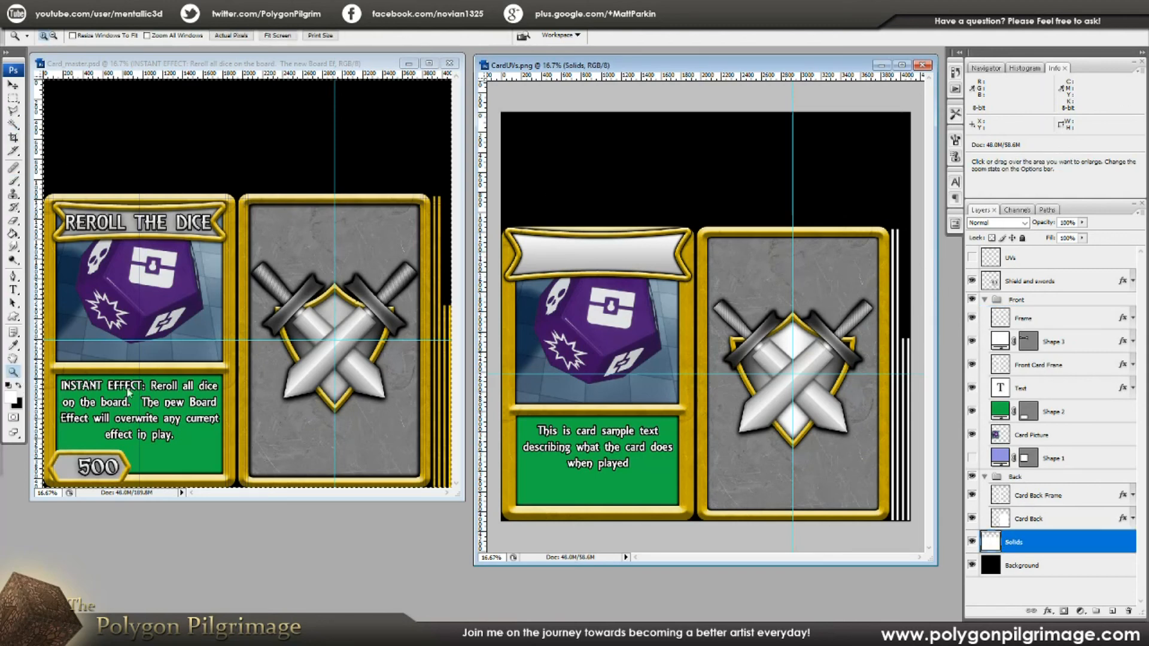
{"action": "left_click", "coordinate": [915, 346]}
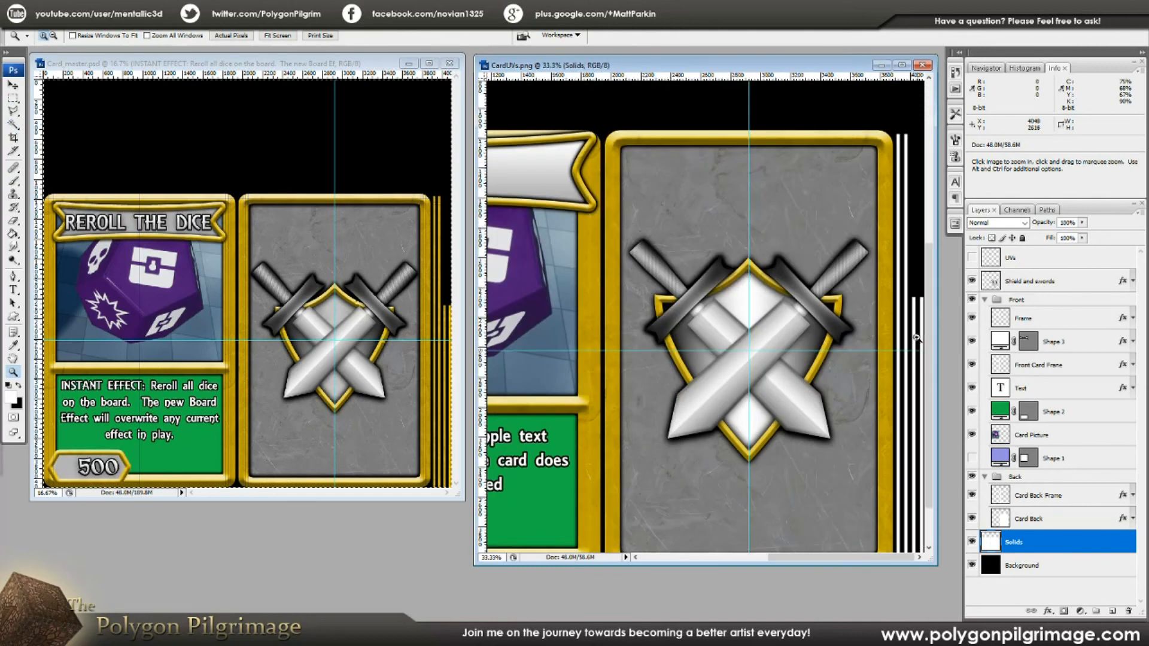
{"action": "left_click", "coordinate": [915, 347]}
{"action": "left_click", "coordinate": [915, 323]}
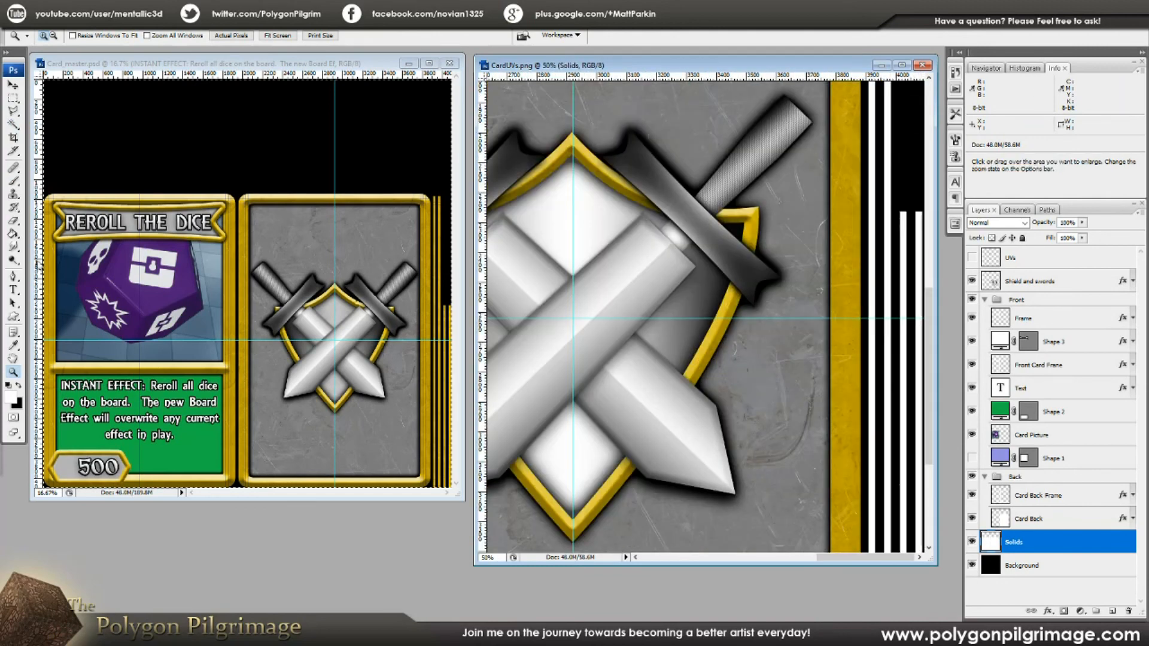
{"action": "left_click", "coordinate": [14, 126]}
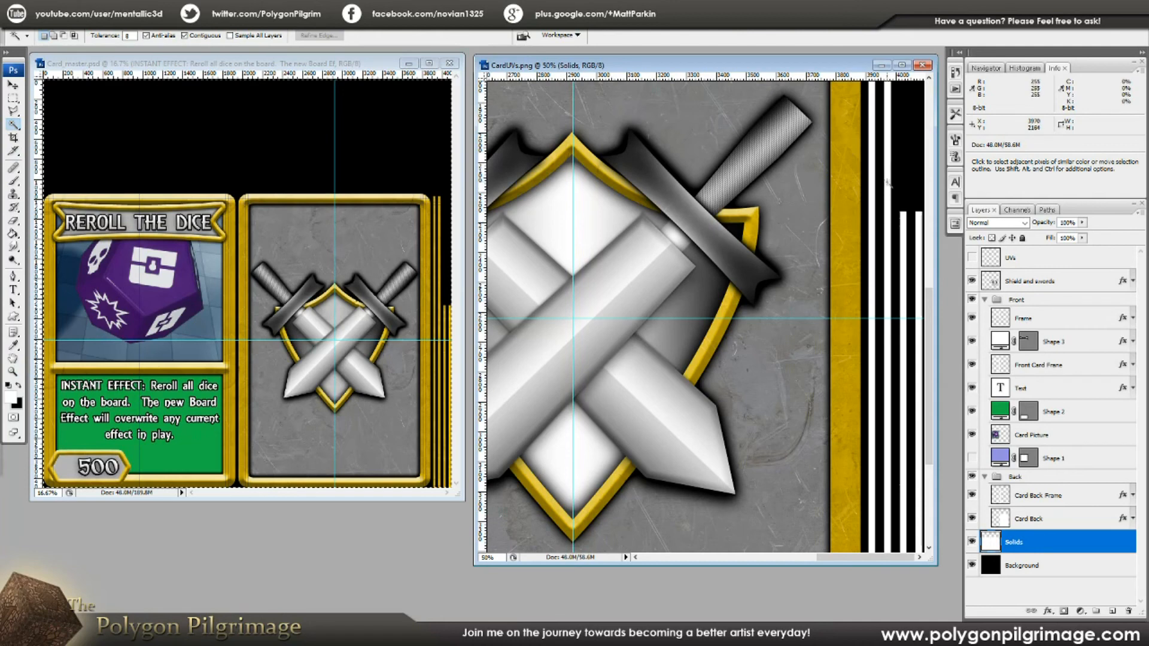
{"action": "left_click", "coordinate": [871, 190]}
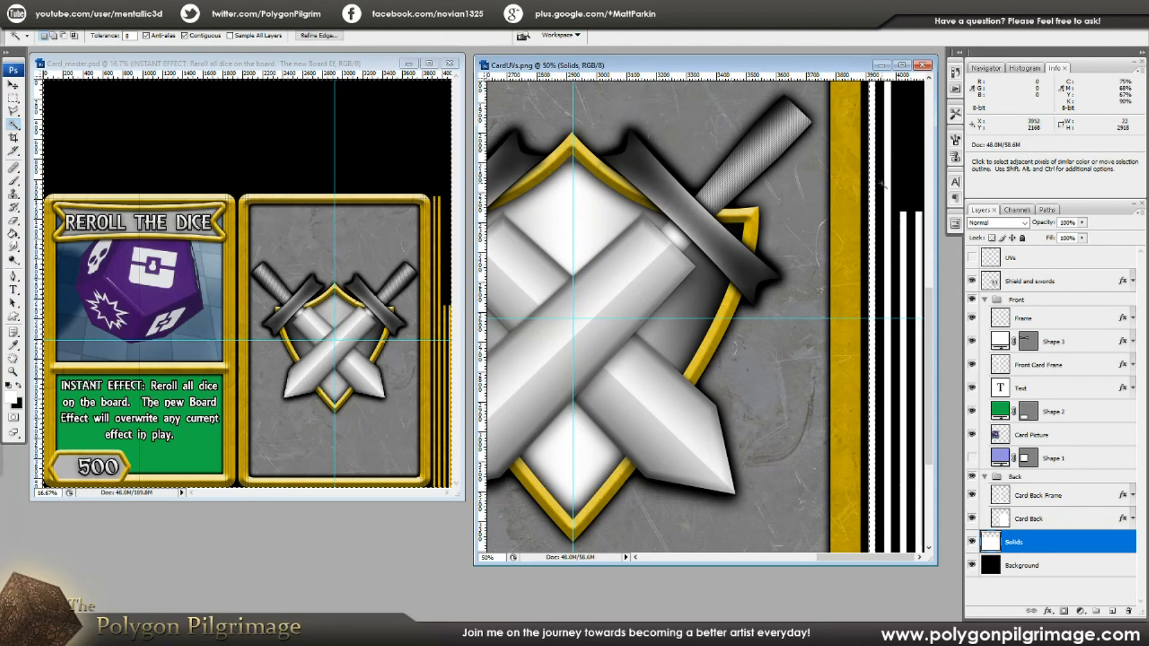
{"action": "left_click", "coordinate": [904, 228]}
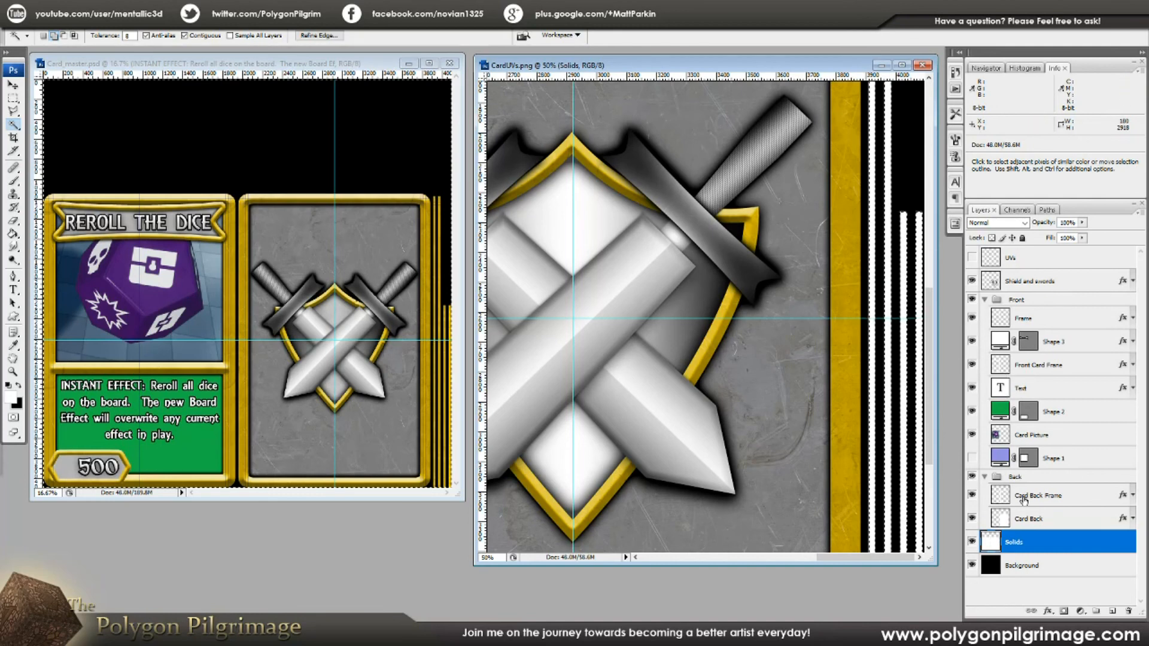
Collapse the Front and Back groups, add a new layer above Solids and paint the selected edge strips white on it
{"action": "left_click", "coordinate": [986, 477]}
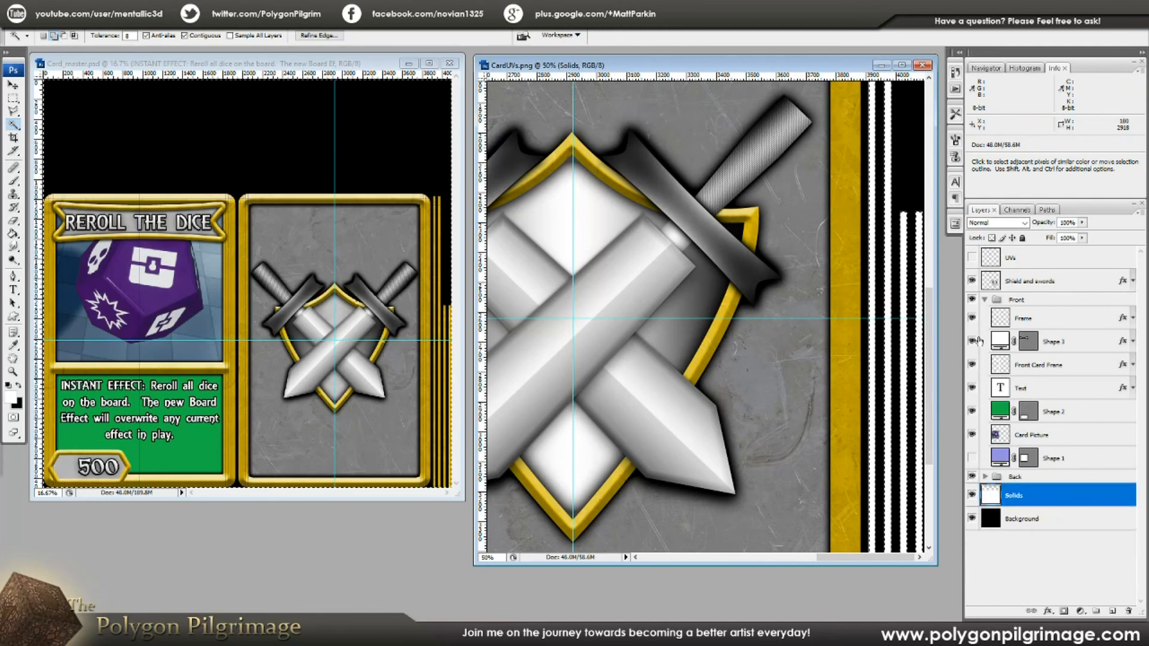
{"action": "left_click", "coordinate": [985, 300]}
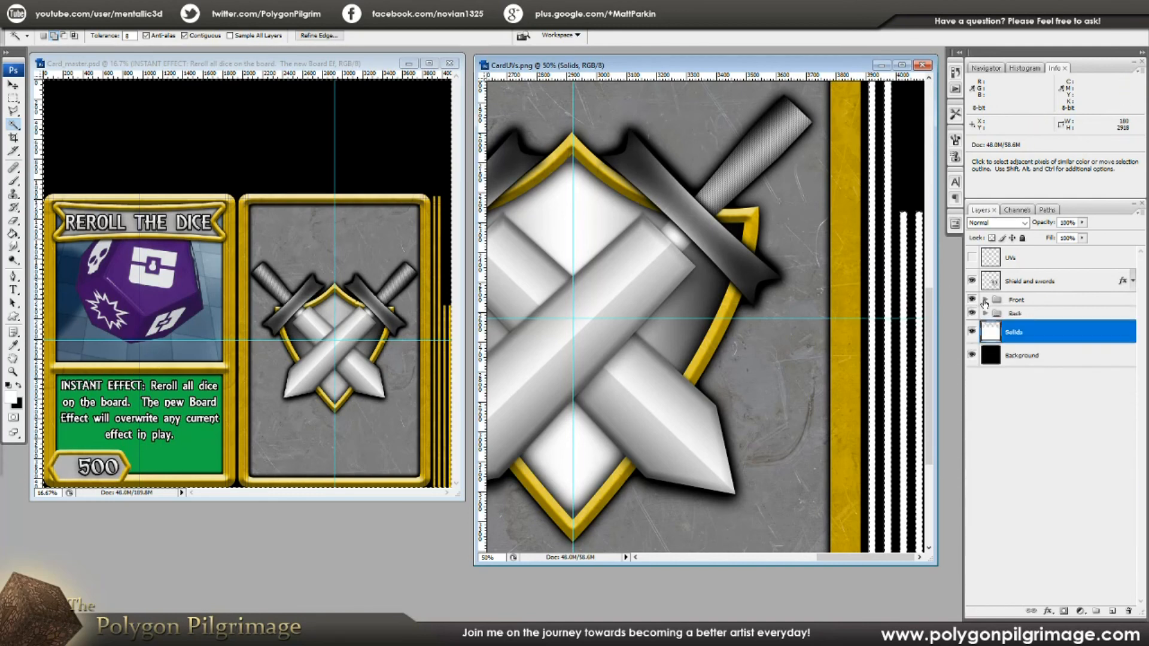
{"action": "left_click", "coordinate": [1113, 610]}
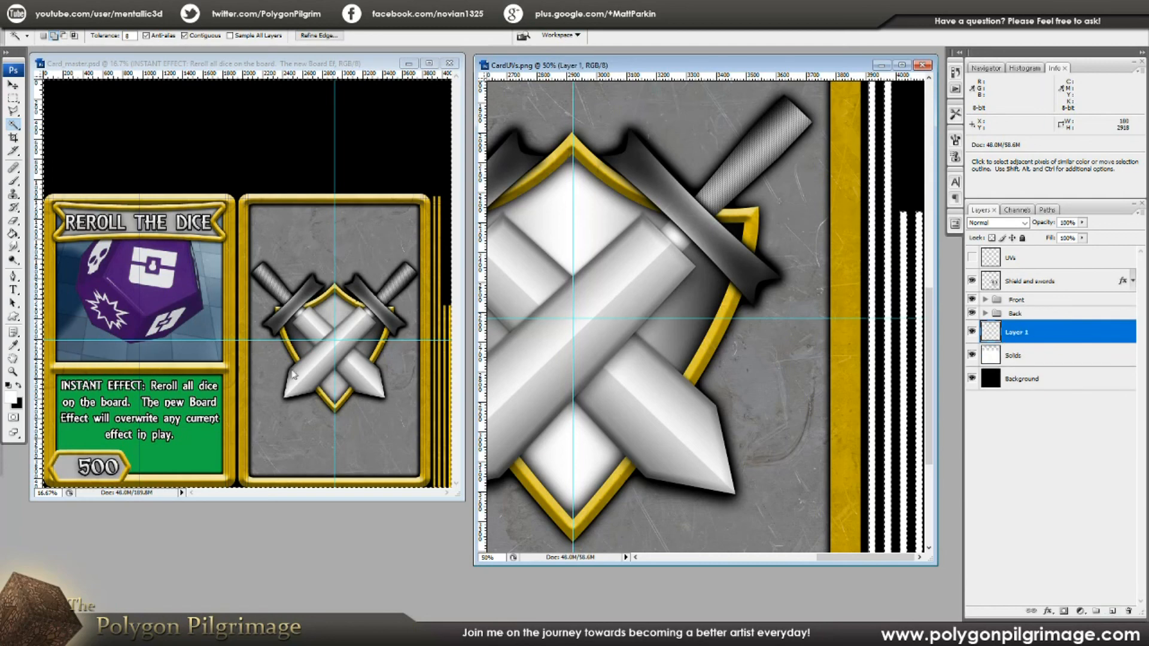
{"action": "key", "text": "z"}
{"action": "left_click", "coordinate": [803, 282], "text": "alt"}
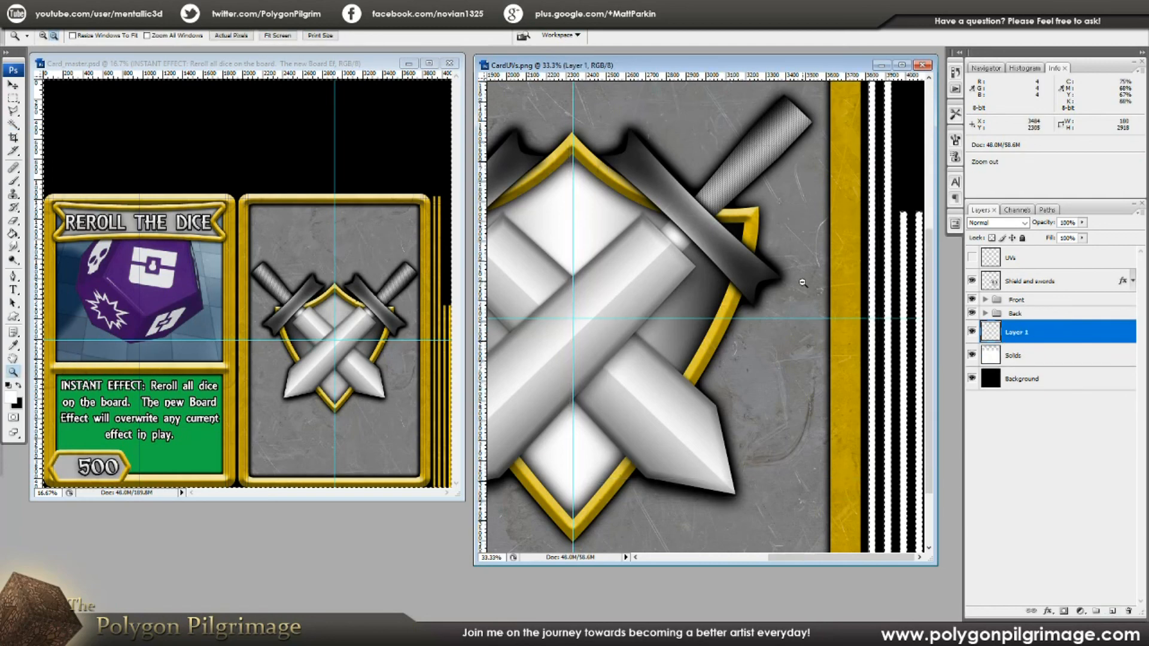
{"action": "left_click", "coordinate": [803, 283], "text": "alt"}
{"action": "left_click", "coordinate": [802, 283], "text": "alt"}
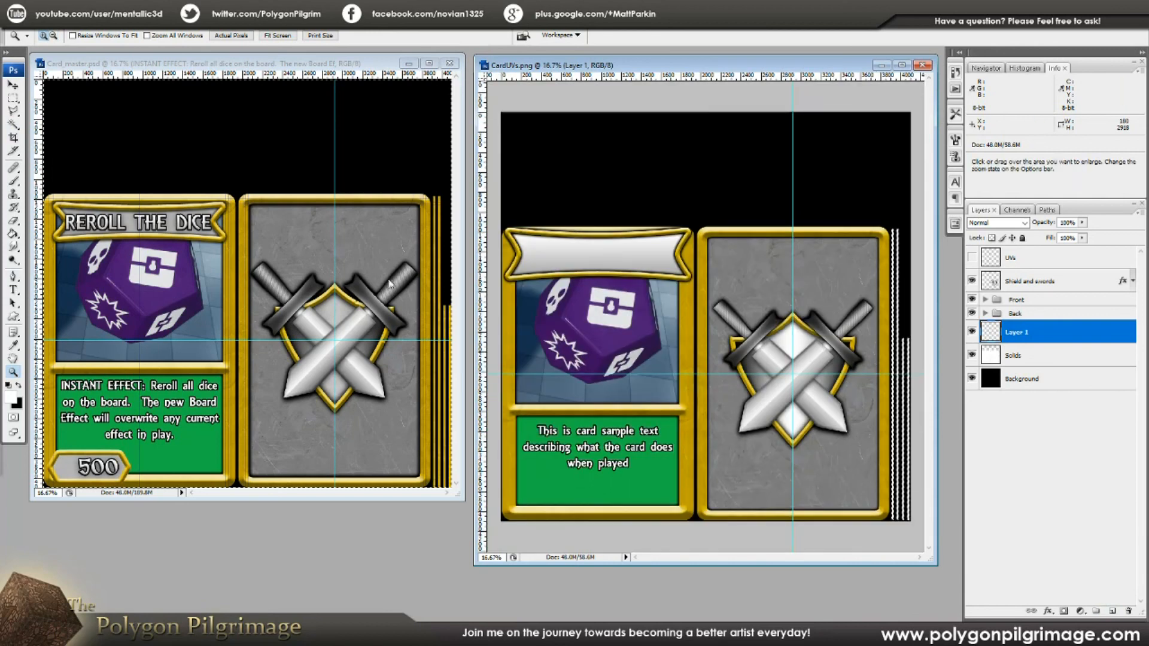
{"action": "key", "text": "b"}
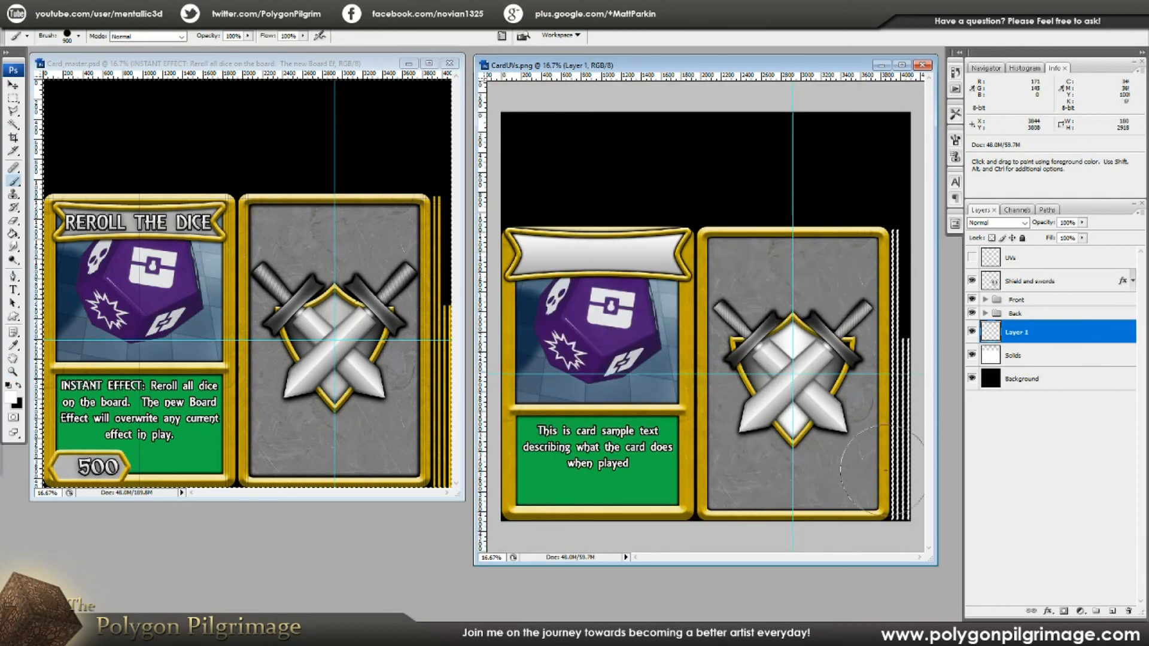
Paste the frame's layer style onto Layer 1 and disable its Outer Glow and Bevel and Emboss, keeping Color Overlay and Pattern Overlay
{"action": "right_click", "coordinate": [1020, 336]}
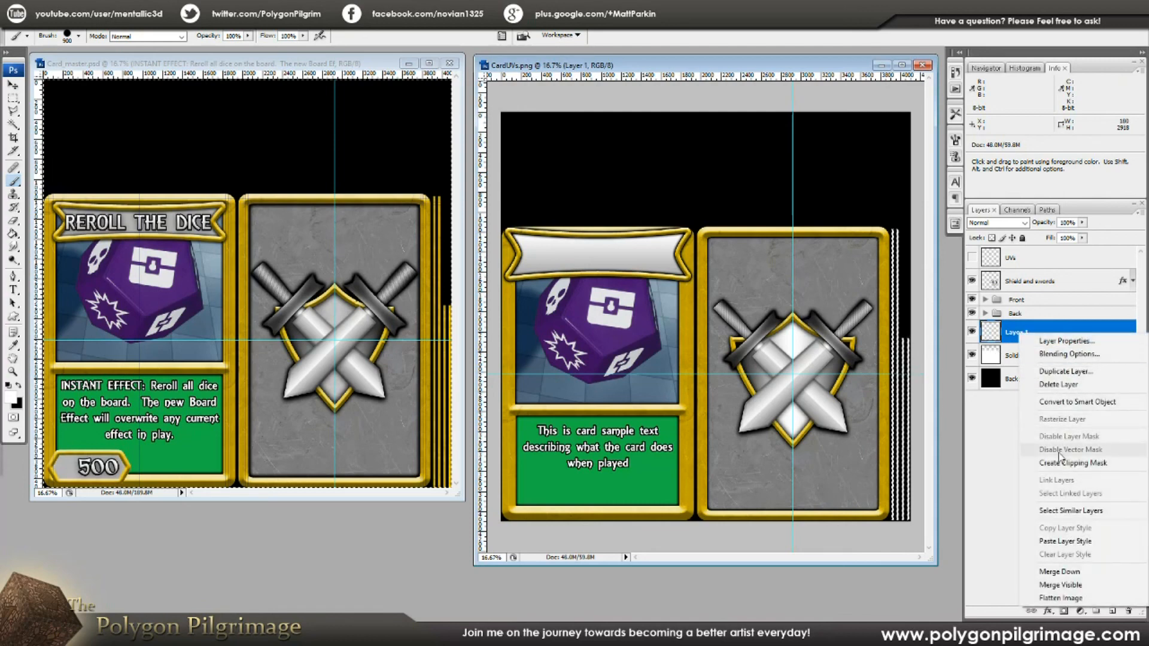
{"action": "left_click", "coordinate": [1059, 543]}
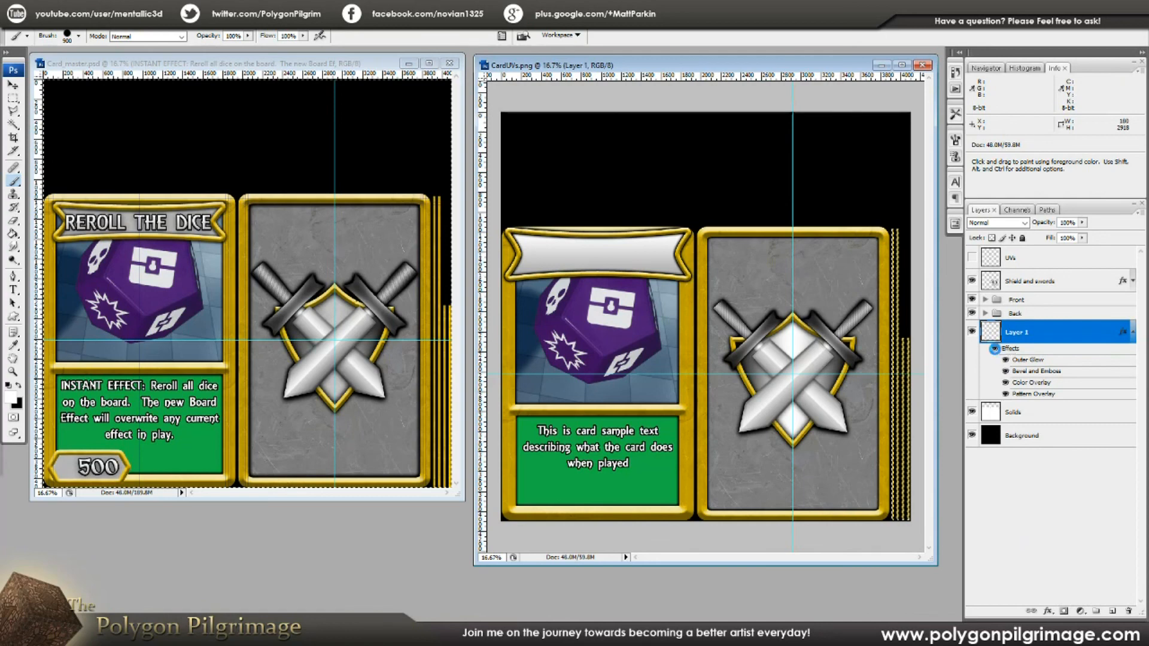
{"action": "double_click", "coordinate": [1010, 349]}
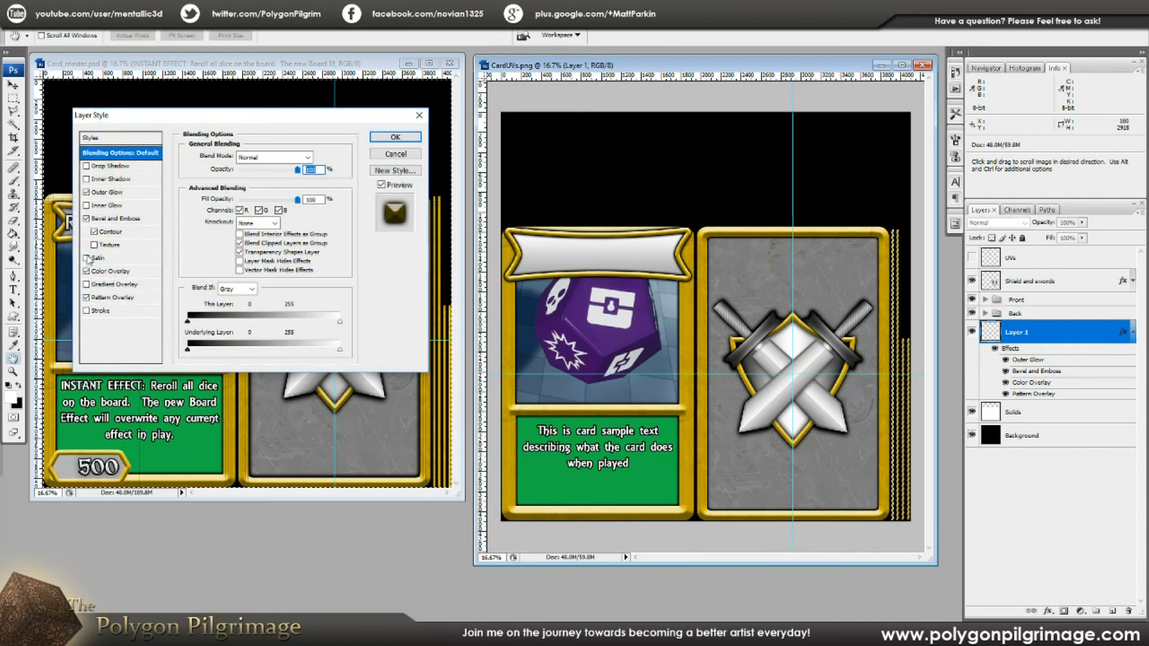
{"action": "left_click", "coordinate": [87, 219]}
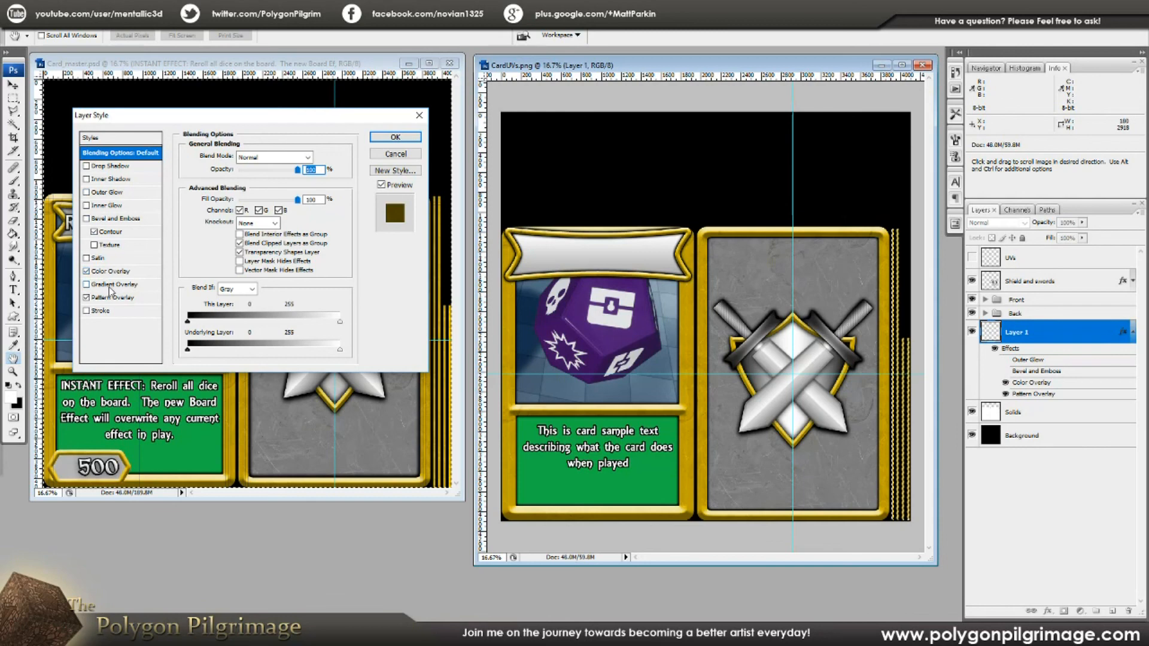
{"action": "left_click", "coordinate": [112, 272]}
{"action": "left_click", "coordinate": [109, 299]}
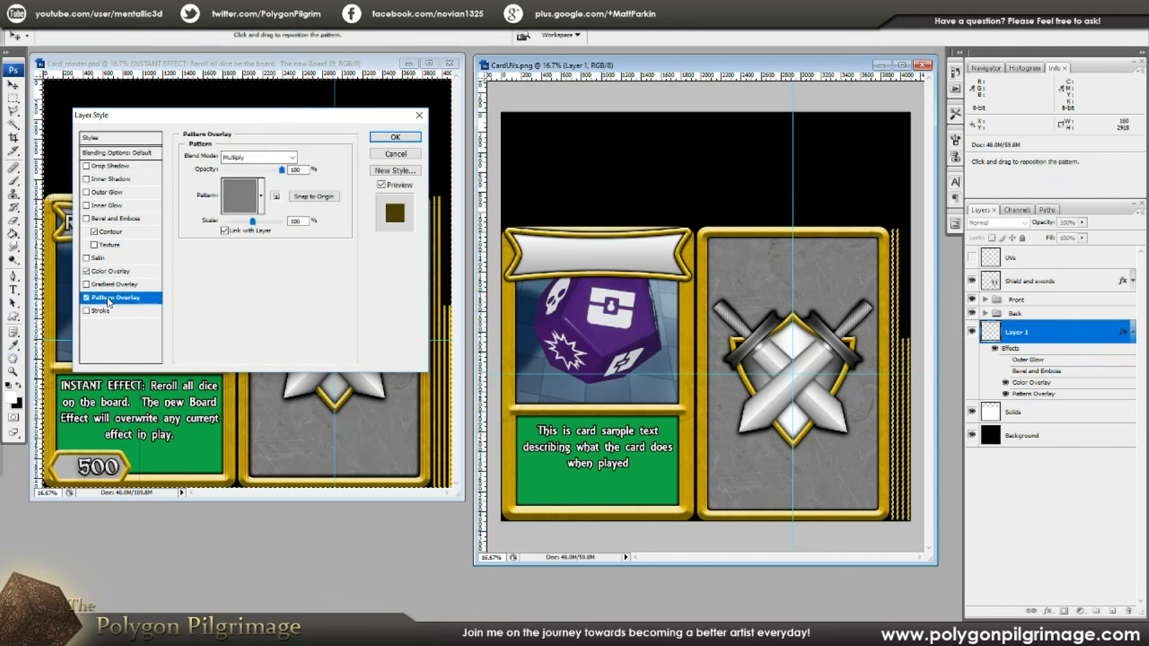
{"action": "left_click", "coordinate": [392, 138]}
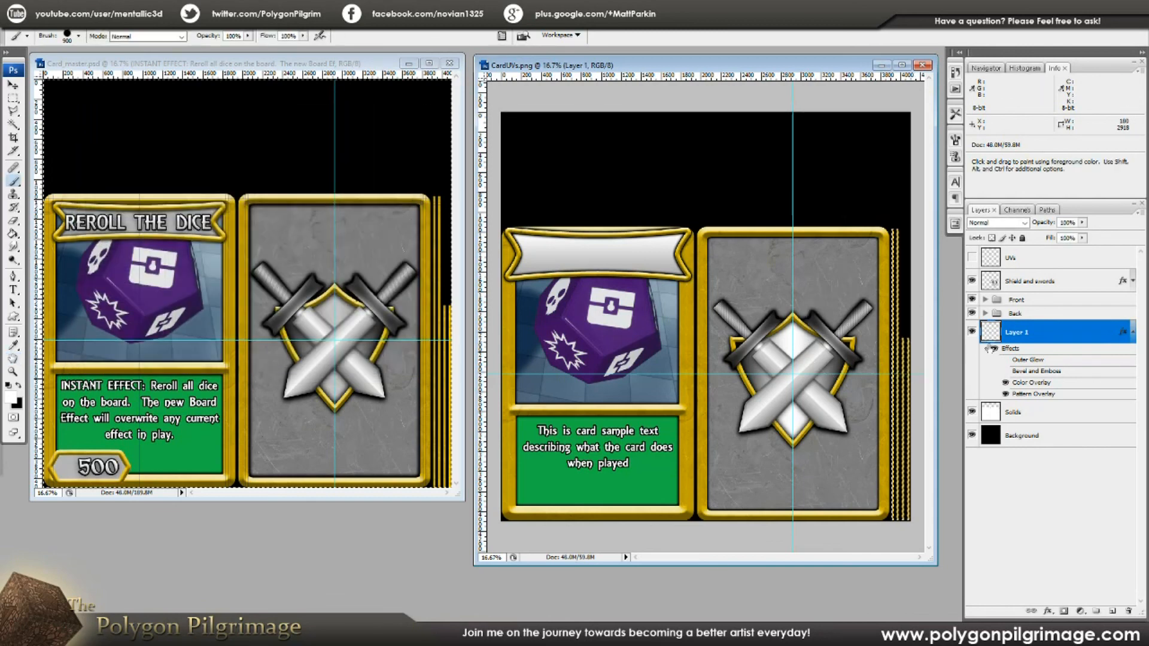
Switch to the Unreal Editor level with the two cards and open the testCardTex texture asset for viewing
{"action": "left_click", "coordinate": [114, 24]}
{"action": "left_click", "coordinate": [103, 44]}
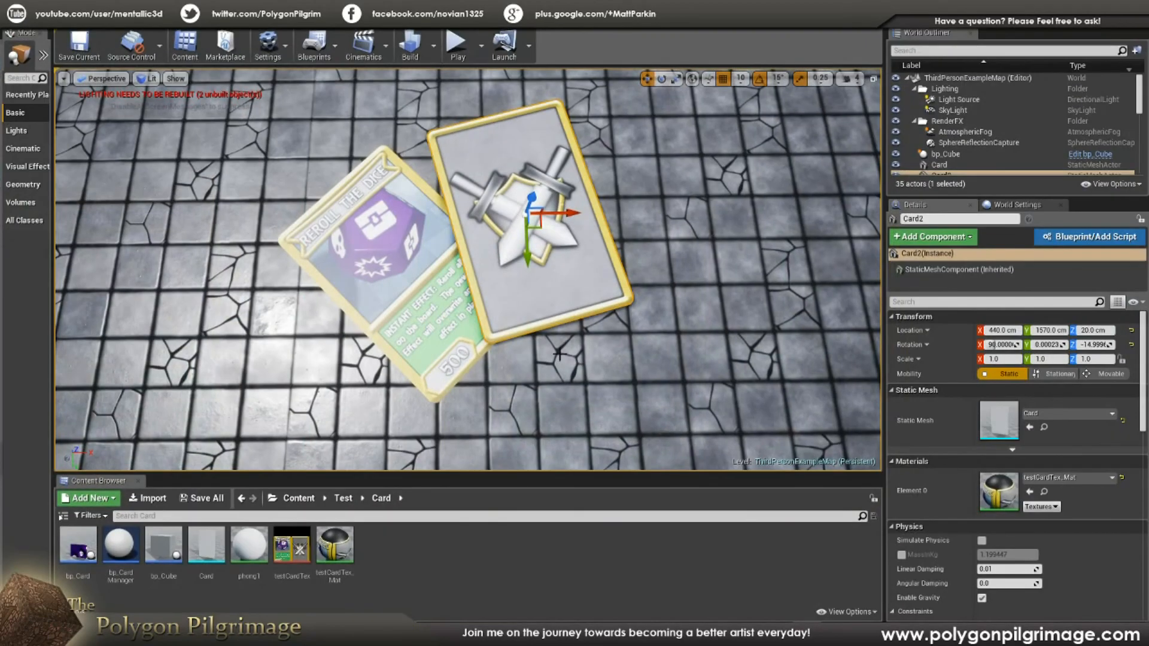
{"action": "right_click_drag", "start_coordinate": [560, 354], "coordinate": [595, 378]}
{"action": "left_click", "coordinate": [292, 546]}
{"action": "double_click", "coordinate": [300, 548]}
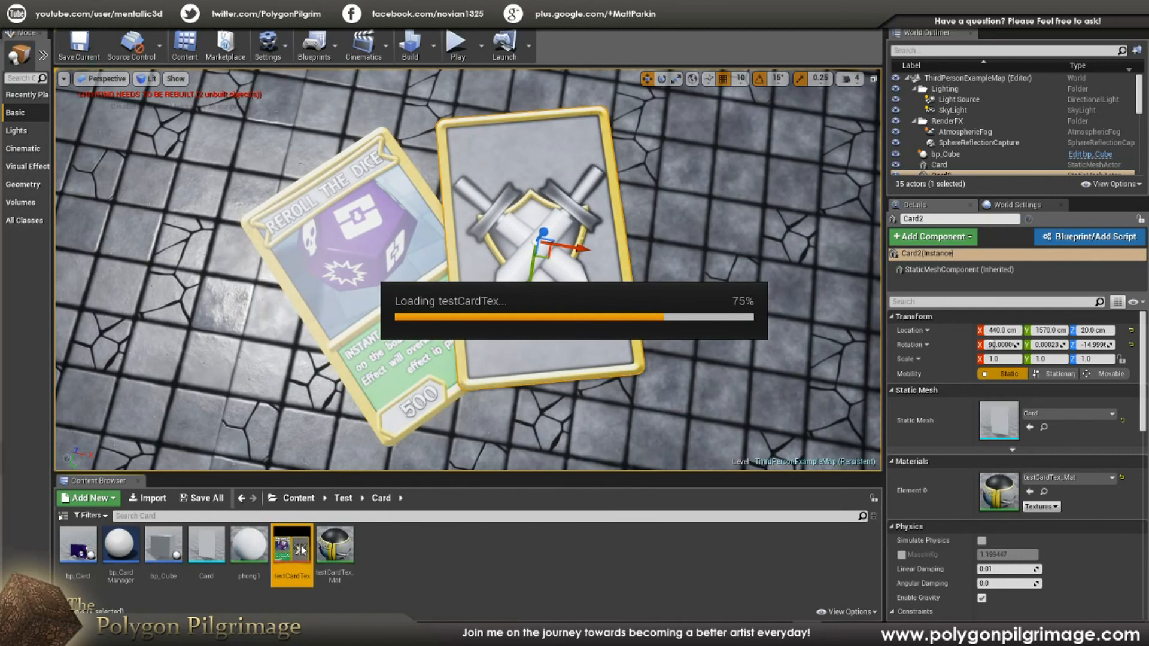
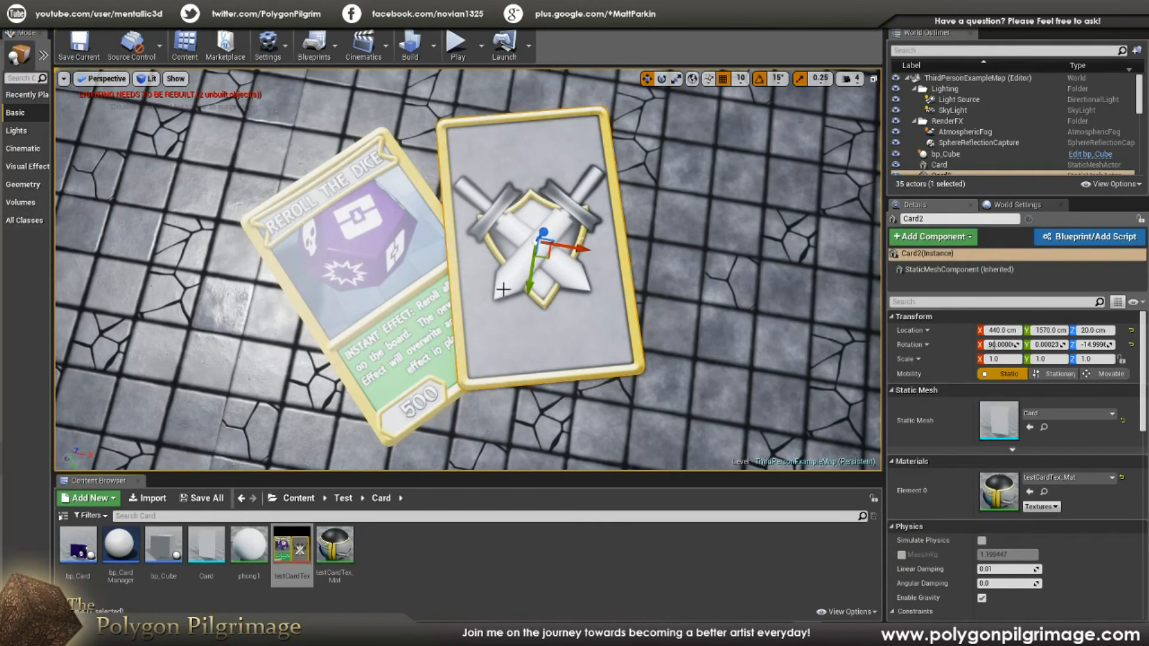
Turn Card2 face up with rotation about -90° X and -30° Z, and move it to X 340, Y 1590 cm, overlapping the first card
{"action": "mouse_move", "coordinate": [577, 292]}
{"action": "left_mouse_down", "text": "alt"}
{"action": "mouse_move", "coordinate": [554, 287]}
{"action": "mouse_move", "coordinate": [629, 263]}
{"action": "mouse_move", "coordinate": [599, 258]}
{"action": "mouse_move", "coordinate": [600, 292]}
{"action": "left_mouse_up", "text": "alt"}
{"action": "key", "text": "e"}
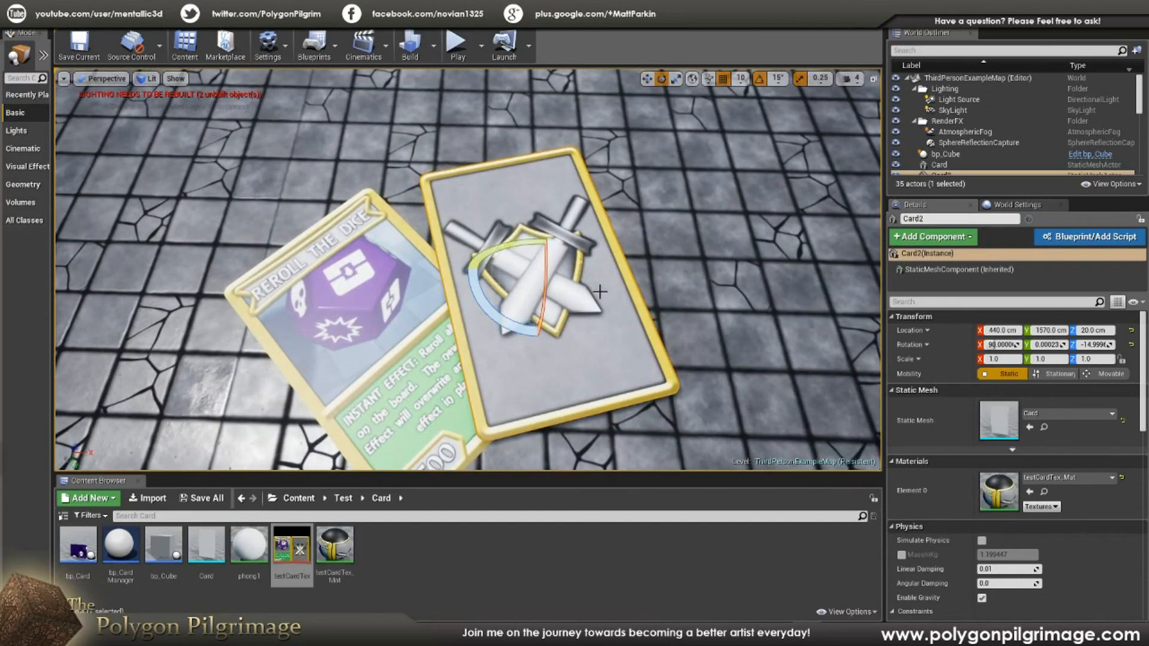
{"action": "left_click_drag", "start_coordinate": [479, 281], "coordinate": [623, 277]}
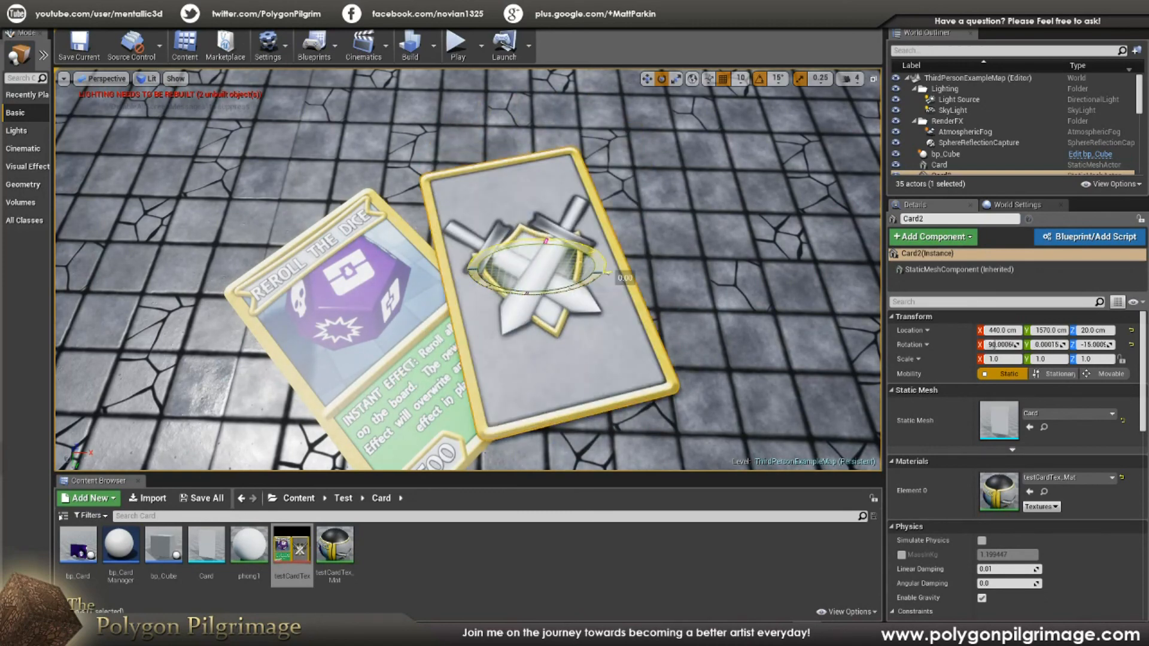
{"action": "left_click_drag", "start_coordinate": [473, 266], "coordinate": [414, 456]}
{"action": "left_click_drag", "start_coordinate": [525, 332], "coordinate": [457, 314]}
{"action": "key", "text": "w"}
{"action": "right_click_drag", "start_coordinate": [457, 314], "coordinate": [527, 292]}
{"action": "key", "text": "s"}
{"action": "left_click_drag", "start_coordinate": [513, 292], "coordinate": [531, 274]}
{"action": "key", "text": "e"}
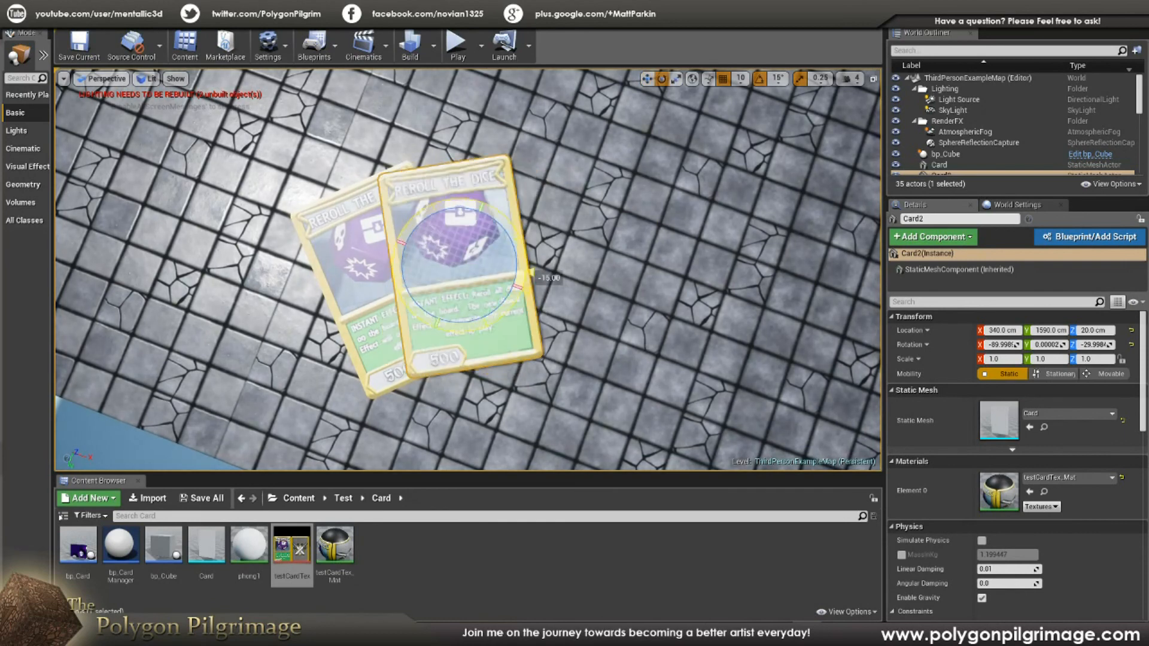
Duplicate the face-up Card2 twice and fan out the copies, placing Card3 at X 440, Y 1580, Z 40 cm
{"action": "key", "text": "w"}
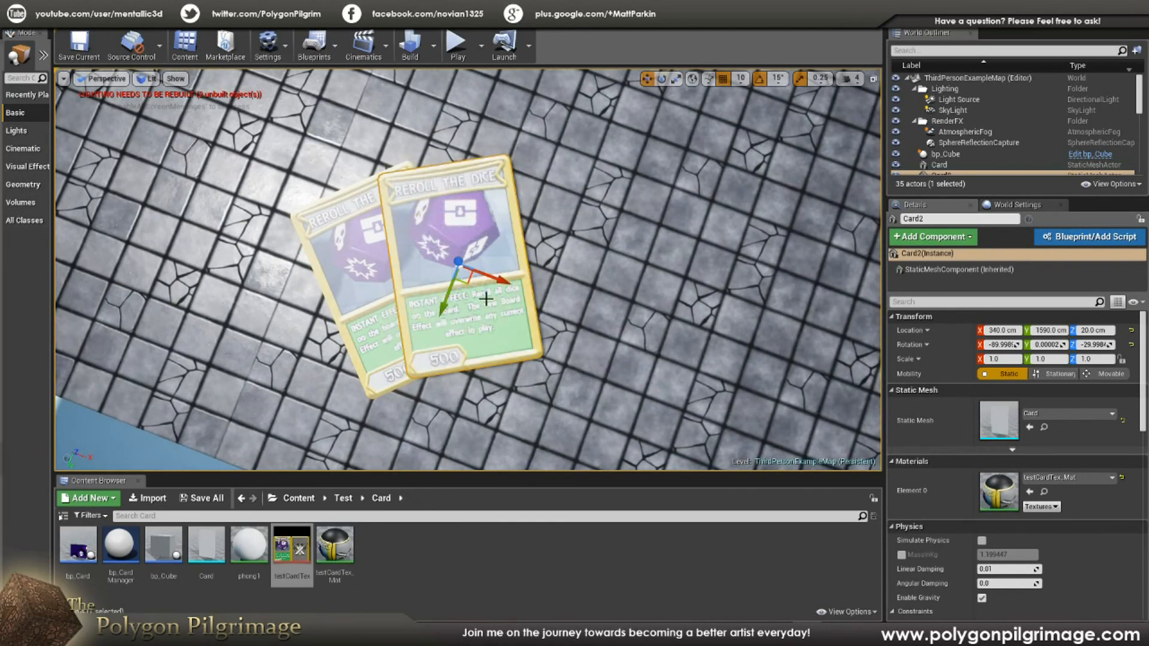
{"action": "left_click_drag", "start_coordinate": [464, 282], "coordinate": [600, 301], "text": "alt"}
{"action": "right_click_drag", "start_coordinate": [600, 301], "coordinate": [491, 257]}
{"action": "left_click", "coordinate": [506, 260]}
{"action": "right_click_drag", "start_coordinate": [625, 271], "coordinate": [622, 125]}
{"action": "right_click_drag", "start_coordinate": [527, 144], "coordinate": [513, 238]}
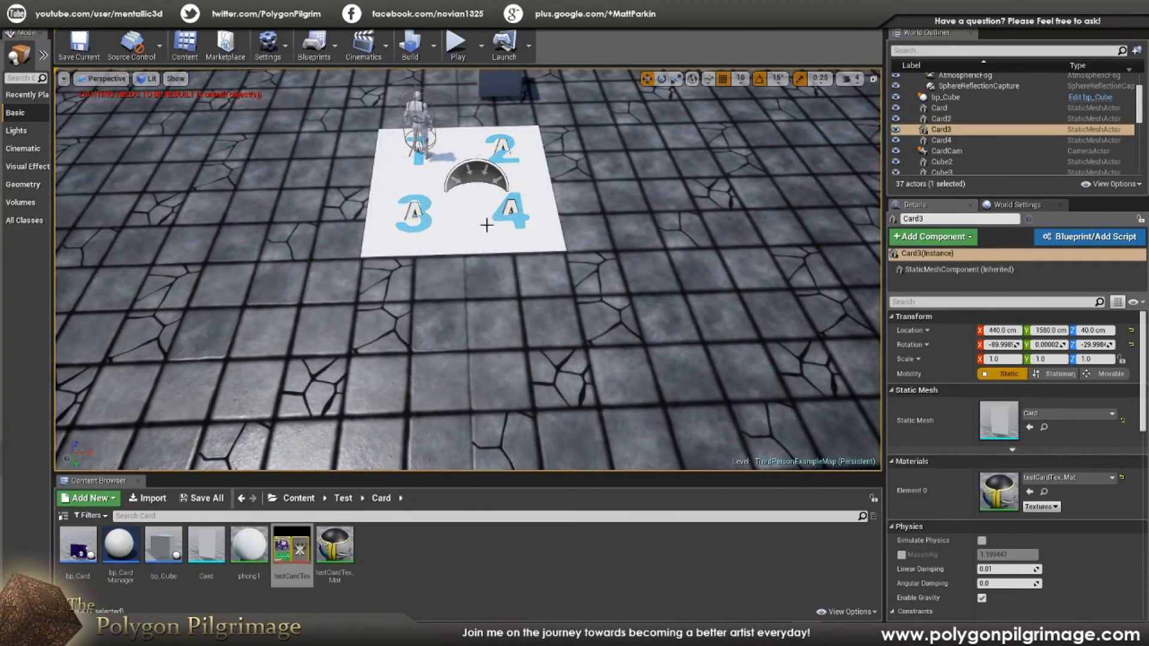
{"action": "right_click_drag", "start_coordinate": [479, 277], "coordinate": [418, 289]}
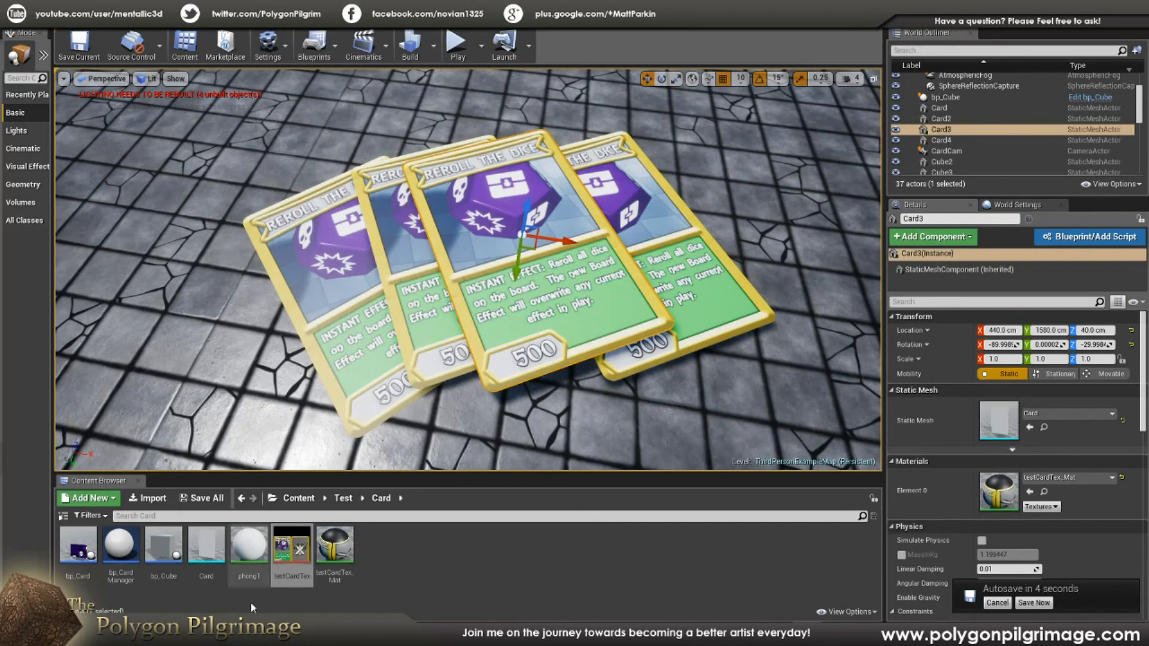
Open the Card static mesh to examine its untextured model, return to the level and clear the asset selection
{"action": "double_click", "coordinate": [210, 553]}
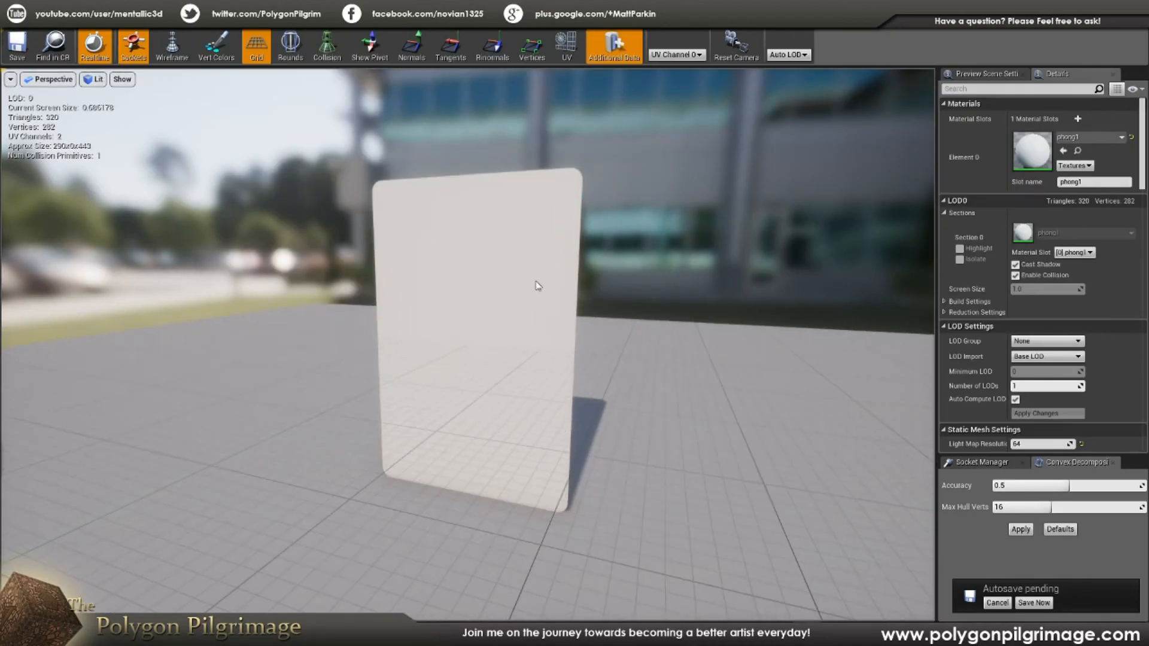
{"action": "left_click", "coordinate": [245, 15]}
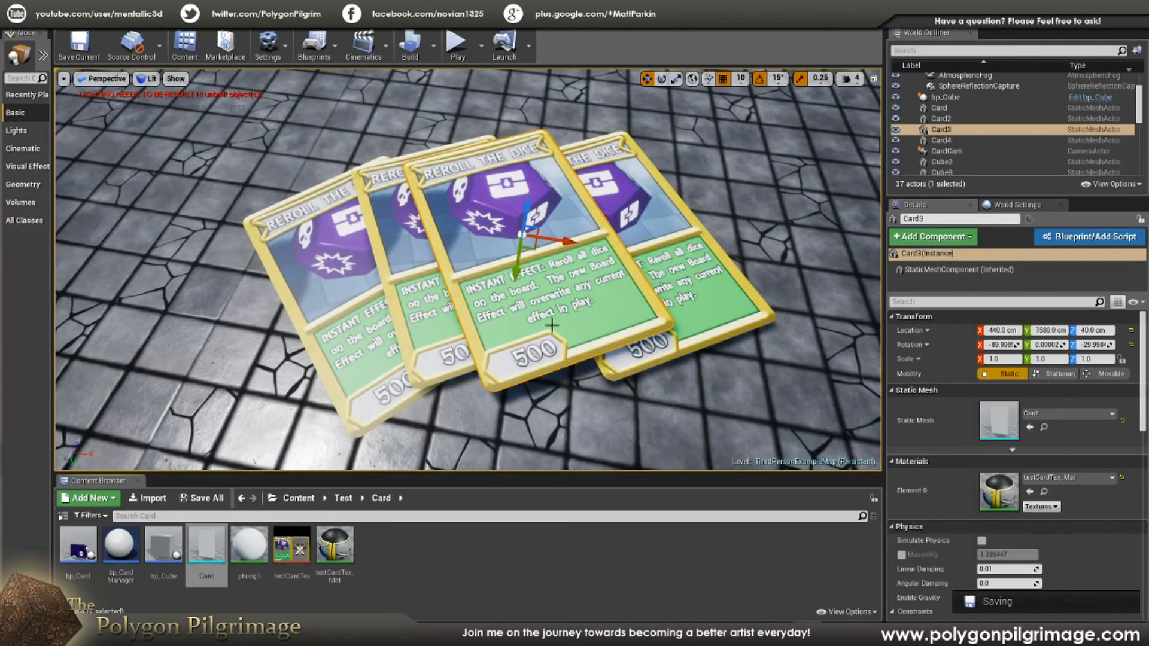
{"action": "left_click", "coordinate": [544, 558]}
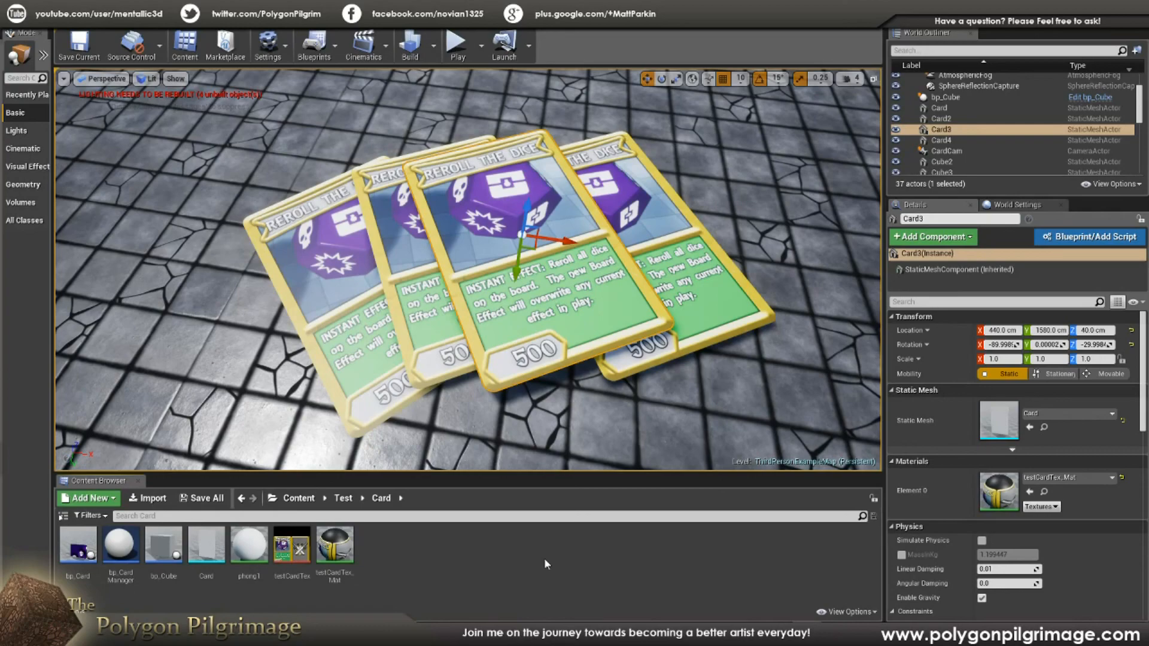
View the fanned cards up close in a full-screen viewport with Game View hiding the editor gizmos
{"action": "right_click_drag", "start_coordinate": [562, 420], "coordinate": [562, 395]}
{"action": "key", "text": "g"}
{"action": "key", "text": "F11"}
{"action": "right_click_drag", "start_coordinate": [611, 502], "coordinate": [629, 574]}
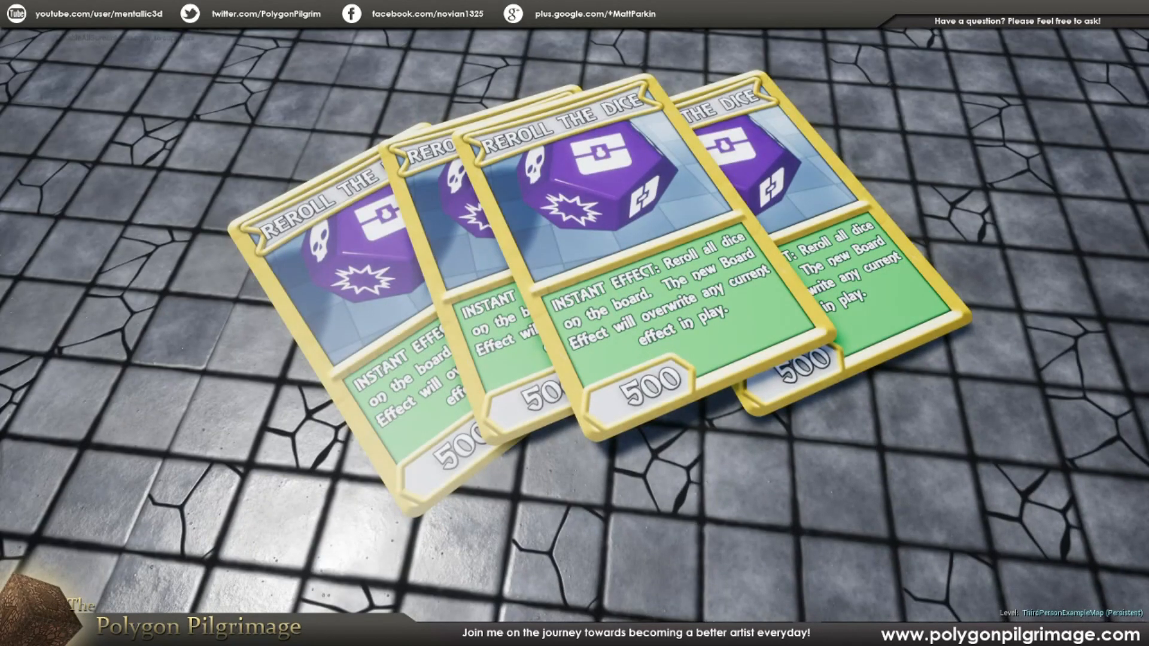